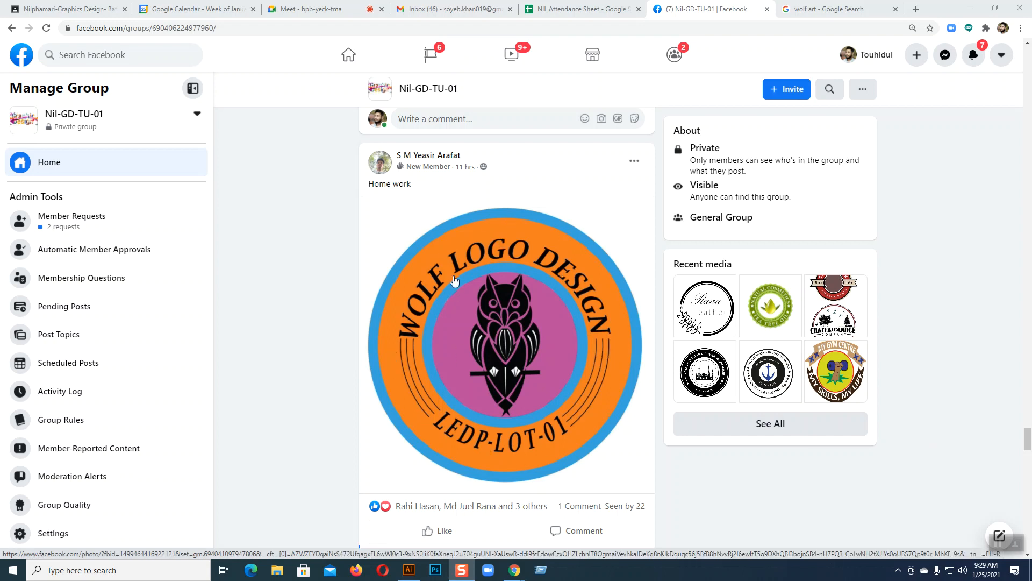
Bring up the Hidden Lakes Wallace Ranch logo post in the group feed, dismiss the incoming chat window and check the messages
scroll(527, 369, "up", 5)
scroll(527, 369, "up", 5)
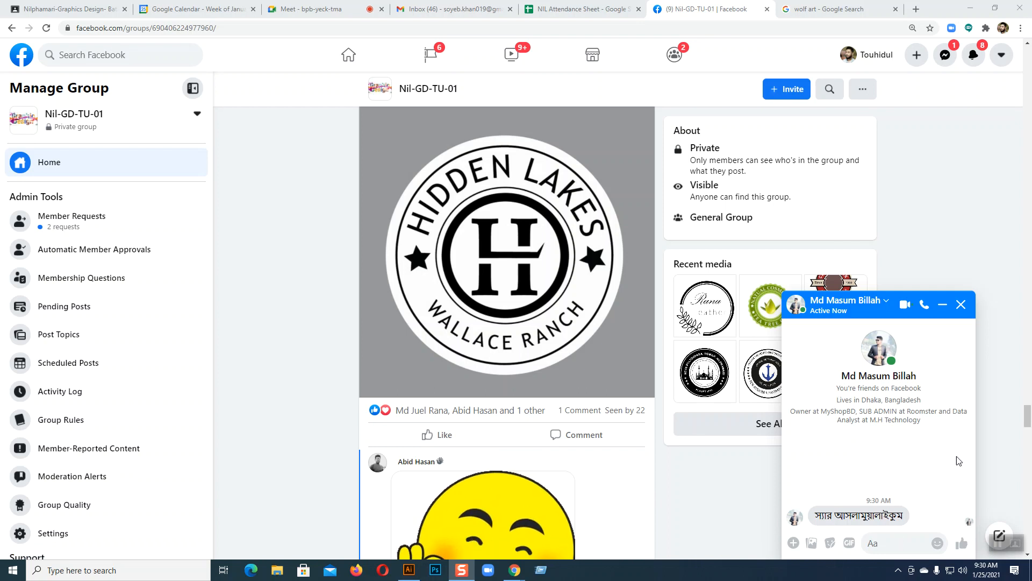
left_click(961, 306)
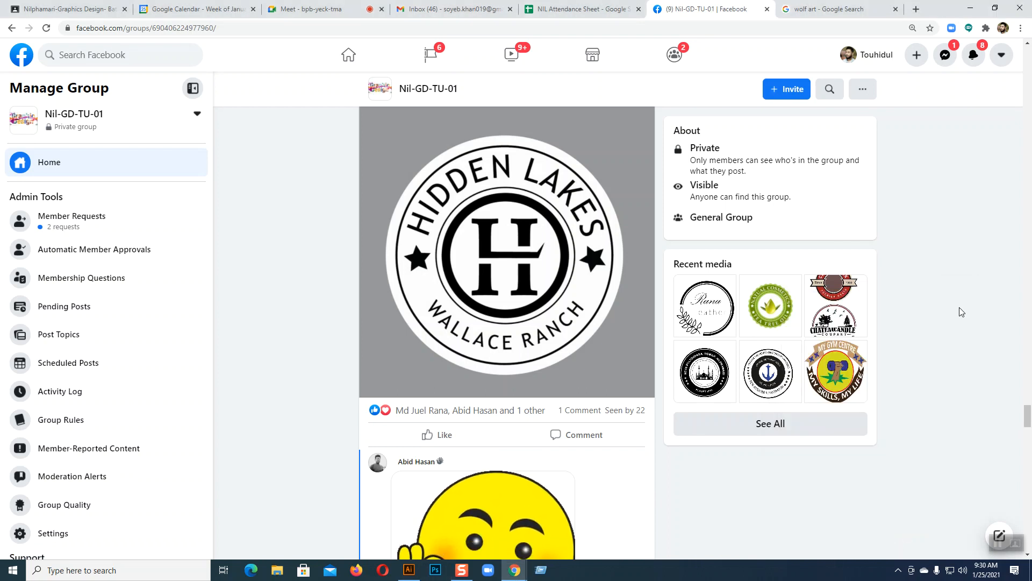
left_click(945, 55)
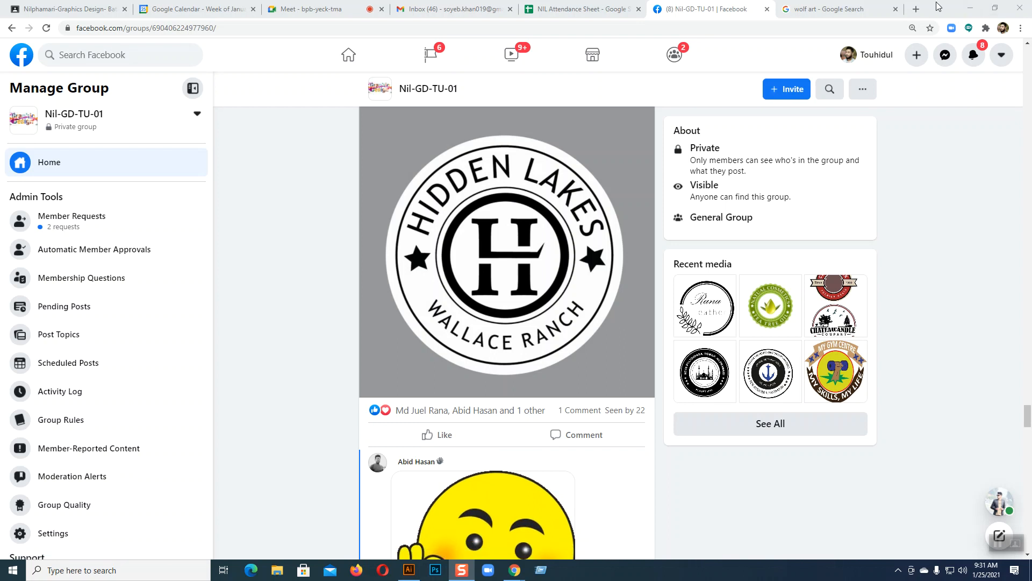
Search Google Images for "round logo design" in a new browser tab
left_click(917, 9)
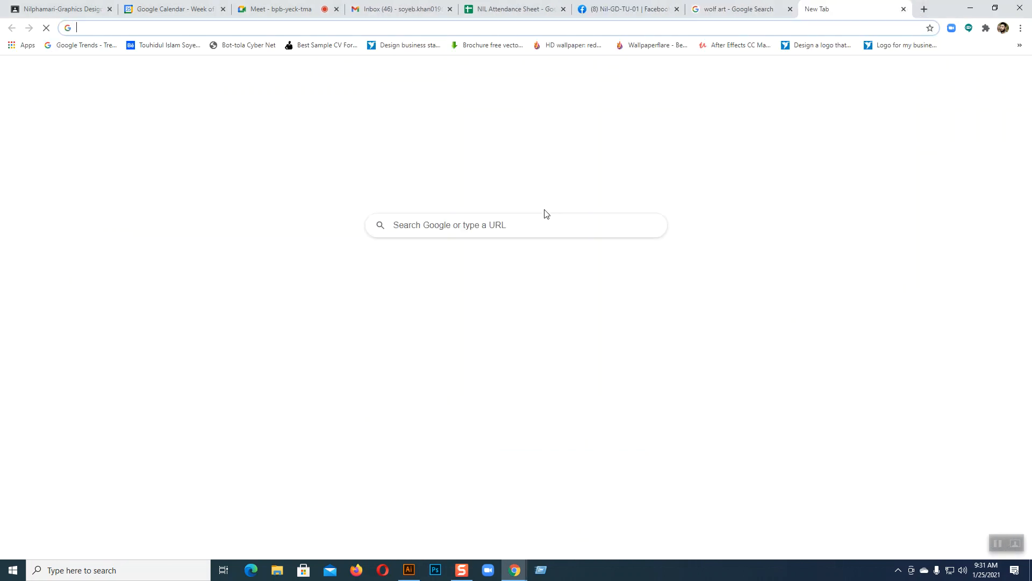
left_click(518, 222)
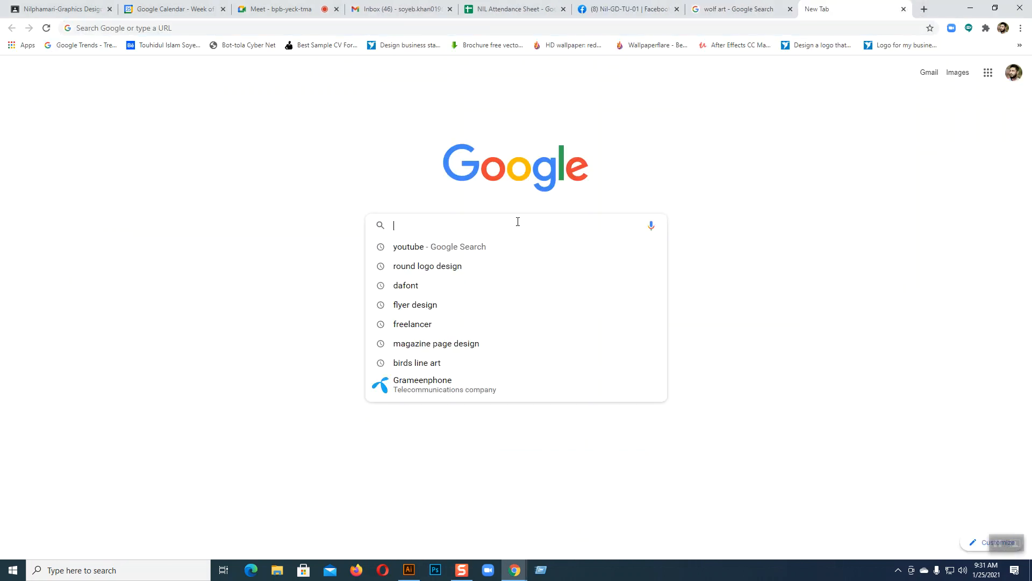
left_click(412, 270)
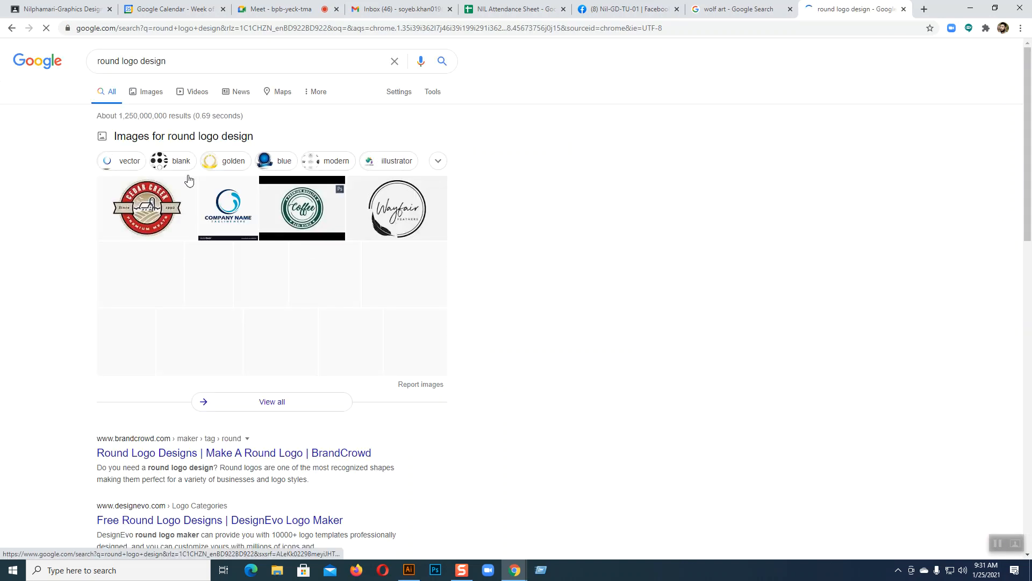
left_click(152, 92)
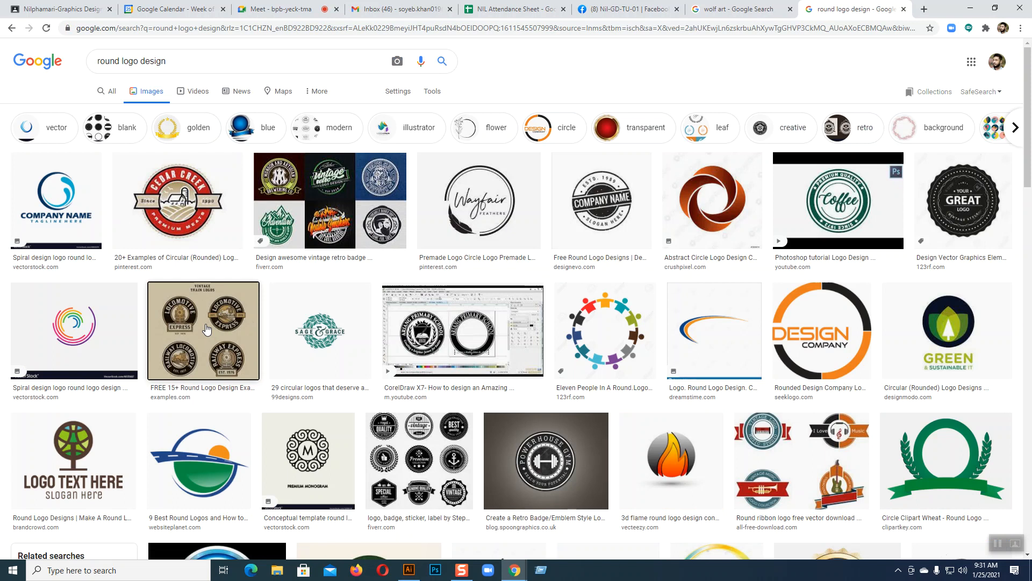
Examine round logo samples in preview, including the vintage train, retro badge, Coffee, Photoshop tutorial and Powerhouse Gym designs
left_click(207, 329)
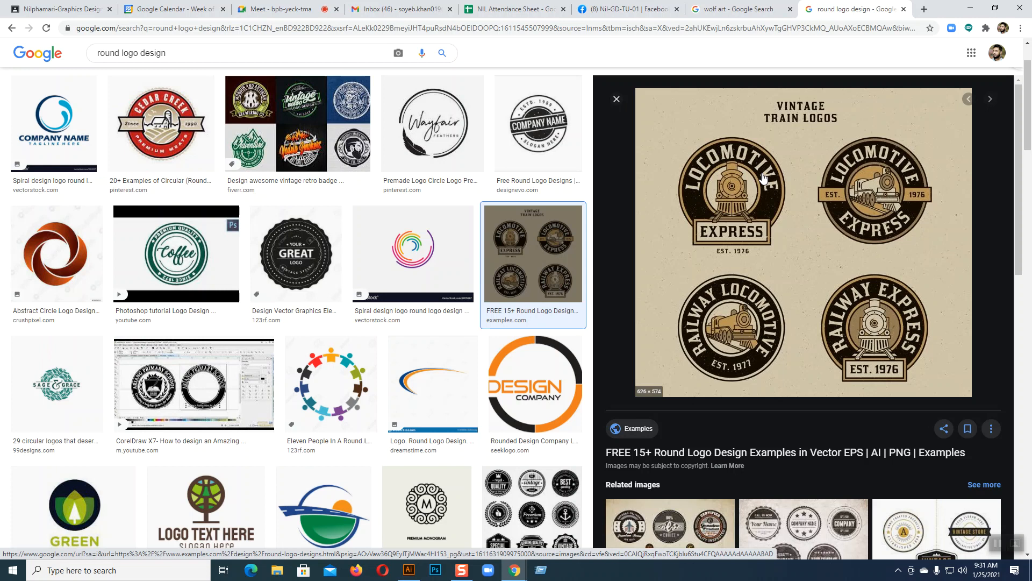
left_click(297, 124)
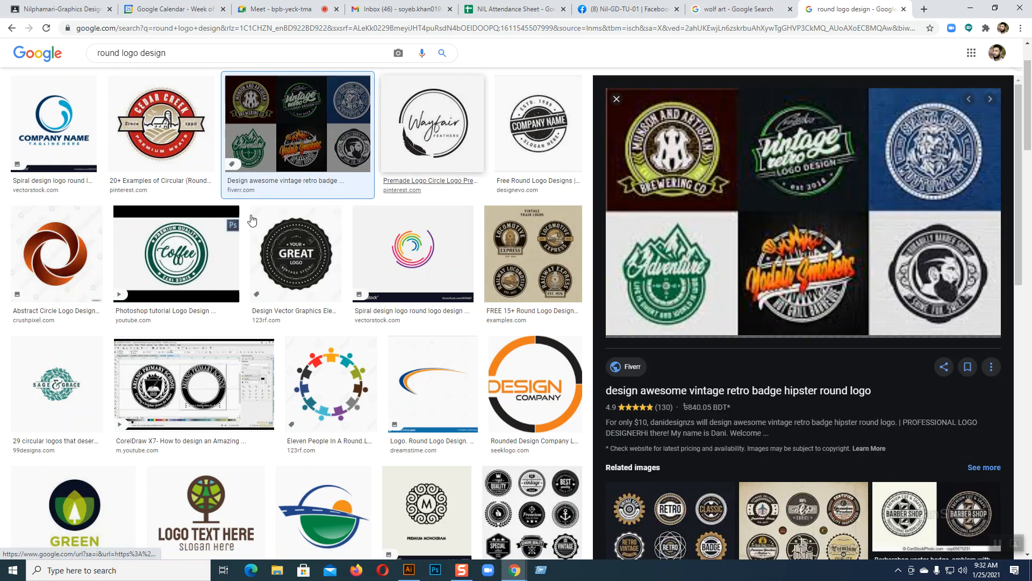
left_click(192, 250)
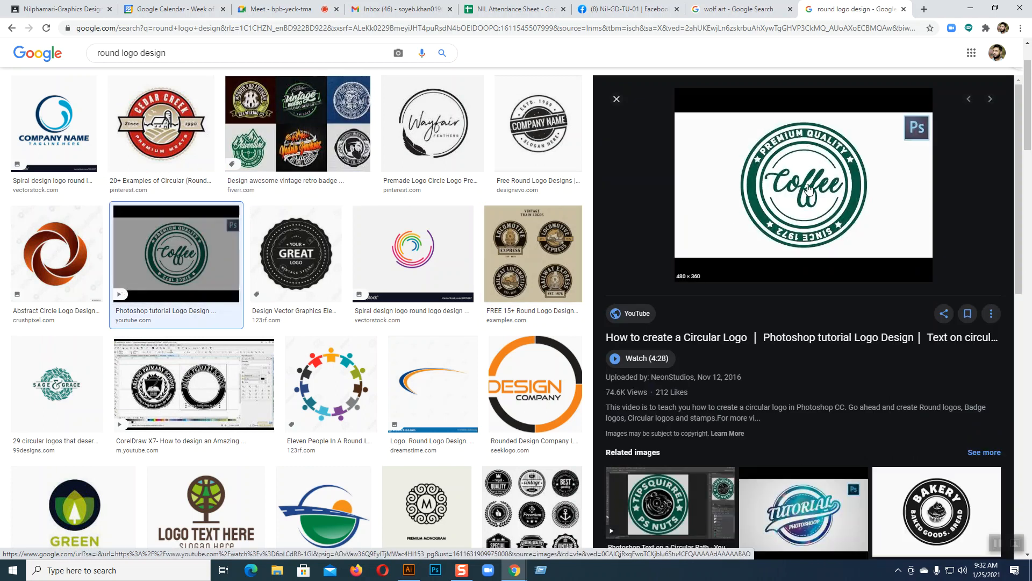
scroll(719, 324, "down", 2)
left_click(798, 405)
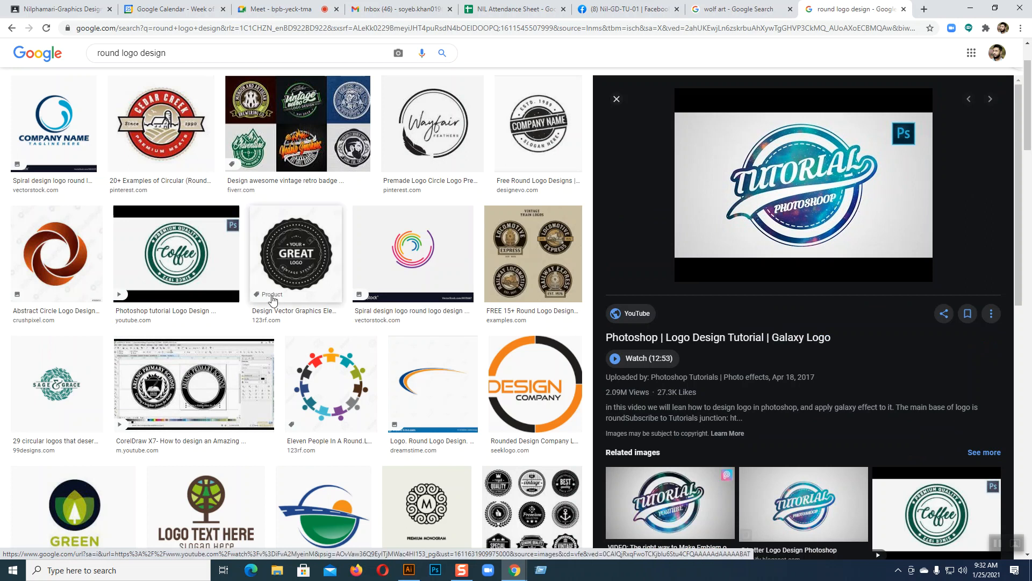
scroll(301, 350, "down", 3)
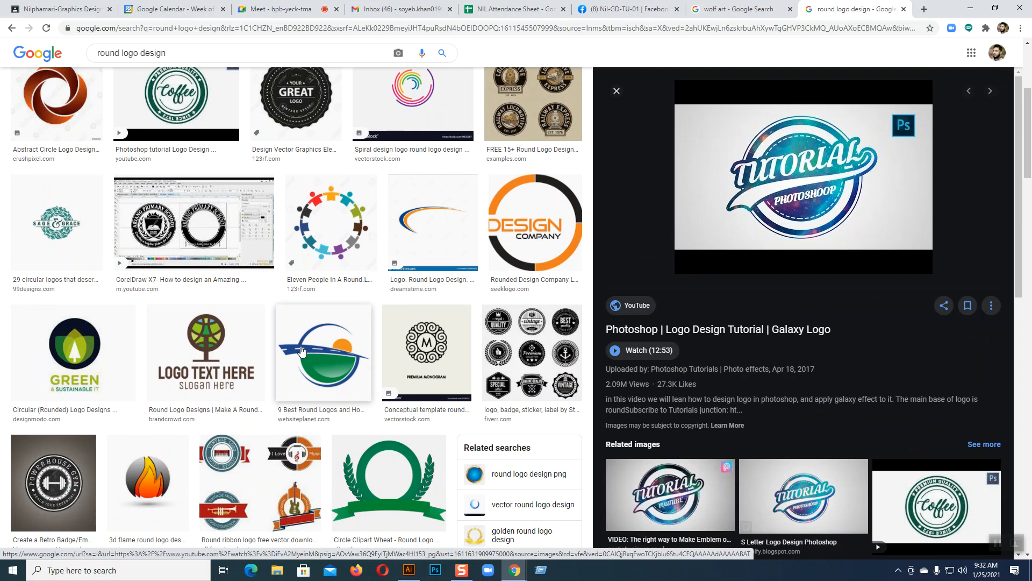
scroll(729, 444, "down", 5)
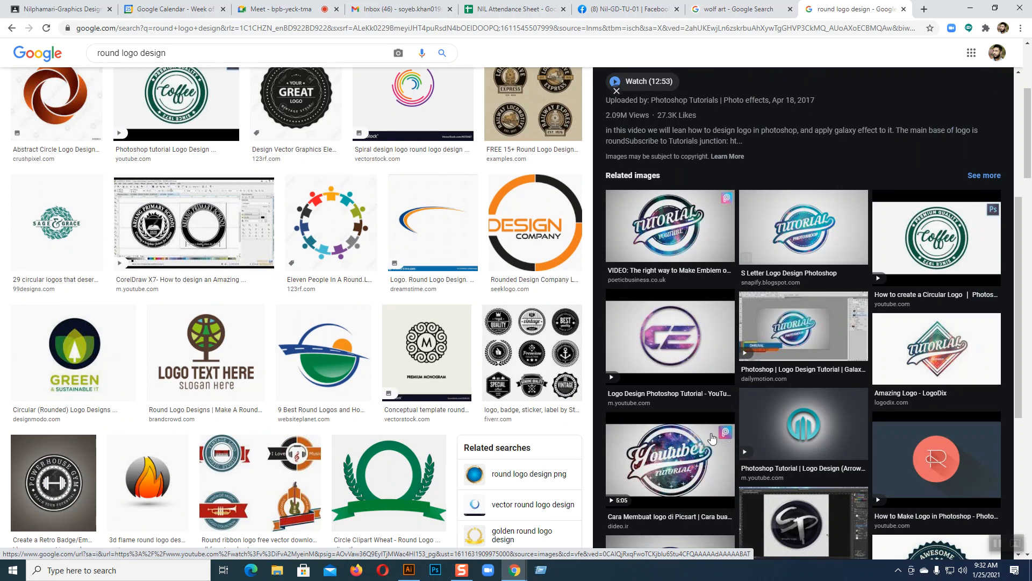
left_click(74, 467)
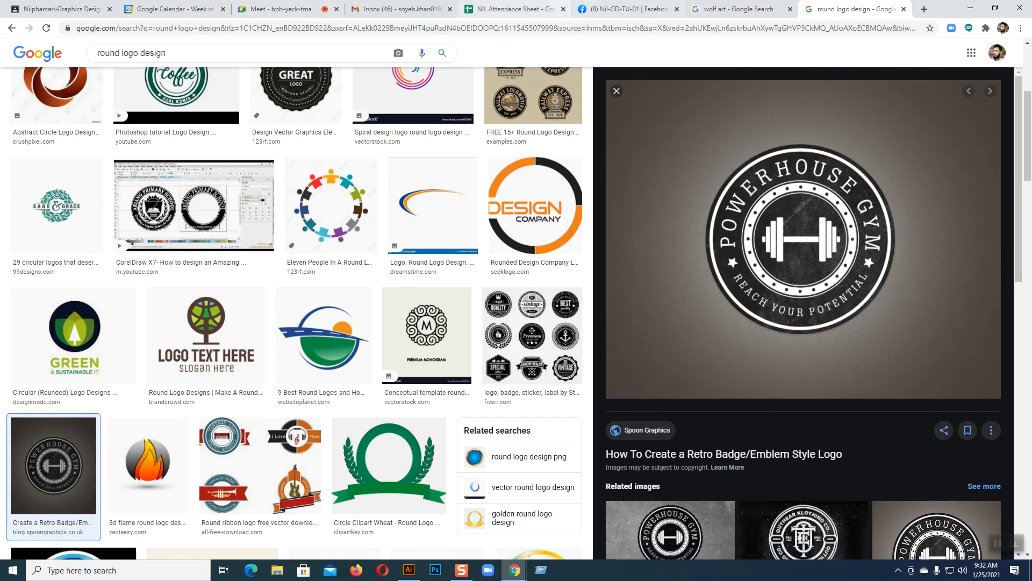
Return to the Facebook group and compare the Hidden Lakes logo with the Wolf Logo Design homework post
left_click(624, 10)
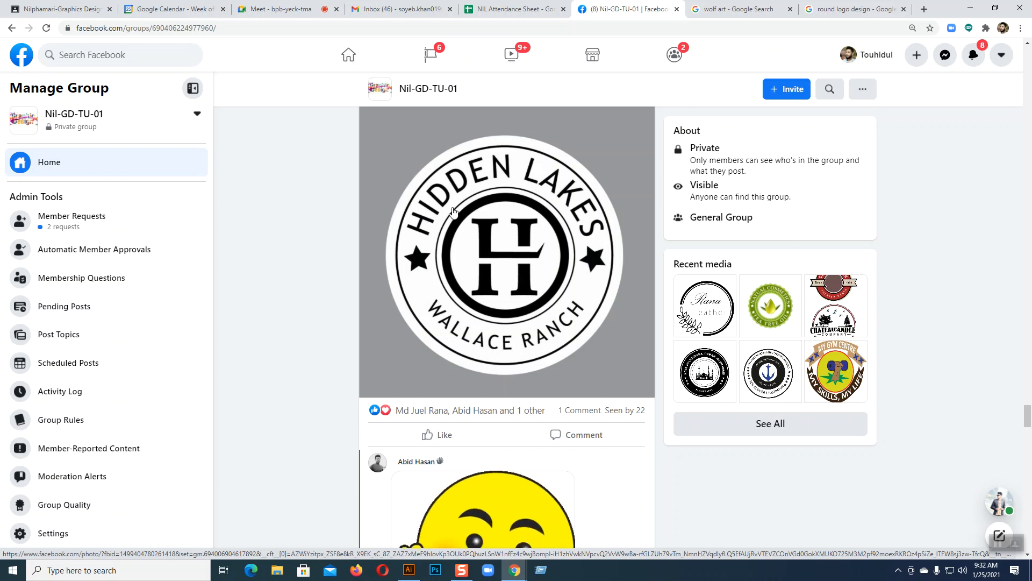
scroll(561, 288, "down", 1)
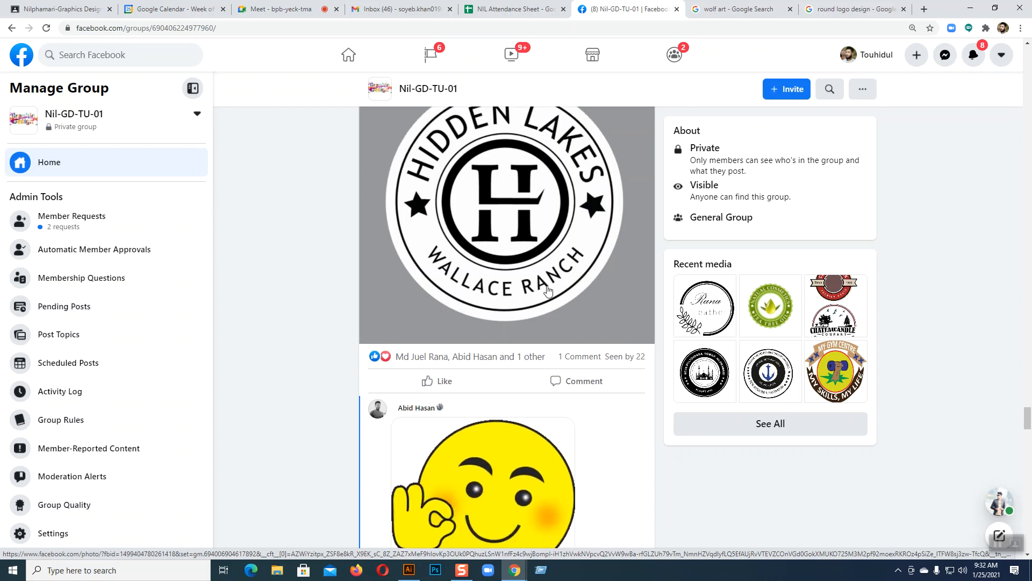
scroll(548, 291, "up", 2)
scroll(581, 308, "down", 10)
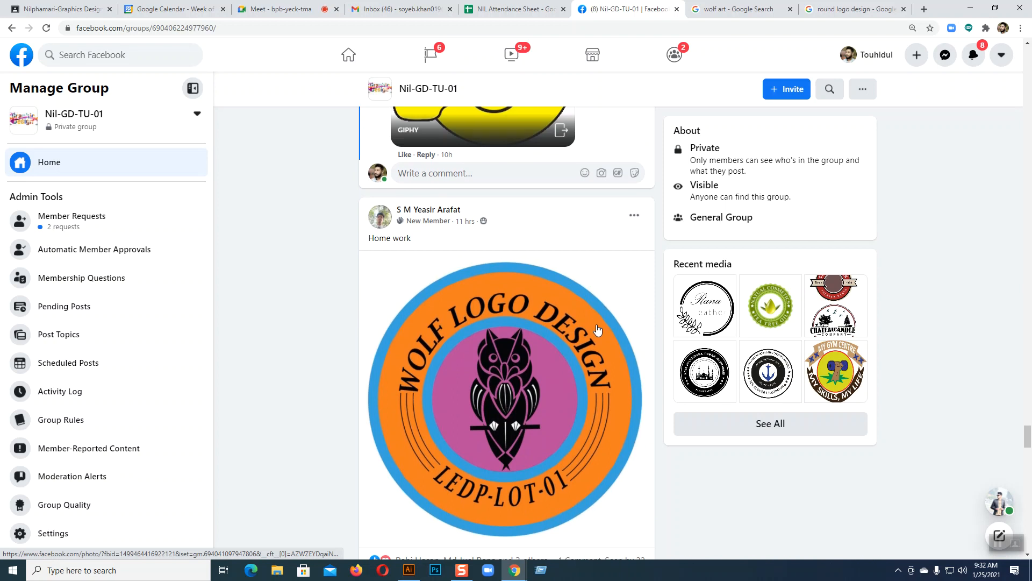
scroll(596, 328, "up", 10)
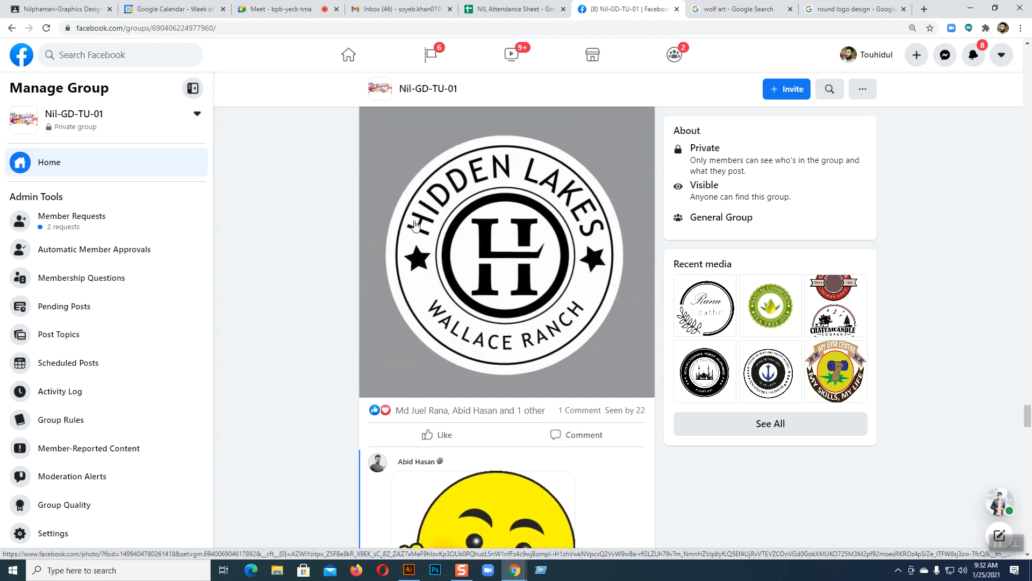
scroll(414, 227, "down", 10)
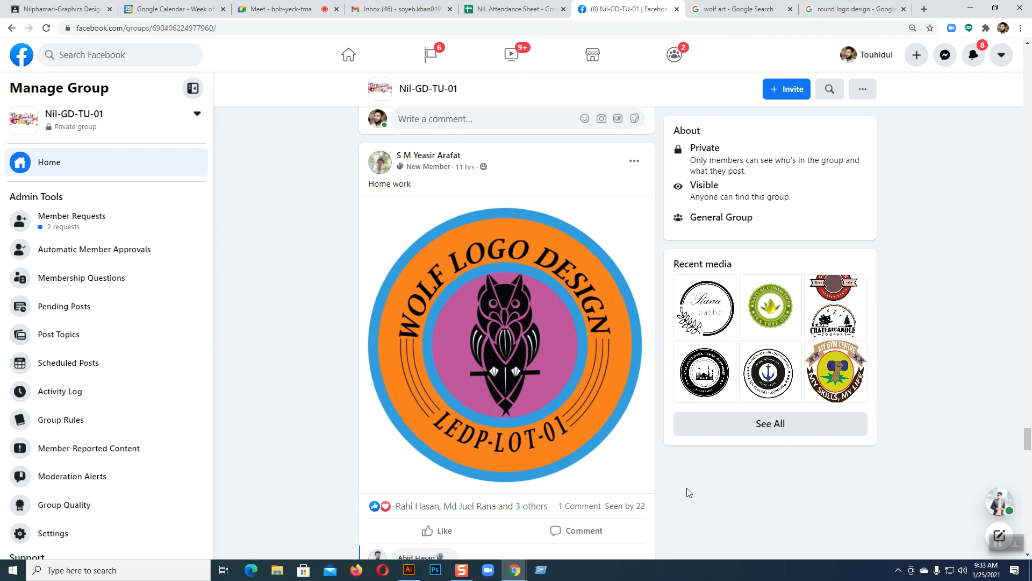
View the group's recent media photos one by one, from the feather logo through the My Gym Centre logo, and close the viewer
left_click(703, 329)
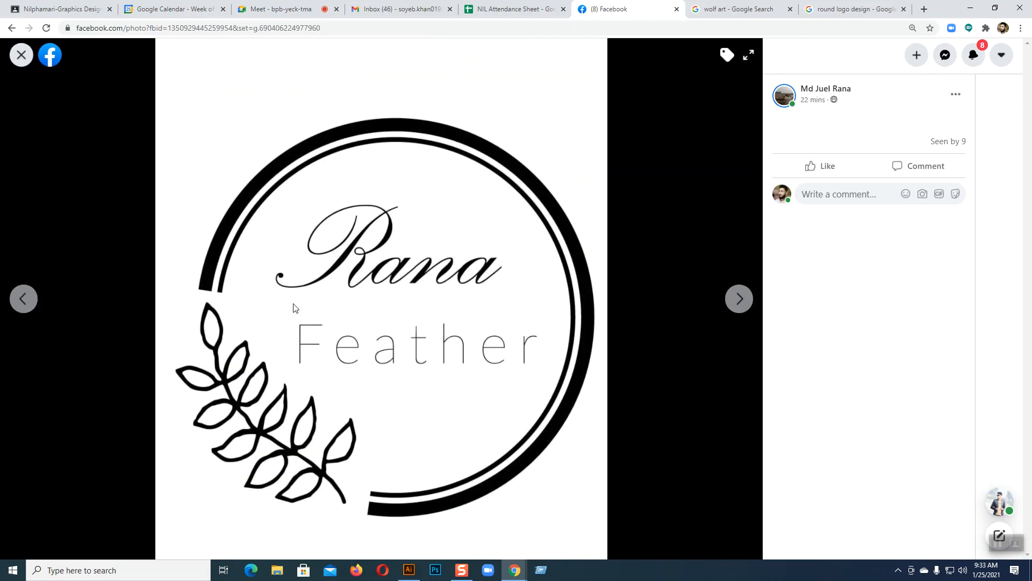
left_click(742, 304)
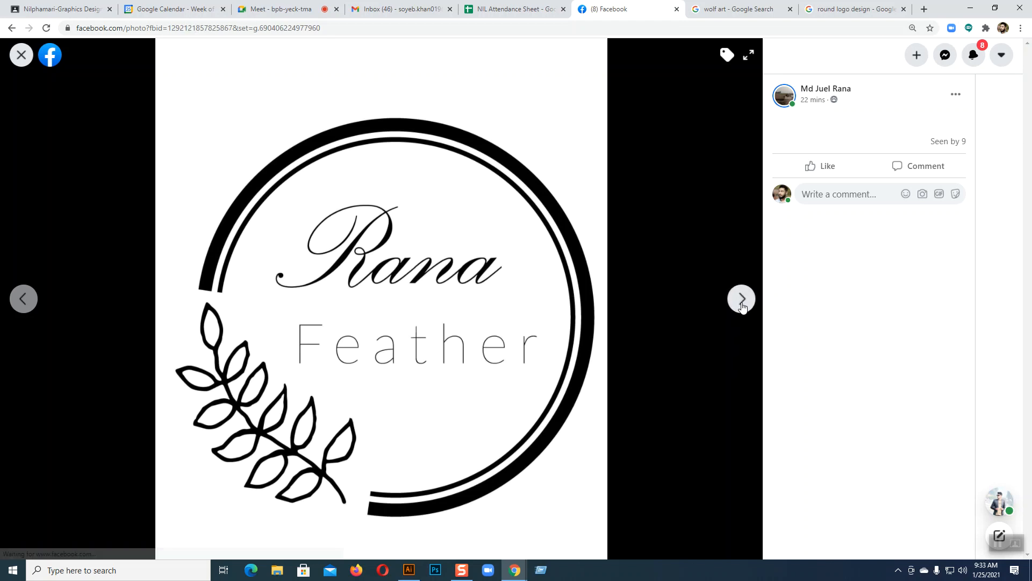
left_click(742, 305)
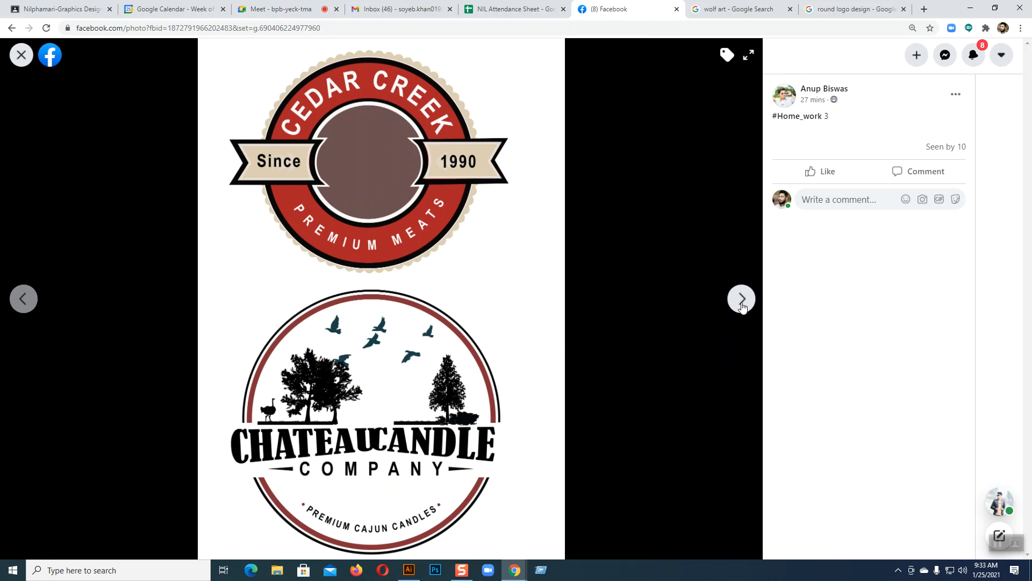
left_click(742, 305)
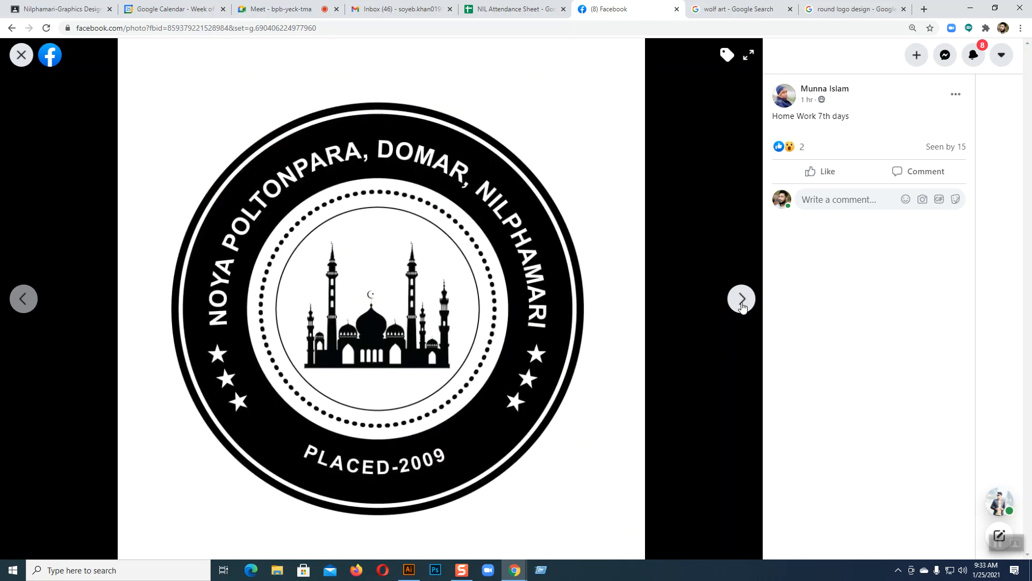
left_click(742, 304)
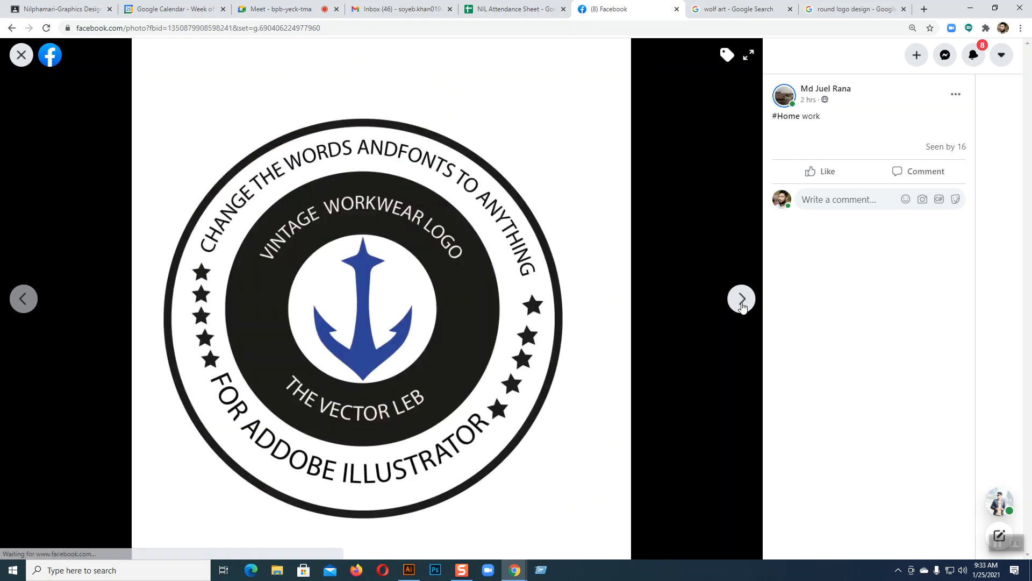
left_click(742, 305)
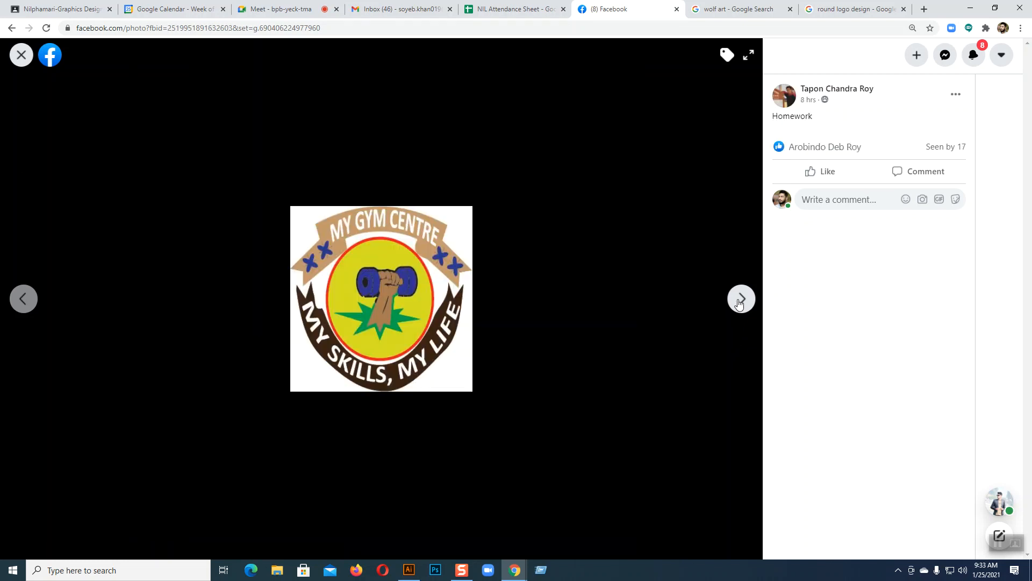
left_click(22, 56)
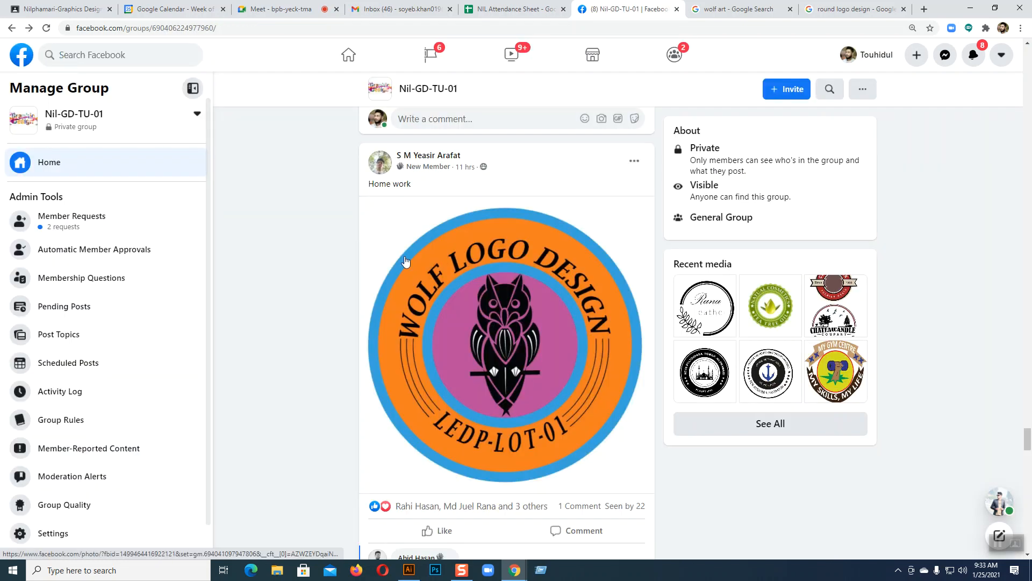
Move to the newer group posts, check the Google Meet call and switch back to the Facebook group
scroll(675, 441, "up", 12)
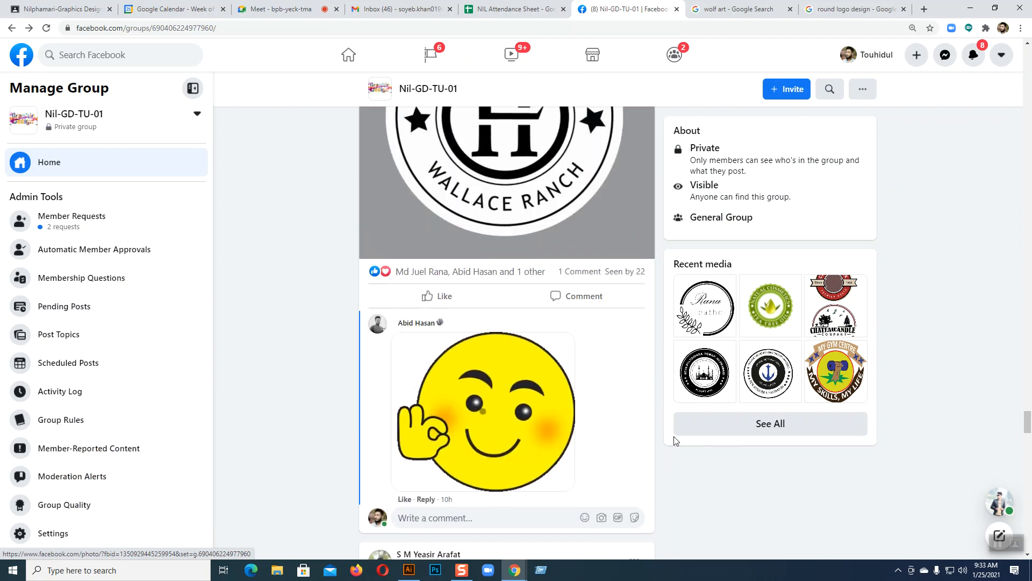
scroll(675, 440, "up", 3)
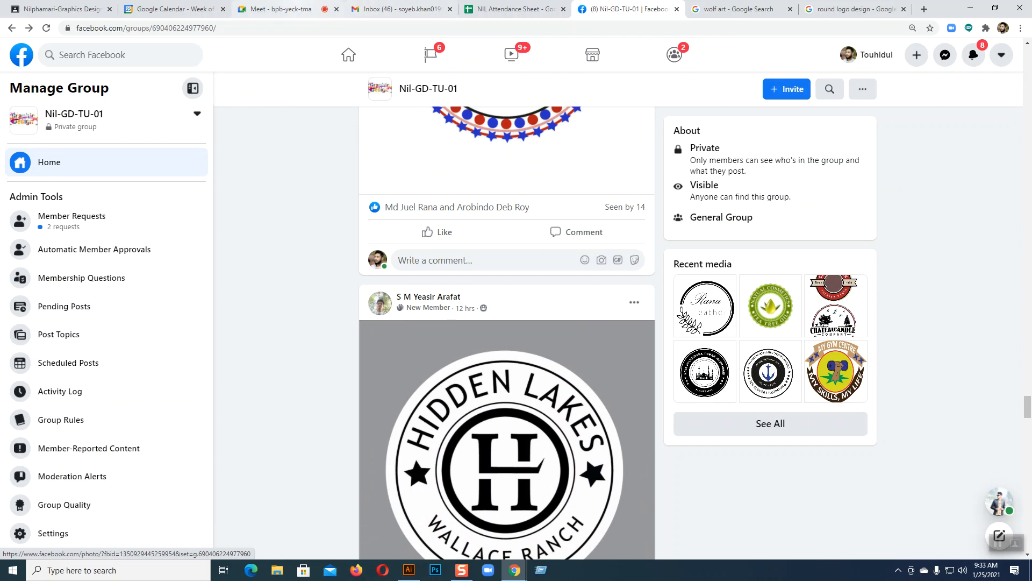
left_click(277, 9)
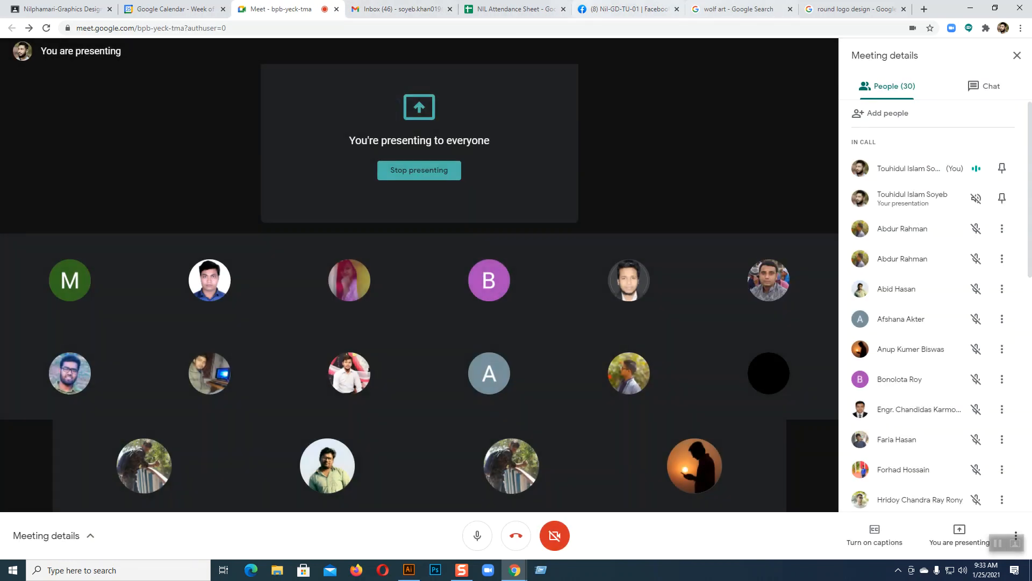
left_click(627, 9)
Examine the newer homework posts in the group feed, from the ant badge and tiger logos to the Hunted House logo
scroll(624, 423, "up", 8)
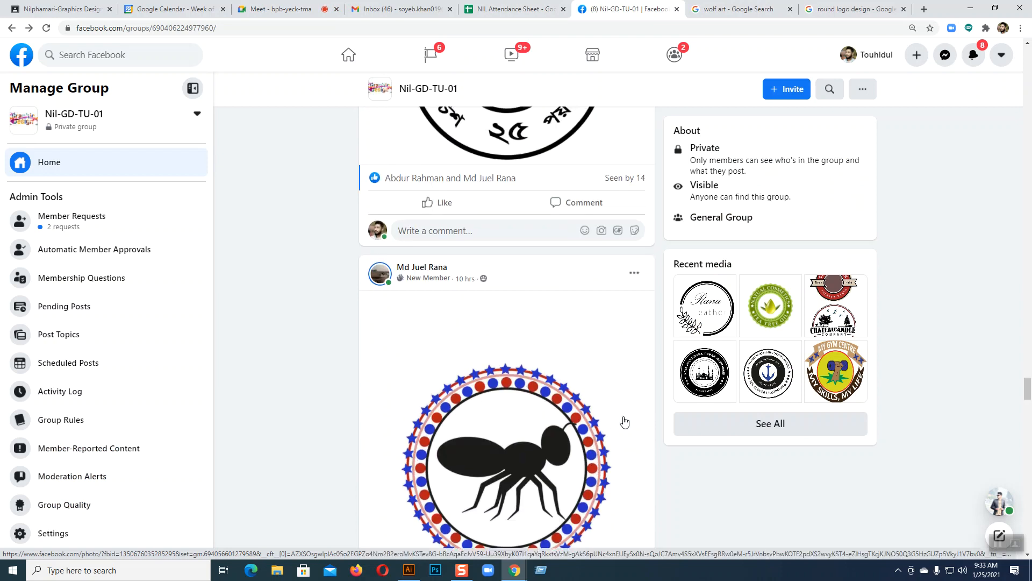
scroll(625, 423, "down", 3)
scroll(624, 423, "up", 3)
scroll(624, 423, "up", 10)
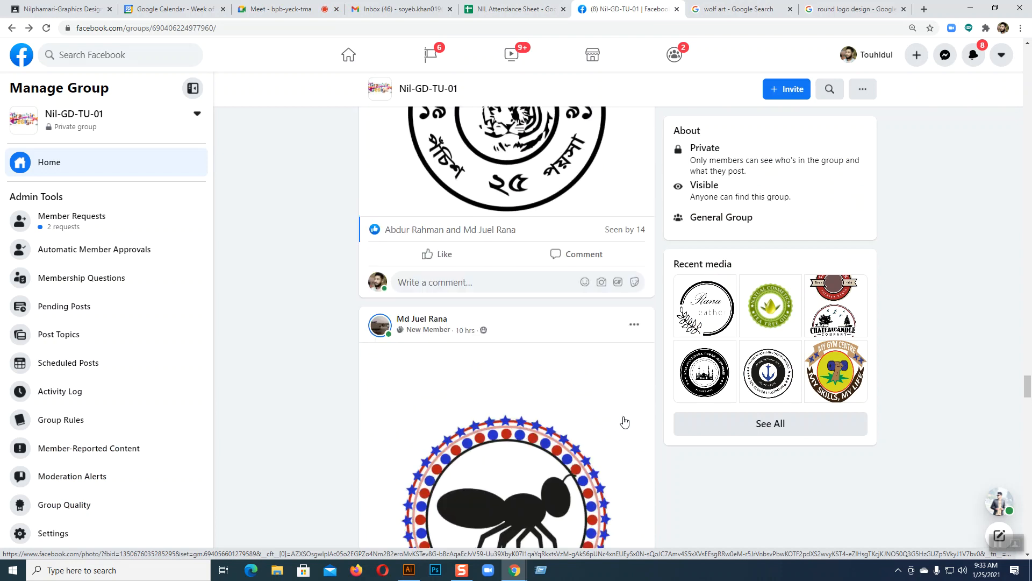
scroll(624, 421, "down", 8)
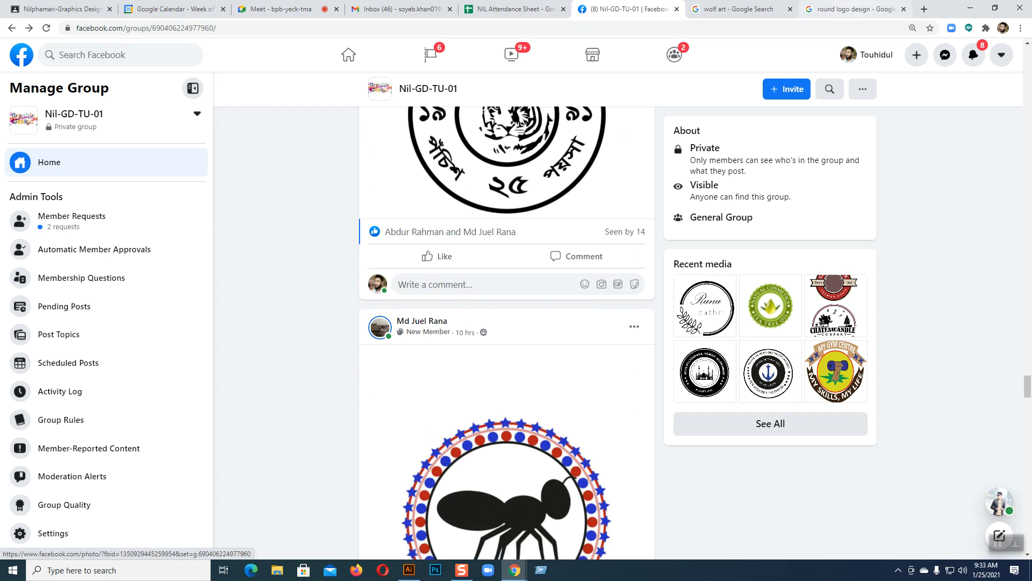
scroll(608, 372, "up", 7)
scroll(608, 372, "up", 20)
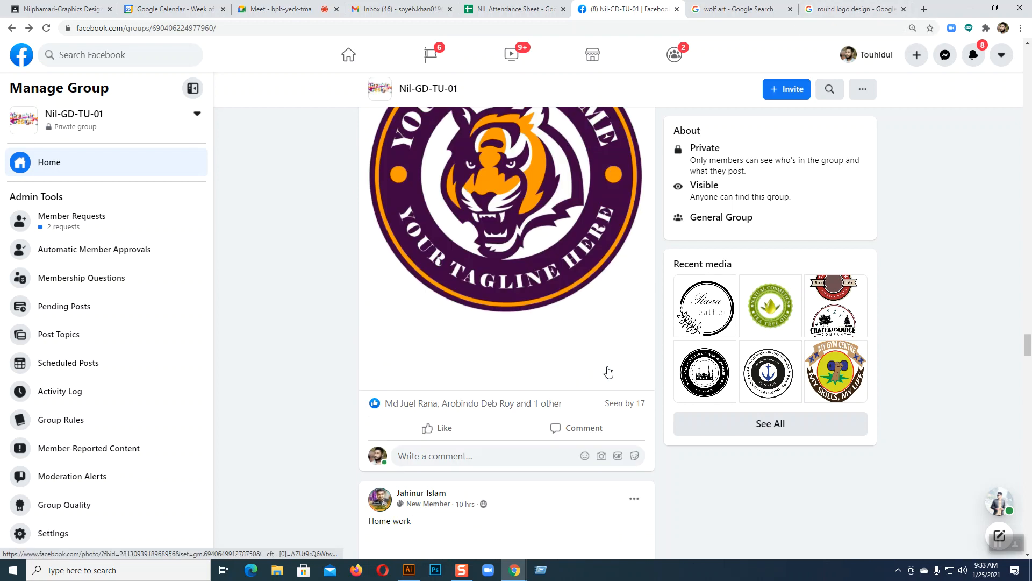
scroll(608, 372, "up", 13)
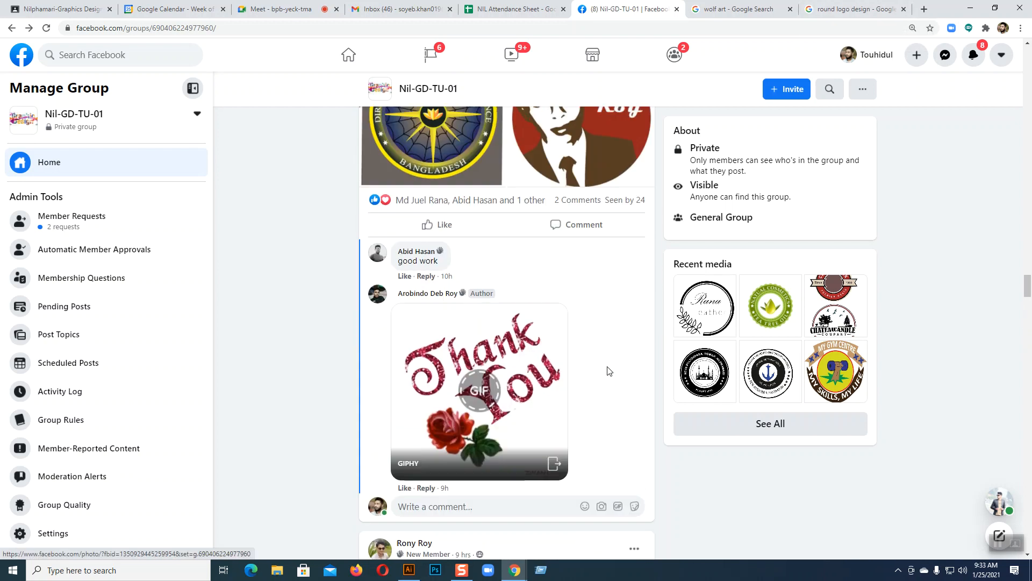
scroll(608, 372, "down", 11)
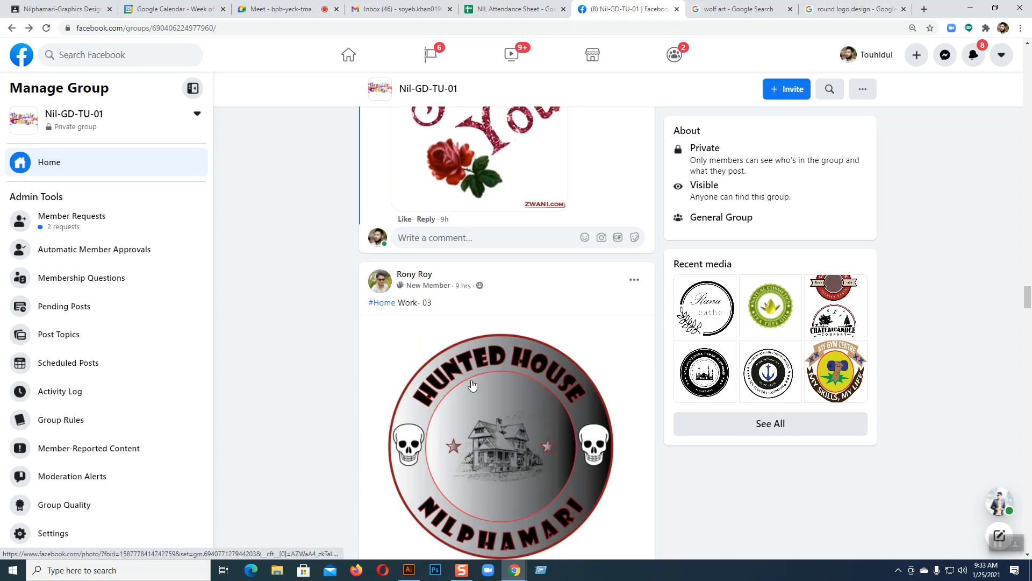
Switch to the round logo design image results and open the full set of images related to the Powerhouse Gym badge
scroll(472, 383, "down", 1)
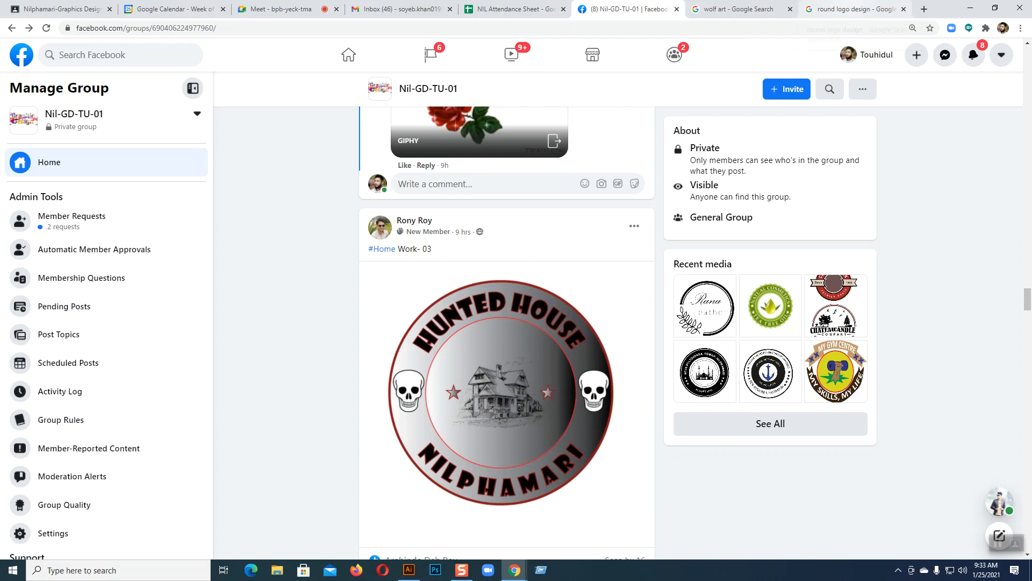
left_click(855, 9)
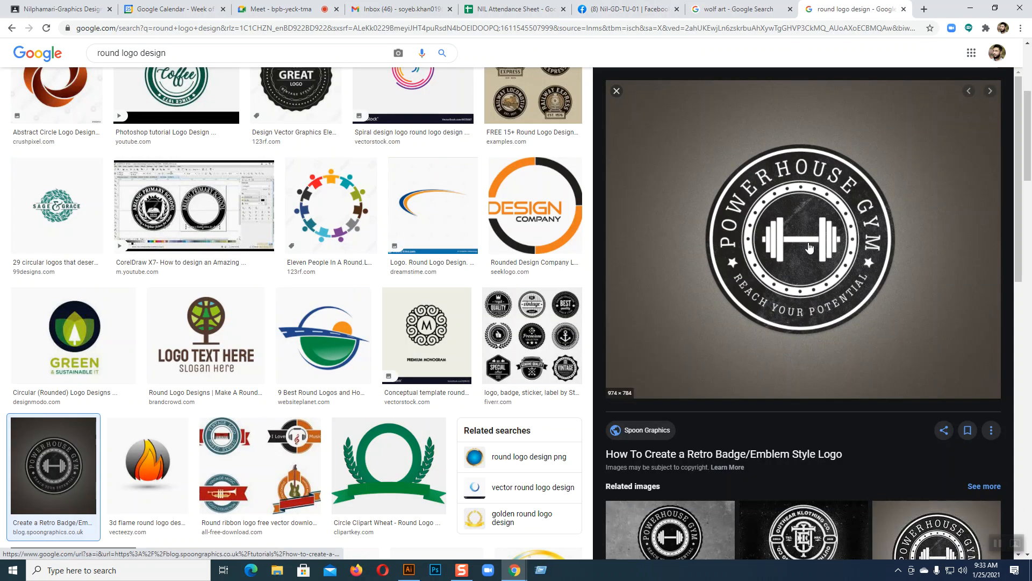
scroll(808, 242, "down", 10)
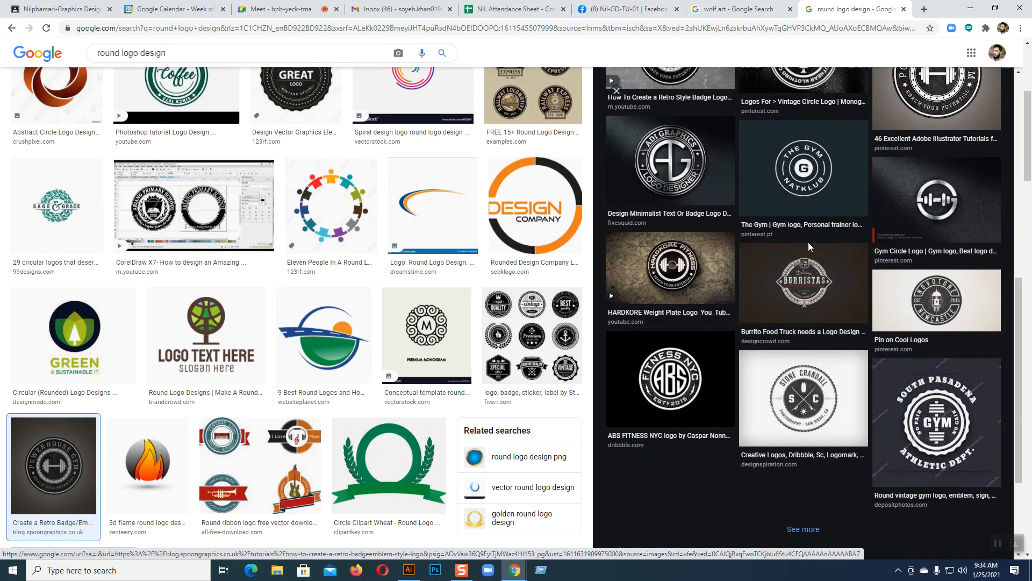
left_click(801, 529)
Examine the related round and vintage badge logos far down the results and return to the first row
scroll(530, 220, "down", 3)
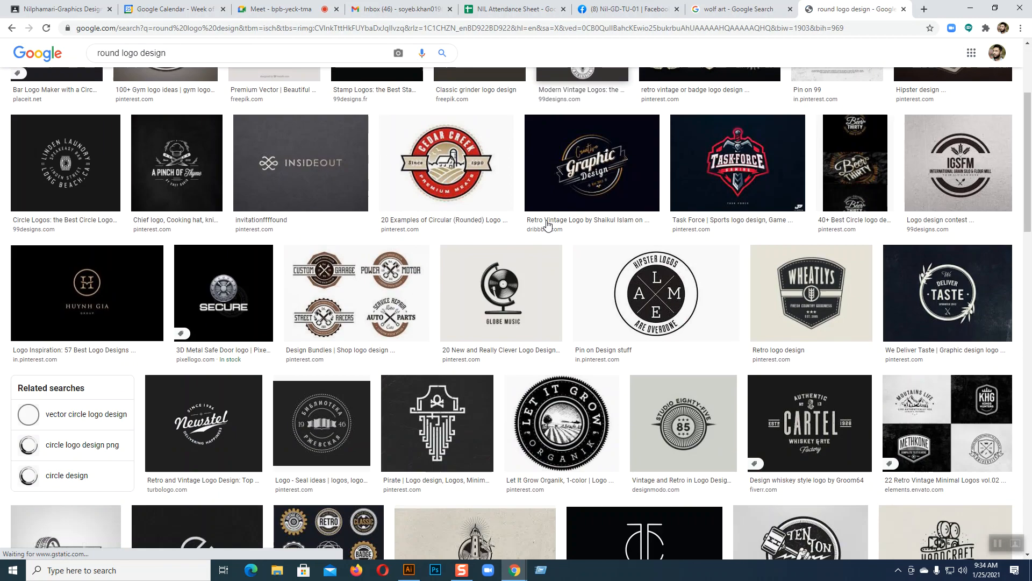
scroll(548, 225, "up", 3)
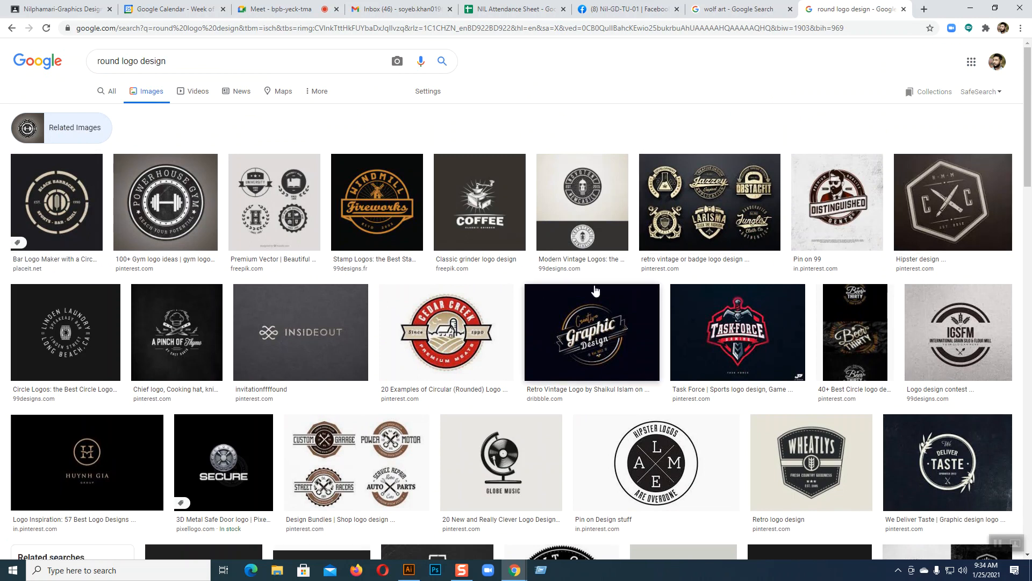
scroll(596, 291, "down", 8)
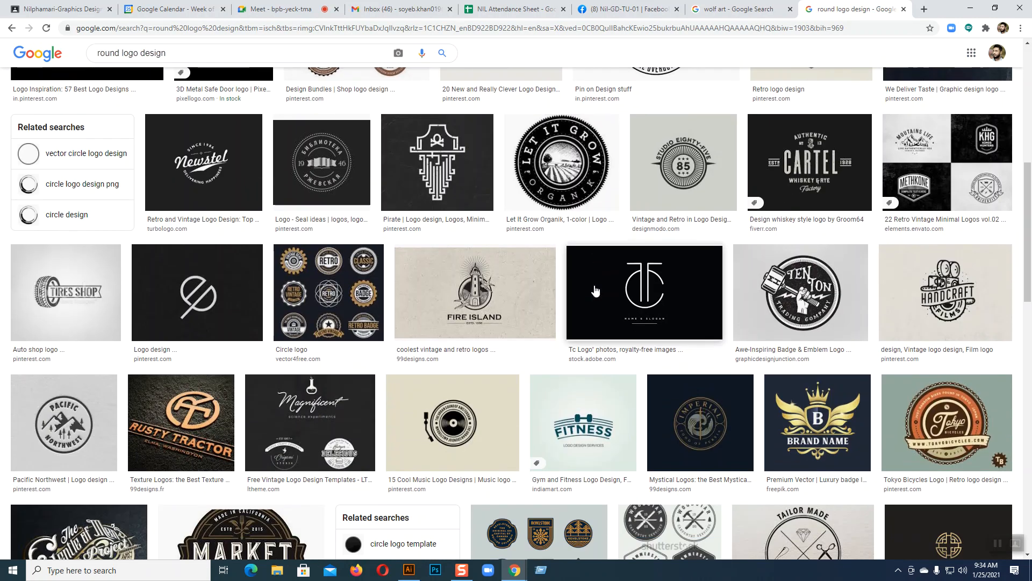
scroll(595, 291, "down", 10)
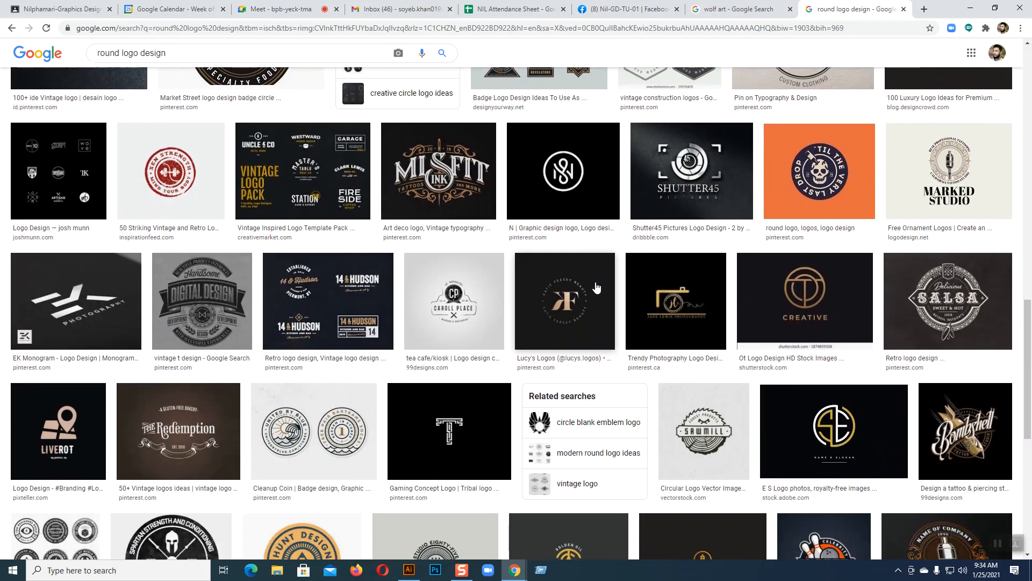
scroll(597, 288, "down", 6)
scroll(597, 285, "down", 10)
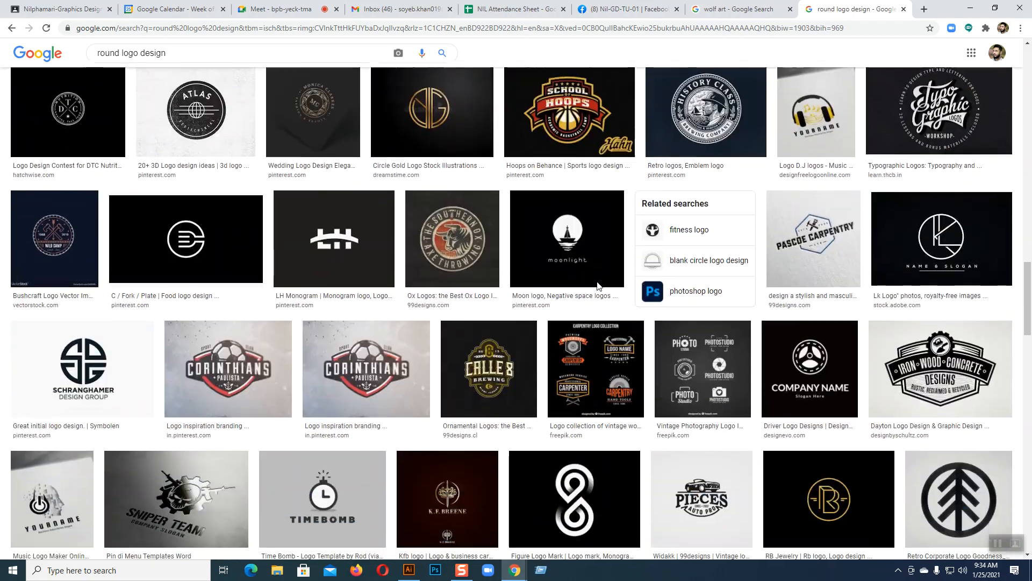
scroll(598, 287, "down", 7)
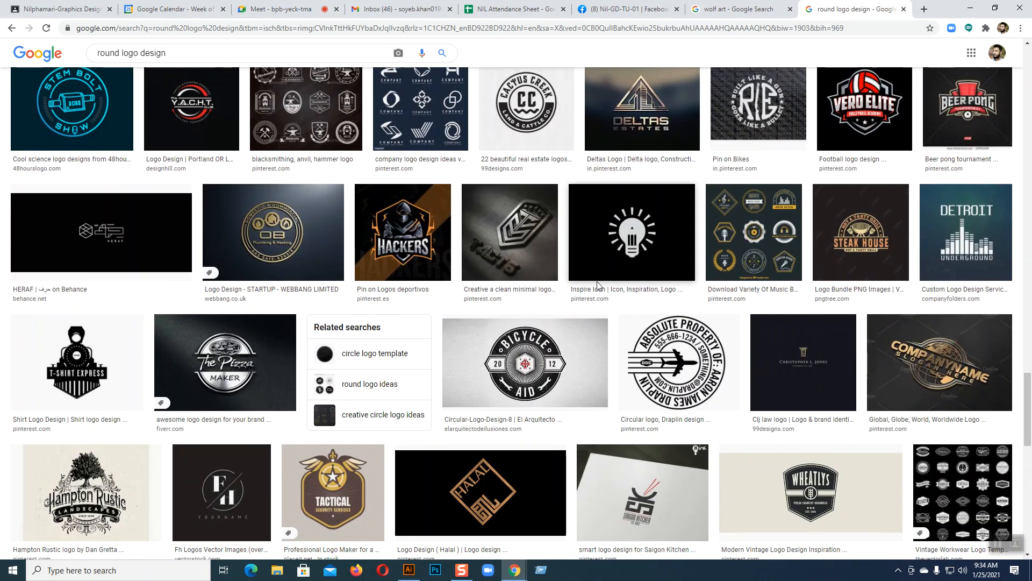
scroll(598, 287, "down", 4)
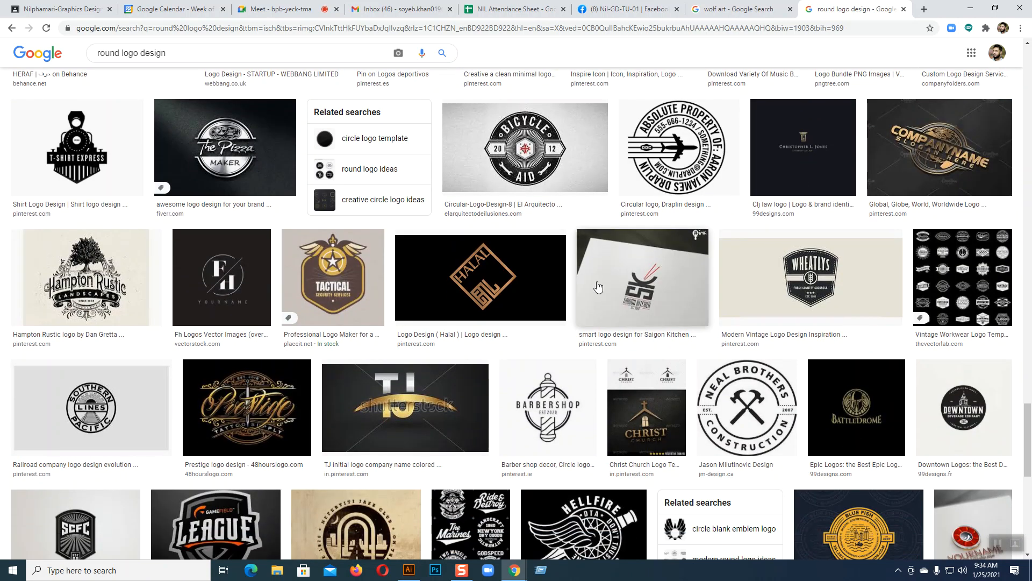
scroll(598, 286, "up", 5)
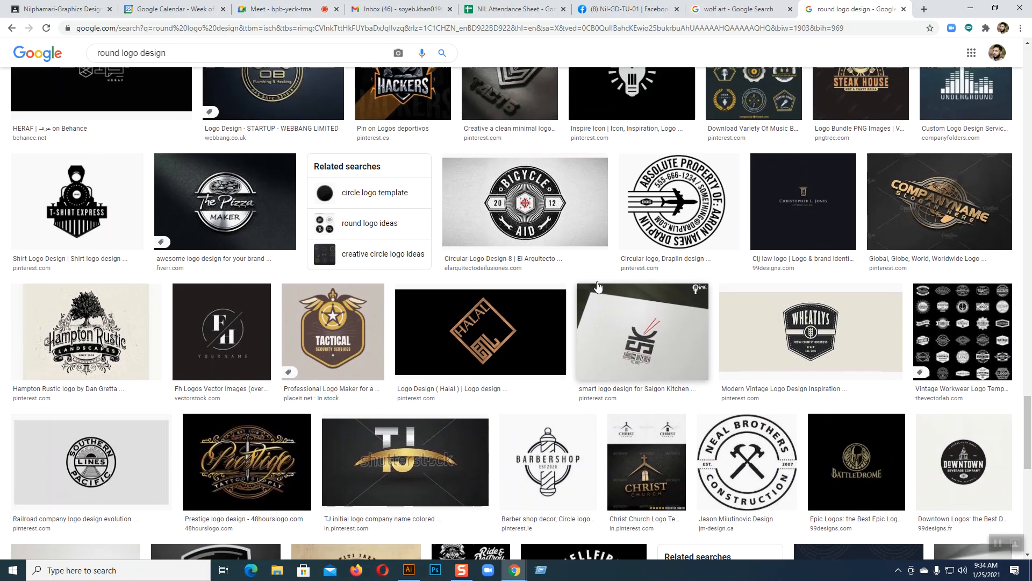
scroll(598, 287, "up", 18)
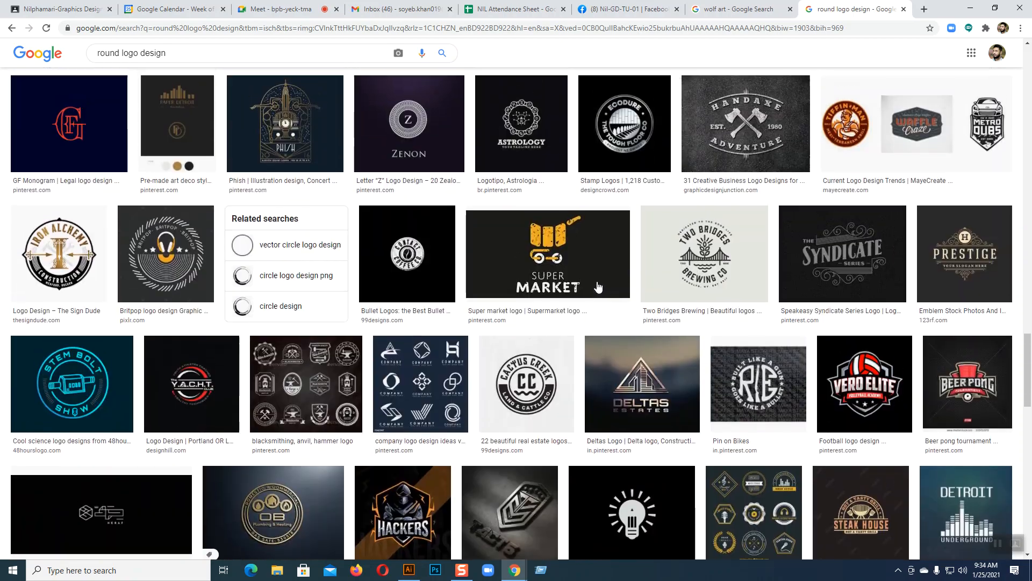
scroll(598, 287, "up", 20)
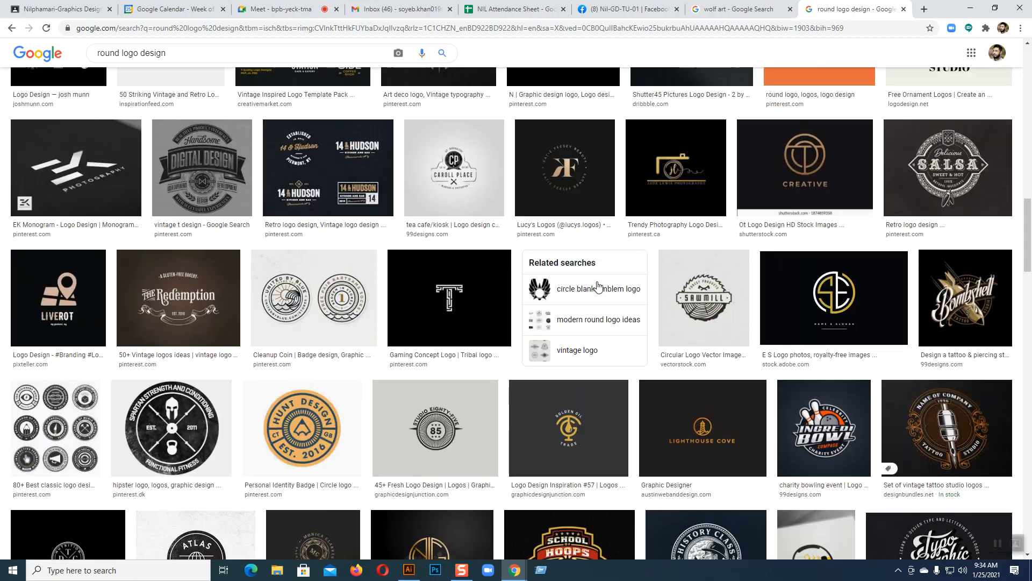
scroll(597, 286, "up", 9)
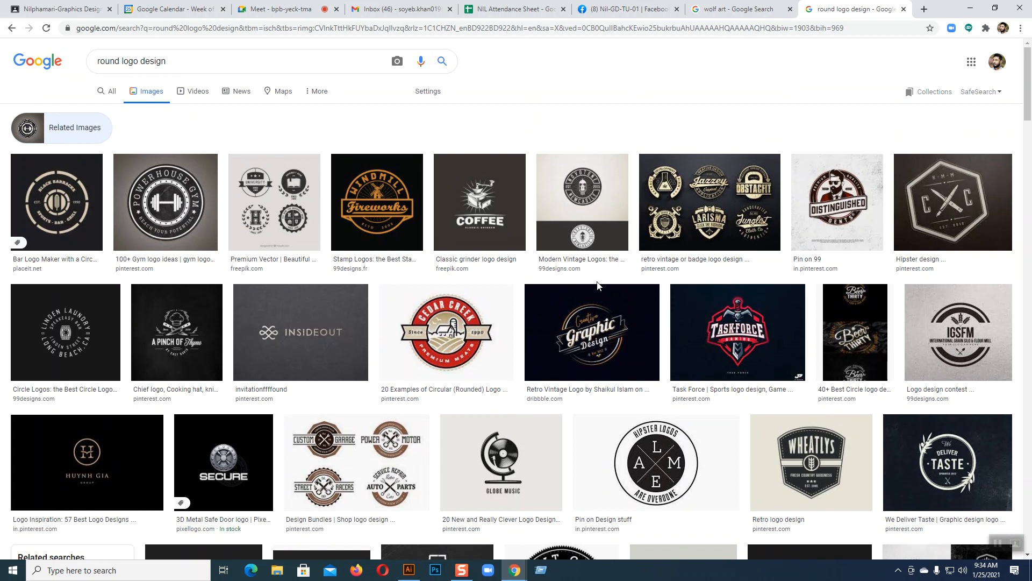
Return to the Facebook group, view the green Tea Tree Oil logo full size, close it and go back to the Directorate General of Intelligence logo post
key("ctrl+6")
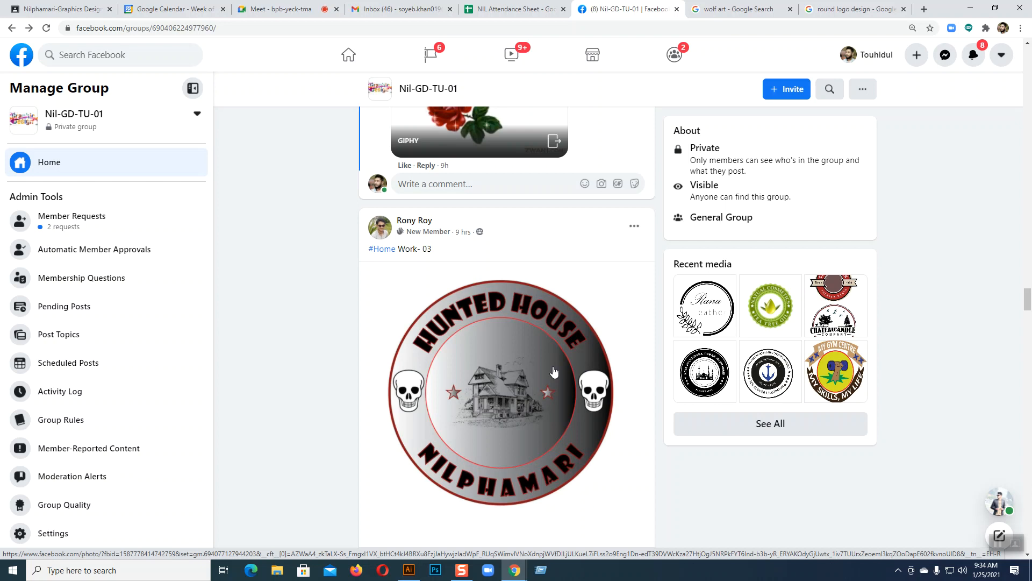
left_click(770, 306)
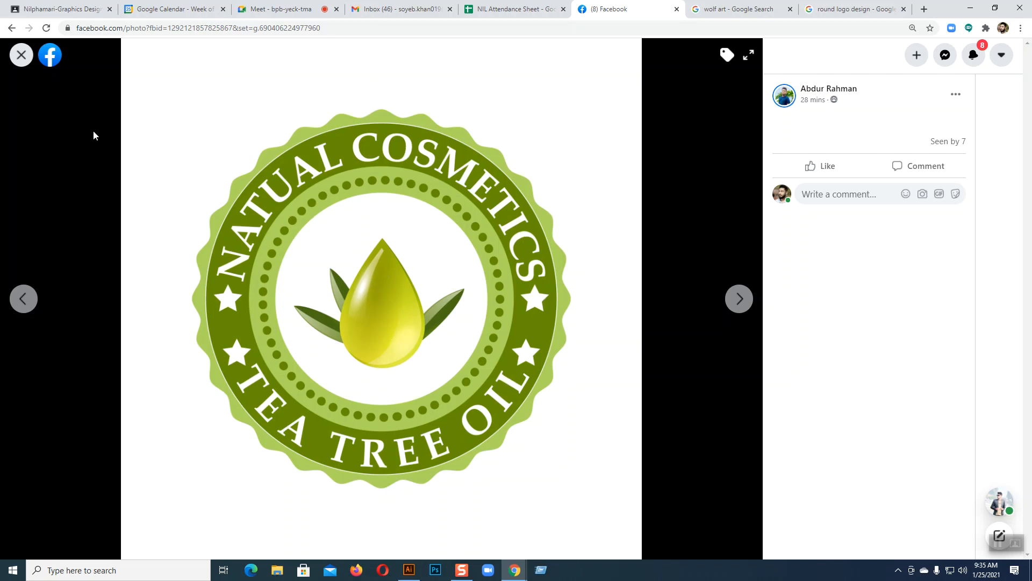
left_click(24, 56)
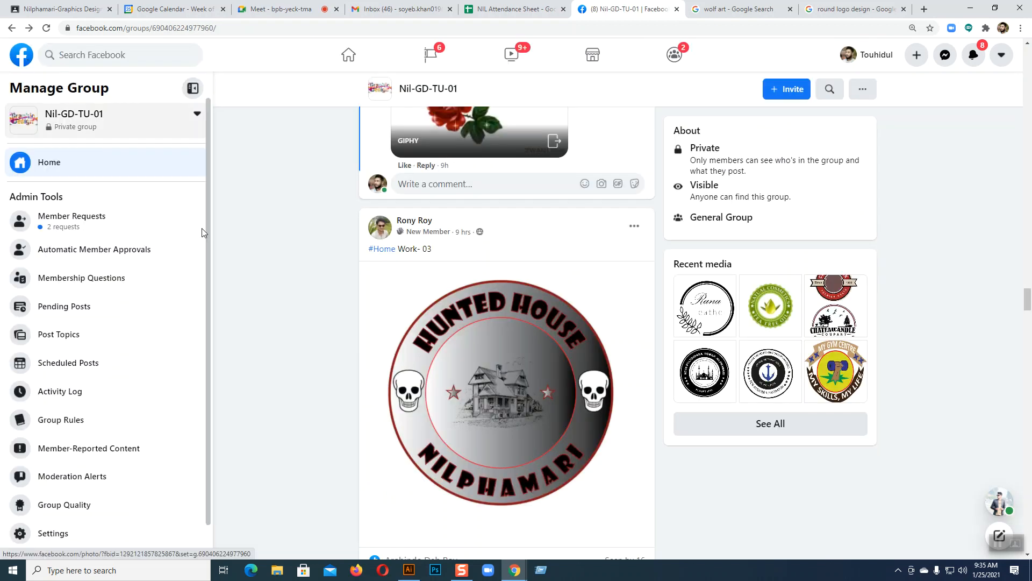
scroll(596, 362, "up", 5)
scroll(596, 361, "up", 4)
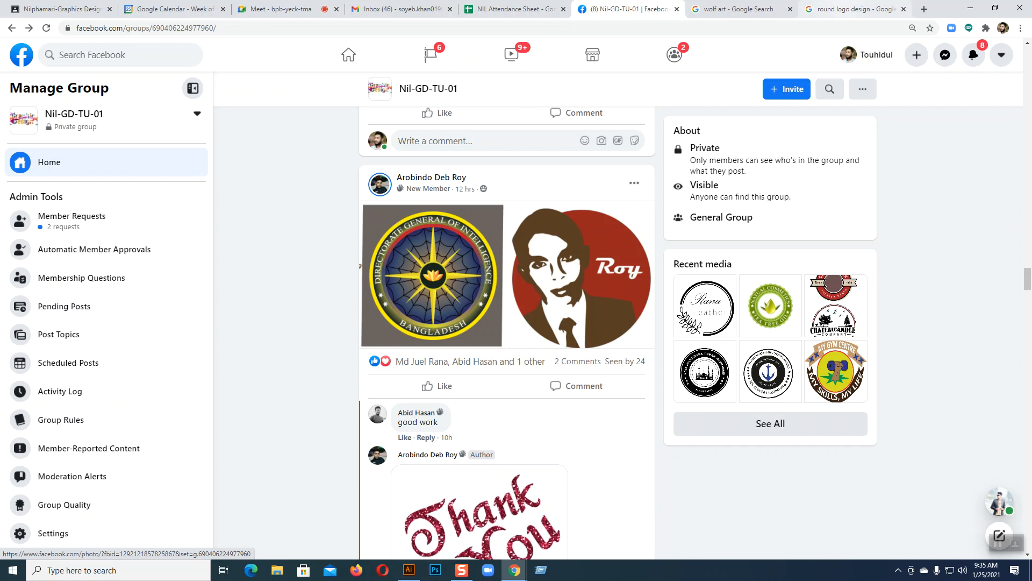
Go back to the Google image results and shorten the search to "logo design"
left_click(855, 10)
scroll(444, 301, "down", 15)
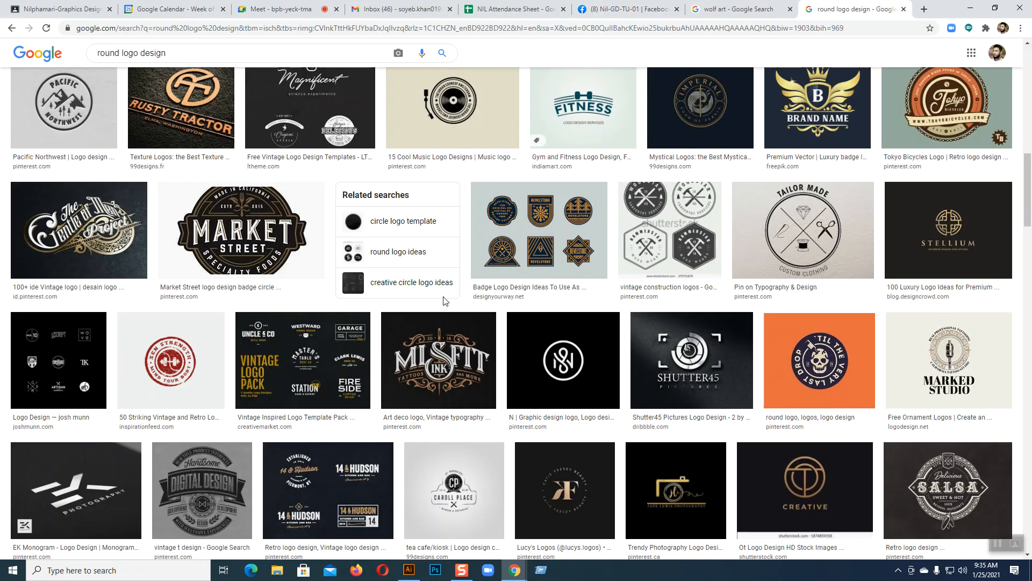
scroll(444, 300, "up", 10)
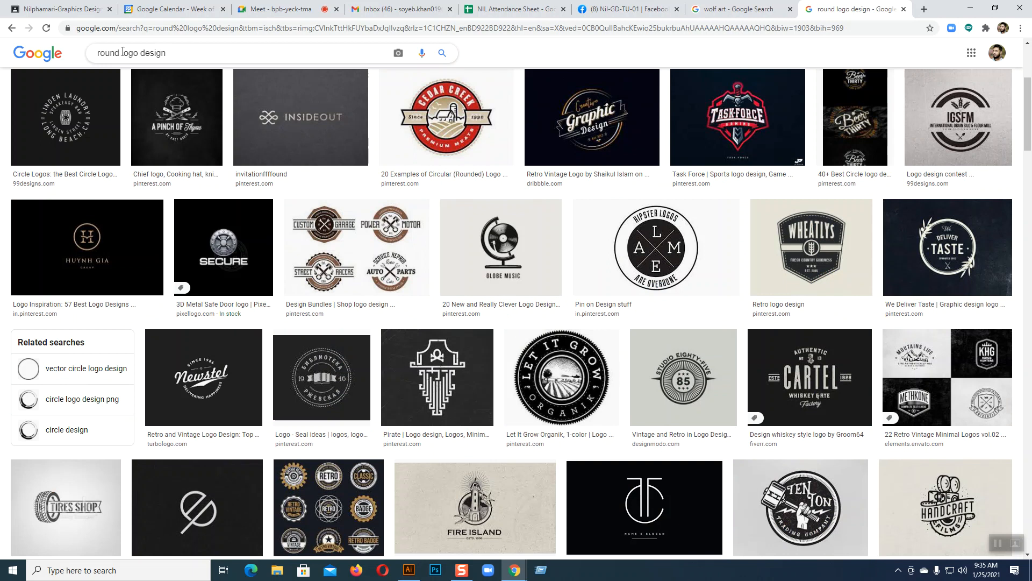
double_click(119, 52)
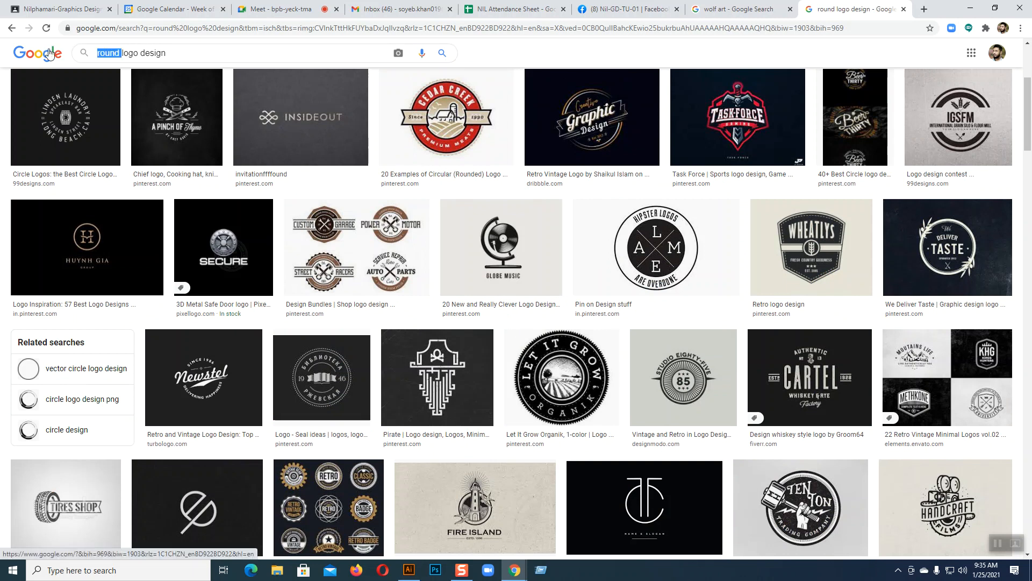
key("Delete")
key("Delete")
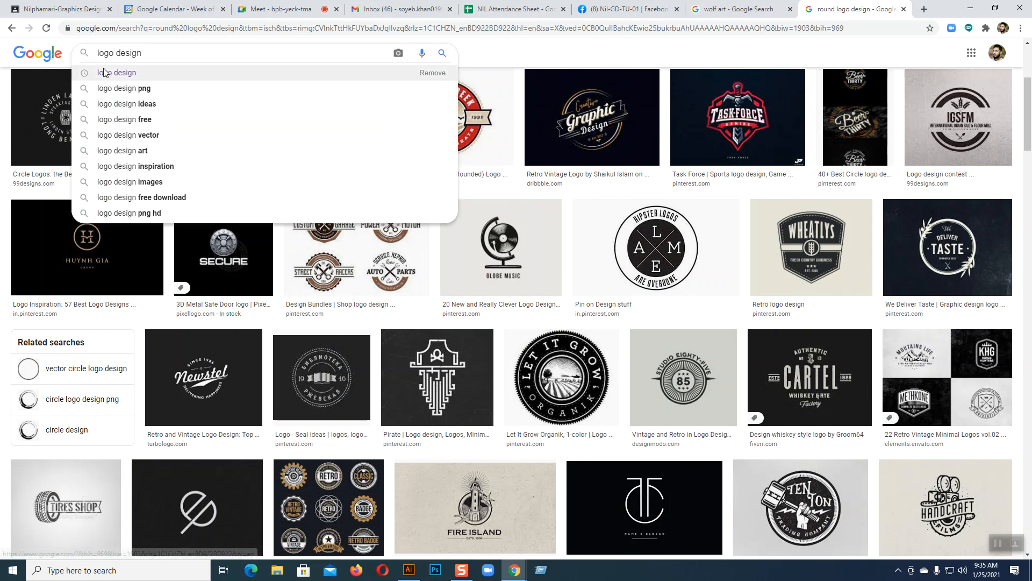
left_click(105, 71)
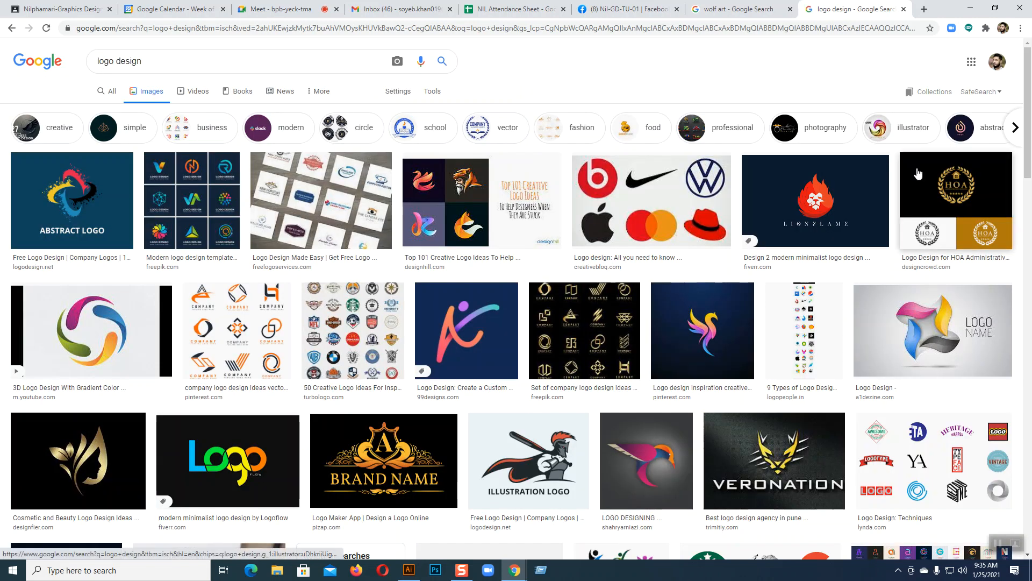
Preview the orange and black company logo set from the logo design results and look through its related images
scroll(697, 245, "down", 2)
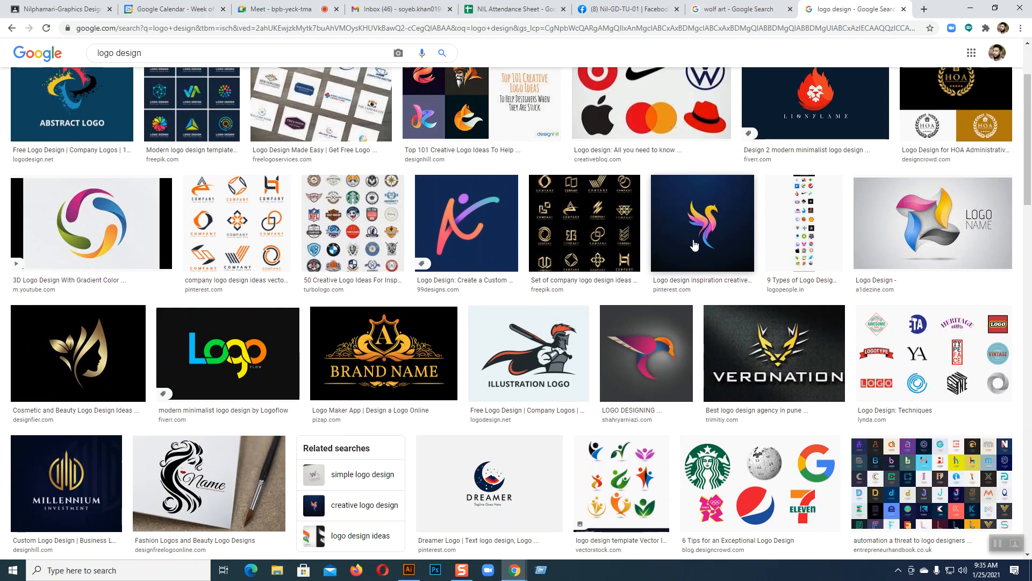
scroll(695, 244, "up", 2)
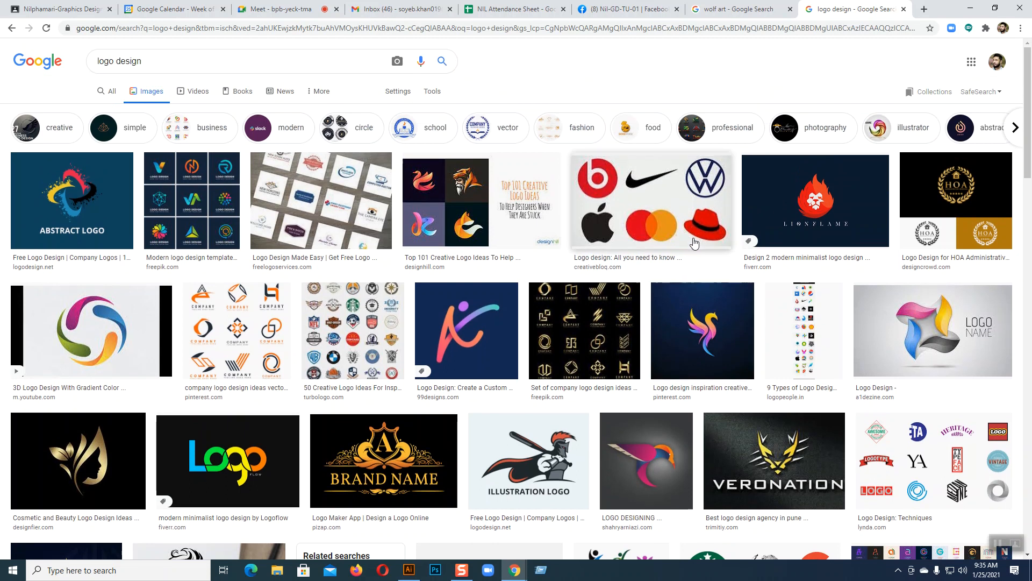
left_click(258, 312)
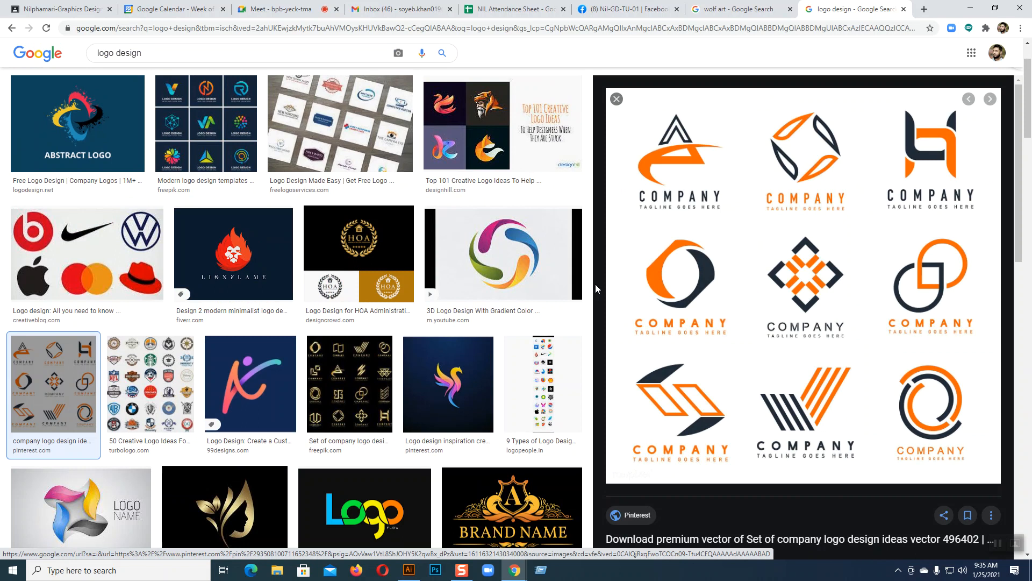
scroll(595, 284, "down", 6)
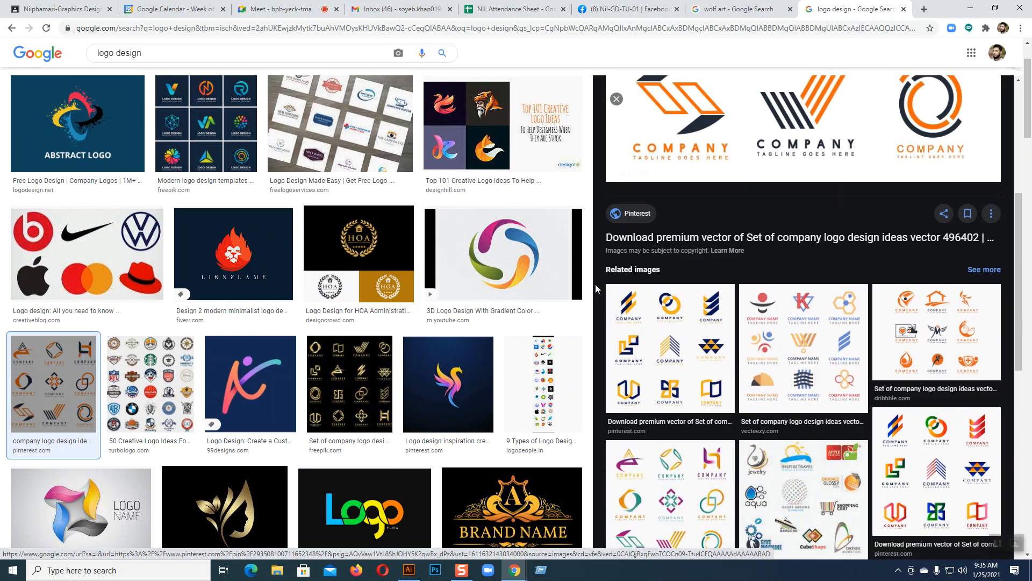
scroll(469, 348, "down", 5)
scroll(934, 353, "down", 3)
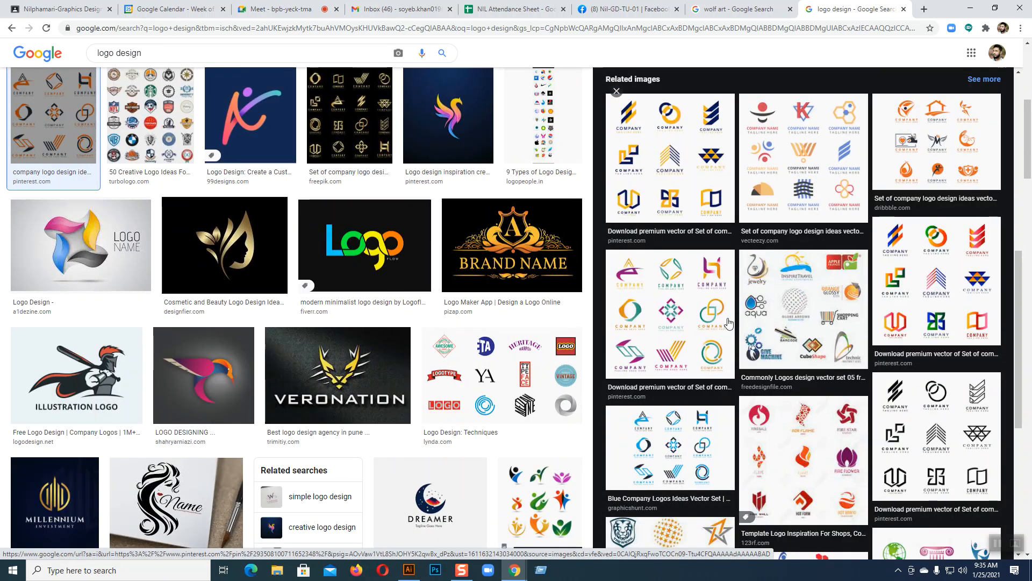
Examine the varied logo styles in the main logo design results, from the 3D gradient logo to the Artemis logo
scroll(532, 310, "down", 3)
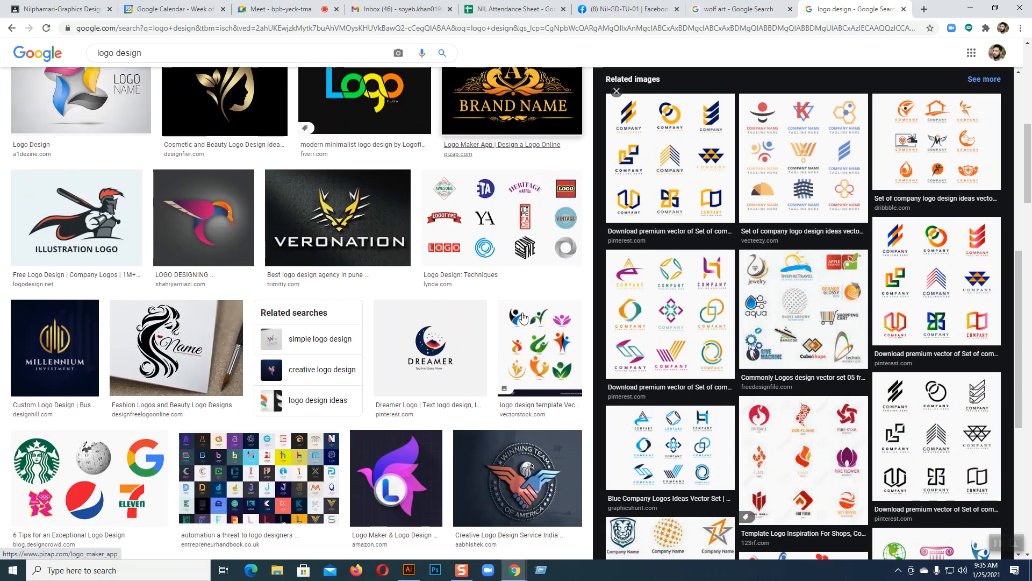
scroll(523, 318, "up", 2)
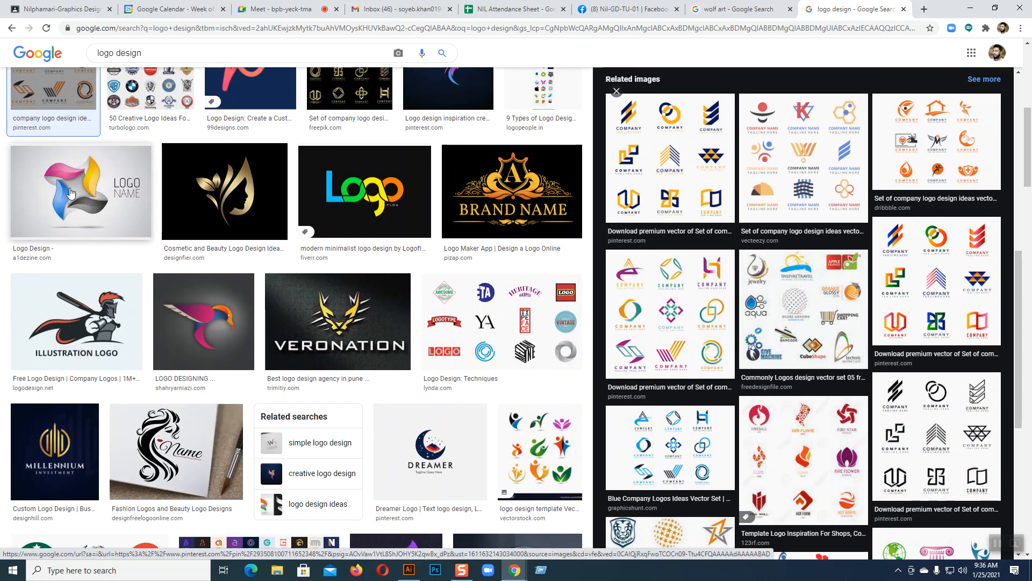
scroll(514, 307, "up", 7)
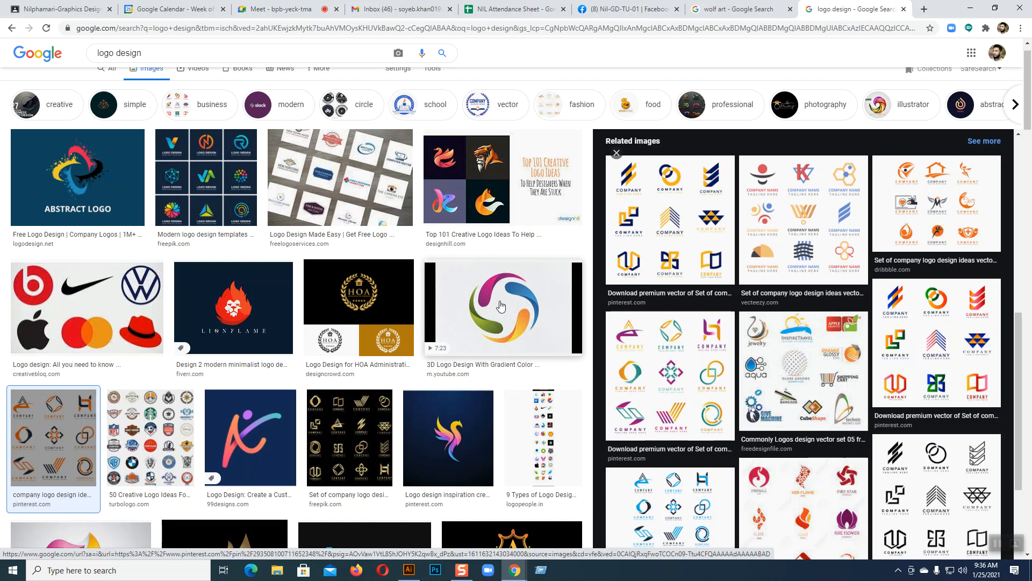
scroll(500, 306, "down", 6)
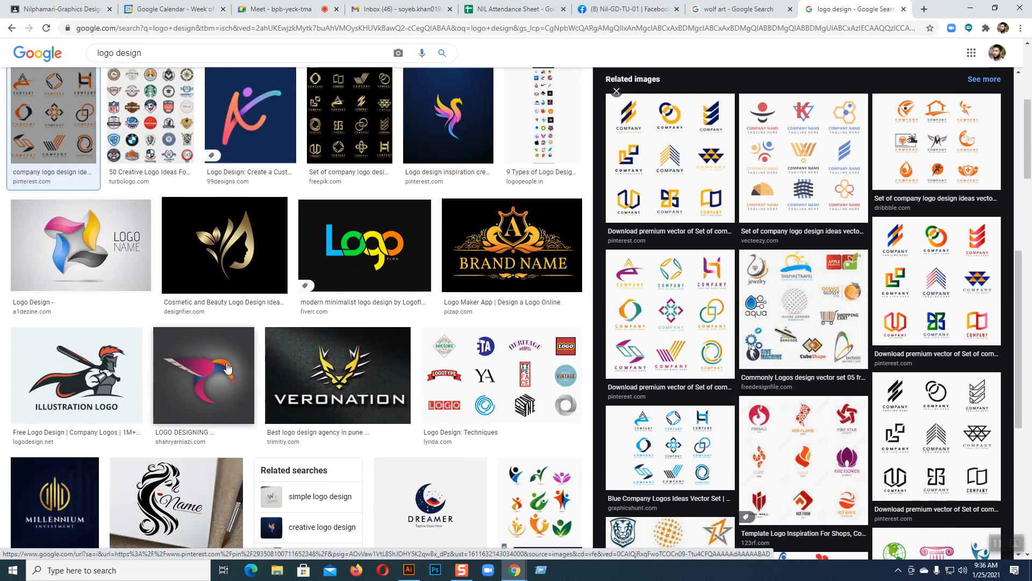
scroll(228, 368, "down", 3)
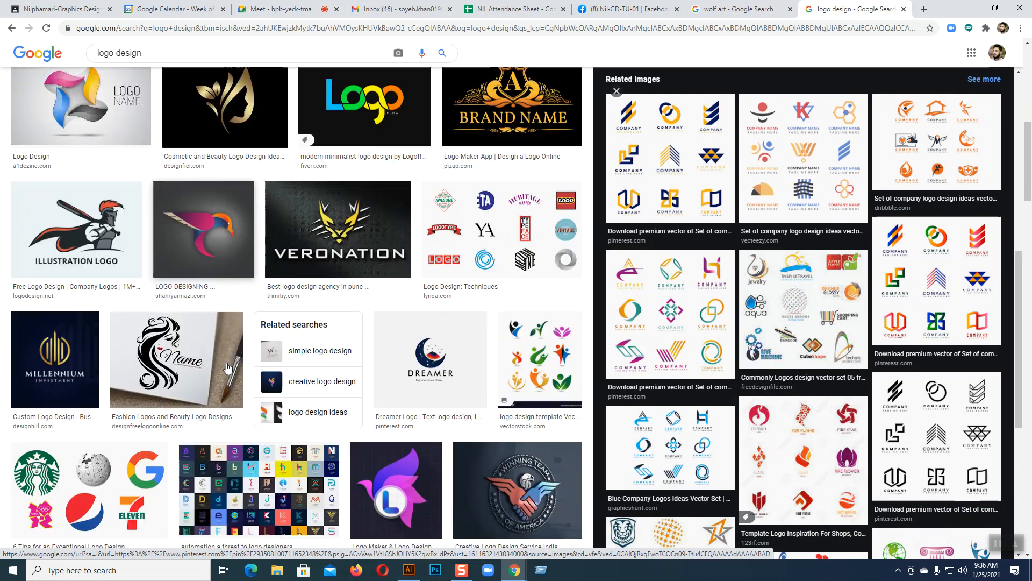
scroll(228, 368, "down", 3)
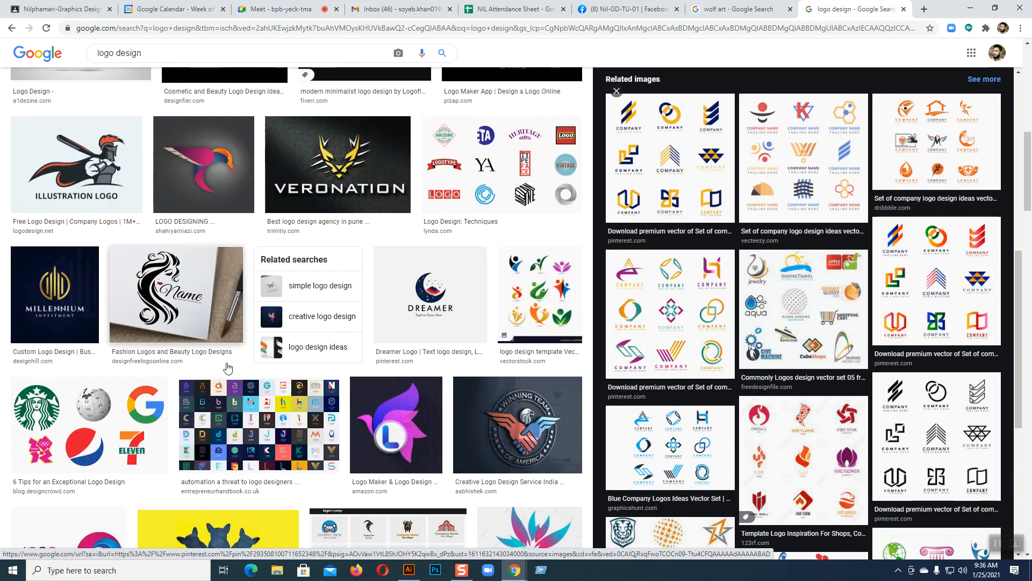
scroll(406, 356, "down", 2)
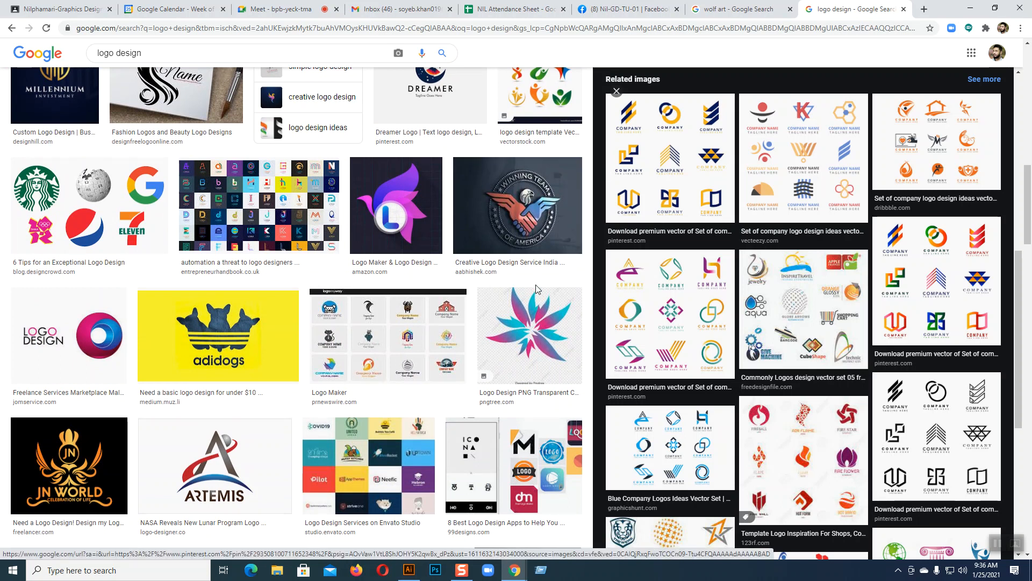
Look further through the logo design results and change the image search to "royal logo design"
scroll(107, 344, "down", 2)
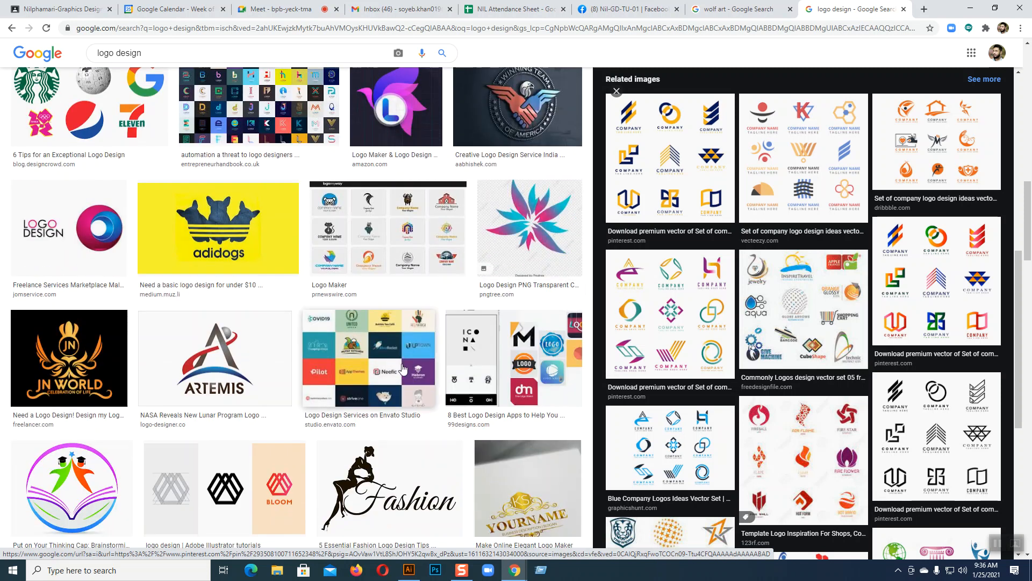
scroll(371, 360, "down", 3)
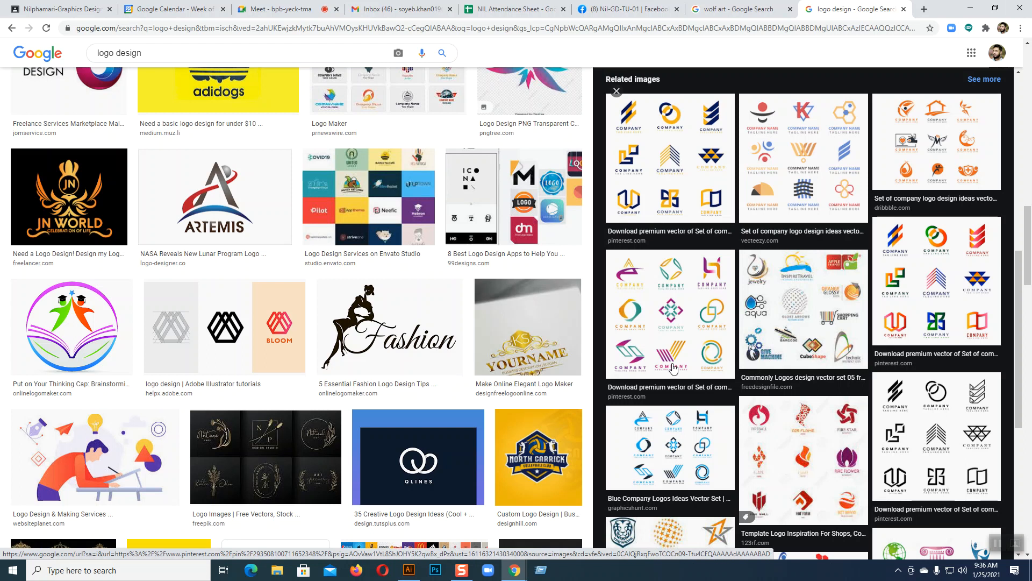
left_click(99, 53)
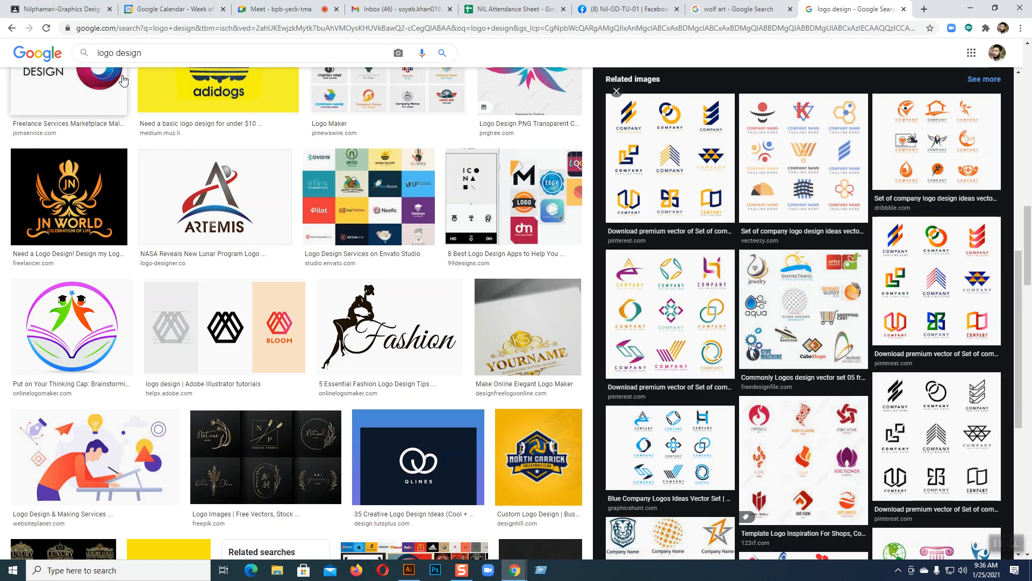
type("roy")
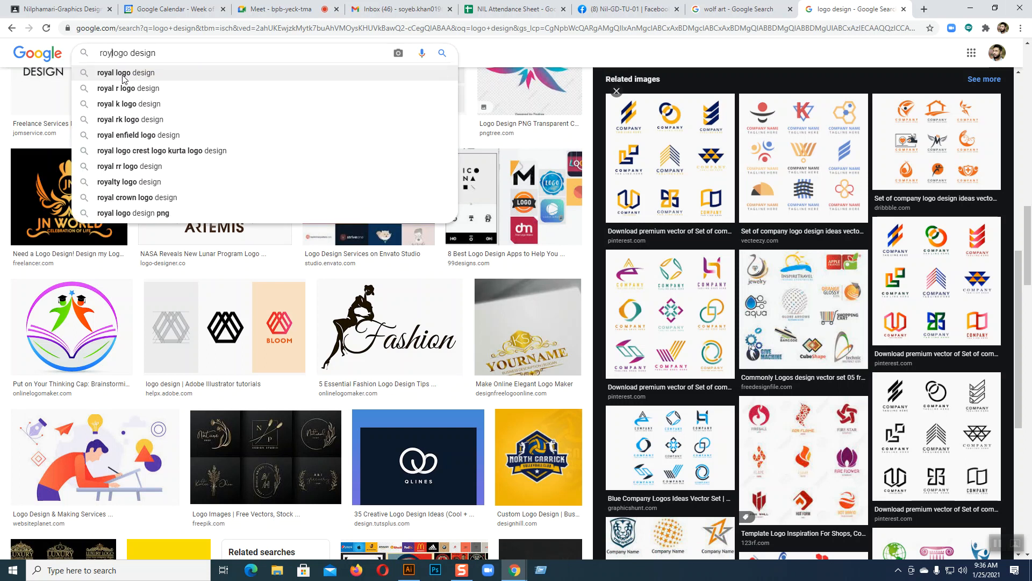
type("al")
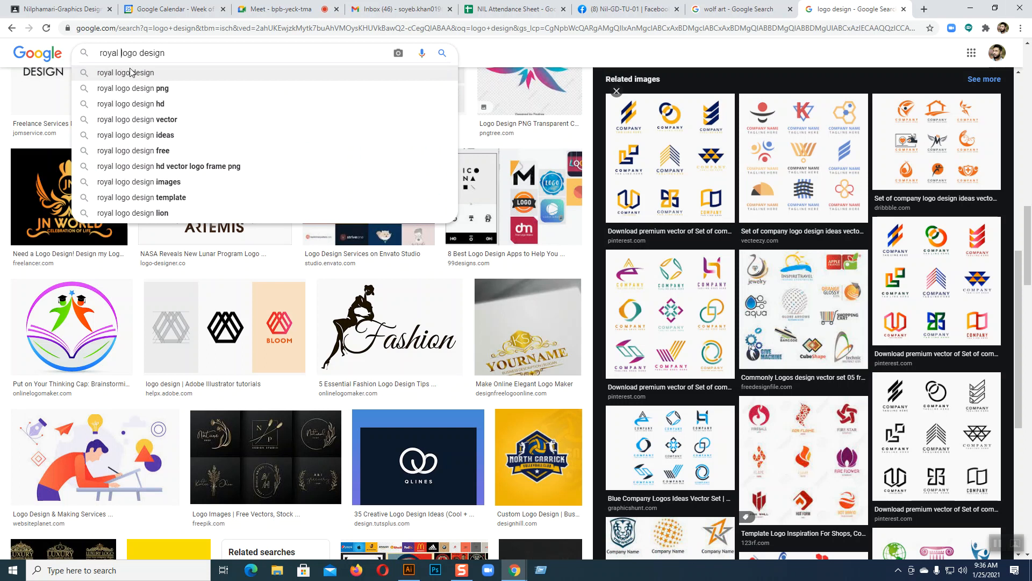
left_click(143, 75)
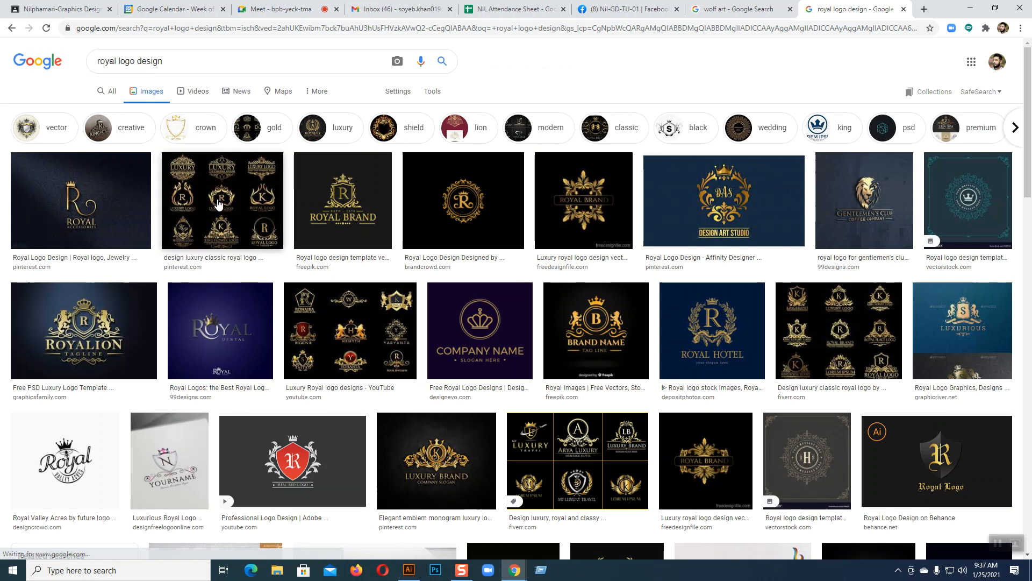
Preview the gold luxury classic royal logo set on black from Pinterest and look through the surrounding royal logo results
left_click(218, 203)
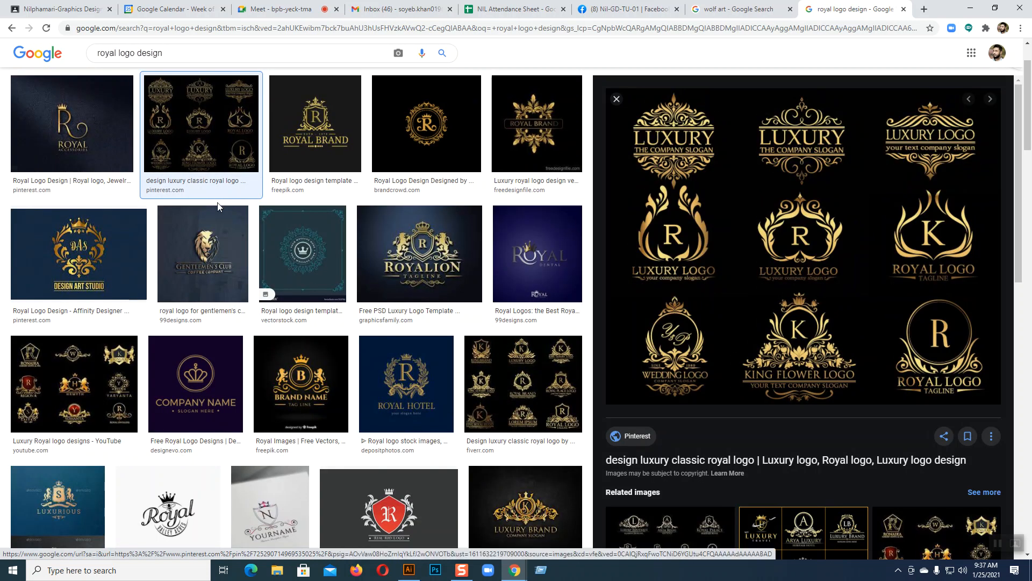
scroll(369, 382, "up", 2)
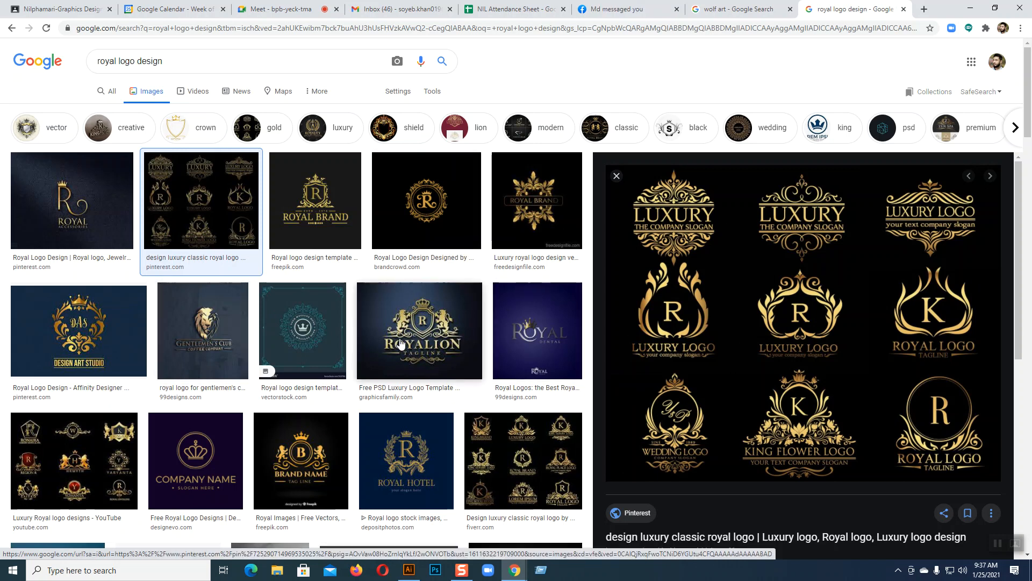
scroll(409, 347, "down", 3)
scroll(400, 344, "down", 2)
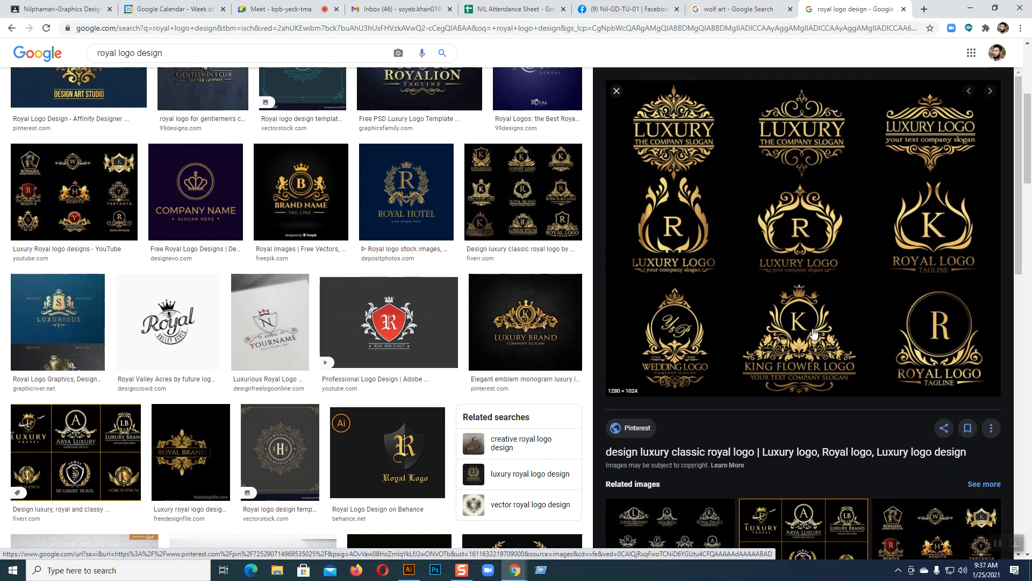
Preview the luxury, royal and classy heraldic logo set from Fiverr and browse the neighbouring royal logo results
left_click(75, 451)
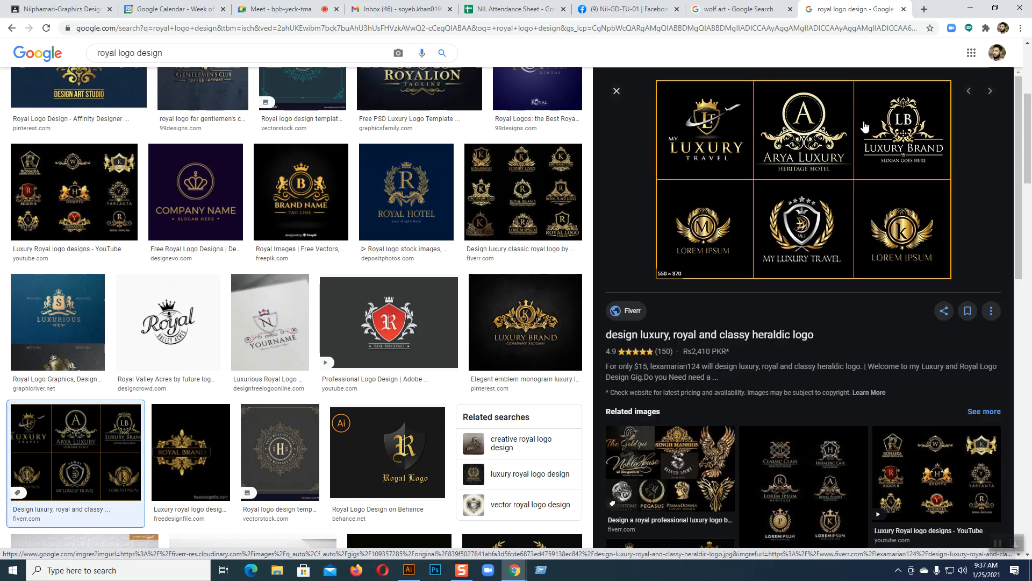
scroll(387, 323, "down", 4)
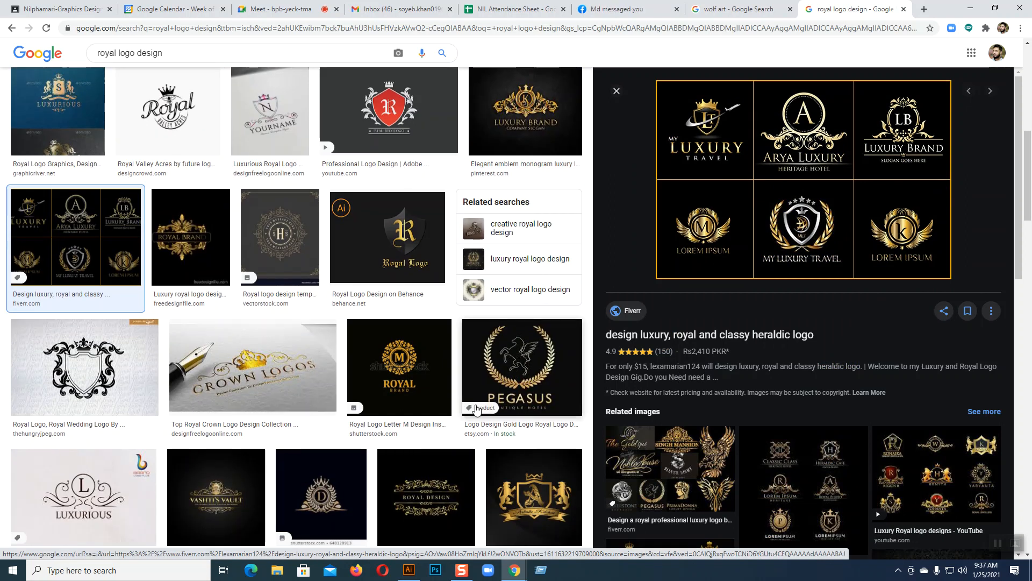
scroll(476, 410, "up", 6)
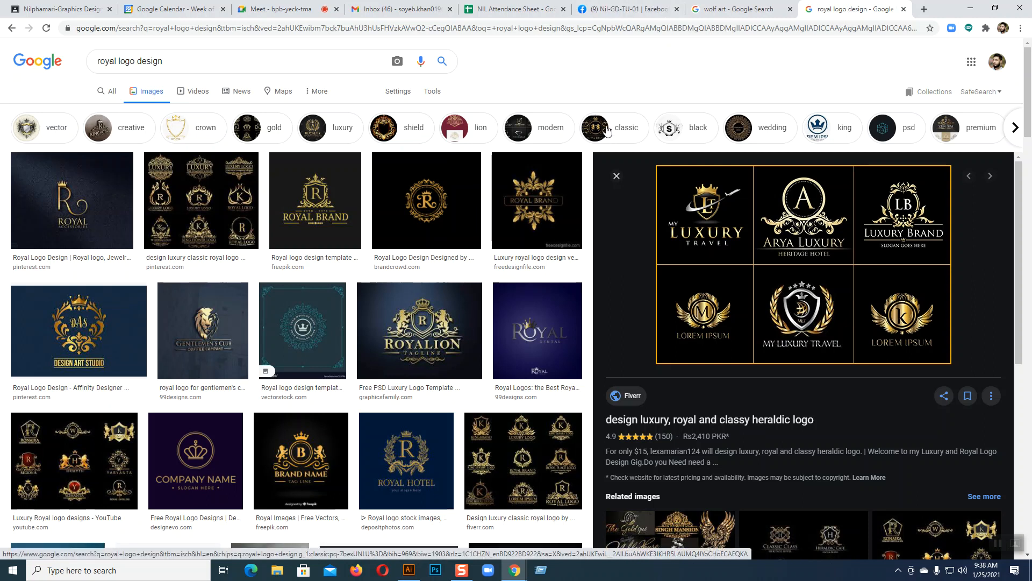
Return to the Nil-GD-TU-01 Facebook group and find the homework post with the blue round R logo to examine it
left_click(613, 14)
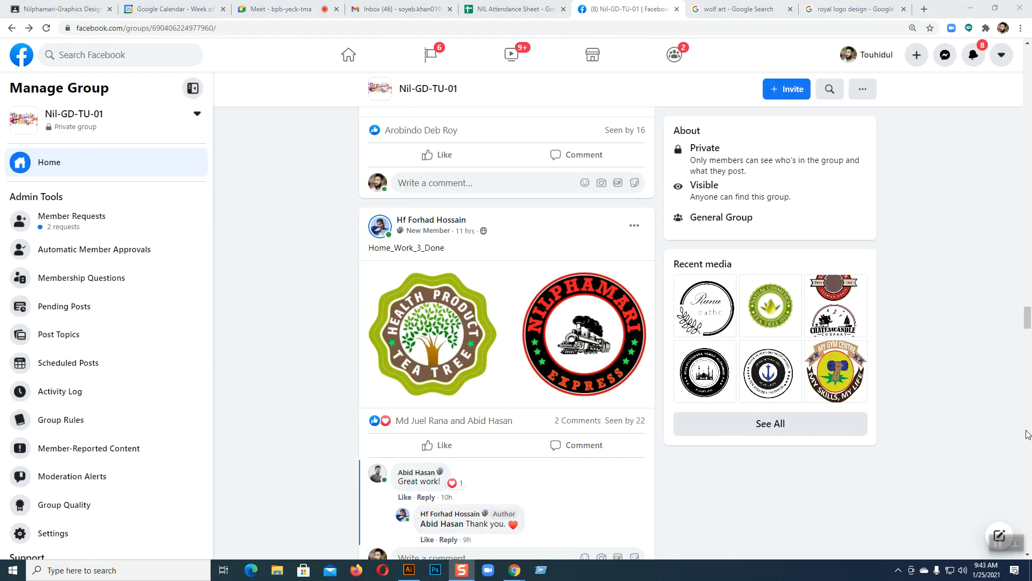
scroll(734, 470, "up", 15)
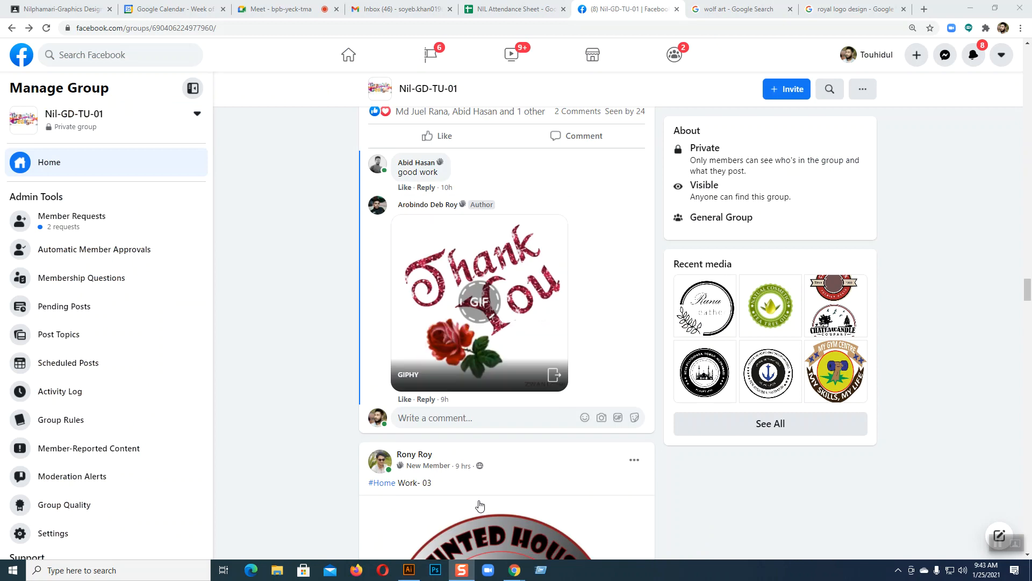
scroll(484, 501, "up", 15)
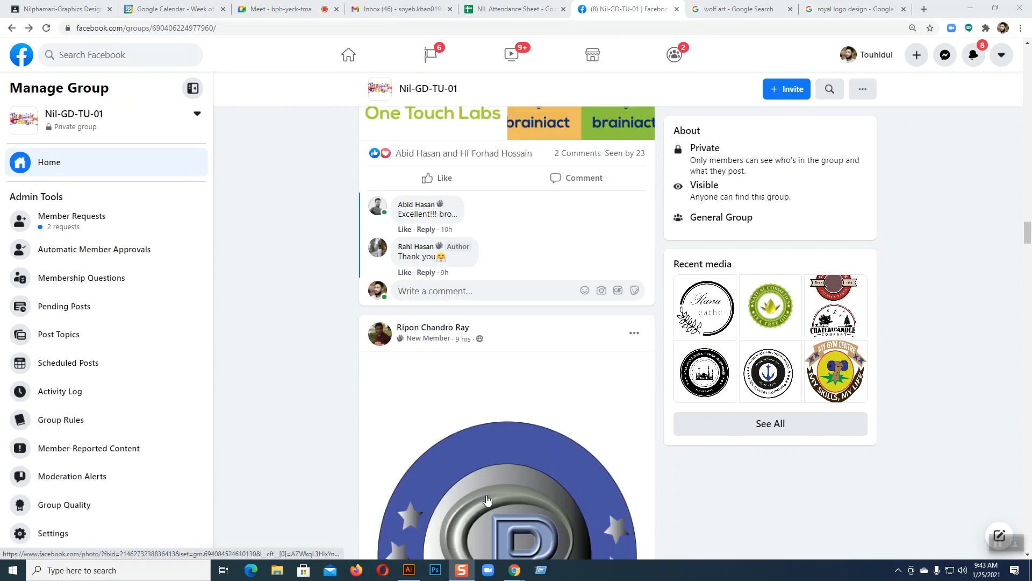
scroll(487, 501, "up", 13)
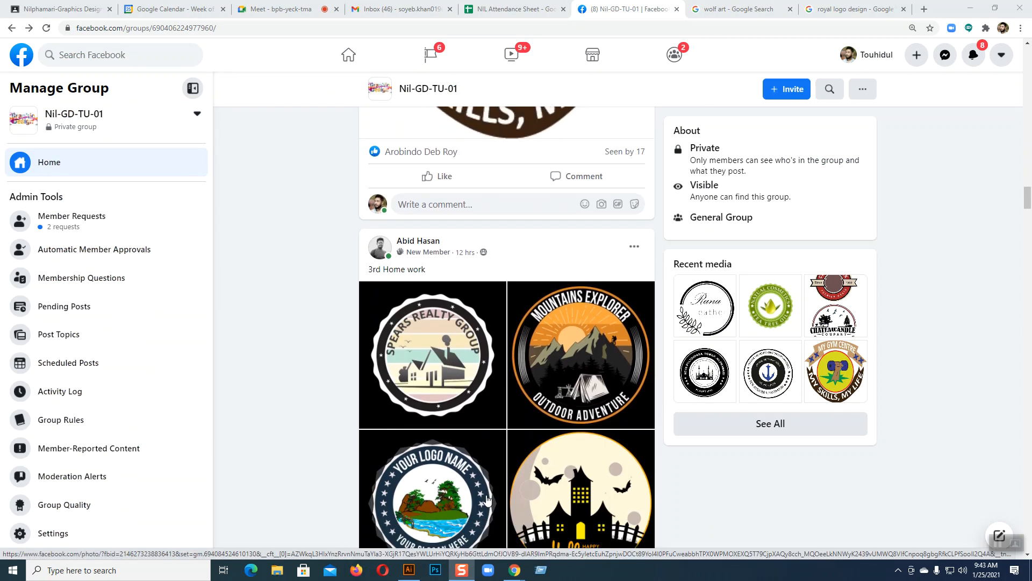
scroll(487, 501, "down", 7)
scroll(487, 500, "down", 12)
scroll(487, 501, "up", 10)
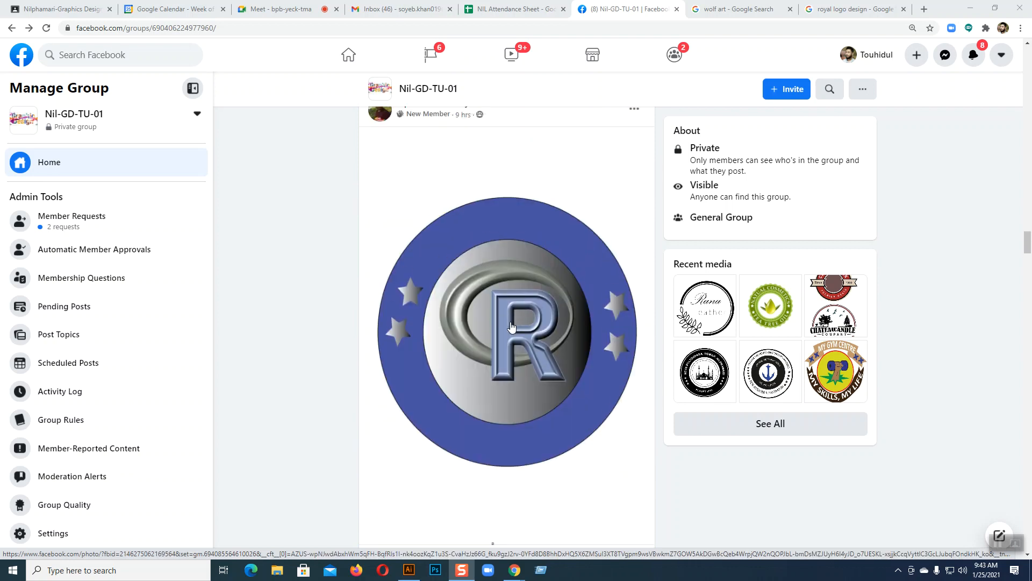
scroll(511, 327, "up", 2)
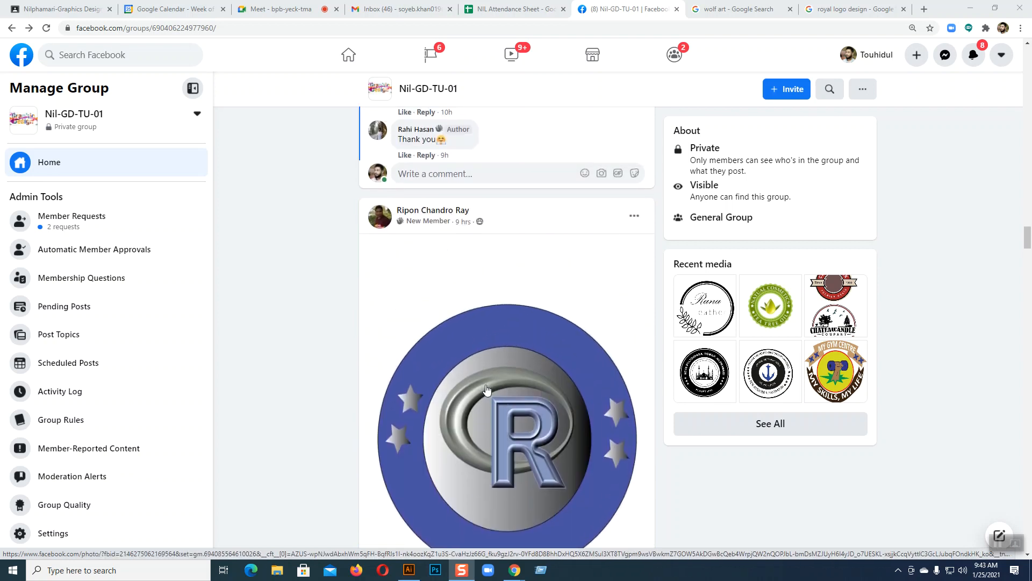
scroll(500, 275, "down", 1)
scroll(557, 434, "down", 2)
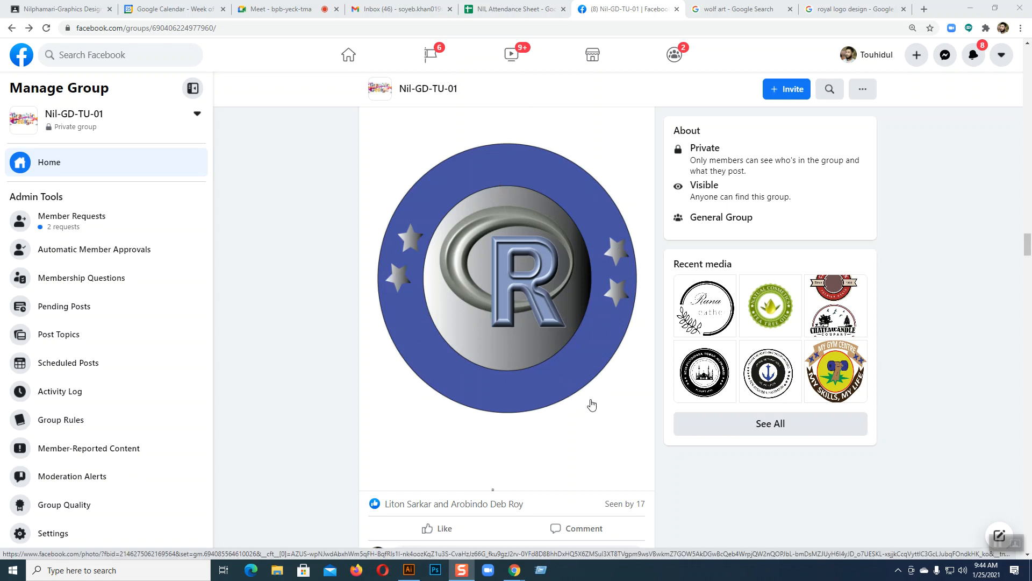
Review the earlier homework posts in the feed, from the One Touch Labs and brainiact logos to the round anchor logo
scroll(591, 404, "up", 8)
scroll(591, 404, "up", 1)
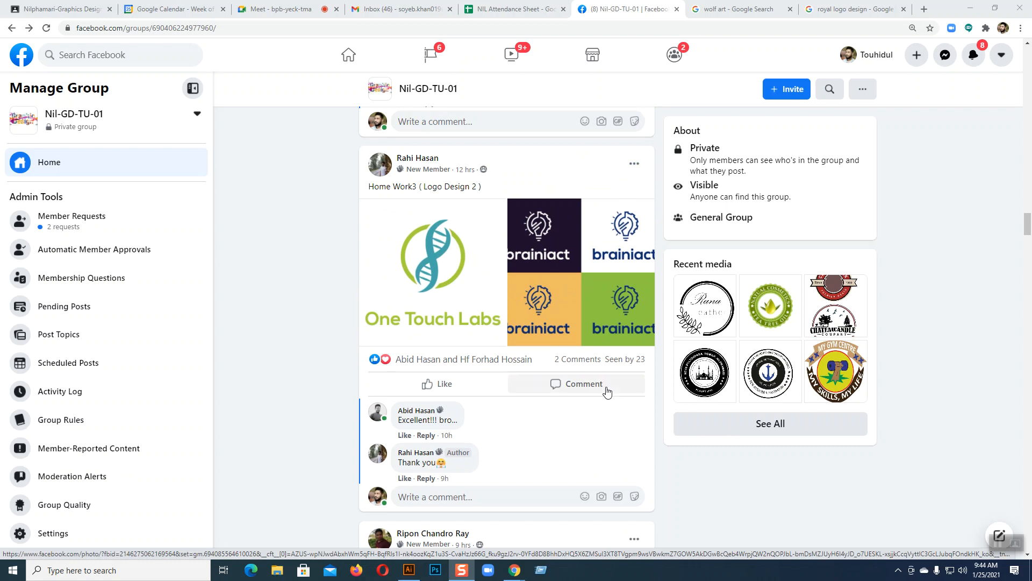
scroll(960, 414, "up", 1)
scroll(961, 415, "up", 15)
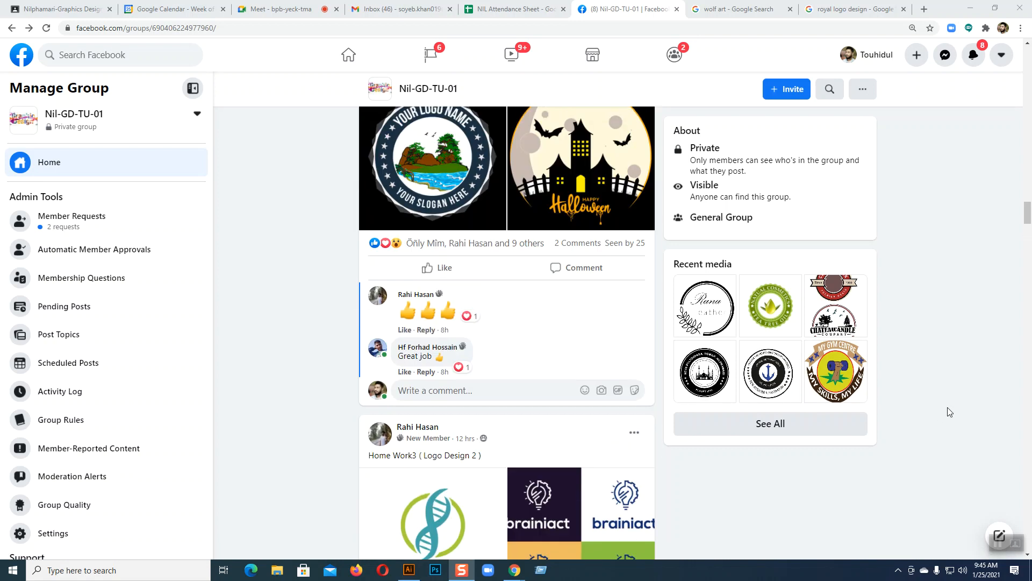
scroll(949, 412, "up", 4)
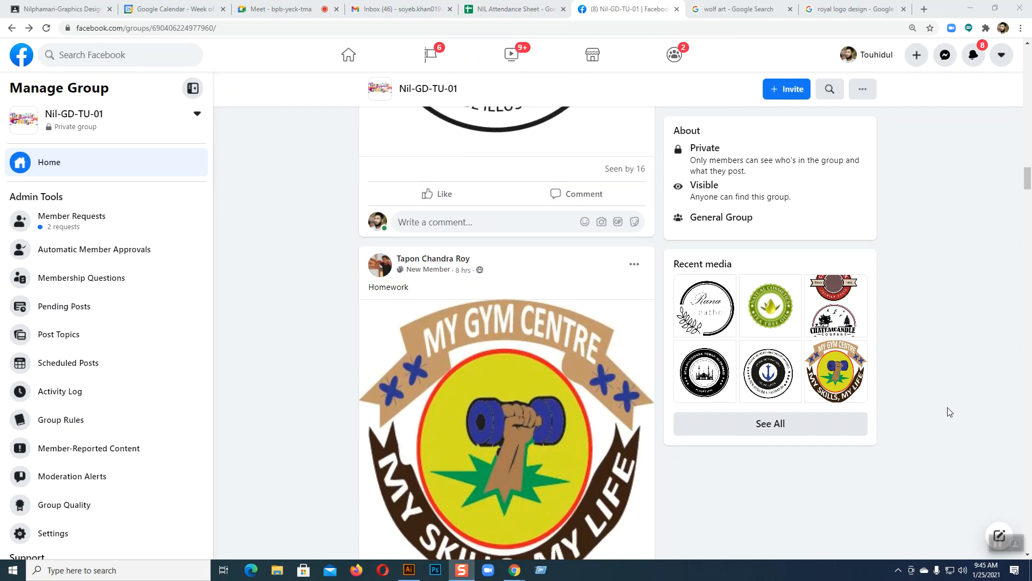
scroll(948, 412, "up", 4)
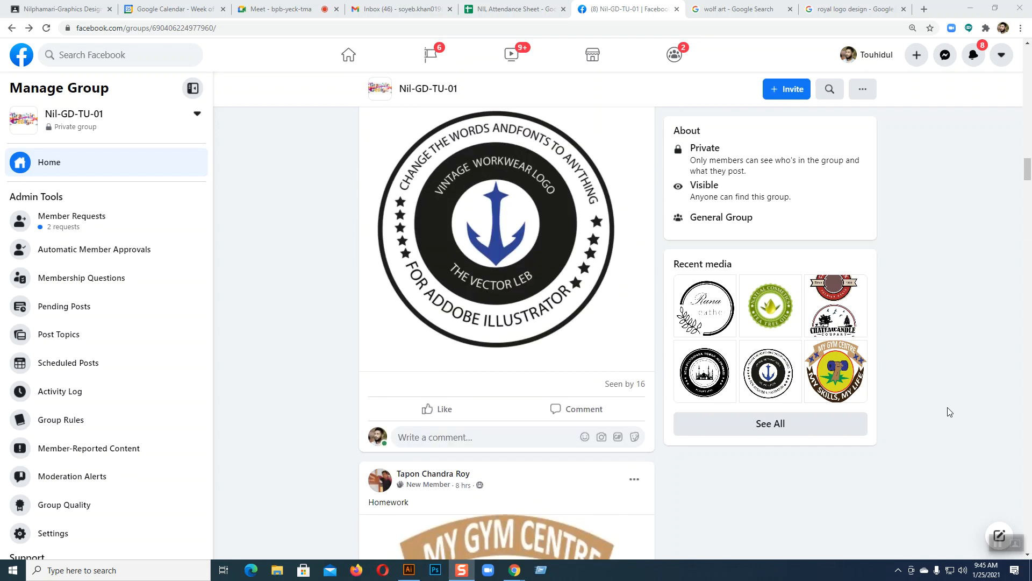
Compare the blue round R logo with the "3rd Home work" post containing the Spears Realty Group, Mountains Explorer and Halloween logos
scroll(947, 412, "down", 7)
scroll(948, 408, "down", 12)
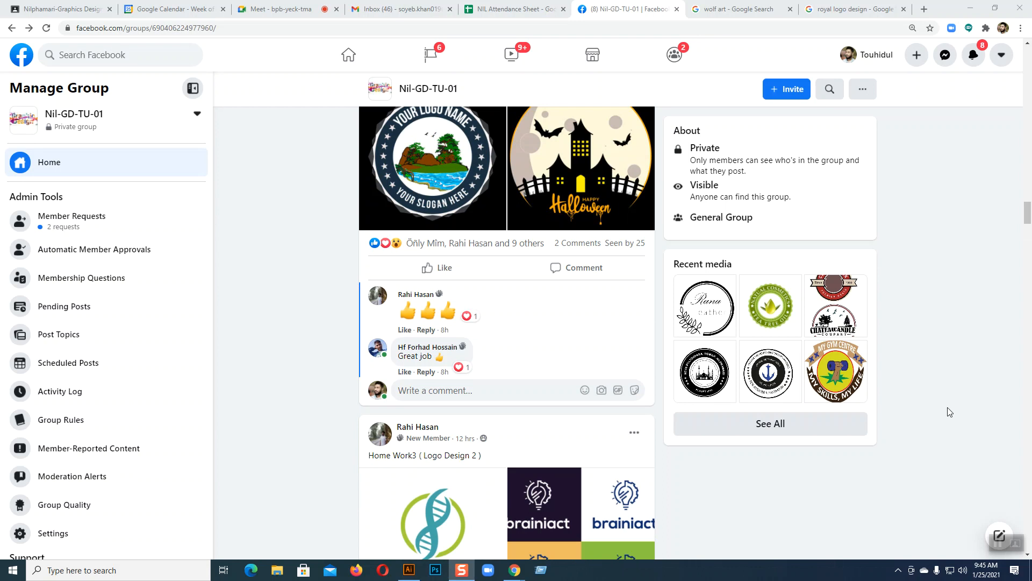
scroll(948, 412, "down", 10)
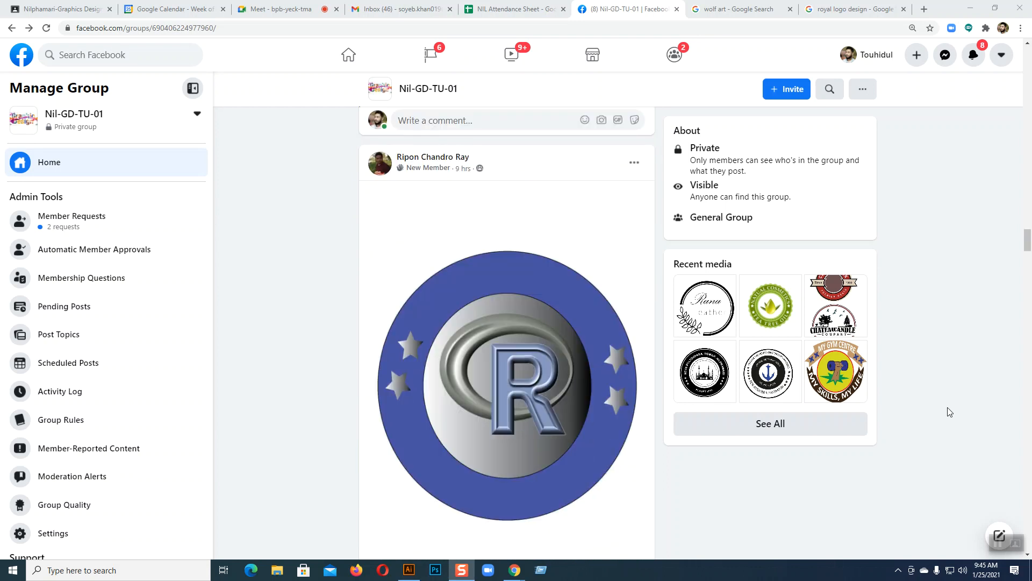
scroll(948, 412, "up", 12)
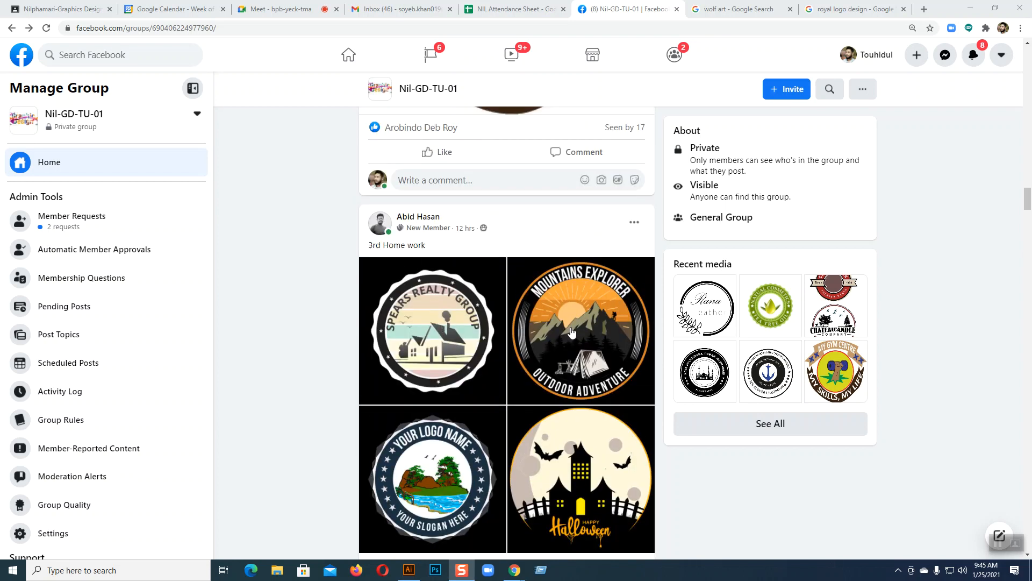
scroll(898, 460, "down", 2)
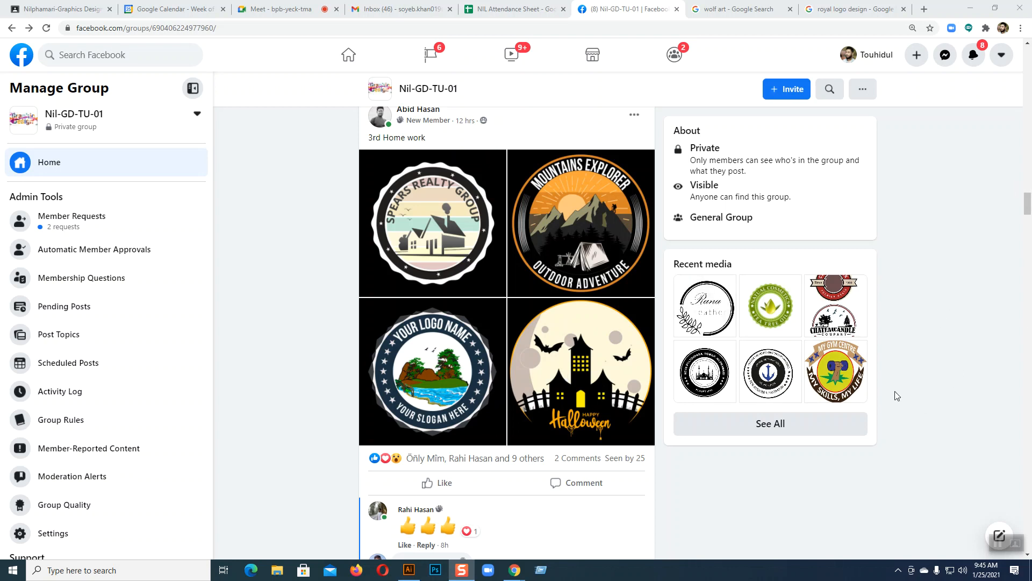
scroll(896, 396, "down", 6)
scroll(895, 396, "up", 3)
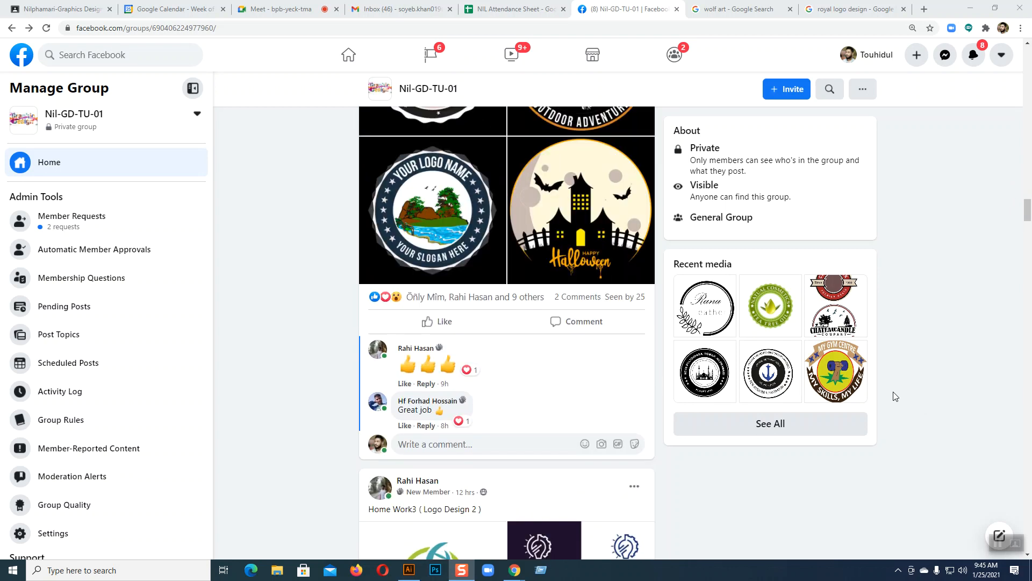
Examine the blue R logo and the blue and red star logo, continuing to the Directorate General of Intelligence logo post
scroll(896, 396, "down", 12)
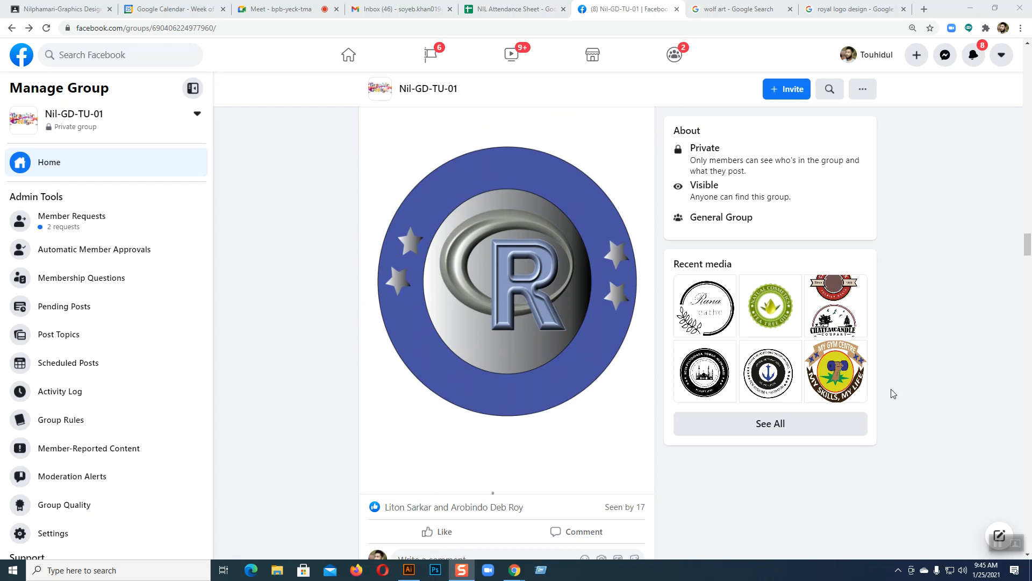
scroll(891, 393, "up", 3)
scroll(486, 286, "down", 6)
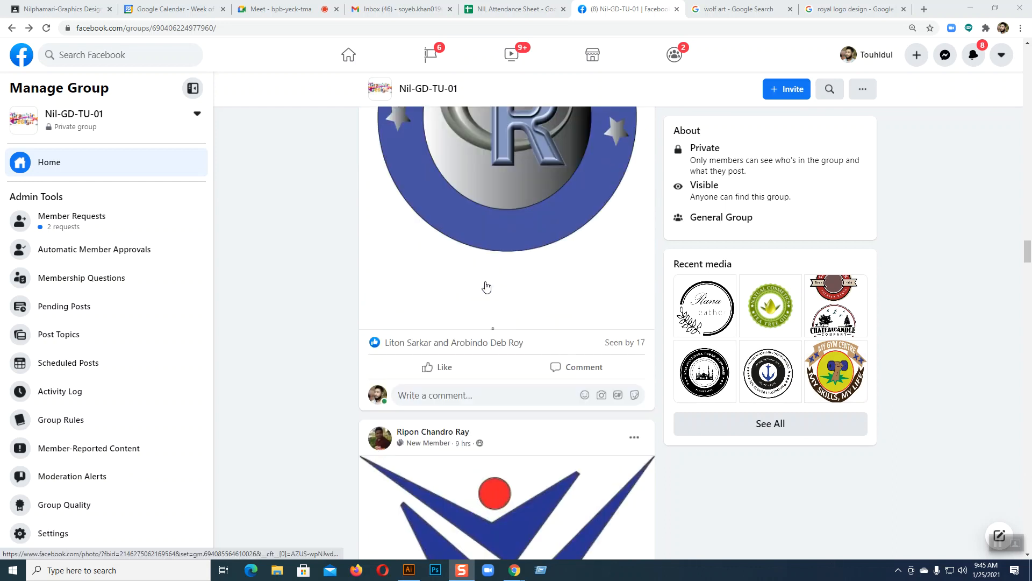
scroll(486, 286, "down", 5)
scroll(498, 212, "up", 3)
scroll(506, 215, "down", 4)
scroll(501, 290, "up", 5)
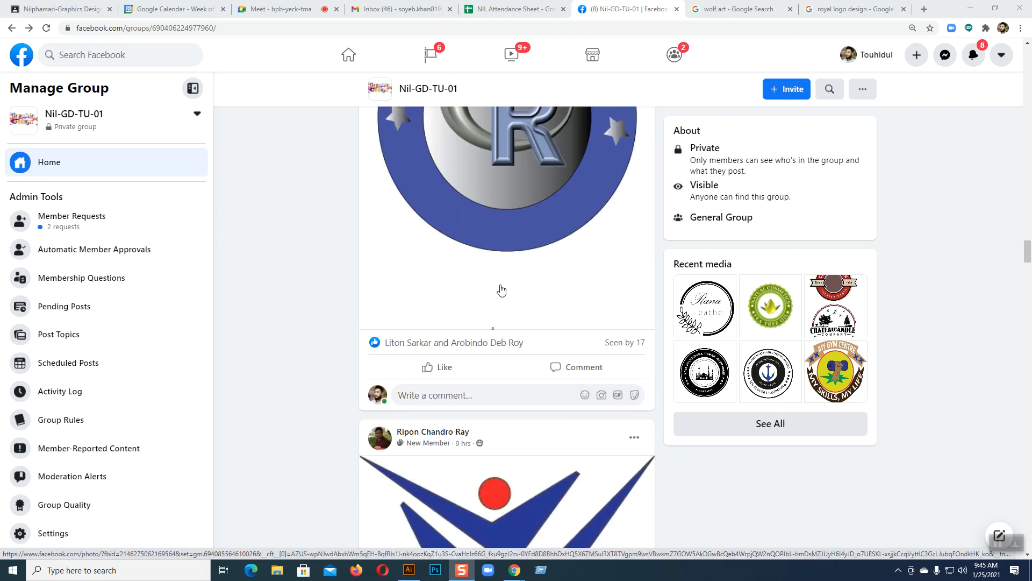
scroll(508, 279, "down", 5)
scroll(519, 326, "down", 2)
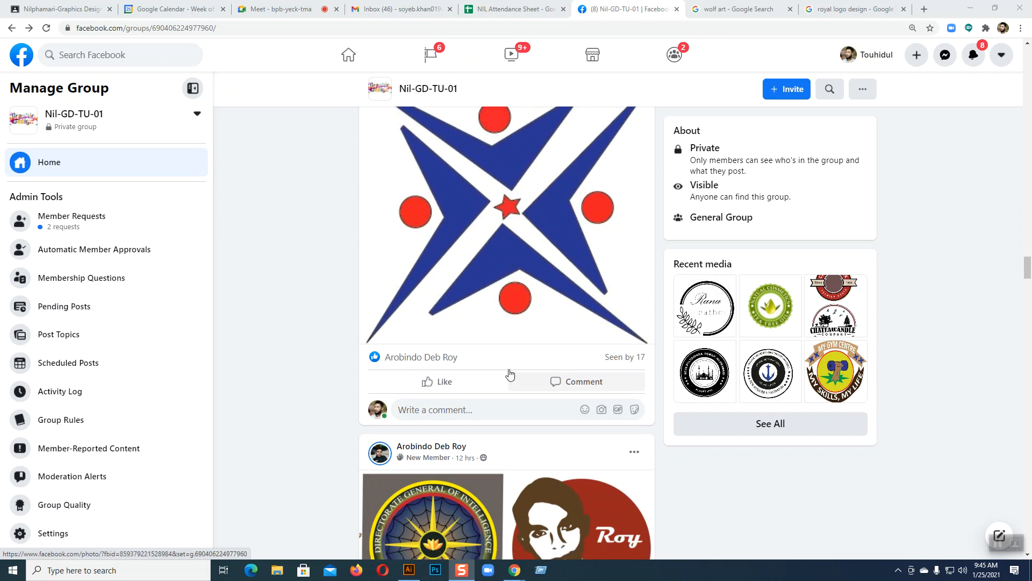
scroll(516, 355, "down", 4)
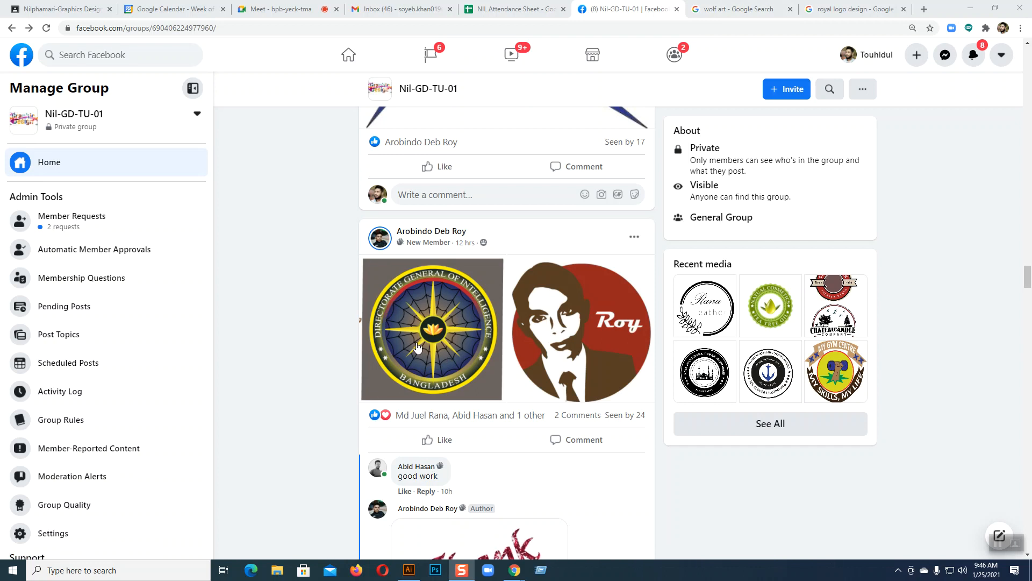
Switch to the "wolf art" Google image results and look through the wolf illustrations
left_click(700, 12)
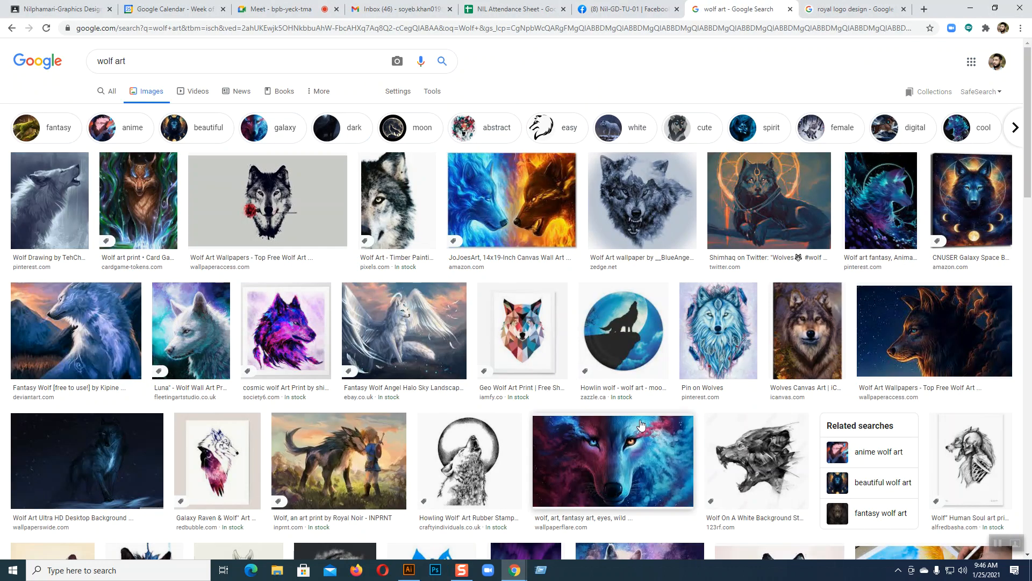
scroll(703, 368, "down", 4)
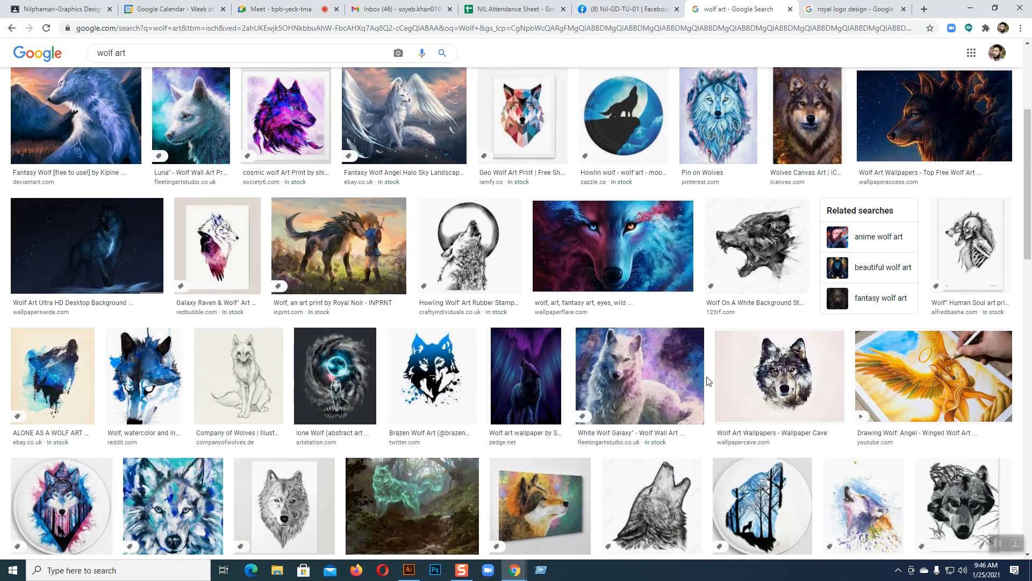
Return from the wolf art results to the Nil-GD-TU-01 group and review the homework logos from Directorate General of Intelligence to Hidden Lakes
scroll(708, 381, "down", 5)
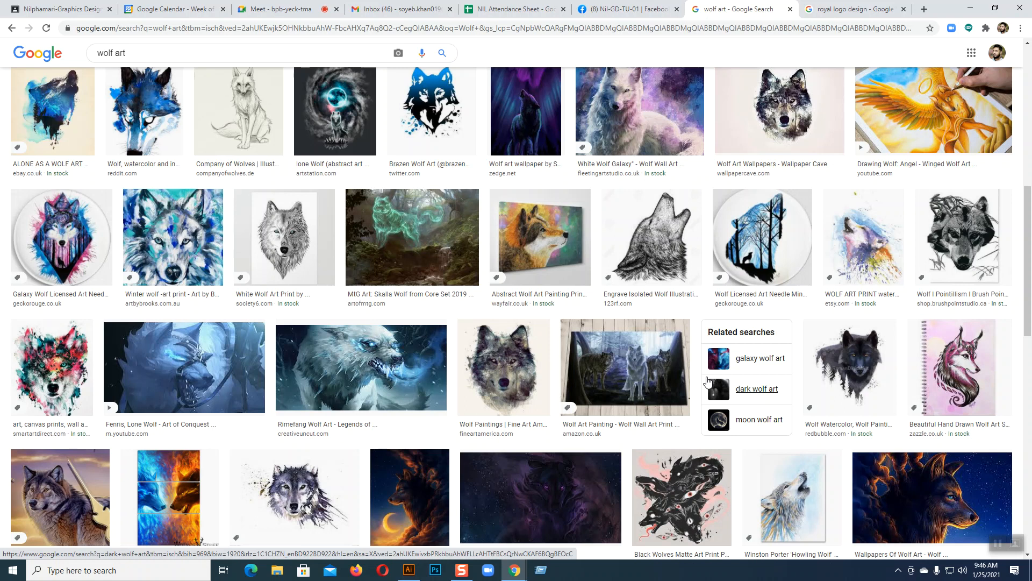
left_click(627, 9)
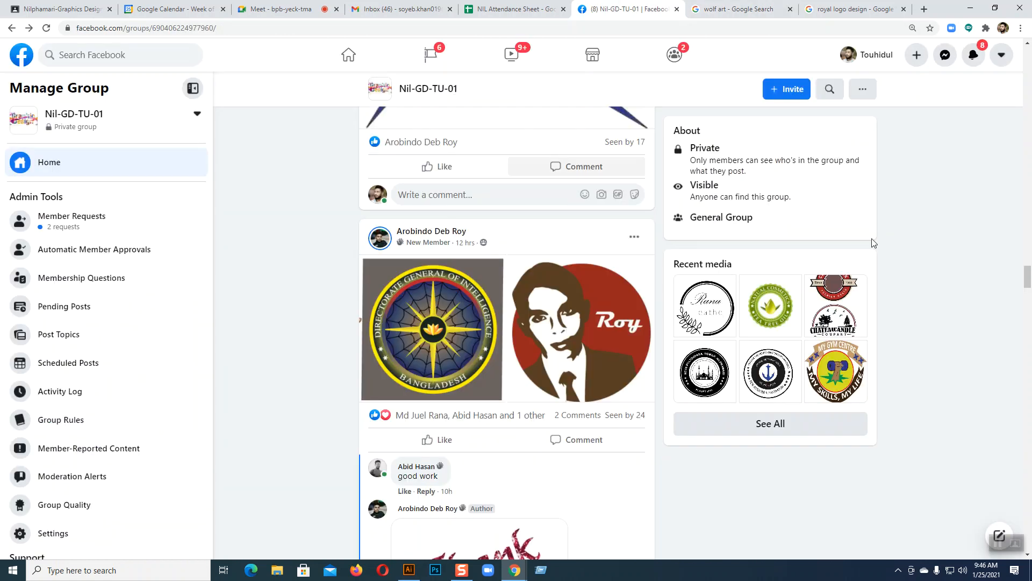
scroll(486, 370, "down", 12)
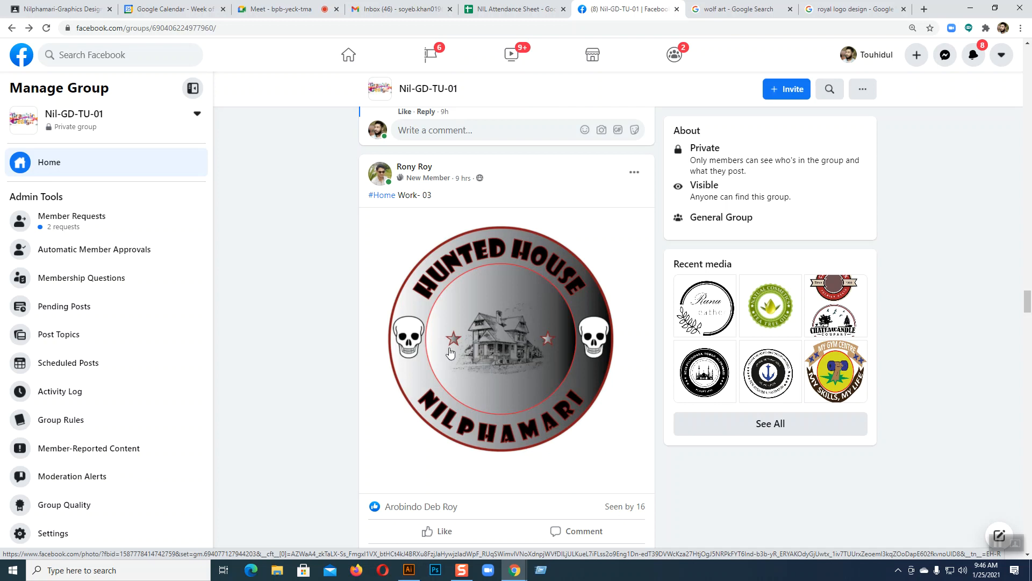
scroll(909, 436, "up", 3)
scroll(909, 435, "up", 8)
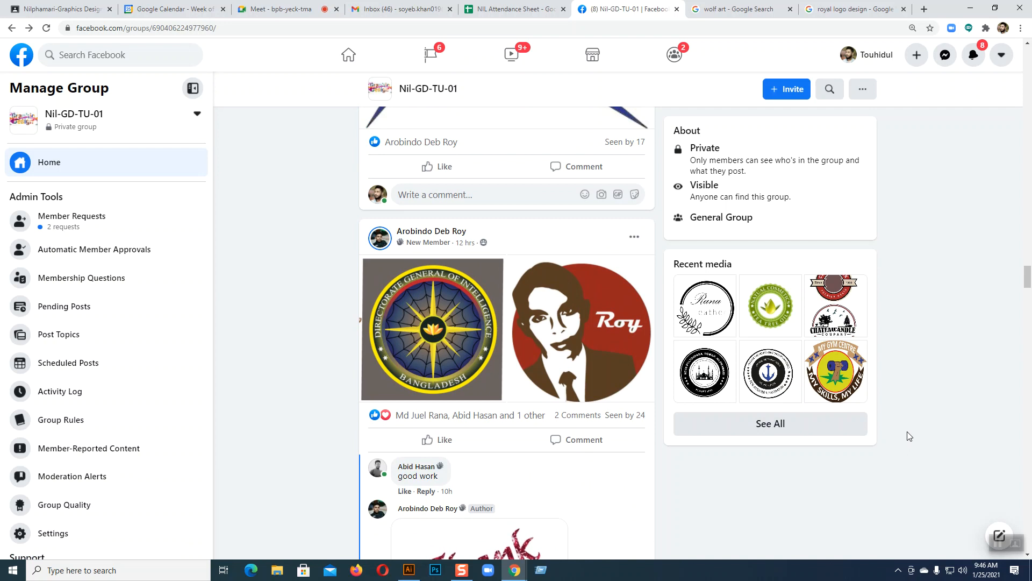
scroll(909, 435, "down", 20)
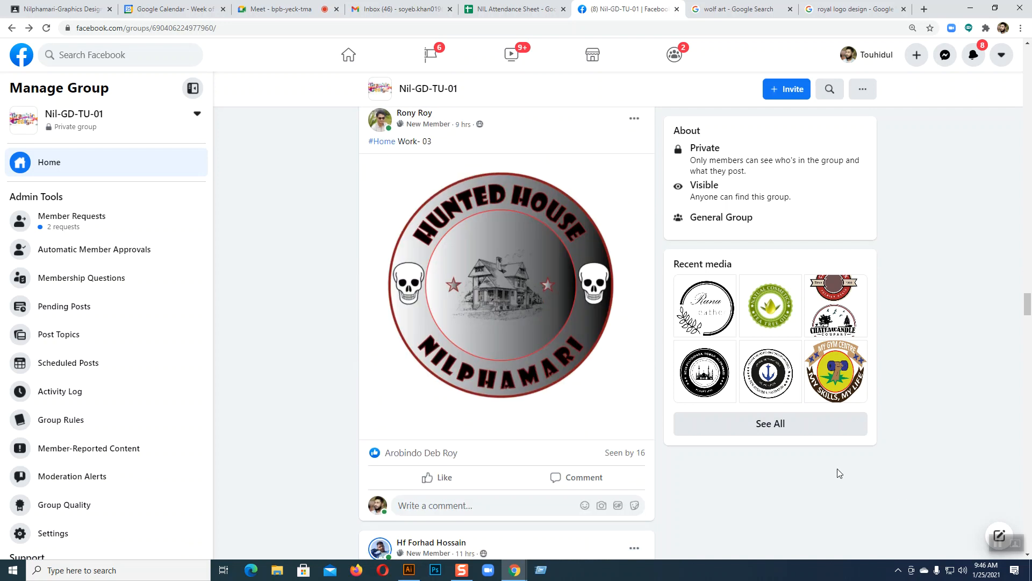
scroll(831, 473, "down", 20)
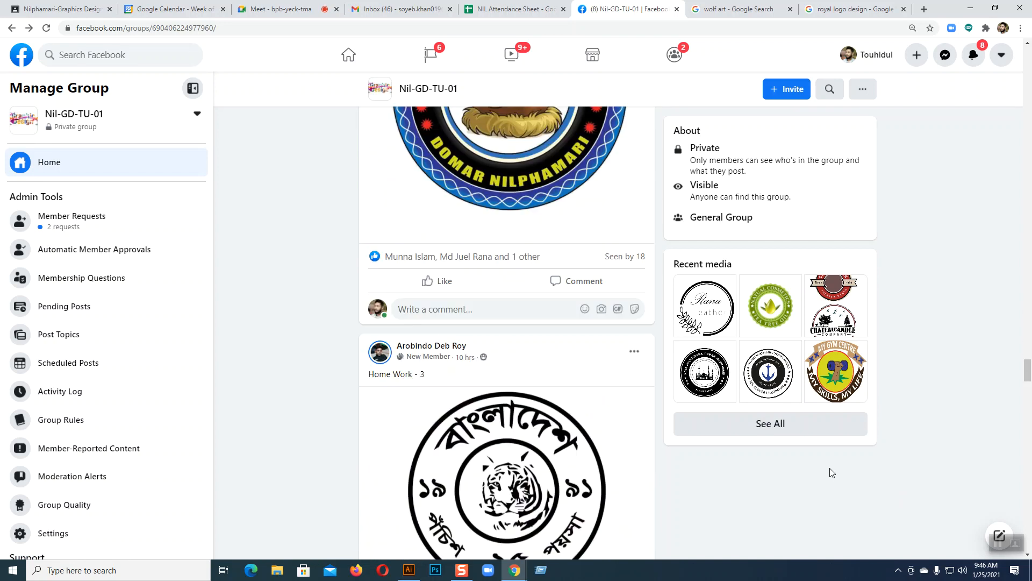
scroll(831, 472, "down", 15)
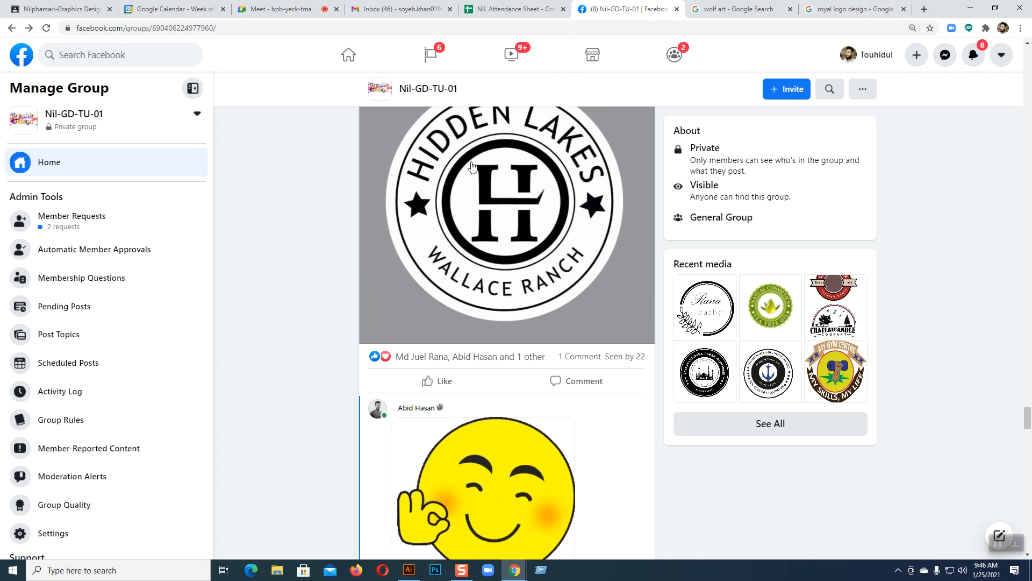
Examine the ant logo with the blue and red star border in the post above the Hidden Lakes logo
mouse_move(507, 359)
scroll(507, 360, "up", 5)
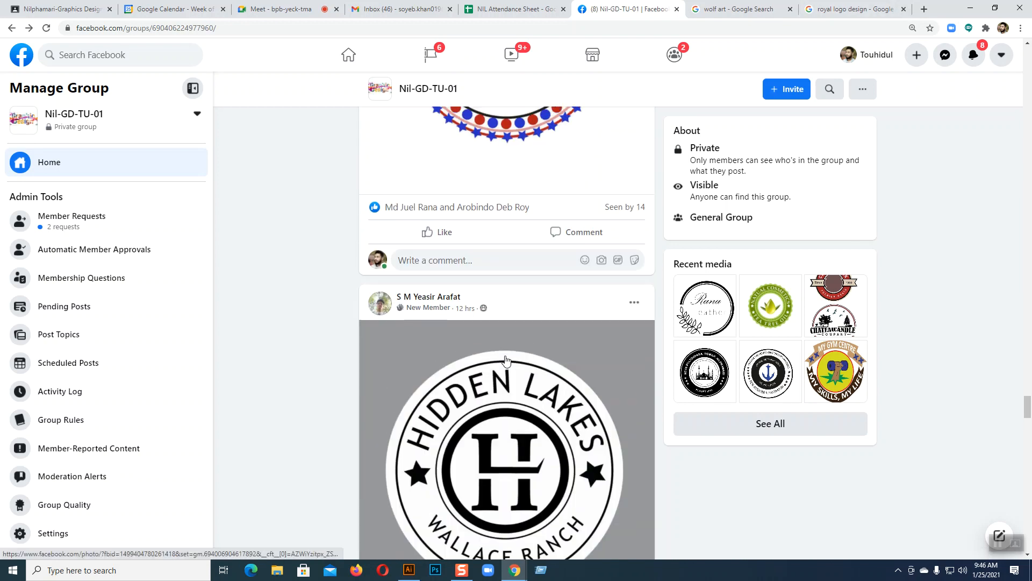
scroll(506, 360, "up", 3)
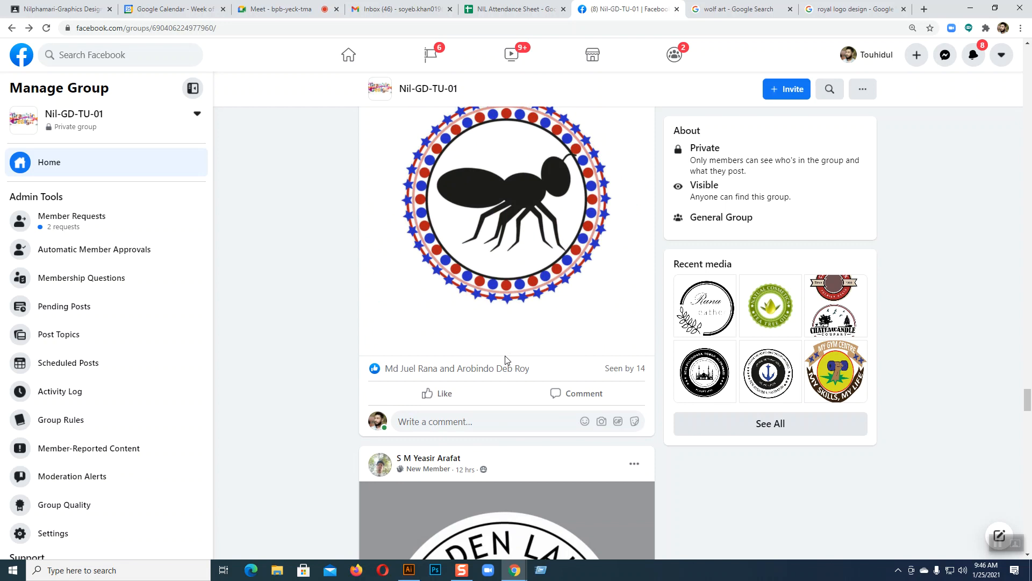
scroll(505, 164, "up", 2)
scroll(415, 138, "up", 1)
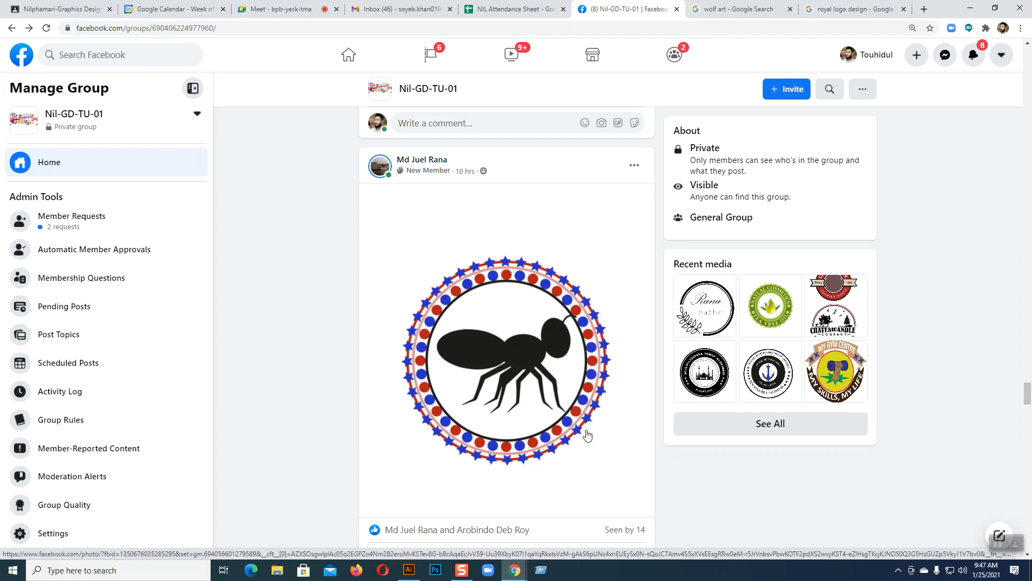
Examine the orange "Wolf Logo Design LEDP-LOT-01" homework post further along the group feed
scroll(588, 436, "down", 15)
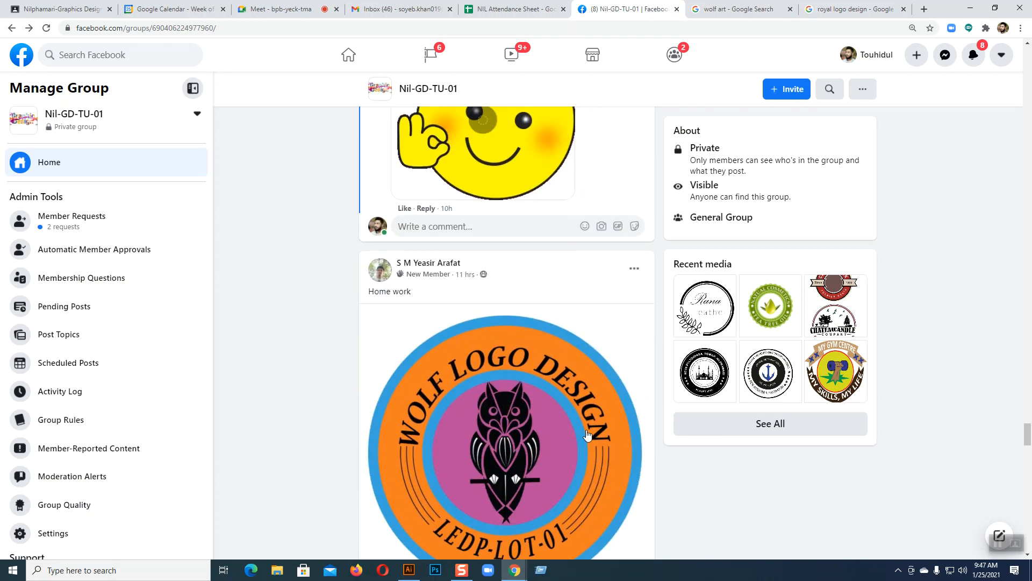
scroll(587, 435, "down", 4)
scroll(588, 435, "up", 2)
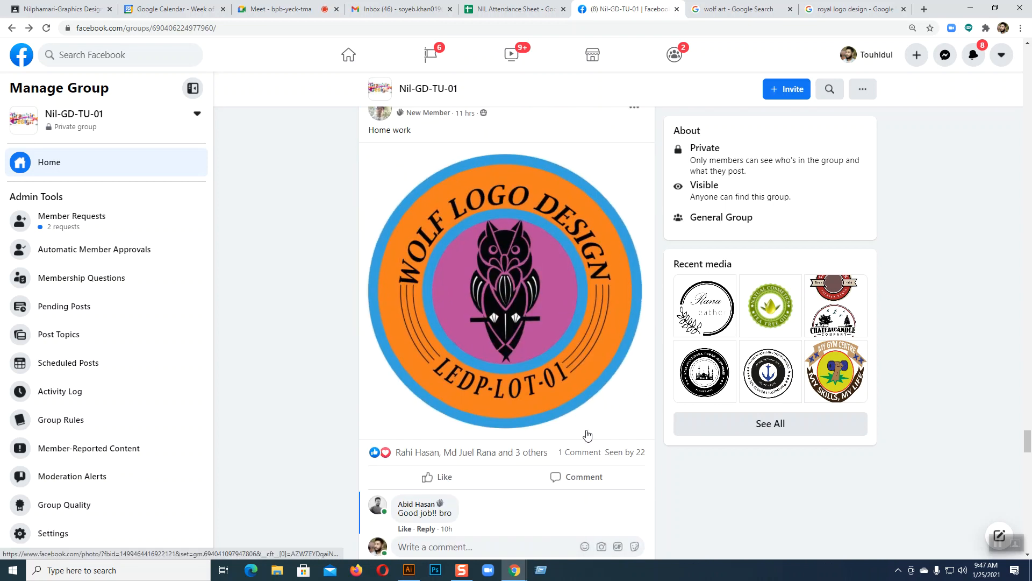
scroll(588, 435, "up", 1)
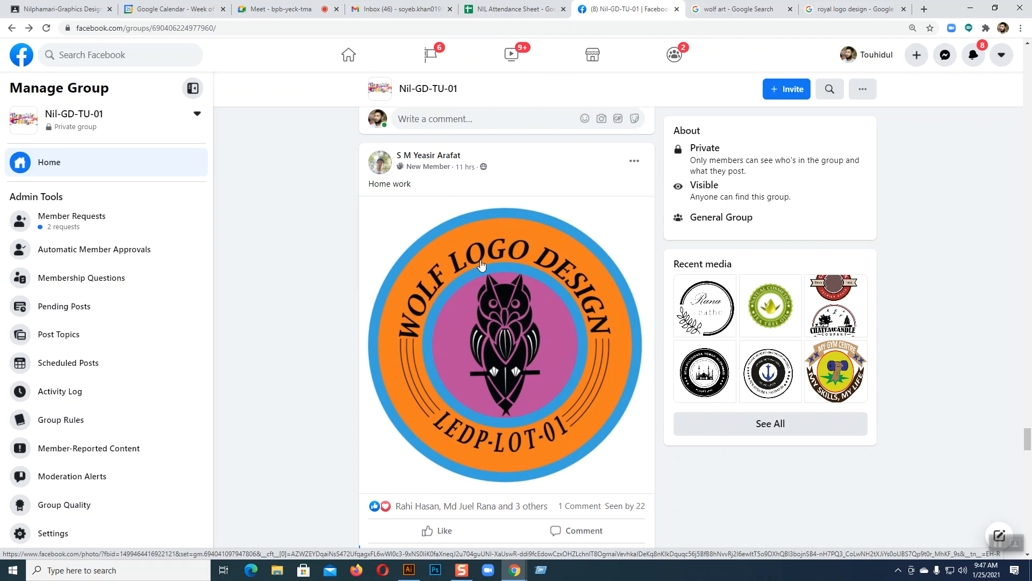
Switch to the wolf art results and search Google Images for "wolf logo design"
left_click(756, 14)
double_click(118, 52)
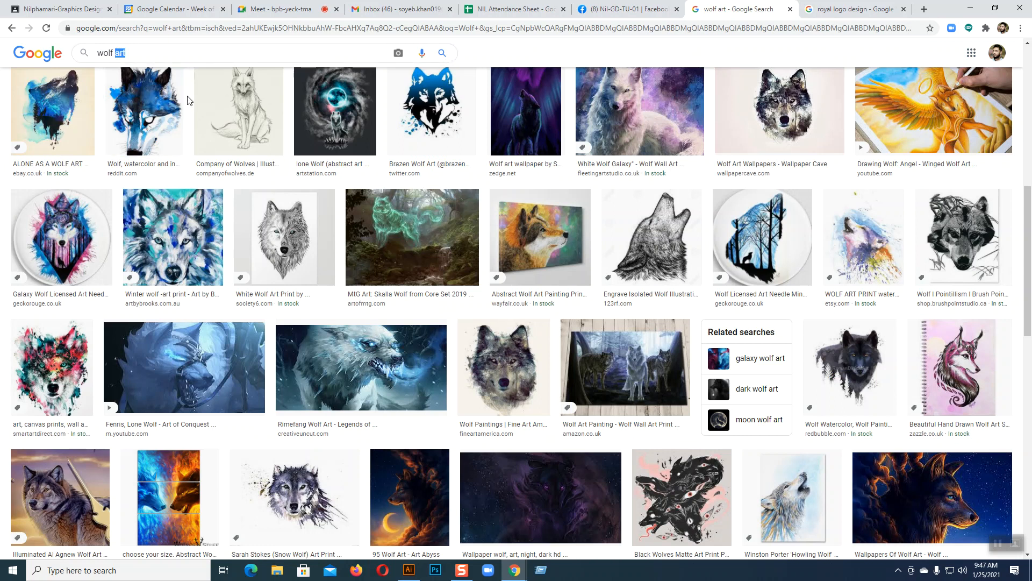
type("Logo")
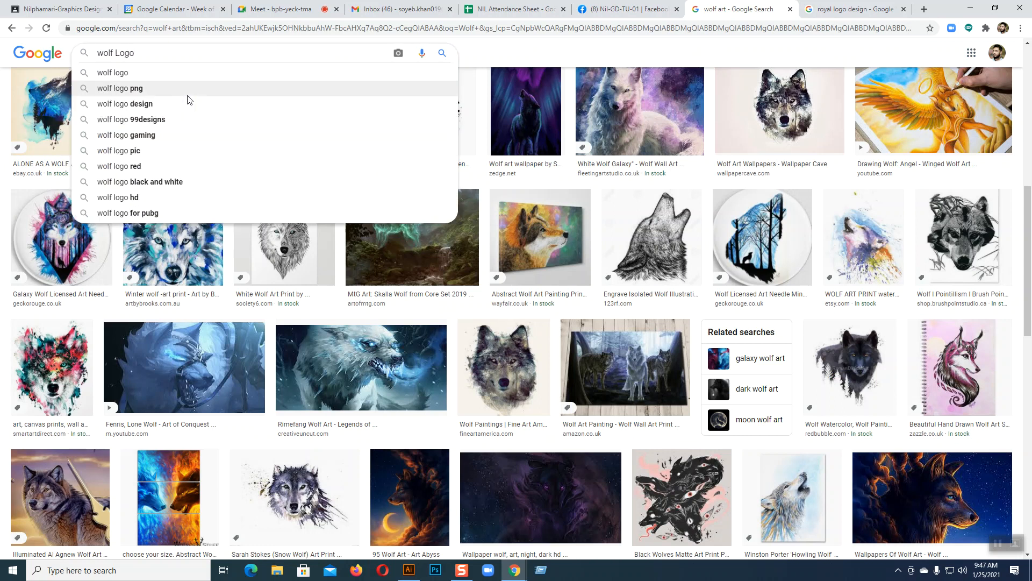
left_click(143, 103)
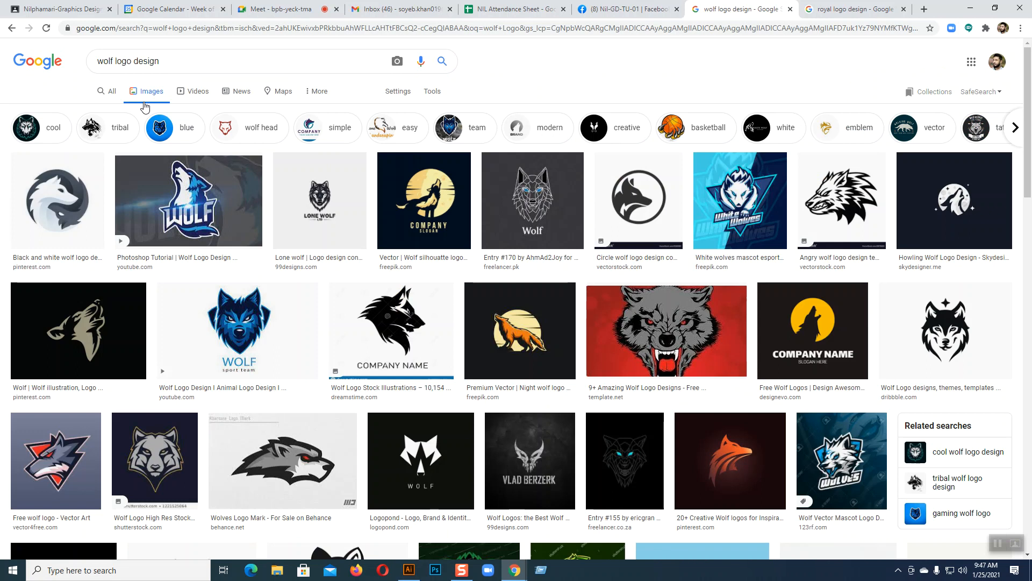
Compare the orange Wolf Logo Design homework with the wolf logo image results, and show the general web results for the same query
left_click(624, 9)
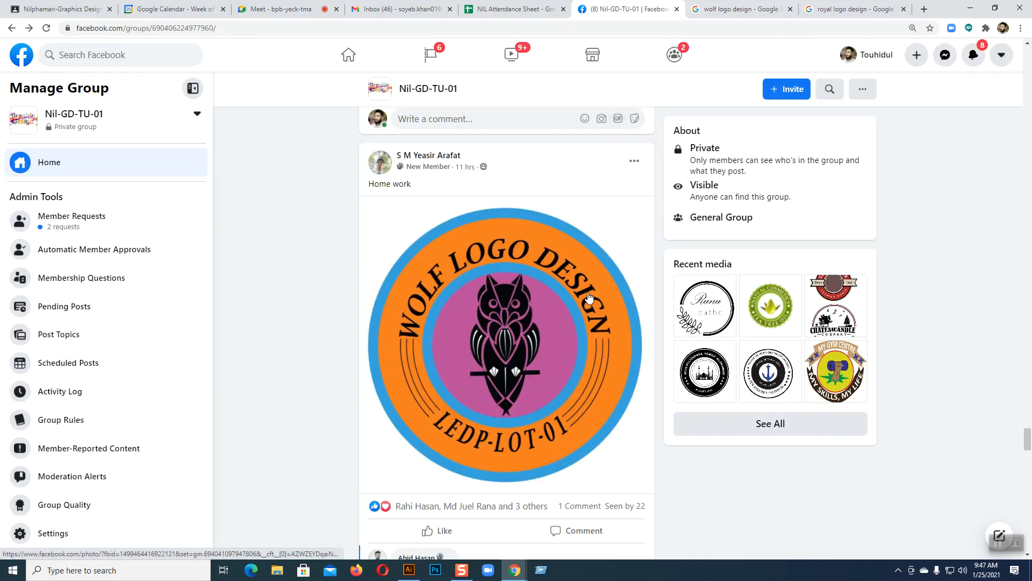
left_click(726, 11)
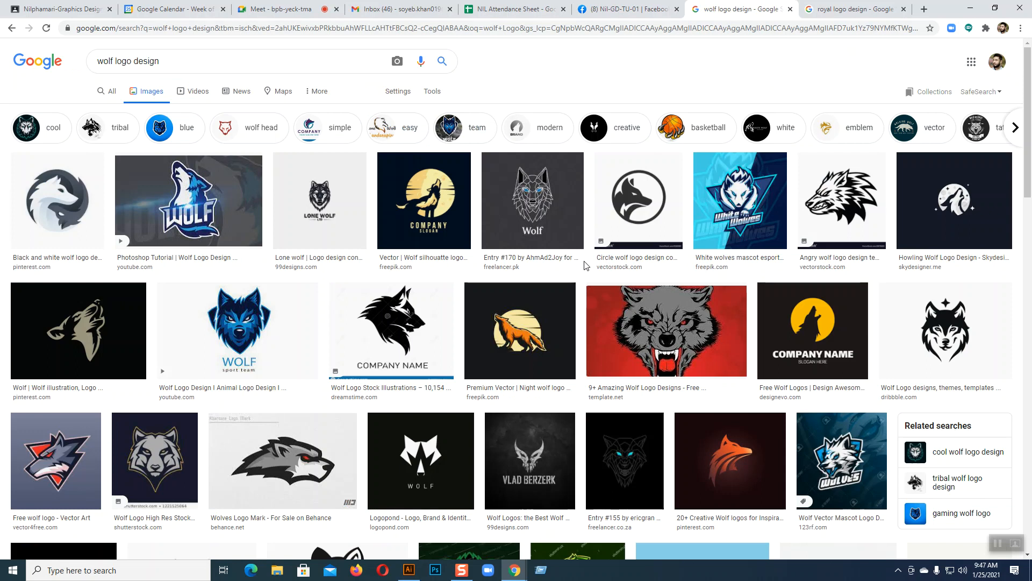
scroll(586, 269, "down", 5)
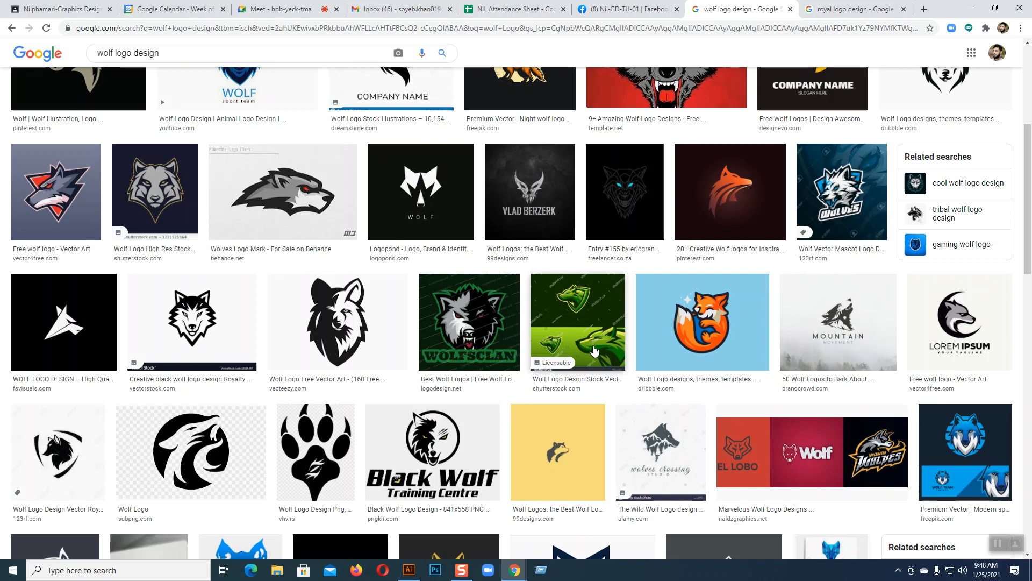
scroll(466, 346, "up", 5)
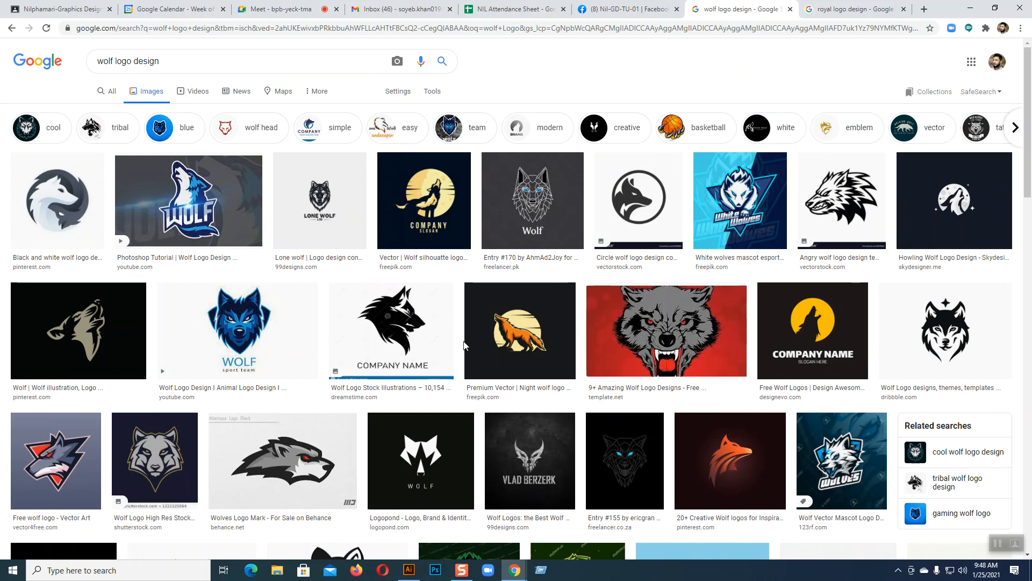
left_click(112, 94)
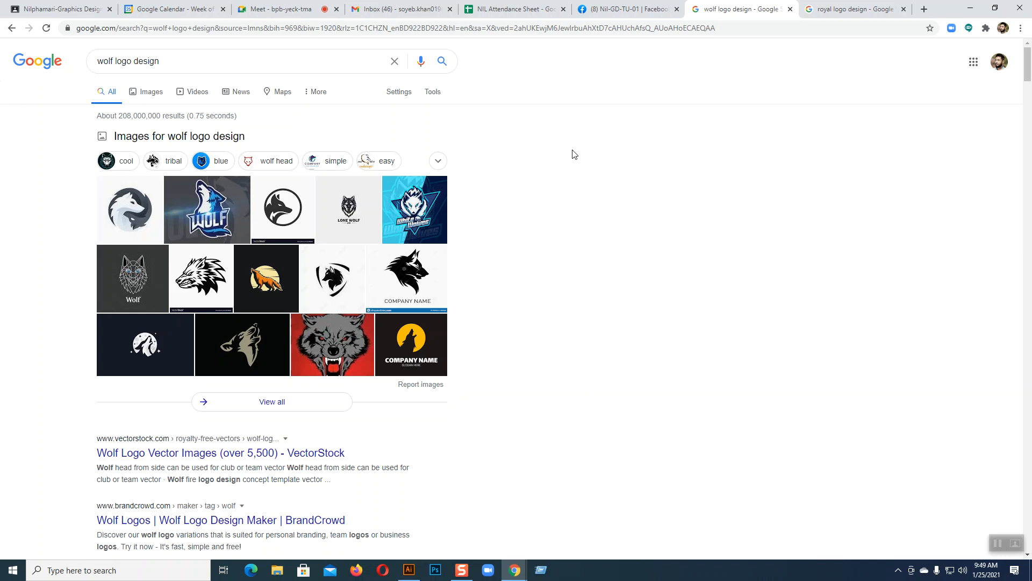
Return to the Facebook group and re-examine the Hidden Lakes logo and the ant logo with the star border
left_click(626, 9)
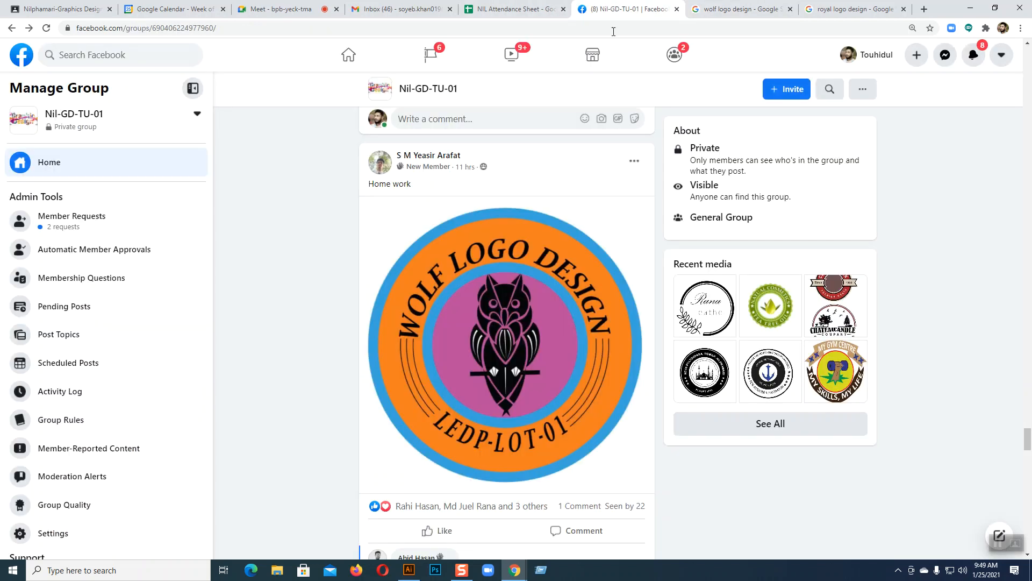
scroll(523, 346, "up", 12)
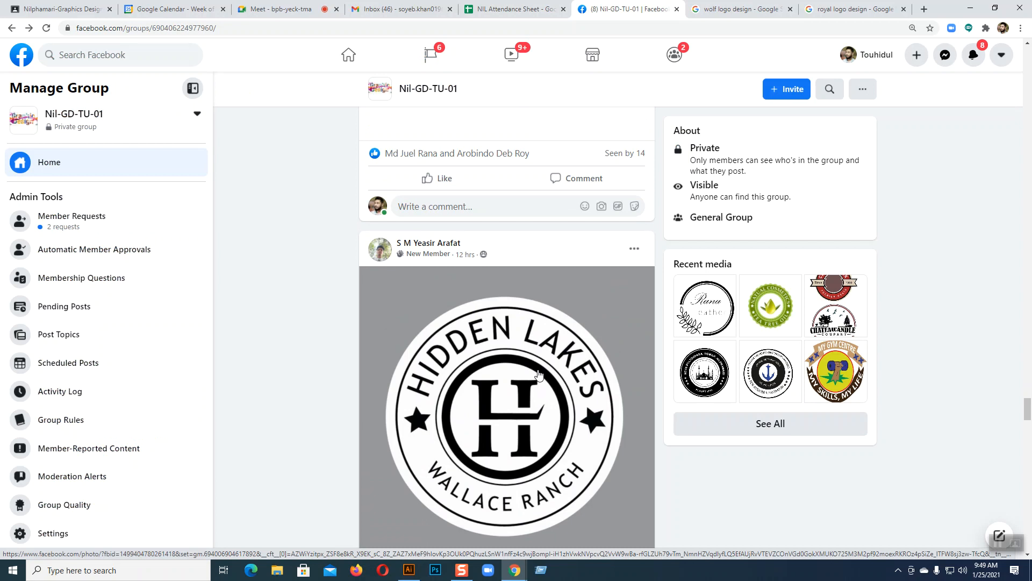
scroll(537, 373, "down", 2)
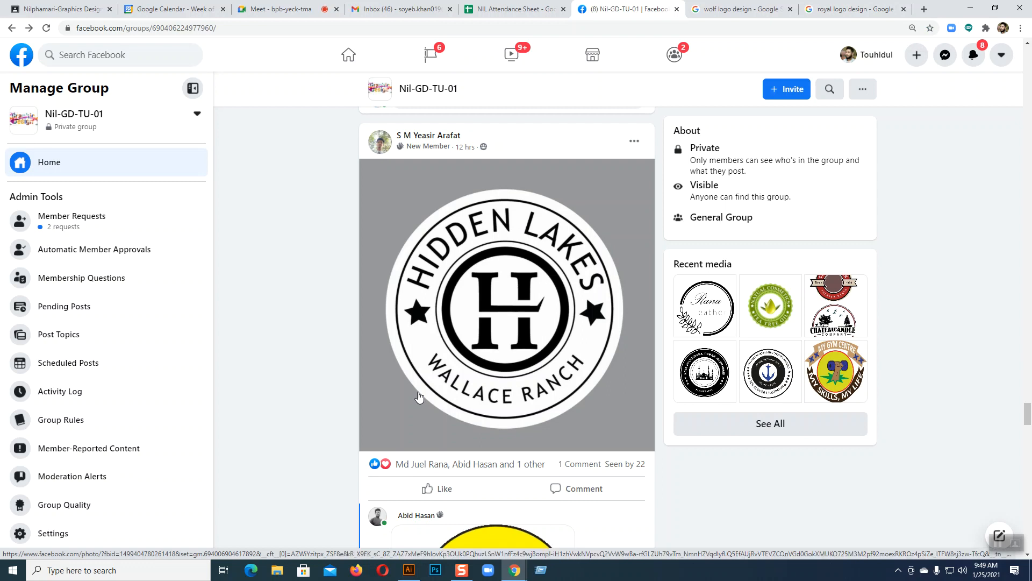
scroll(419, 396, "up", 9)
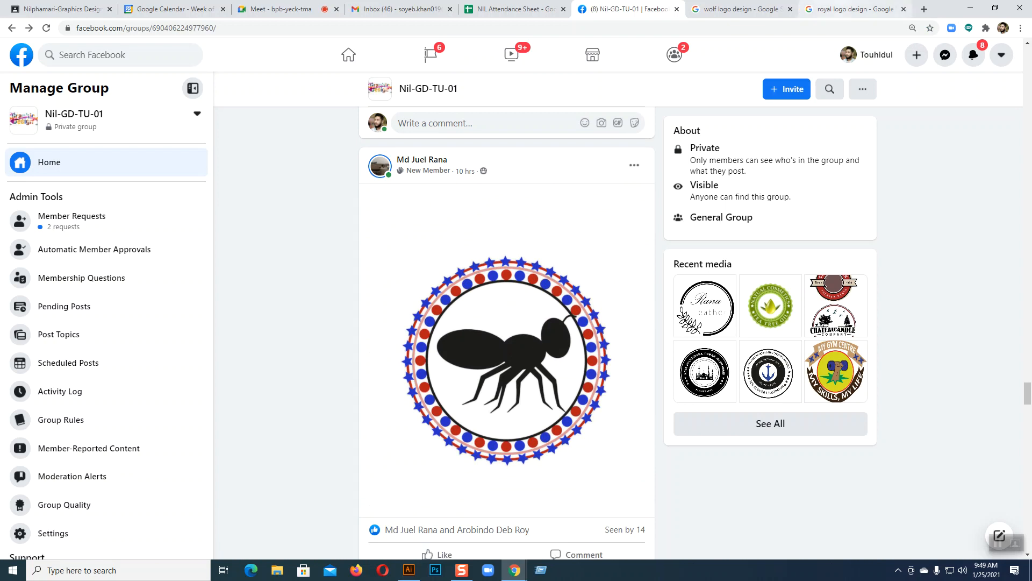
Search Google for "ant logo design" and look through the image results
left_click(721, 8)
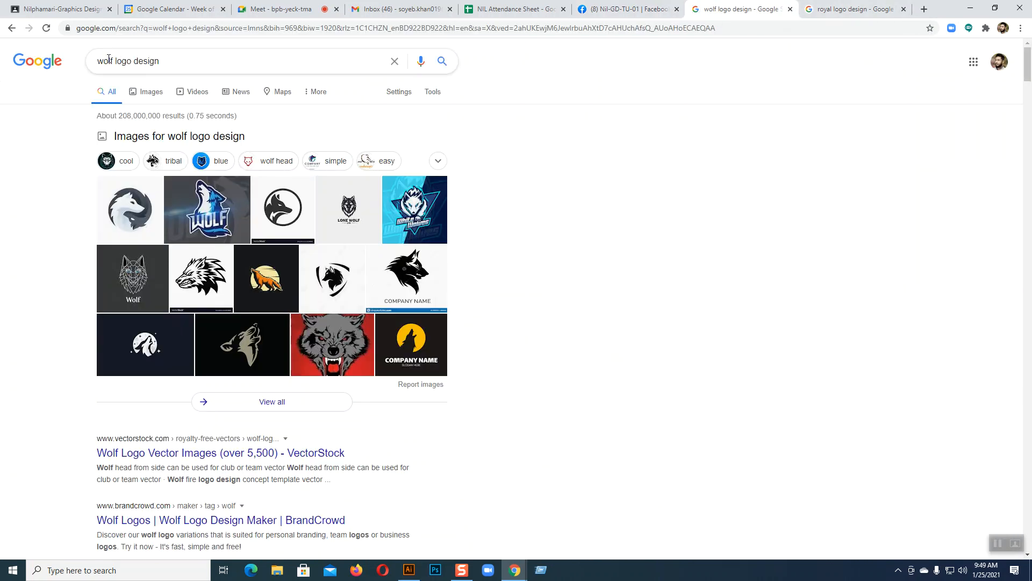
type("Ant")
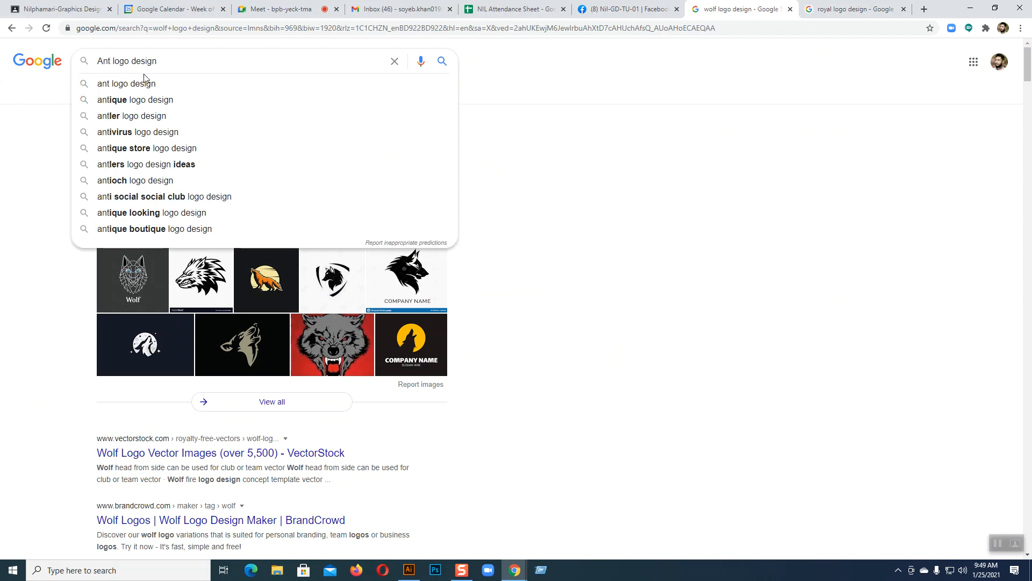
left_click(143, 80)
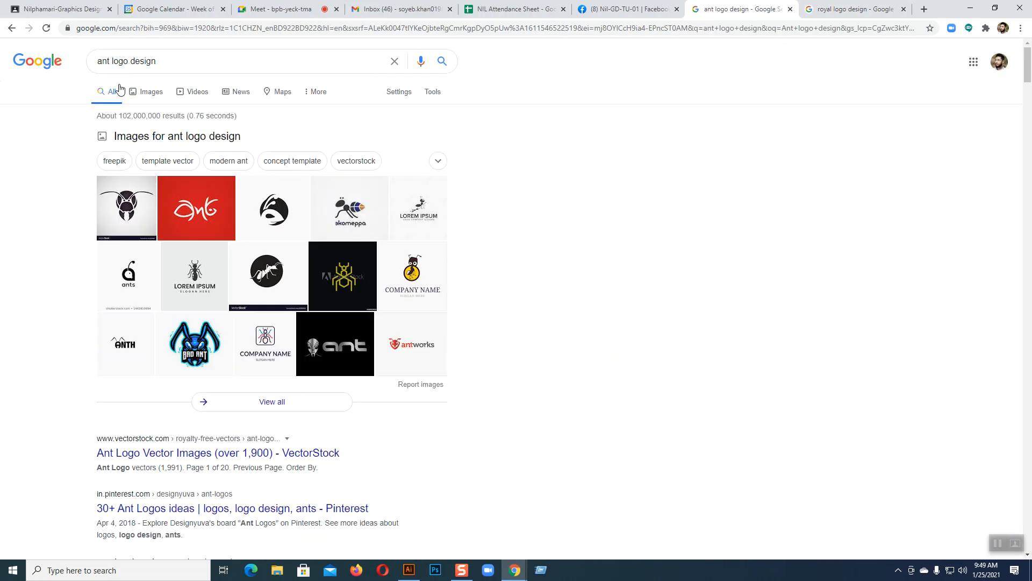
left_click(144, 90)
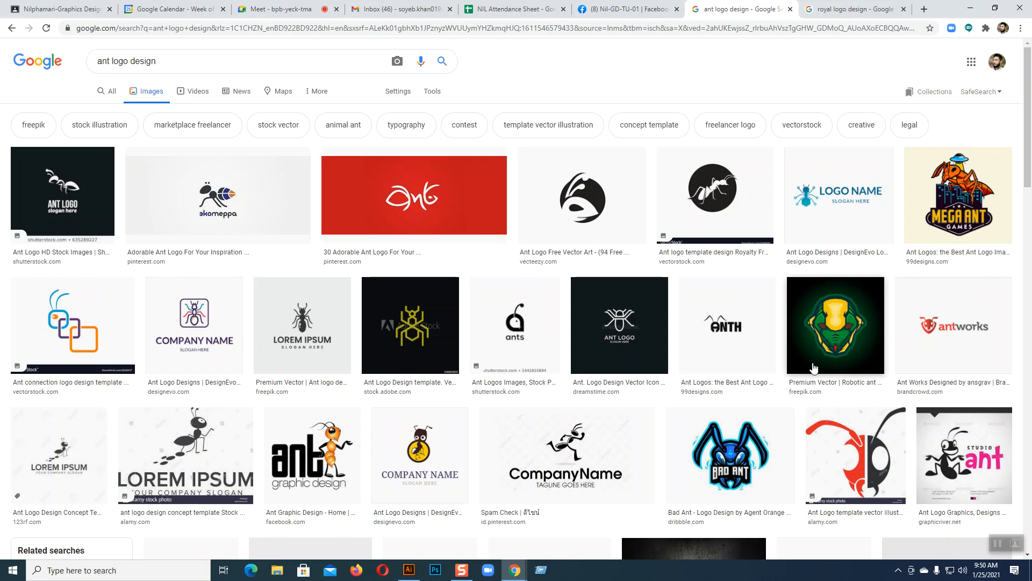
scroll(702, 407, "down", 4)
scroll(702, 407, "up", 4)
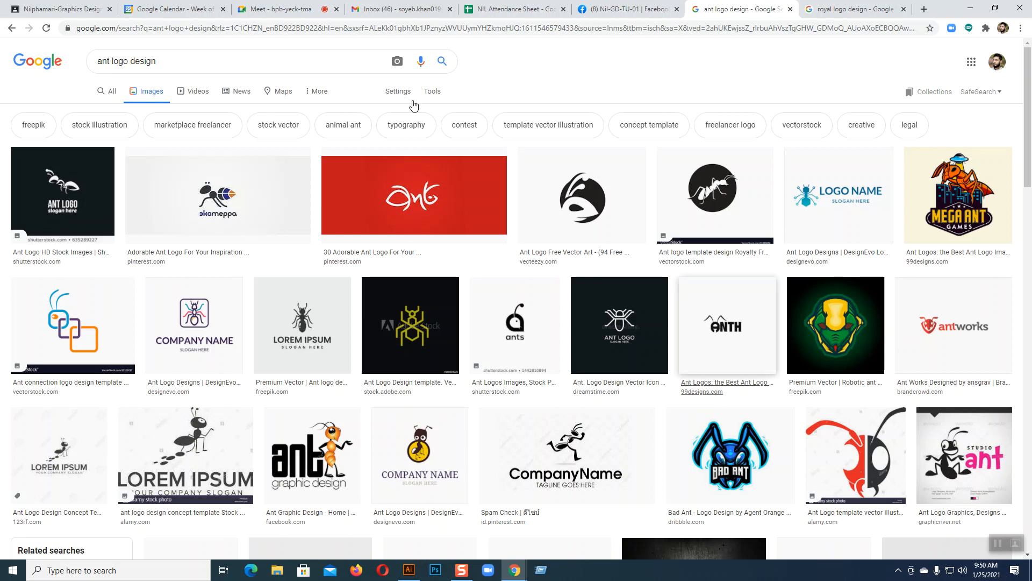
Replace "ant" with "List of" in the image query and search for the suggested "list of logo designers"
double_click(110, 63)
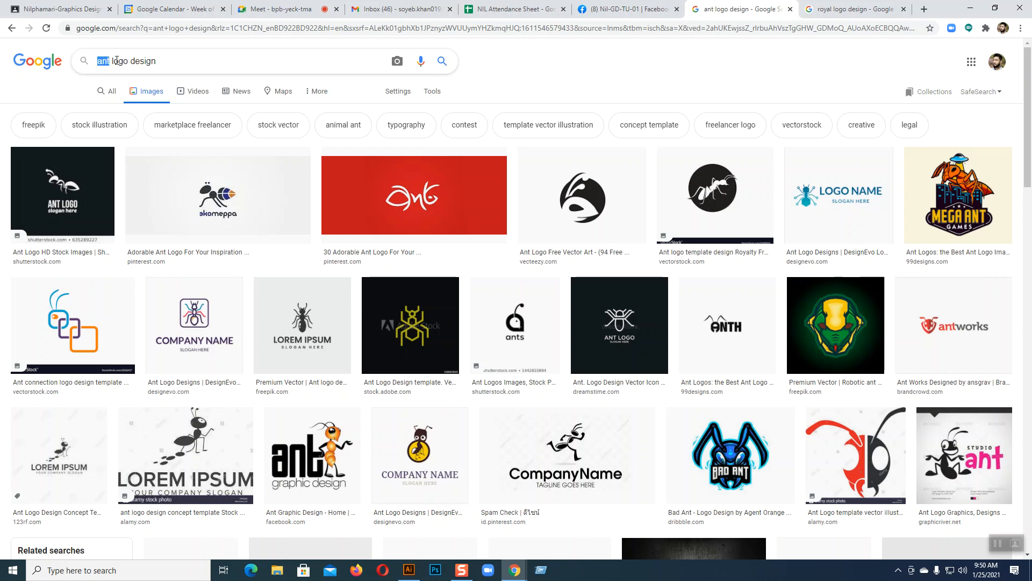
type("List")
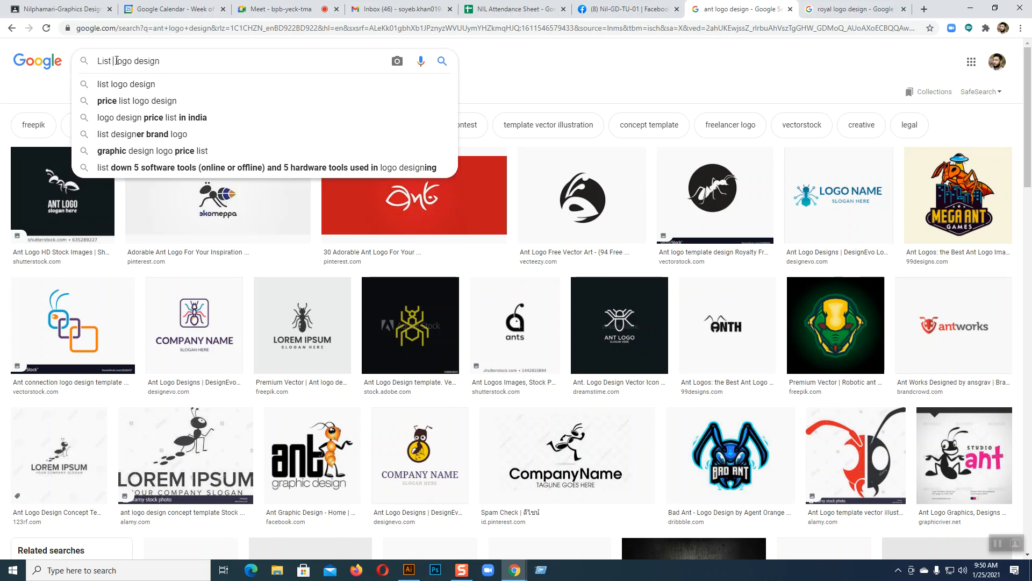
type(" of")
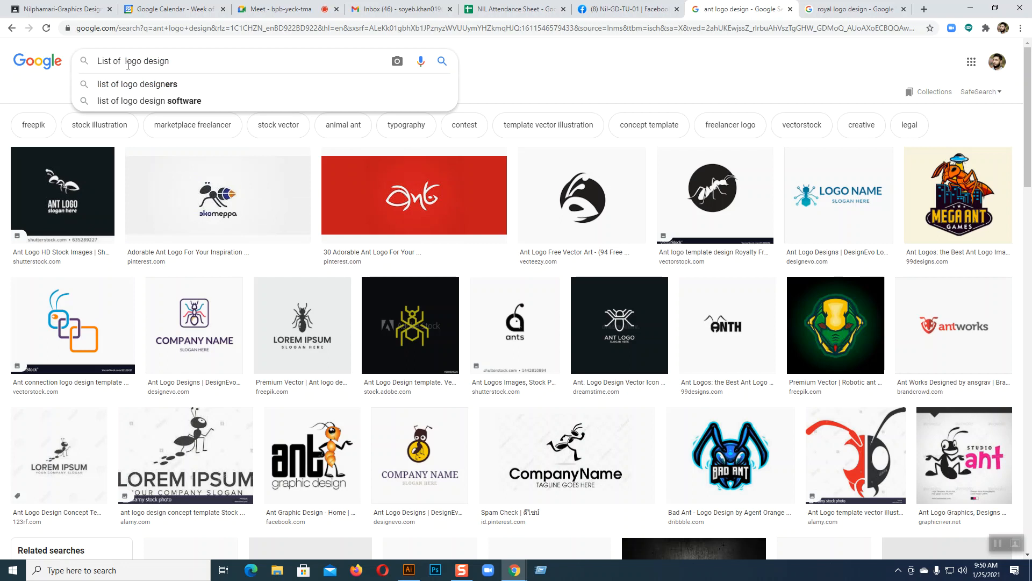
left_click(129, 84)
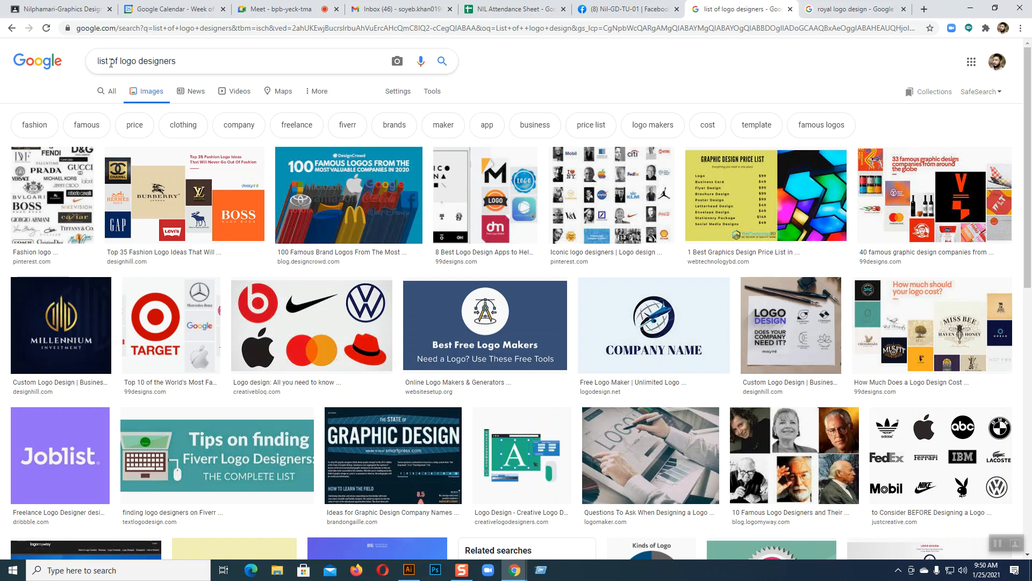
Change the image search query to "list of Company" and run the search
left_click_drag(179, 61, 121, 60)
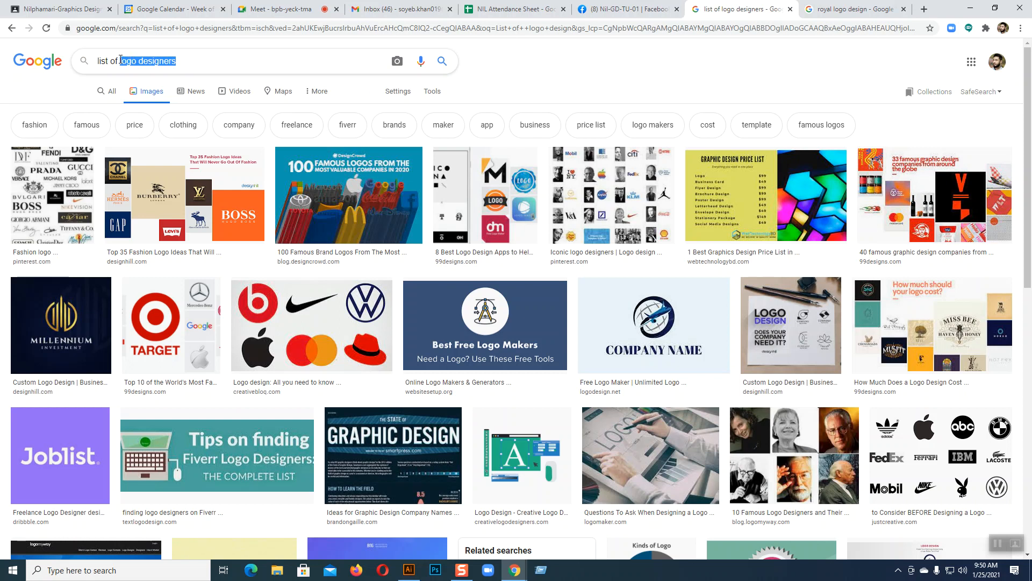
type("compo")
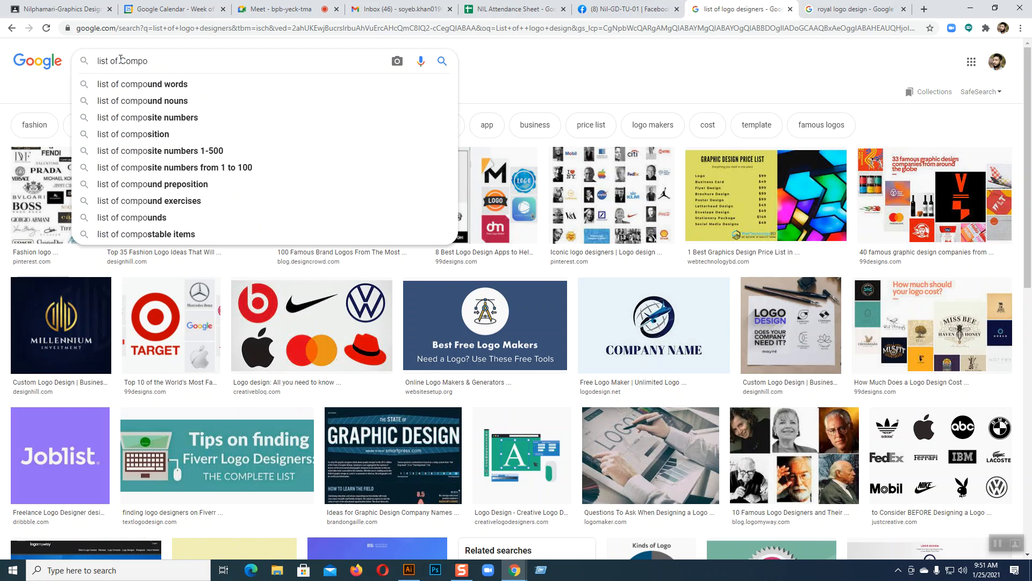
key("BackSpace")
type("a")
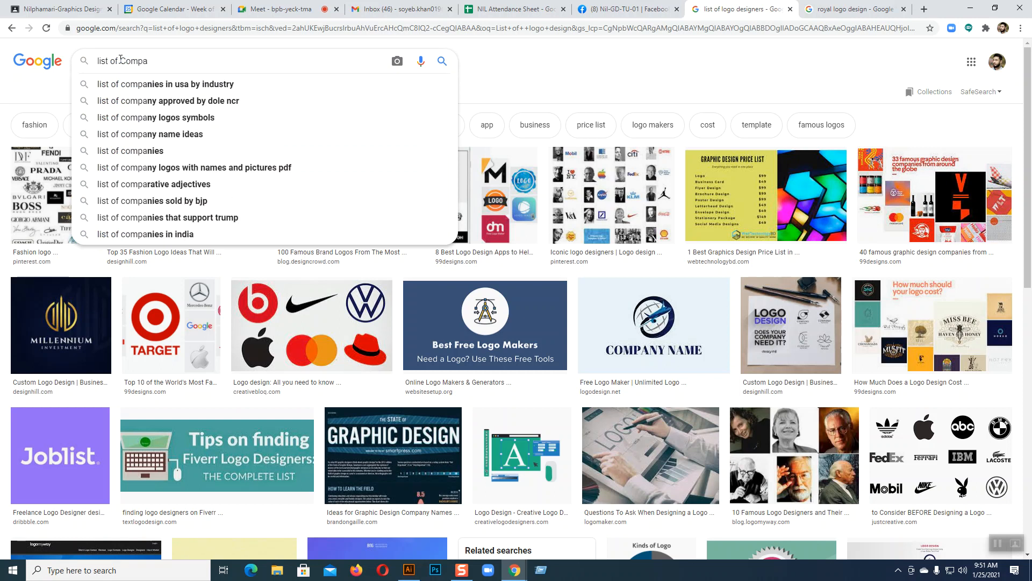
type("ny")
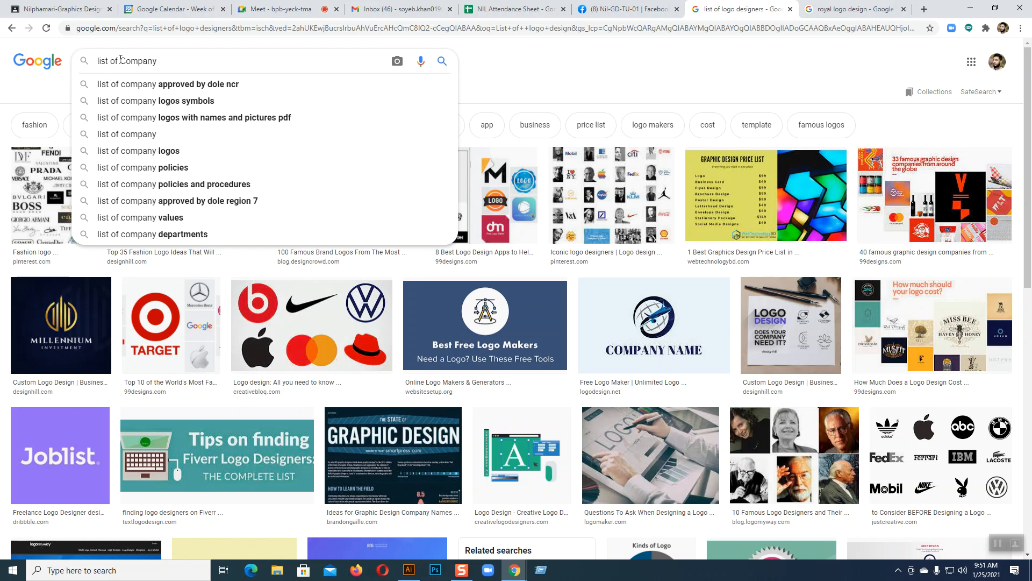
left_click(442, 62)
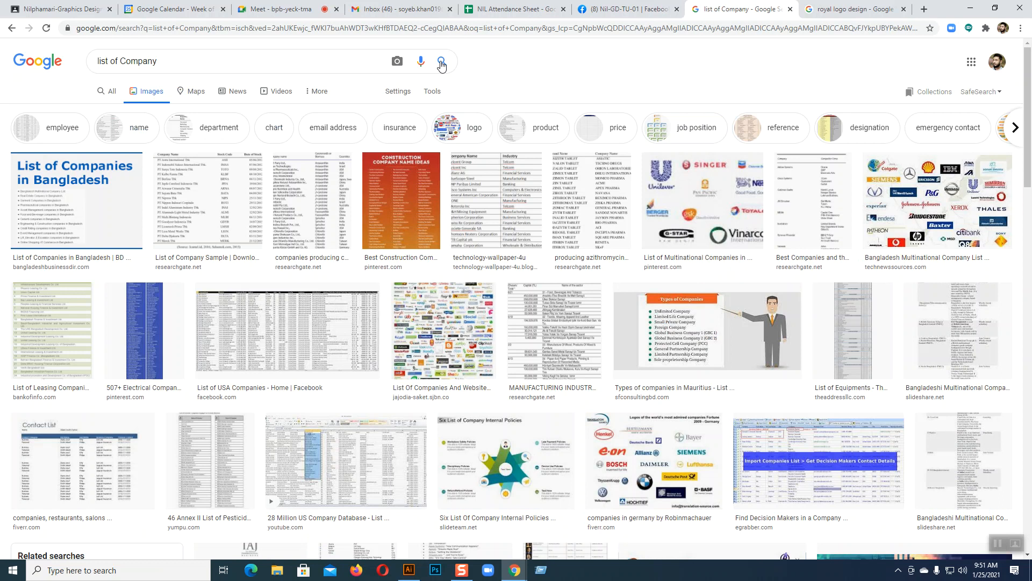
Preview the List of Company Sample table and the List of USA Companies image, and return to the image results
left_click(197, 207)
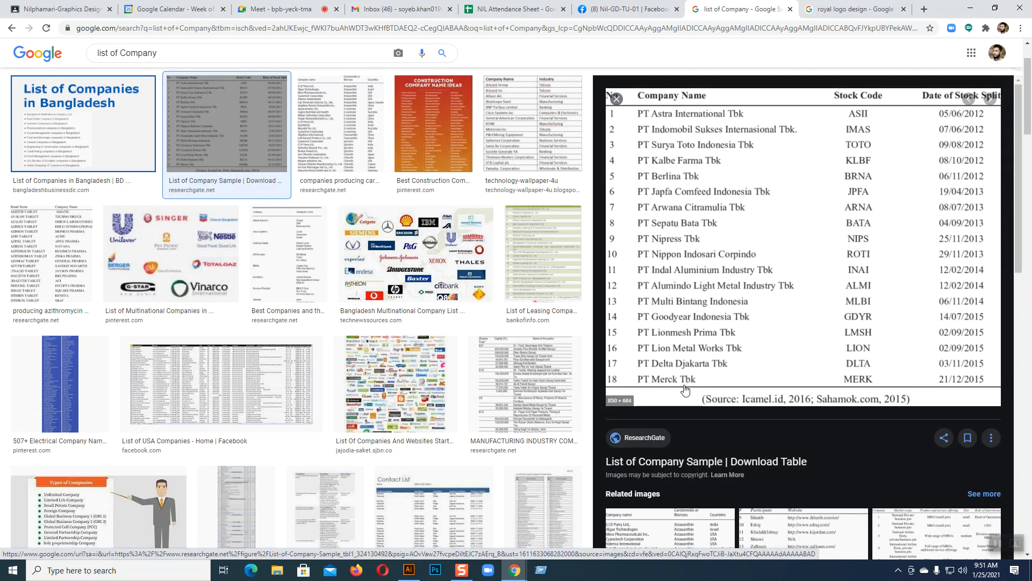
left_click(220, 382)
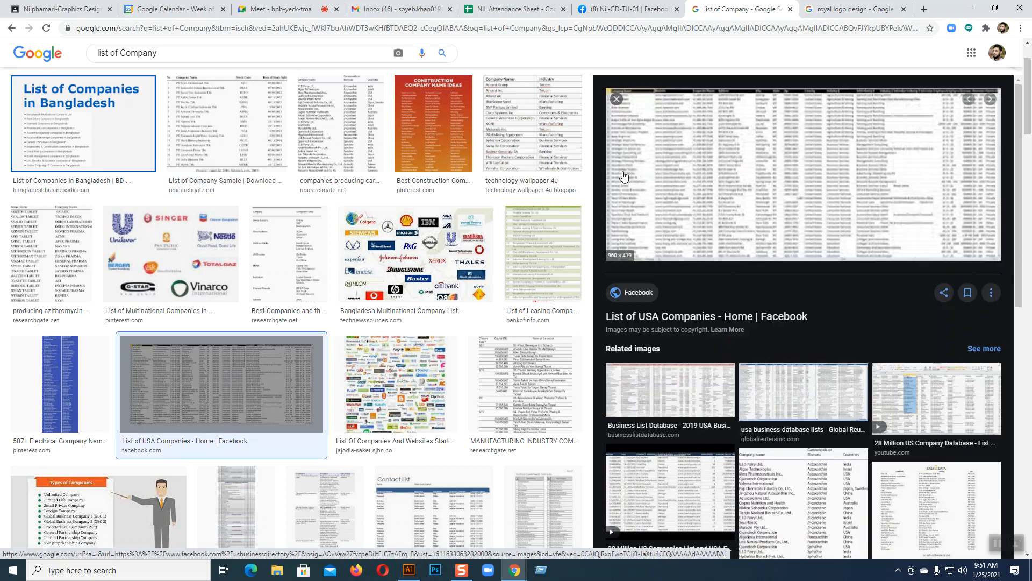
left_click(11, 30)
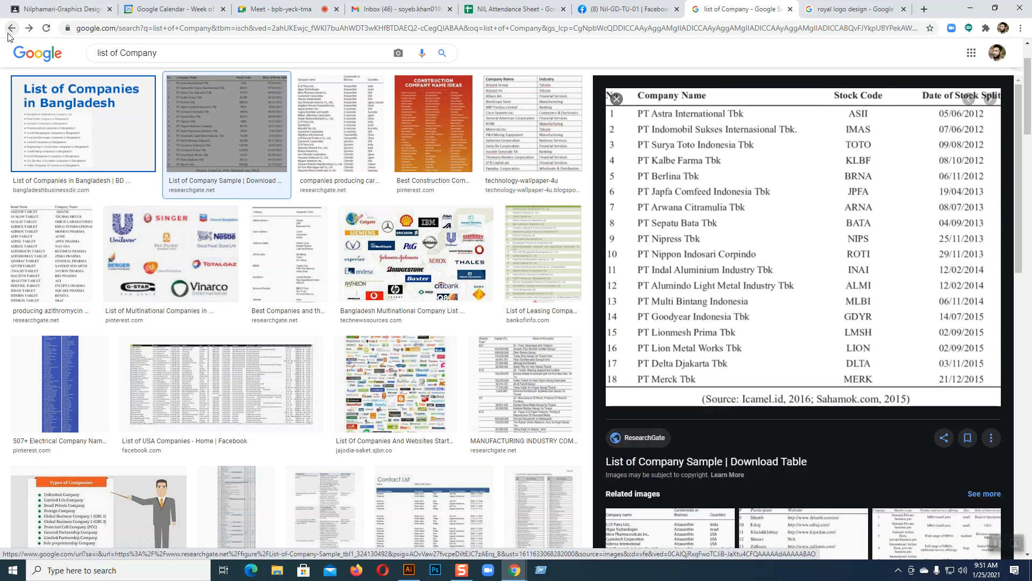
left_click(8, 35)
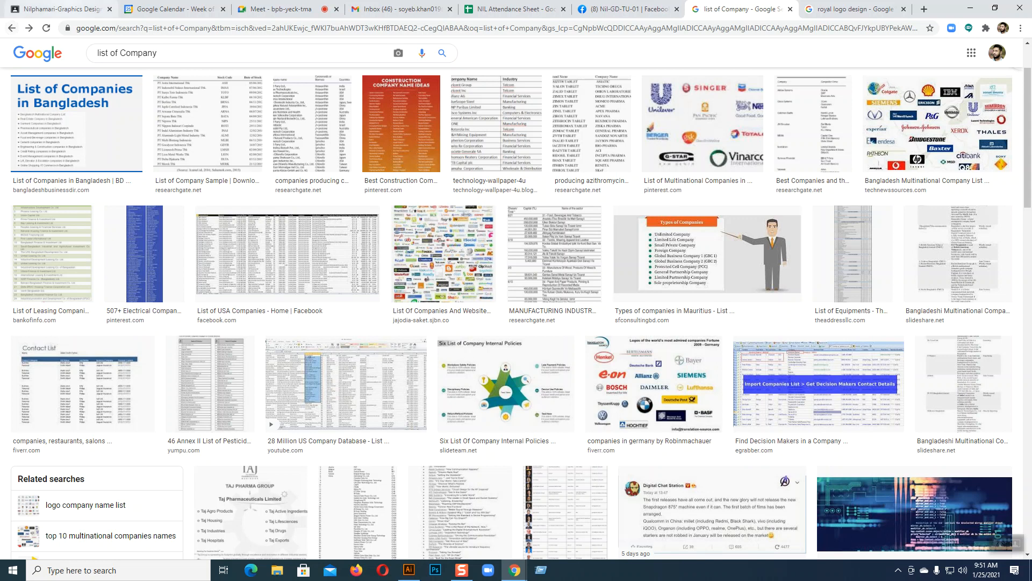
Return to the Nil-GD-TU-01 Facebook group and examine the star-bordered ant logo and the orange Wolf Logo Design homework
left_click(624, 10)
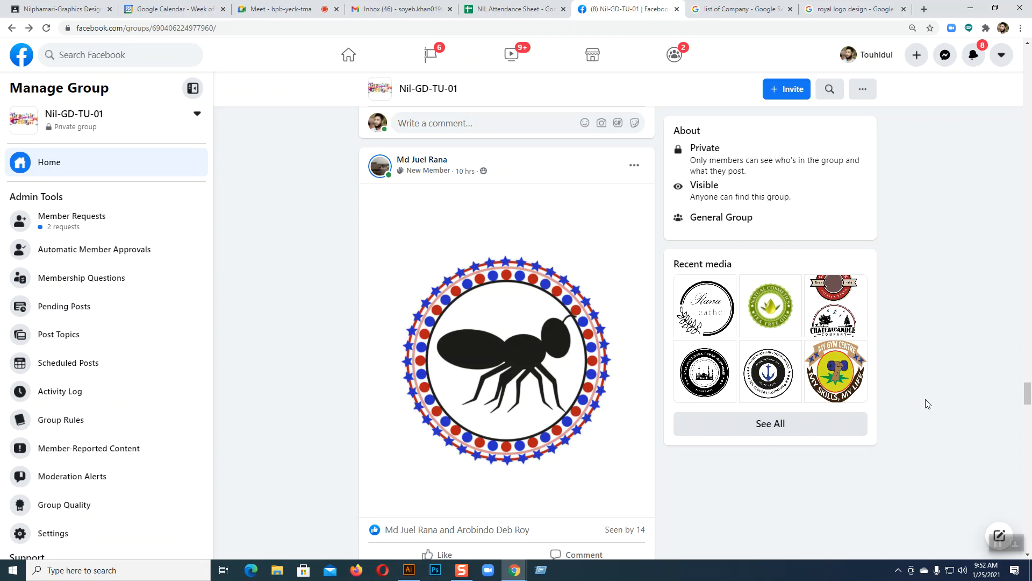
scroll(926, 404, "down", 1)
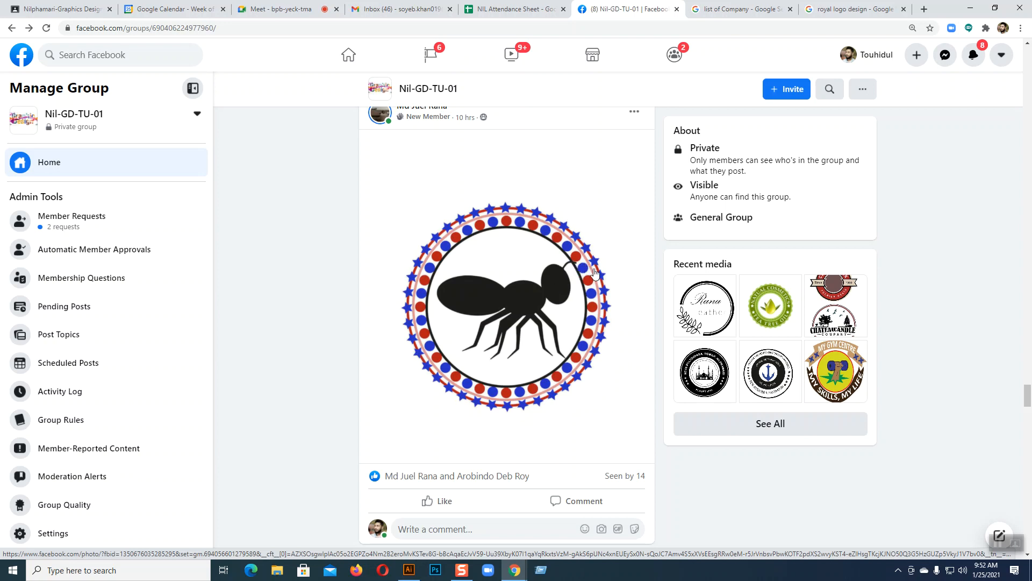
scroll(622, 375, "down", 15)
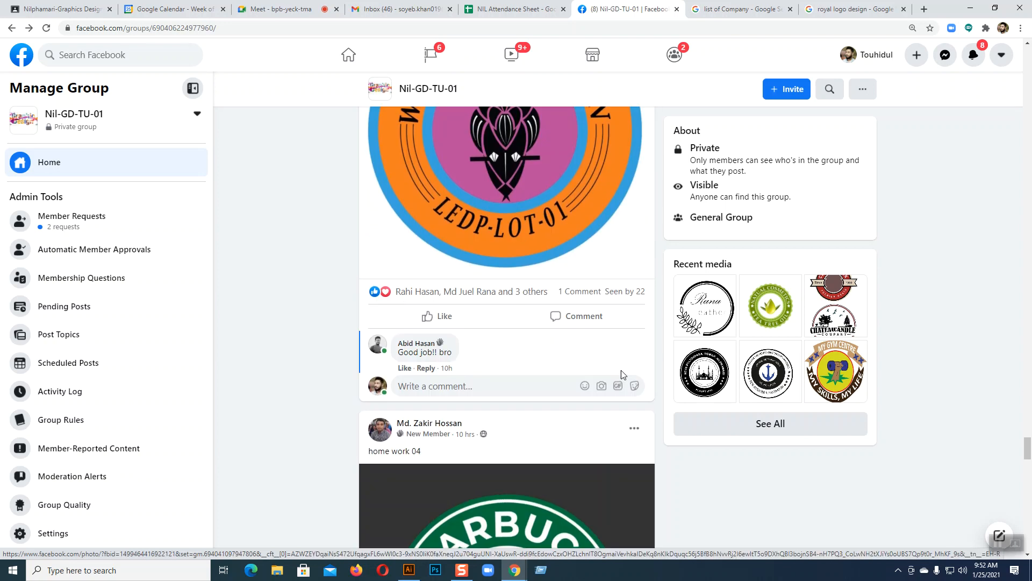
scroll(622, 374, "up", 3)
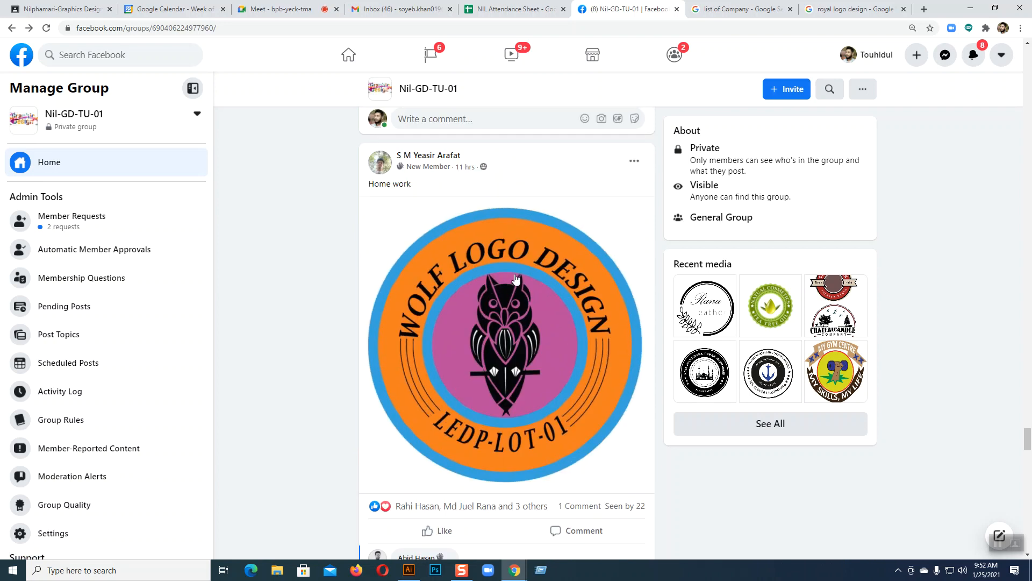
scroll(526, 280, "up", 1)
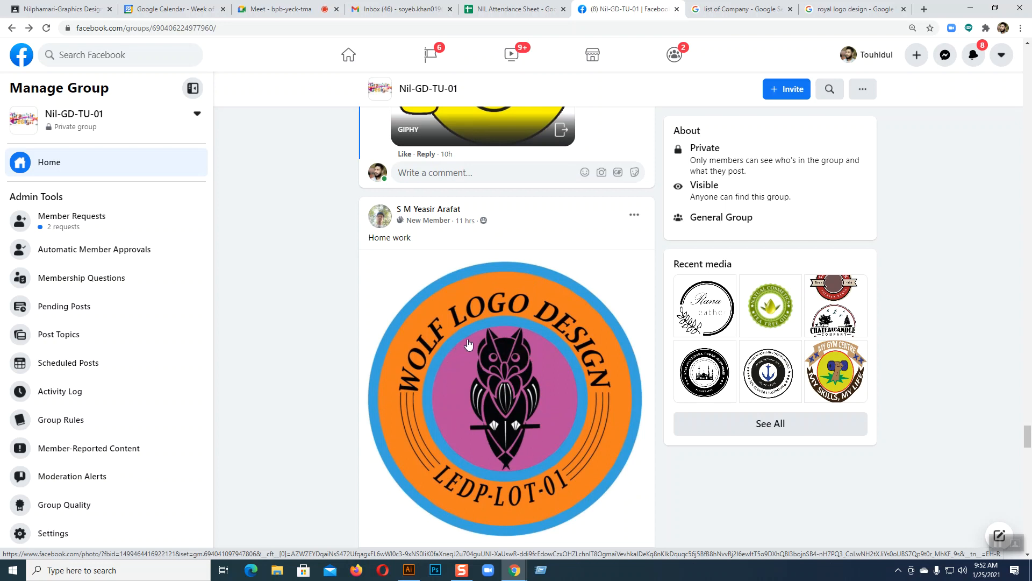
Switch to Illustrator and create a new Letter document, 8.5 x 11 in, with 0.125 in bleed and CMYK color mode
left_click(408, 568)
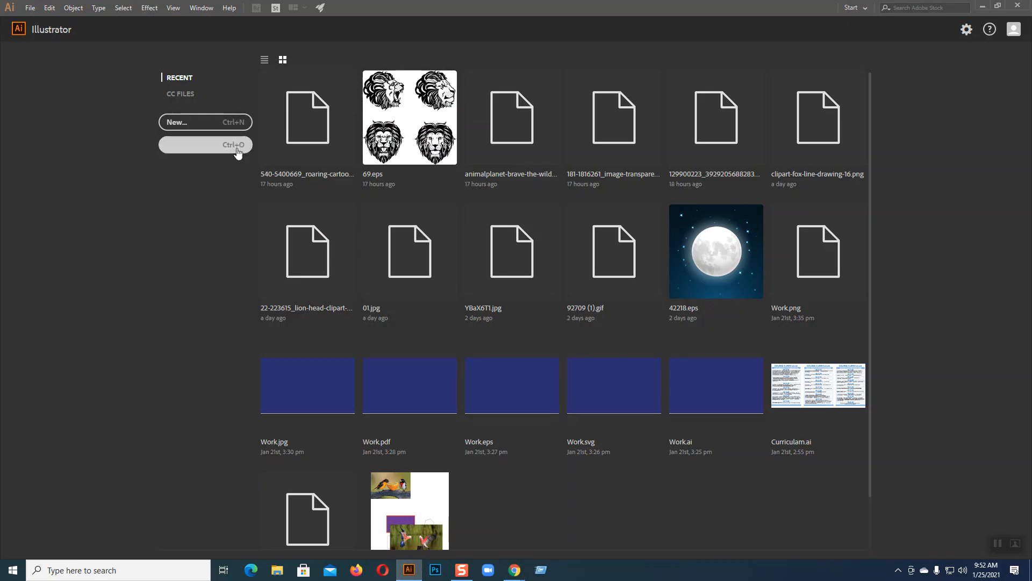
left_click(214, 123)
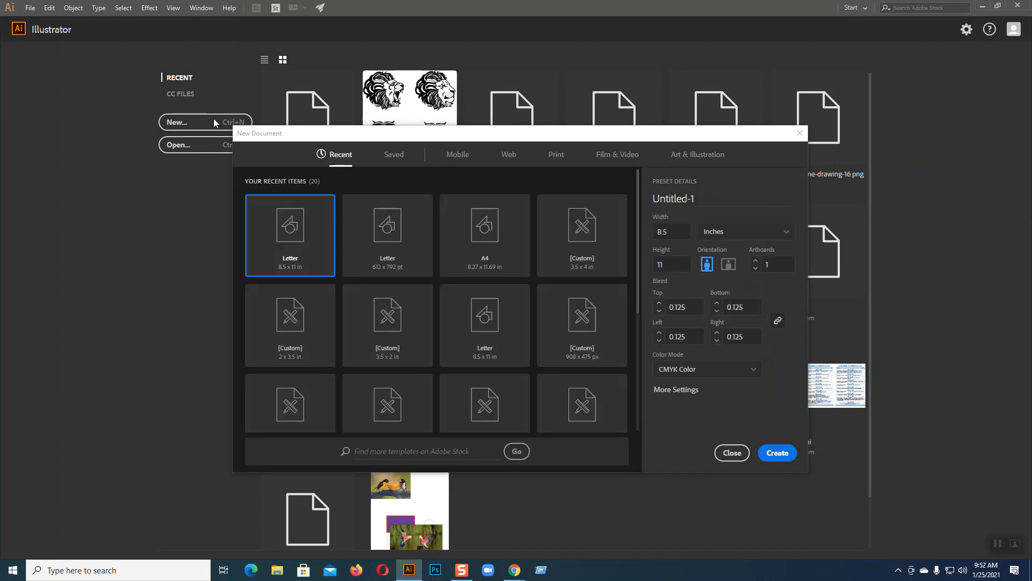
left_click(774, 452)
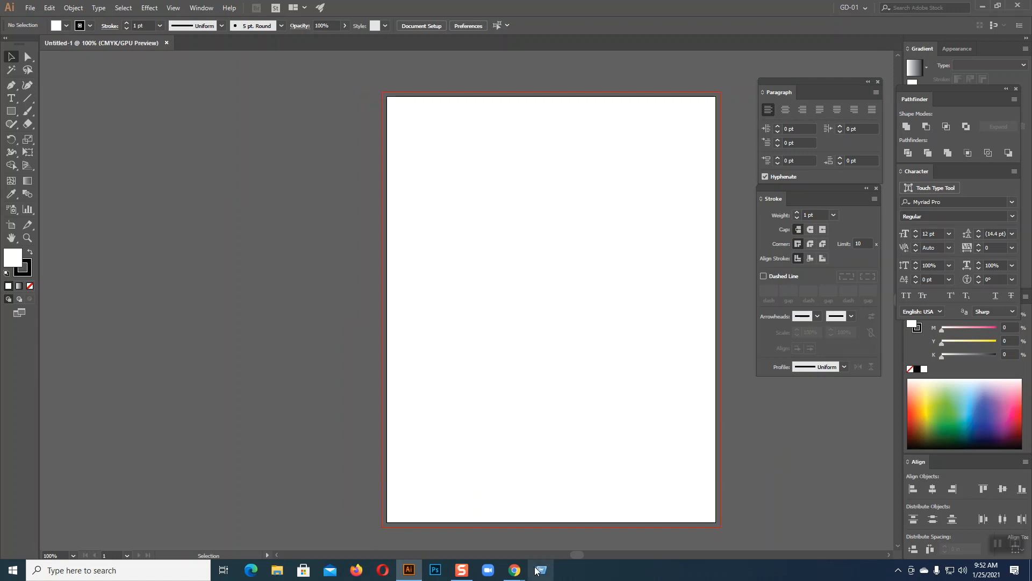
Switch back to Chrome and open the Freelancer contest listing in a new tab
left_click(452, 518)
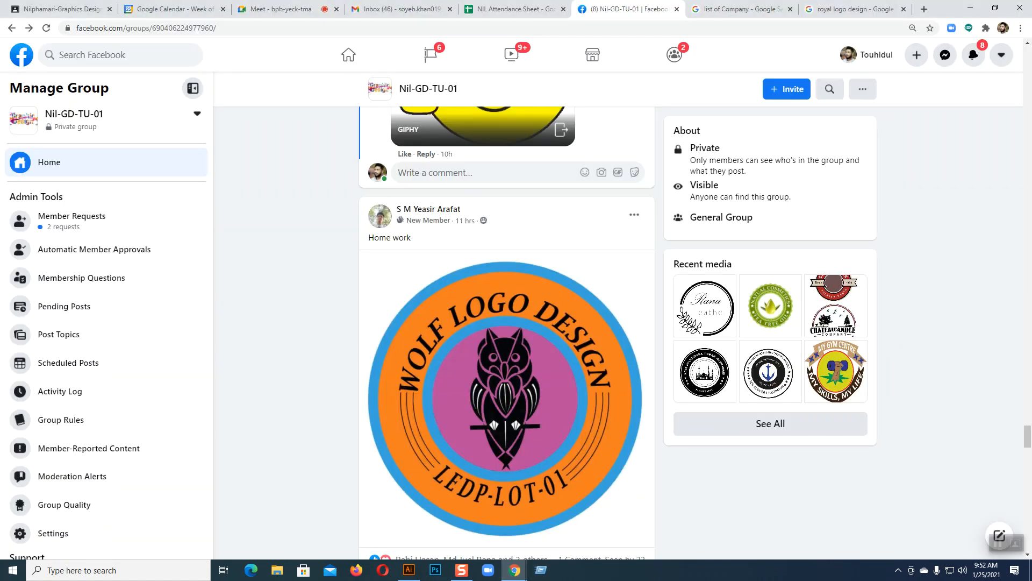
left_click(924, 8)
left_click(510, 350)
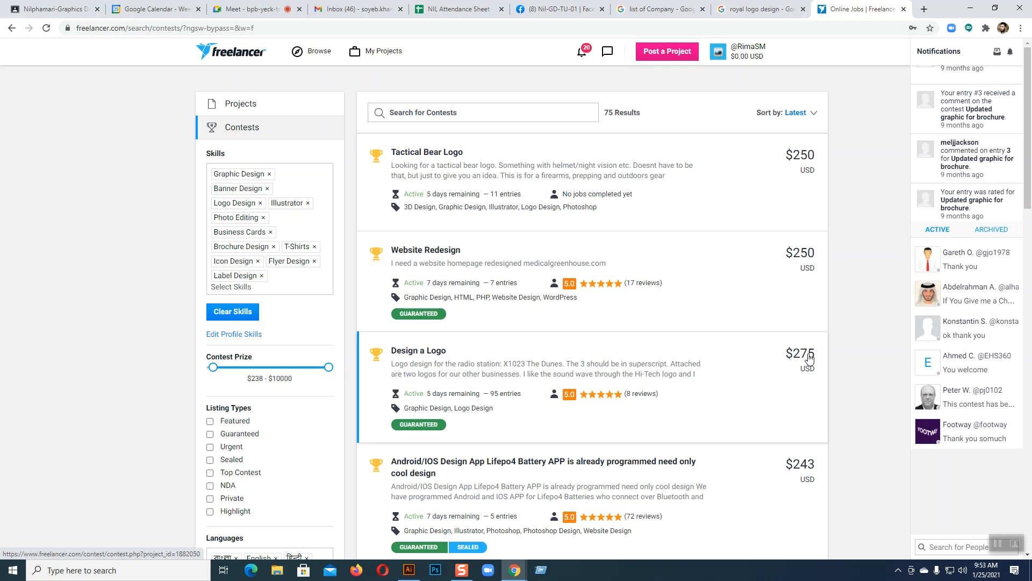
Open the Design a Logo and Tactical Bear Logo contests in separate tabs and show the bear logo brief
middle_click(430, 352)
middle_click(432, 155)
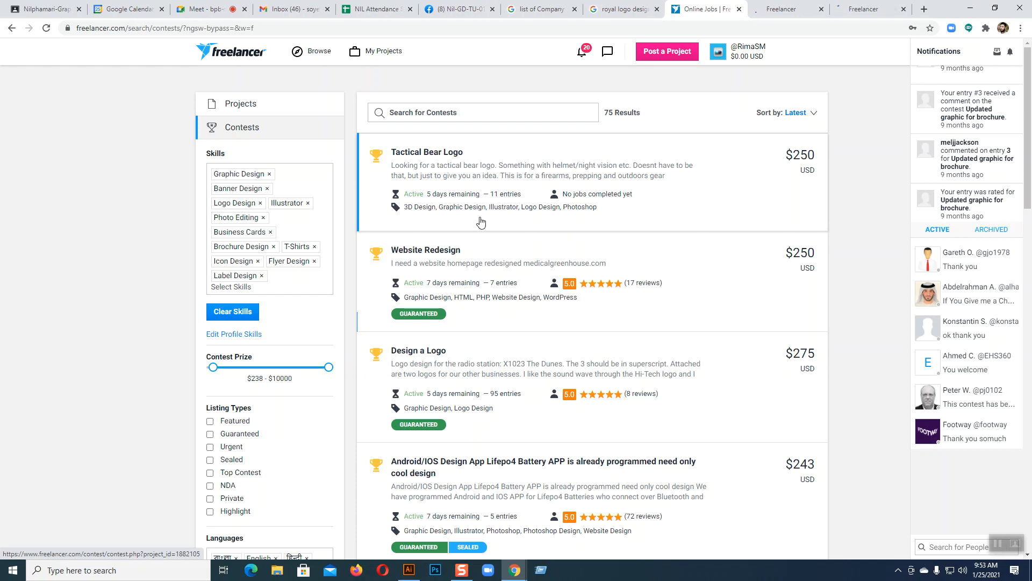
left_click(745, 51)
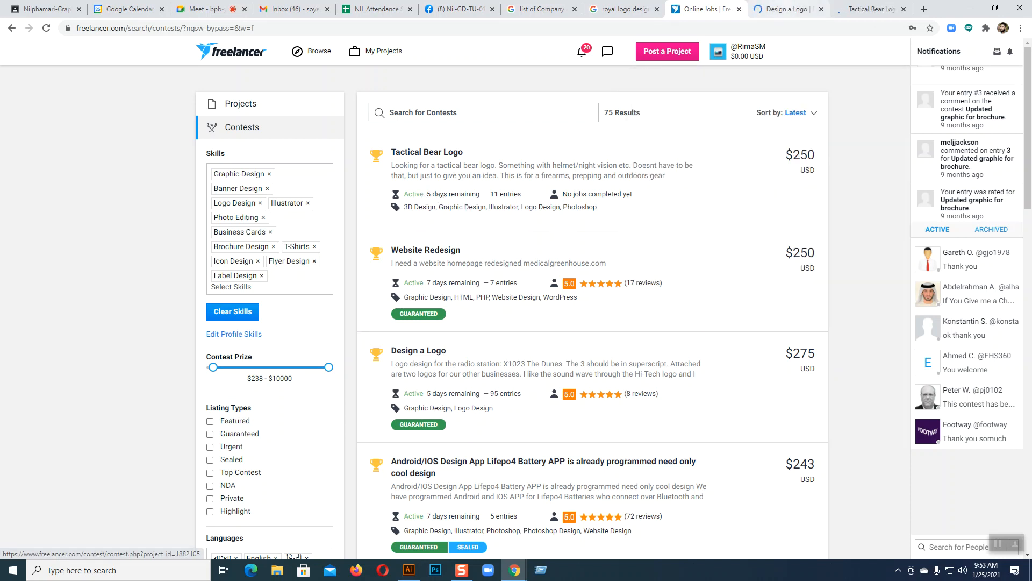
left_click(788, 9)
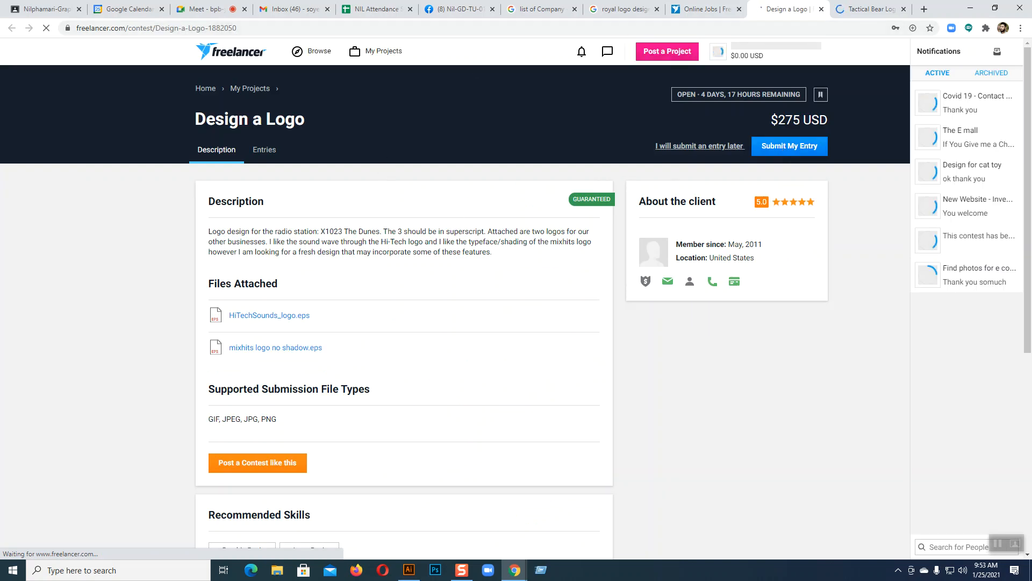
key("ctrl+Tab")
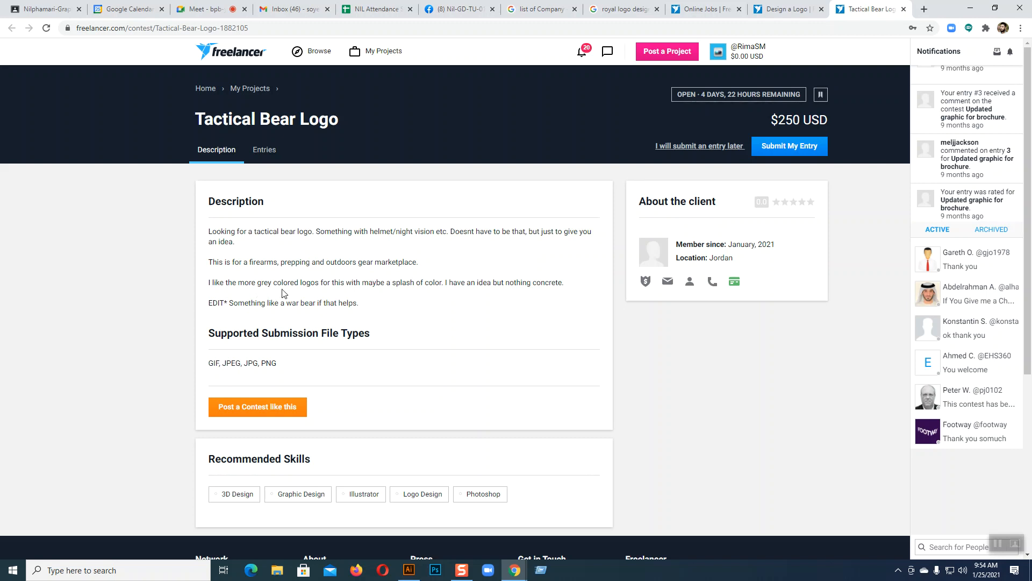
Point out the grey color request in the Tactical Bear Logo description and copy the phrase "splash of color"
left_click_drag(257, 283, 273, 285)
left_click_drag(392, 284, 443, 283)
left_click(444, 303)
double_click(395, 283)
left_click_drag(414, 284, 443, 284)
key("ctrl+c")
Search Google for "splash color" in a new tab, using the copied phrase without "of", and show the image results
left_click(924, 9)
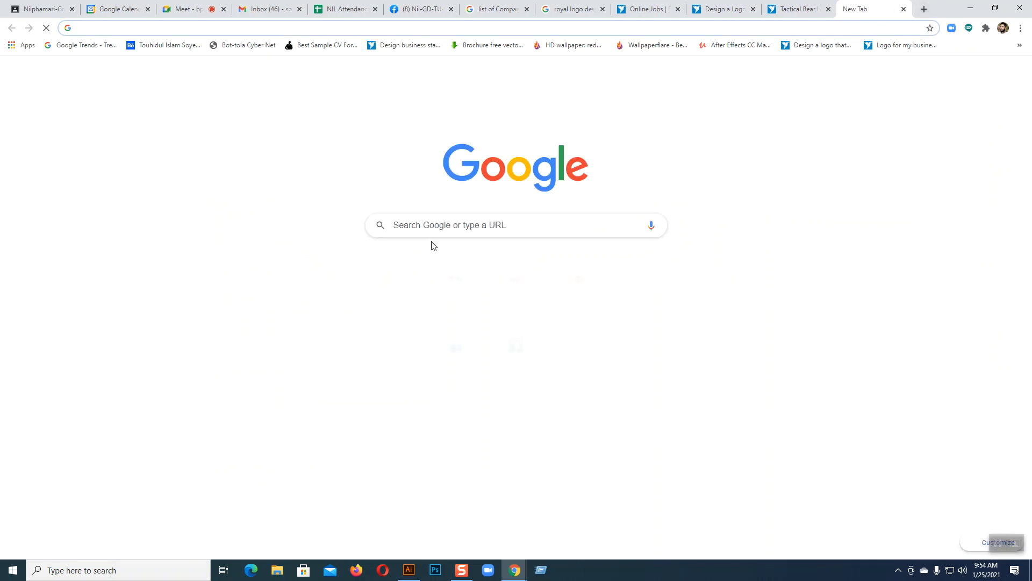
left_click(429, 225)
key("ctrl+v")
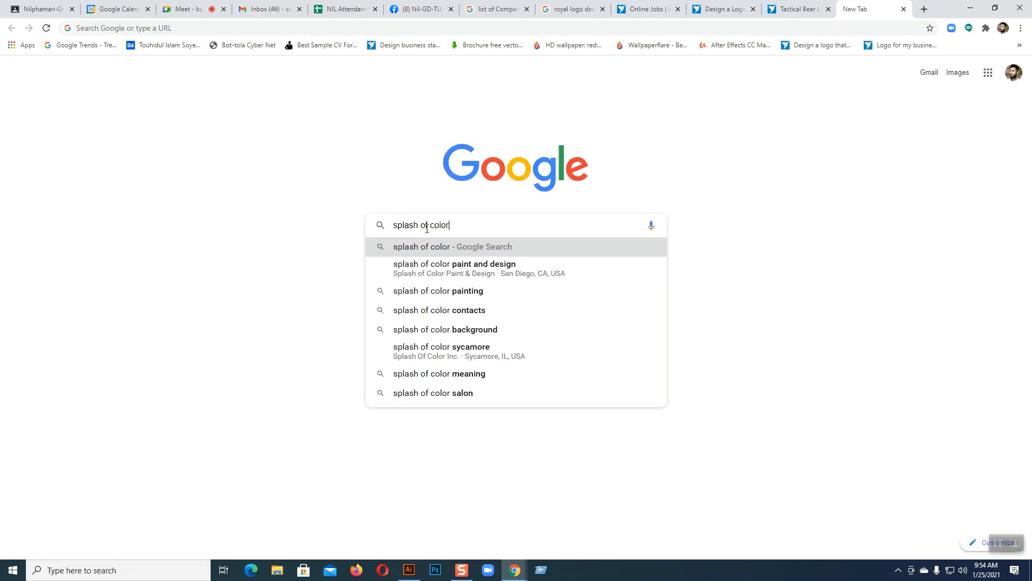
double_click(423, 225)
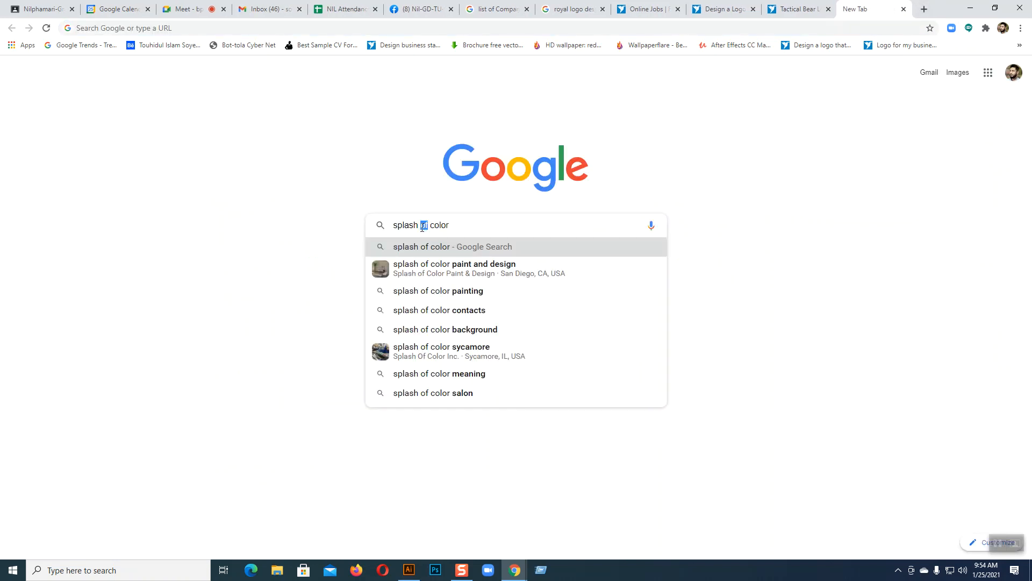
key("BackSpace")
left_click(452, 249)
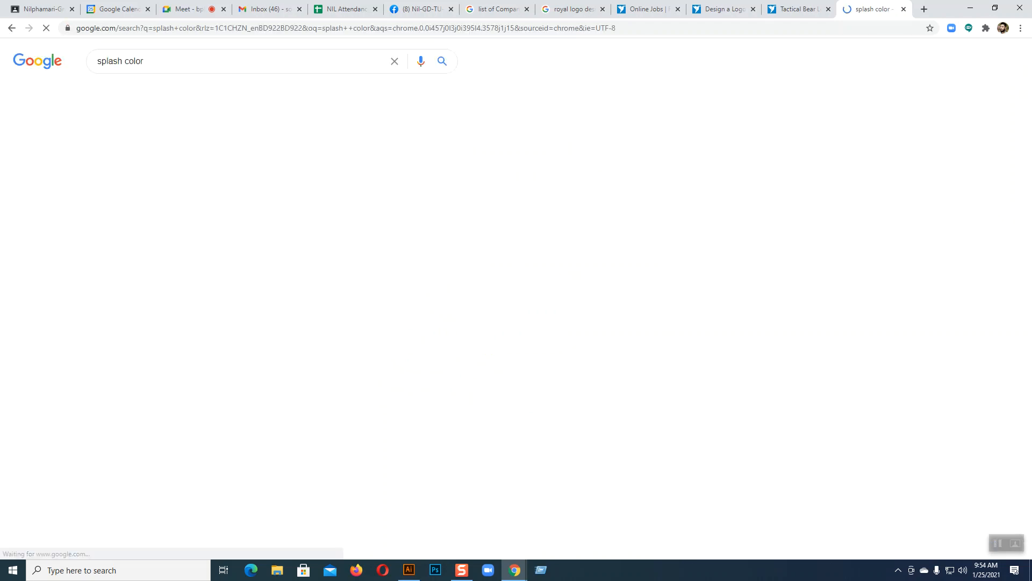
left_click(142, 95)
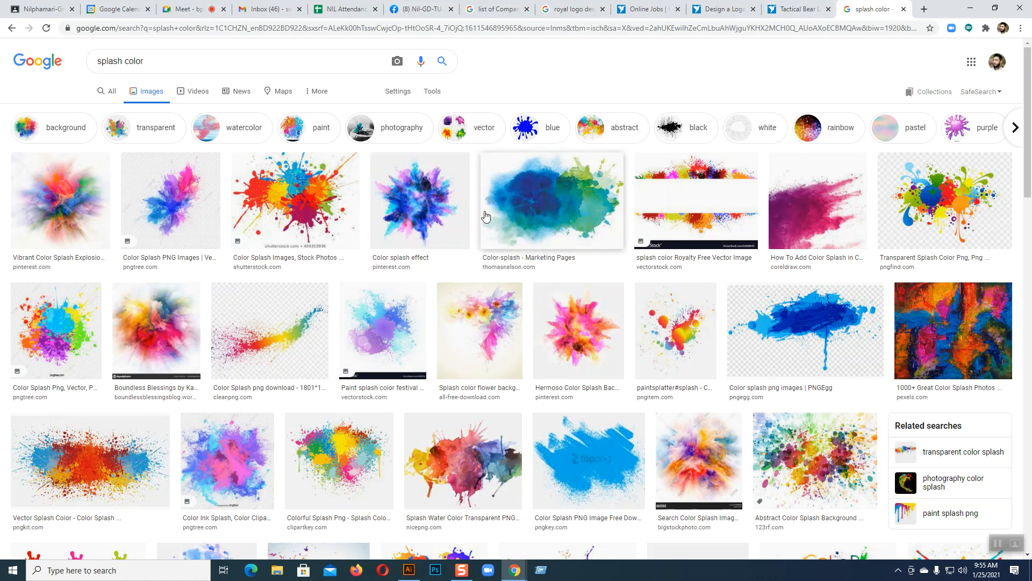
Return to the Tactical Bear Logo contest and highlight the "EDIT* Something like a war bear" line of its description
left_click(811, 8)
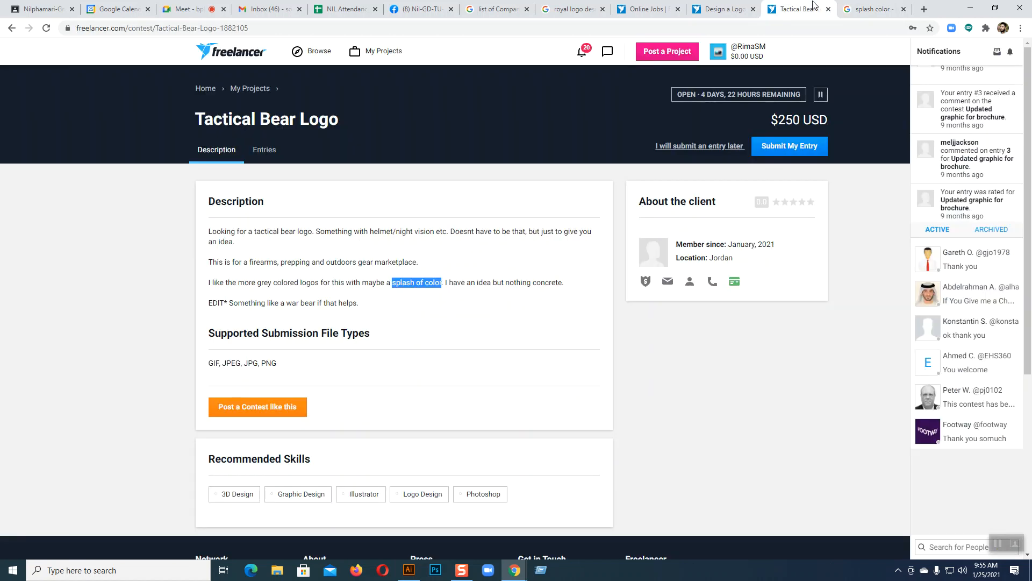
left_click(449, 324)
left_click_drag(209, 304, 455, 312)
left_click(455, 313)
left_click(312, 51)
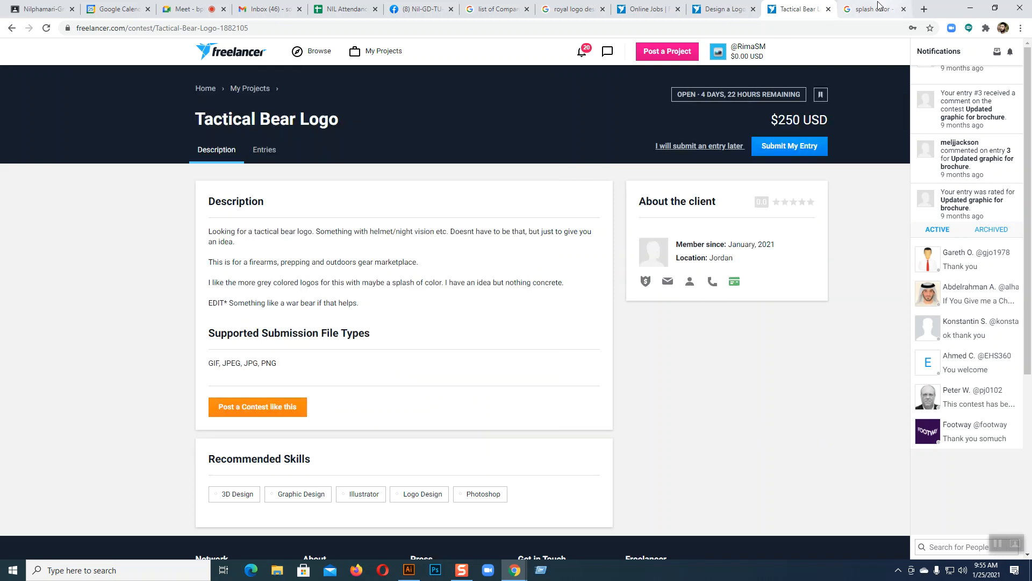
Switch to the Design a Logo contest and read its radio station brief and attached files
left_click(672, 9)
left_click(697, 7)
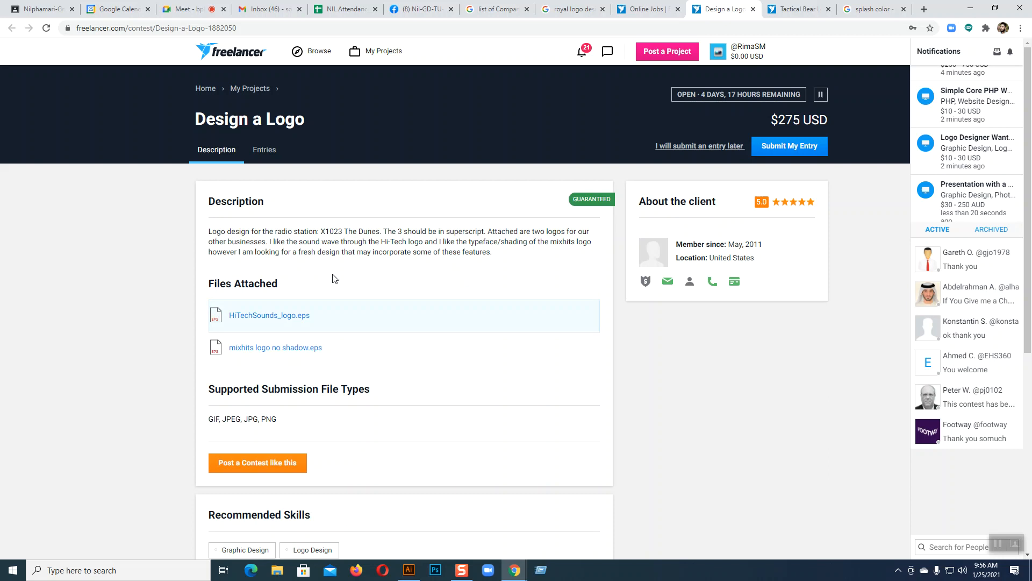
Highlight "sound wave" in the radio station brief, search Google for it in a new tab, and return to the blank search page
left_click_drag(299, 241, 340, 242)
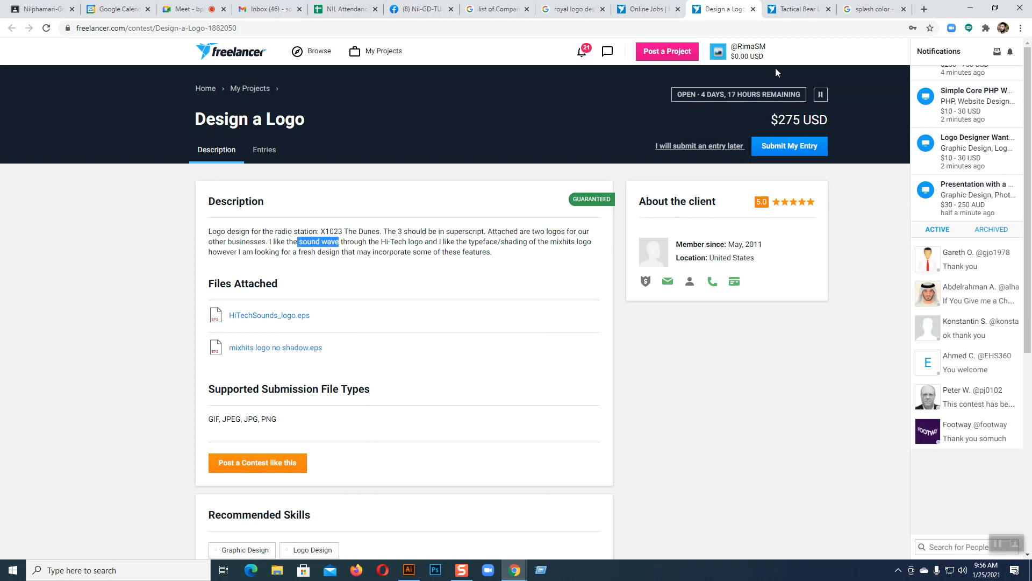
key("ctrl+t")
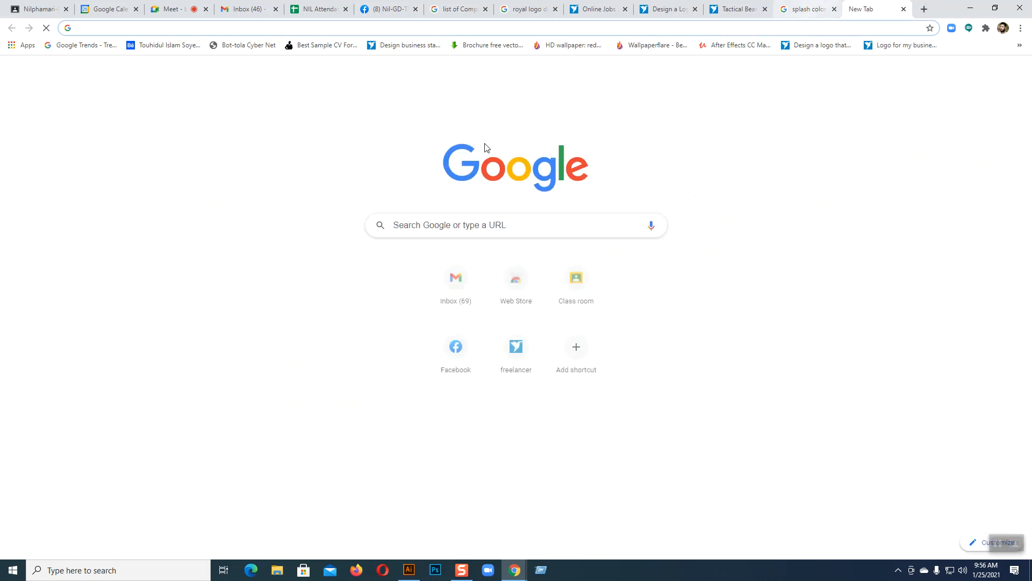
left_click(409, 220)
type("sound wave")
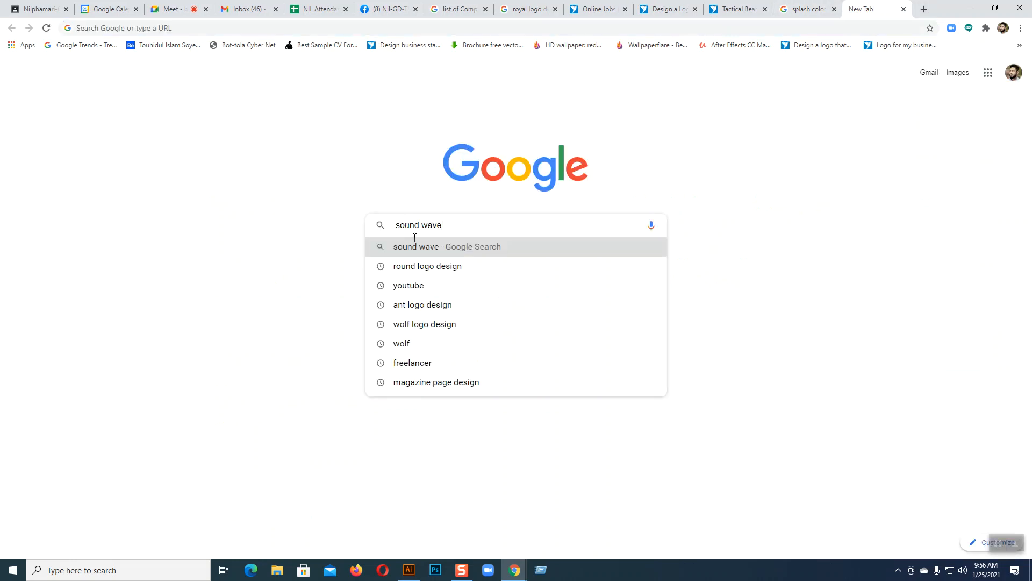
left_click(418, 247)
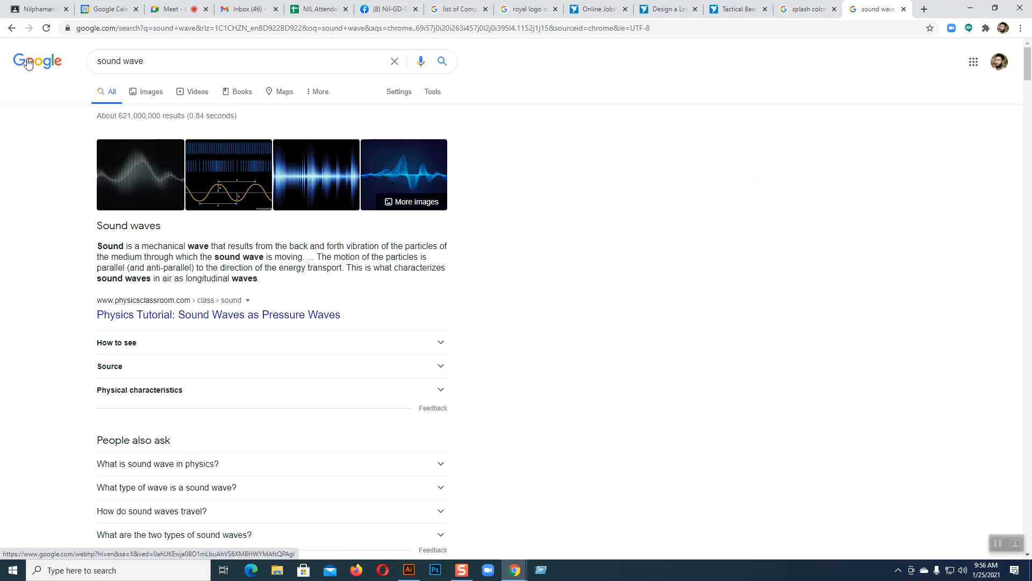
left_click(13, 29)
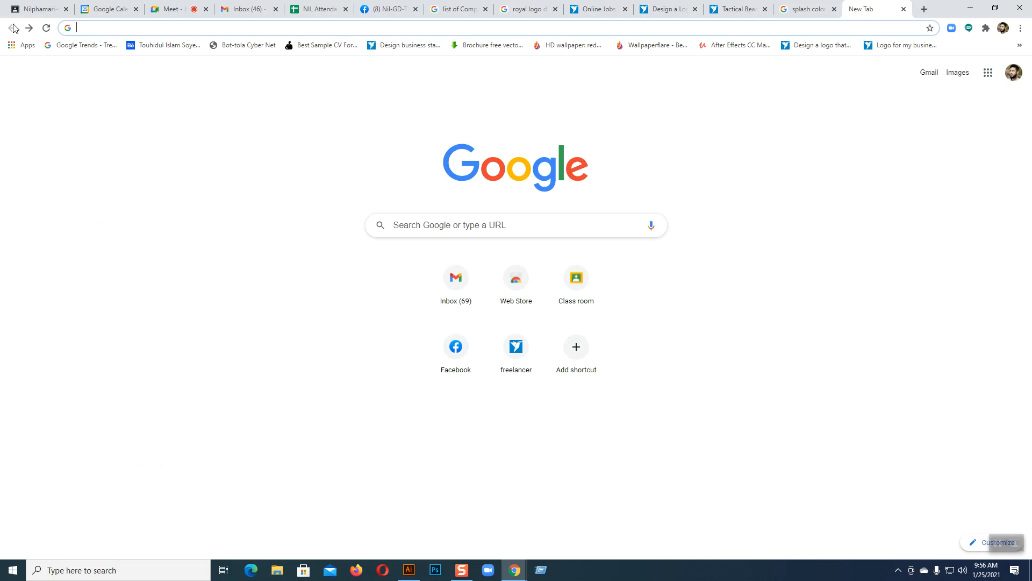
Copy "radio station" from the Design a Logo brief, search Google for "radio station logo design", and show the image results
left_click(658, 6)
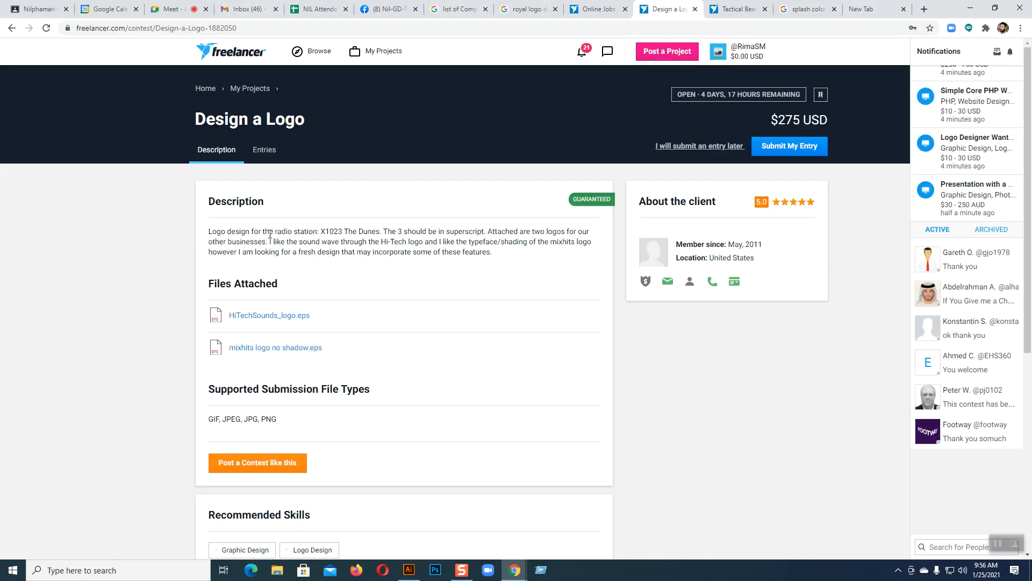
left_click_drag(274, 232, 318, 232)
key("ctrl+c")
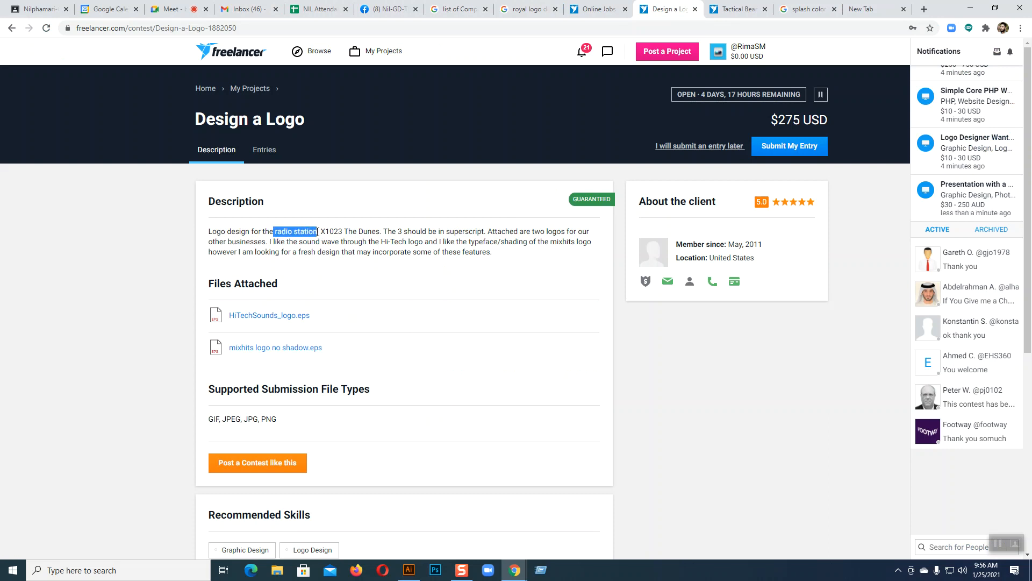
left_click(871, 11)
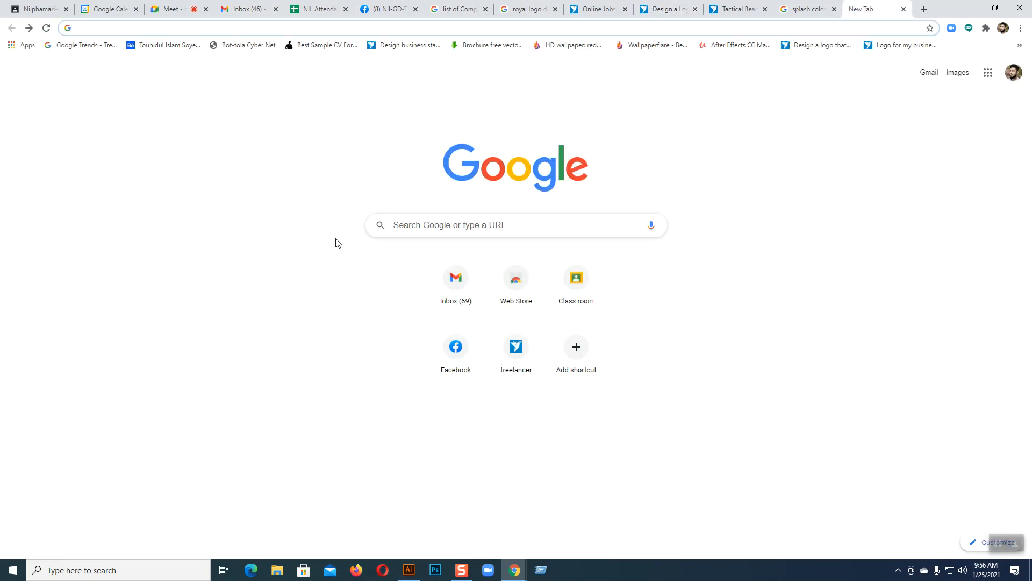
left_click(401, 226)
key("ctrl+v")
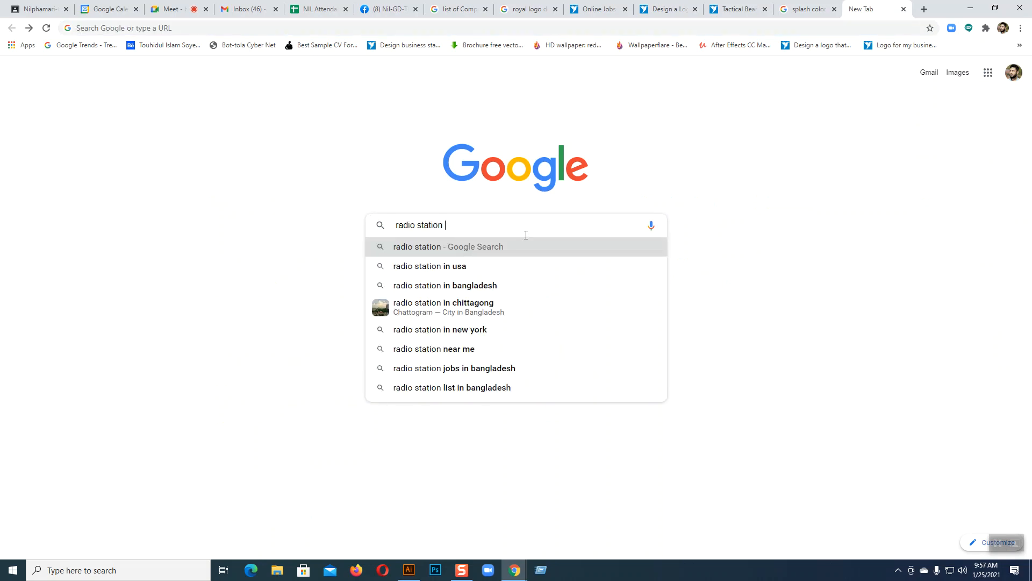
type("logo design")
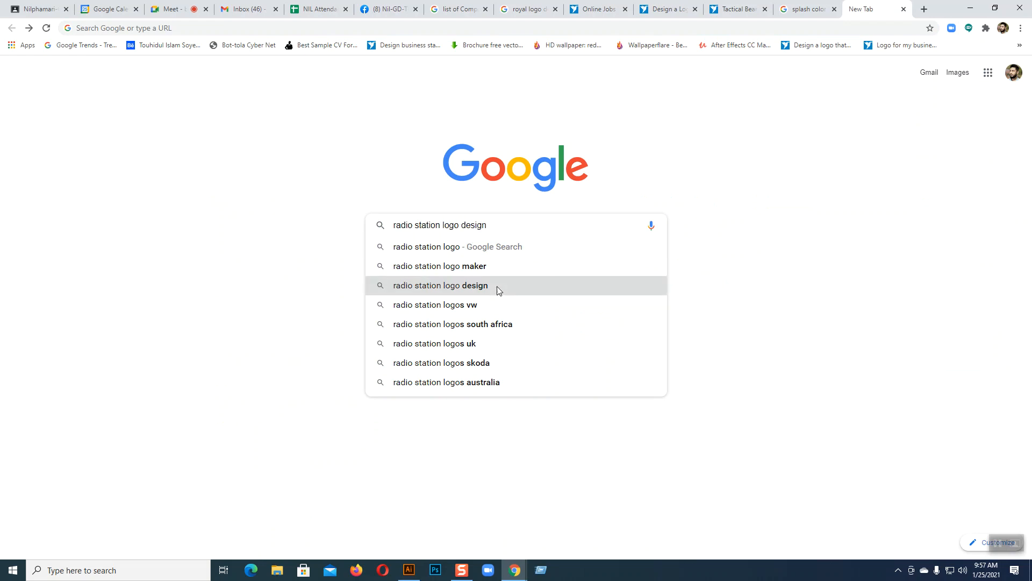
left_click(497, 286)
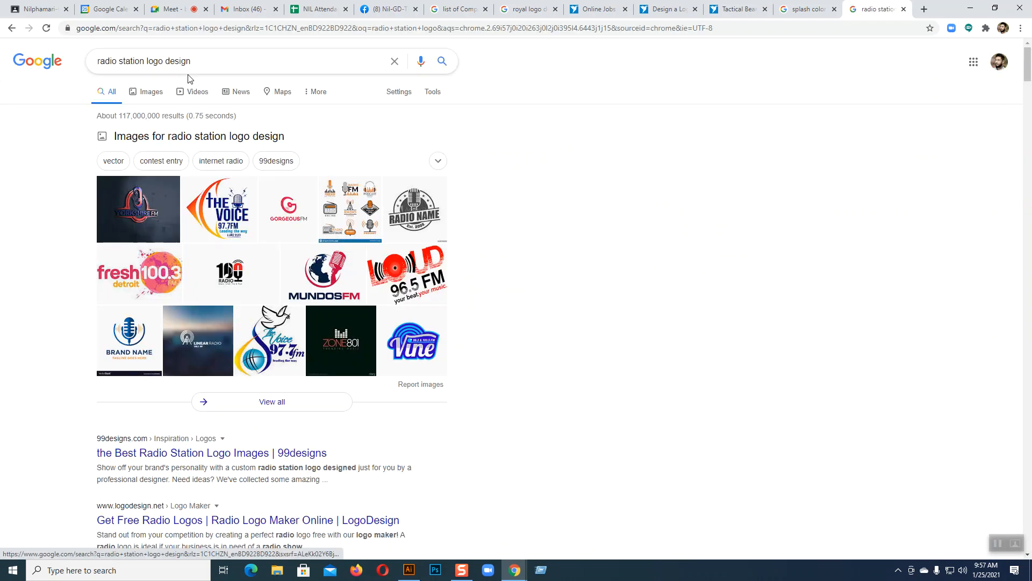
left_click(155, 95)
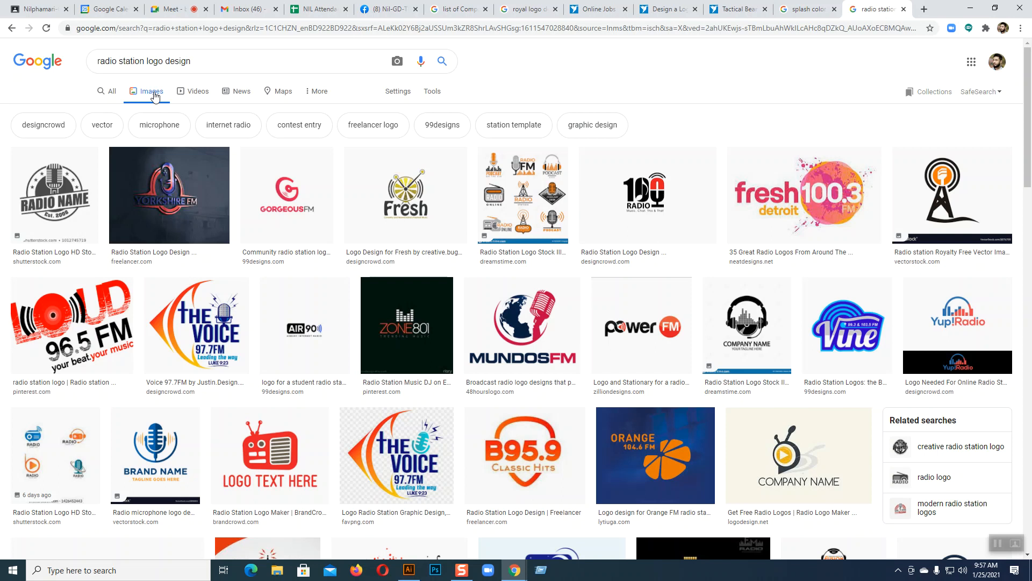
Switch to the Nil-GD-TU-01 Facebook group and review the students' logo homework posts in the feed
left_click(383, 9)
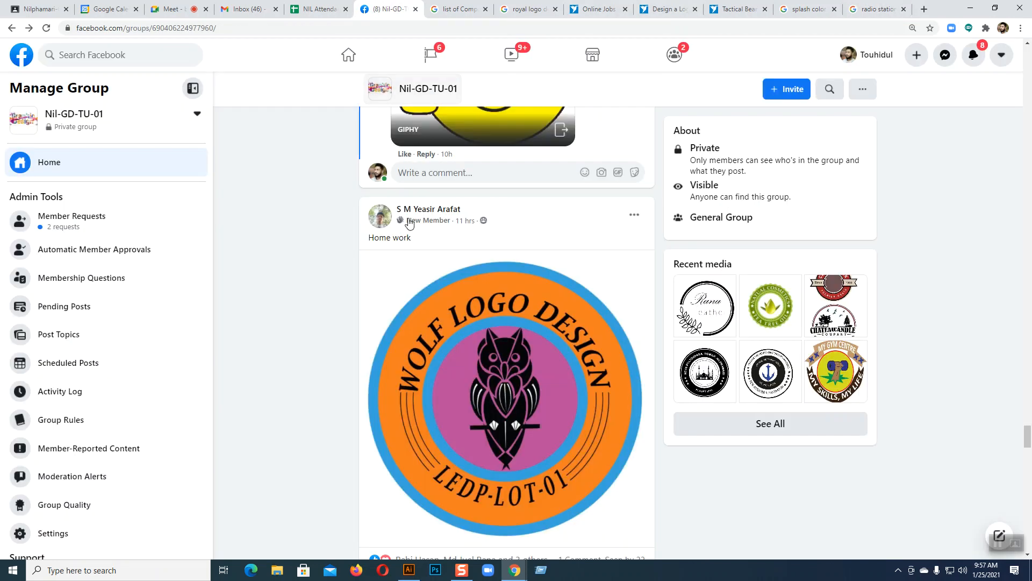
scroll(451, 334, "up", 10)
scroll(467, 319, "up", 4)
scroll(484, 311, "down", 2)
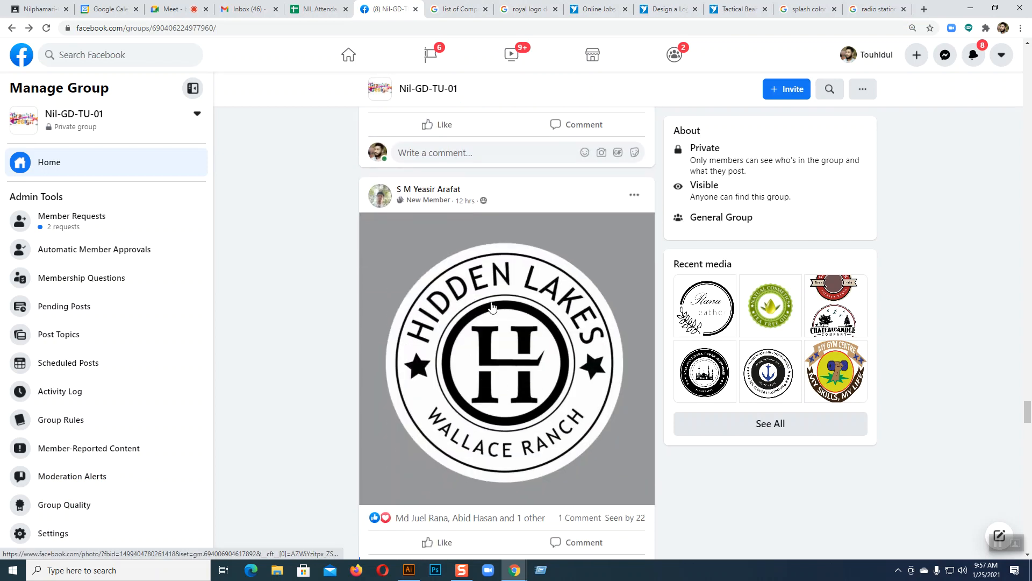
scroll(507, 426, "down", 1)
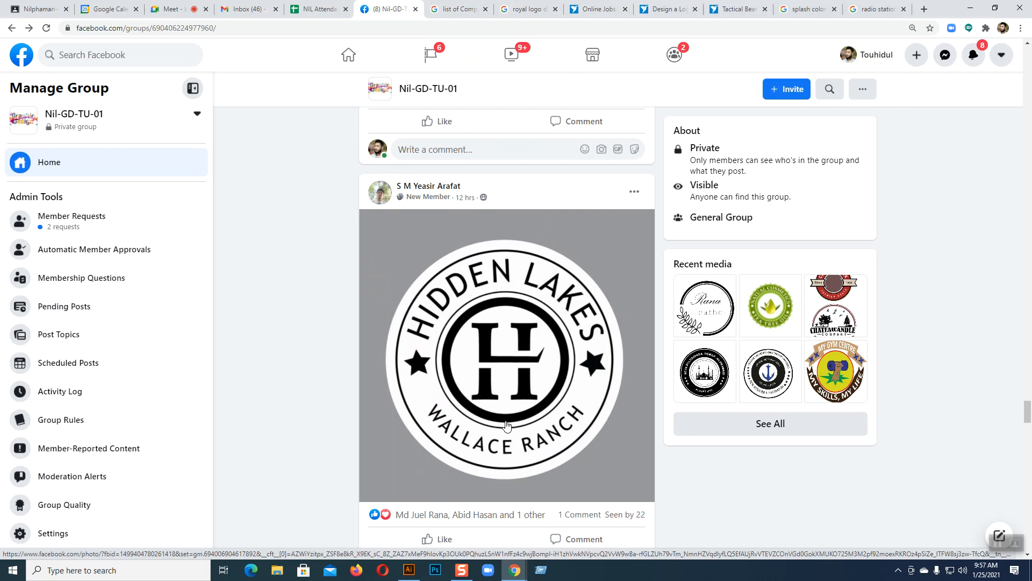
scroll(505, 419, "down", 12)
scroll(570, 344, "down", 7)
scroll(536, 403, "down", 20)
scroll(535, 398, "down", 20)
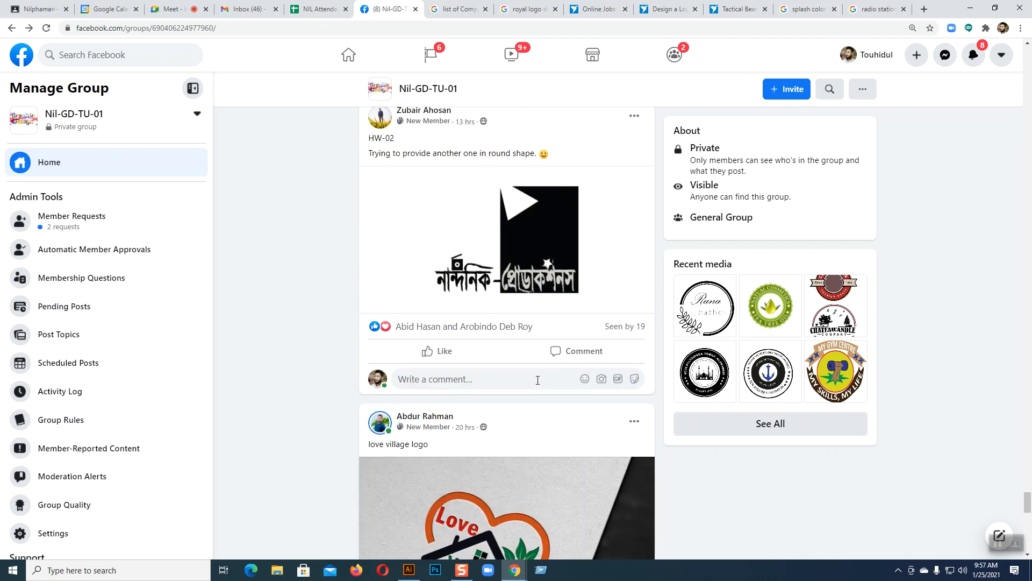
scroll(537, 380, "down", 13)
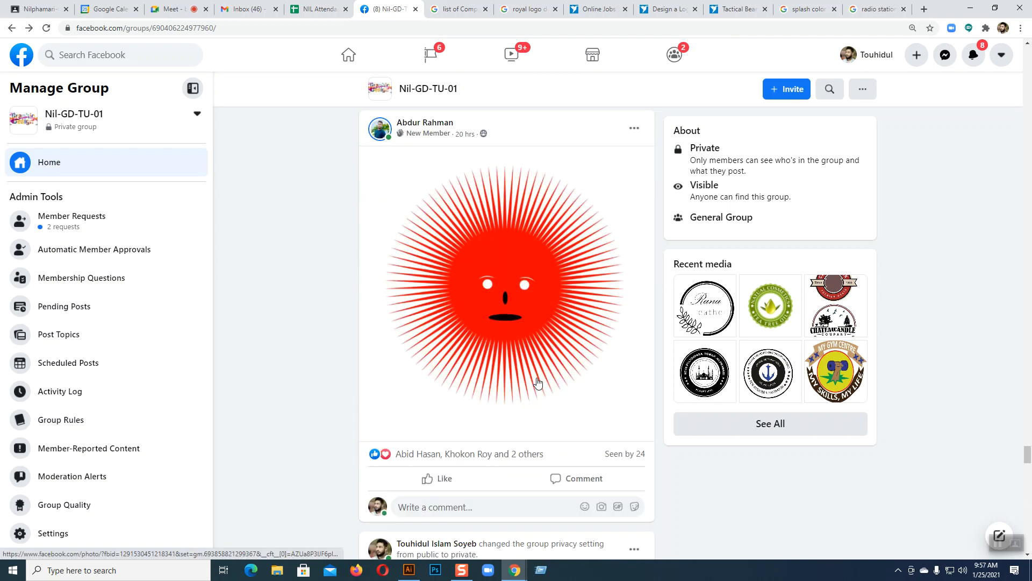
scroll(537, 382, "down", 14)
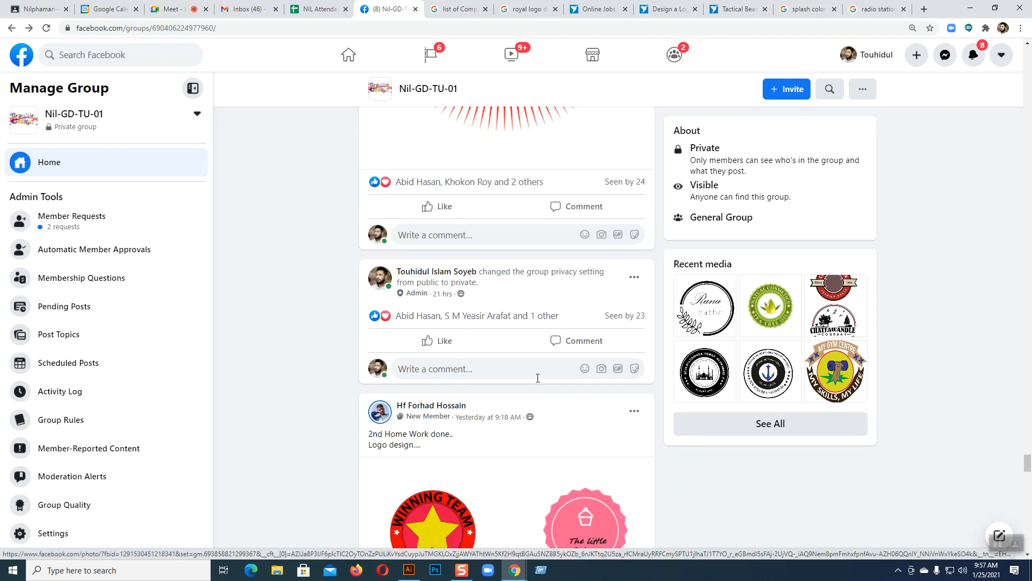
scroll(537, 383, "up", 4)
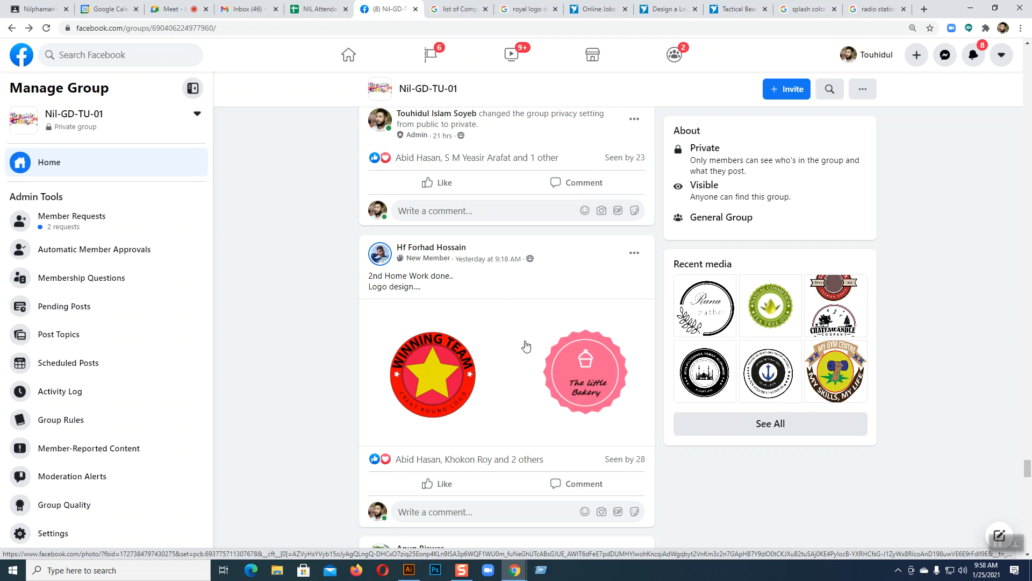
scroll(619, 337, "down", 7)
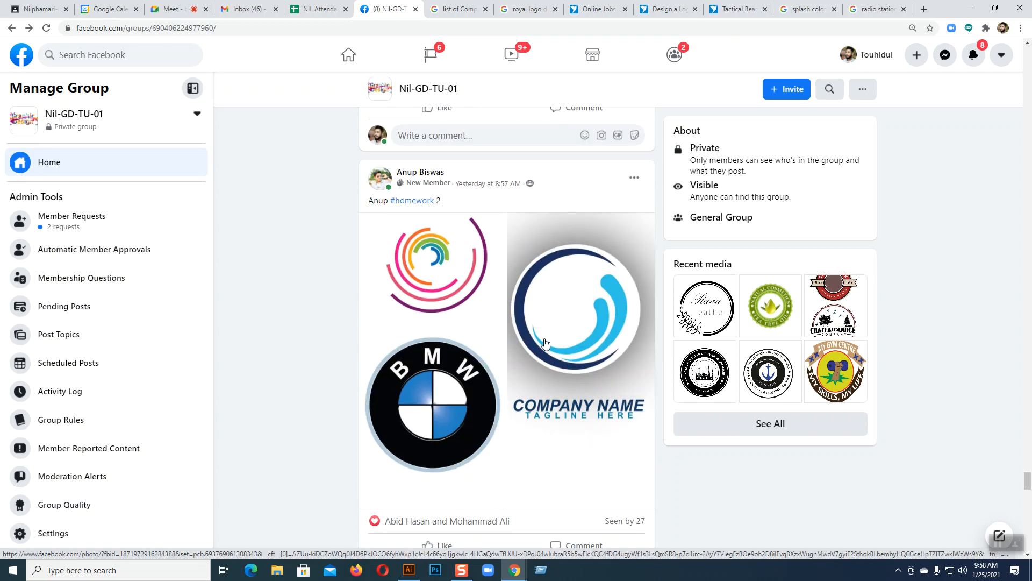
scroll(545, 342, "up", 10)
scroll(545, 338, "down", 5)
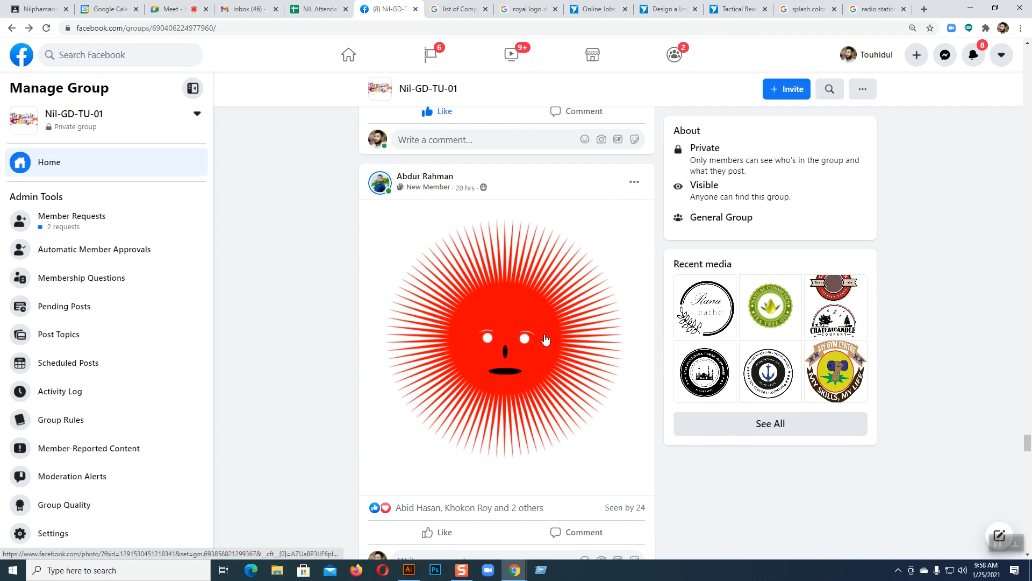
scroll(545, 339, "up", 8)
scroll(545, 339, "down", 13)
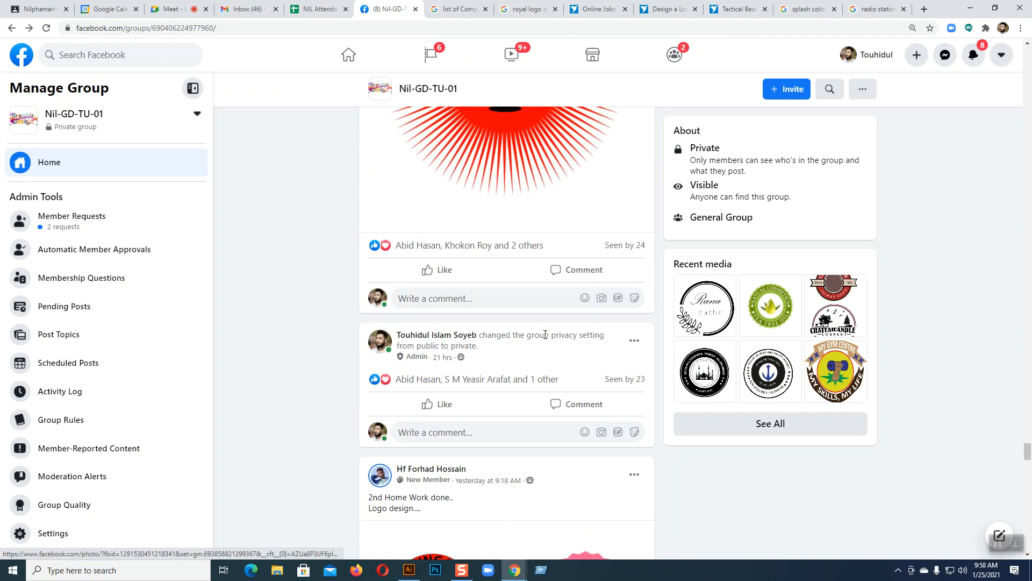
Go back to the Design a Logo contest on Freelancer and clear the text highlight in its description
left_click(877, 9)
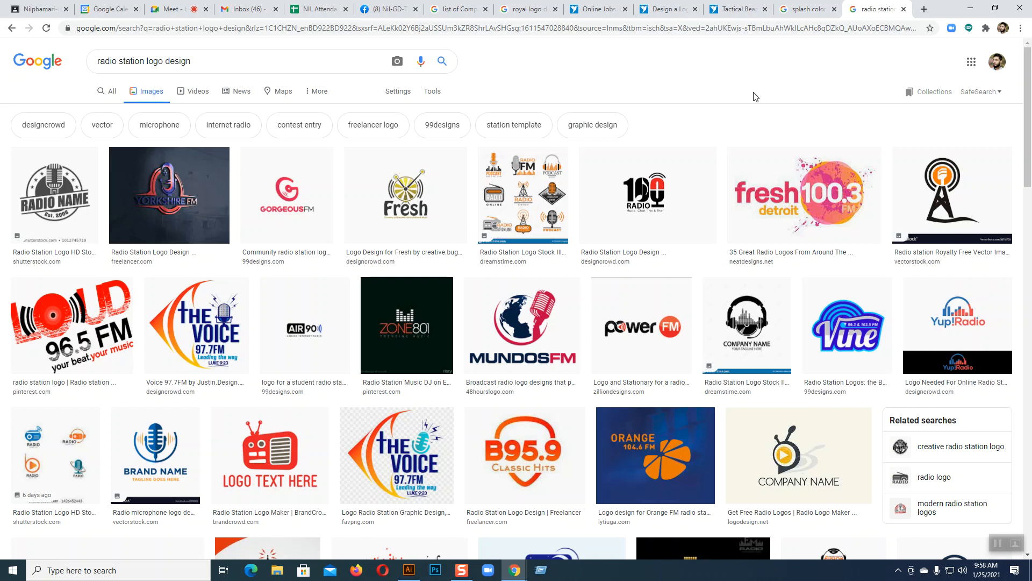
left_click(667, 9)
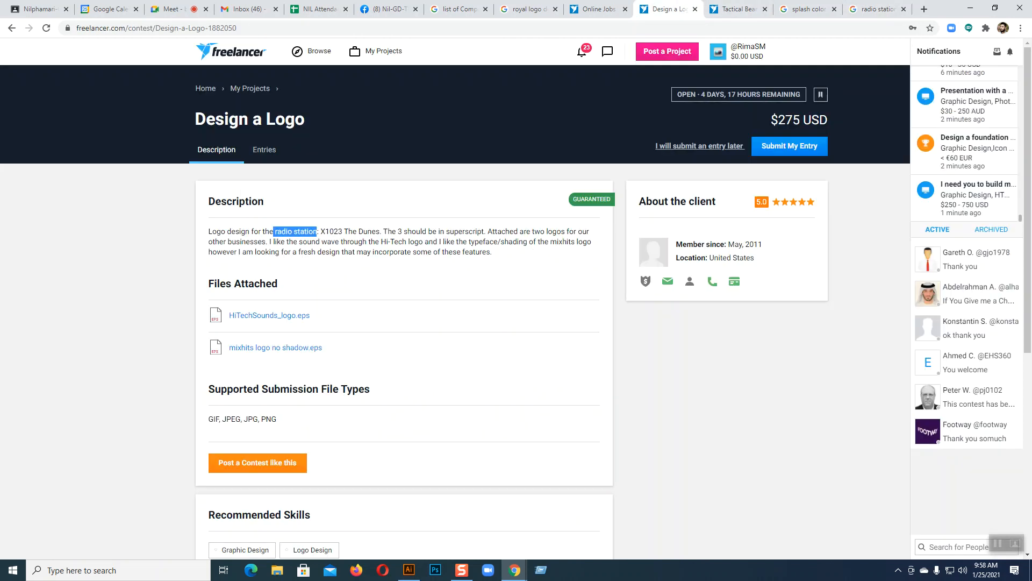
left_click(316, 280)
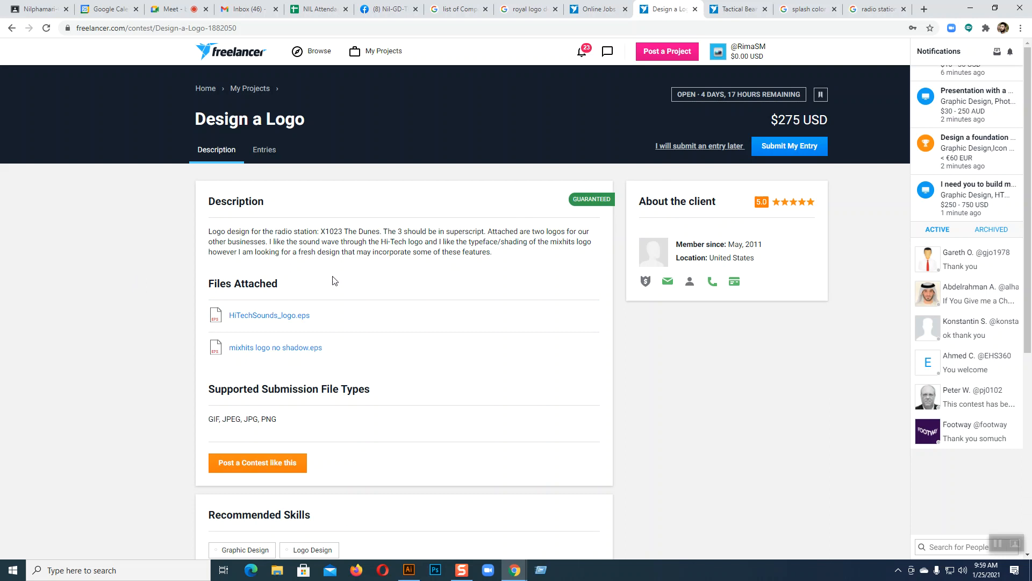
Return to the radio station logo image results and change the Google Images search to "it company logo design"
left_click(876, 9)
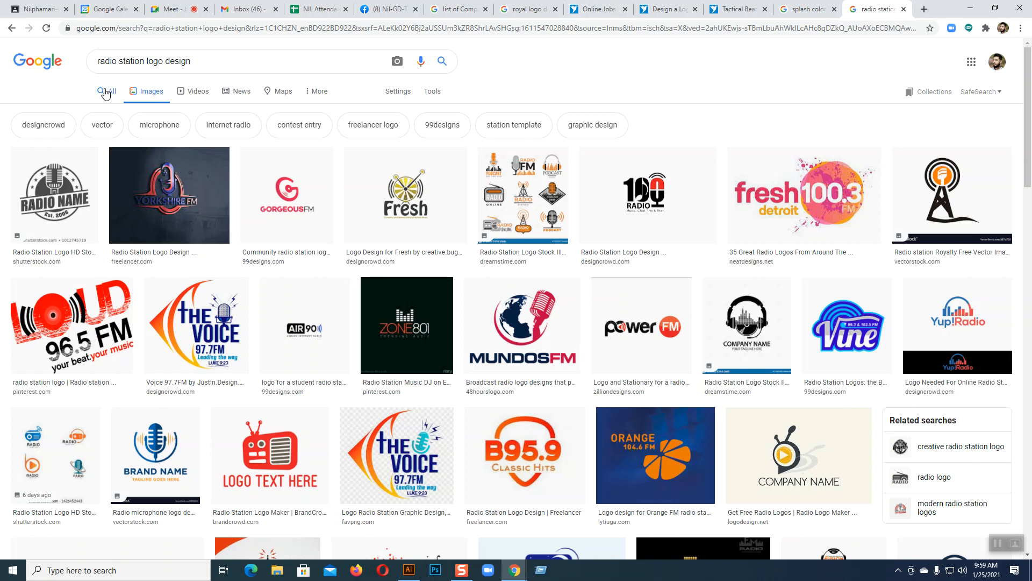
left_click_drag(147, 62, 36, 73)
type("It")
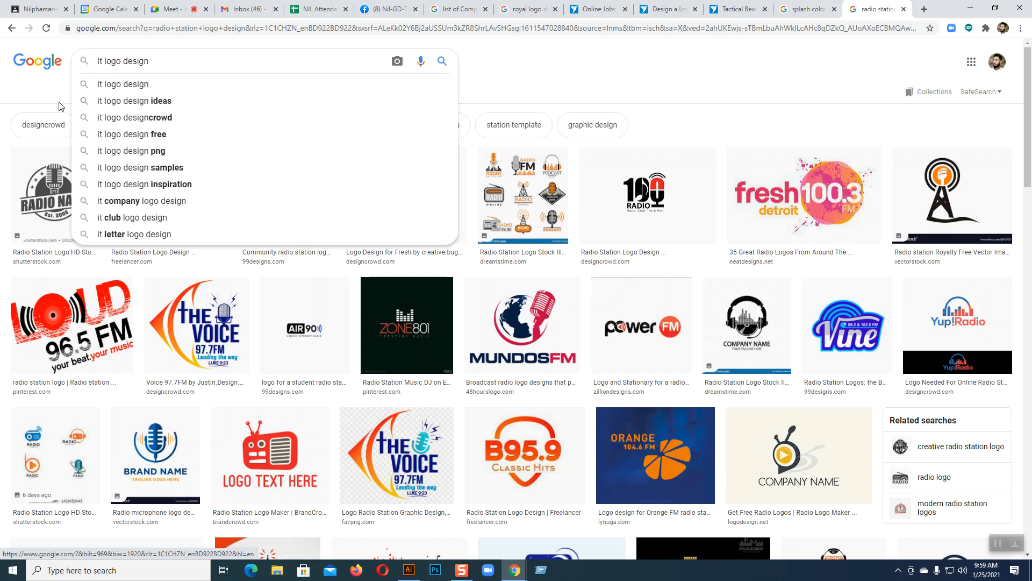
left_click(135, 203)
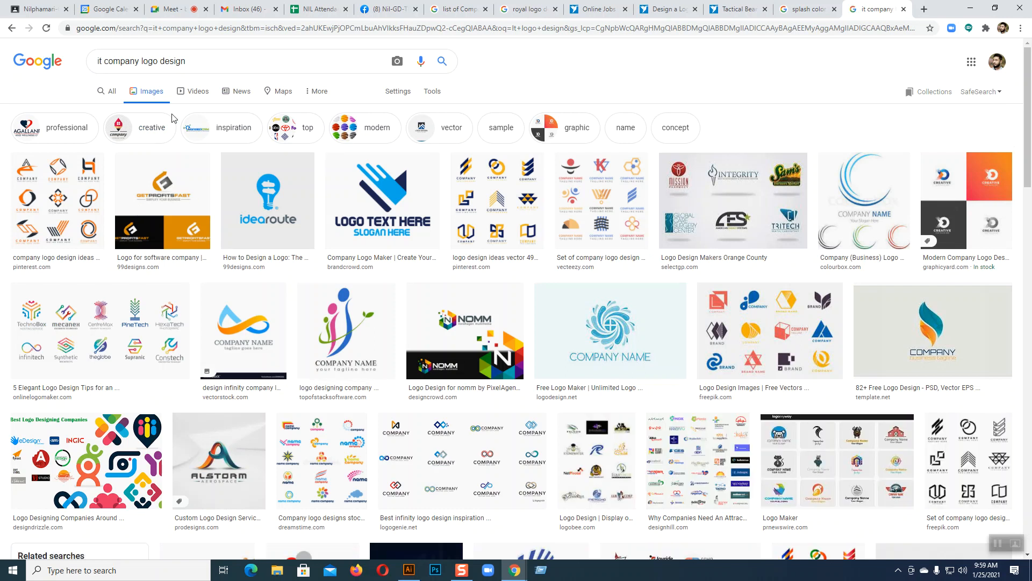
Change the Google Images search to "real estate company logo design"
left_click(103, 60)
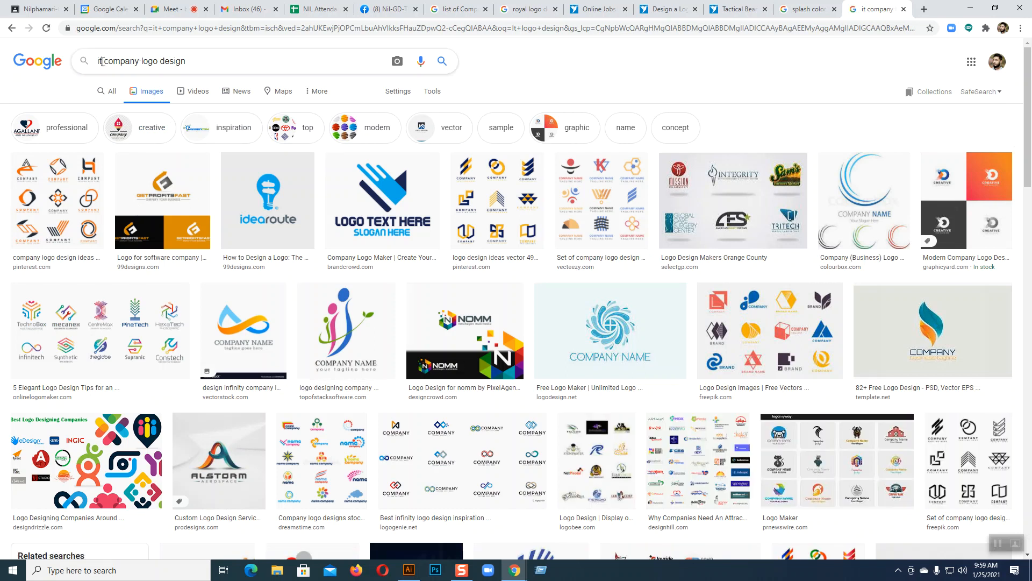
key("BackSpace")
key("BackSpace")
type("Real")
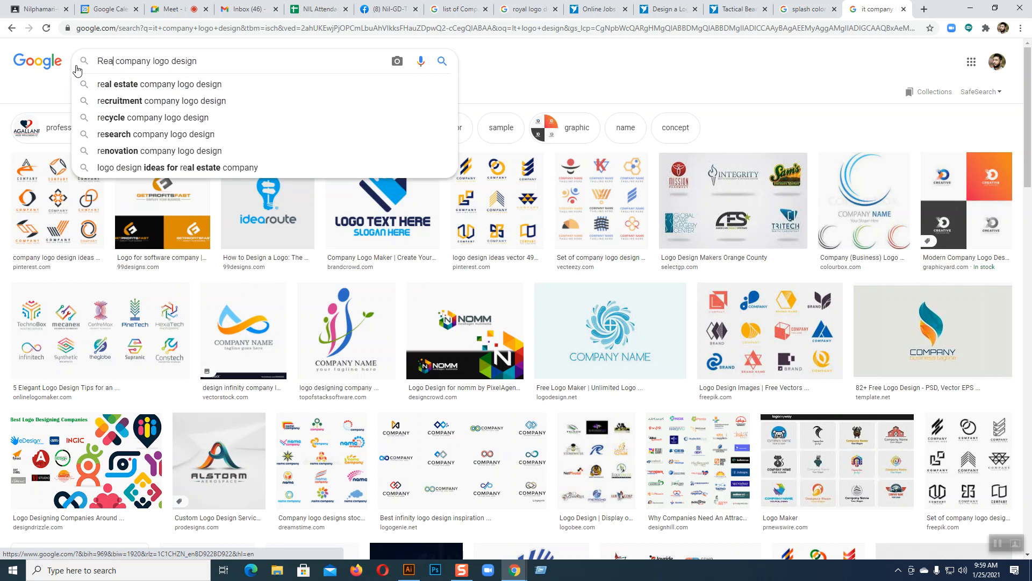
left_click(124, 86)
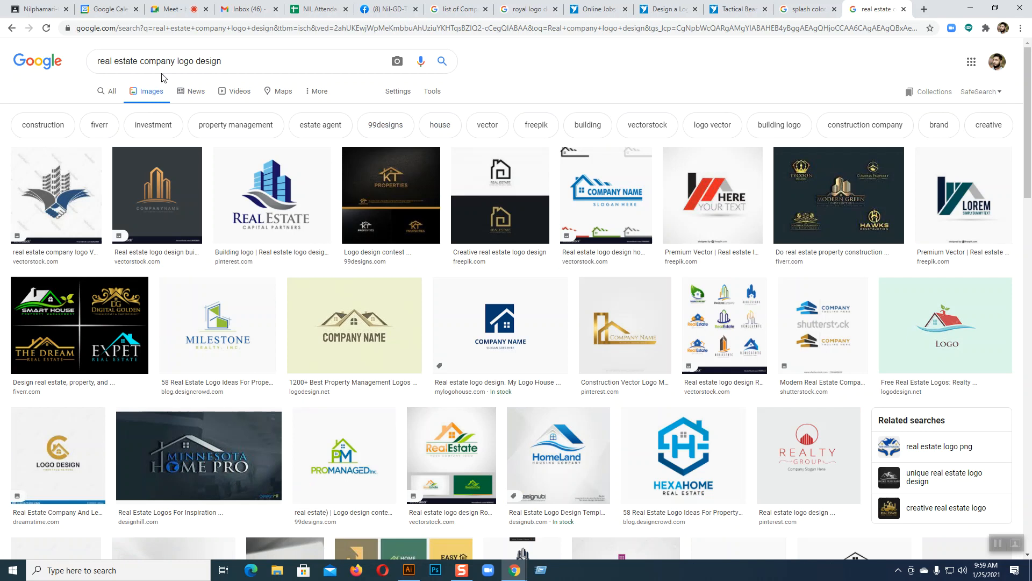
Change the Google Images search to "Resturent company logo design" and accept the suggested spelling "Restaurant company logo design"
left_click_drag(139, 61, 79, 63)
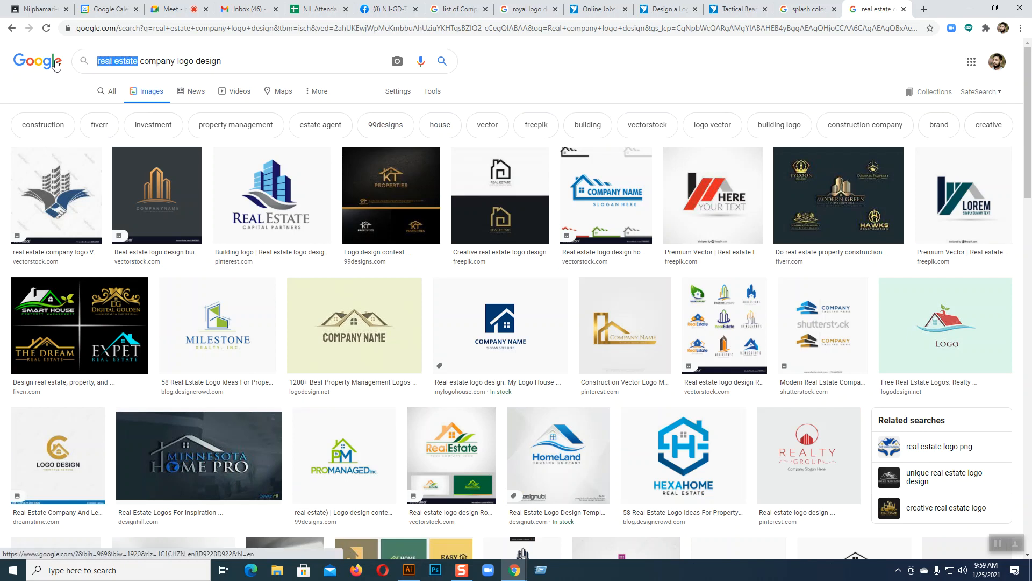
type("Re")
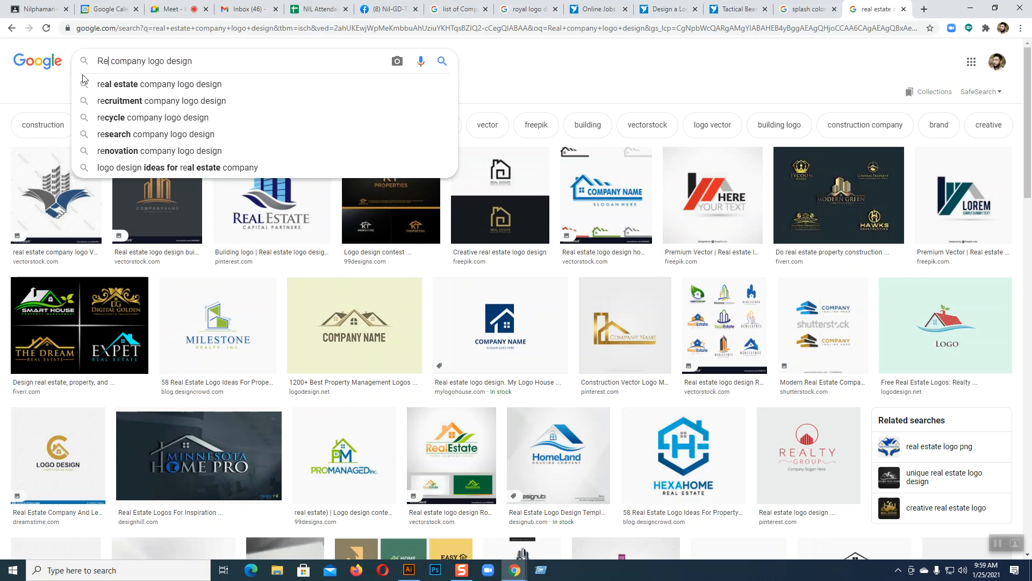
type("s")
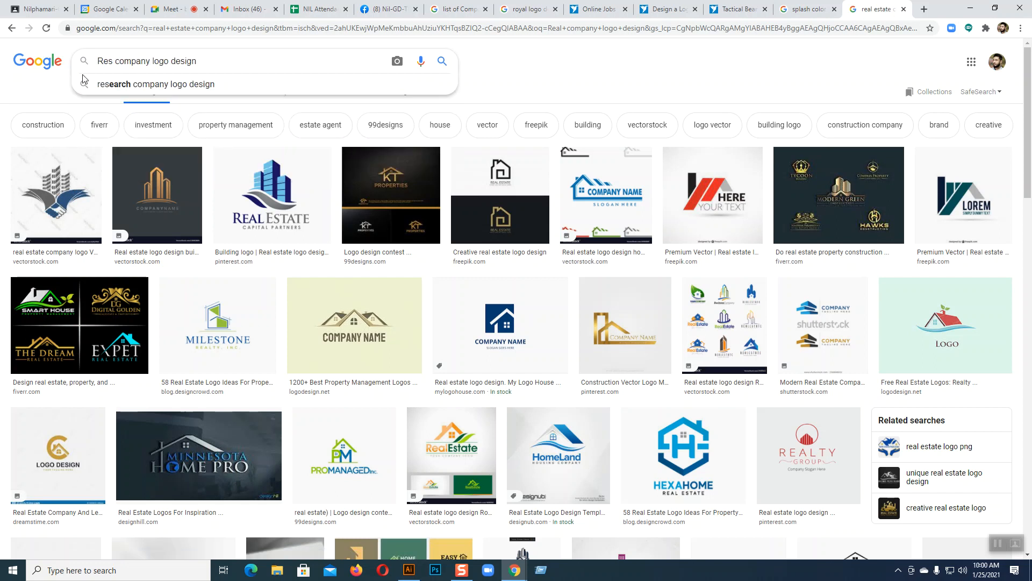
type("turen")
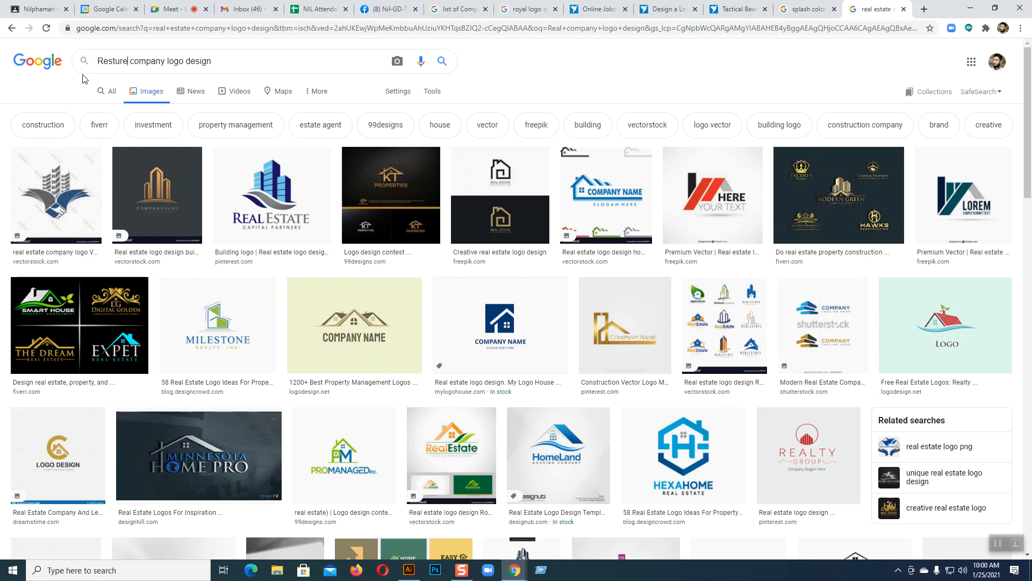
type("t")
left_click(443, 61)
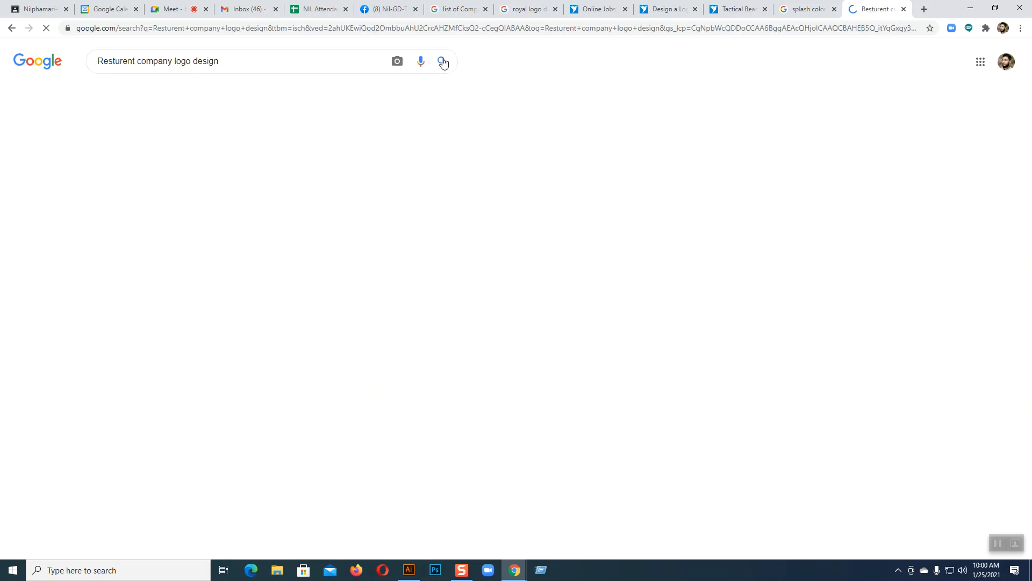
left_click(139, 170)
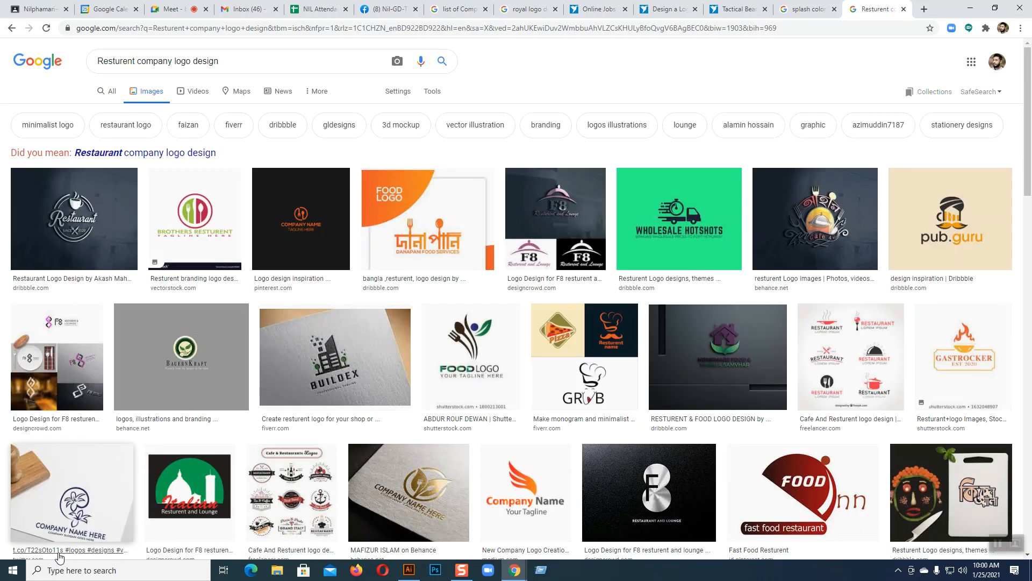
left_click(116, 155)
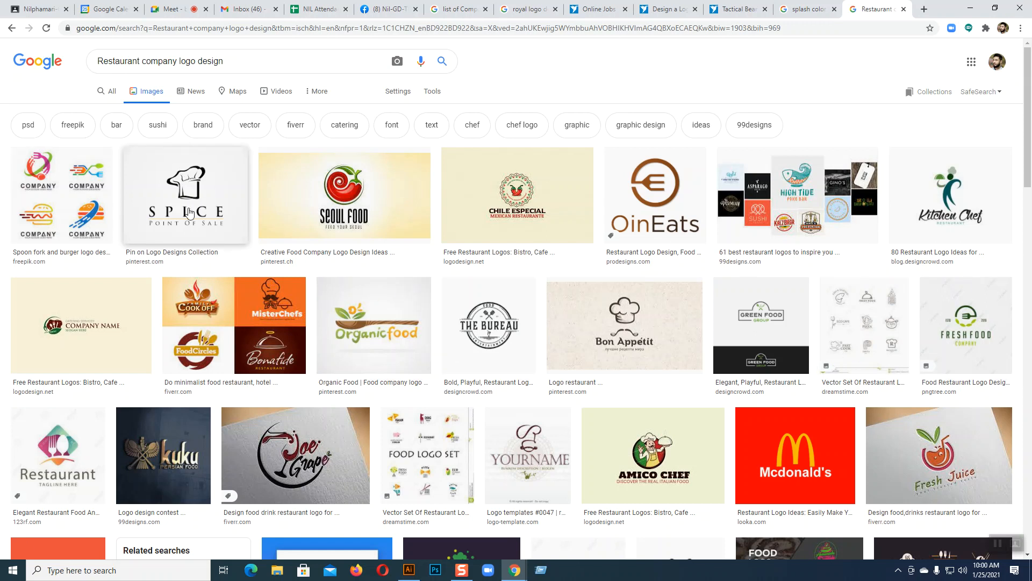
Look through the restaurant company logo image results for examples of food-related symbols and styles, and return to the first results
scroll(632, 228, "down", 5)
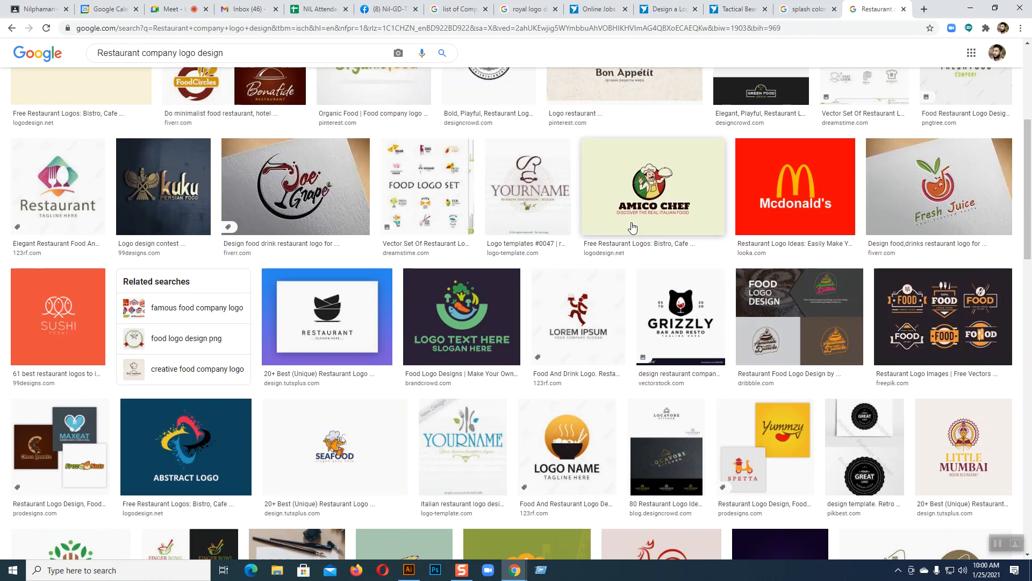
scroll(632, 228, "down", 14)
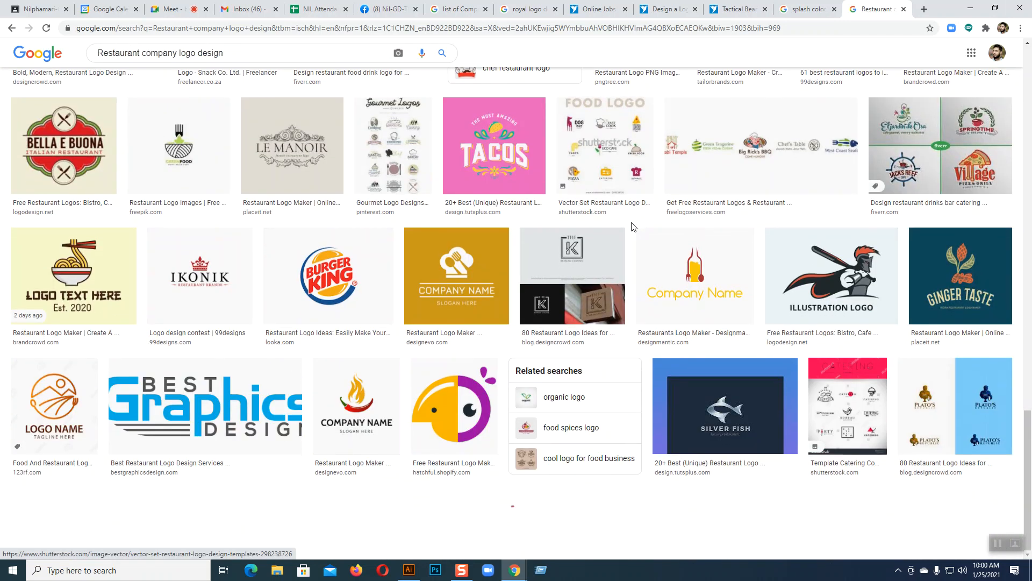
scroll(636, 225, "down", 15)
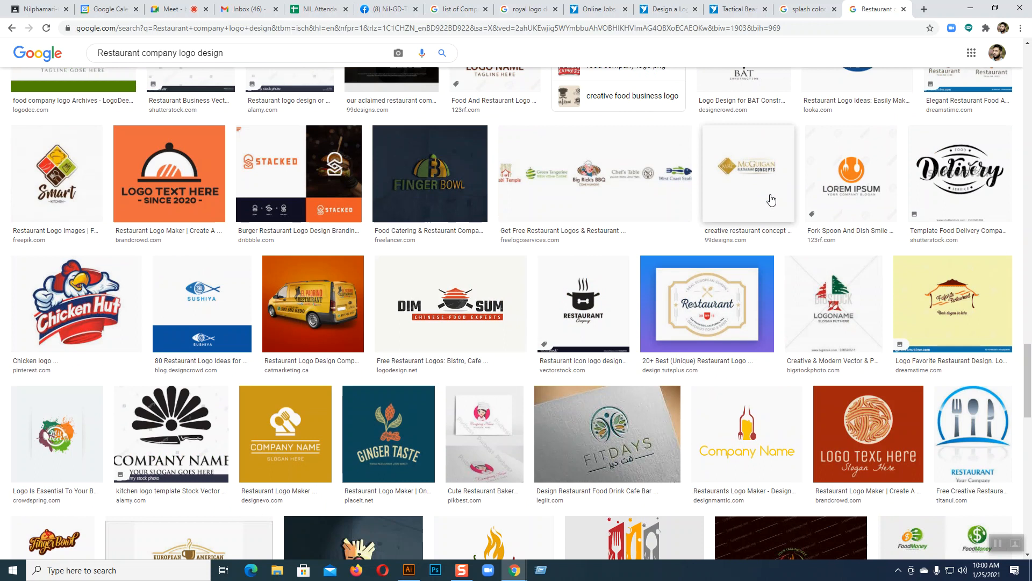
scroll(770, 218, "down", 15)
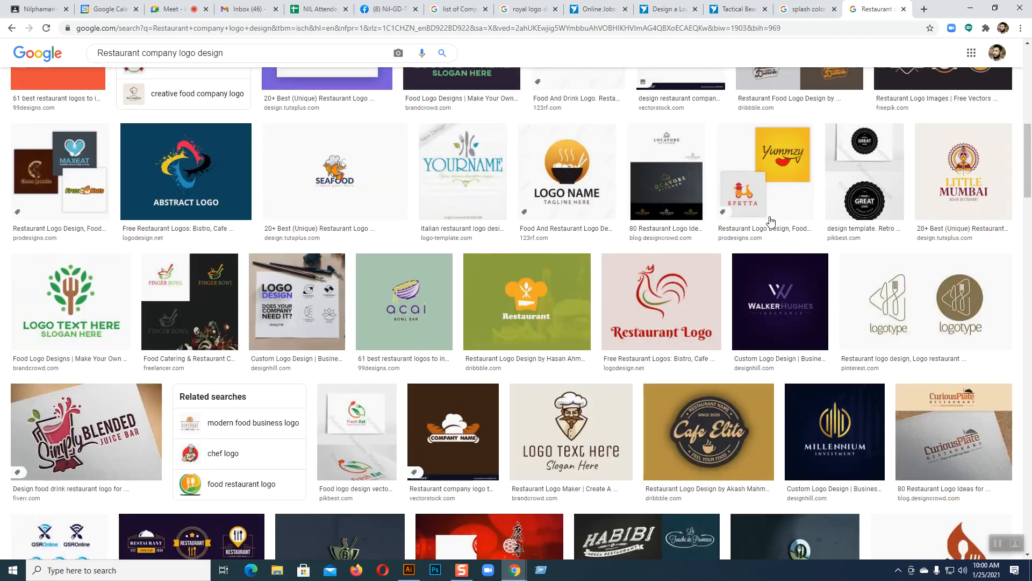
scroll(773, 223, "up", 2)
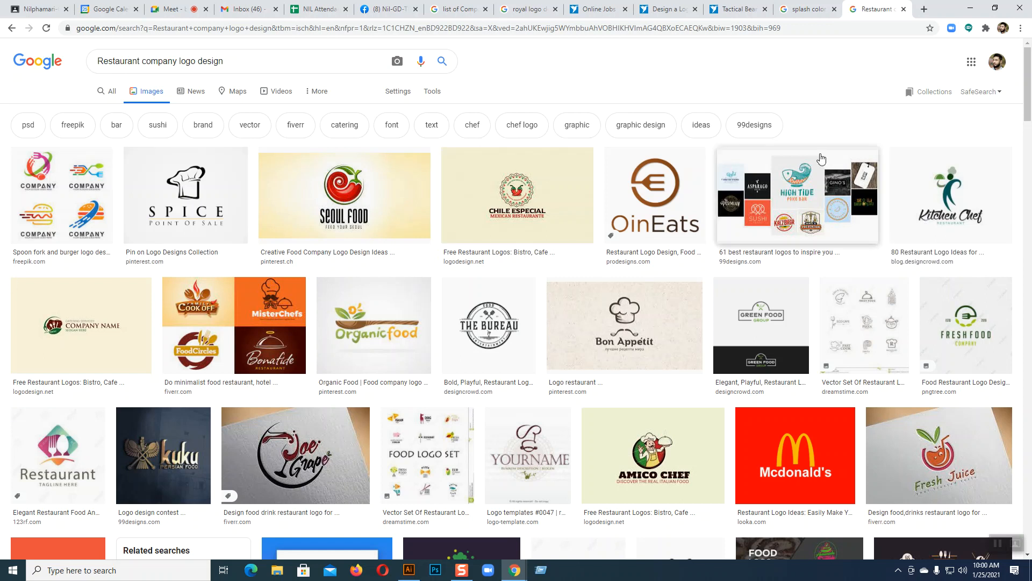
scroll(746, 297, "down", 10)
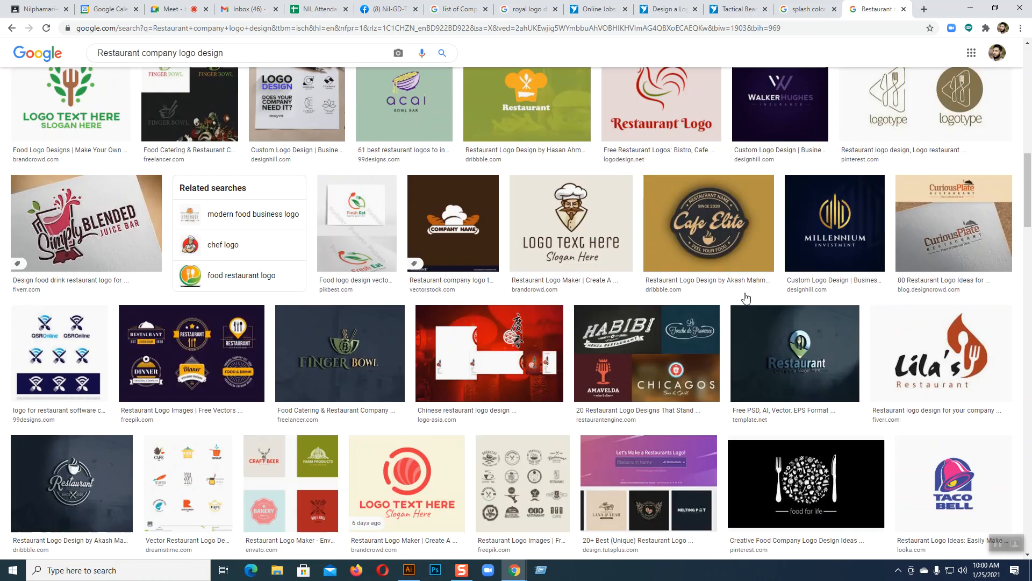
scroll(745, 298, "down", 10)
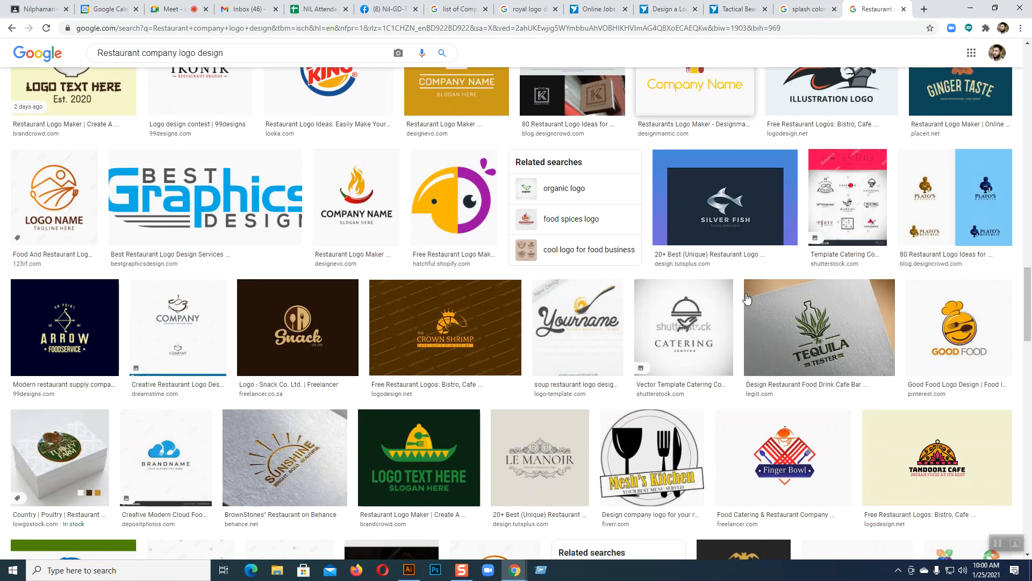
scroll(745, 297, "down", 4)
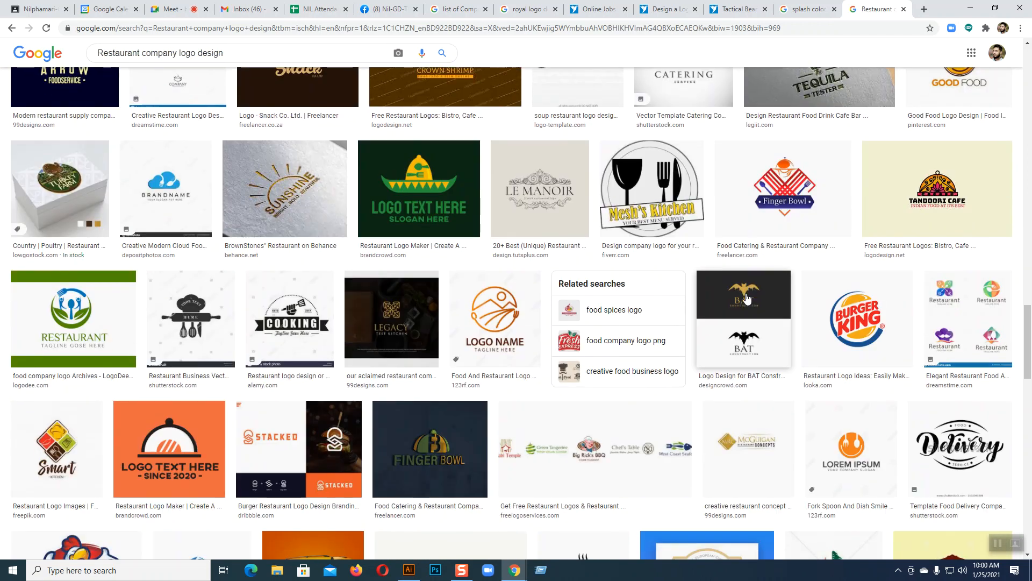
scroll(746, 297, "down", 14)
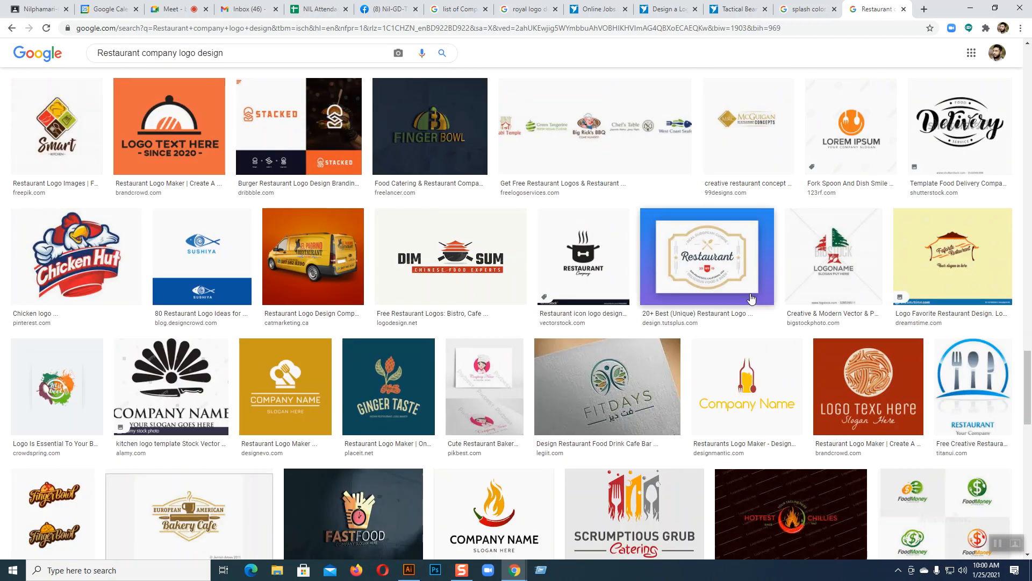
scroll(751, 299, "up", 7)
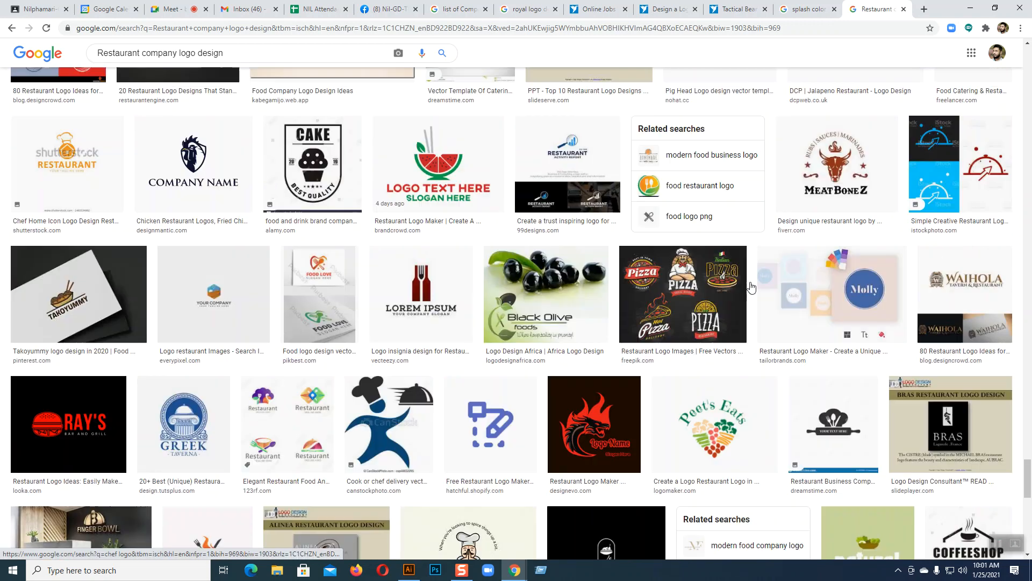
scroll(746, 278, "down", 20)
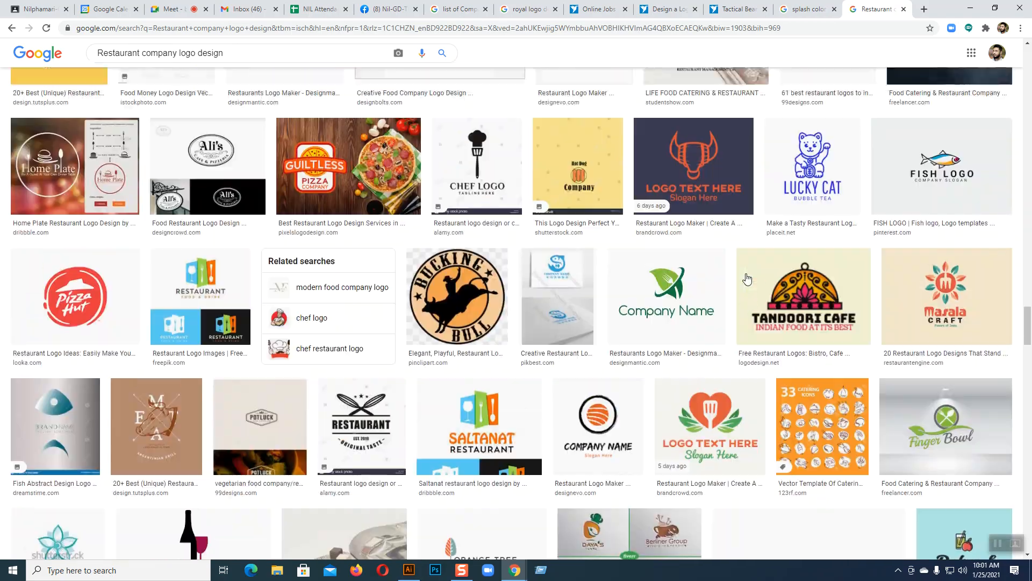
scroll(746, 278, "up", 20)
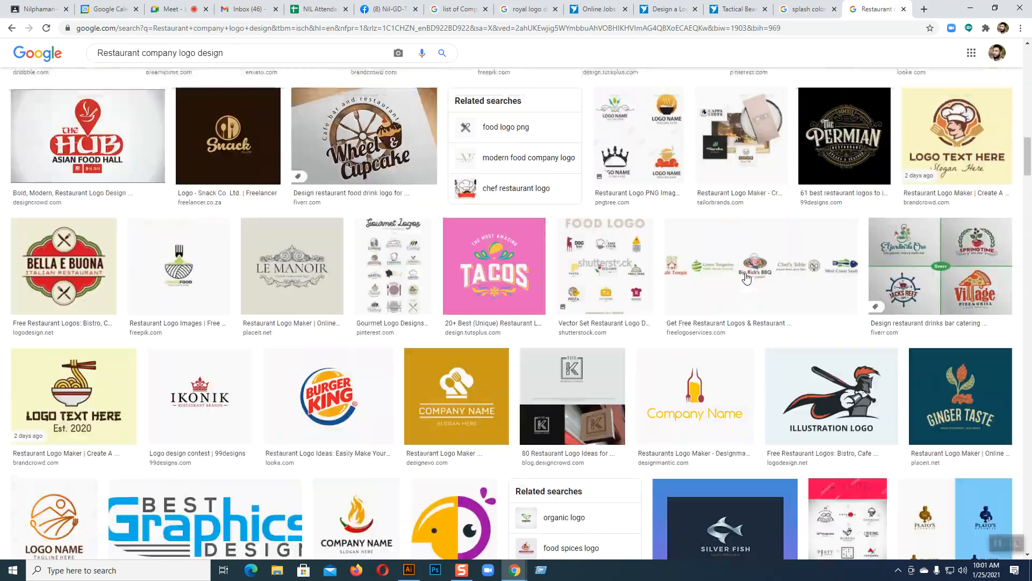
scroll(747, 278, "up", 8)
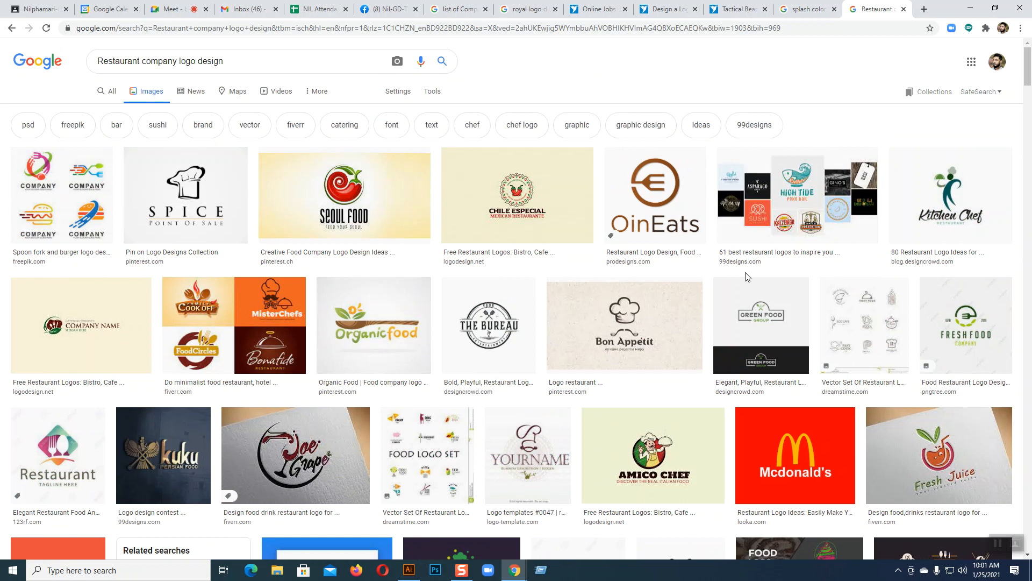
Switch to the Nil-GD-TU-01 Facebook group and review the homework posts up to the American Chesapeake Club logo, checking who posted it
left_click(389, 9)
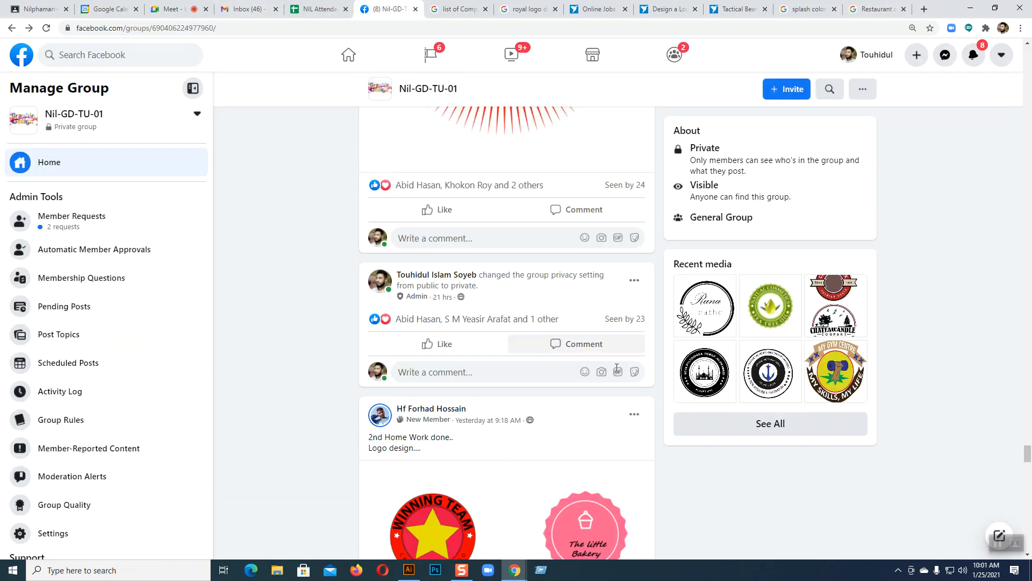
scroll(590, 405, "up", 12)
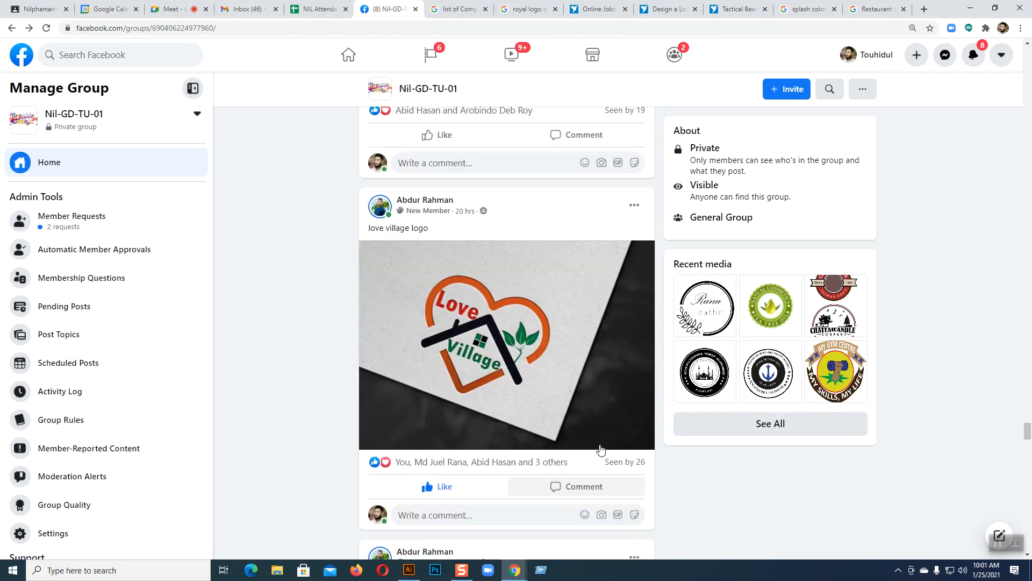
scroll(601, 449, "up", 2)
scroll(574, 442, "up", 4)
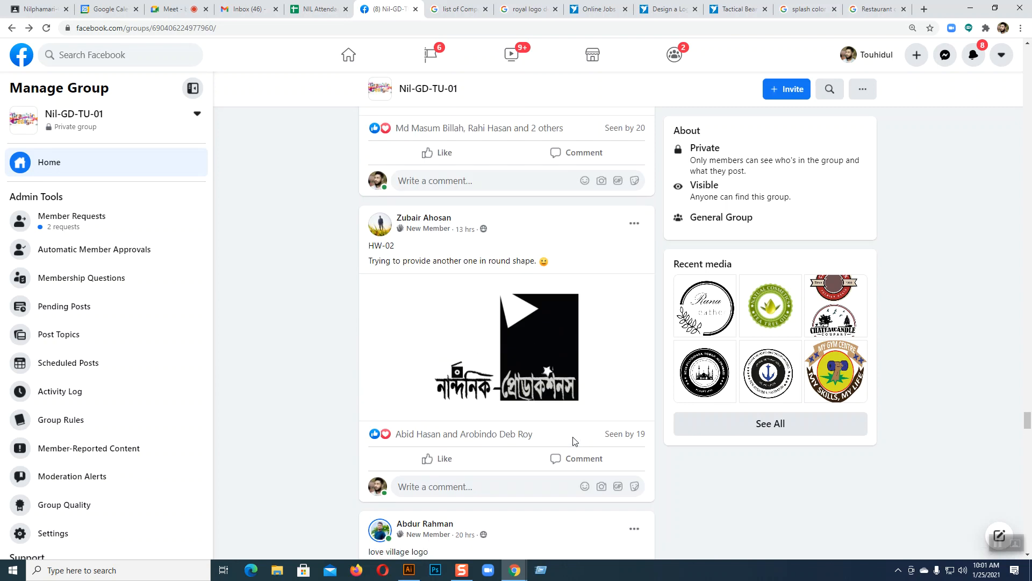
scroll(574, 441, "up", 4)
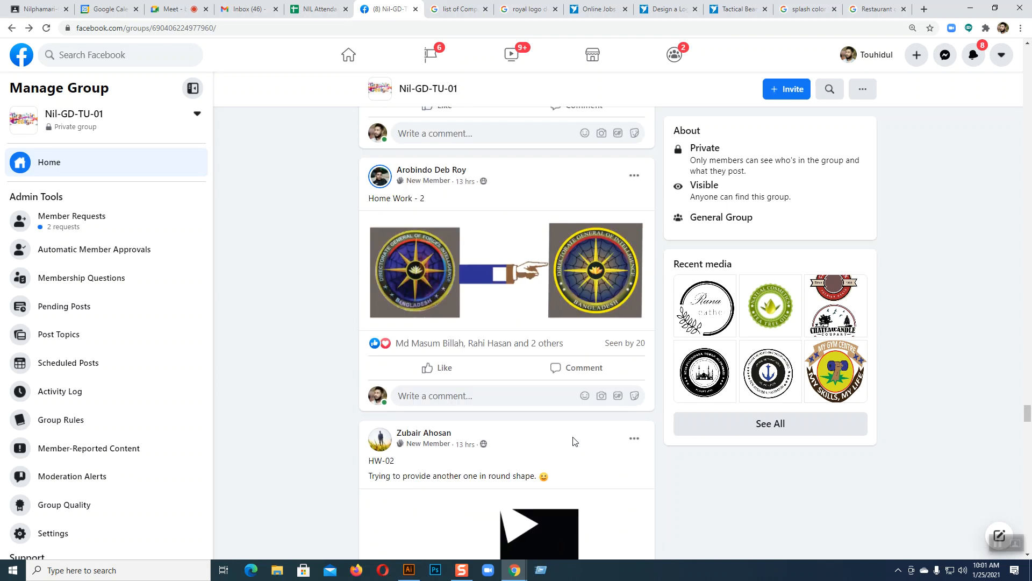
scroll(574, 441, "up", 4)
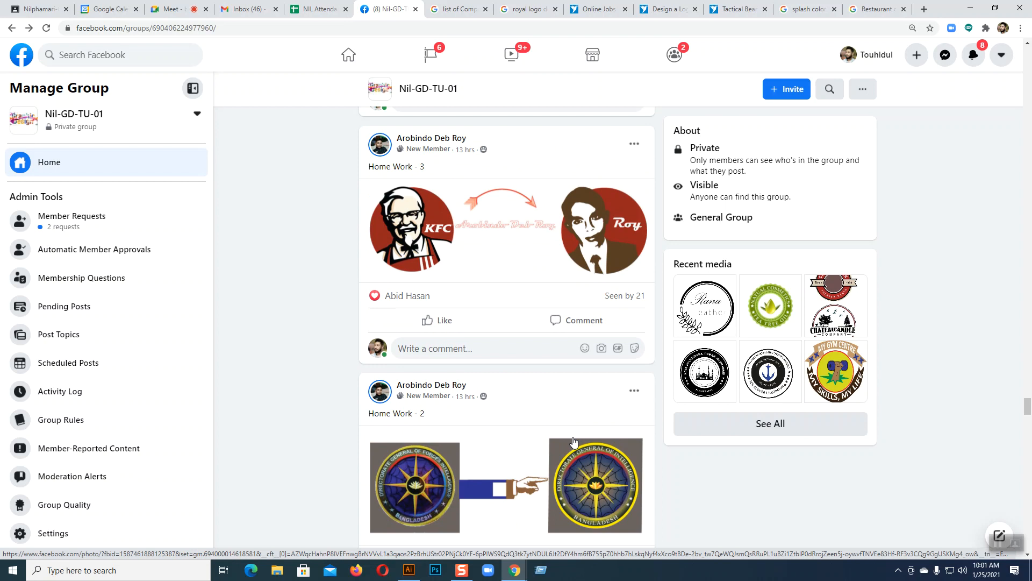
scroll(573, 441, "up", 1)
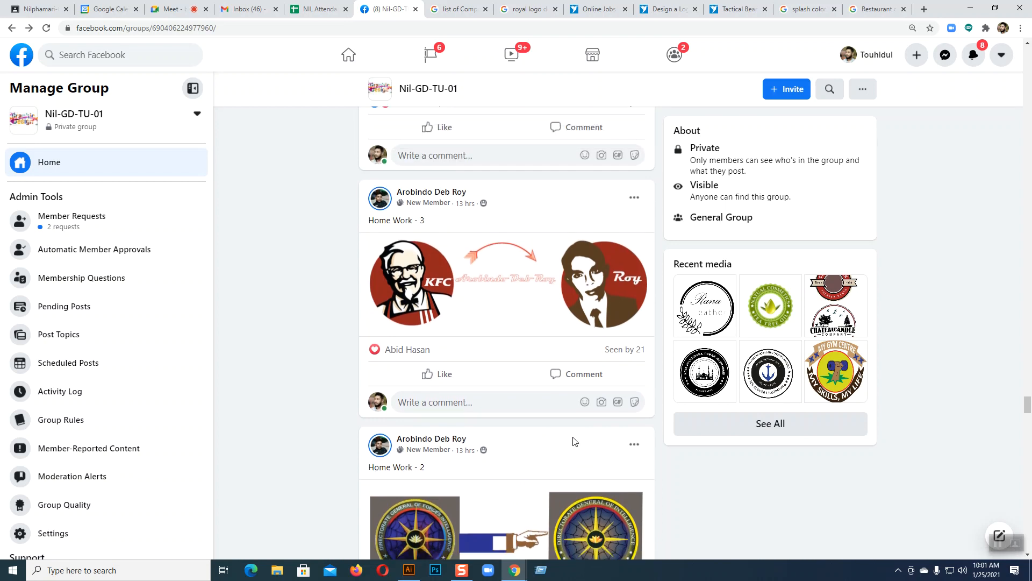
scroll(574, 441, "up", 3)
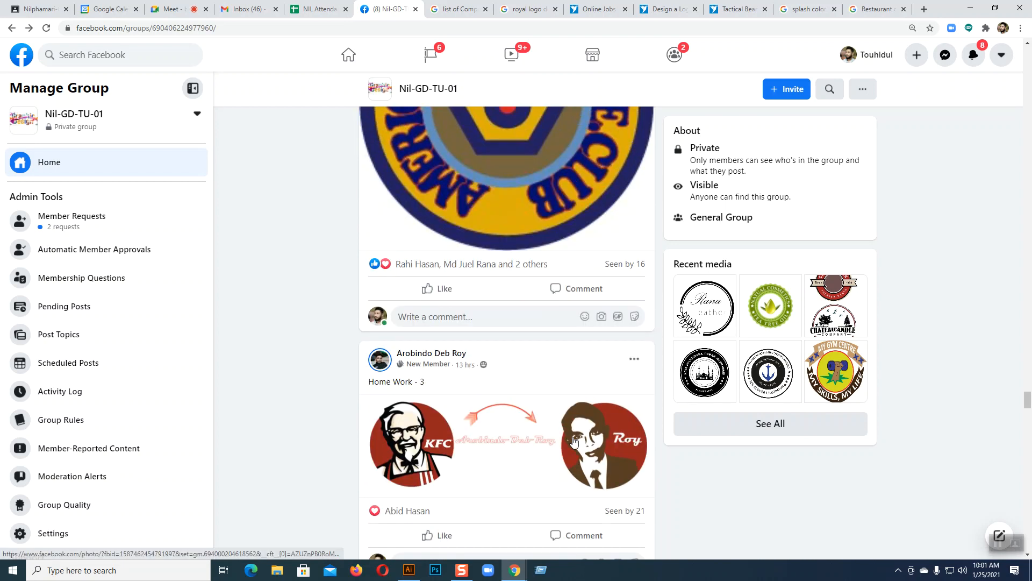
scroll(573, 441, "up", 6)
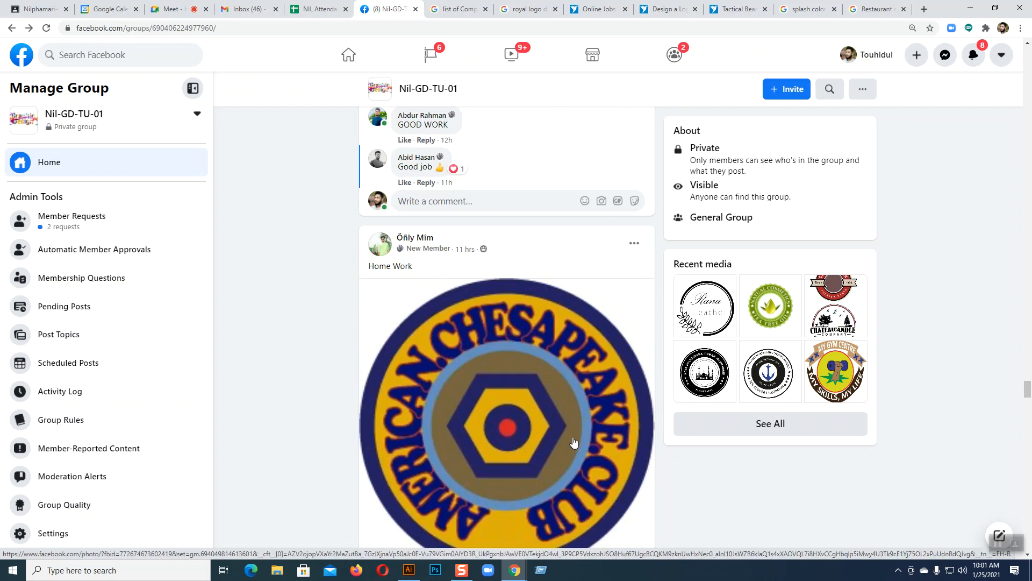
scroll(574, 442, "down", 2)
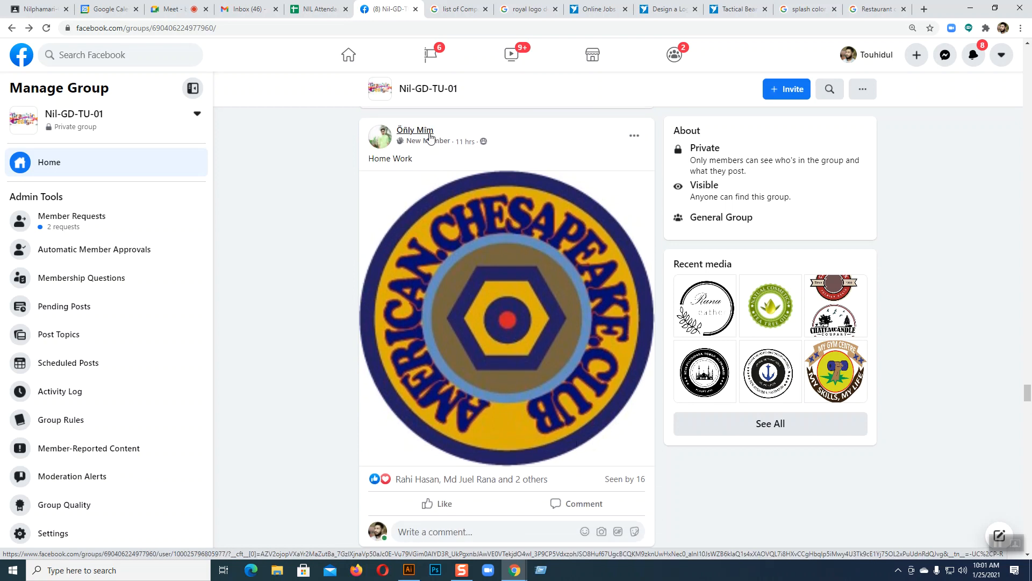
mouse_move(421, 134)
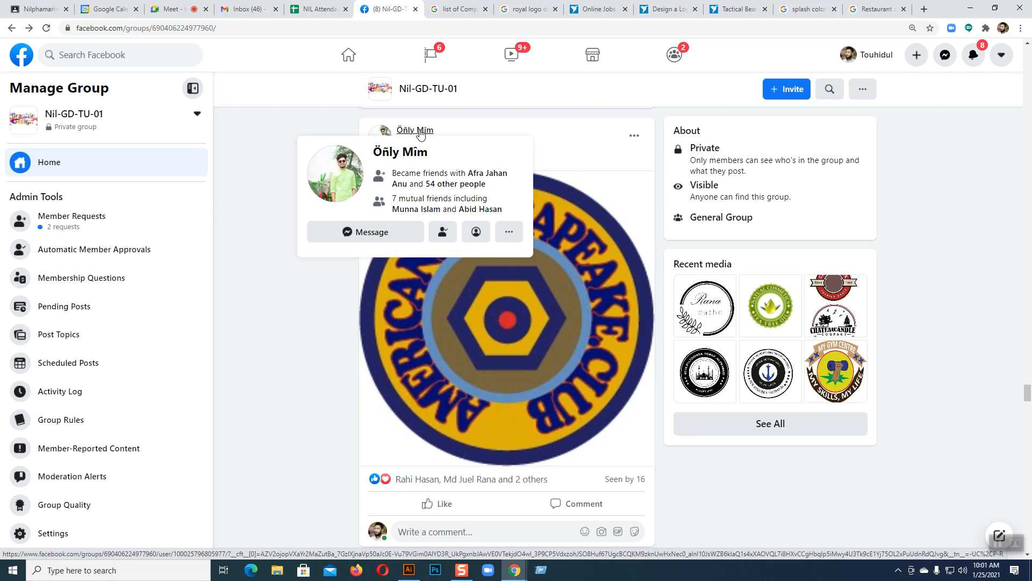
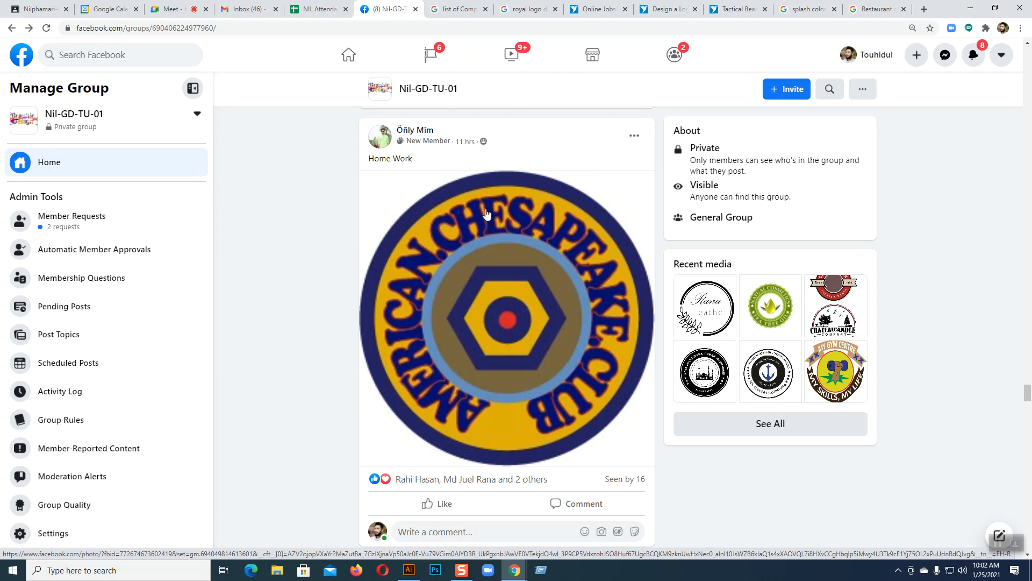
Look back through the students' homework logo posts from the American Chesapeake Club logo up to the group's cover
scroll(482, 269, "up", 15)
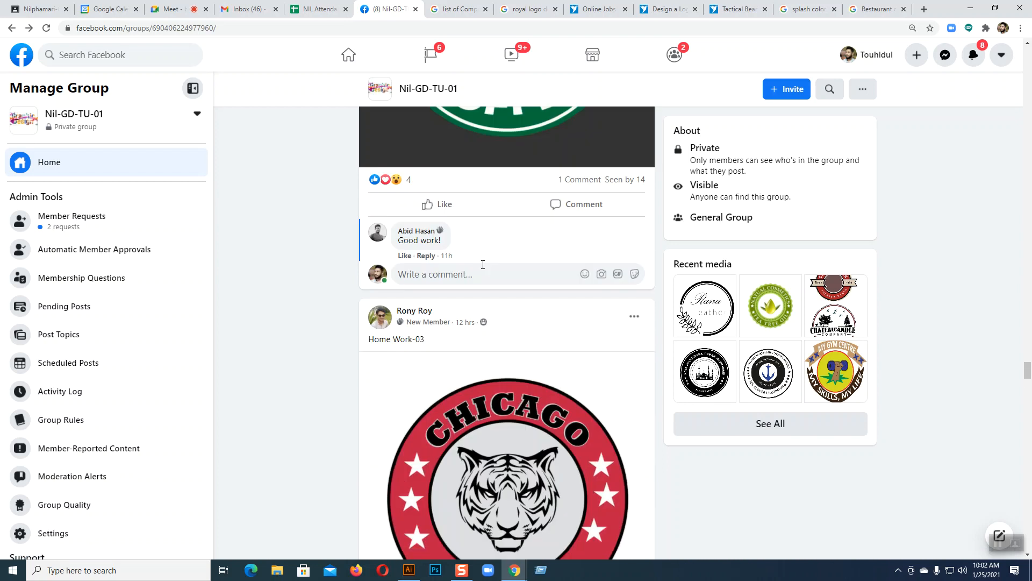
scroll(482, 264, "up", 20)
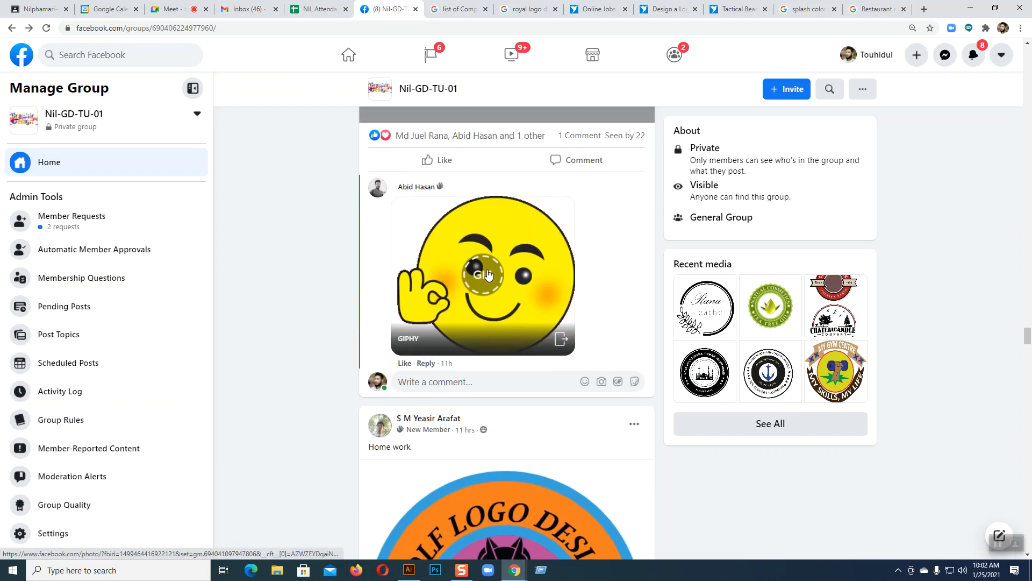
scroll(488, 274, "up", 20)
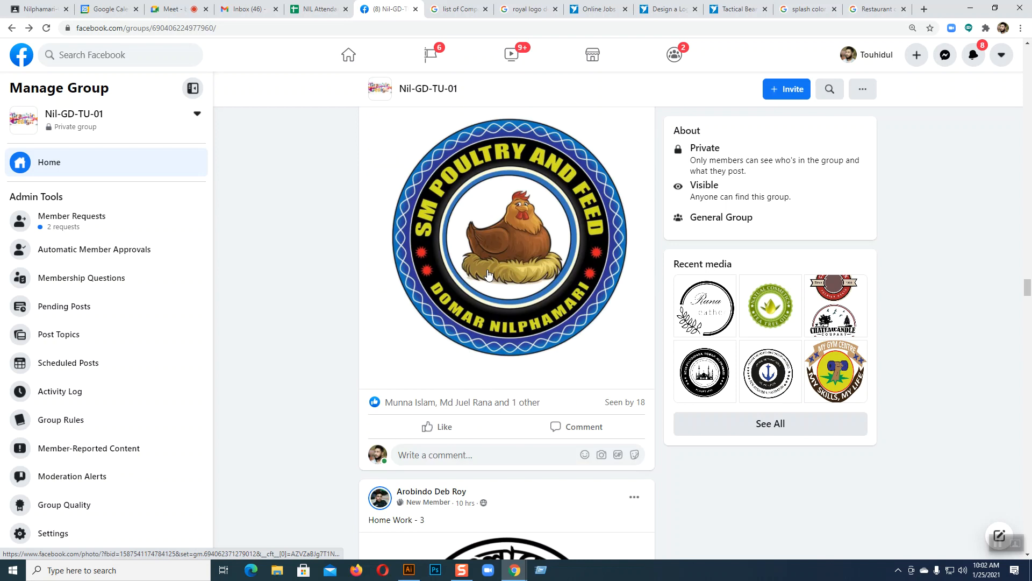
scroll(488, 274, "down", 13)
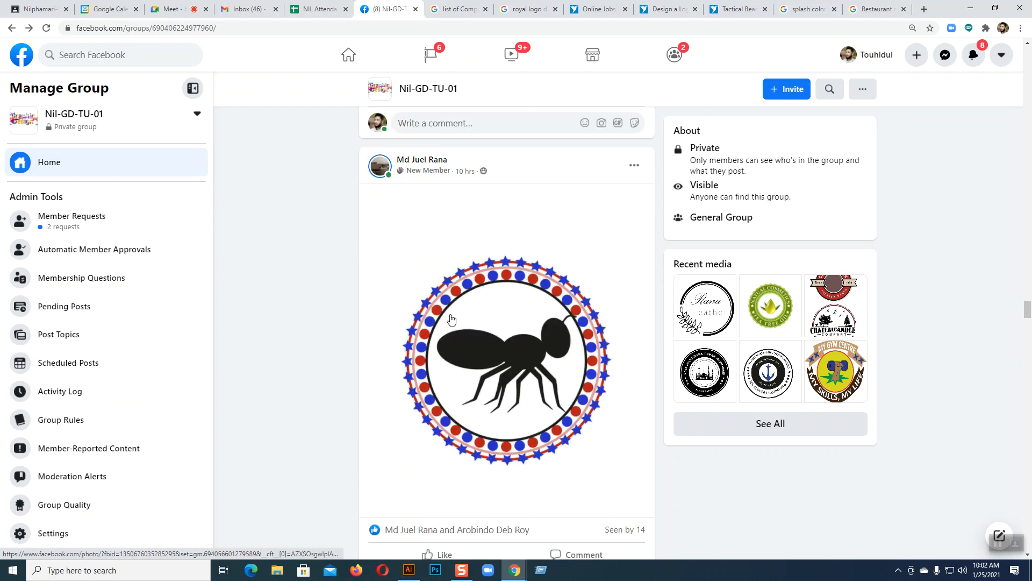
scroll(519, 316, "up", 20)
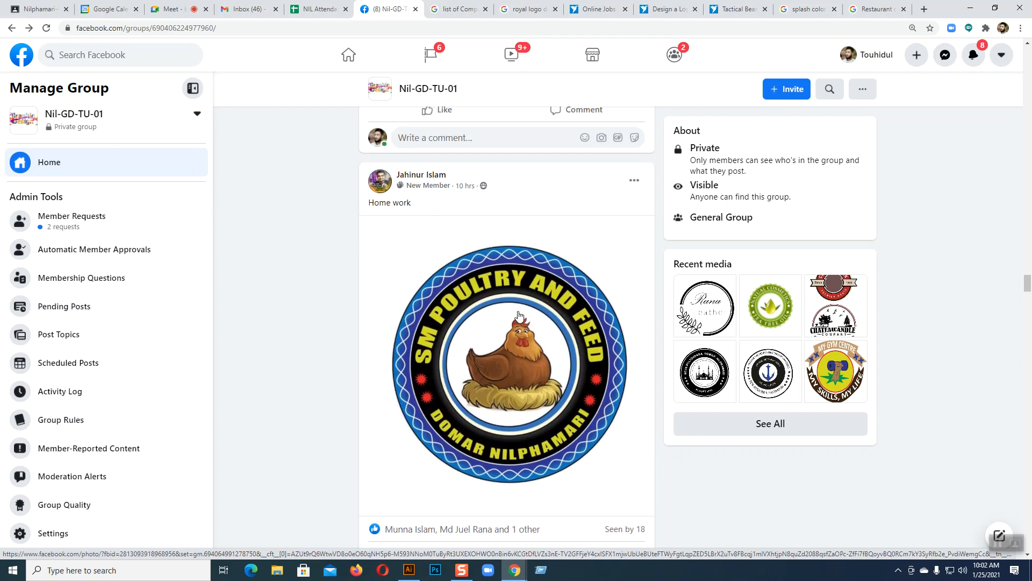
scroll(519, 316, "up", 6)
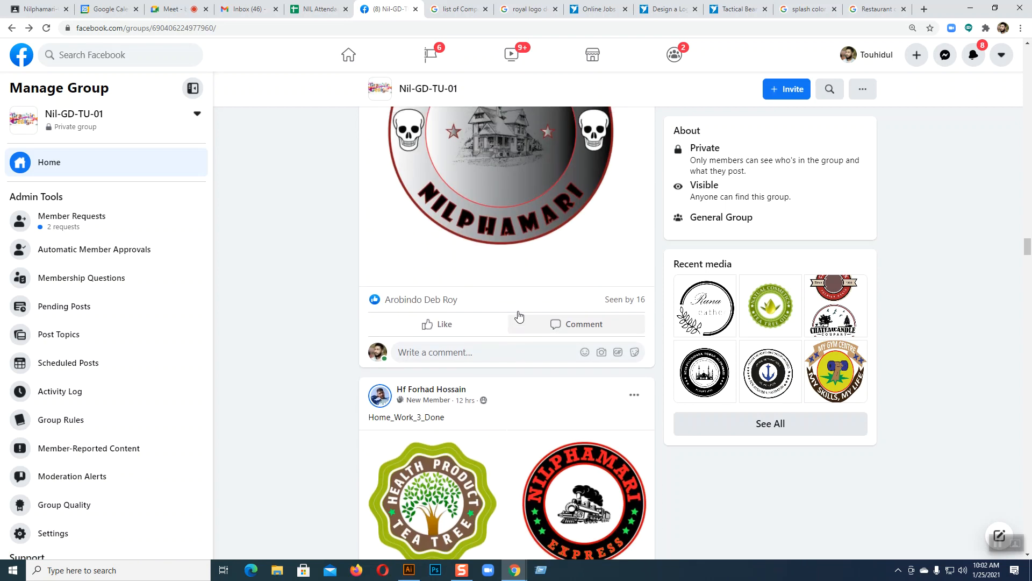
scroll(519, 316, "up", 4)
scroll(540, 333, "up", 12)
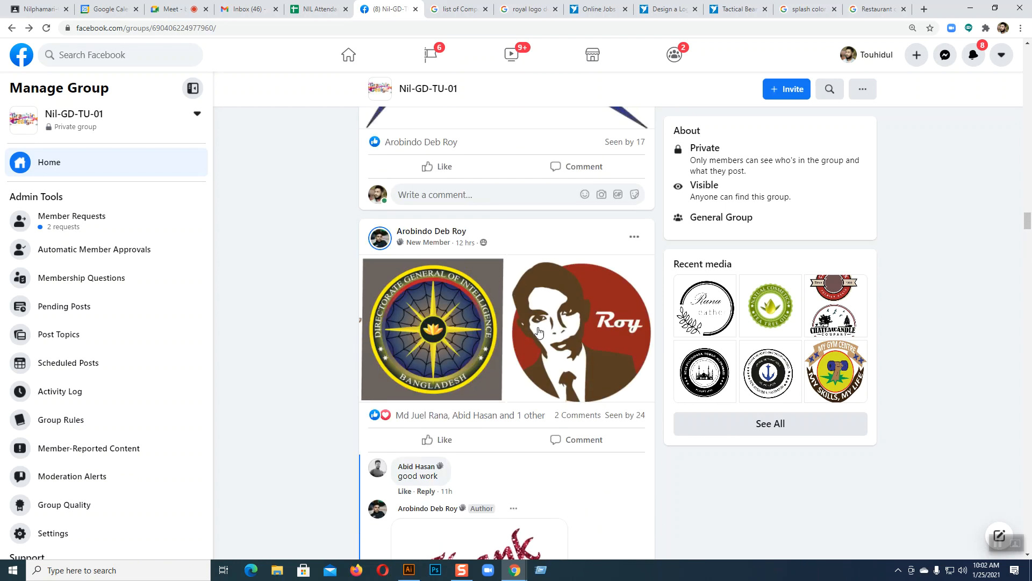
scroll(519, 345, "up", 12)
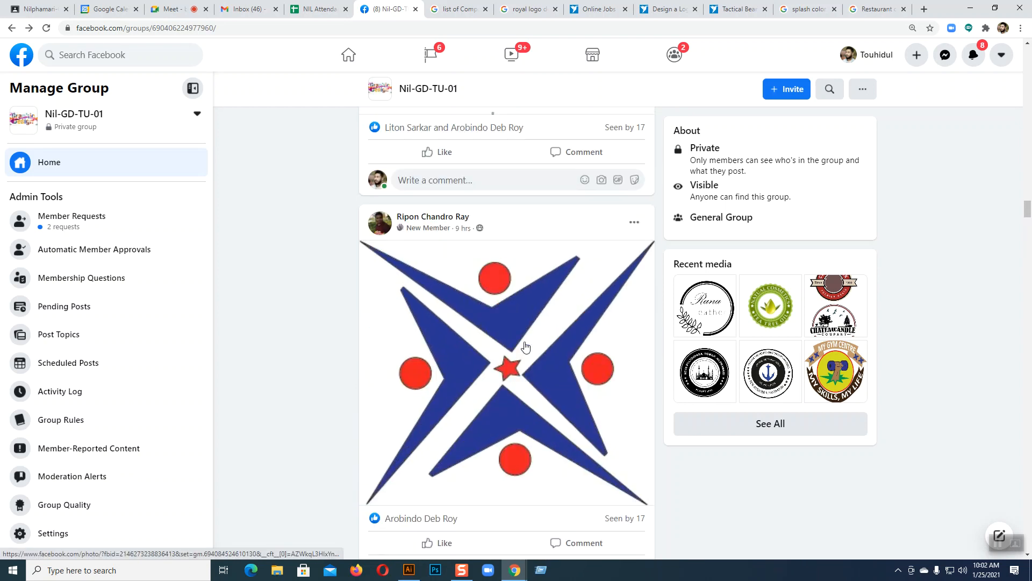
scroll(526, 346, "up", 15)
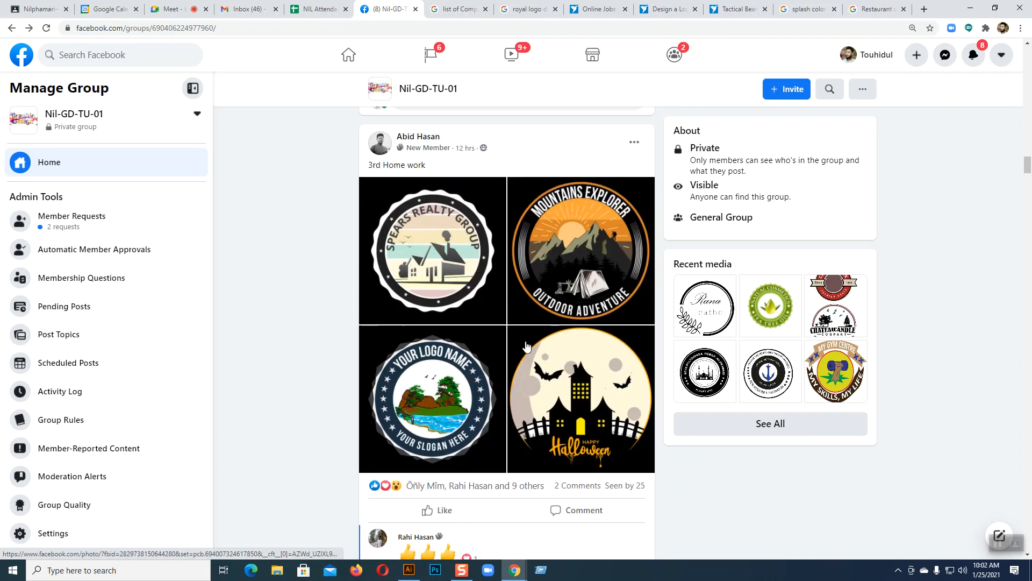
scroll(526, 346, "up", 7)
scroll(527, 346, "up", 15)
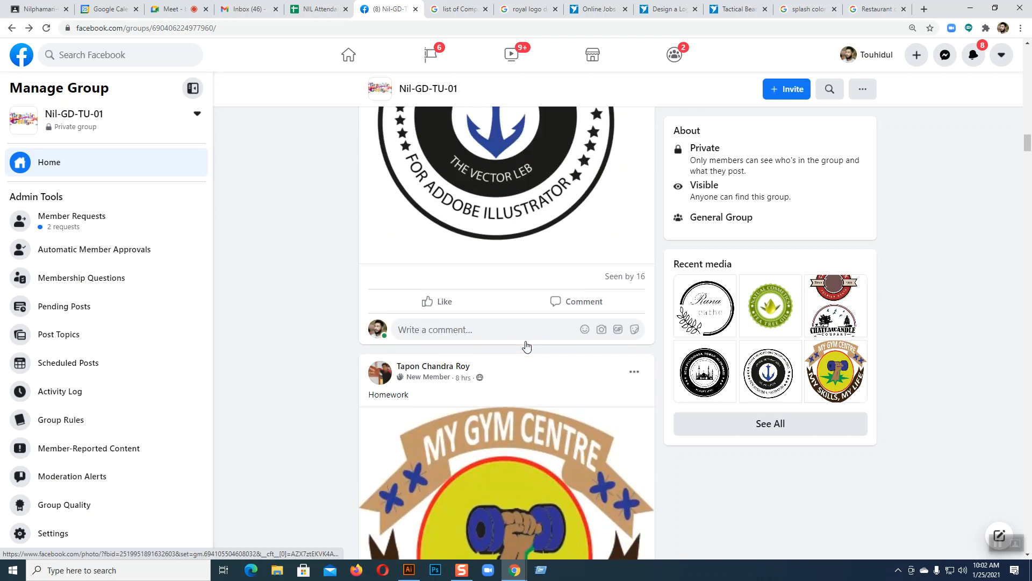
scroll(526, 346, "up", 10)
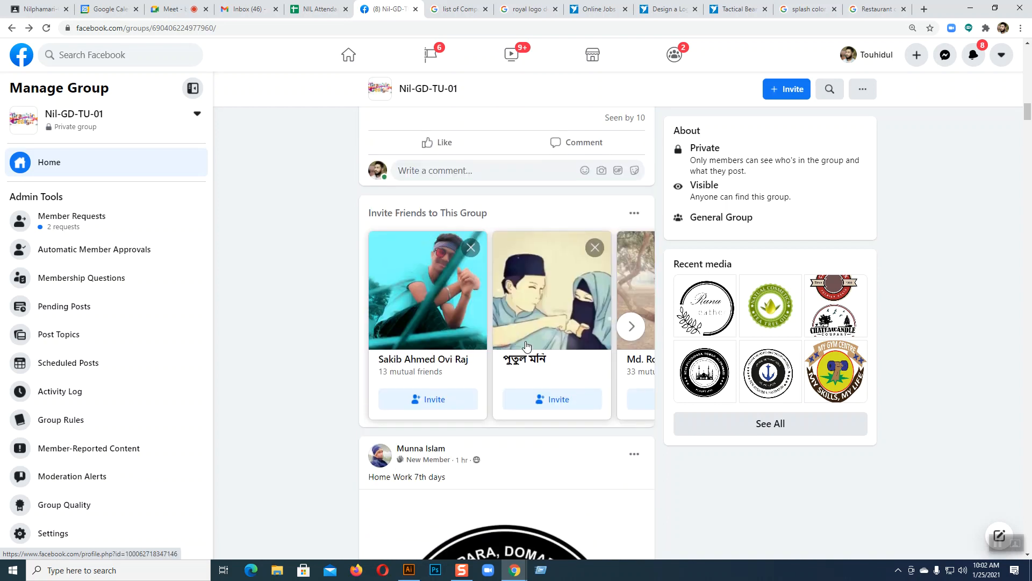
scroll(526, 346, "up", 7)
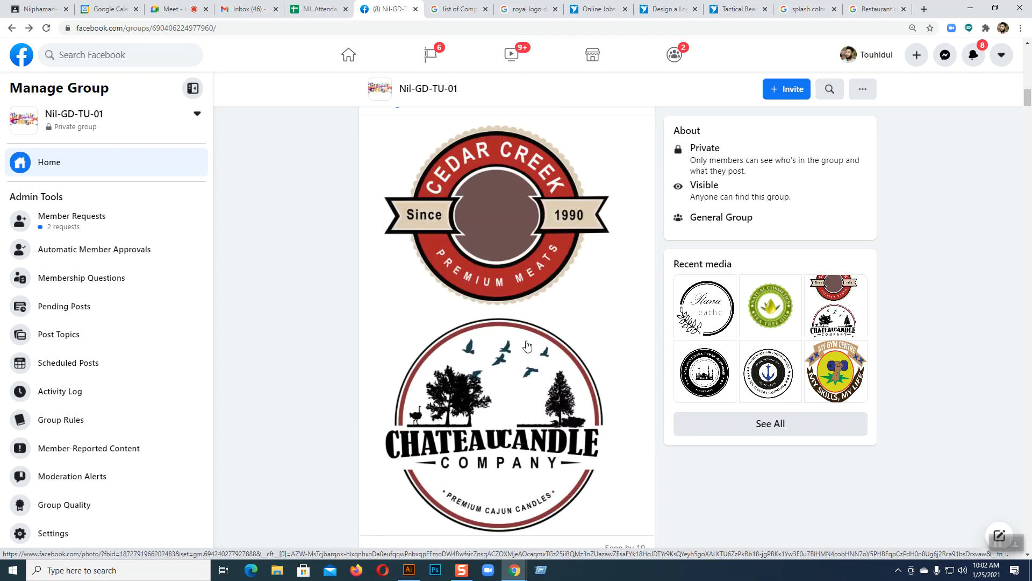
scroll(527, 346, "up", 4)
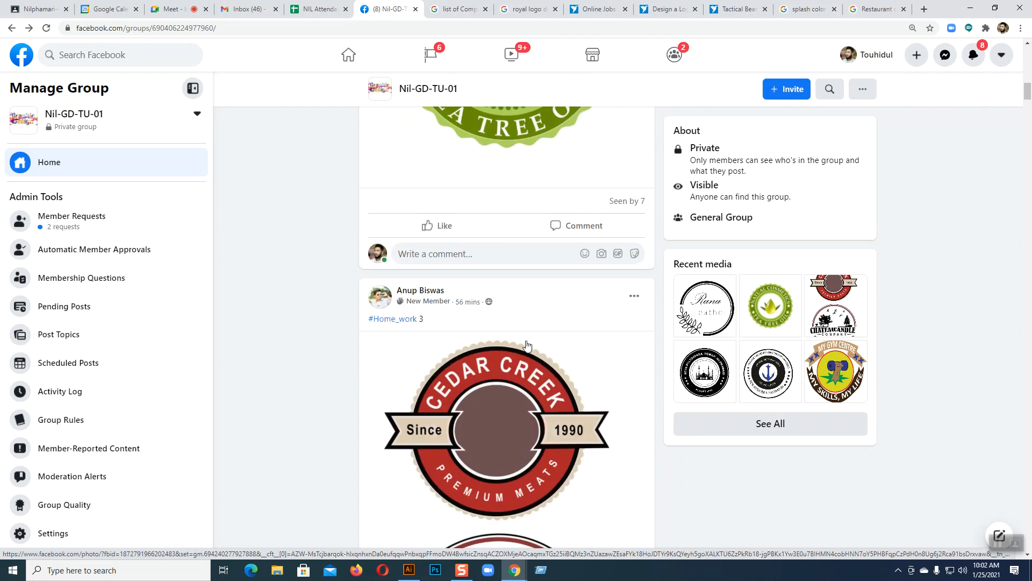
scroll(527, 345, "up", 13)
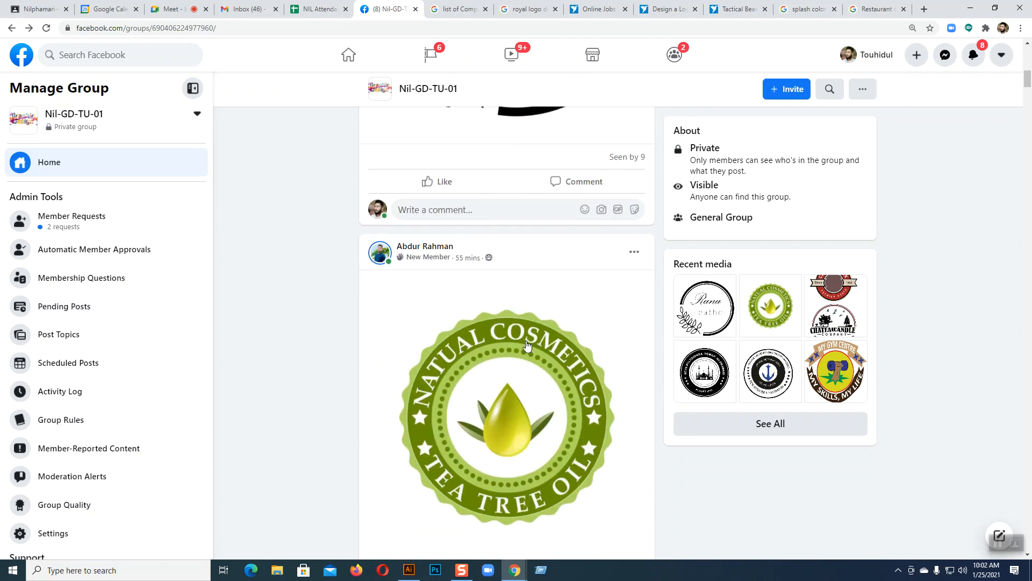
scroll(525, 345, "up", 7)
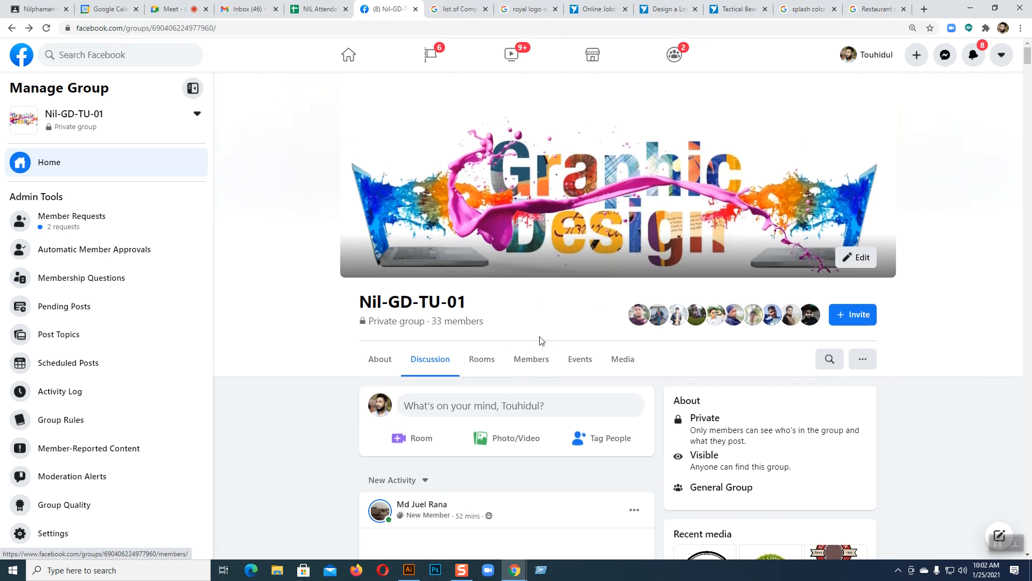
Review the newest homework posts again, from the Chateau Candle Company logo down to the blue star design with red circles
scroll(541, 341, "down", 6)
scroll(541, 340, "down", 20)
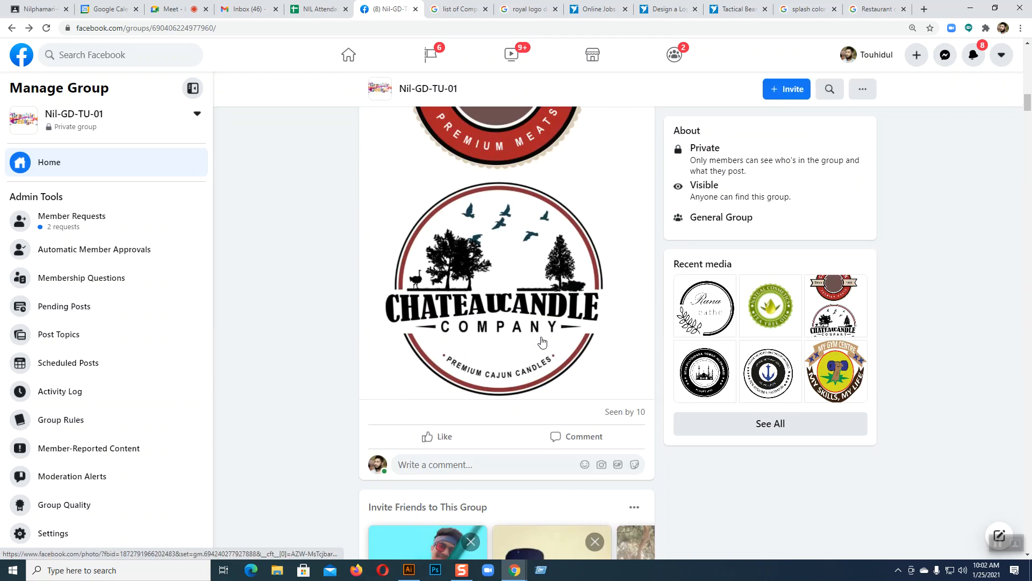
scroll(538, 341, "down", 15)
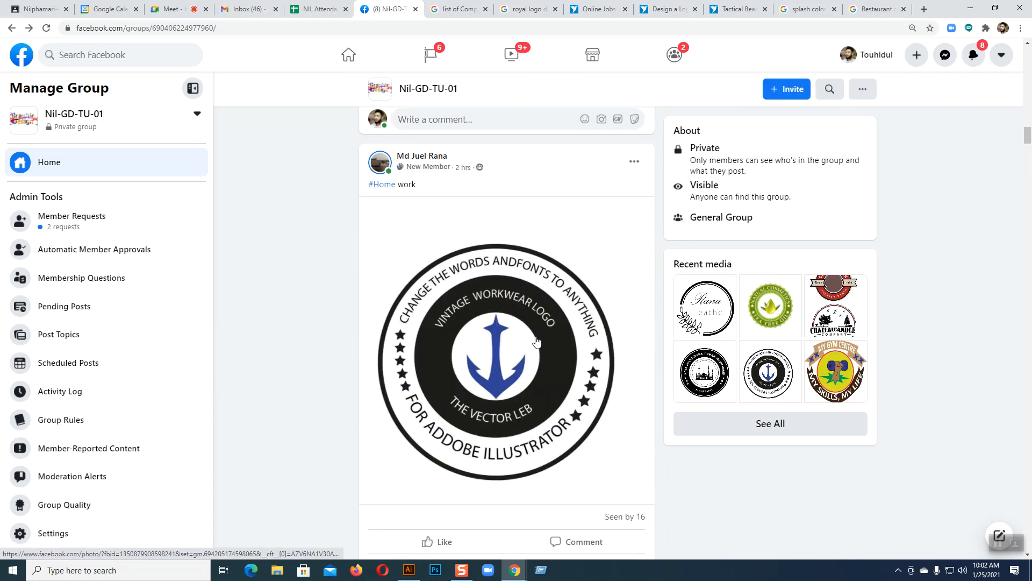
scroll(536, 340, "down", 20)
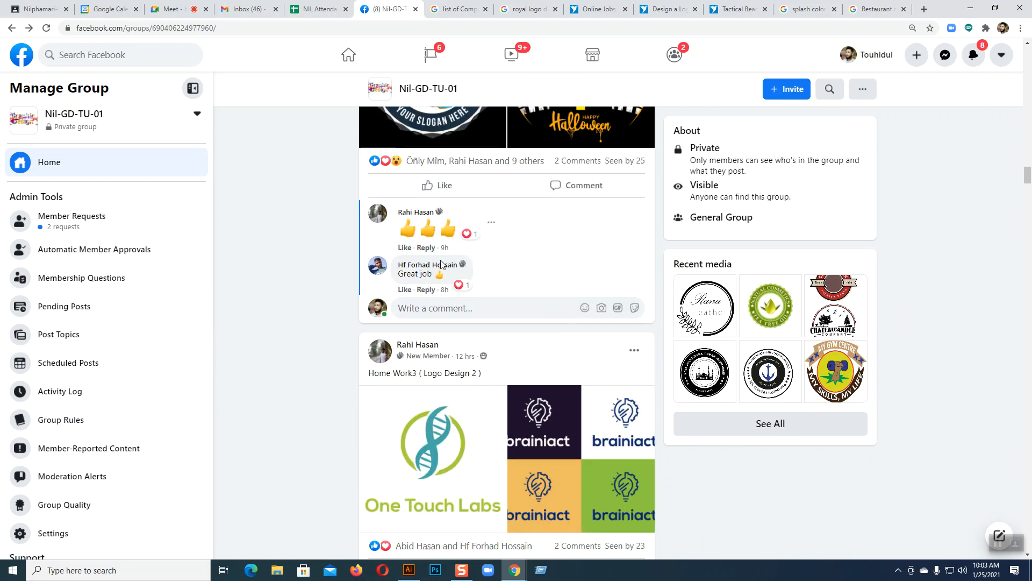
scroll(456, 300, "down", 6)
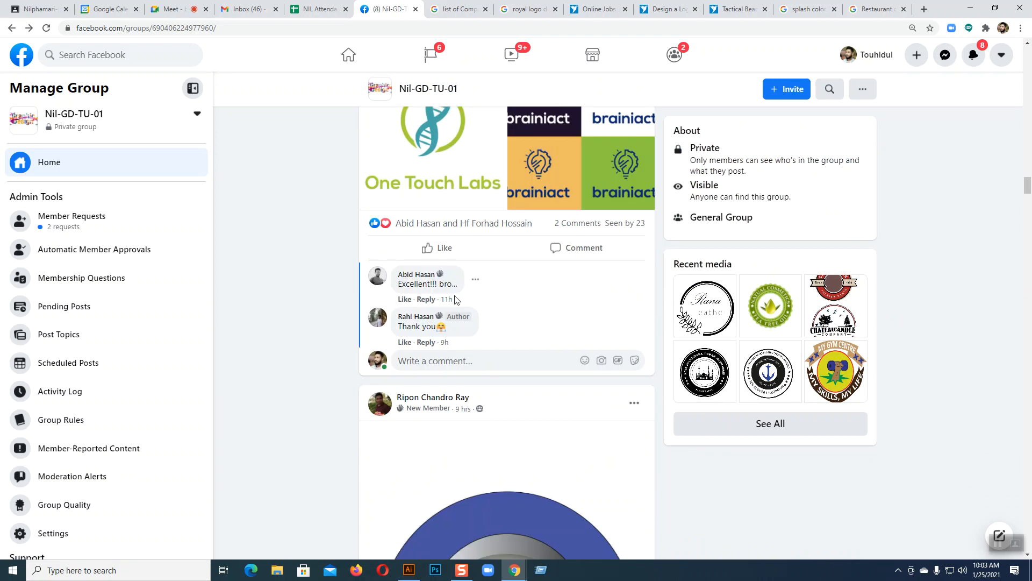
scroll(517, 311, "down", 10)
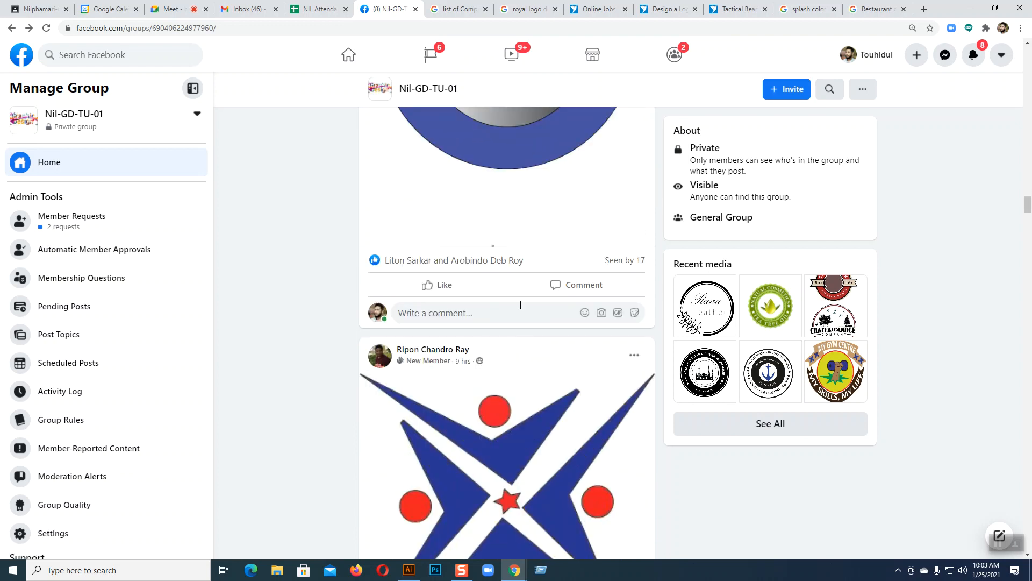
scroll(522, 272, "down", 1)
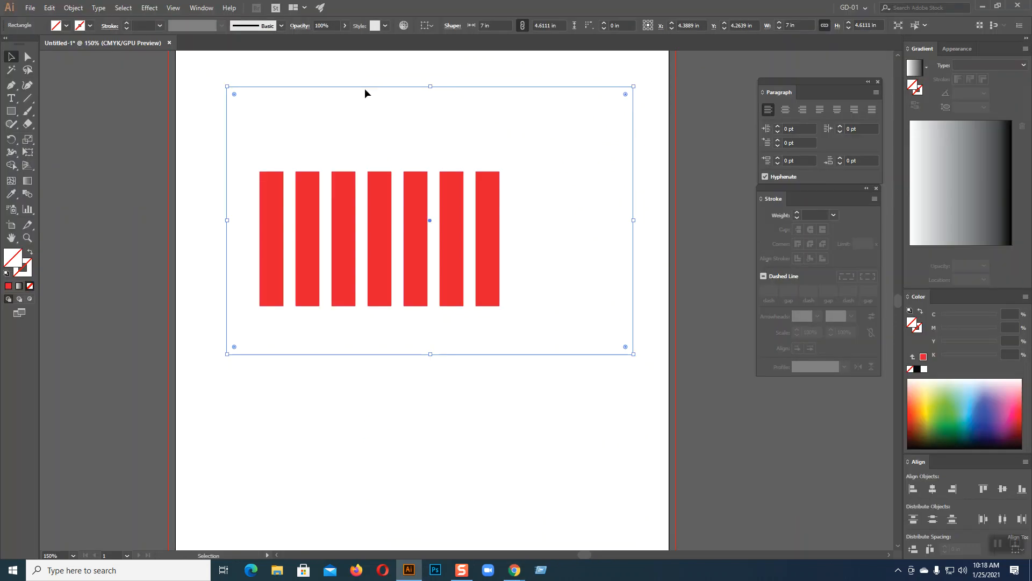
Delete the unfilled rectangle around the red bars and draw a diagonal line from the first bar's left edge to the fourth bar's bottom centre
key("Delete")
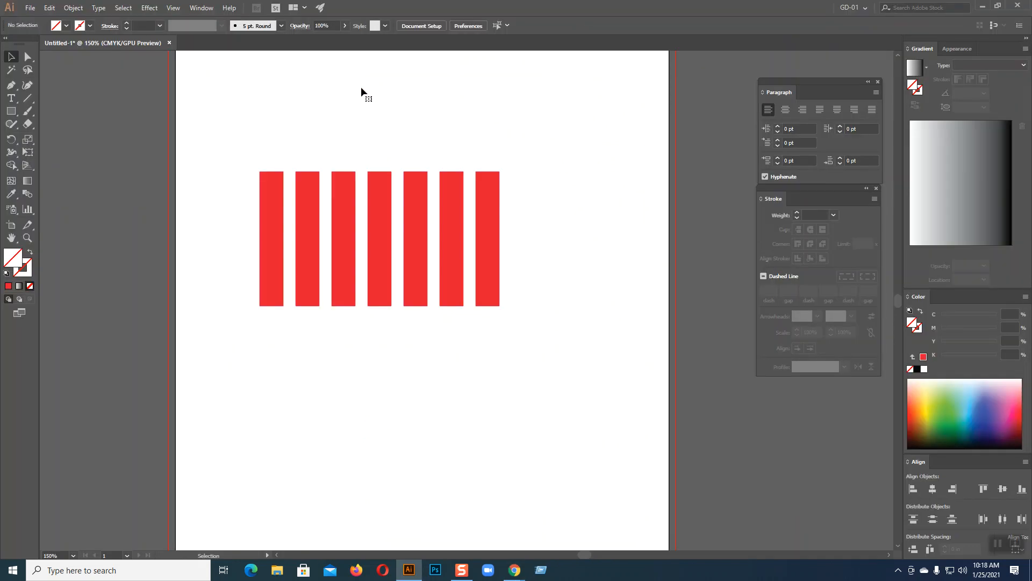
left_click(29, 98)
left_click_drag(260, 201, 380, 306)
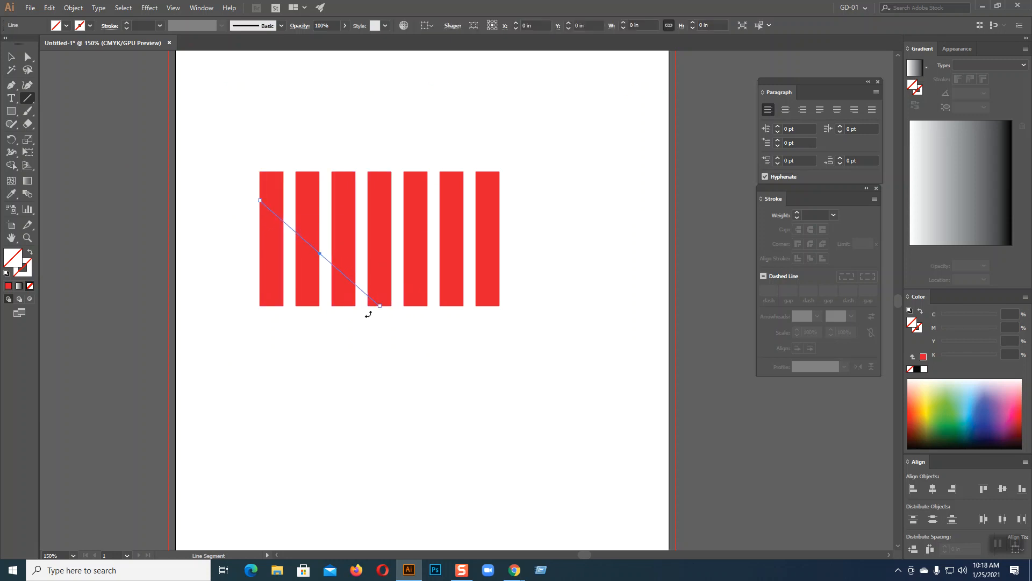
Bend the diagonal line into an S-curve with the Curvature tool, pulling its upper part down and its lower part up
left_click(27, 88)
key("ctrl+plus")
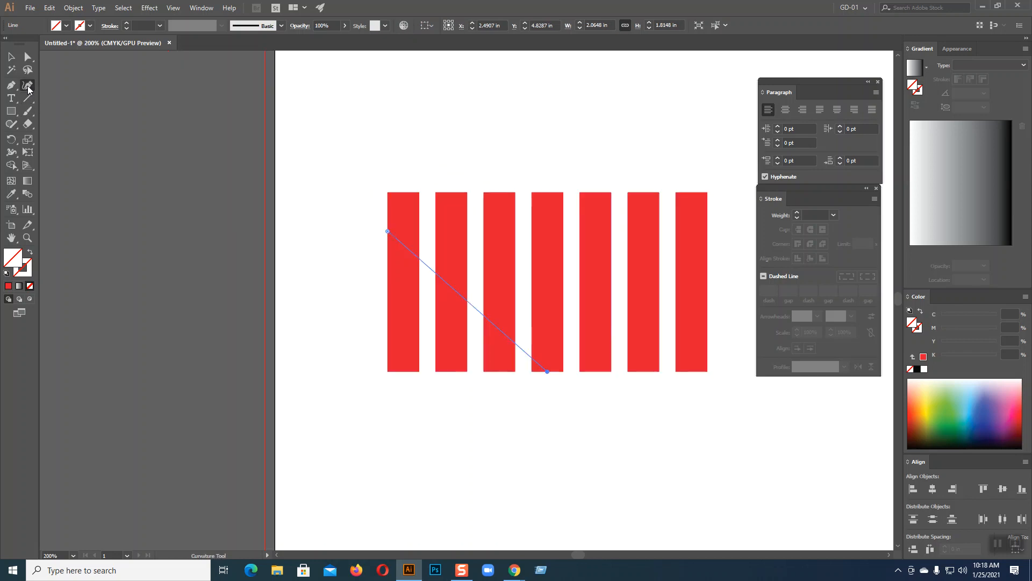
left_click_drag(425, 261, 408, 286)
left_click_drag(481, 363, 514, 335)
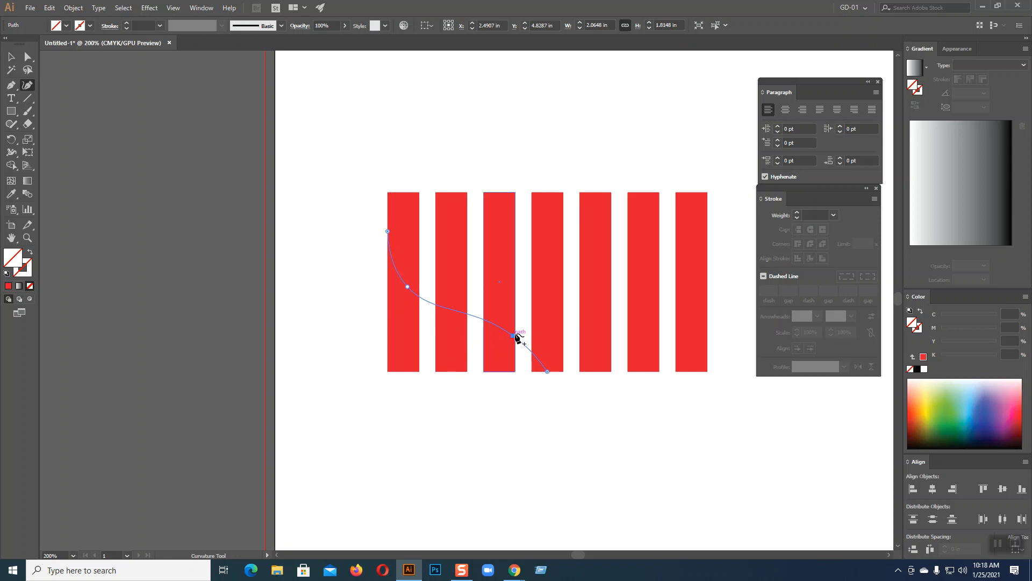
Shift the curve slightly with Direct Selection so that its lower end extends just below the fourth bar's bottom edge
left_click(12, 57)
left_click(26, 57)
key("ctrl+plus")
key("ctrl+plus")
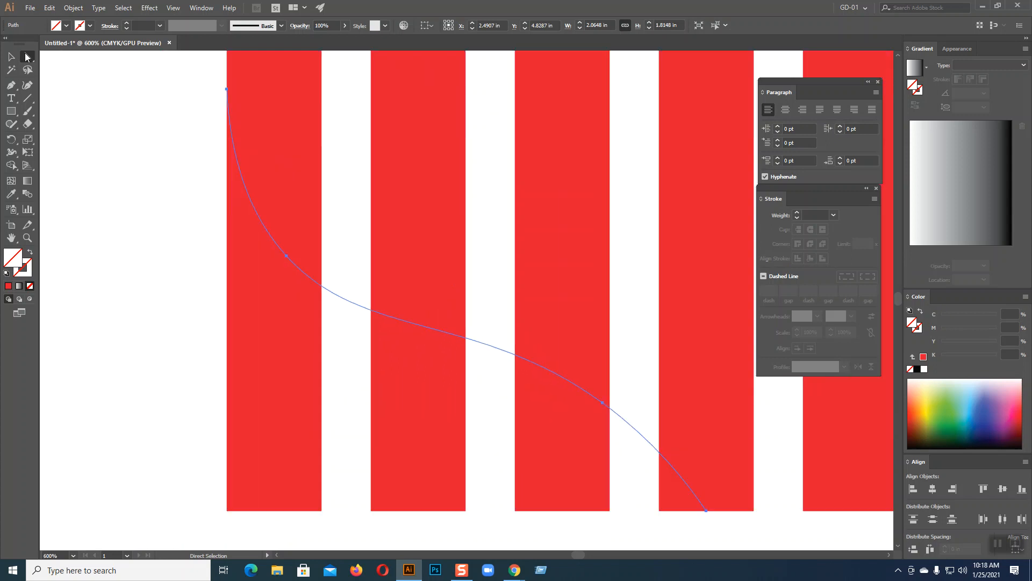
left_click_drag(226, 89, 221, 92)
left_click_drag(437, 267, 184, 107)
left_click_drag(446, 350, 462, 362)
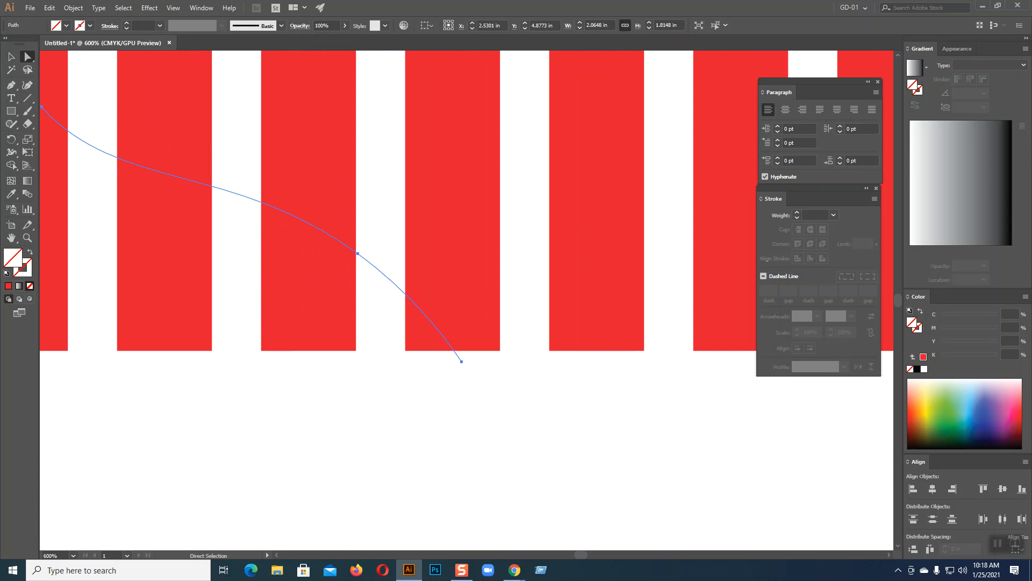
Move the curve's upper endpoint just outside the first bar's left edge and nudge its second anchor point slightly left and down
left_click(12, 57)
key("ctrl+minus")
key("ctrl+minus")
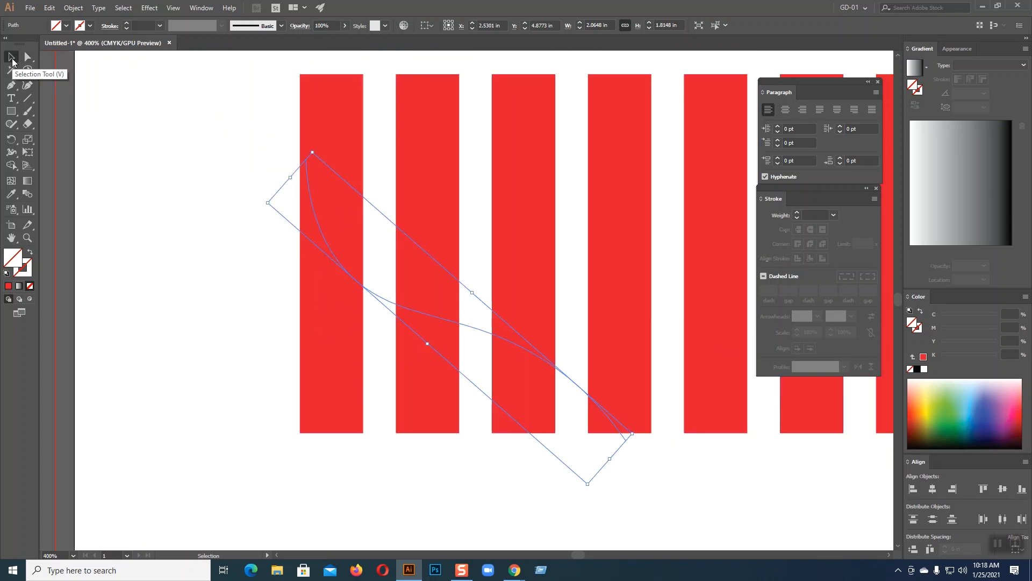
left_click_drag(377, 234, 245, 193)
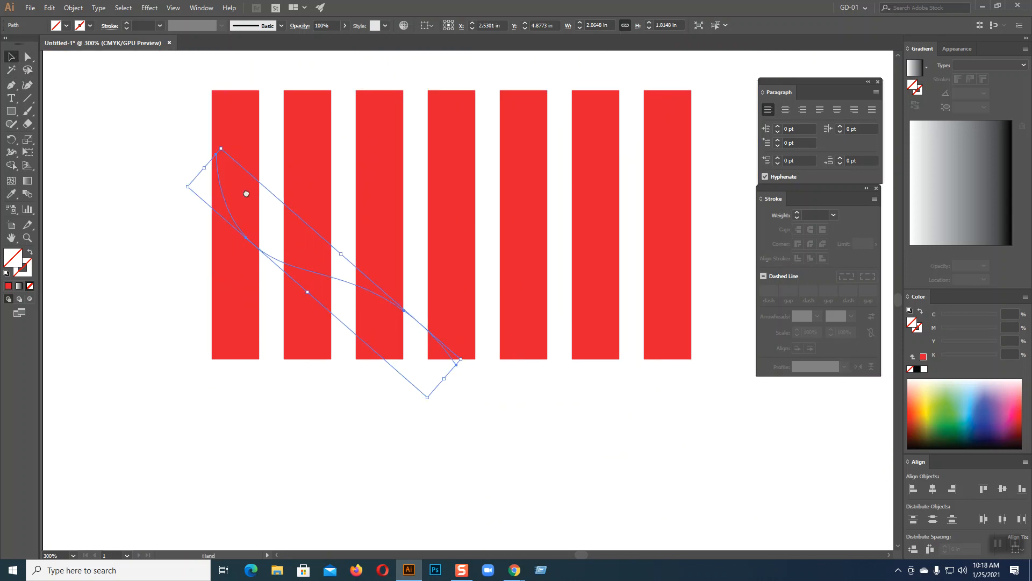
left_click(76, 85)
left_click(27, 56)
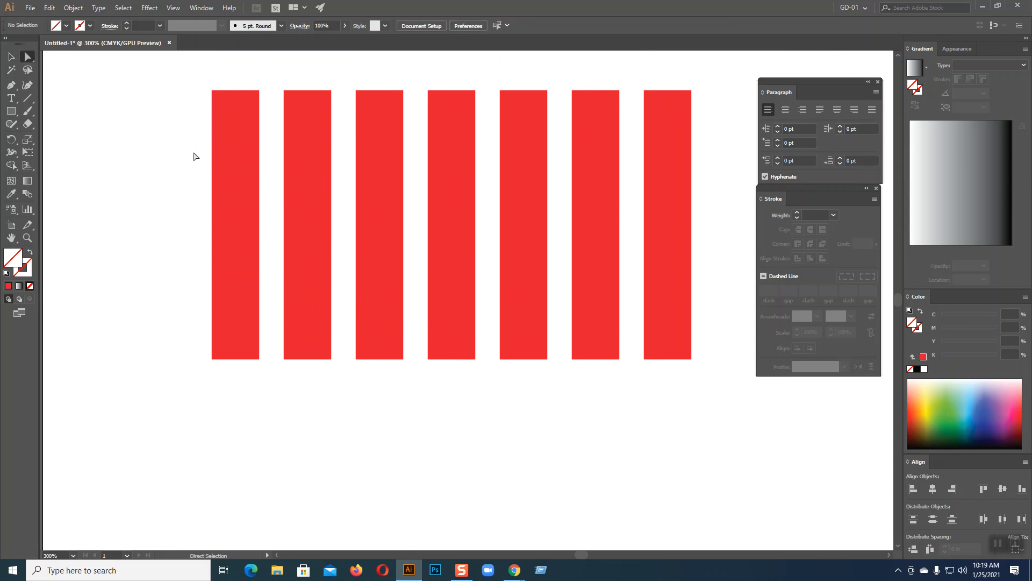
left_click(216, 155)
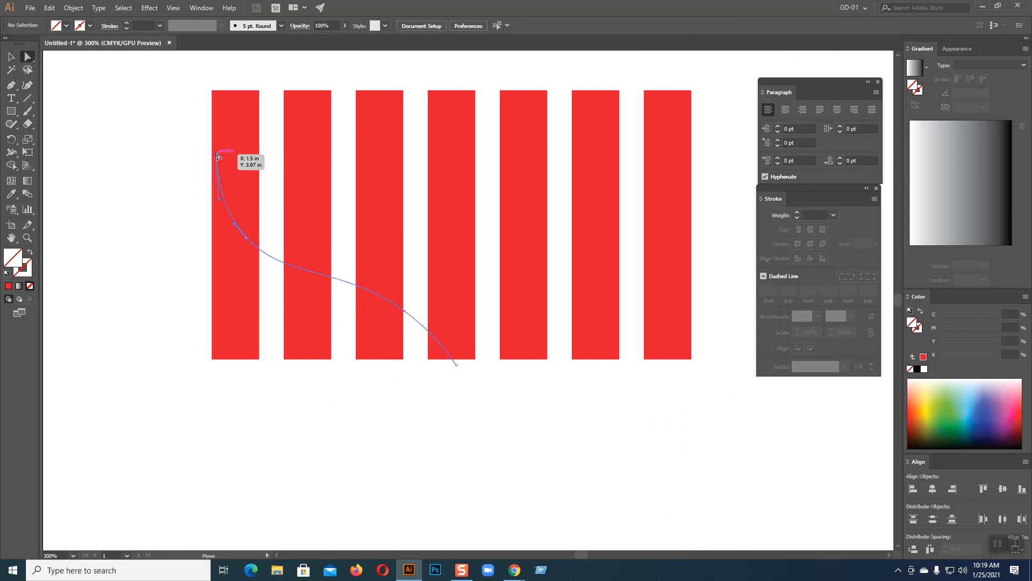
left_click_drag(216, 156, 210, 154)
key("ctrl+z")
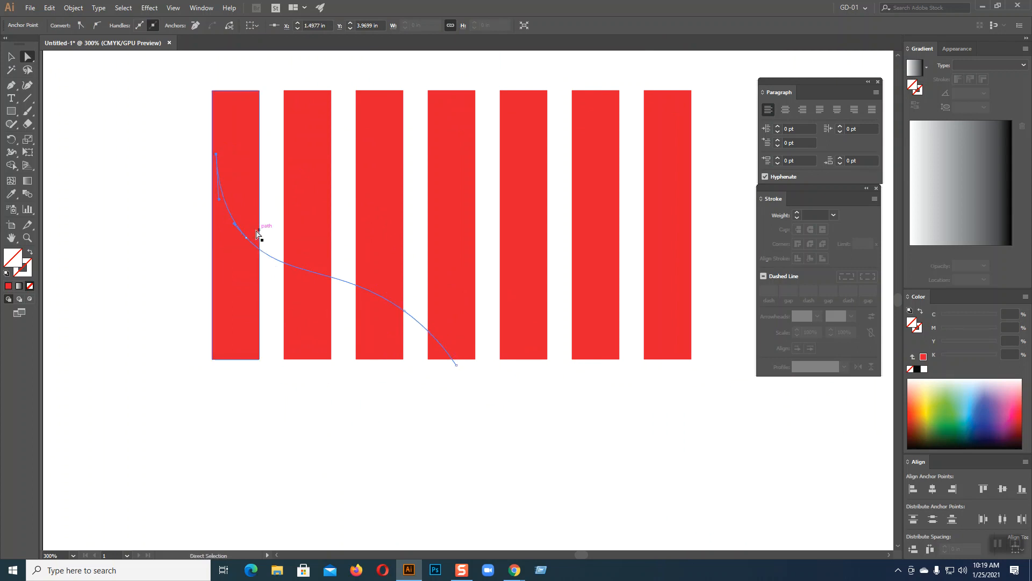
left_click_drag(246, 237, 242, 243)
left_click_drag(218, 156, 211, 156)
Try to reflect a copy of the curve across the vertical centre line of the fourth bar with the Reflect tool
left_click(11, 56)
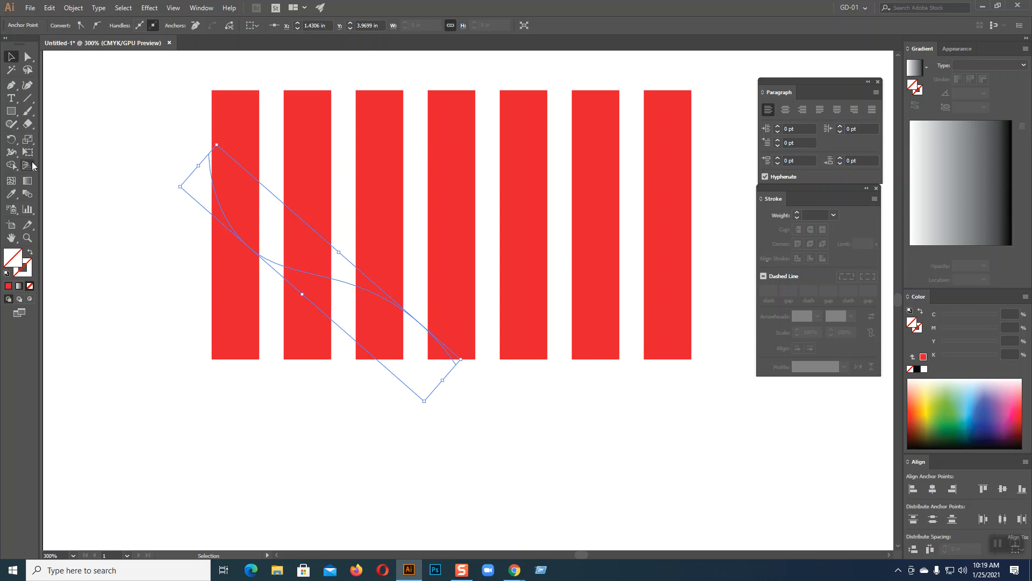
left_click_drag(11, 139, 56, 152)
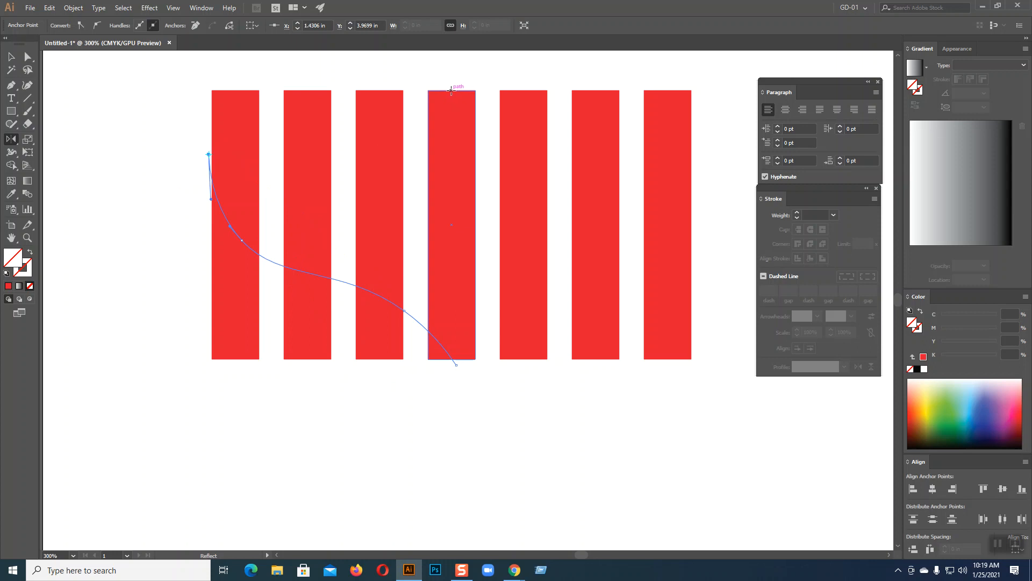
left_click(452, 90)
left_click_drag(452, 361, 401, 393)
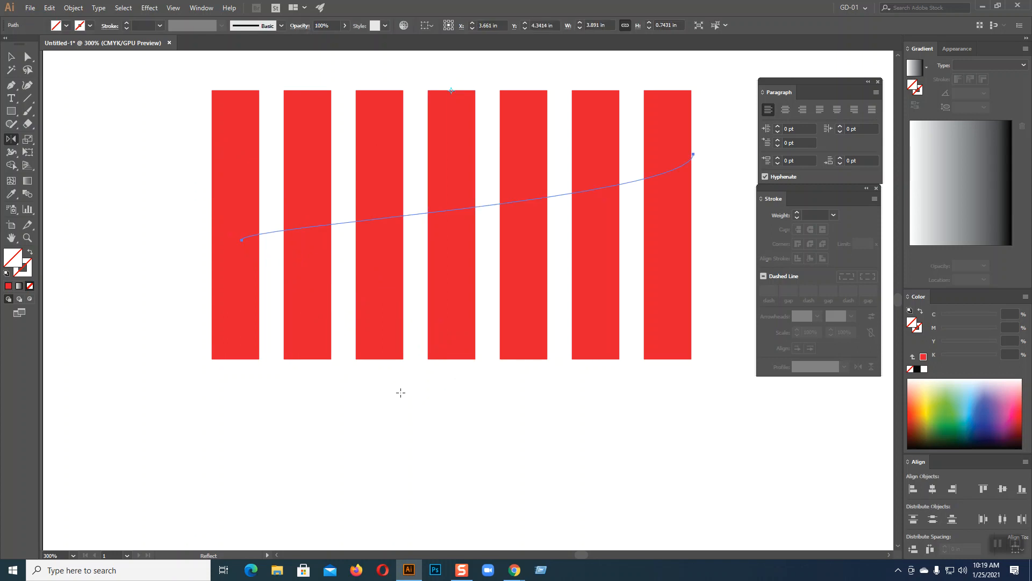
Undo the last reflection of the curve, then reselect the curve and restart the Reflect tool
key("ctrl+z")
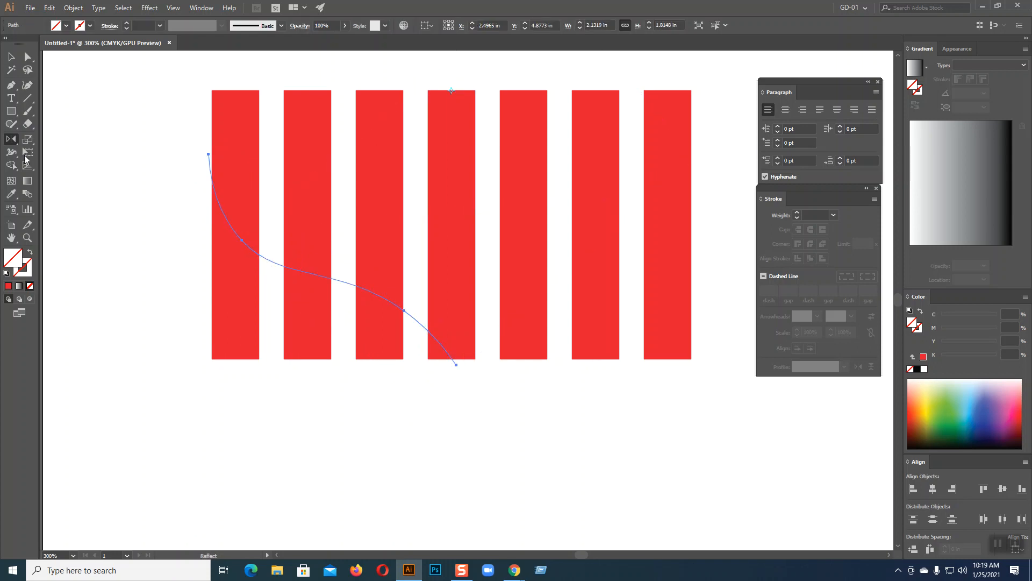
left_click(10, 56)
left_click(76, 144)
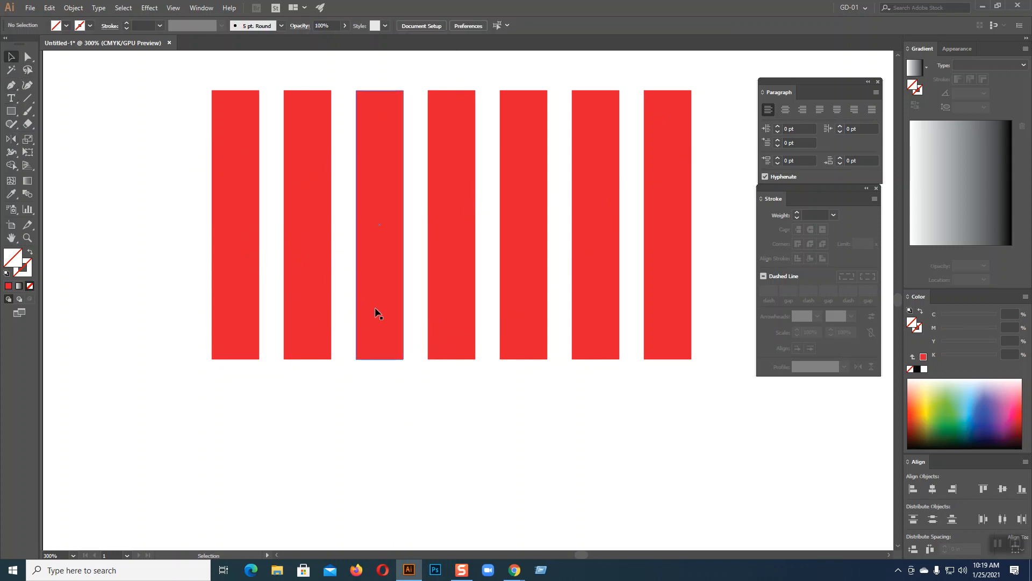
left_click(343, 284)
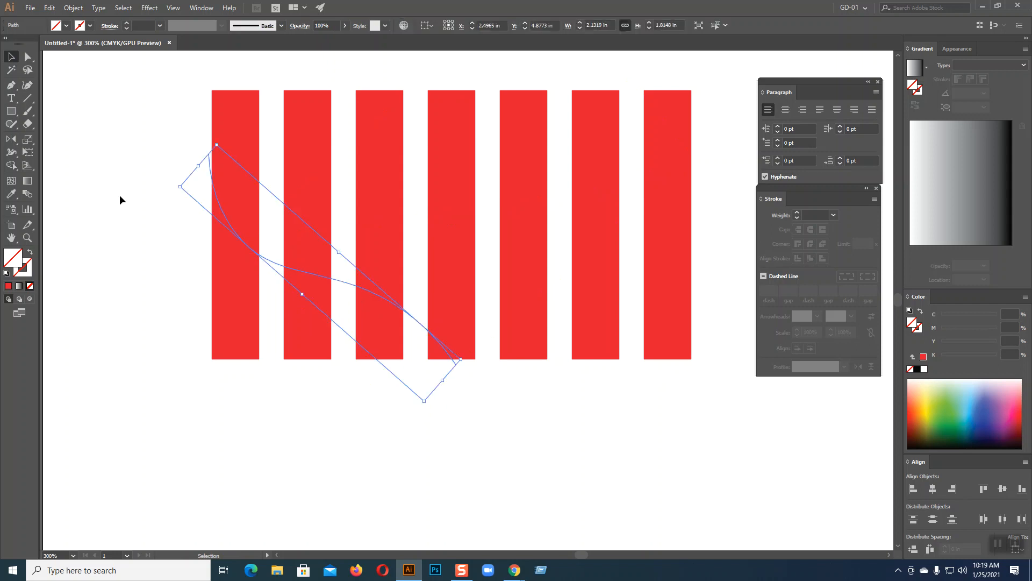
left_click(11, 138)
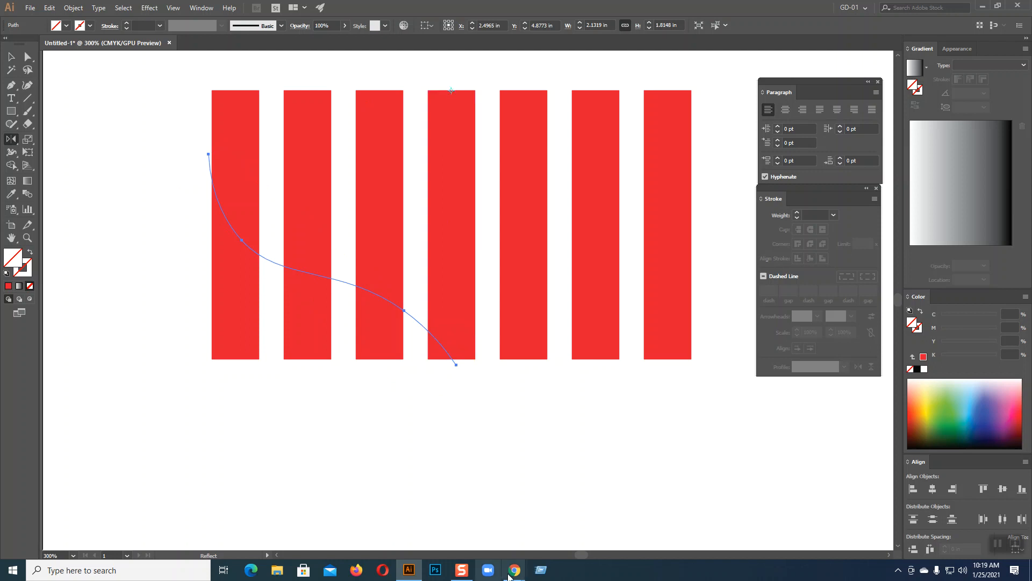
Turn on the microphone in the Google Meet call in the browser and return to Illustrator
mouse_move(515, 570)
left_click(471, 532)
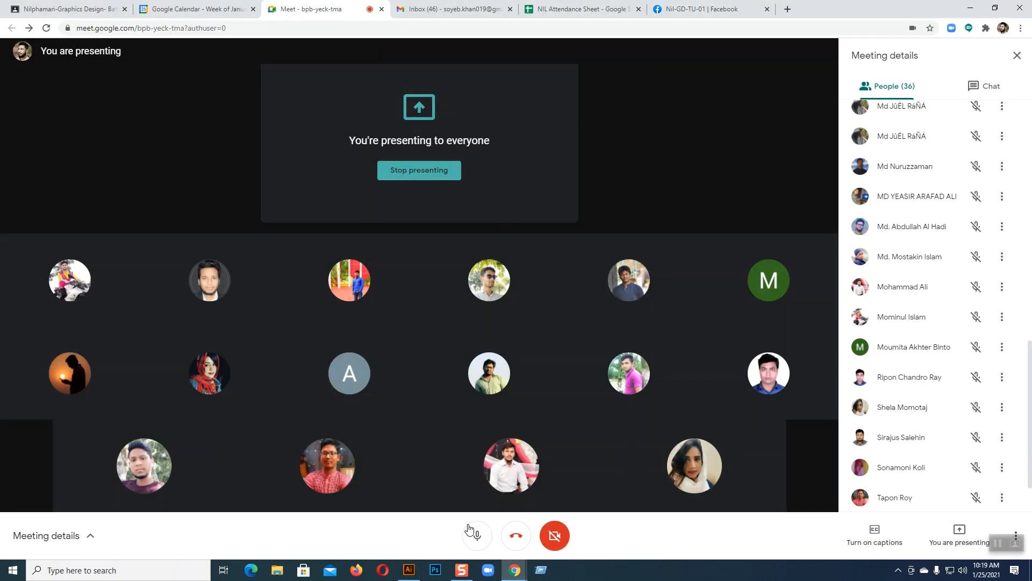
left_click(409, 570)
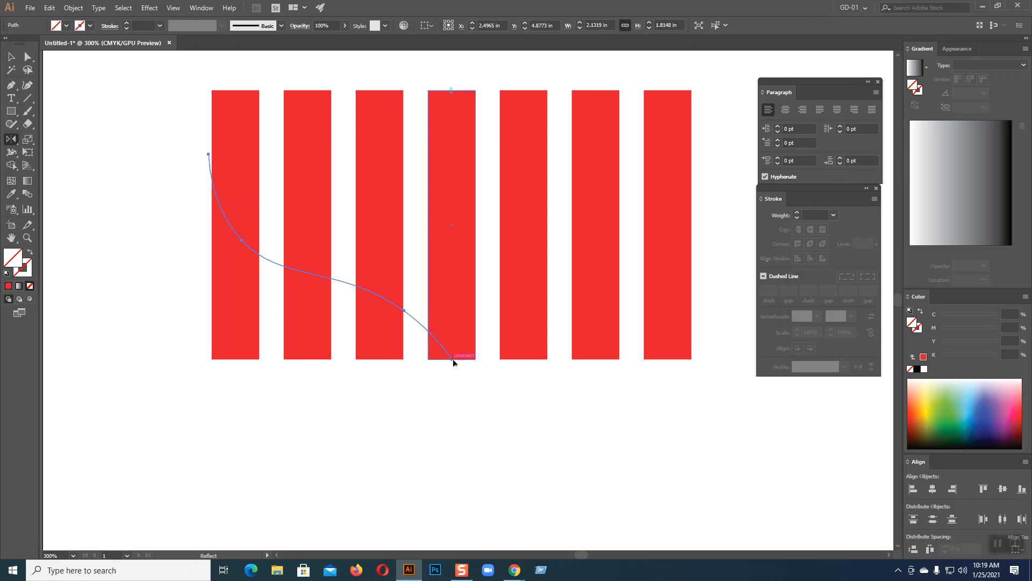
Reflect a copy of the curve across the fourth bar's vertical centre line and select both curves
left_click_drag(453, 362, 446, 361)
left_click(11, 57)
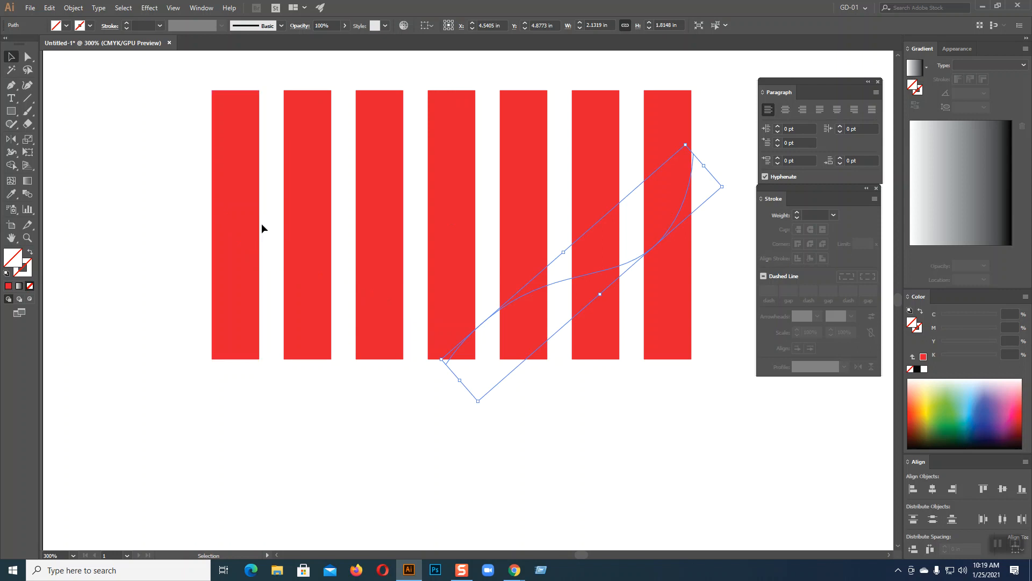
left_click(262, 256)
left_click(487, 321, "shift")
Split all seven bars along both curves with Pathfinder's Divide and ungroup the resulting pieces
left_click_drag(164, 92, 737, 433)
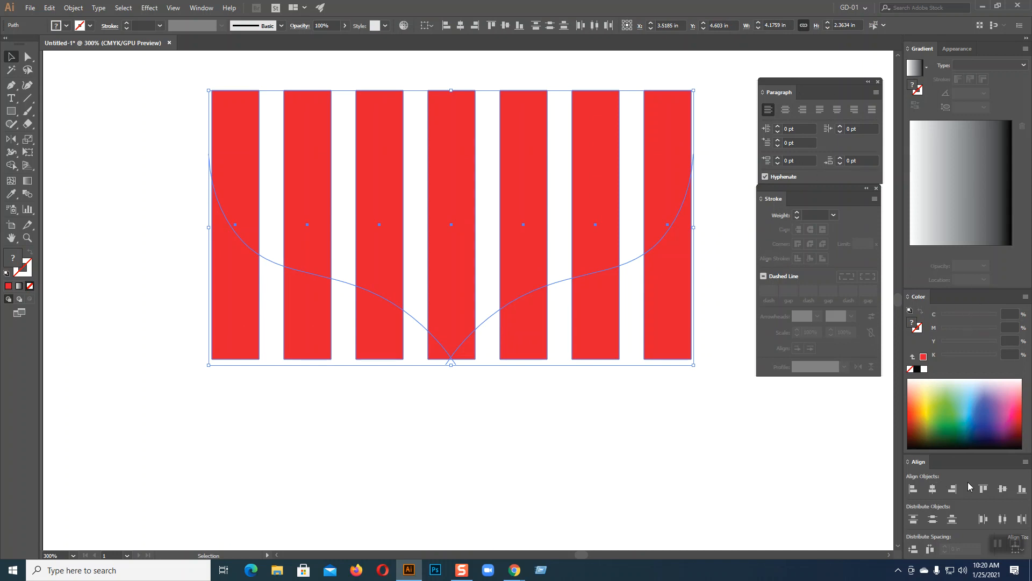
left_click(200, 8)
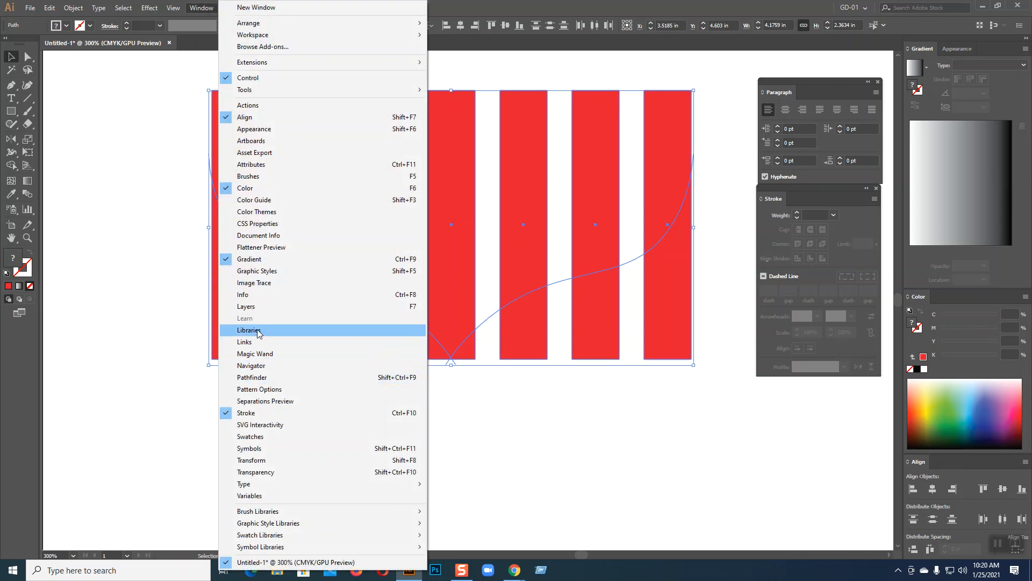
left_click(253, 377)
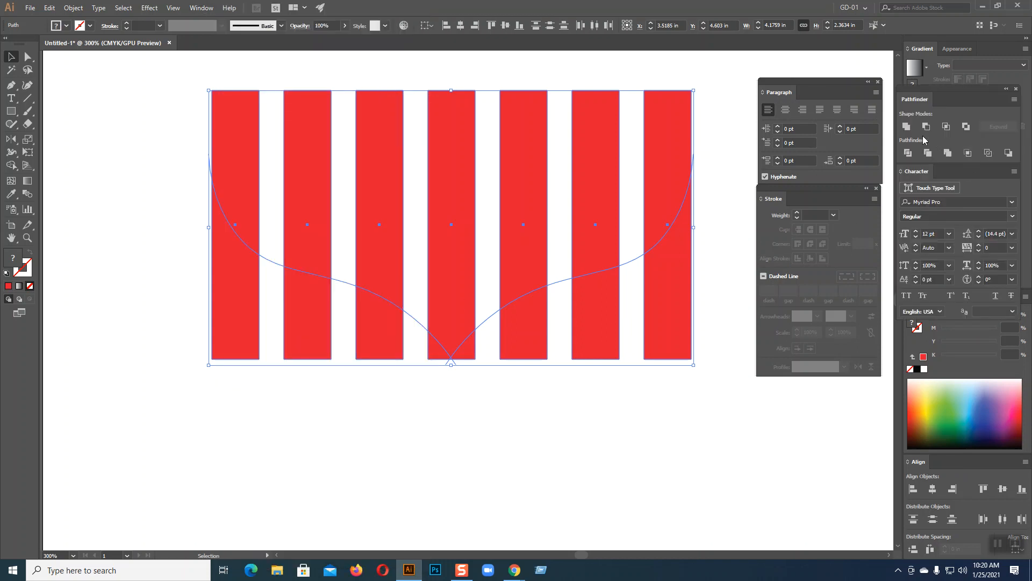
left_click(908, 152)
right_click(572, 218)
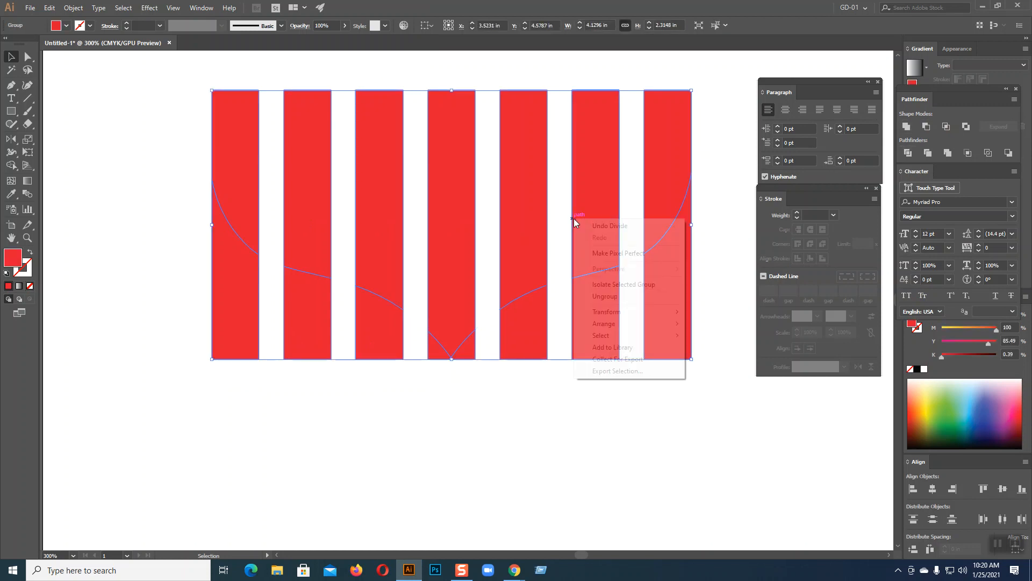
left_click(605, 296)
left_click(659, 417)
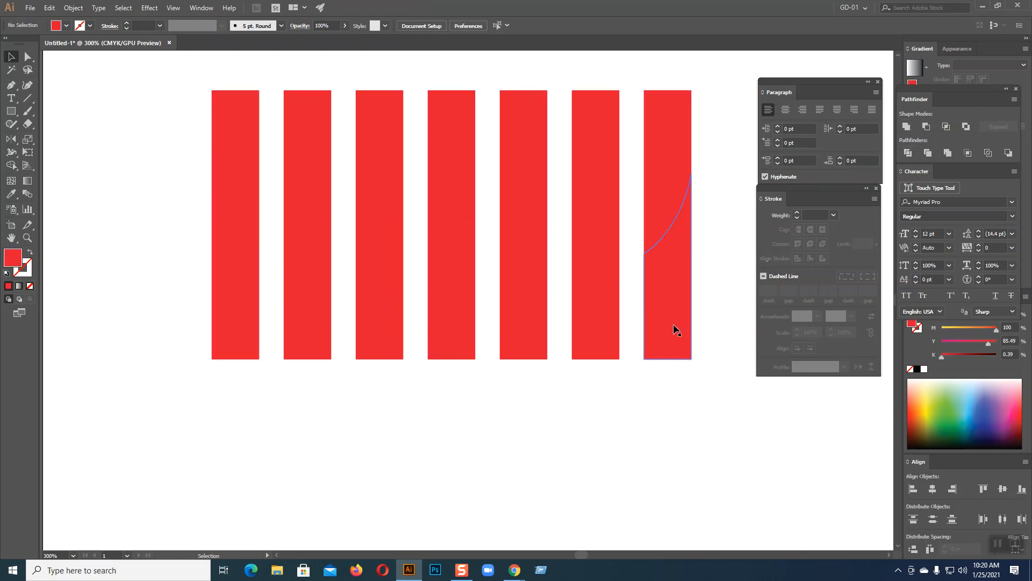
Delete all bar pieces below the two curves, including the tiny leftover under the fourth bar's tip
left_click(673, 324)
key("Delete")
left_click(597, 323)
key("Delete")
left_click(526, 353)
key("Delete")
left_click(462, 358)
key("Delete")
left_click(434, 358)
key("Delete")
left_click(396, 356)
key("Delete")
left_click(307, 346)
key("Delete")
left_click(234, 321)
key("Delete")
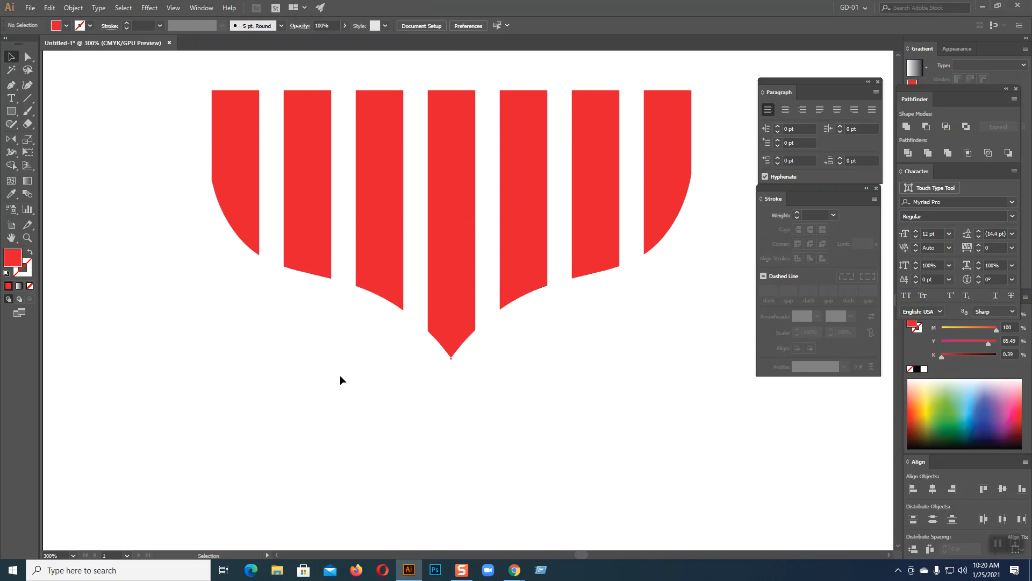
left_click(449, 360)
key("Delete")
key("ctrl+0")
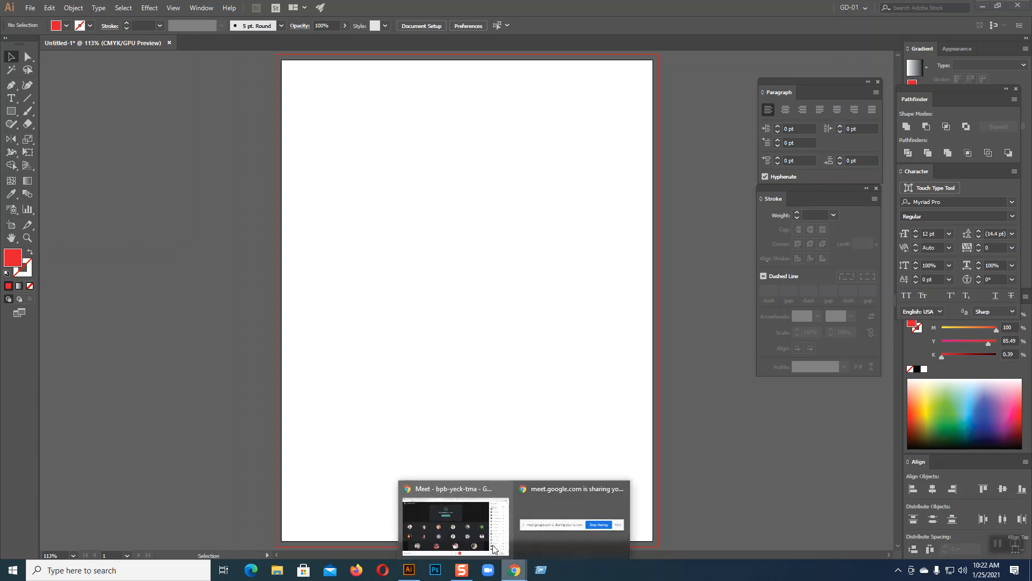
Switch to Chrome, search Google for "logo design" in a new tab and show the image results
left_click(506, 567)
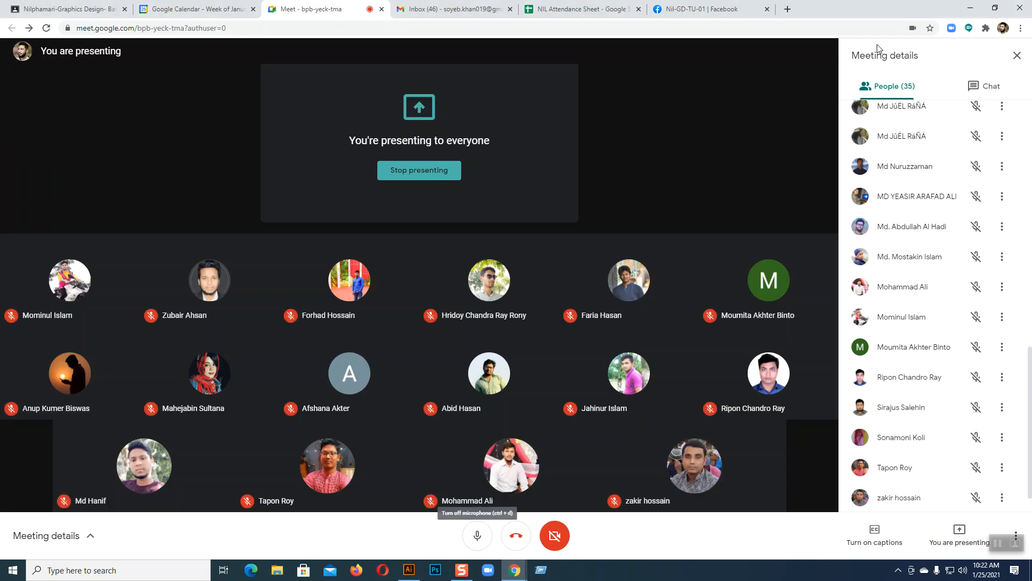
left_click(787, 8)
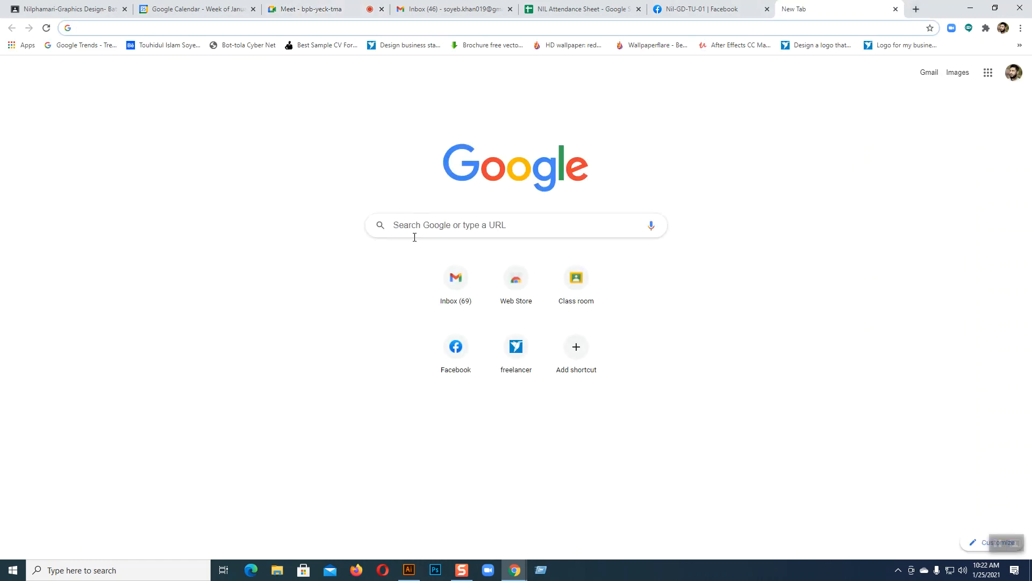
left_click(419, 228)
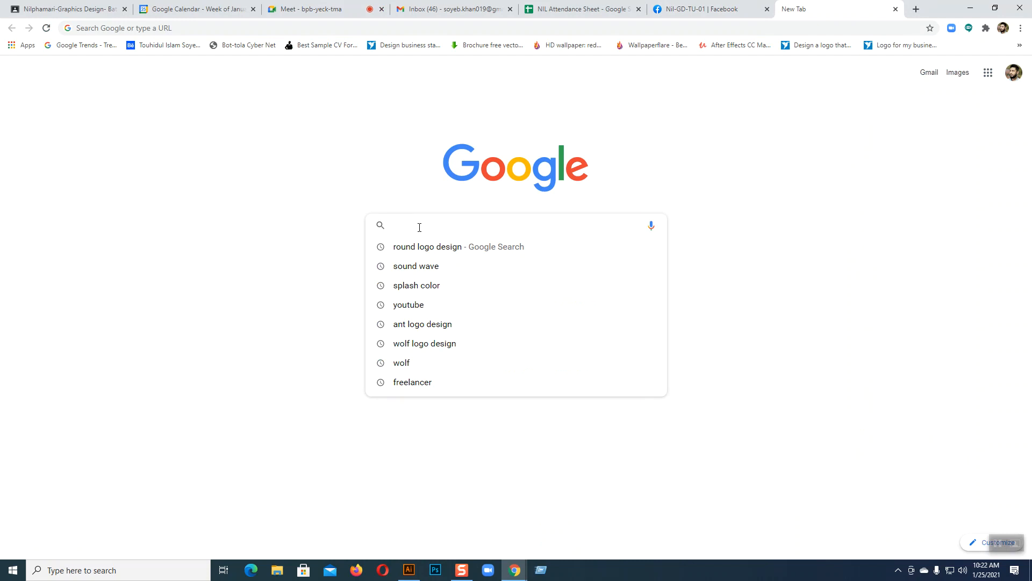
type("Logo")
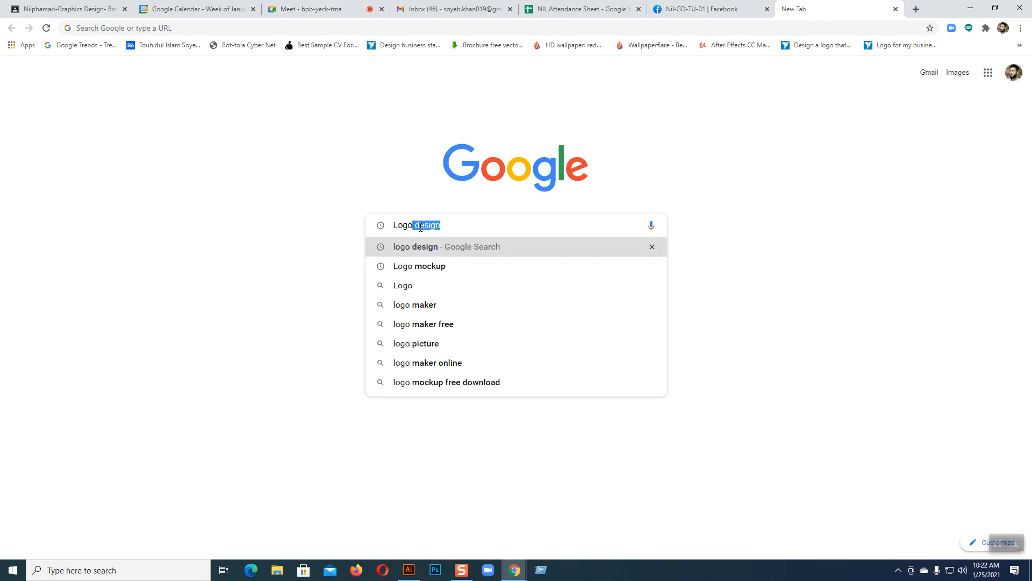
left_click(444, 245)
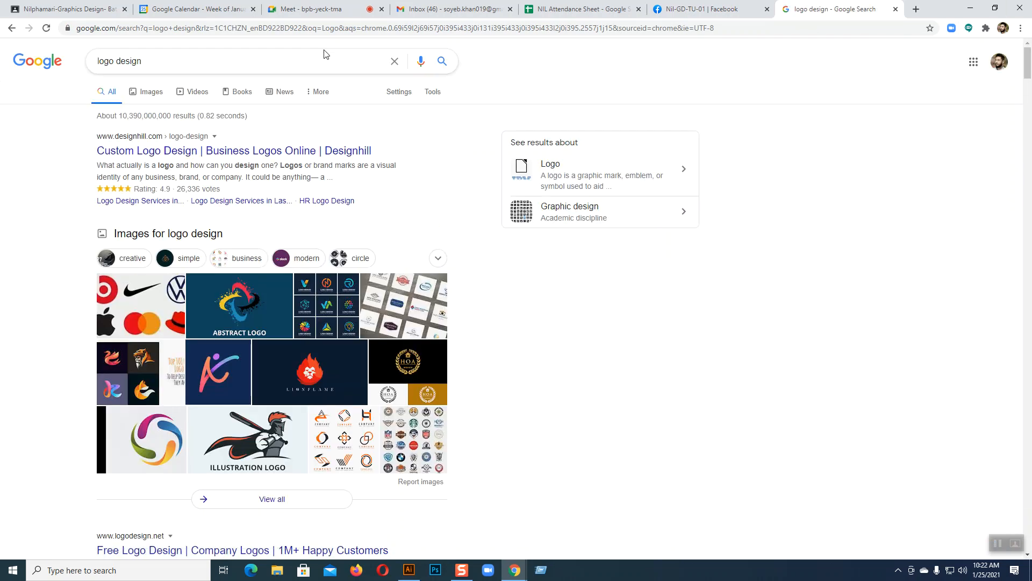
left_click(150, 95)
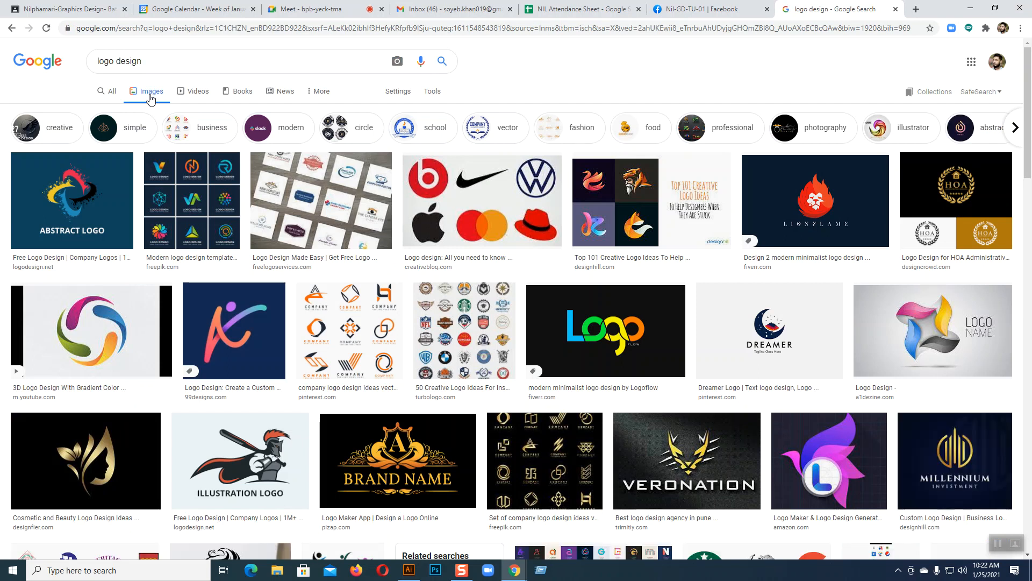
Preview the 99designs figure, swan, hummingbird, gold cosmetic and black-haired fashion logo examples among the image results
left_click(235, 330)
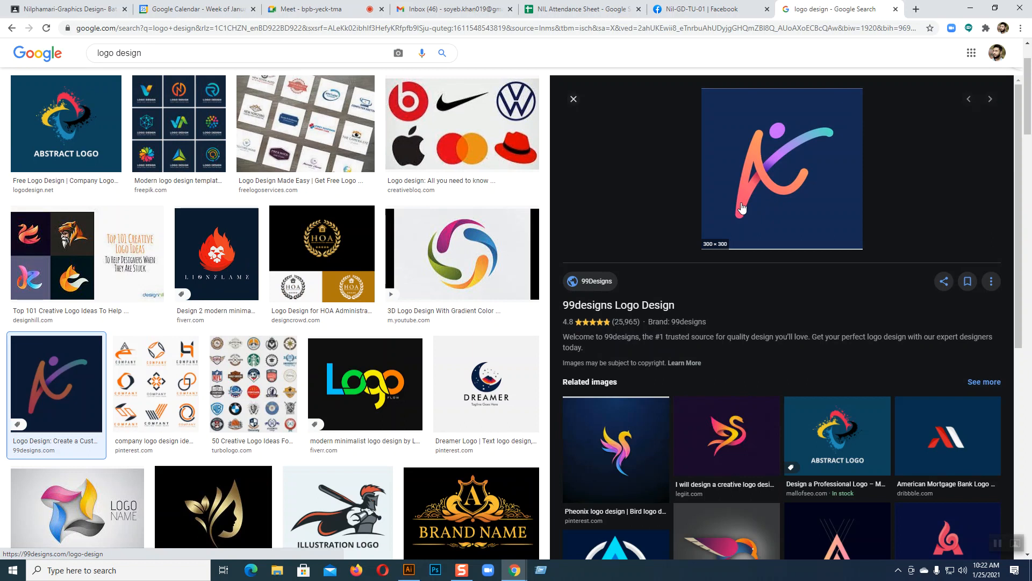
left_click(709, 457)
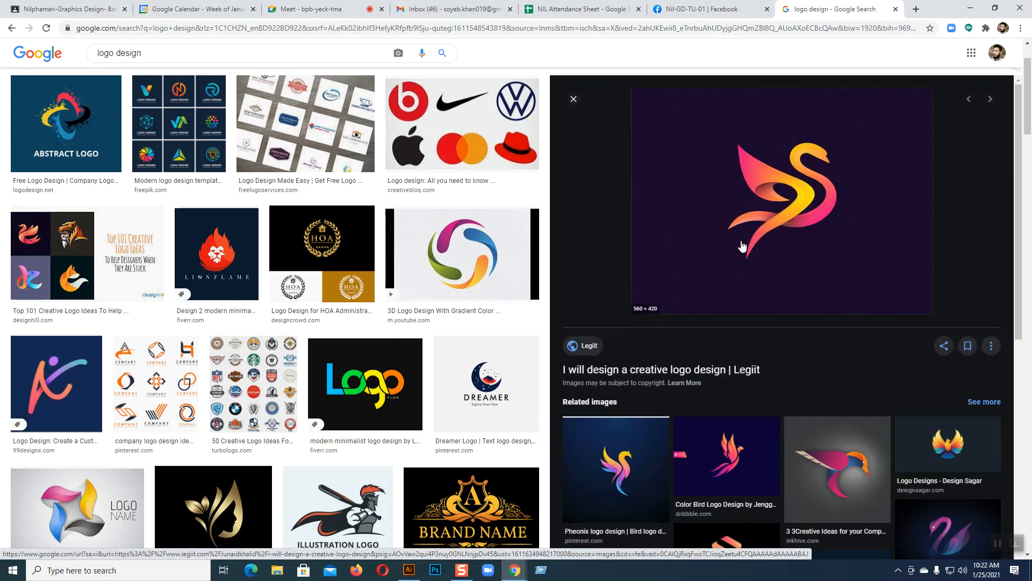
left_click(819, 467)
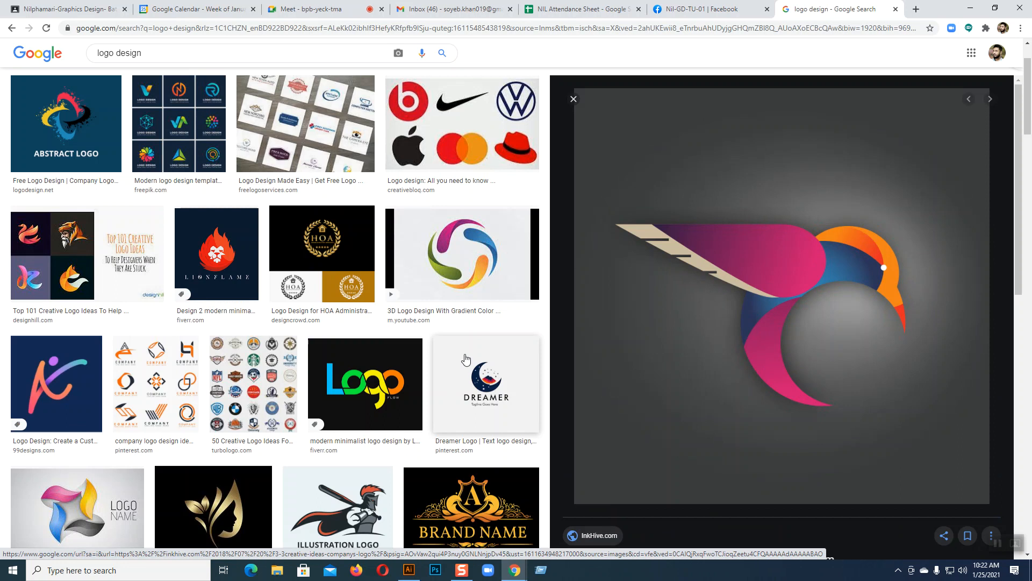
scroll(376, 355, "down", 3)
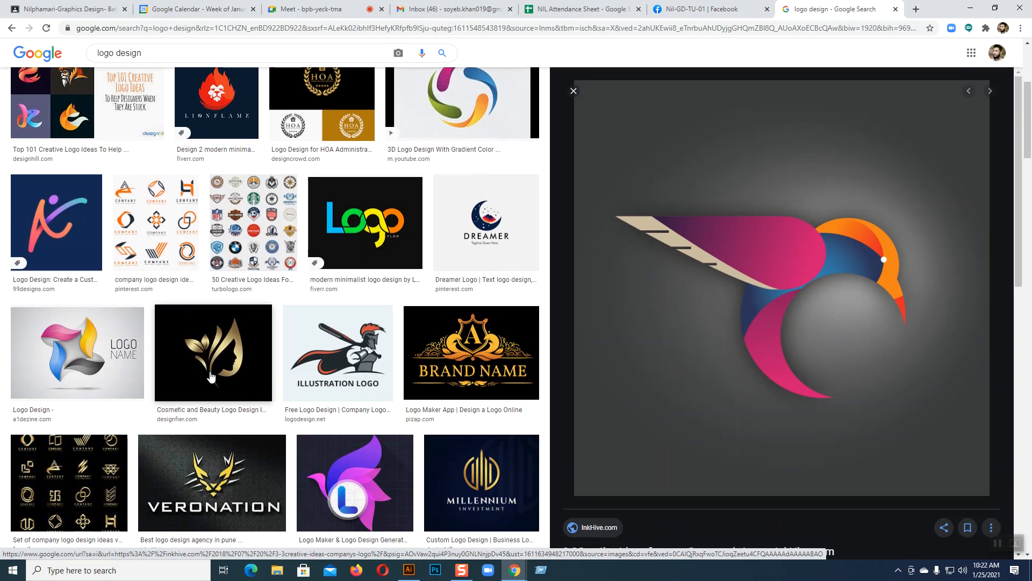
left_click(214, 353)
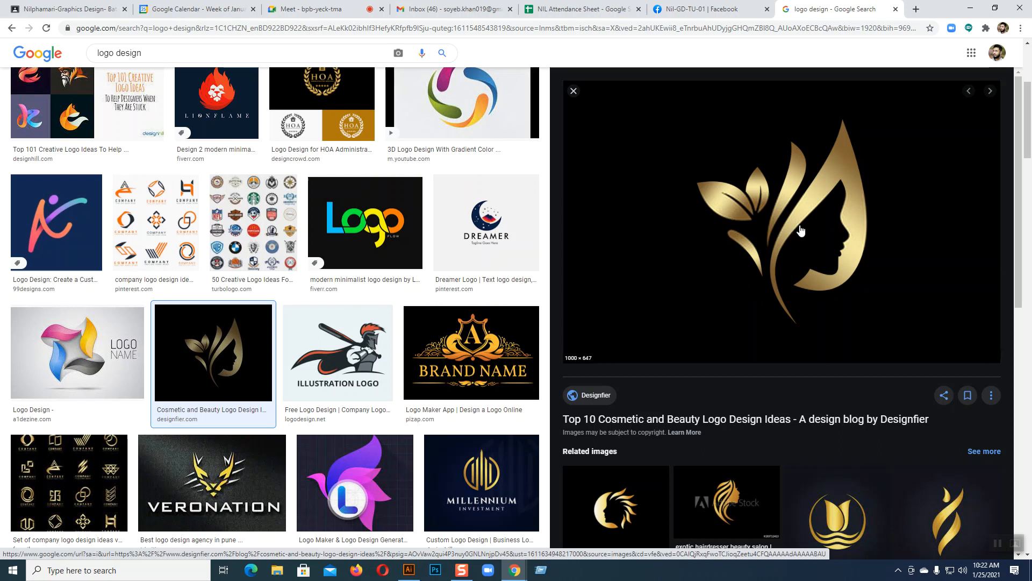
scroll(430, 380, "down", 5)
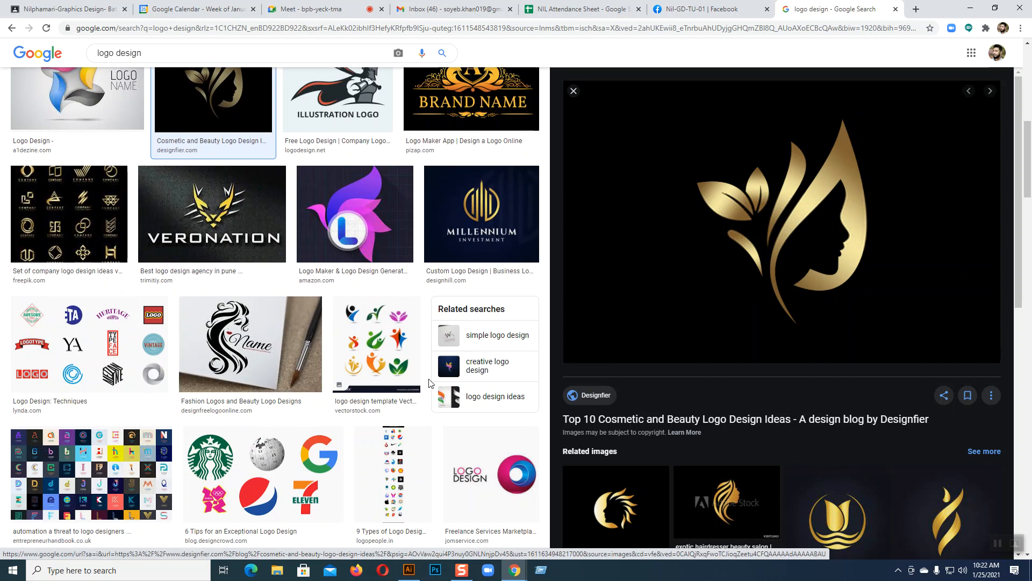
left_click(300, 385)
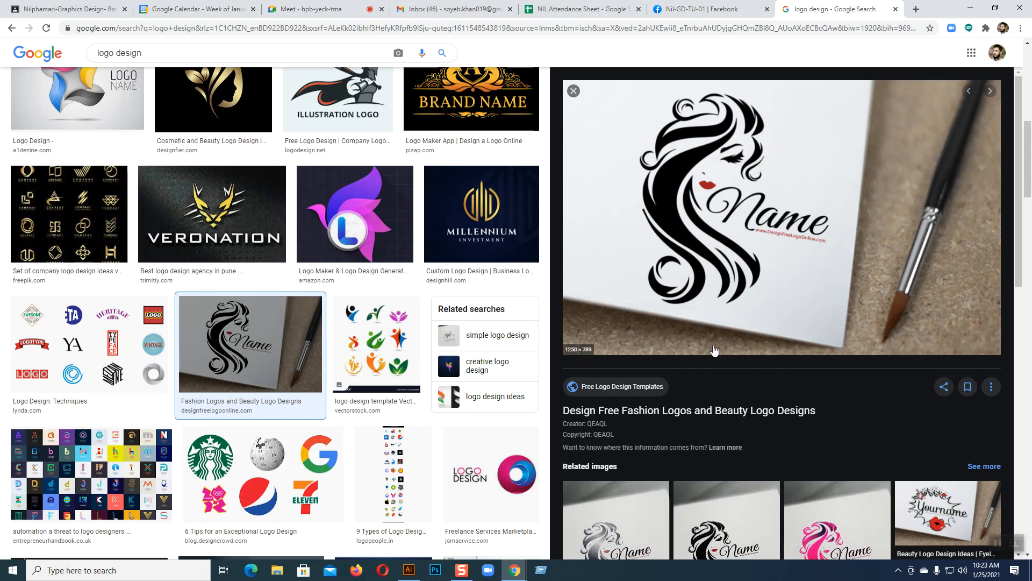
Look through the beauty logos related to the fashion logo and more of the logo design image results
scroll(718, 352, "down", 4)
scroll(718, 352, "down", 2)
scroll(473, 380, "down", 4)
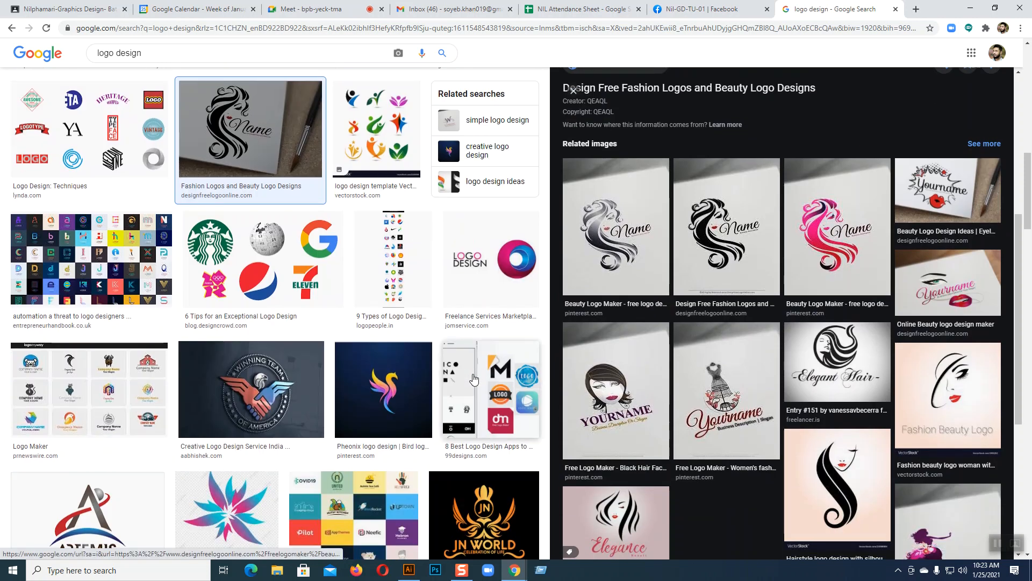
scroll(473, 380, "down", 5)
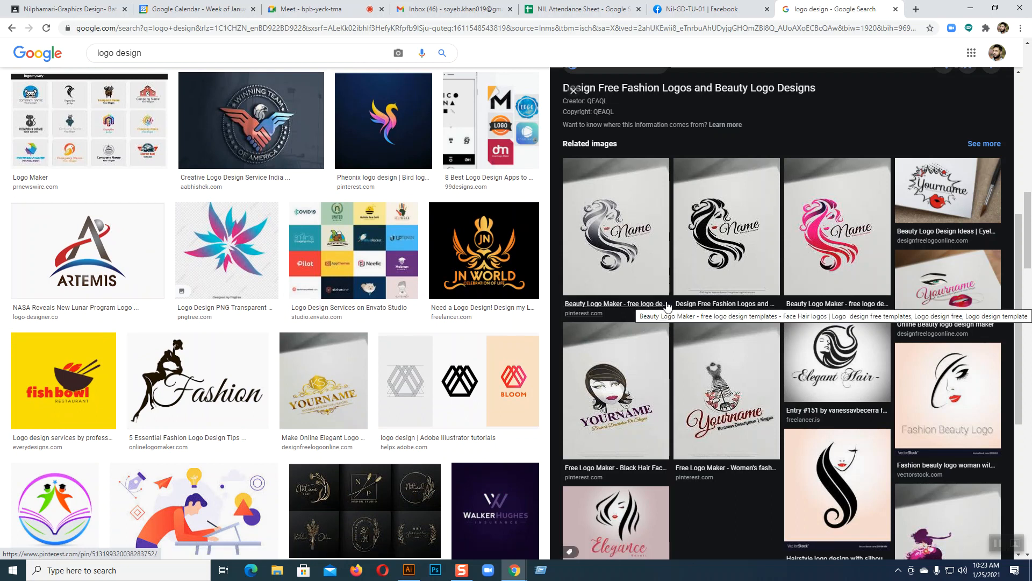
scroll(666, 306, "down", 2)
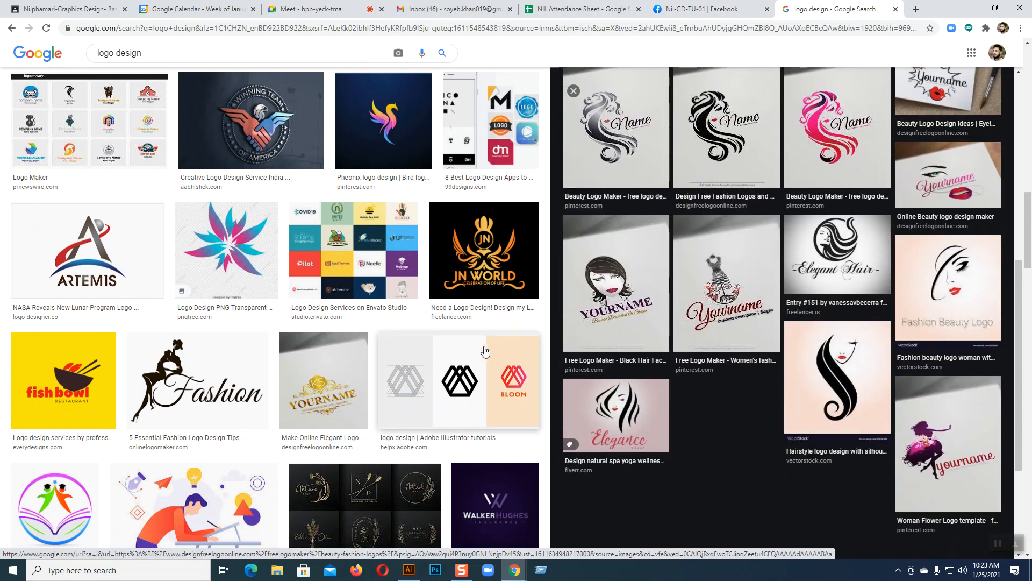
scroll(473, 366, "down", 4)
scroll(483, 346, "up", 3)
scroll(483, 346, "down", 15)
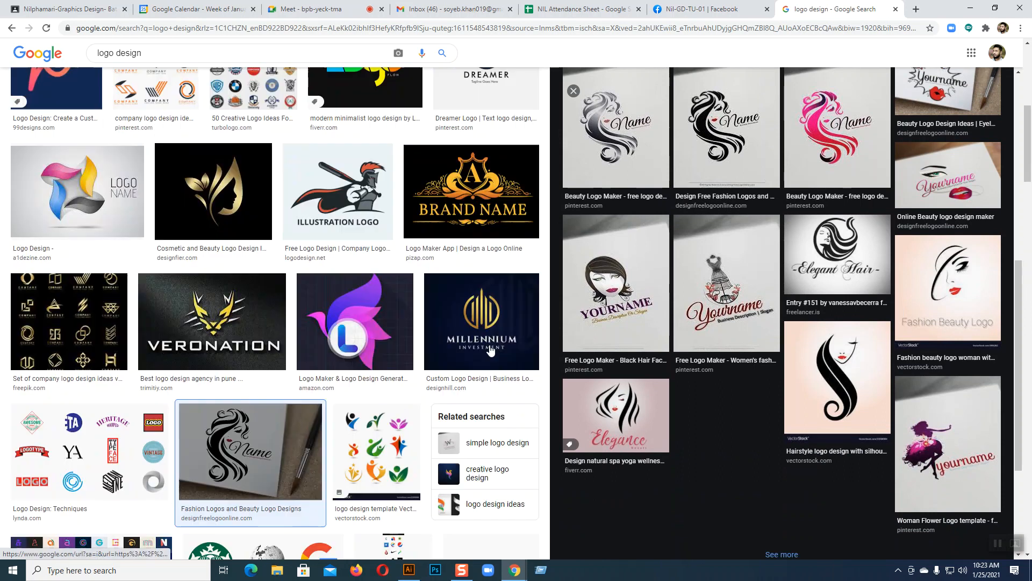
Change the image search to "leaflet design" and preview the yellow and black trifold business brochure from VectorStock
left_click_drag(114, 54, 72, 63)
key("BackSpace")
type("Leaf")
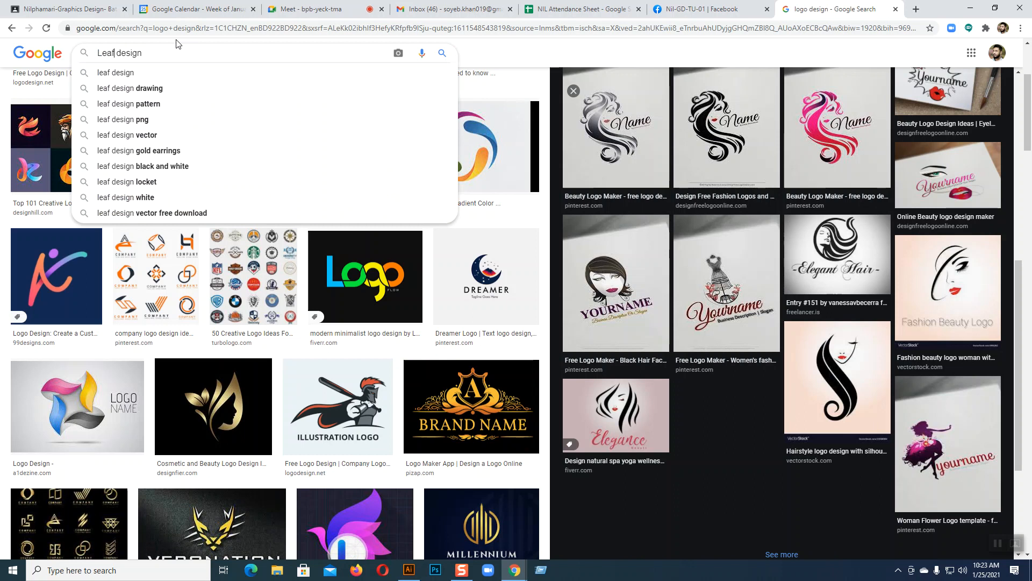
type("let")
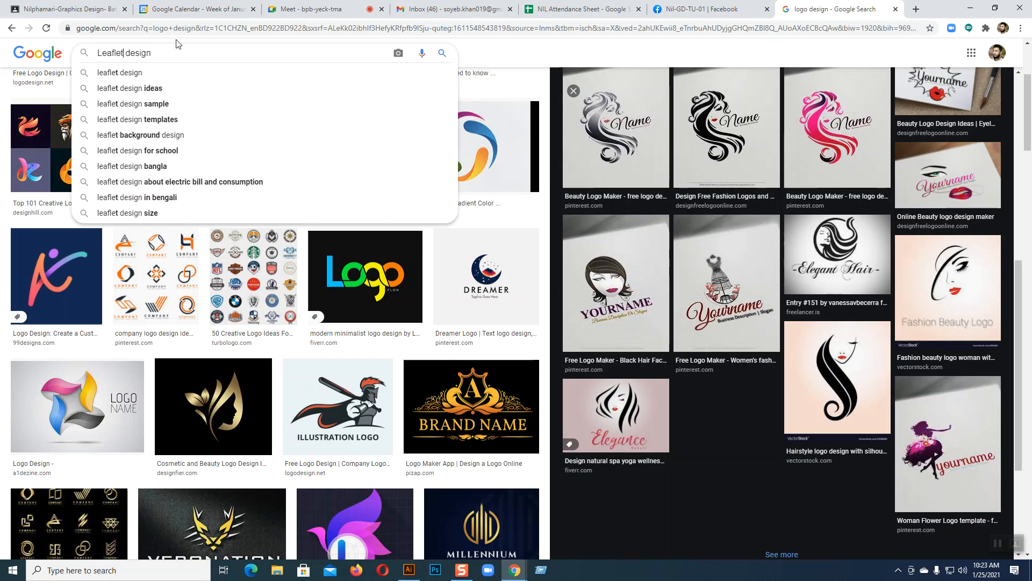
left_click(143, 80)
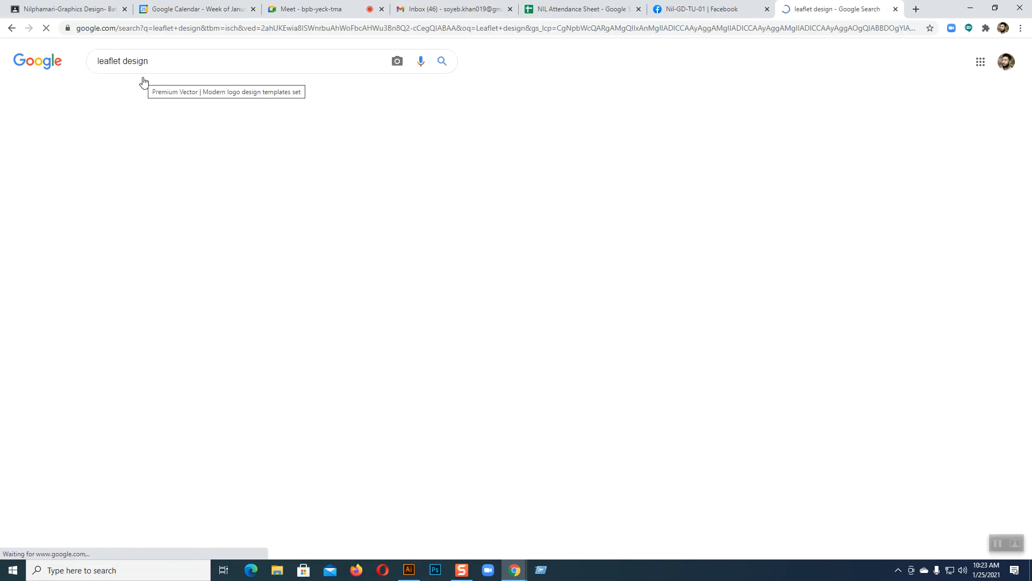
left_click(297, 218)
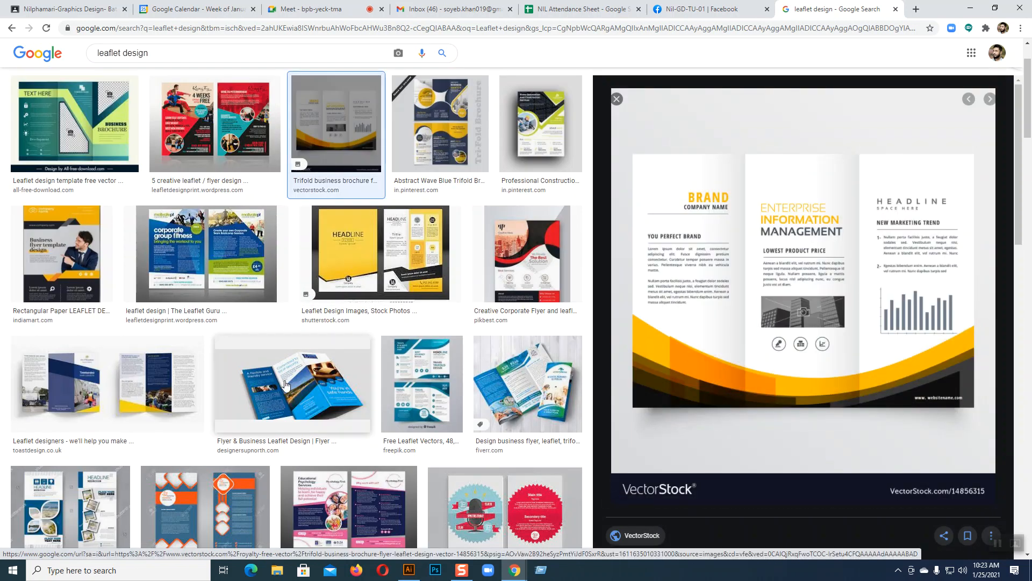
Preview the red and black Creative Corporate Flyer example from Pikbest among the image results
left_click(526, 253)
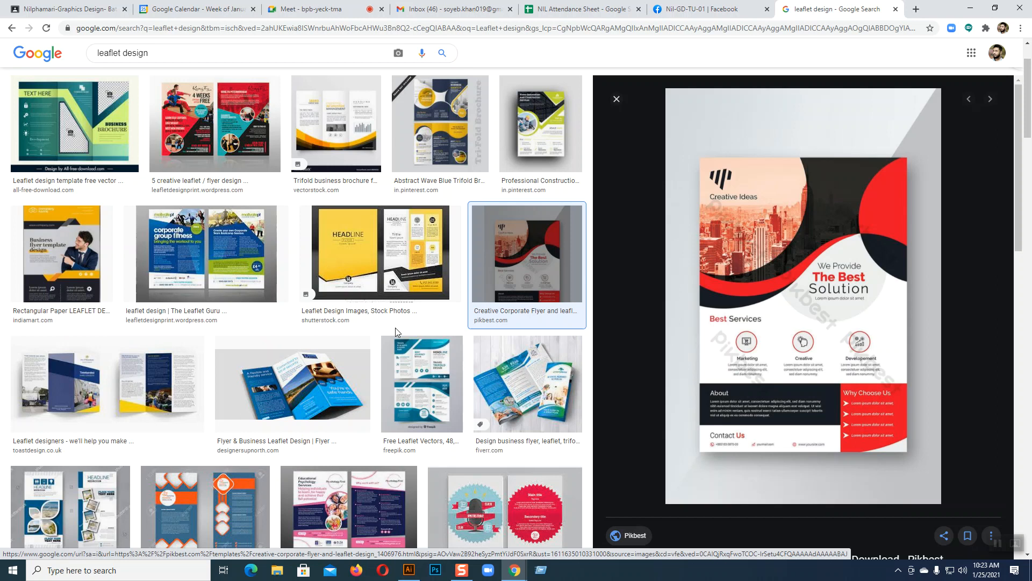
Switch to Illustrator and magnify the screen to 200% with Windows Magnifier
left_click(408, 570)
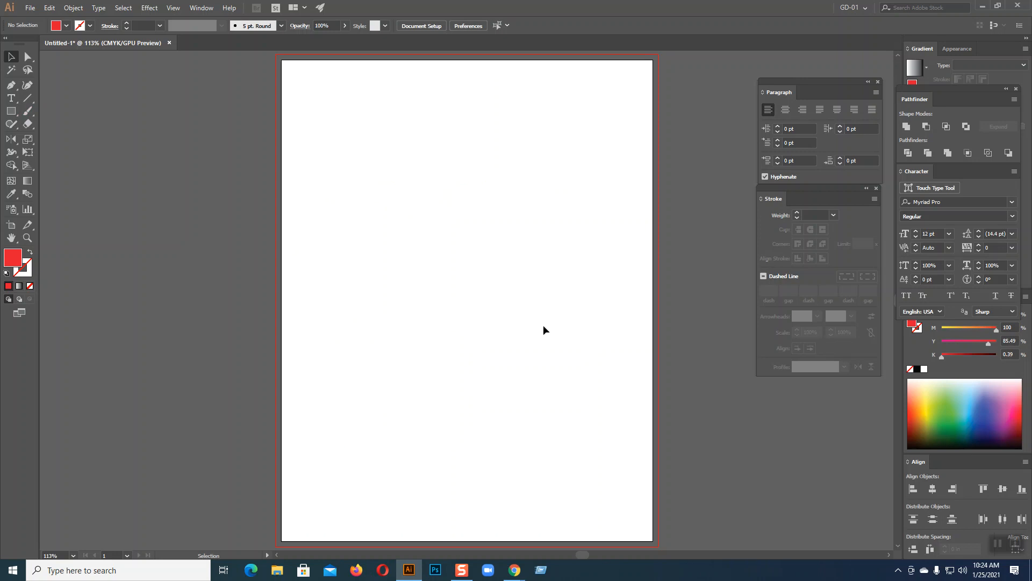
key("super+plus")
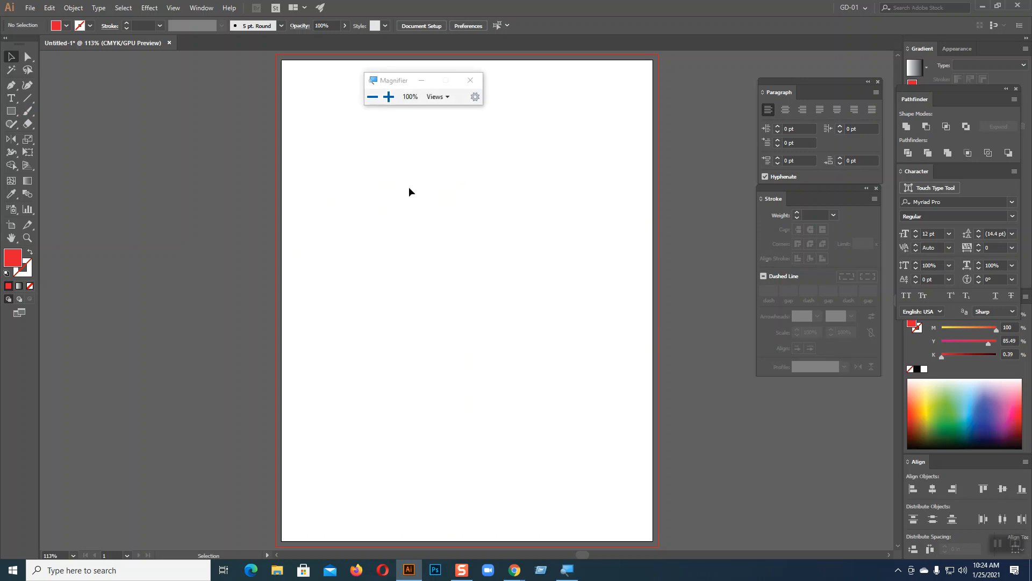
left_click(389, 97)
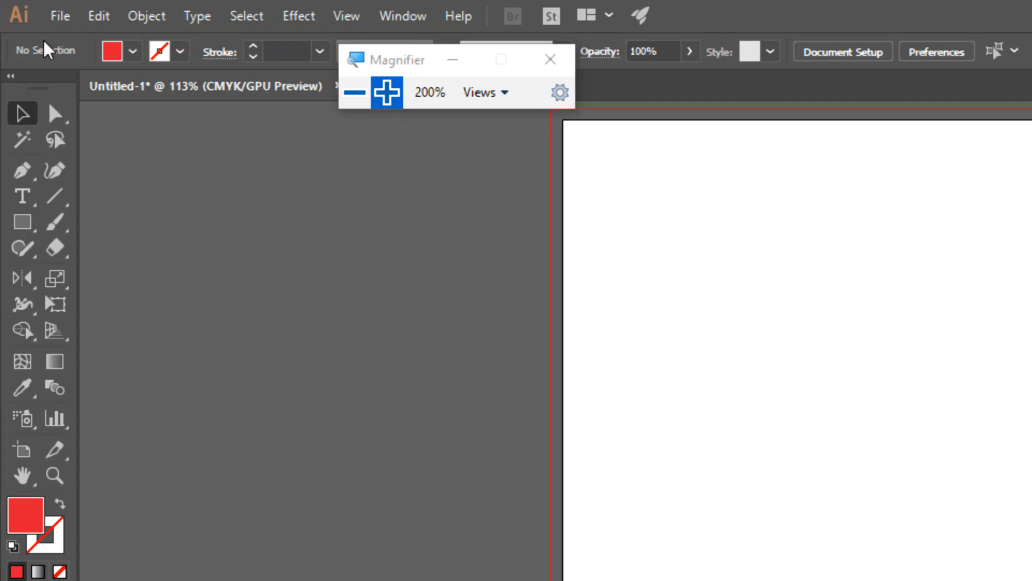
Activate the Pen tool from the group holding the pen and anchor point tools
left_click(24, 172)
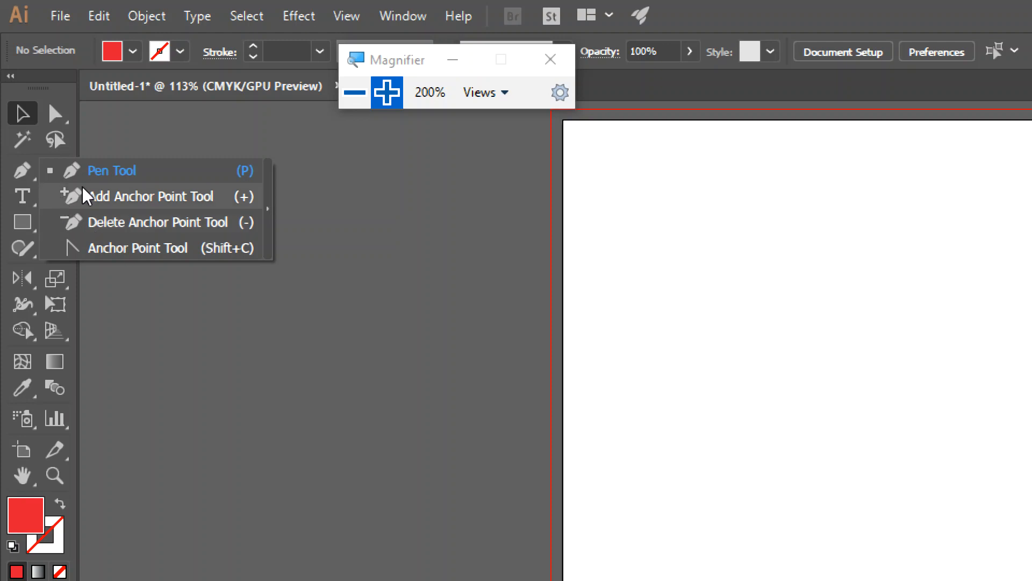
left_click(112, 171)
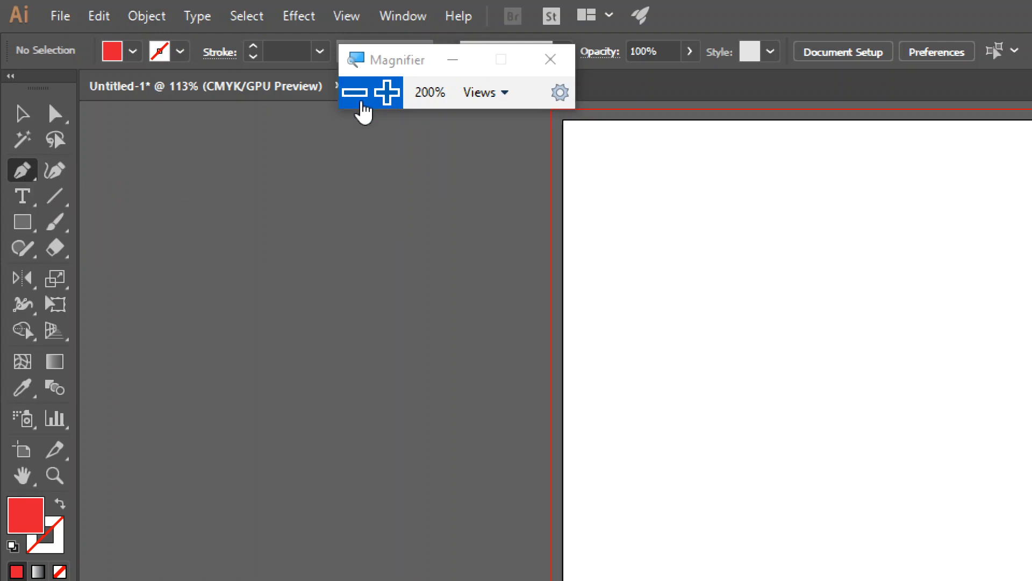
left_click_drag(22, 170, 76, 177)
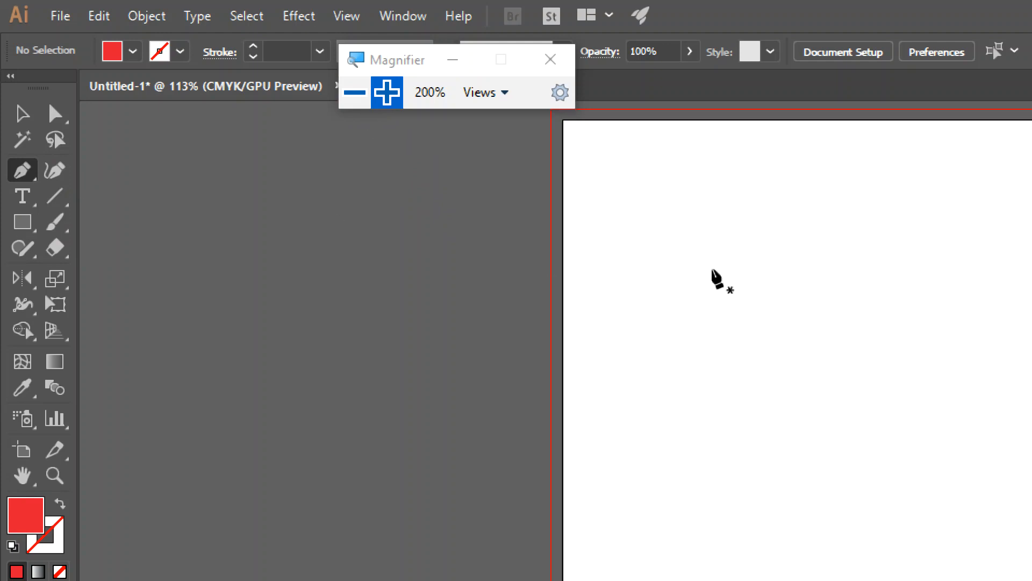
left_click_drag(781, 301, 426, 334)
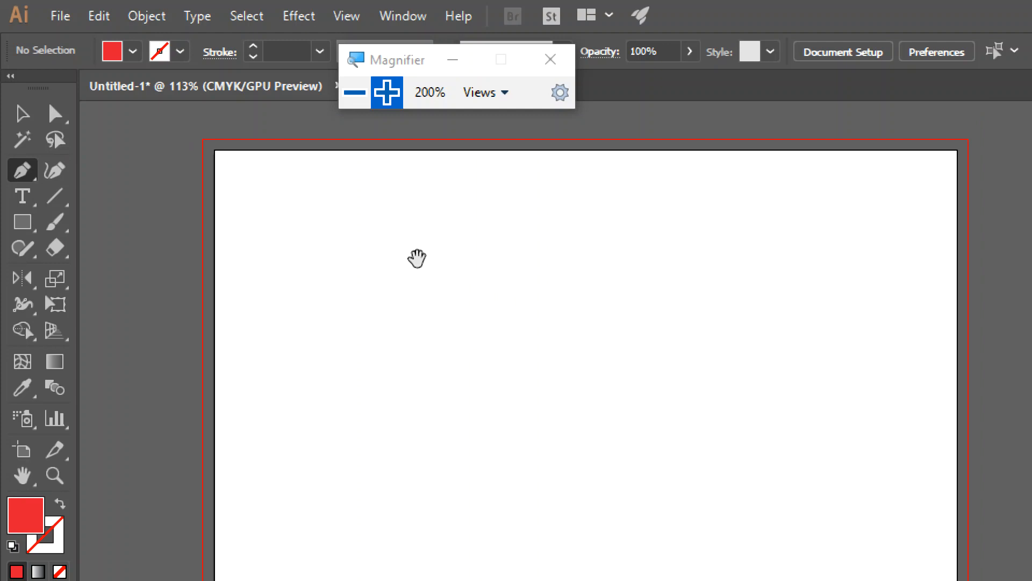
Demonstrate switching to the Hand tool and back to the Pen tool, and panning temporarily while the Pen tool stays active
left_click(28, 482)
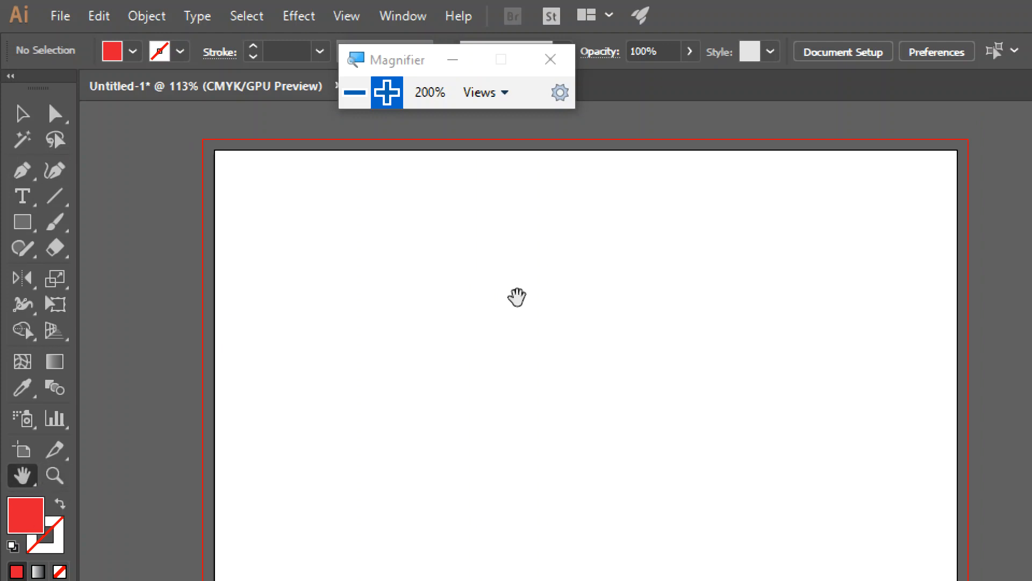
left_click(32, 162)
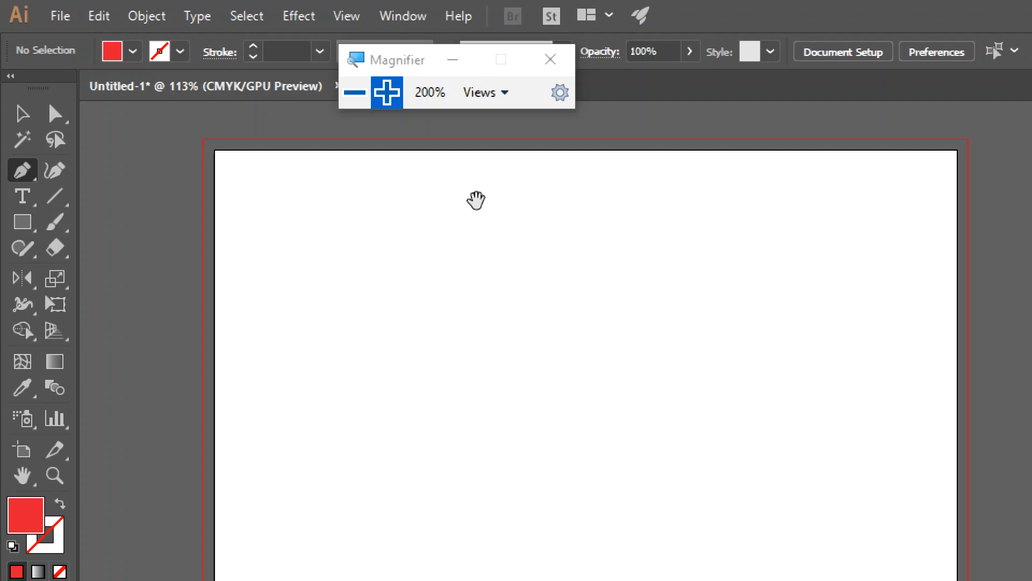
left_click_drag(580, 232, 543, 215)
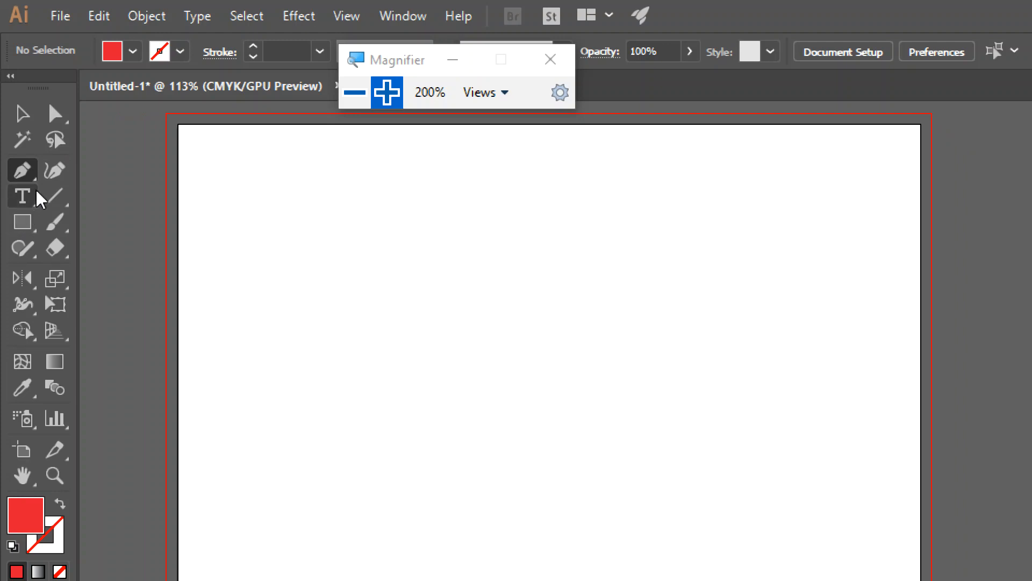
left_click(27, 174)
left_click(74, 177)
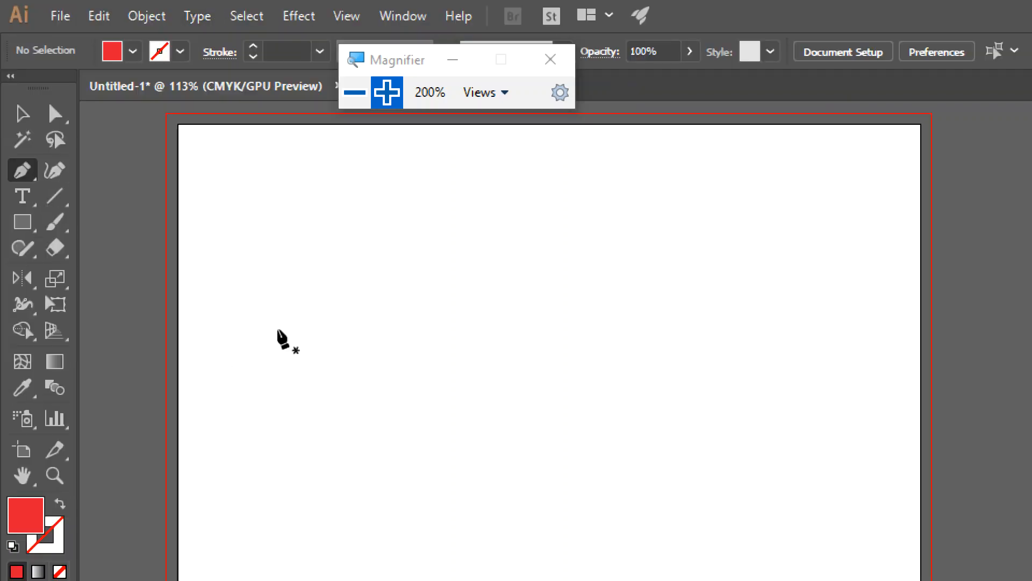
left_click(289, 308)
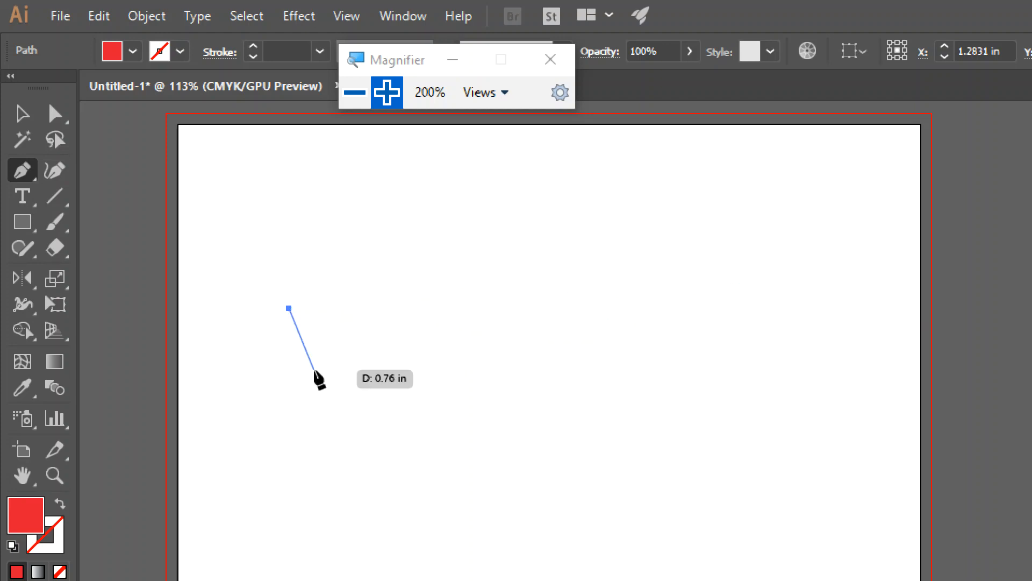
key("ctrl+z")
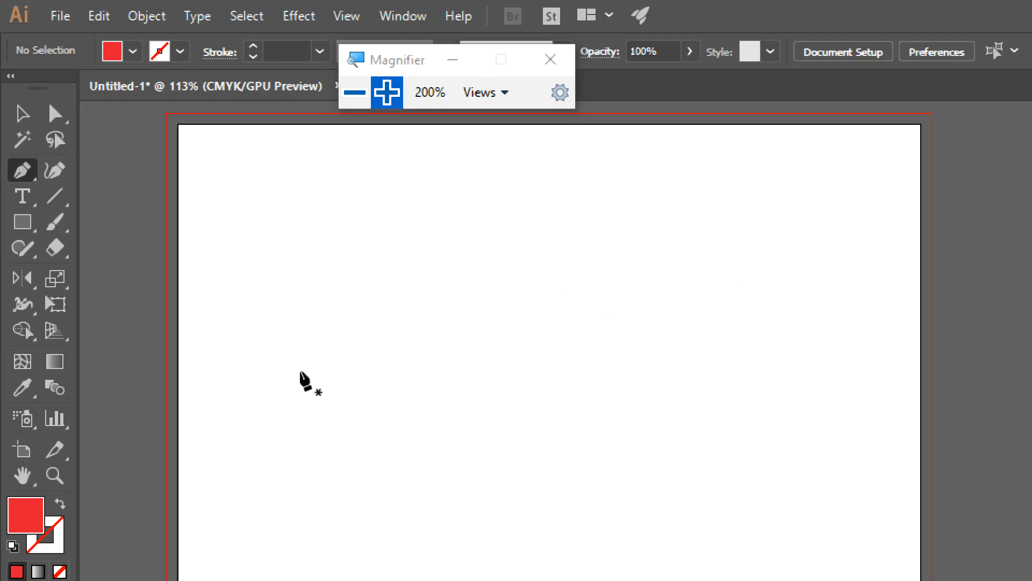
left_click(23, 220)
left_click_drag(351, 204, 722, 413)
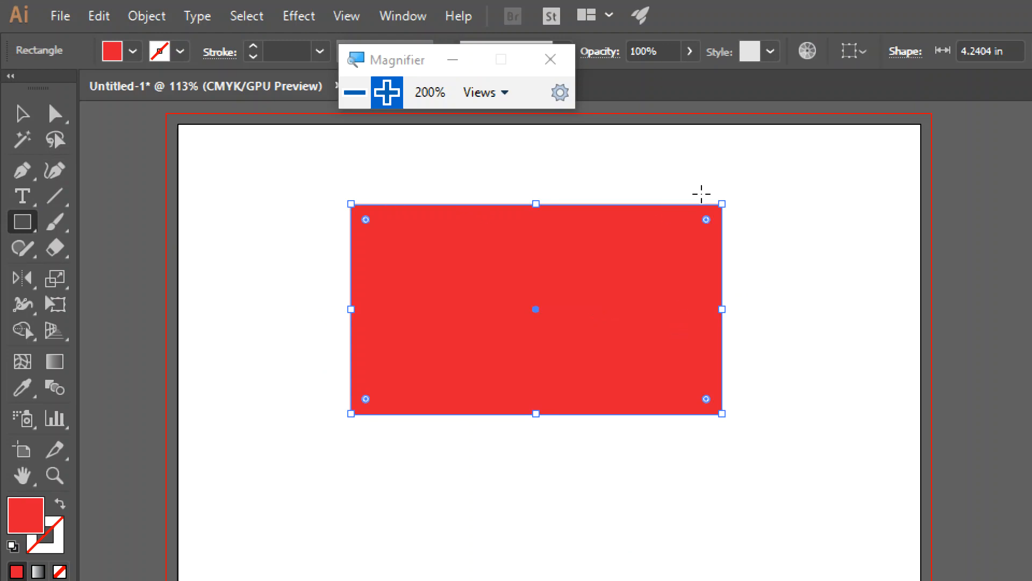
key("ctrl+z")
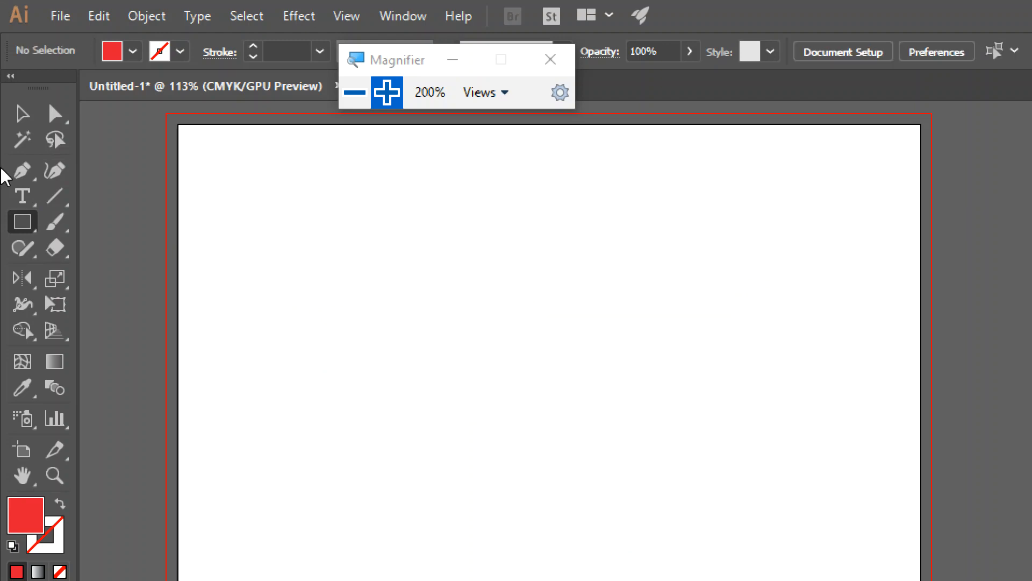
Draw a sagging curved Pen segment between two anchor points about 2.05 in apart in the upper part of the artboard
left_click(27, 177)
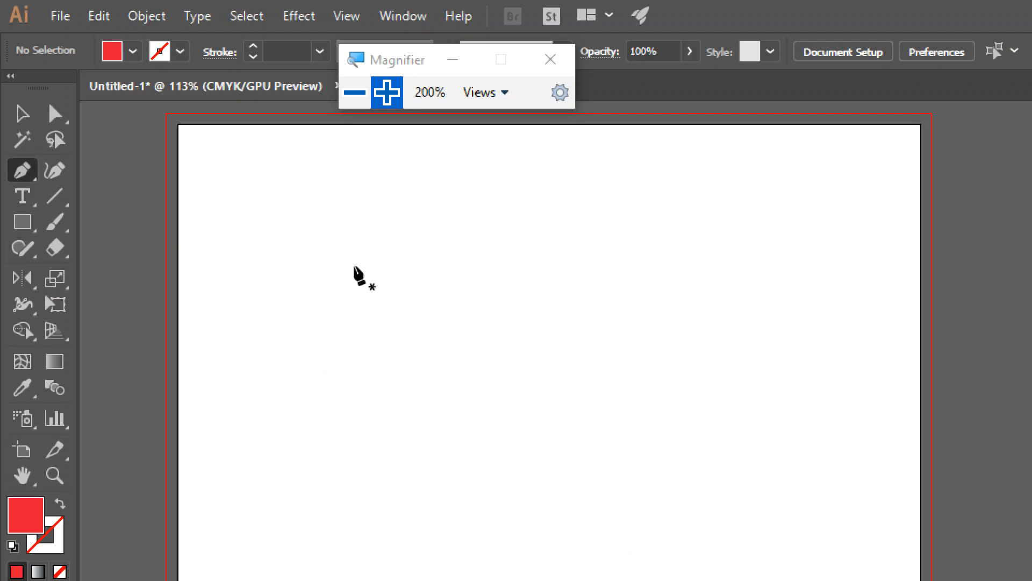
left_click(353, 265)
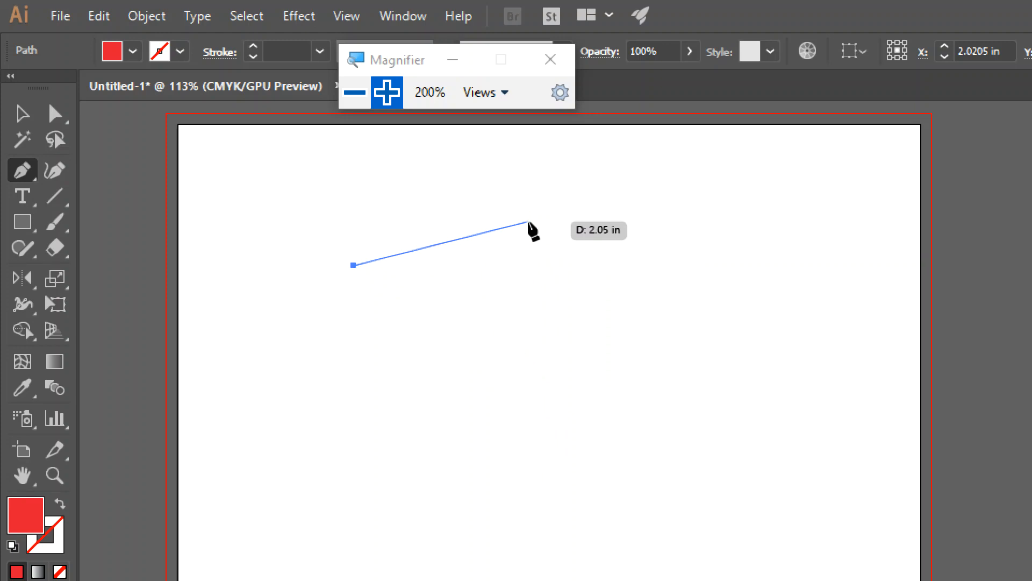
left_click(529, 221)
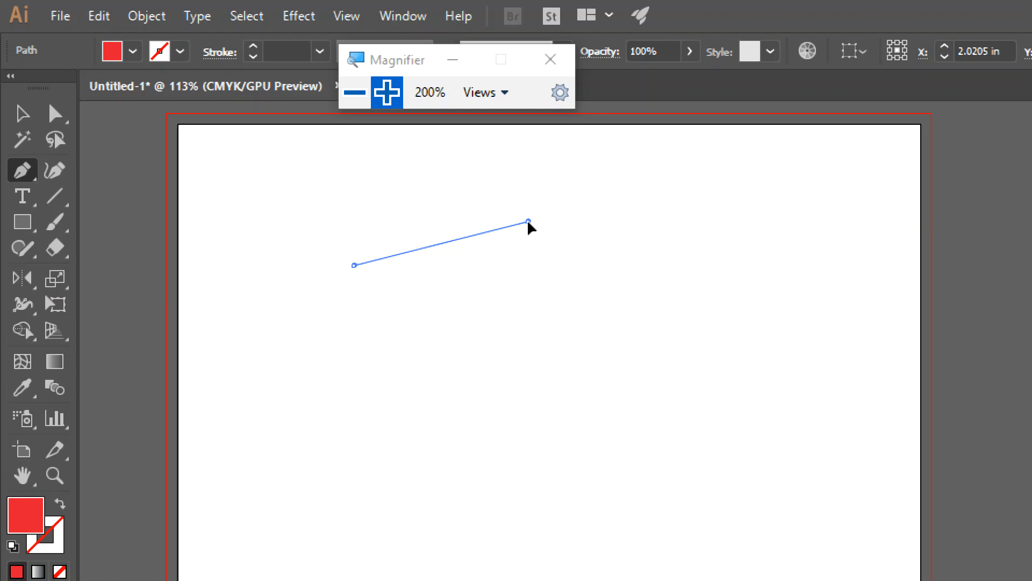
left_click_drag(528, 222, 570, 321)
left_click_drag(607, 352, 623, 142)
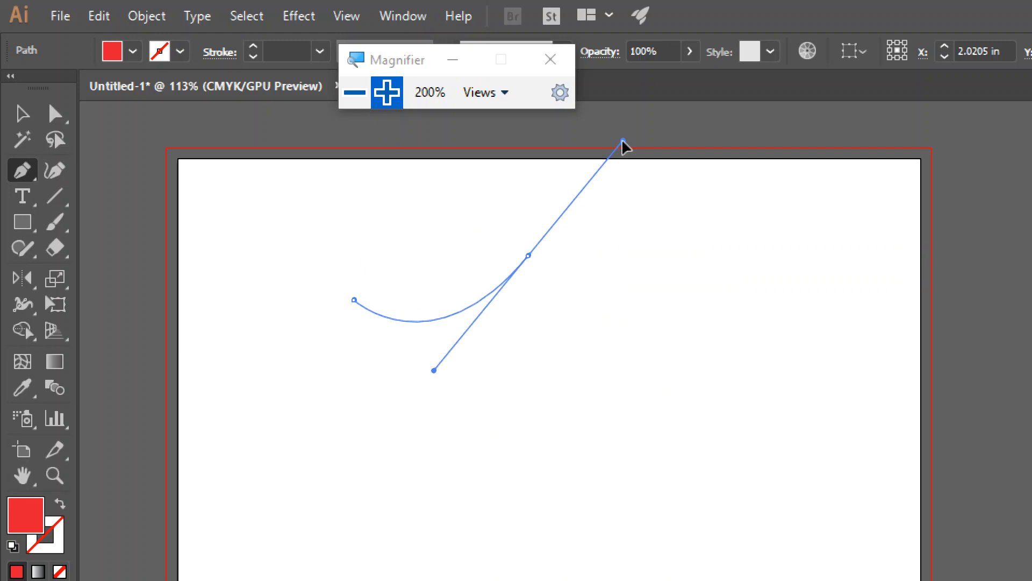
left_click_drag(623, 142, 597, 146)
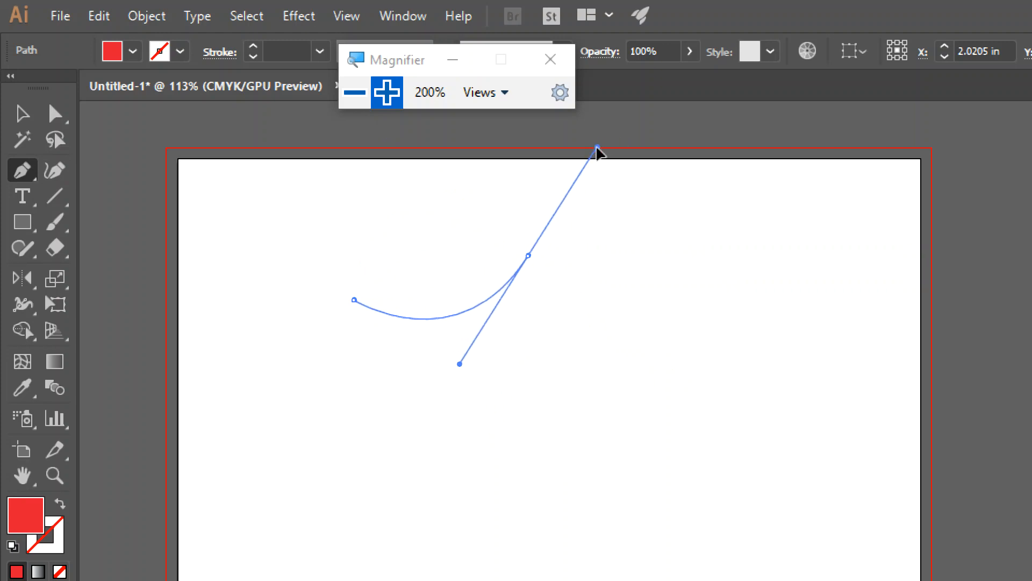
left_click_drag(597, 147, 597, 147)
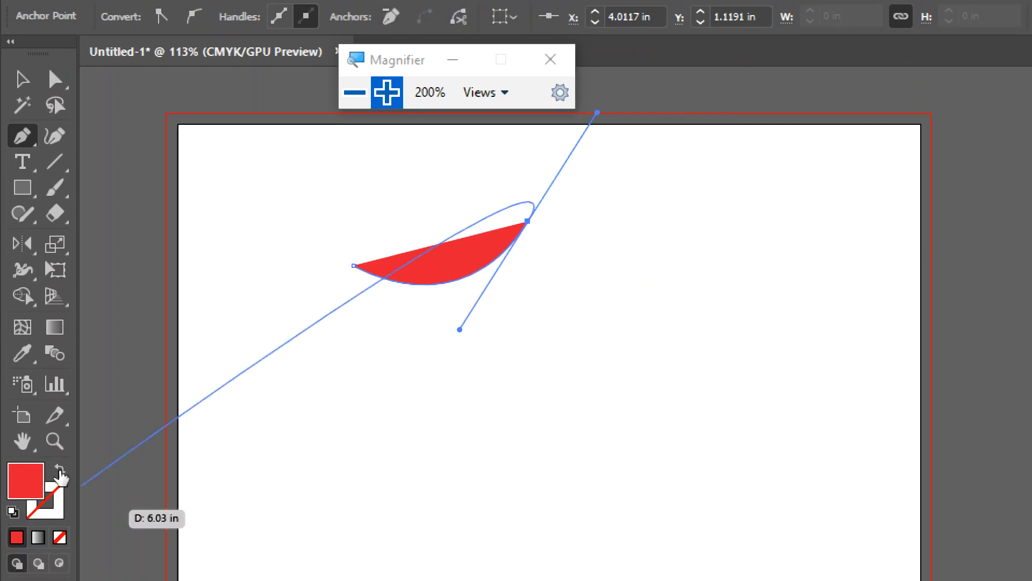
Swap fill and stroke to give the path a red stroke without fill, and remove the outgoing handle at its end anchor
left_click(60, 475)
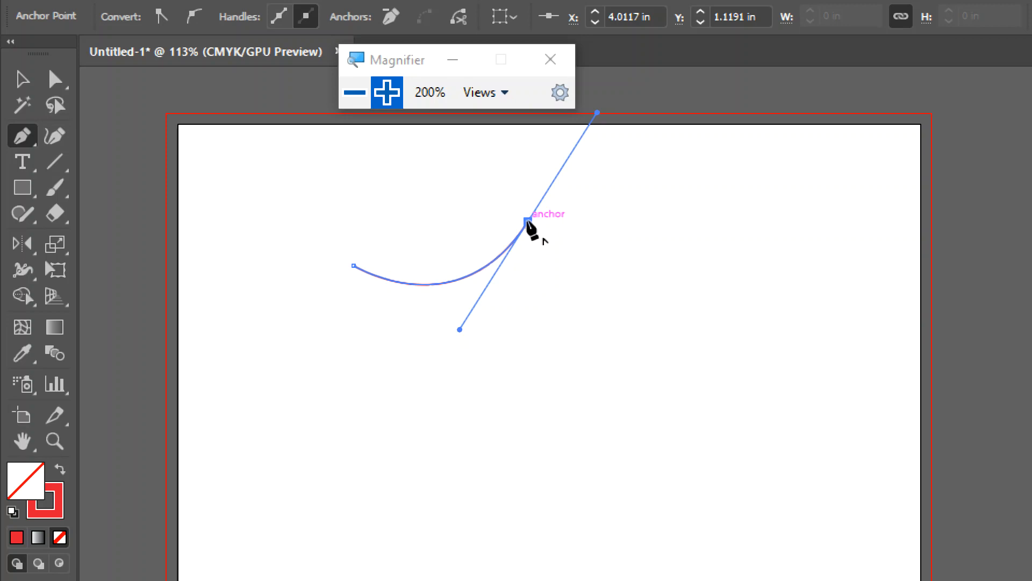
left_click(528, 221)
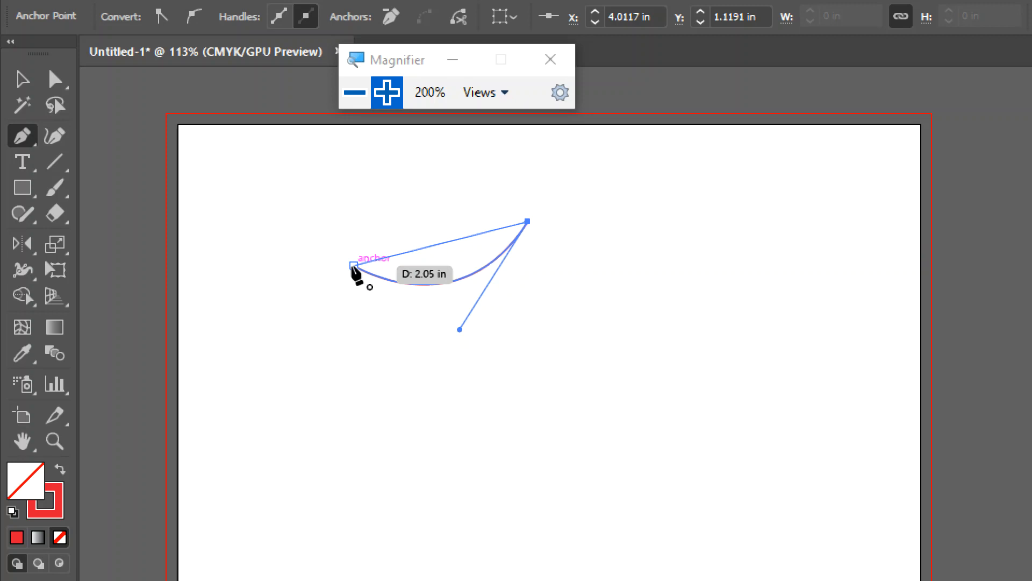
Continue the path with curved and straight segments back to its first anchor to close the outline, and delete the whole shape
left_click_drag(715, 159, 769, 199)
left_click_drag(821, 297, 850, 372)
left_click(658, 419)
left_click(445, 435)
left_click(353, 423)
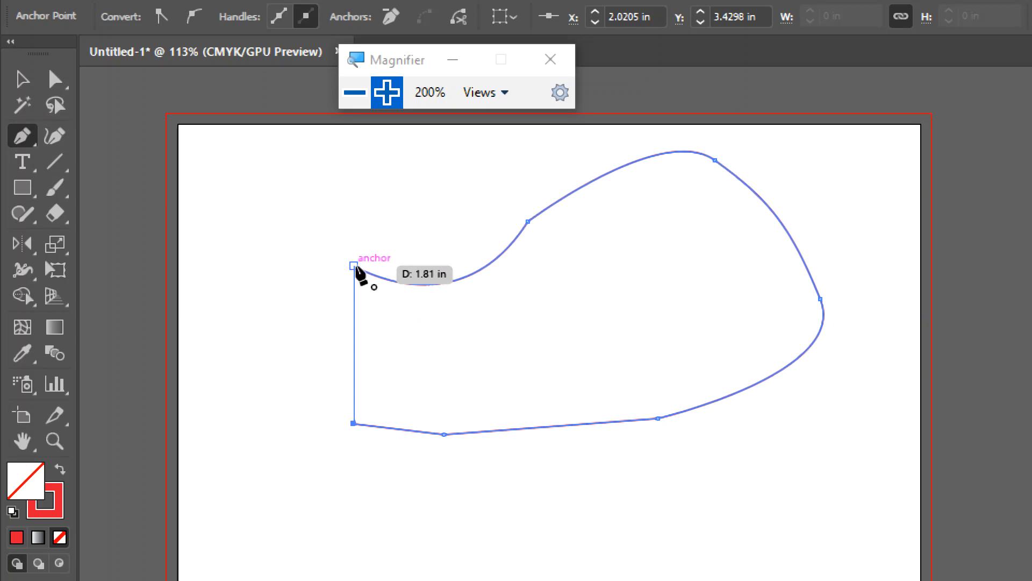
left_click(354, 265)
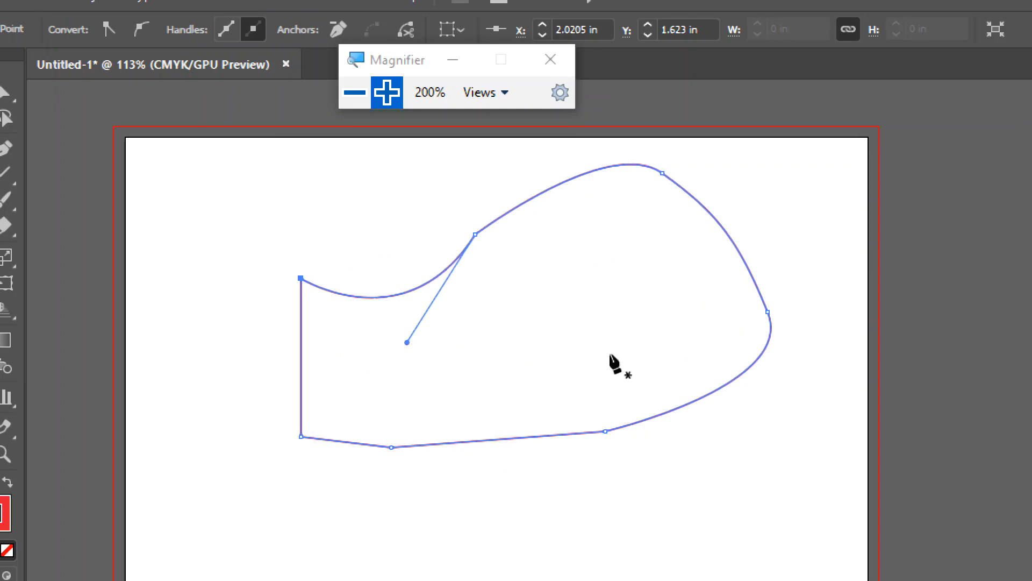
key("Delete")
key("Delete")
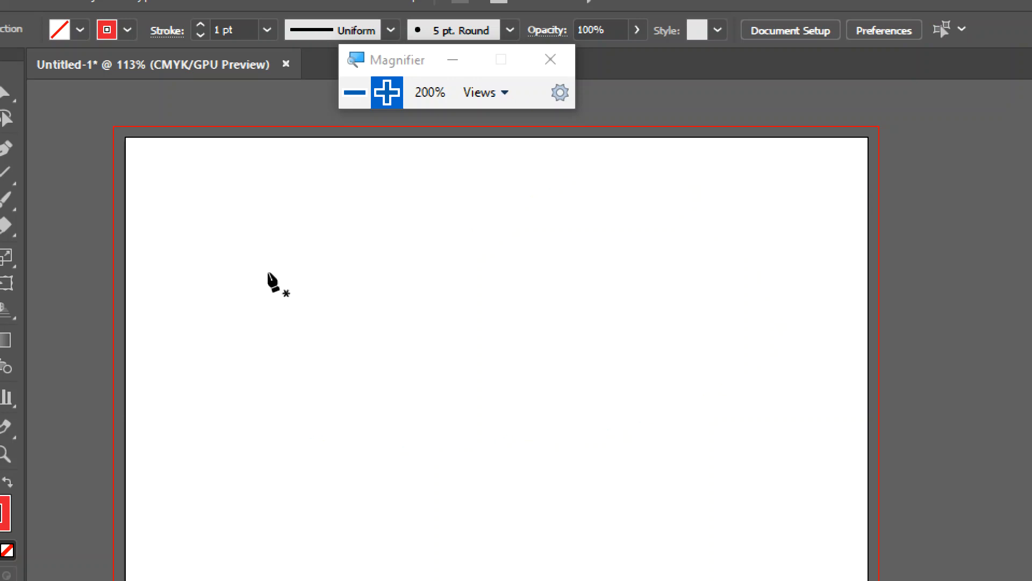
Draw a new sagging Pen curve about 4.2 in wide and remove the outgoing handle at its end anchor
left_click(275, 331)
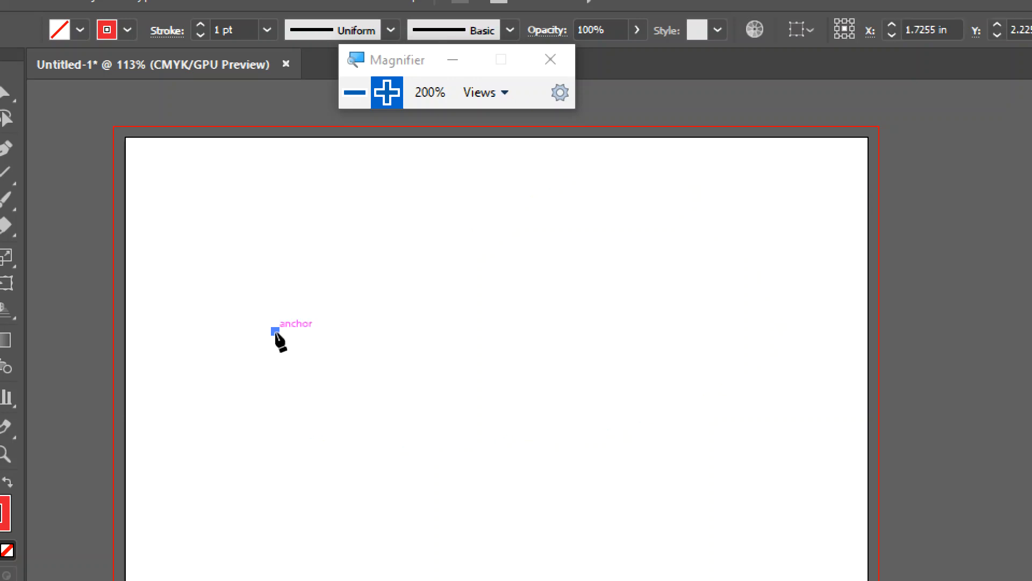
left_click(645, 323)
left_click_drag(673, 341, 862, 125)
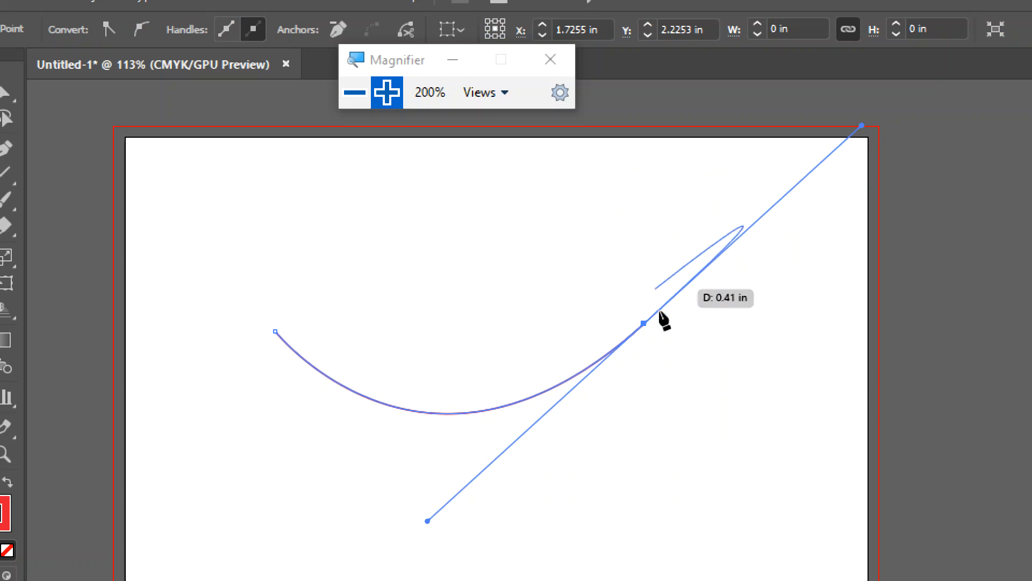
left_click(643, 323)
Extend the sagging curve with further curved and straight segments around it, and delete the entire path
left_click_drag(643, 323, 603, 187)
left_click_drag(603, 185, 543, 197)
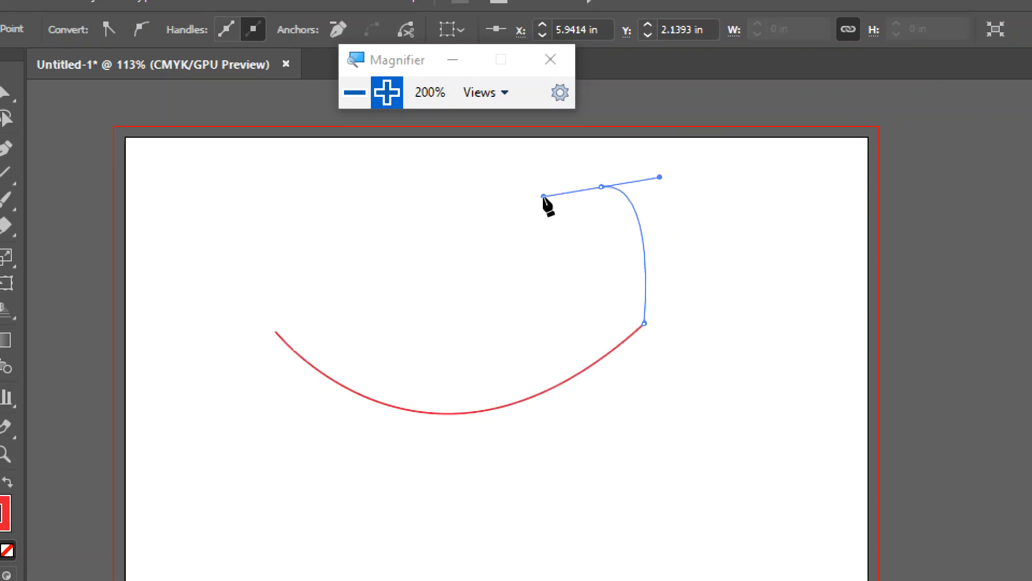
left_click_drag(392, 225, 353, 163)
left_click_drag(202, 207, 159, 278)
left_click(179, 364)
left_click(284, 485)
left_click(623, 489)
left_click_drag(765, 264, 699, 289)
left_click_drag(631, 119, 575, 130)
key("Delete")
key("Delete")
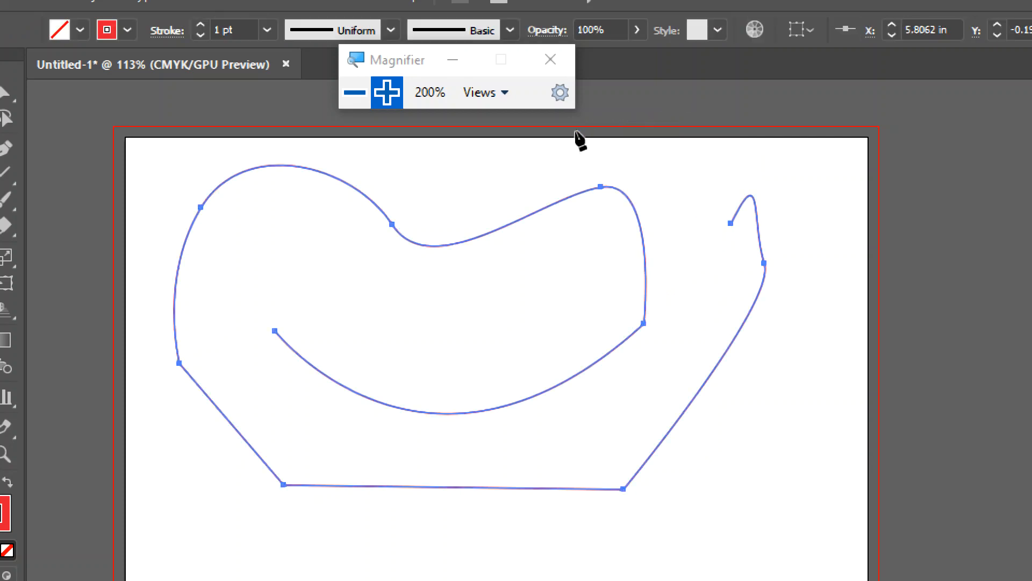
Draw an arched Pen curve about 4.9 in wide and 0.93 in high, and remove the outgoing handle at its end anchor
left_click(238, 328)
left_click_drag(667, 315, 891, 472)
left_click(647, 310)
left_click(647, 311)
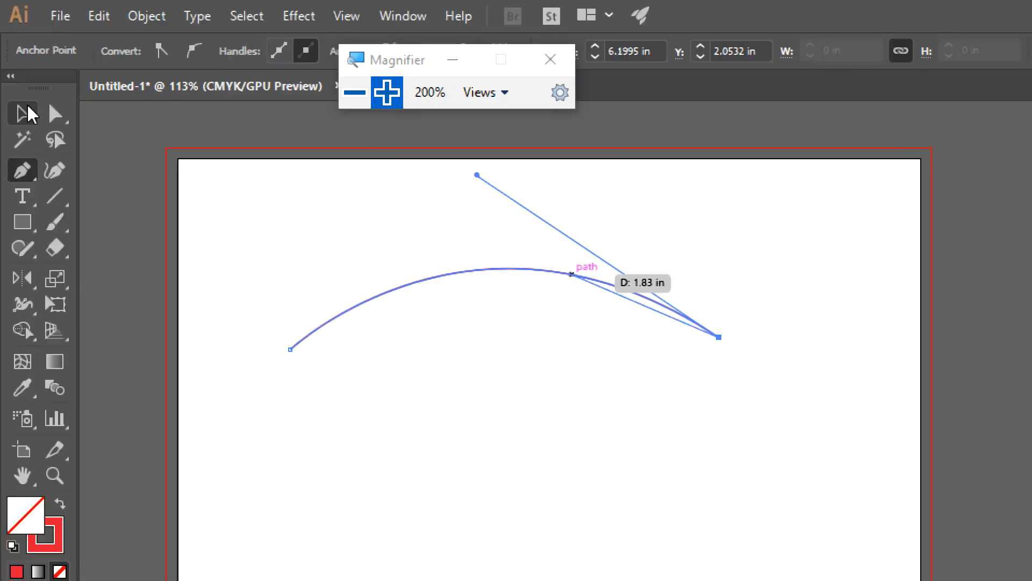
End the arched path with the Selection tool, reselect it, and undo the removal of its end anchor's outgoing handle
left_click(30, 114)
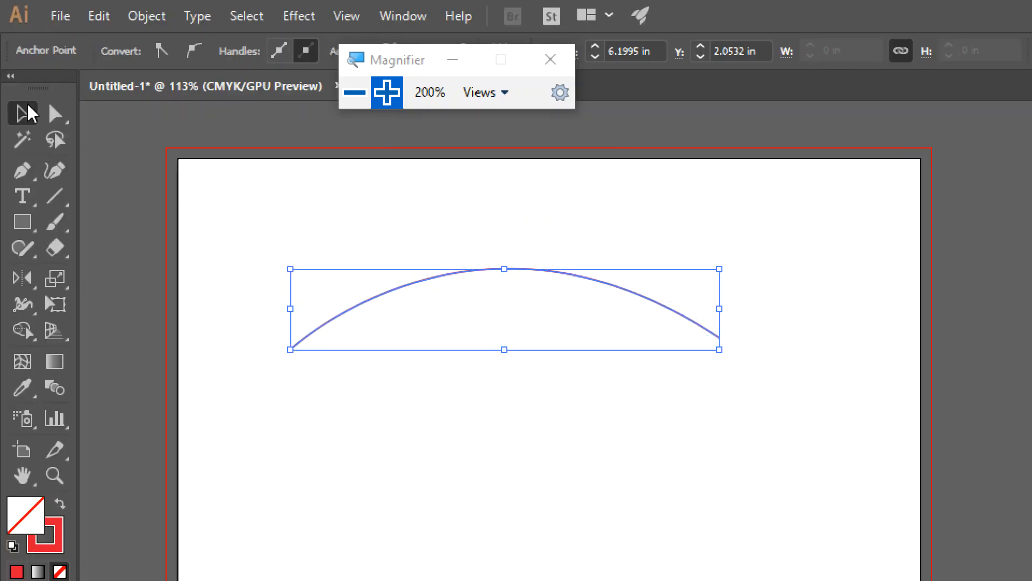
left_click(908, 364)
left_click(688, 322)
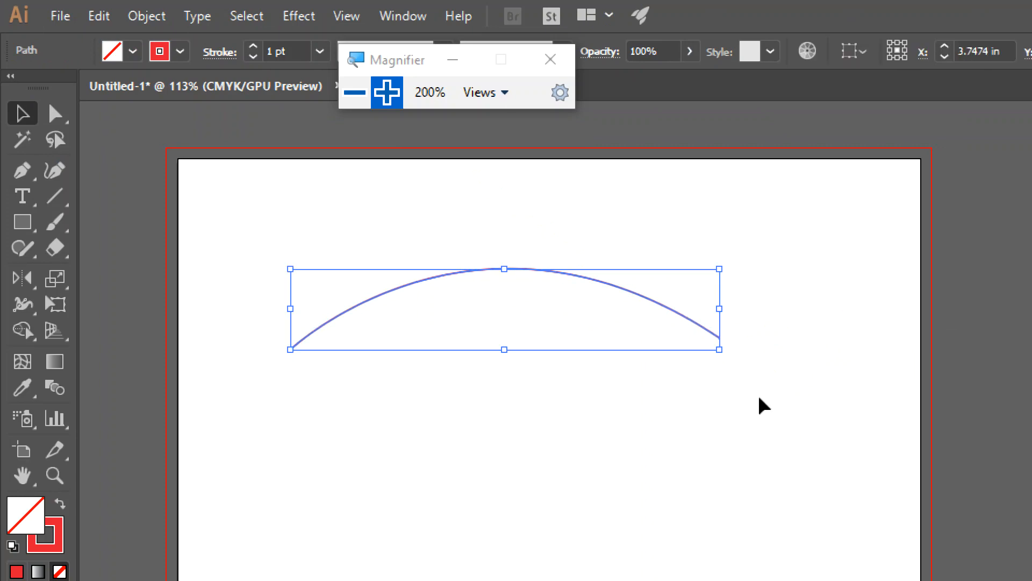
key("ctrl+z")
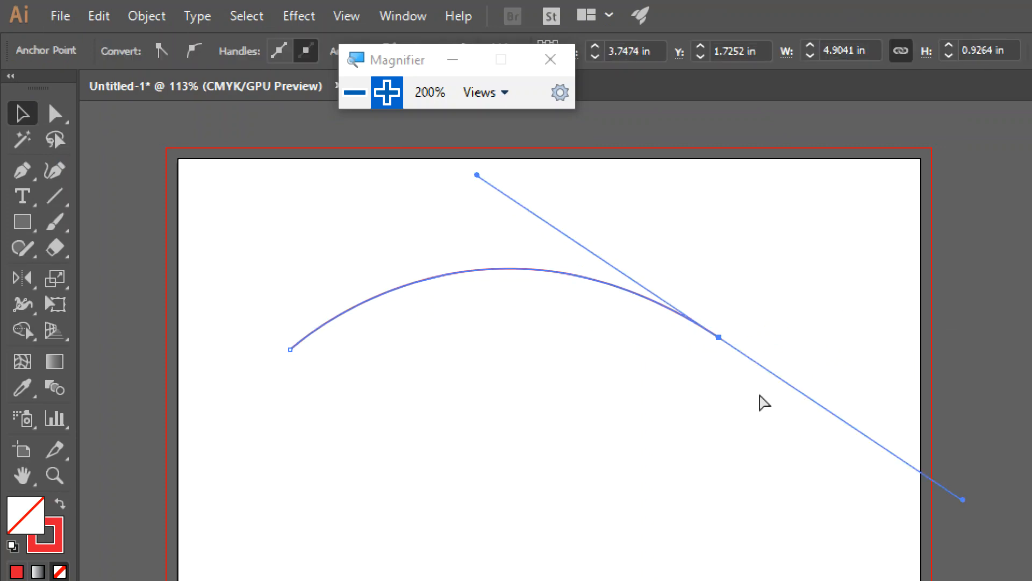
Undo the previous arch and draw a new arched Pen curve about 4.7 in wide across the upper artboard
key("ctrl+z")
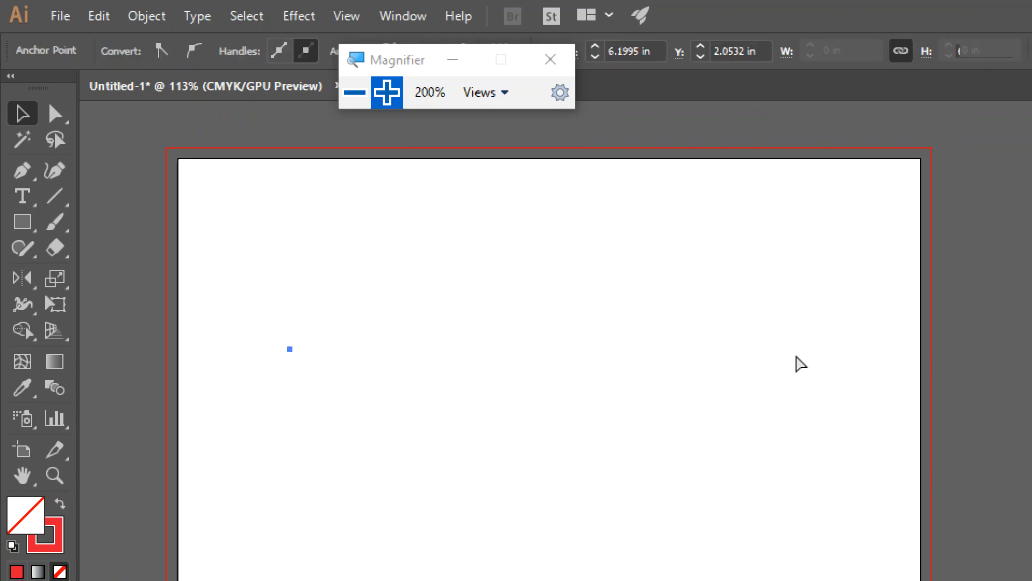
left_click(196, 232)
left_click(22, 171)
left_click(374, 327)
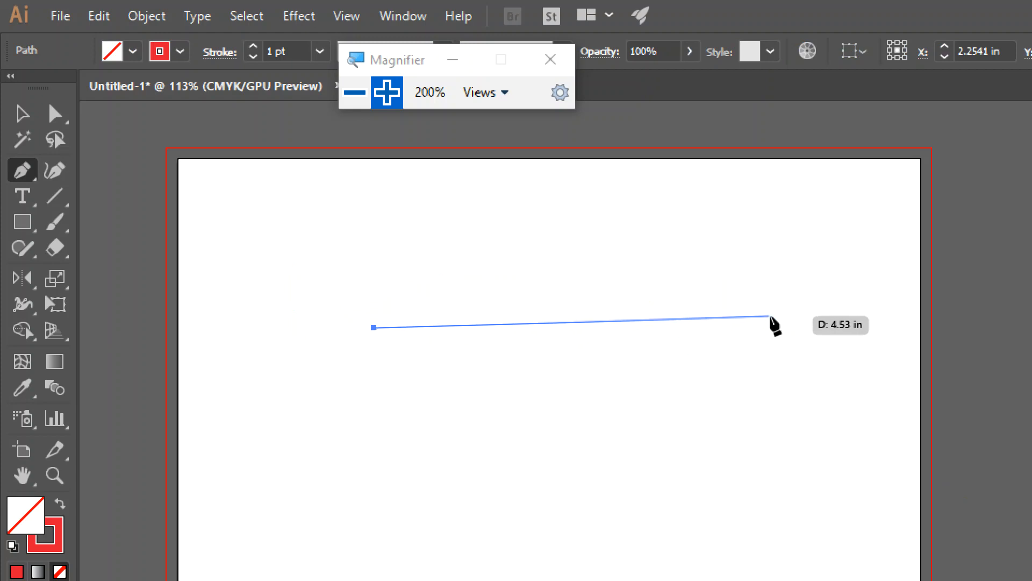
left_click_drag(781, 327, 988, 459)
left_click_drag(935, 419, 959, 438)
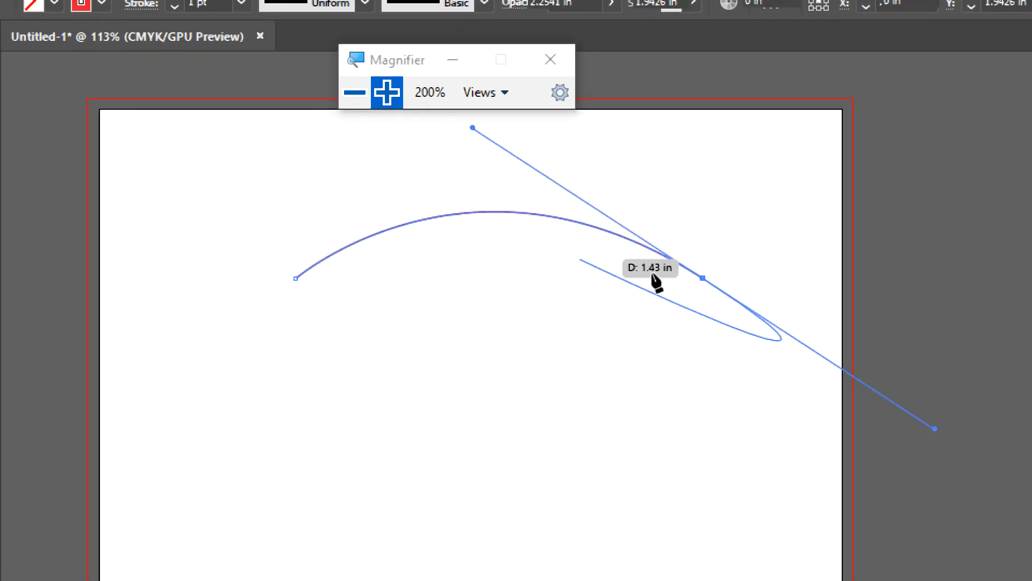
Remove the outgoing handle at the arch's end anchor and end the open path
left_click(703, 279)
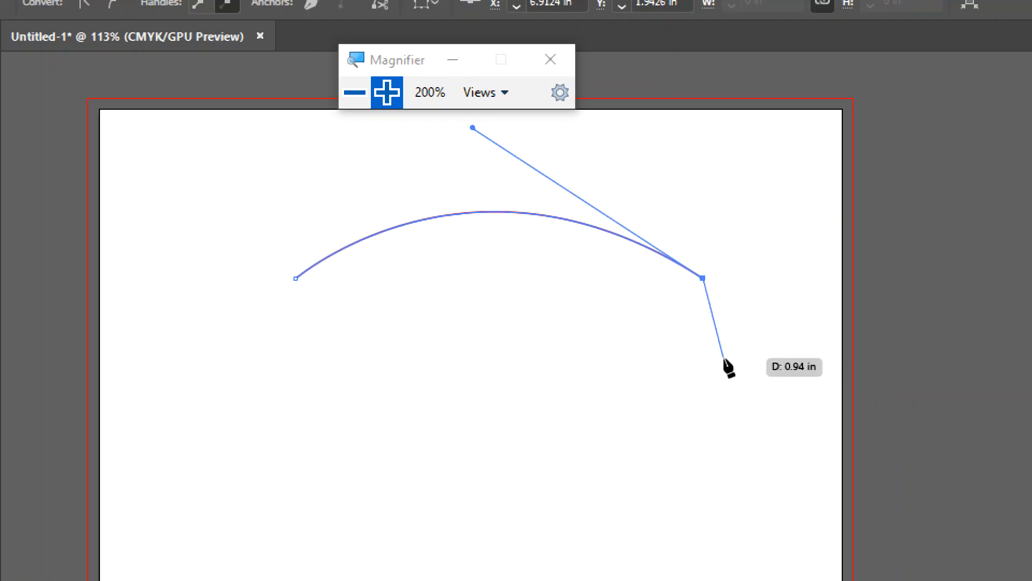
key("ctrl")
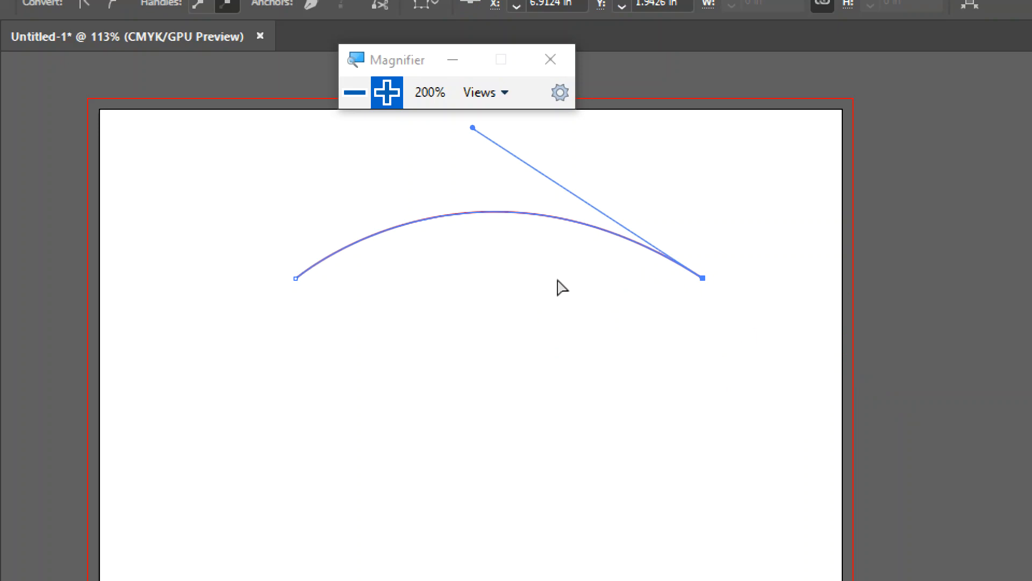
left_click(561, 287, "ctrl")
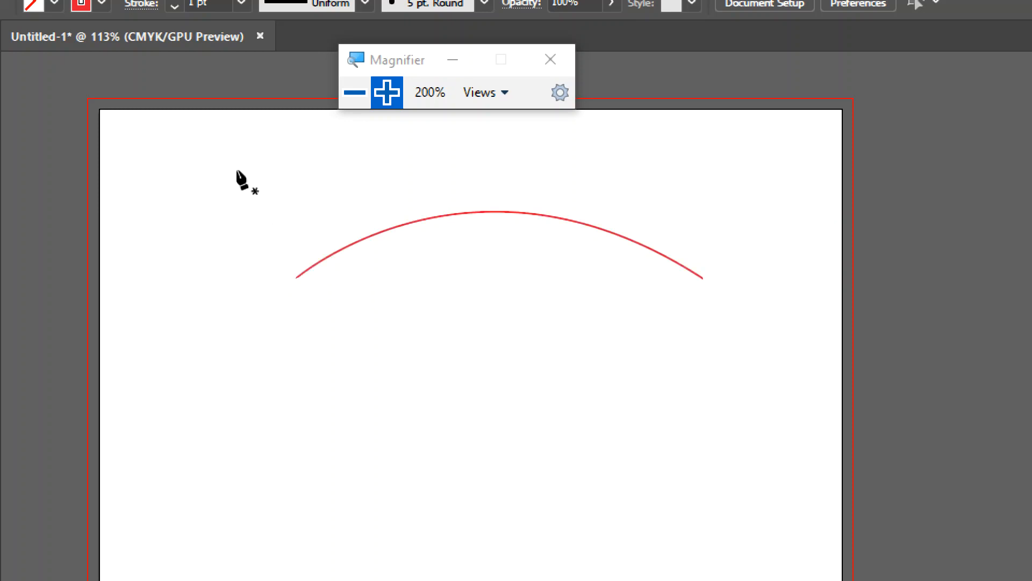
Draw a closed leaf-shaped Pen path above the arch, removing the outgoing handle at its second anchor
left_click(236, 158)
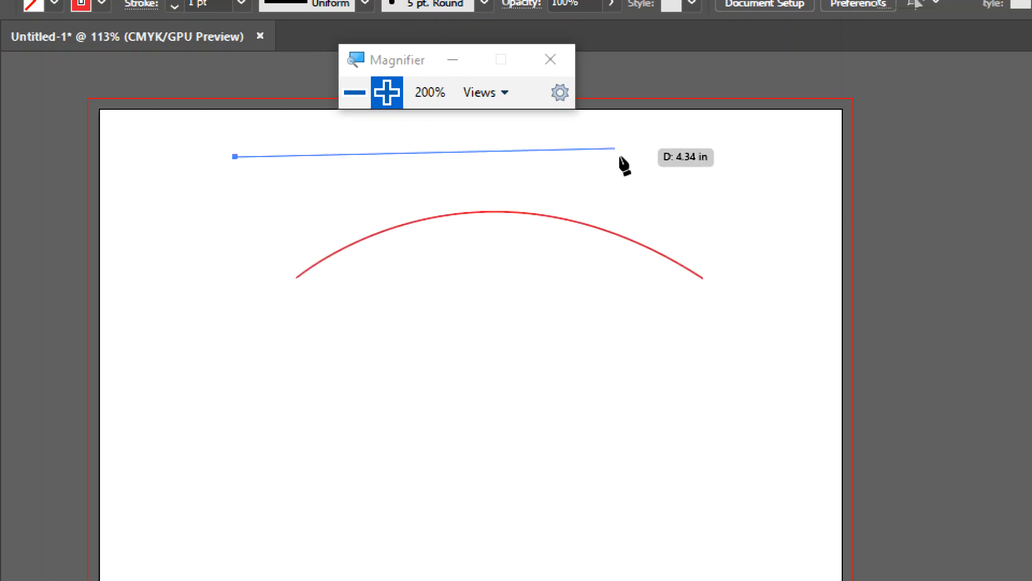
left_click_drag(629, 163, 876, 265)
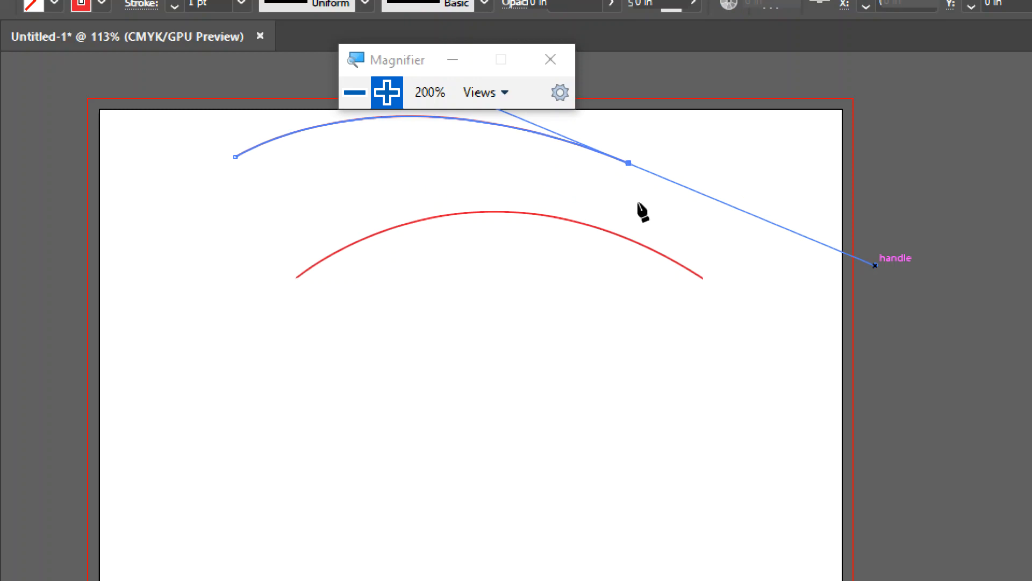
left_click(628, 163)
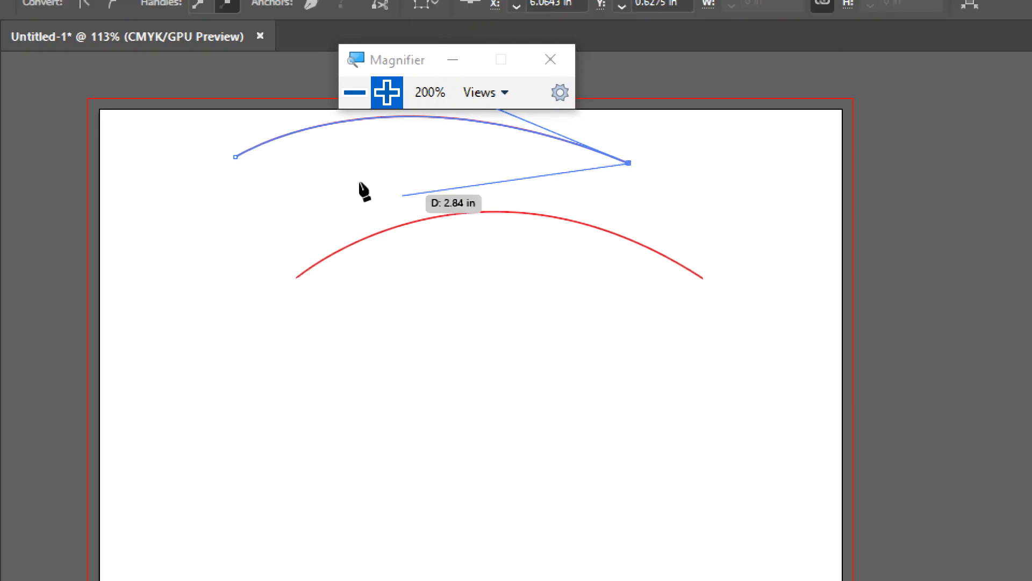
left_click_drag(236, 157, 128, 69)
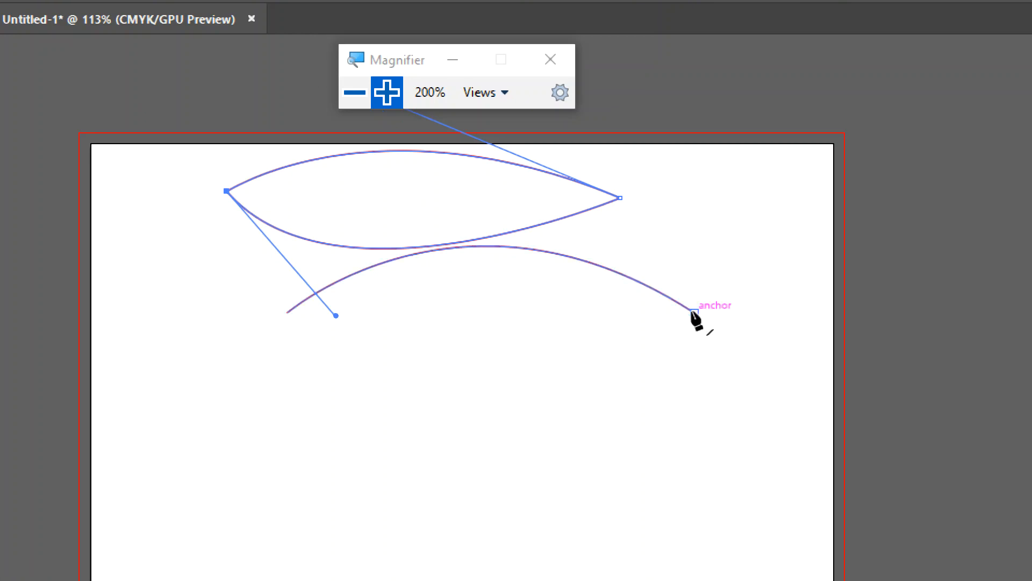
Extend the arch with curved and straight segments into a closed shape, then swap its fill and stroke and swap them back
left_click_drag(695, 312, 603, 446)
left_click_drag(602, 445, 463, 439)
left_click(377, 404)
left_click(288, 313)
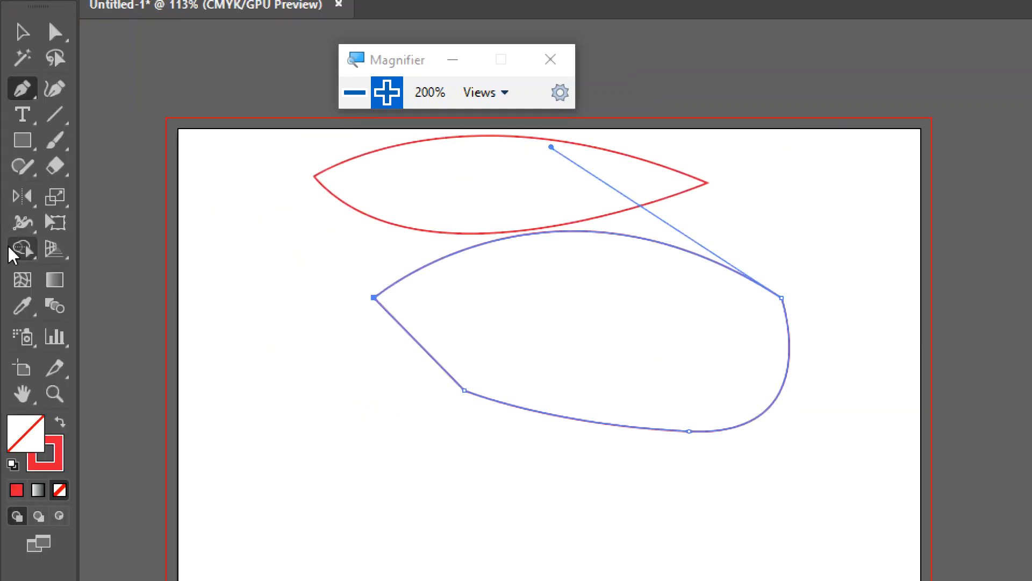
left_click(60, 428)
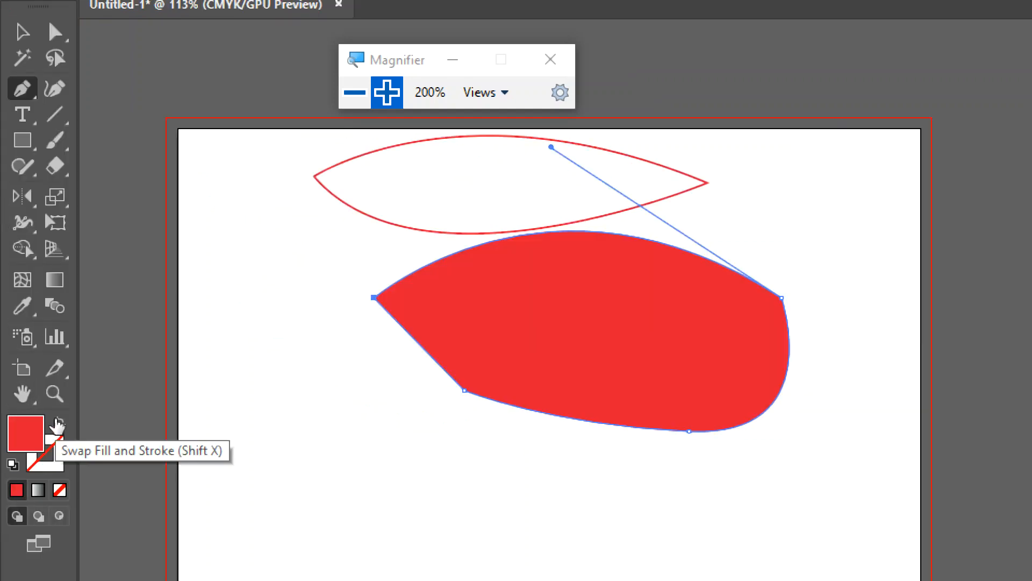
left_click(56, 424)
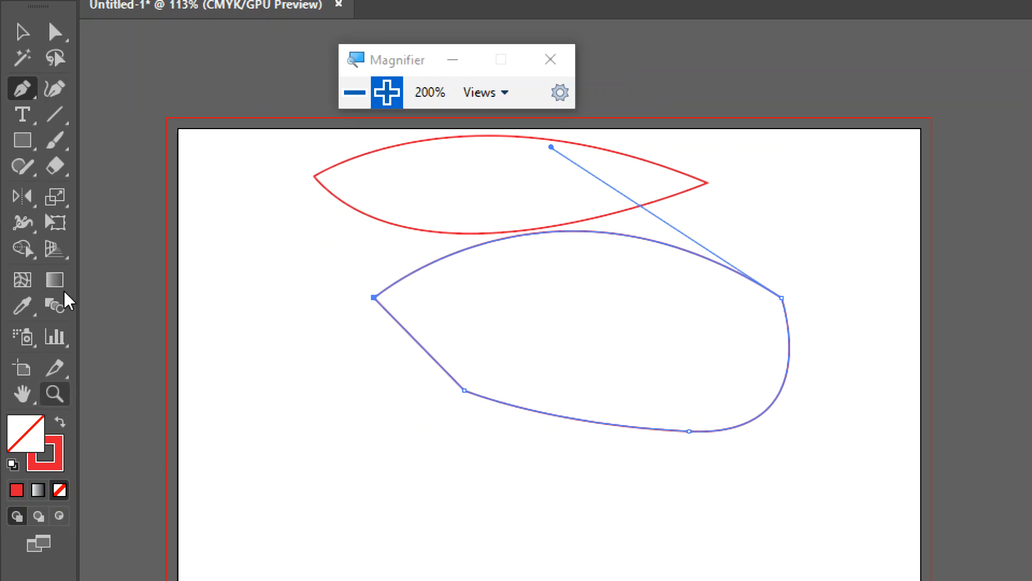
Reshape the lower closed shape with Direct Selection by moving its upper-left, lower-left and bottom anchors
left_click(55, 33)
left_click(375, 357)
left_click_drag(374, 302, 442, 313)
left_click_drag(465, 394, 368, 482)
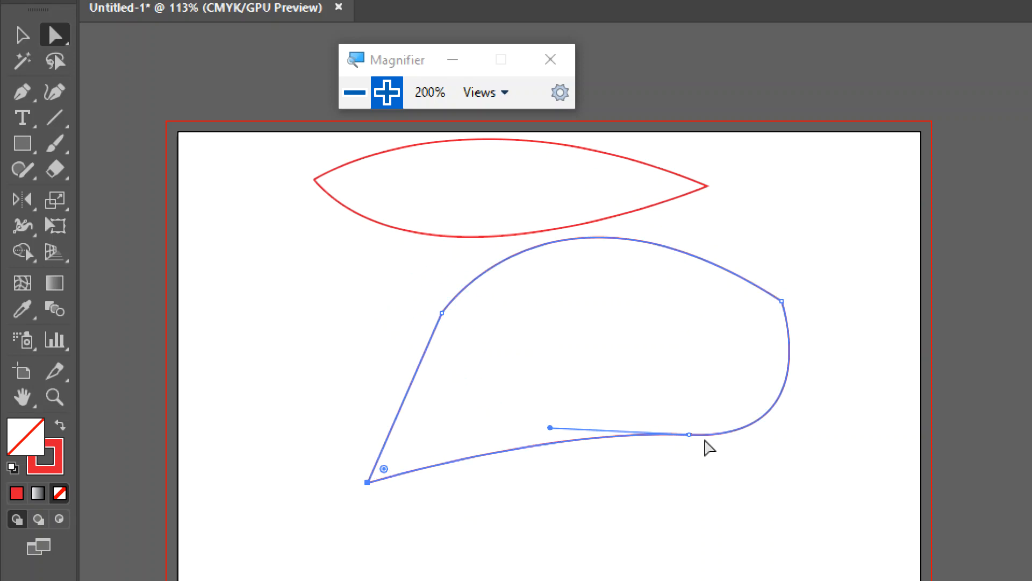
left_click(701, 452)
left_click_drag(690, 434, 714, 469)
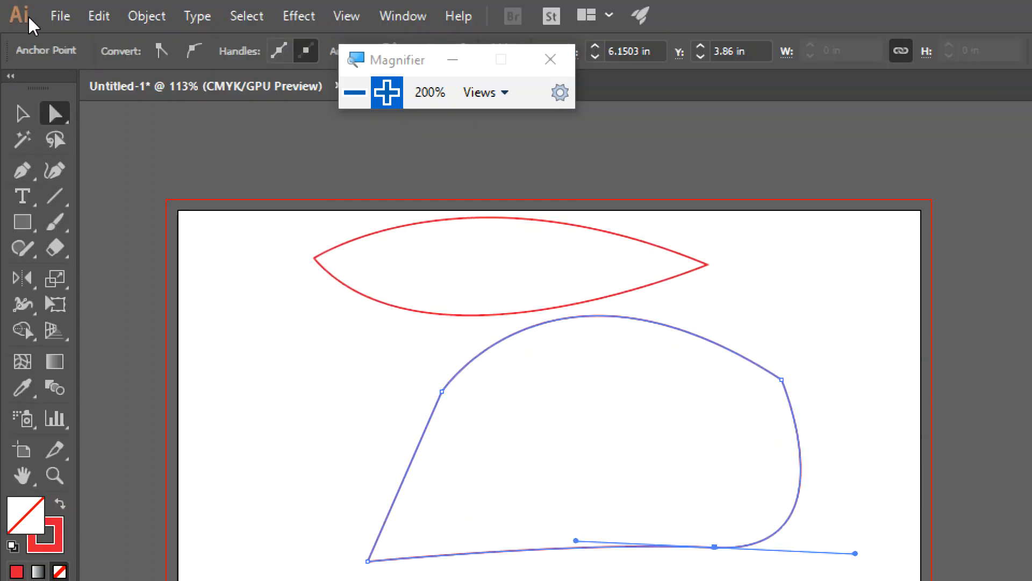
Select all paths on the artboard and delete them
left_click(22, 113)
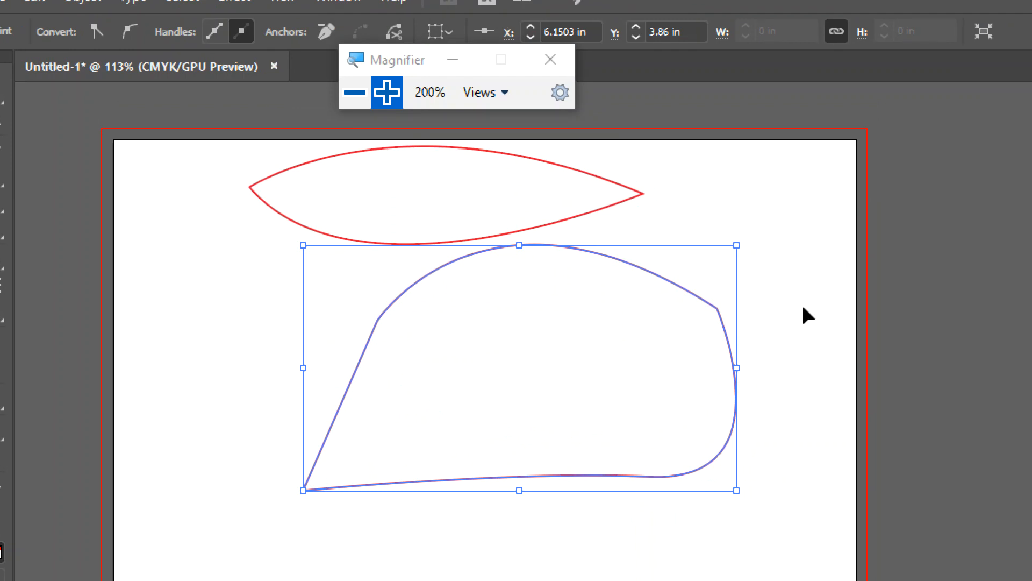
key("ctrl+a")
key("Delete")
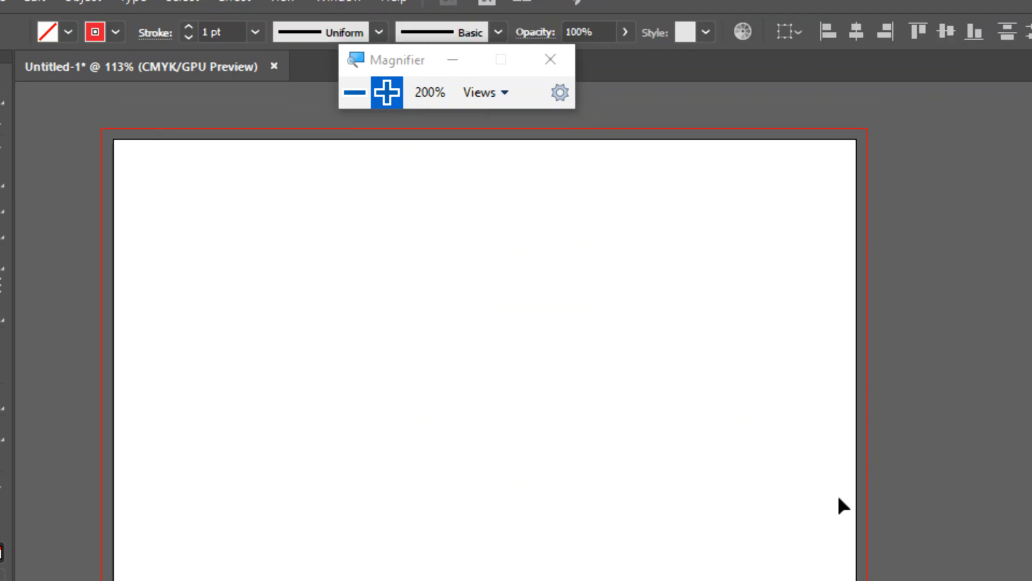
Draw a closed freeform Pen outline of curved and straight segments, about 7.4 in wide and 5.3 in high
left_click(22, 172)
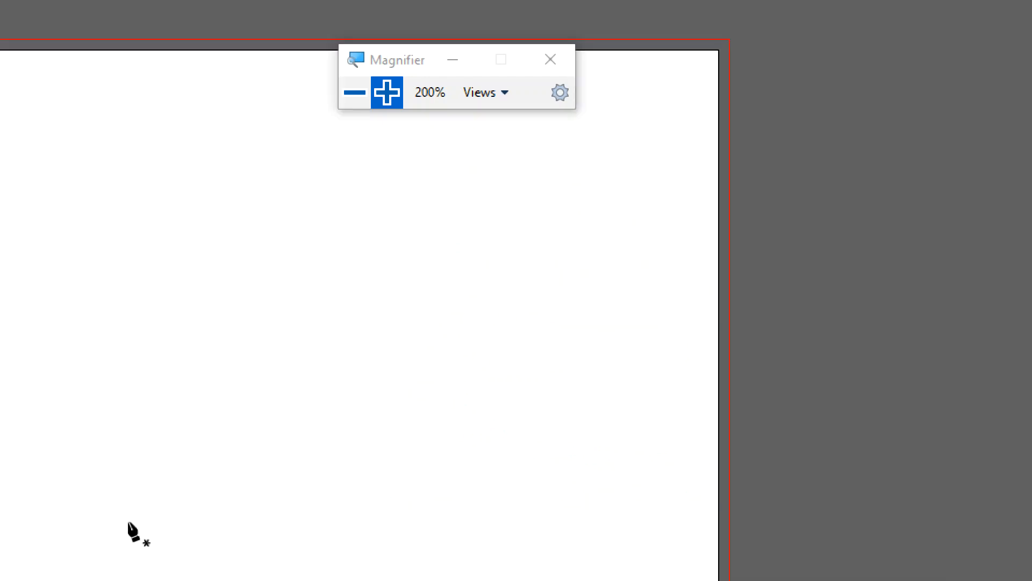
left_click(69, 300)
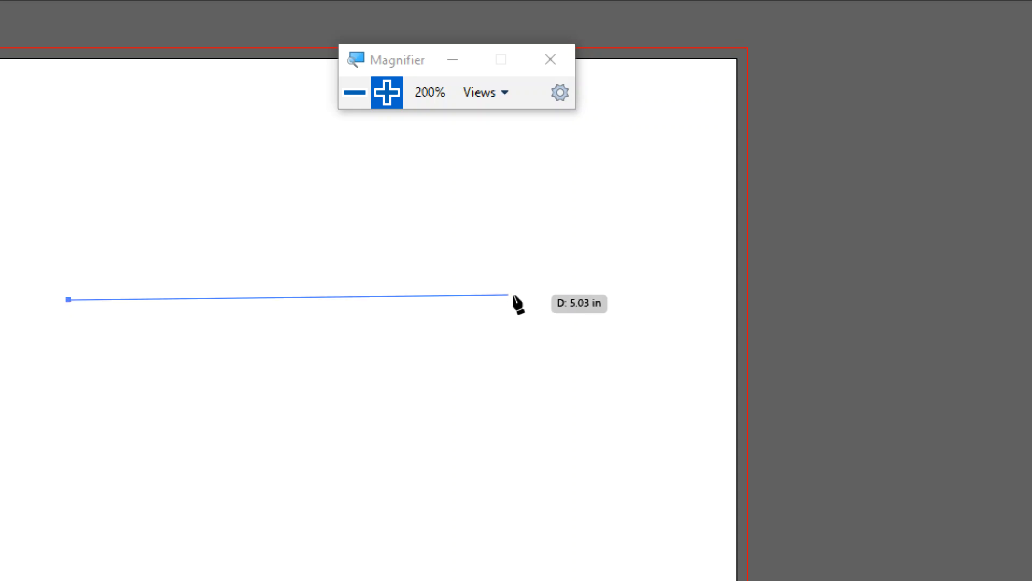
left_click_drag(515, 300, 784, 514)
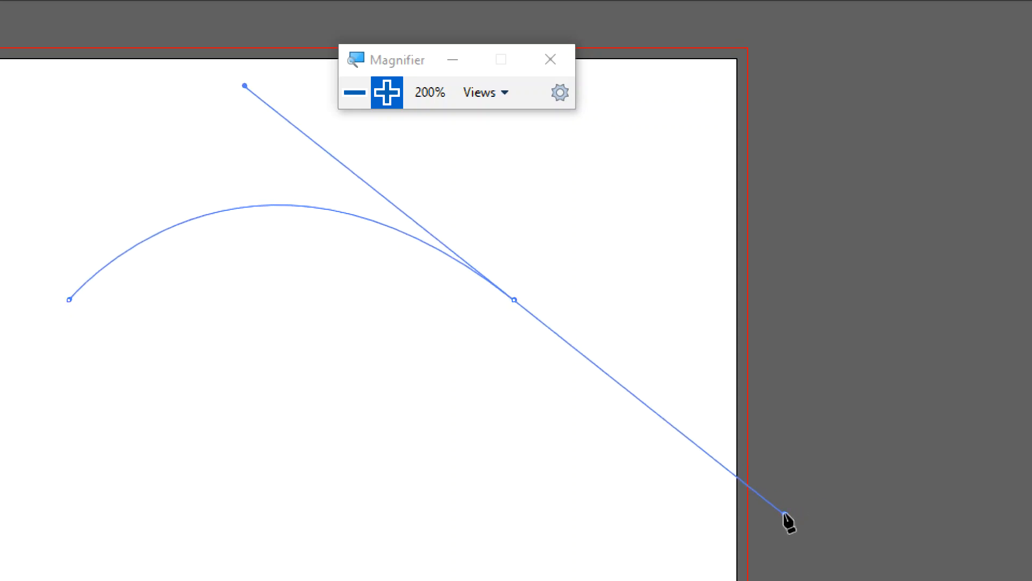
left_click_drag(610, 138, 636, 147)
left_click(717, 318)
left_click(737, 504)
left_click_drag(481, 525, 363, 455)
left_click_drag(317, 376, 194, 441)
left_click_drag(164, 322, 162, 294)
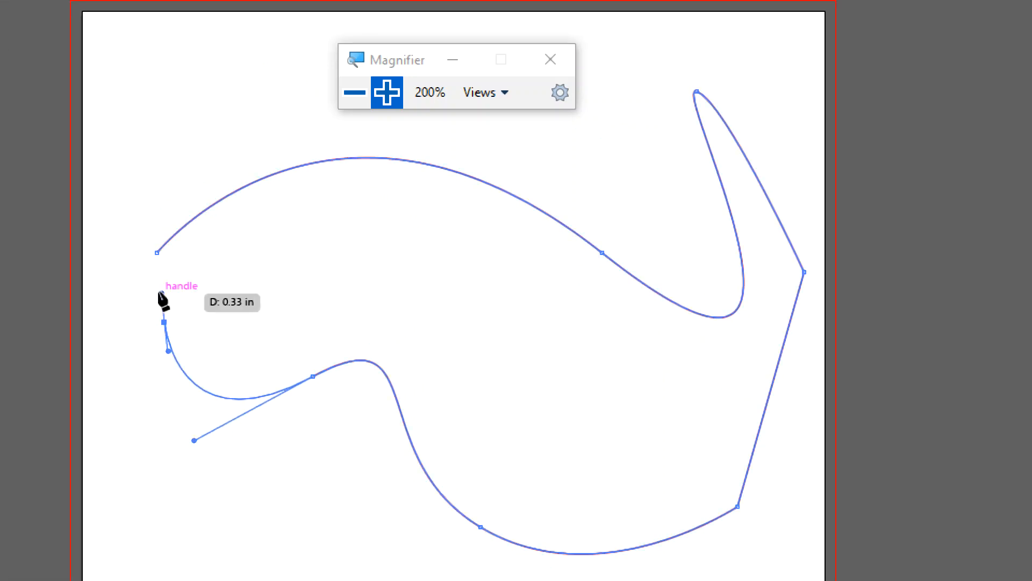
left_click(157, 252)
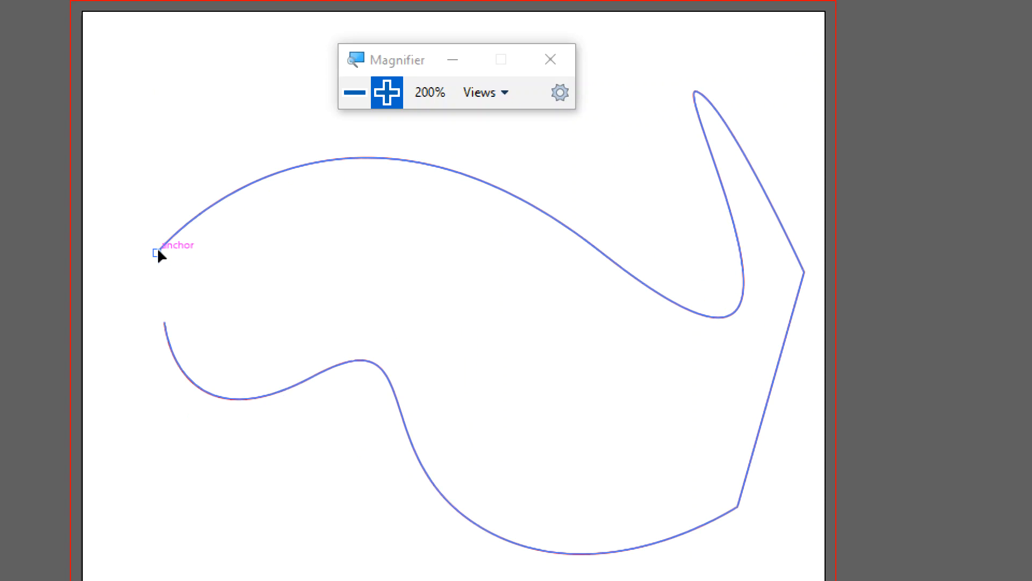
Draw a separate open Pen arch below the closed outline with no outgoing handle at its end anchor
scroll(574, 276, "up", 3)
scroll(580, 291, "down", 9)
left_click(204, 437)
left_click_drag(577, 436, 738, 514)
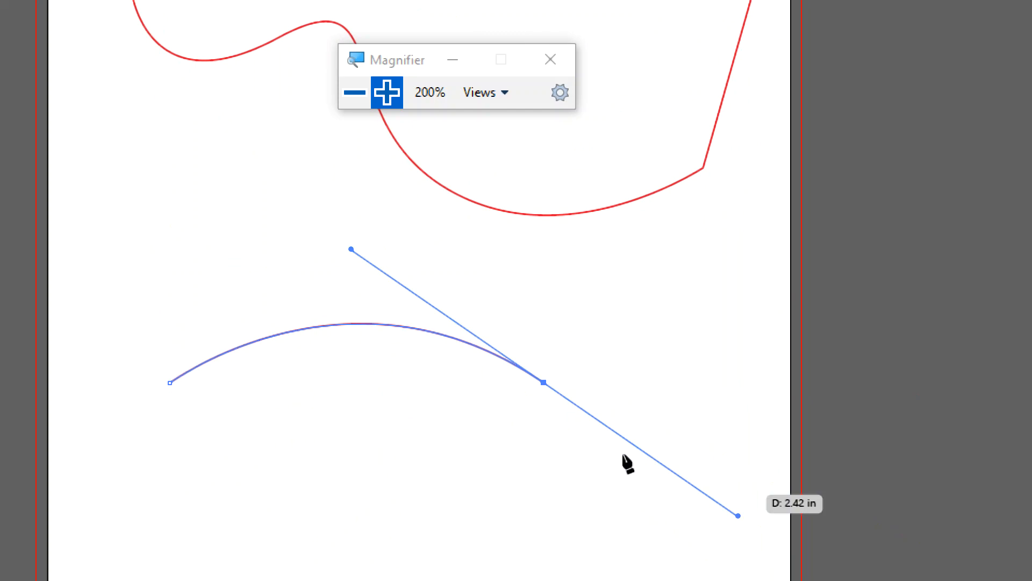
left_click(545, 383)
left_click(648, 349, "ctrl")
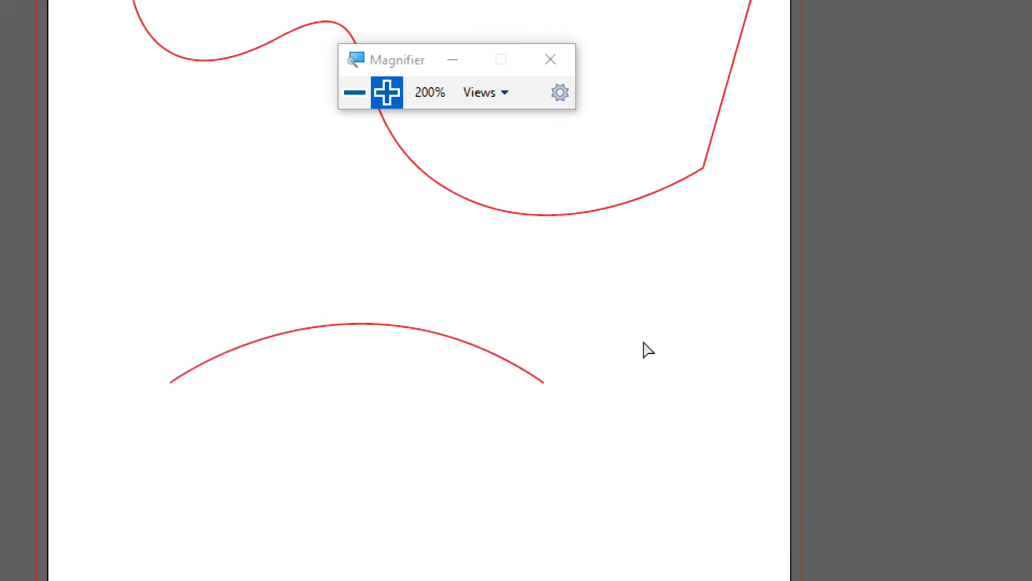
left_click(543, 382)
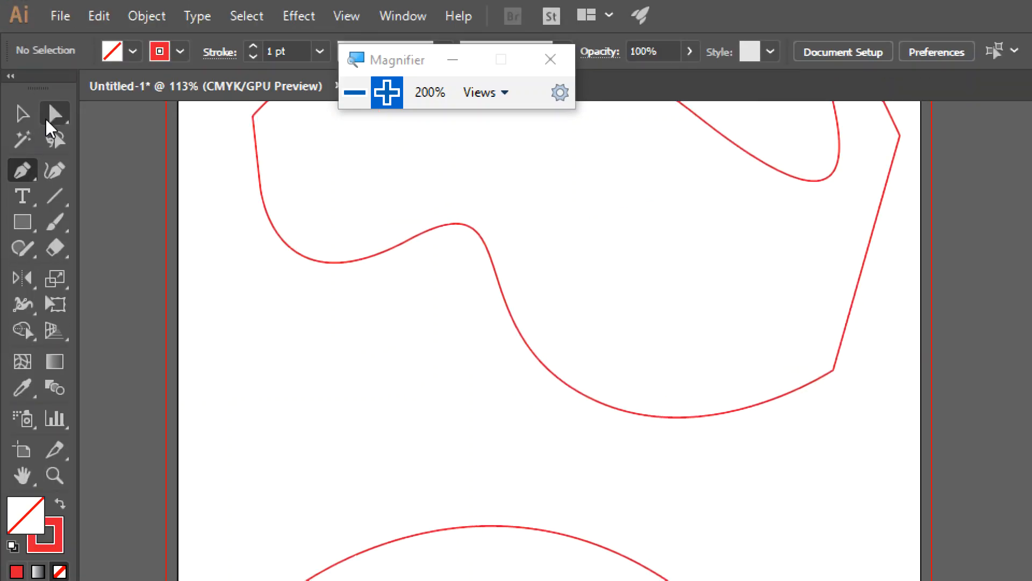
Curve the short left edge of the closed outline outward by adjusting its direction handle with Direct Selection
left_click(48, 121)
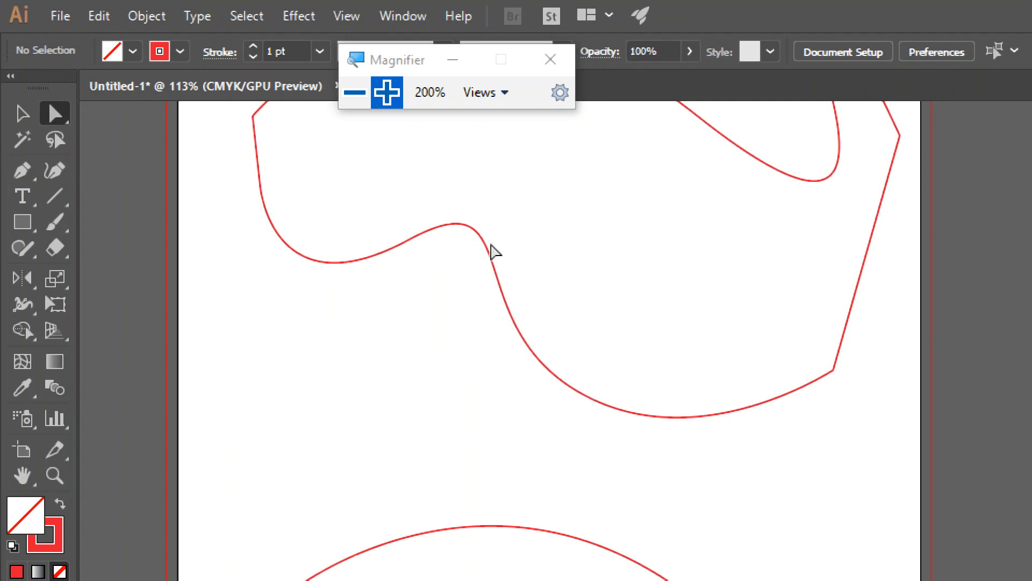
scroll(750, 341, "up", 3)
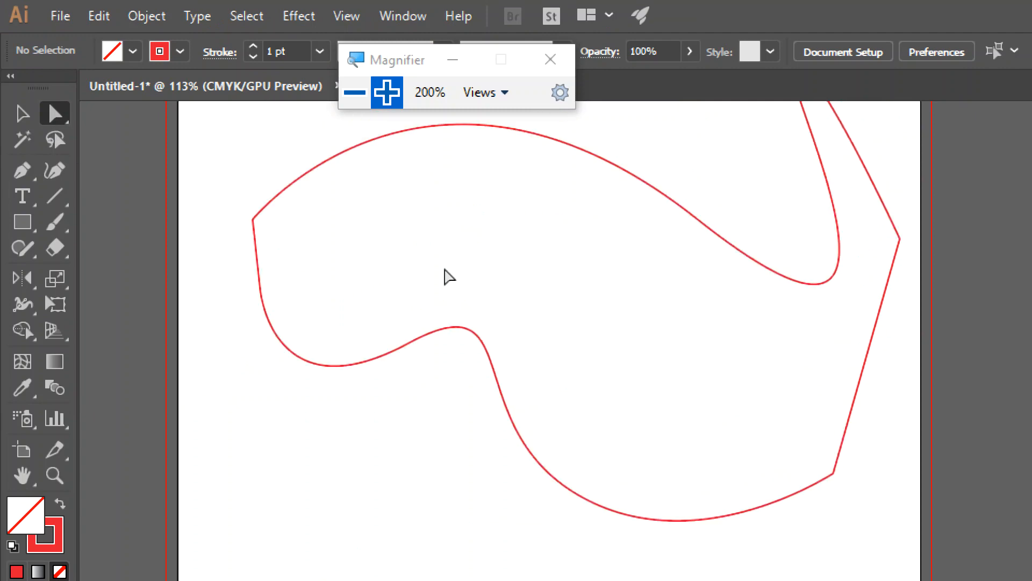
left_click(255, 226)
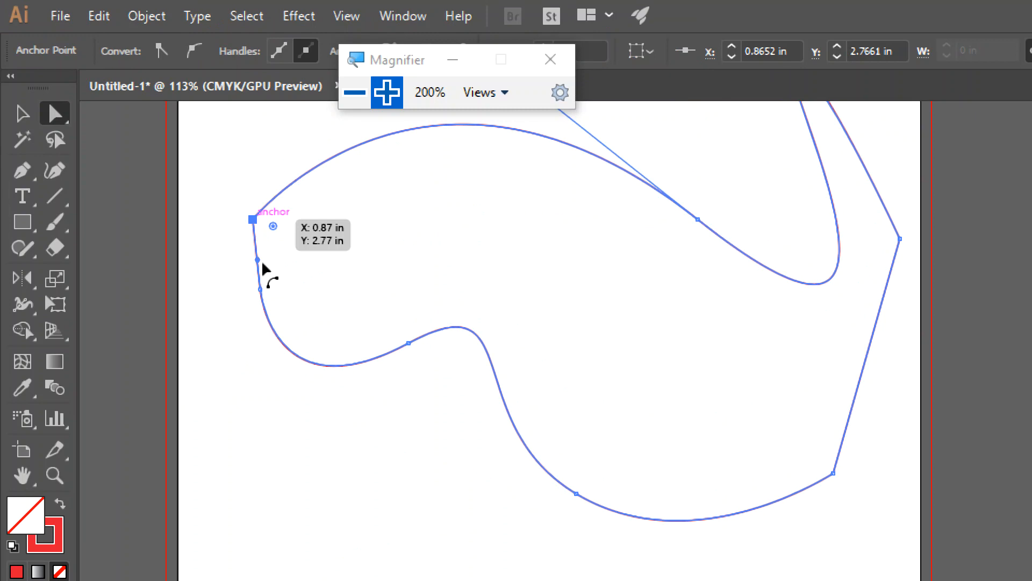
left_click_drag(257, 260, 240, 264)
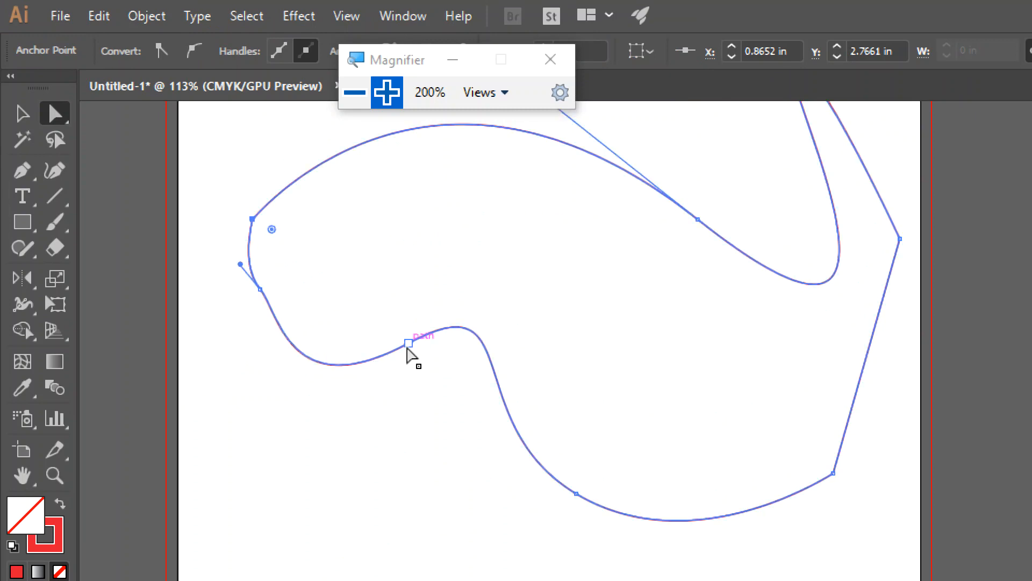
Lengthen both direction handles of the lower-left curve's middle anchor to make the bends on either side fuller
left_click(409, 344)
left_click_drag(530, 274, 589, 248)
left_click(423, 339)
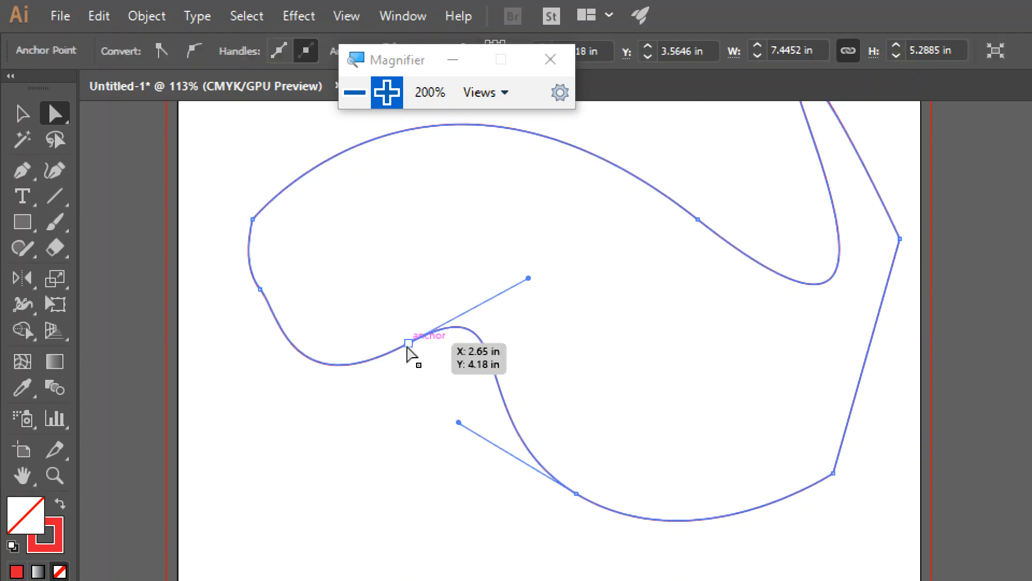
left_click(409, 343)
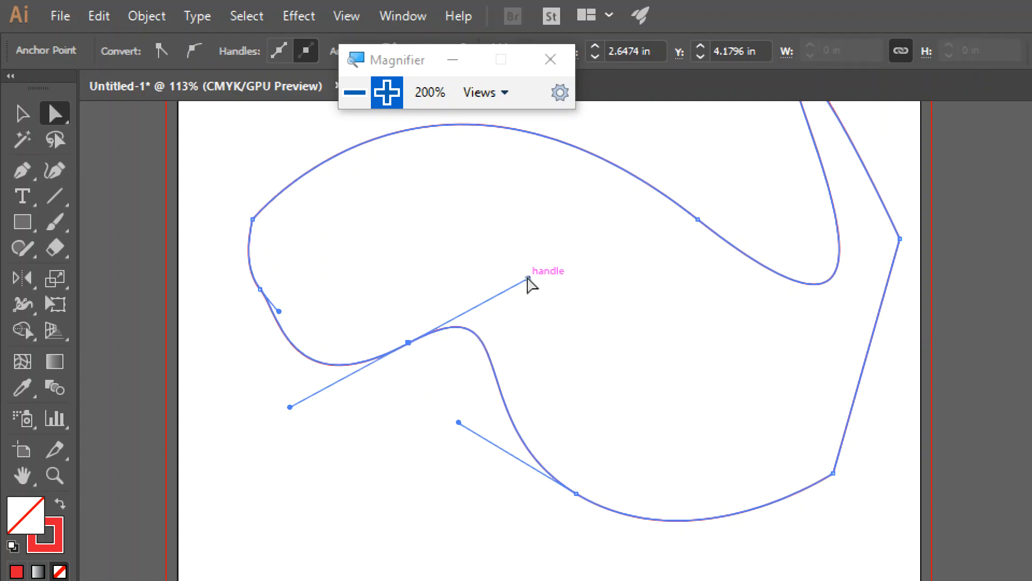
left_click_drag(528, 280, 607, 235)
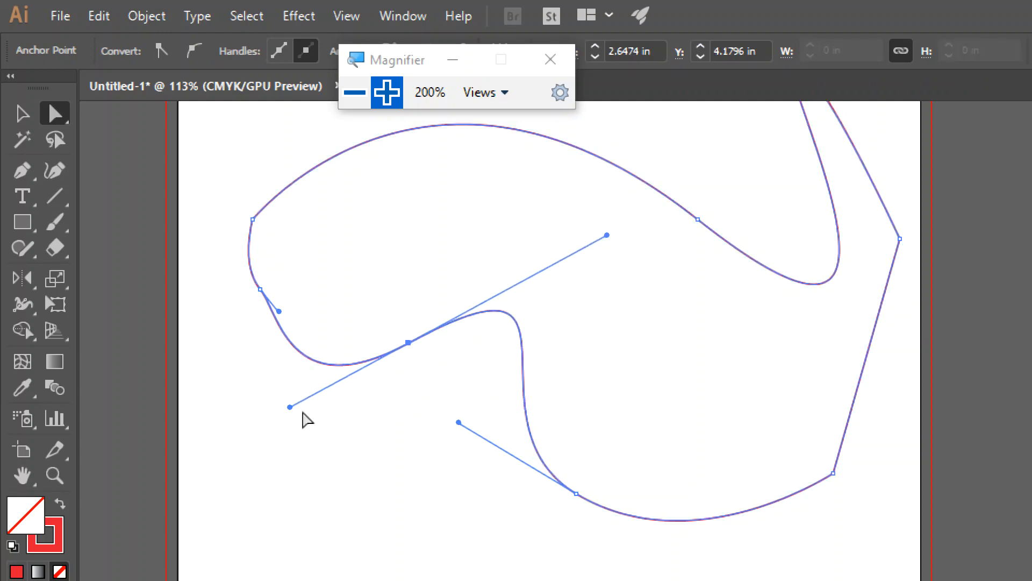
left_click_drag(290, 407, 238, 428)
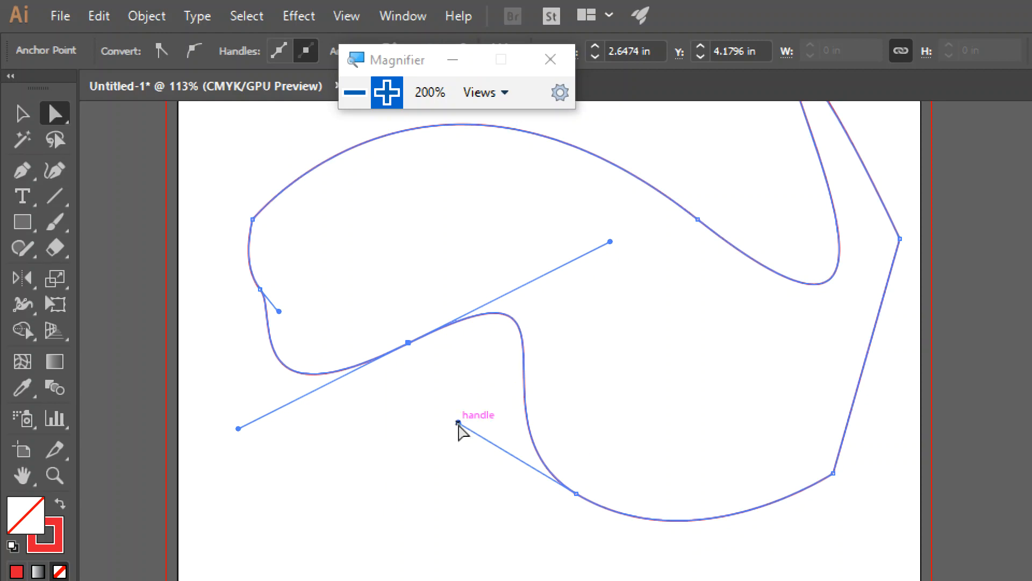
Pull the lower curve's handle downward and reposition the outline's two right-hand corner anchors
left_click_drag(457, 424, 426, 468)
left_click_drag(770, 482, 689, 437)
left_click_drag(762, 270, 779, 288)
Clear the reshaped outline and the separate arch from the artboard
left_click(22, 114)
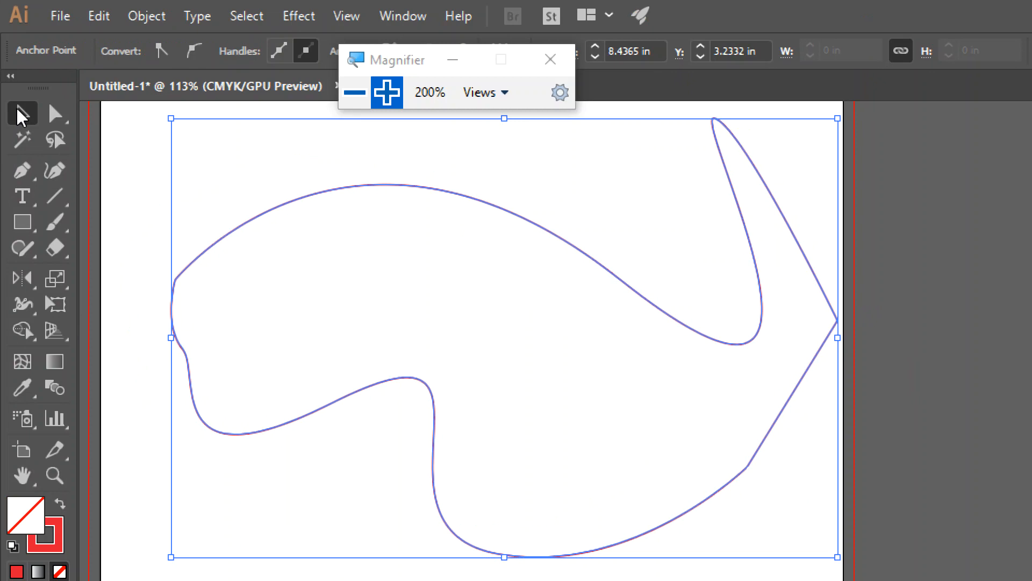
key("ctrl+z")
key("ctrl+z")
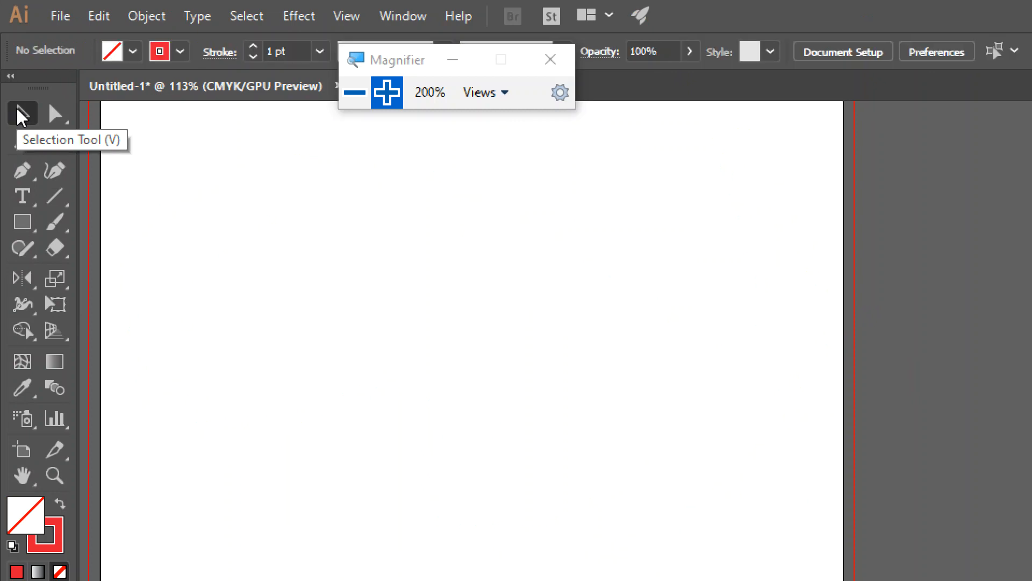
Turn off the screen magnification so the whole artboard is in view, and activate the Pen tool
key("ctrl+minus")
scroll(712, 302, "up", 3)
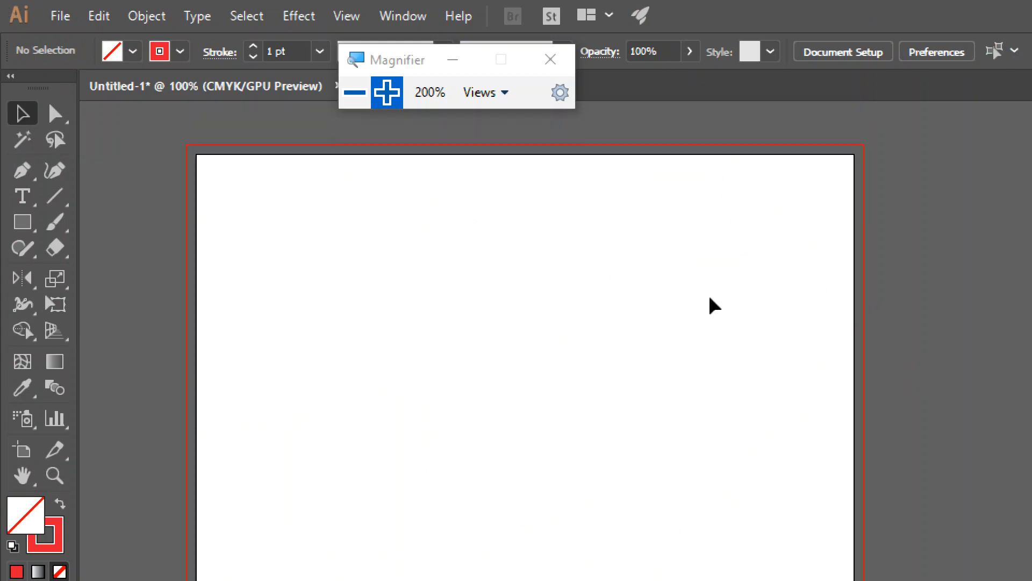
scroll(713, 299, "down", 1)
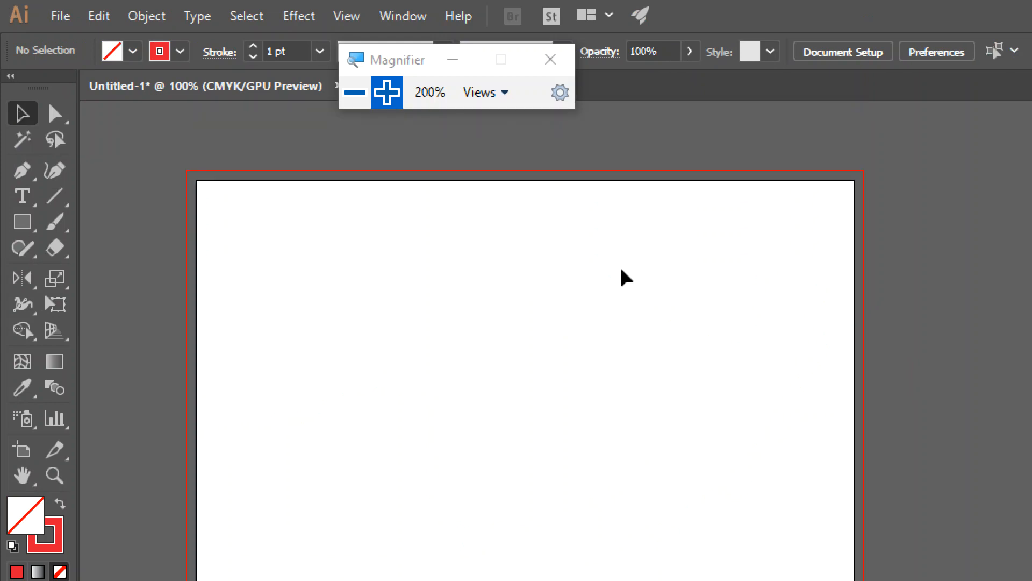
key("super+minus")
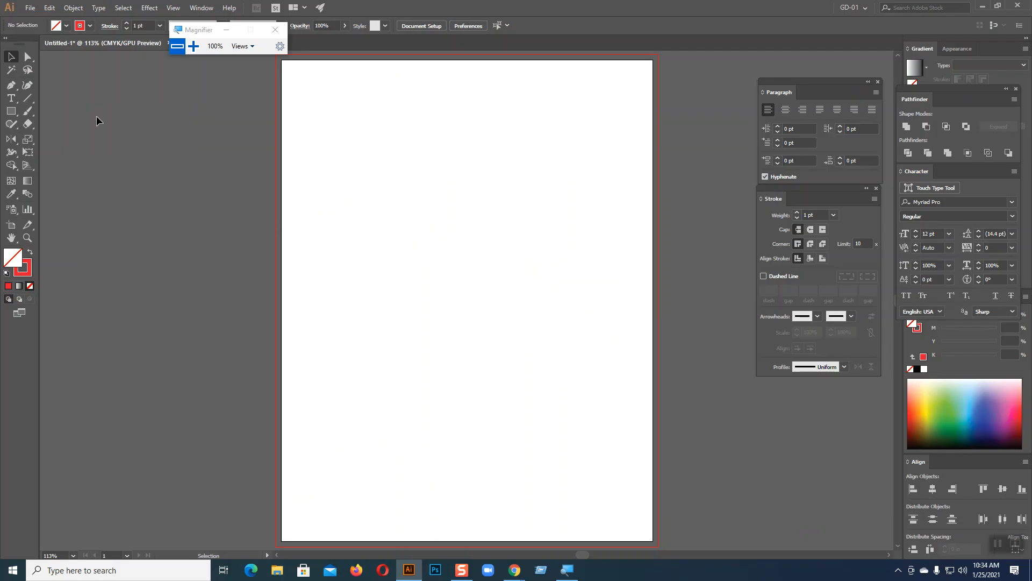
left_click(11, 85)
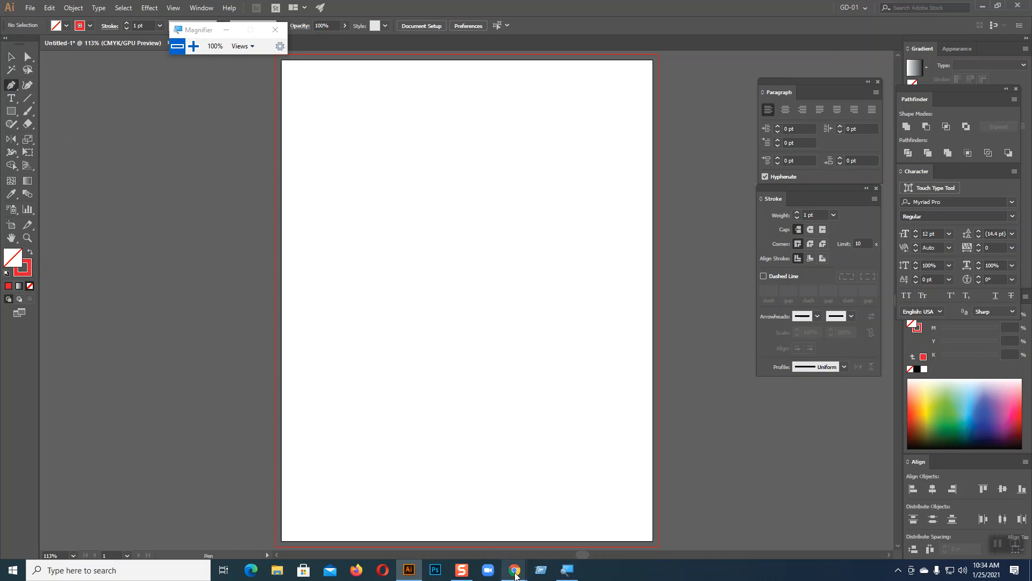
Switch to Chrome and look through the leaflet design image results for layouts with curved shapes
left_click(515, 571)
left_click(504, 548)
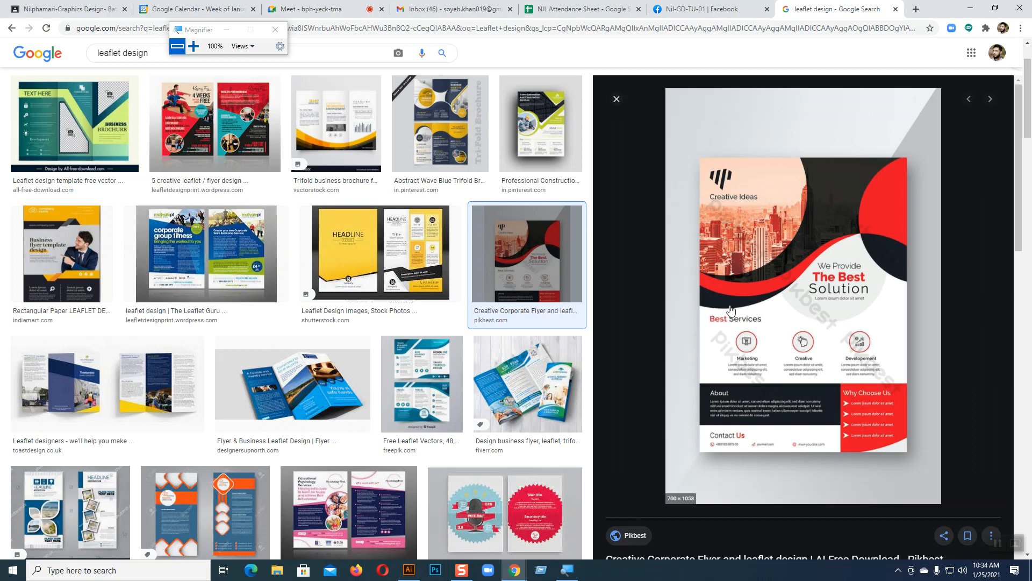
scroll(338, 388, "down", 10)
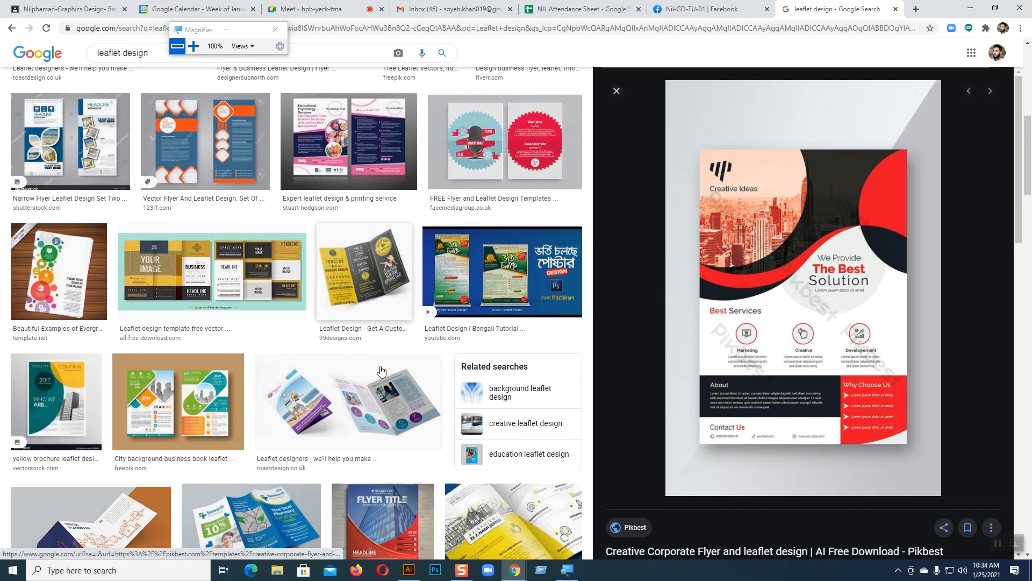
scroll(338, 388, "down", 2)
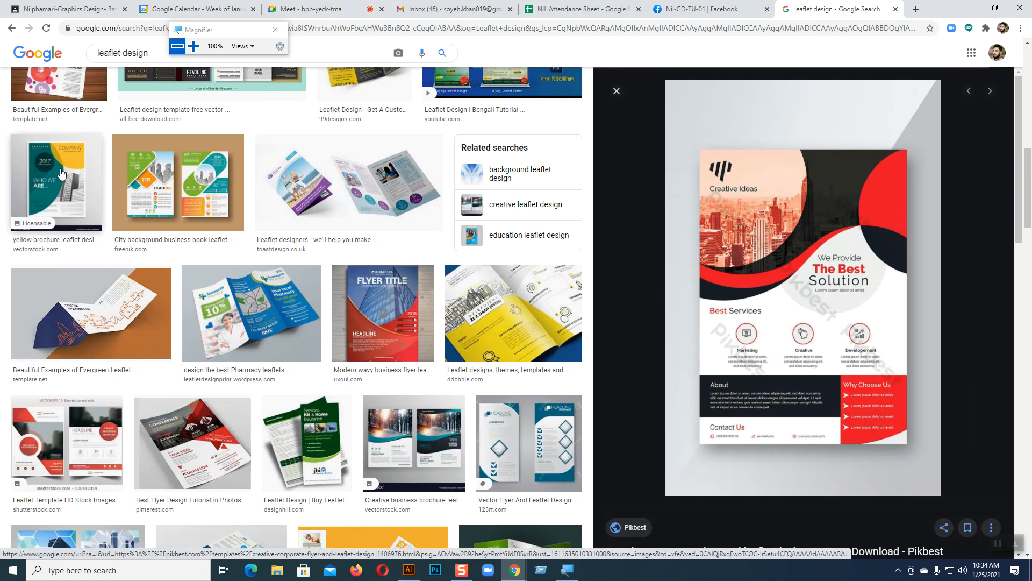
scroll(35, 278, "down", 5)
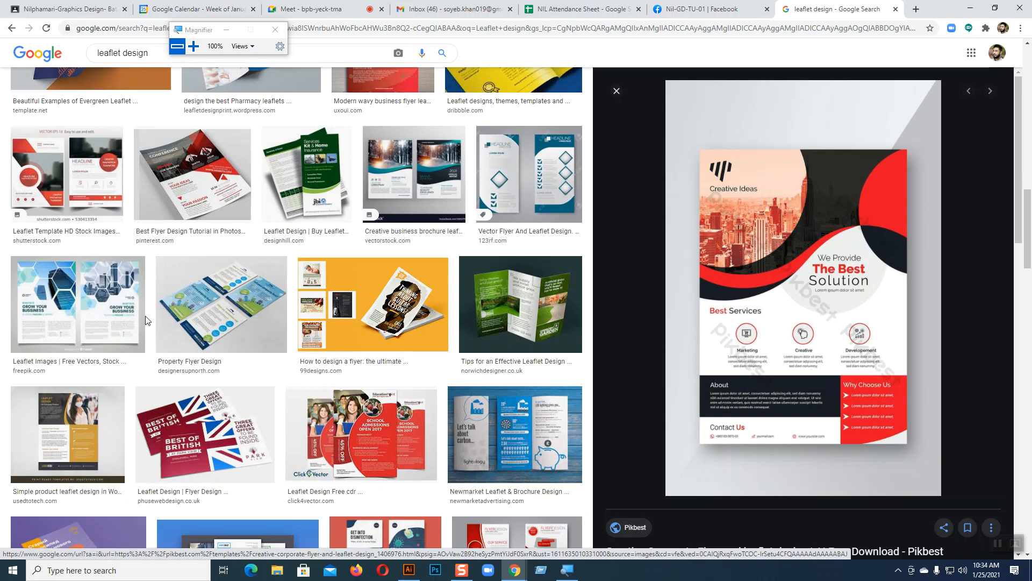
Switch back to Illustrator and draw a closed Pen shape covering the artboard's lower part, with an S-curved upper edge and straight sides along the page edges
left_click(409, 570)
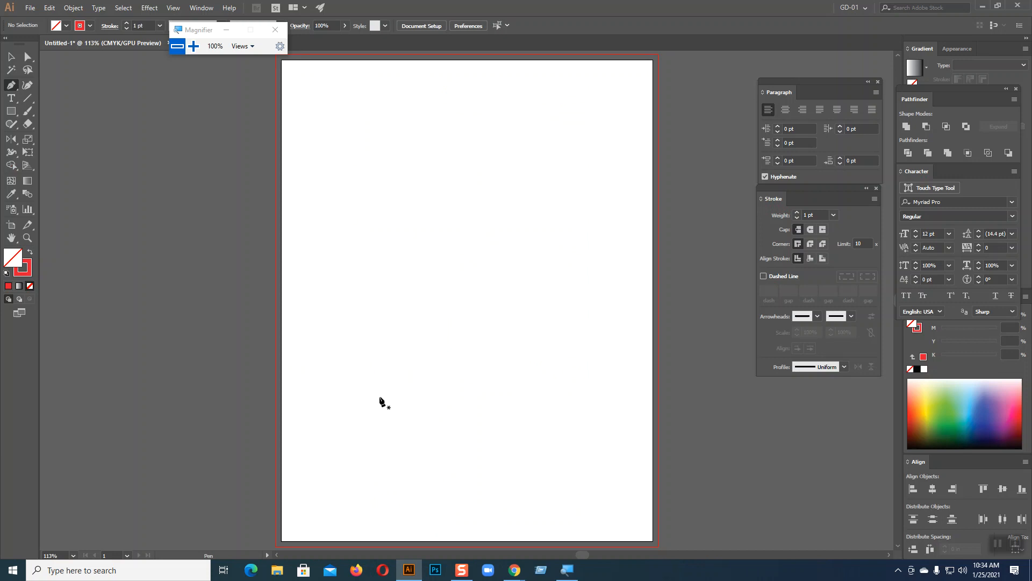
left_click(282, 411)
left_click_drag(464, 329, 615, 318)
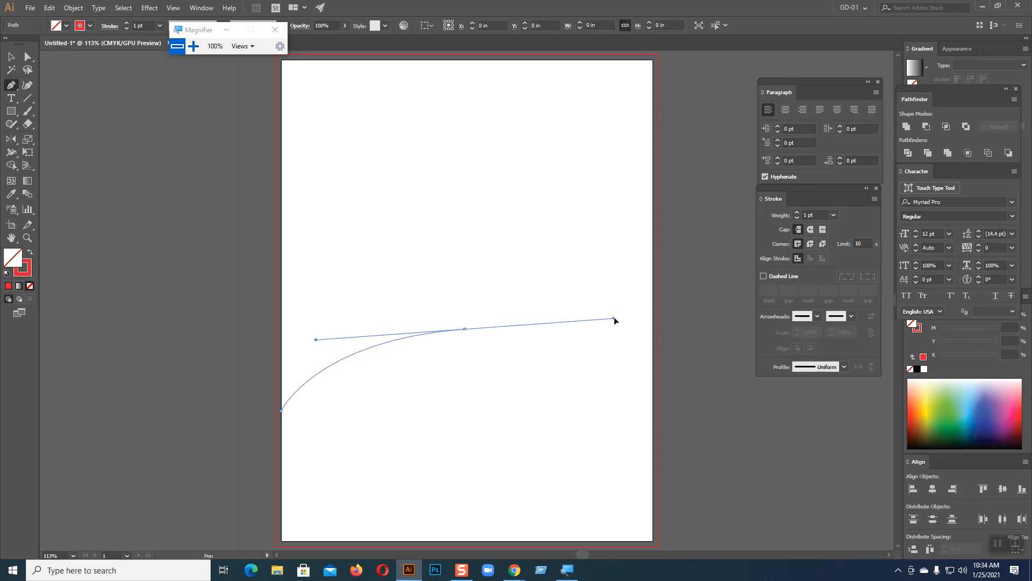
left_click(653, 211)
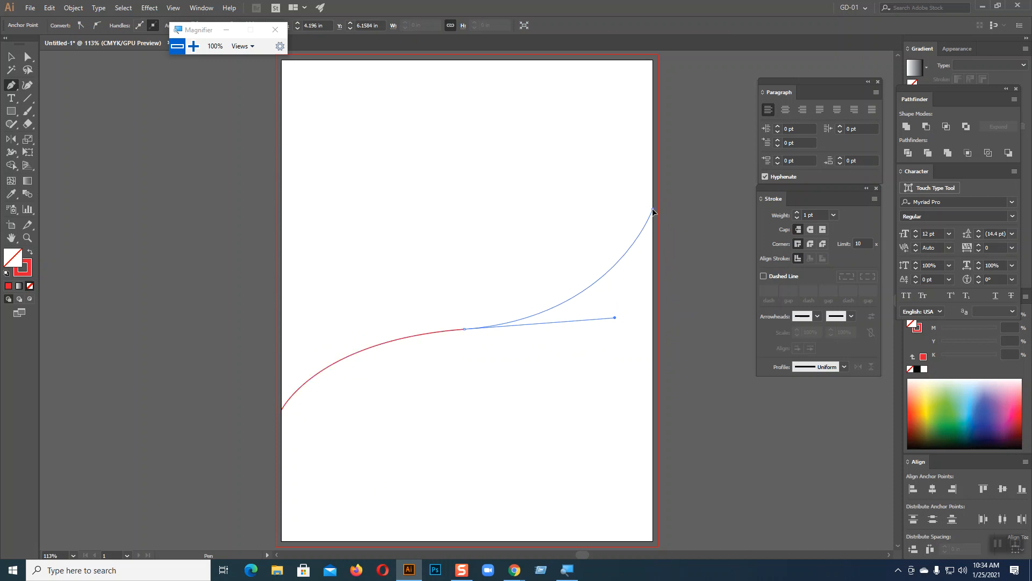
left_click(654, 541)
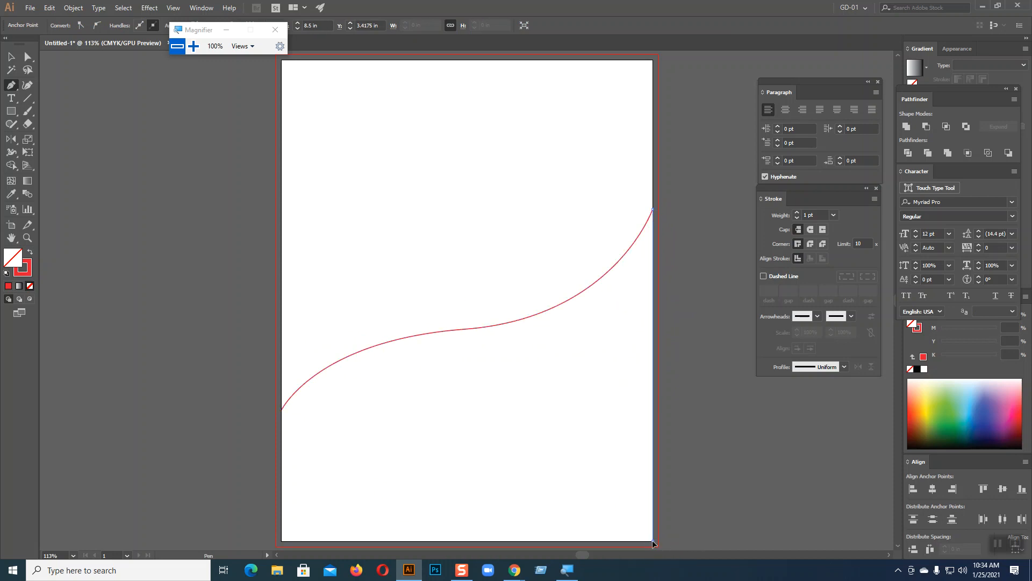
left_click(281, 541)
left_click(281, 412)
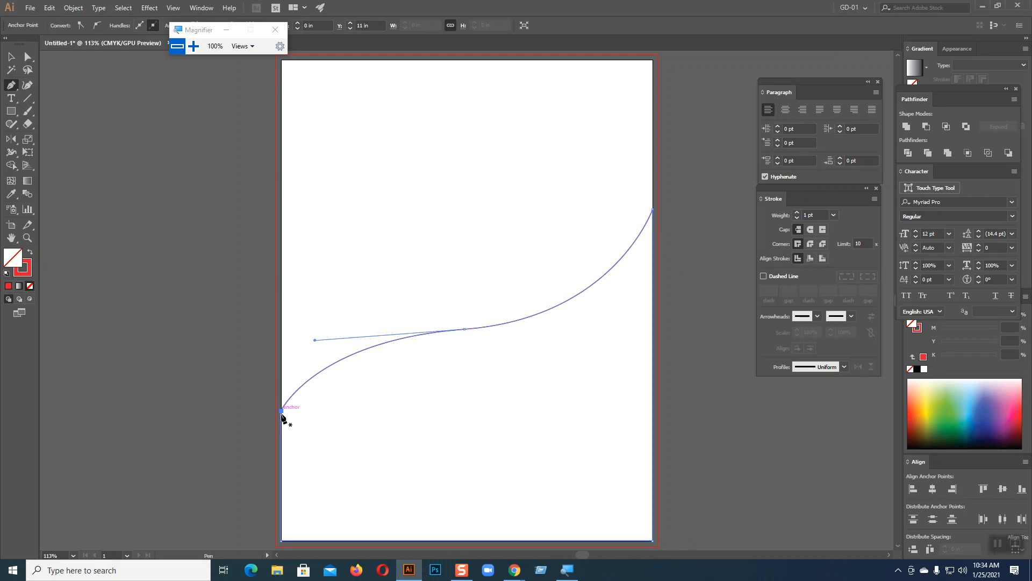
Swap the closed wave shape's fill and stroke, apply a white-to-black linear gradient fill, and orient it vertically from white above to black below
left_click(30, 252)
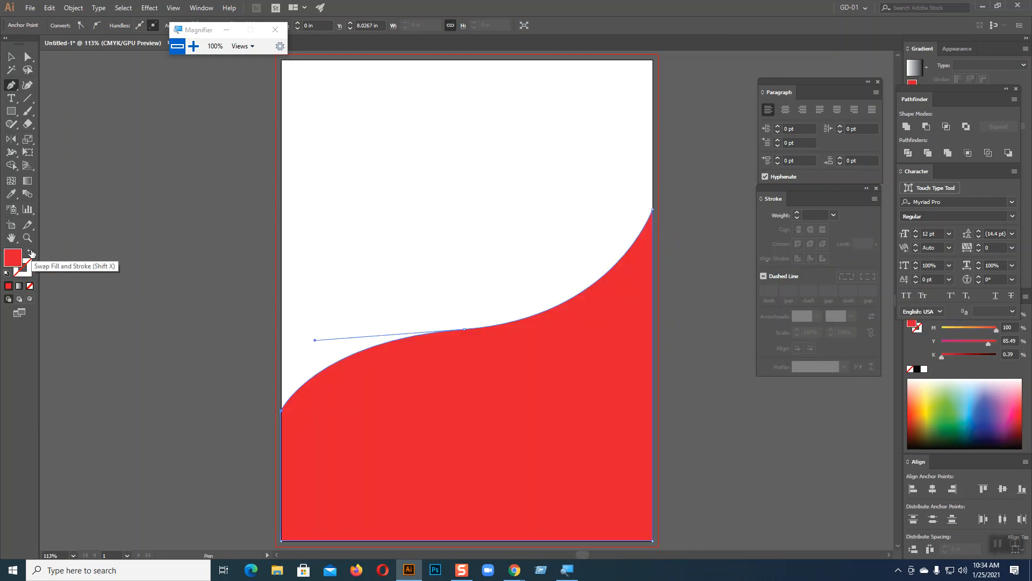
left_click(21, 286)
left_click(27, 181)
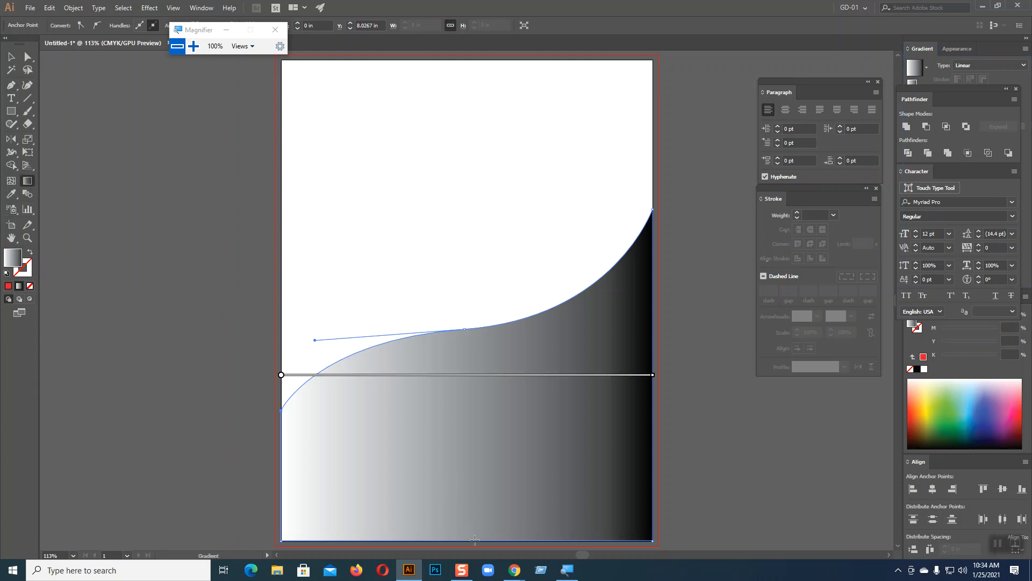
mouse_move(475, 540)
left_mouse_down()
mouse_move(486, 362)
mouse_move(476, 329)
left_mouse_up()
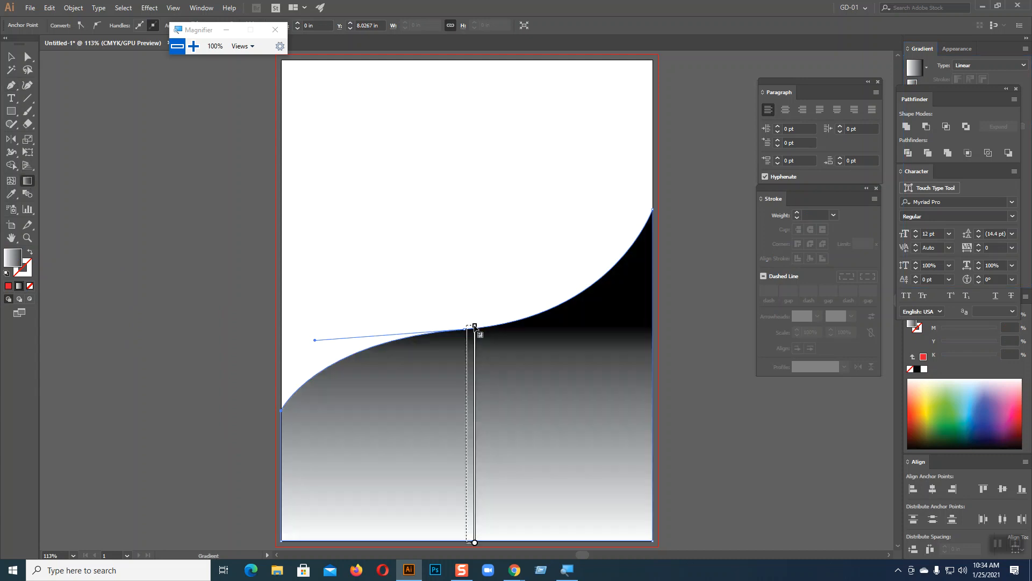
mouse_move(472, 270)
left_mouse_down()
mouse_move(487, 554)
mouse_move(469, 543)
left_mouse_up()
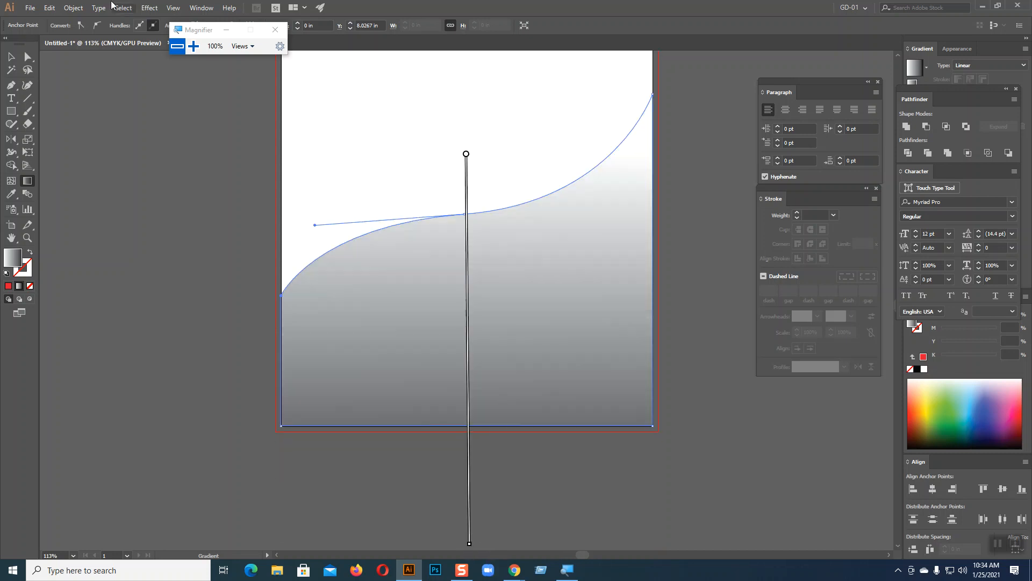
Clear the floating panels off the gradient settings, change the wave gradient's black end stop to red, and deselect the shape
left_click(12, 60)
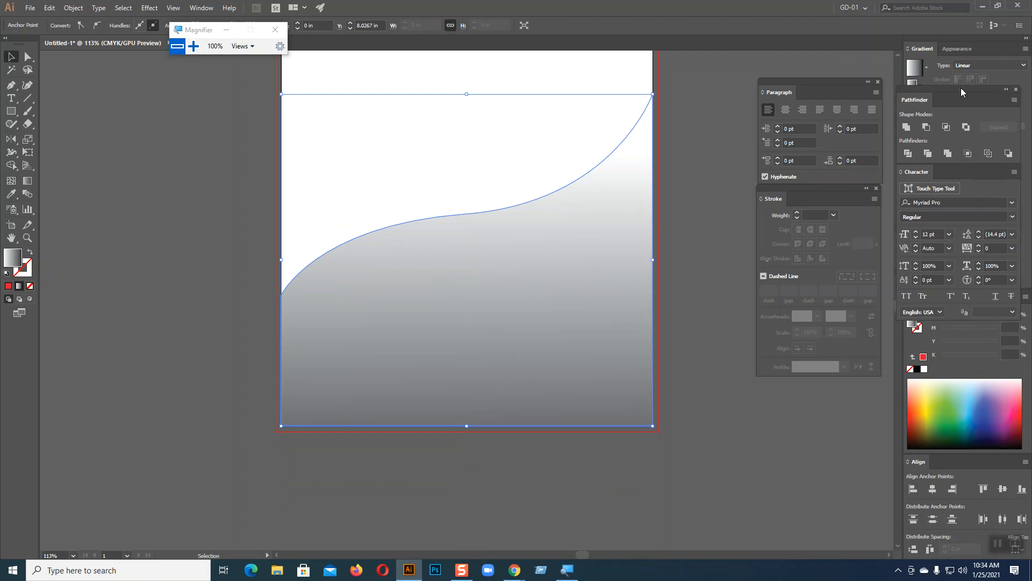
left_click_drag(960, 89, 959, 210)
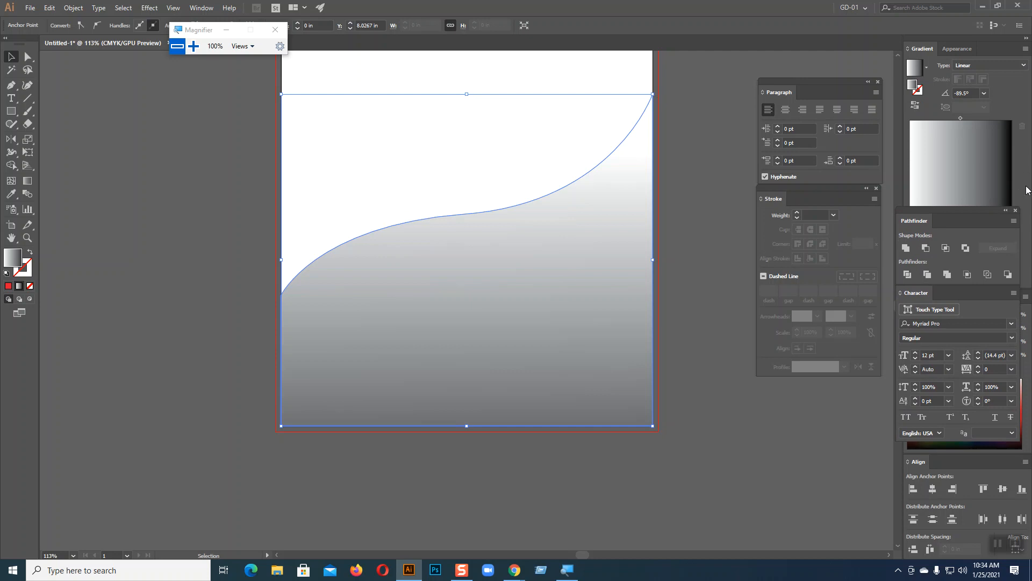
left_click_drag(956, 215, 957, 301)
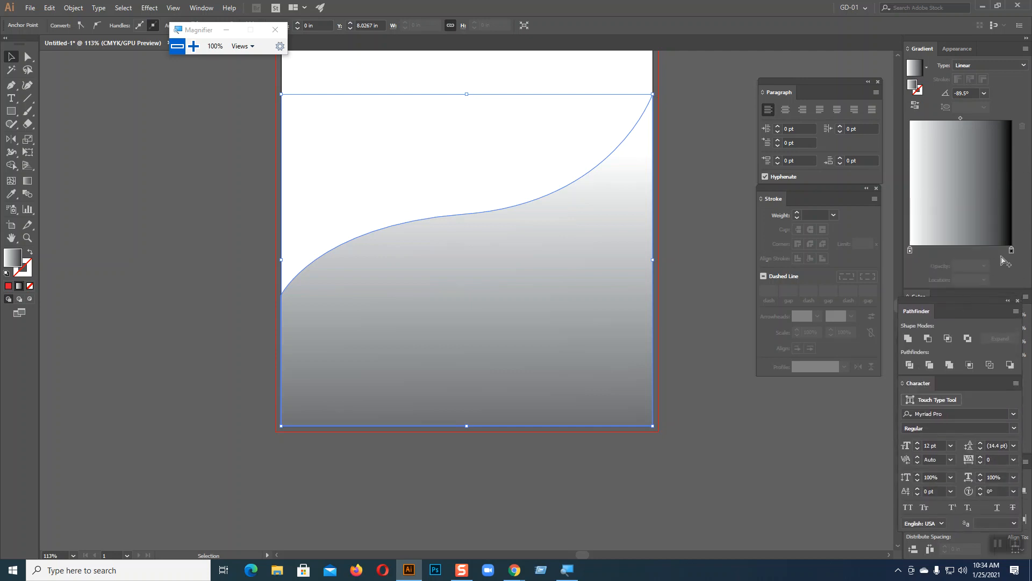
double_click(1012, 251)
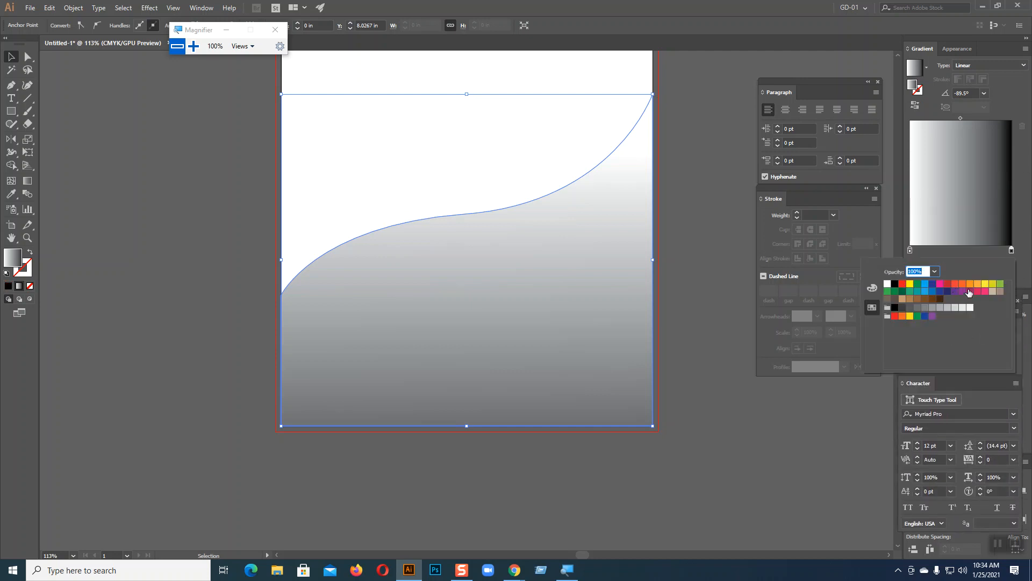
left_click(969, 293)
left_click(948, 284)
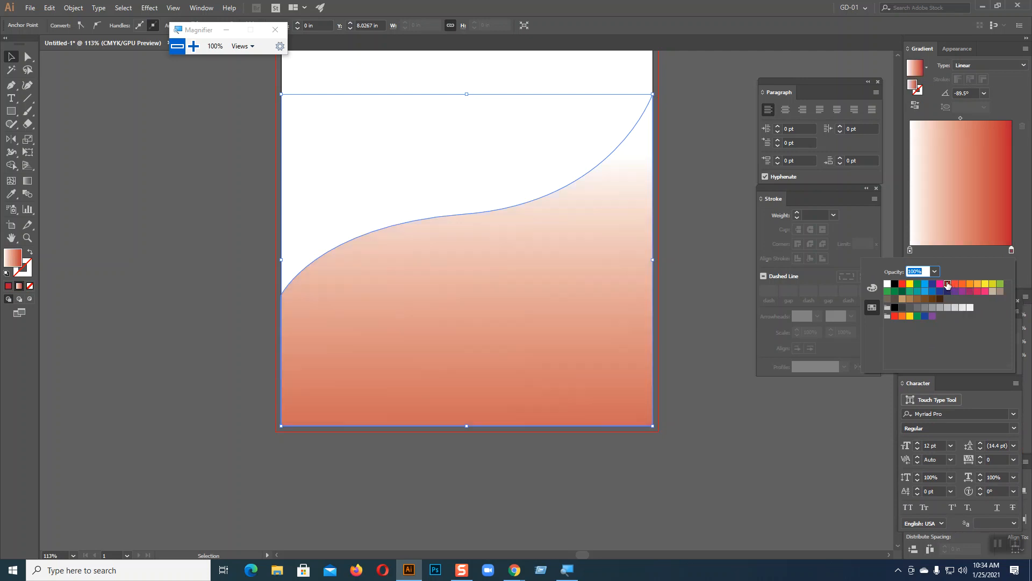
left_click(769, 318)
left_click(721, 308)
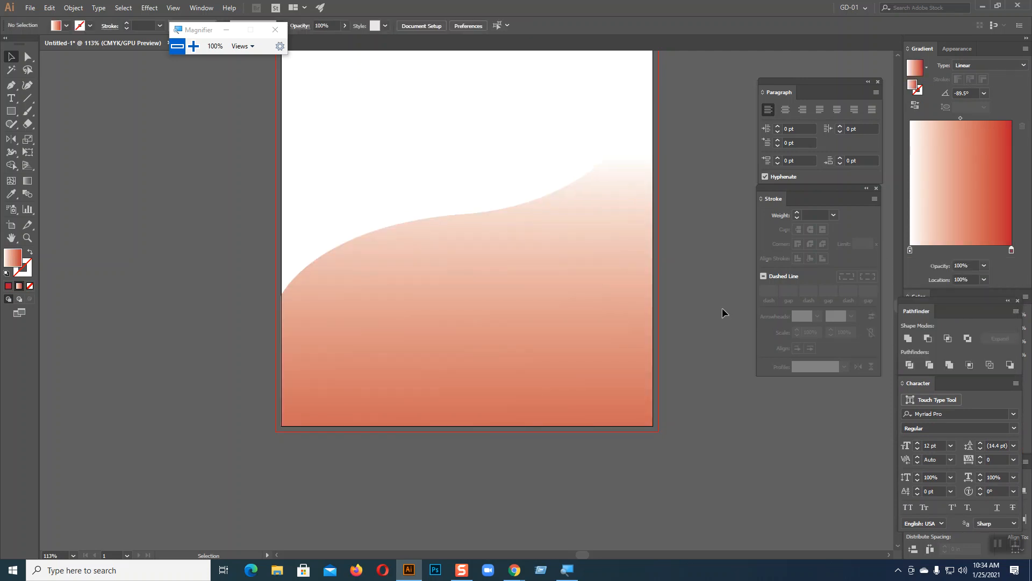
scroll(720, 323, "up", 2)
scroll(721, 345, "up", 1)
left_click(569, 420)
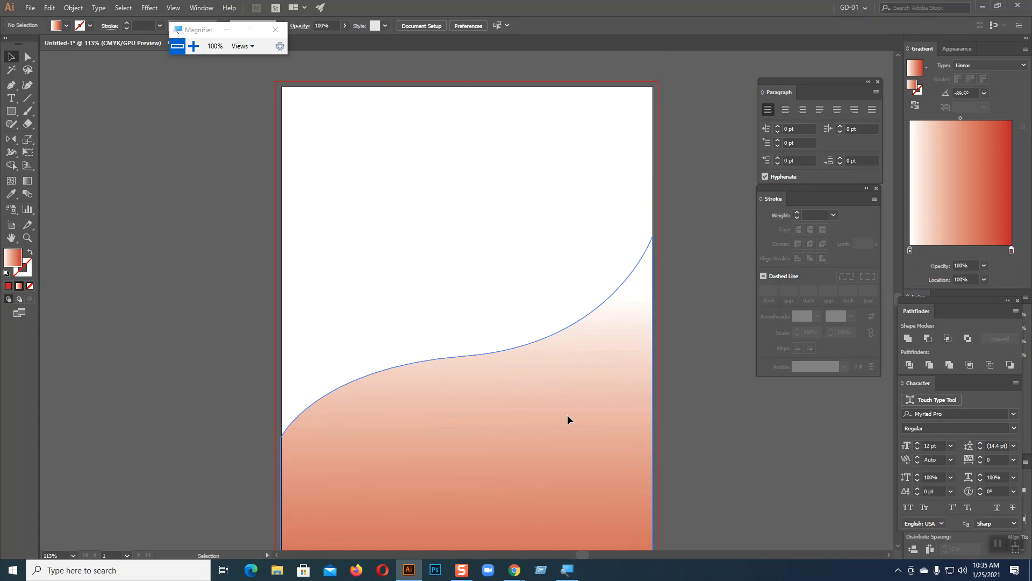
scroll(667, 344, "down", 2)
left_click(668, 361)
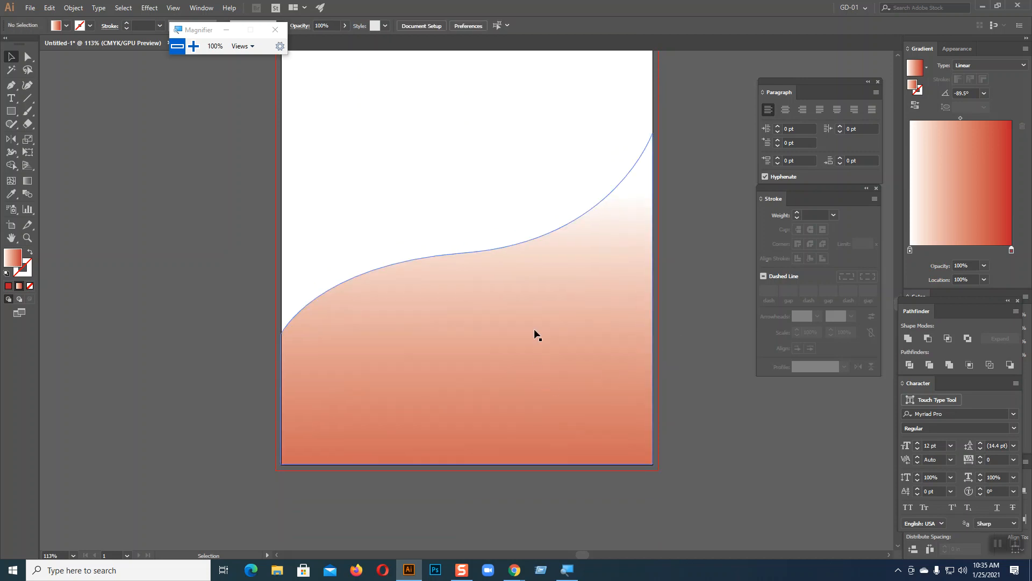
left_click(538, 364)
left_click(633, 484)
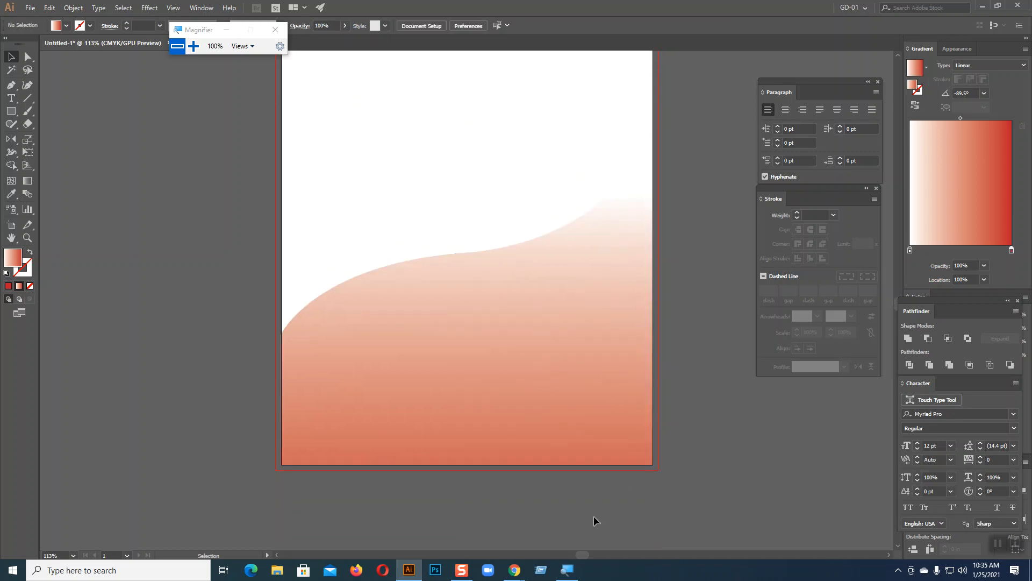
Switch to Chrome and search Google for "fish" in a new tab
mouse_move(526, 576)
left_click(454, 519)
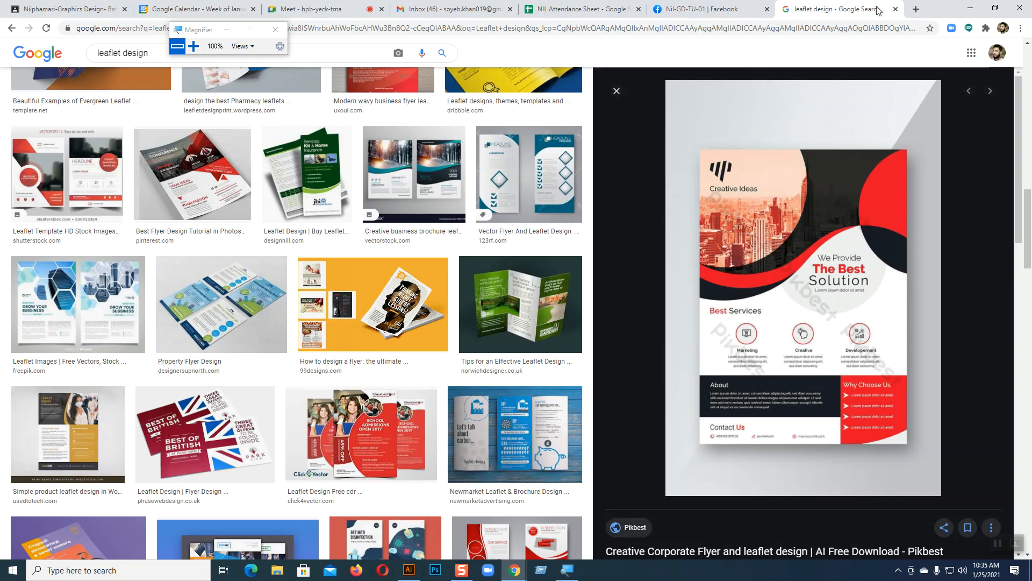
left_click(917, 9)
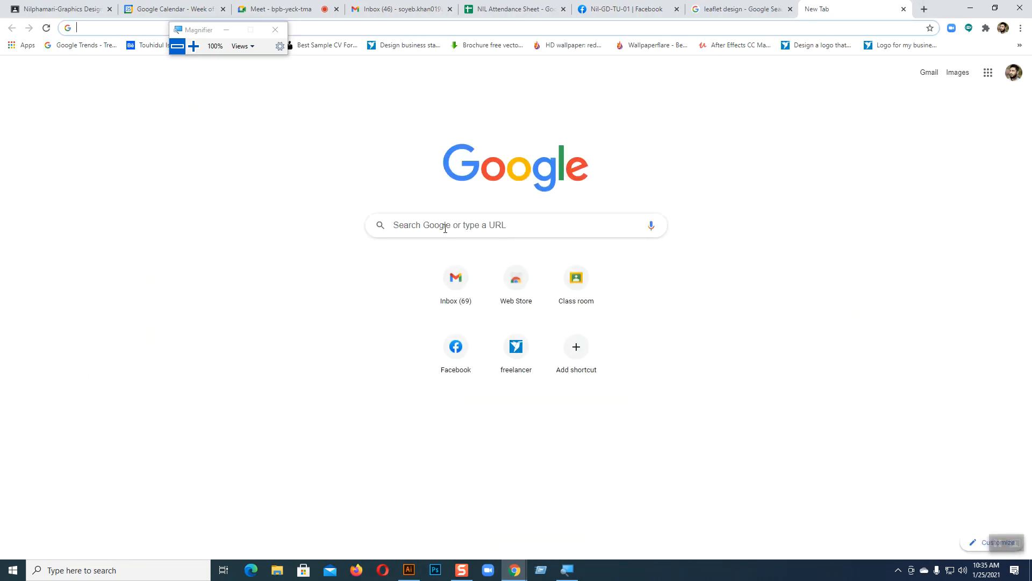
left_click(445, 228)
type("D")
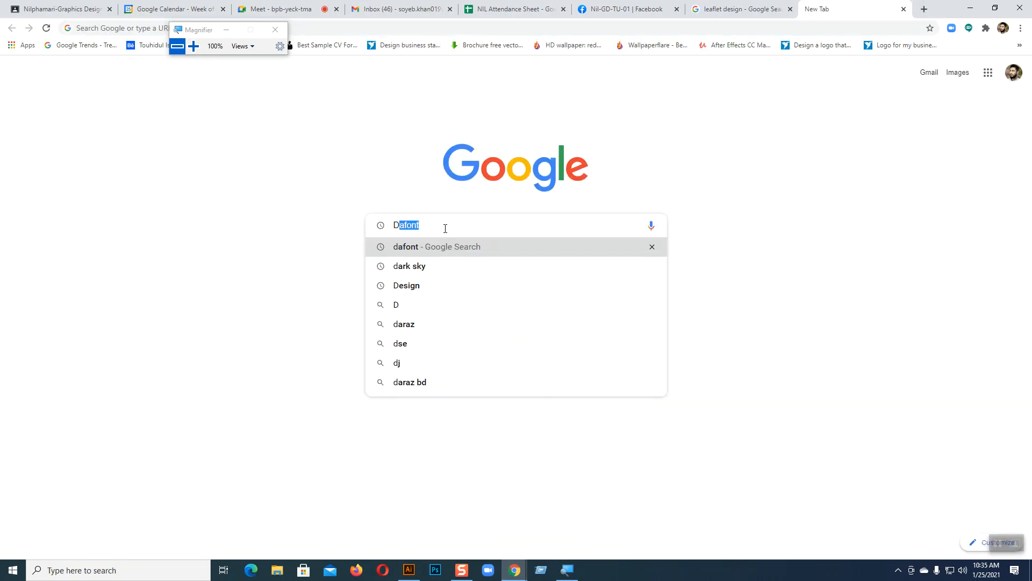
type("Fish")
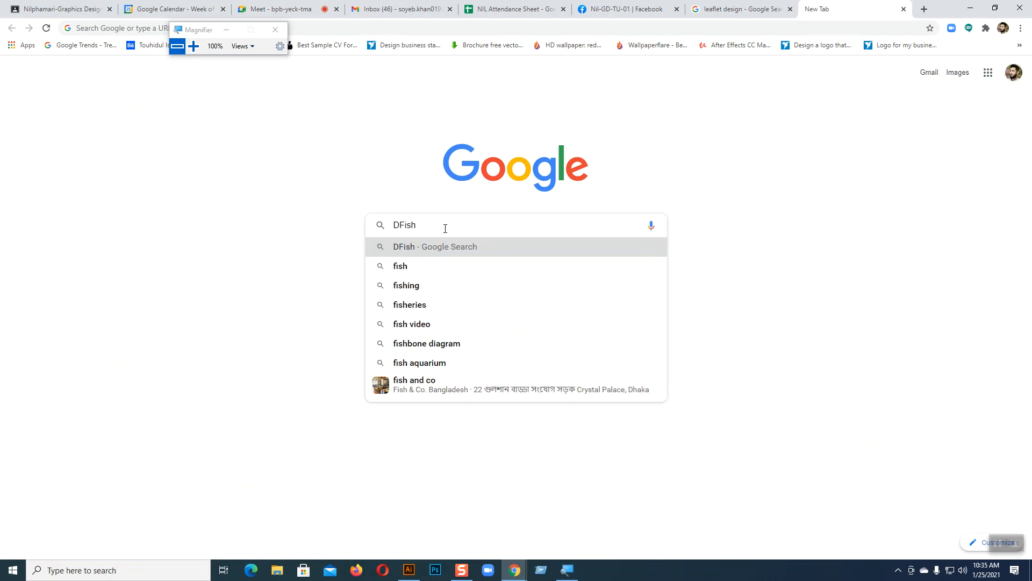
left_click(424, 265)
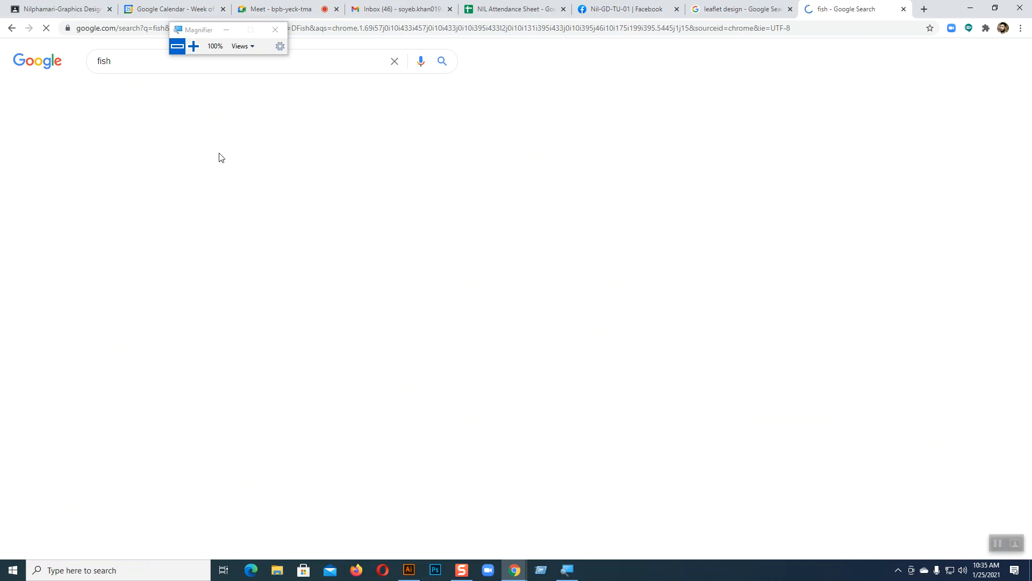
Search for "fish line art" images, preview the Clean PNG drawing of a slim black fish, and browse the other results
left_click(156, 63)
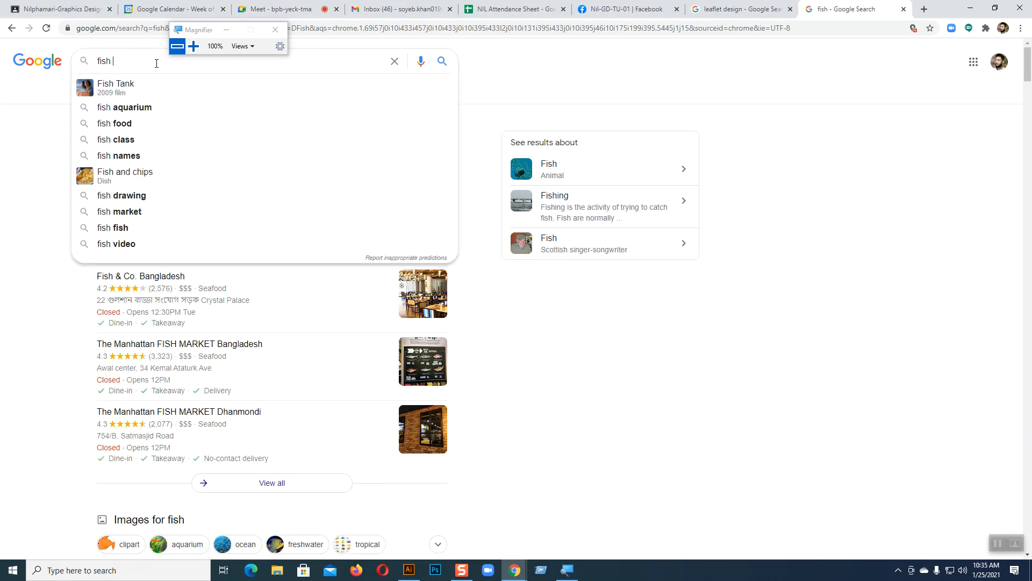
type("lin")
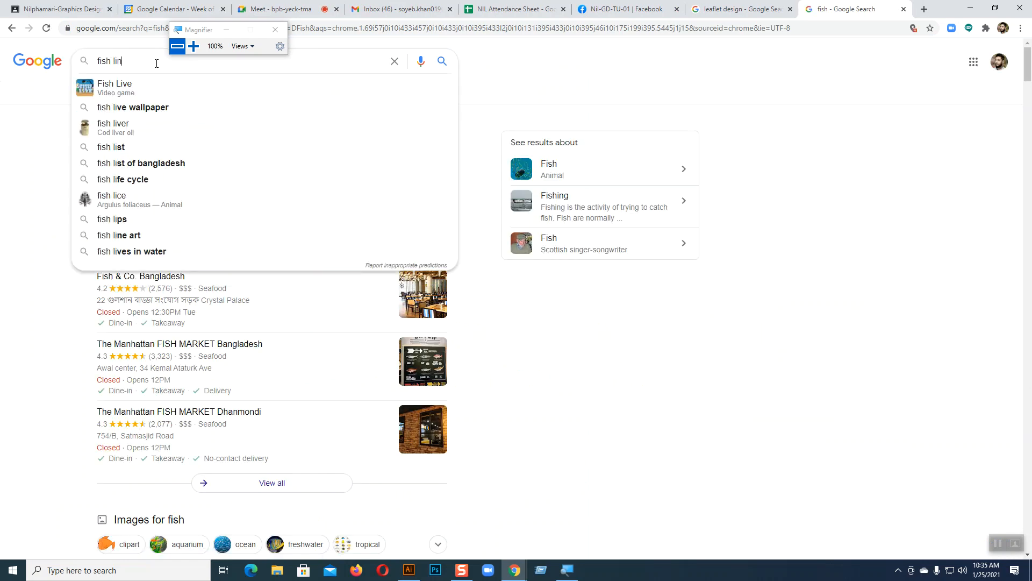
type("e art")
key("Return")
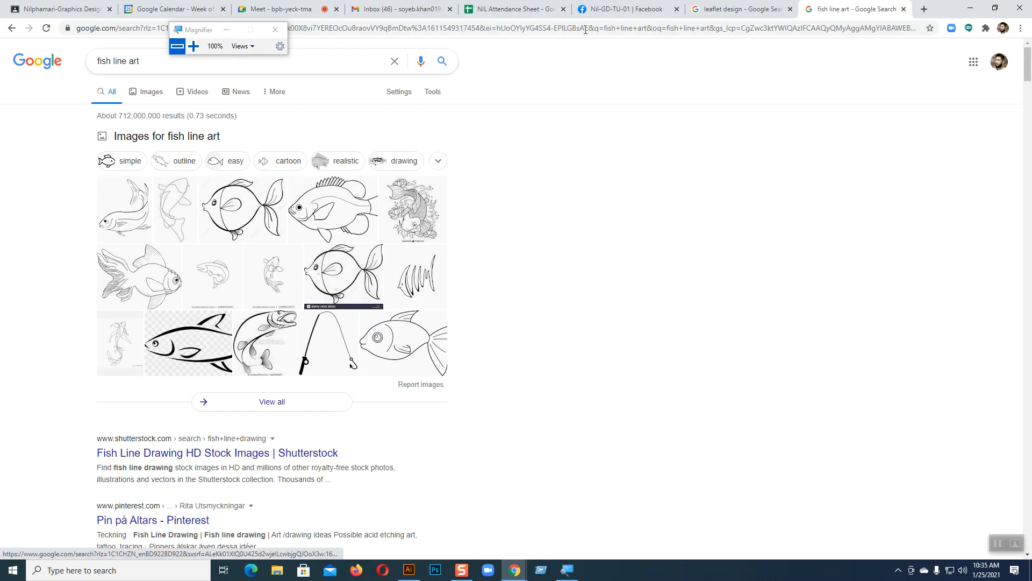
left_click(151, 94)
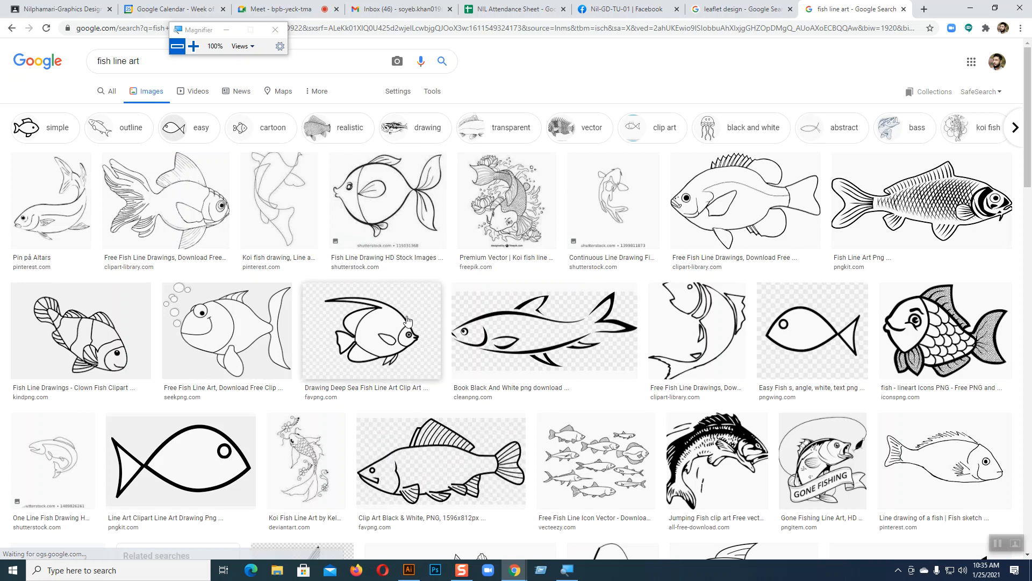
left_click(496, 321)
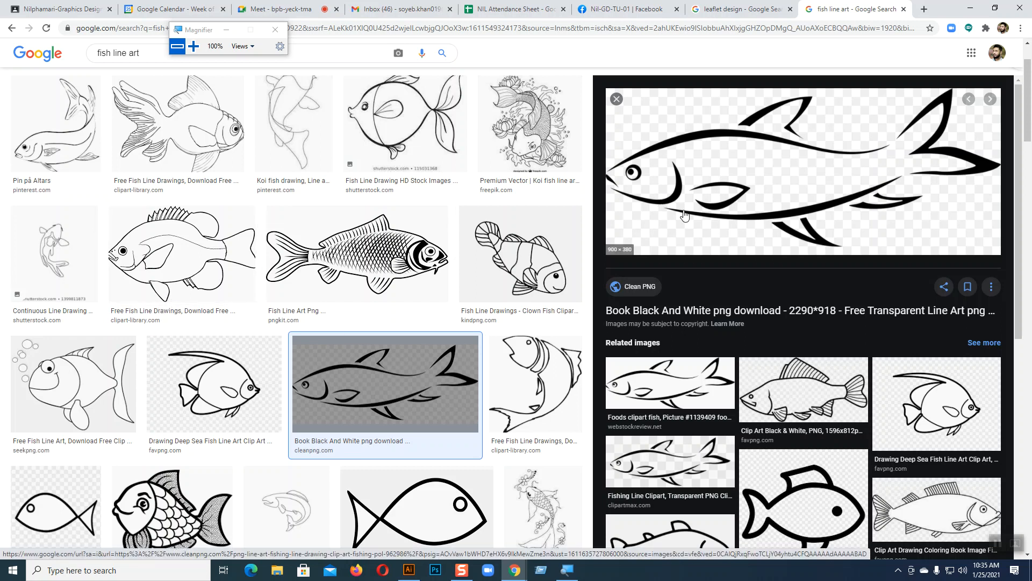
scroll(427, 334, "down", 7)
scroll(444, 335, "down", 2)
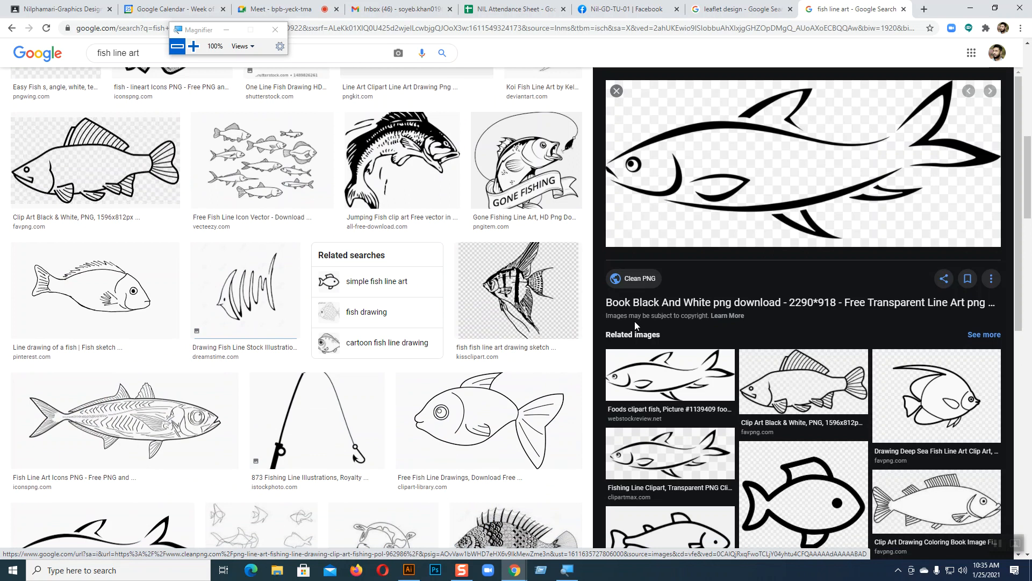
scroll(408, 365, "up", 6)
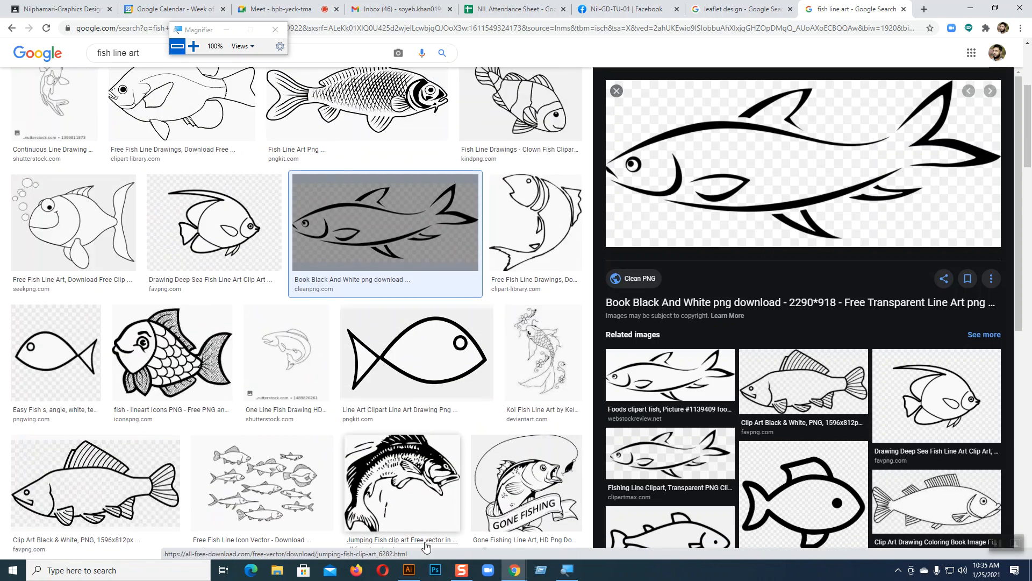
Return to Illustrator and delete the red gradient wave shape from the artboard
left_click(408, 570)
scroll(506, 280, "up", 1)
left_click(521, 390)
key("Delete")
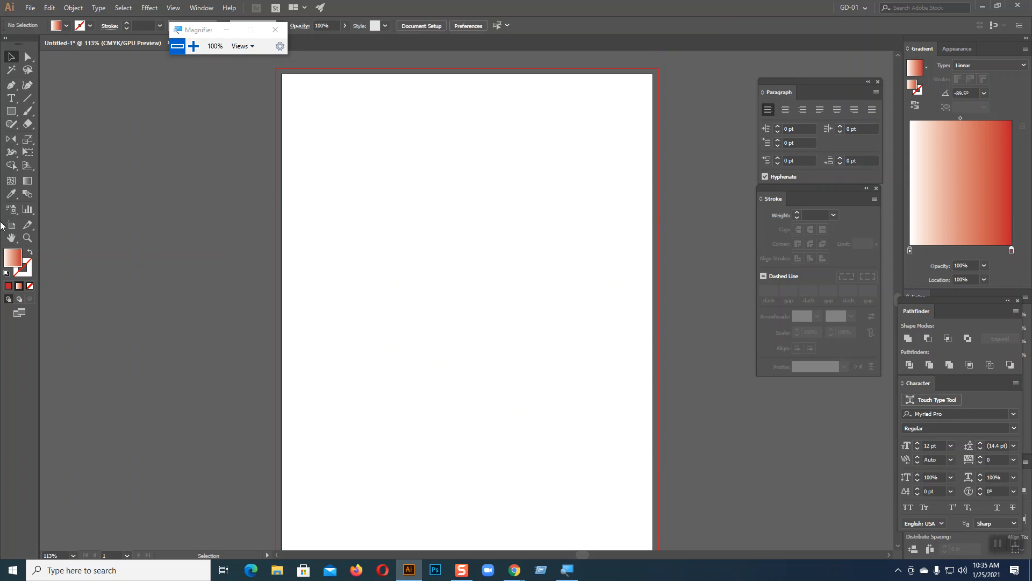
Draw an upright five-pointed star about 7.43 in wide and 7.07 in high on the artboard, and fill it with solid red
left_click(12, 112)
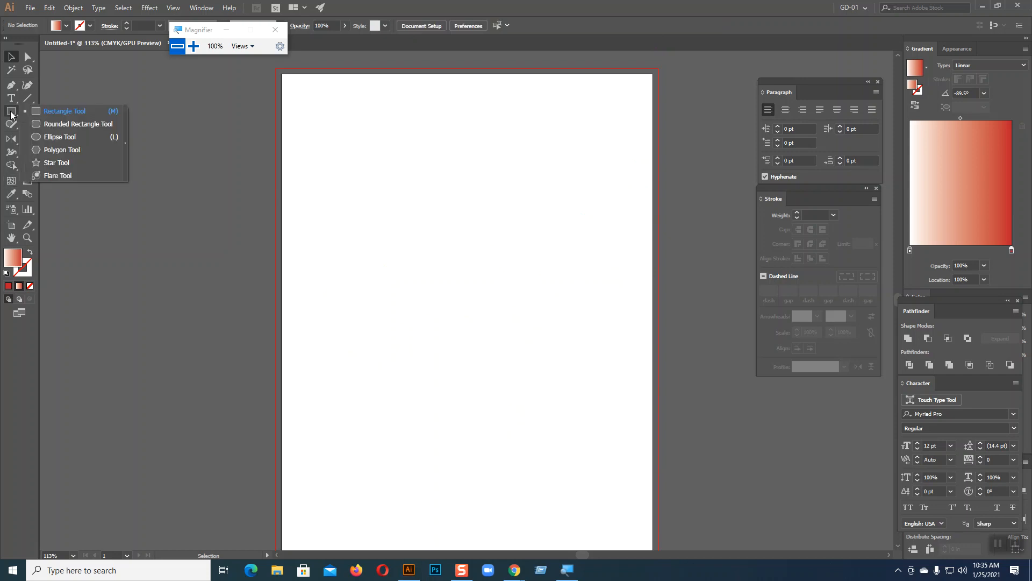
left_click(56, 163)
left_click_drag(467, 280, 587, 402)
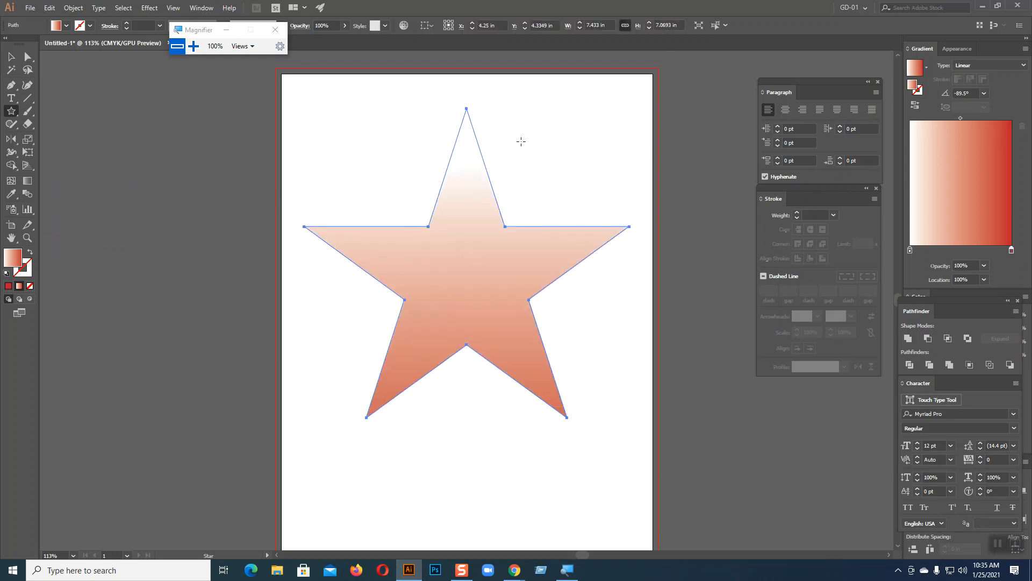
left_click(8, 286)
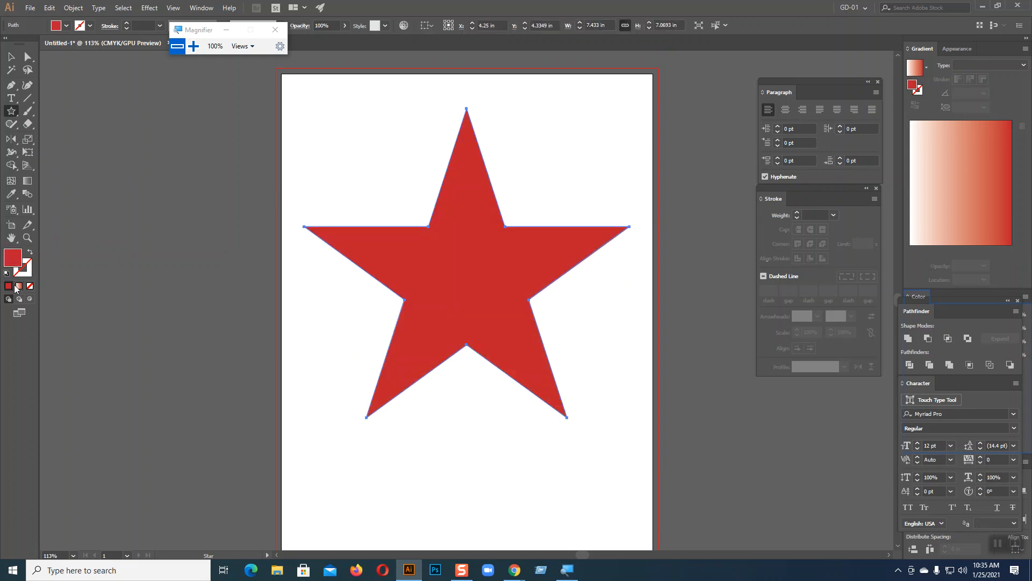
Apply the Twist distortion effect to the red star with an angle of 45° and the preview enabled
left_click(11, 57)
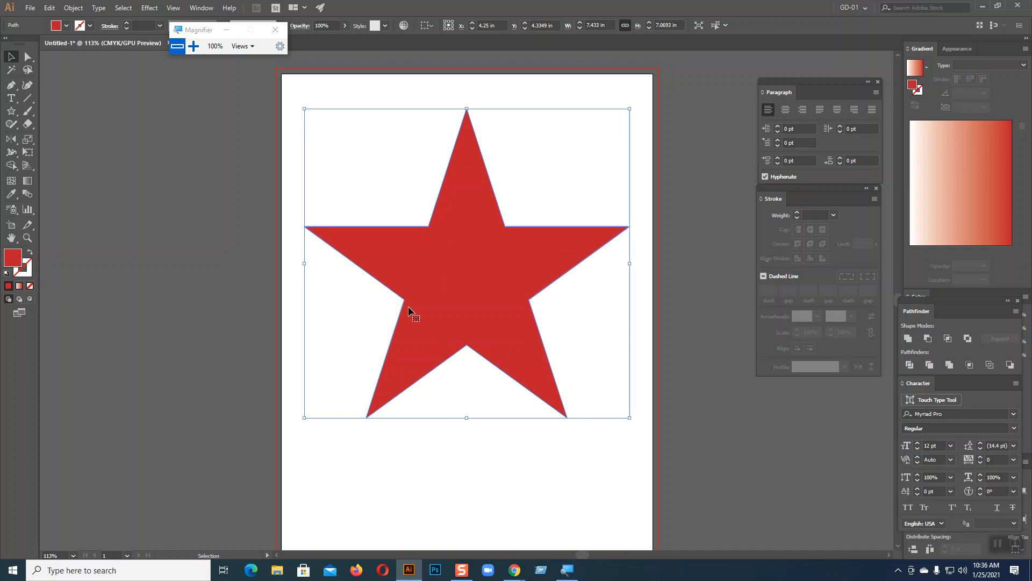
left_click(152, 9)
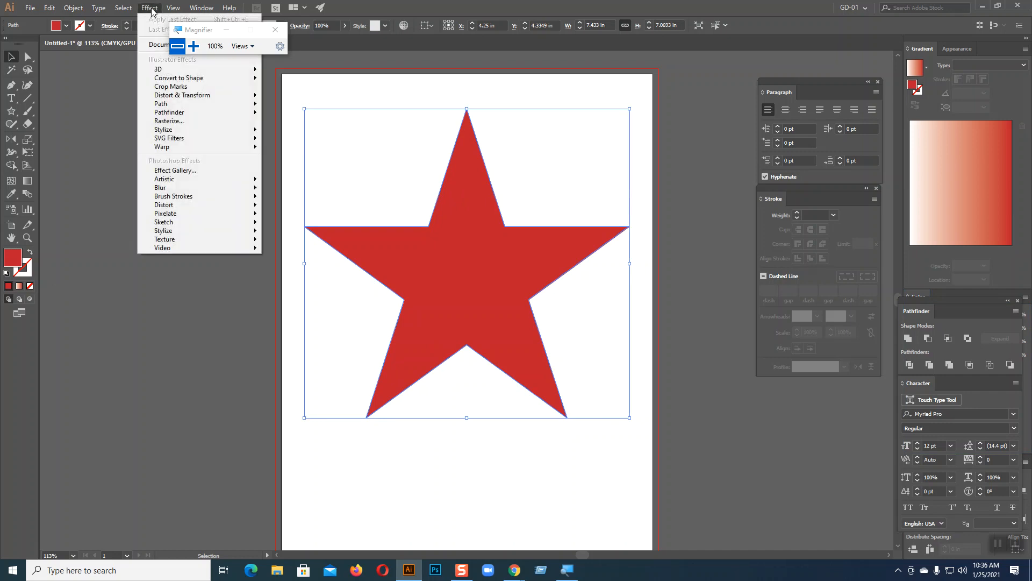
mouse_move(176, 100)
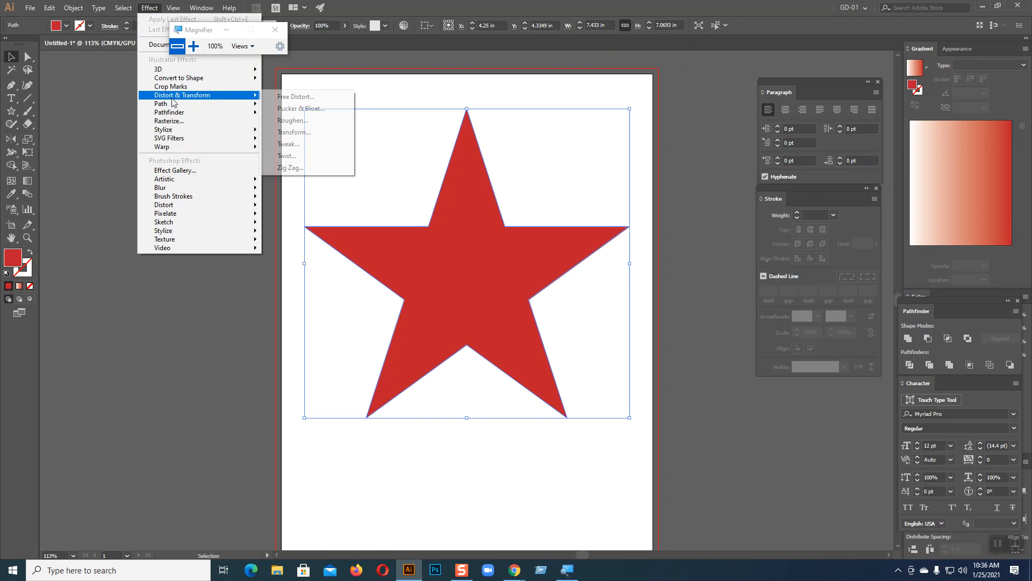
left_click(285, 156)
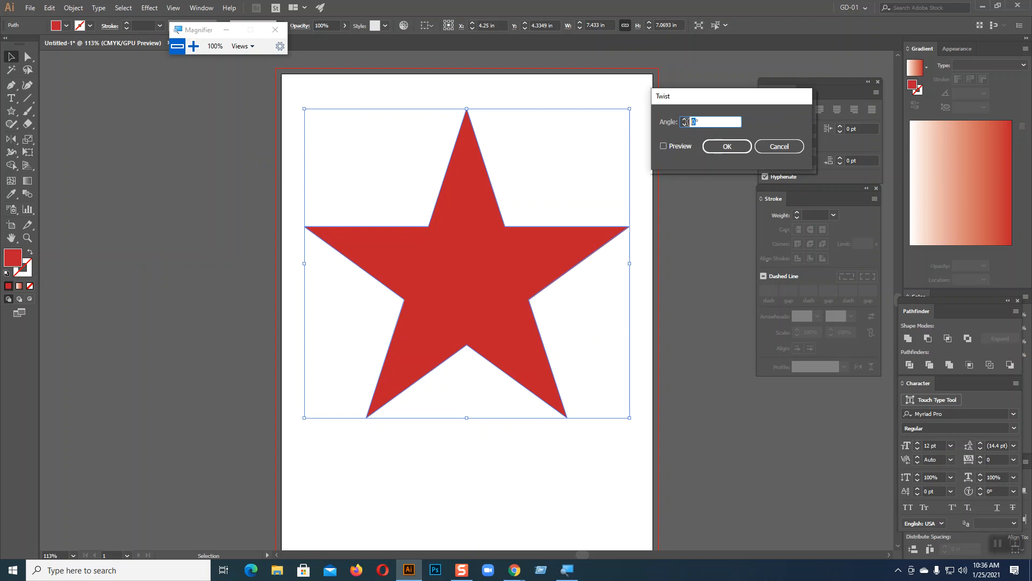
type("45")
left_click(667, 146)
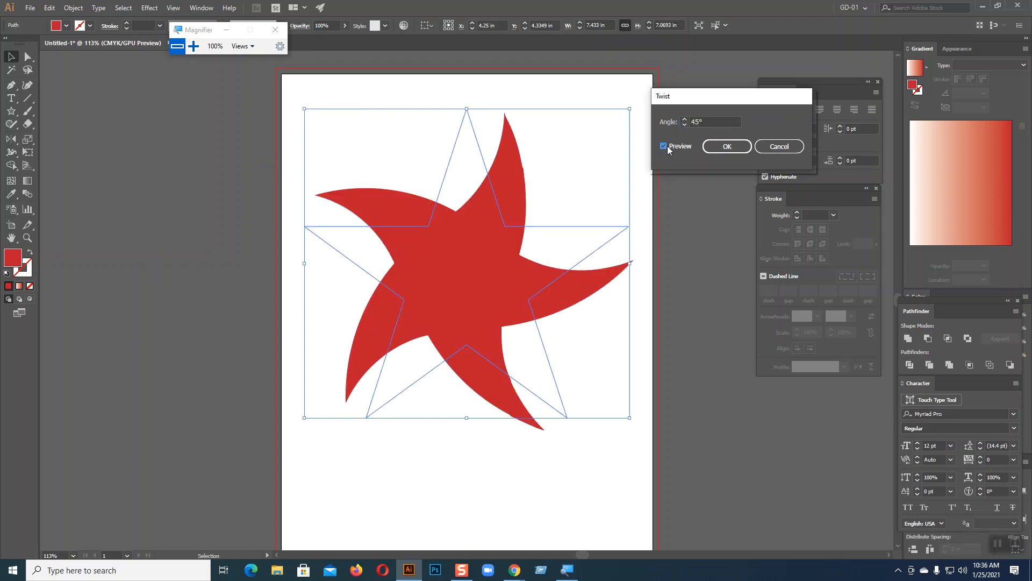
left_click(715, 148)
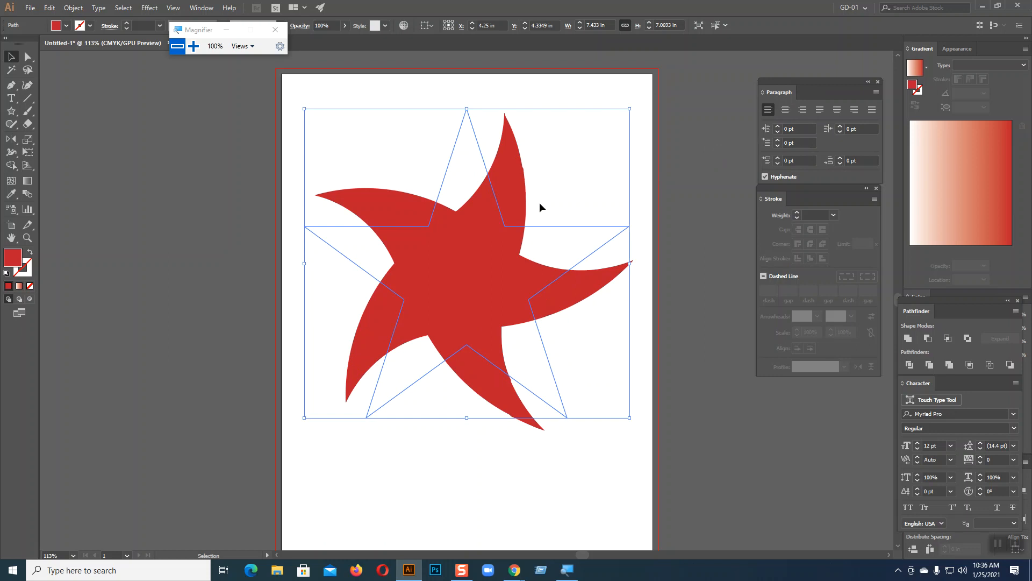
Expand the appearance of the twisted red star so its shape becomes editable paths, and deselect it
left_click(74, 8)
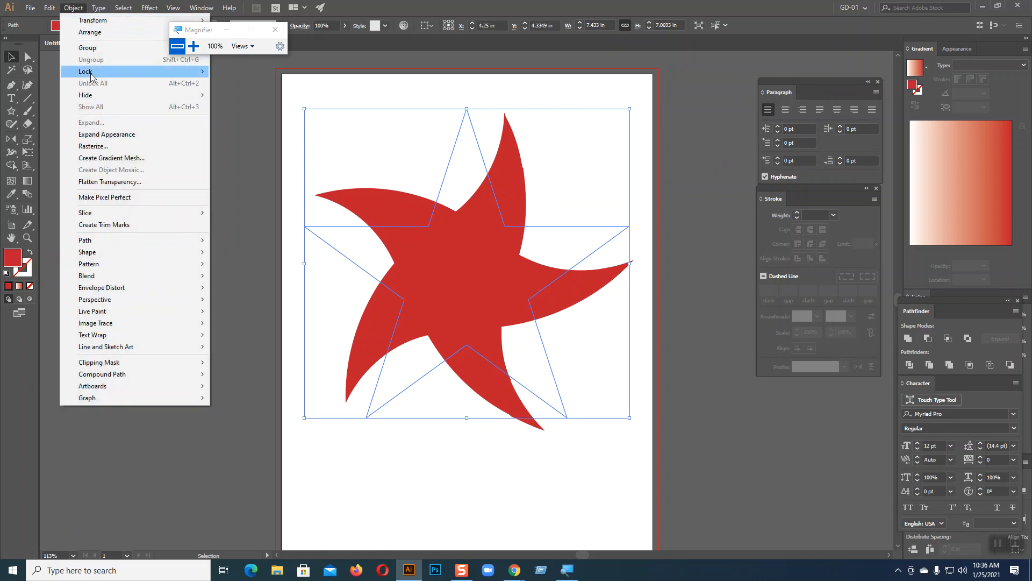
left_click(97, 136)
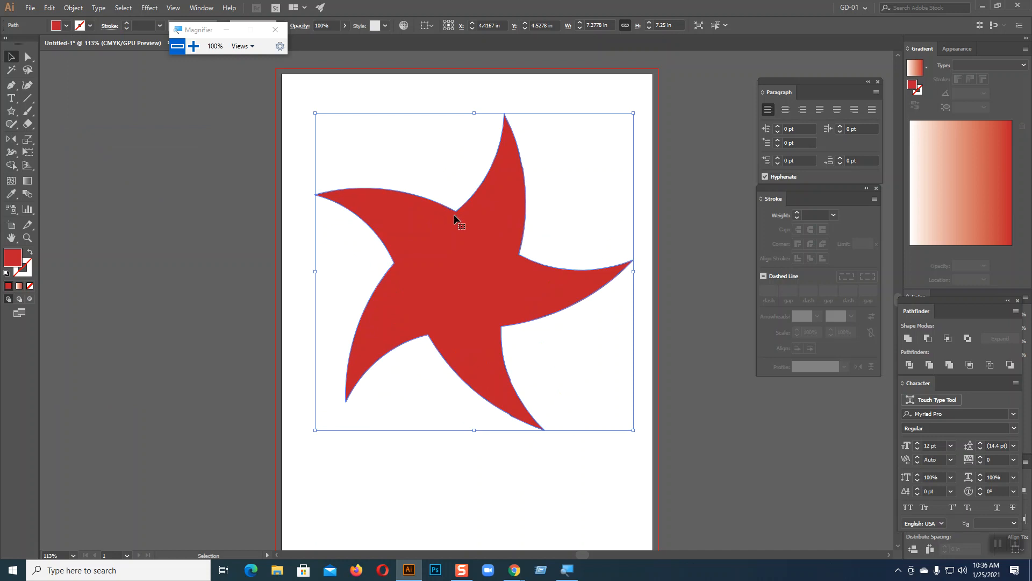
key("a")
key("ctrl+shift+a")
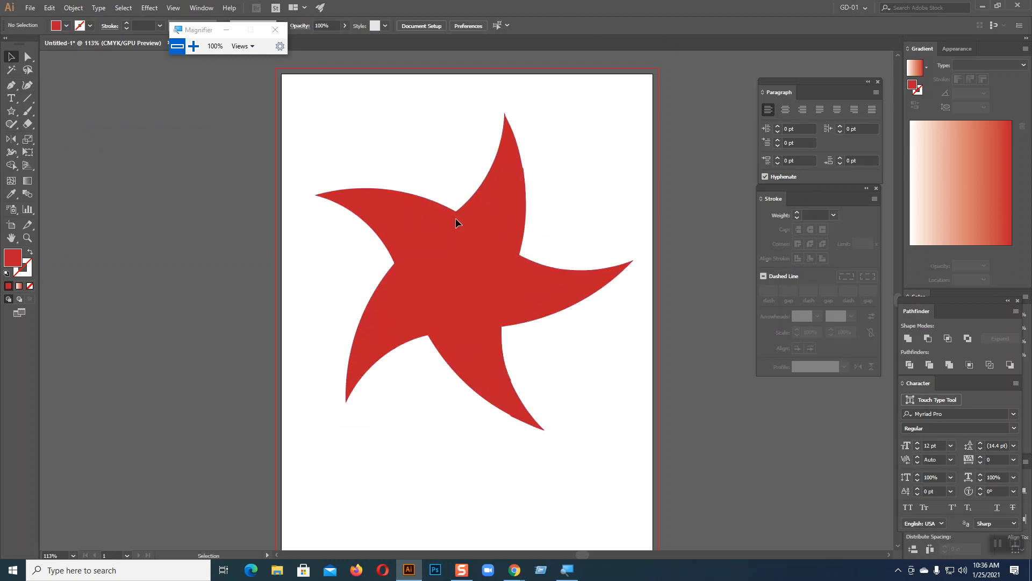
Swap the twisted star's fill and stroke to leave an unfilled shape with a red 1 pt outline
left_click(430, 247)
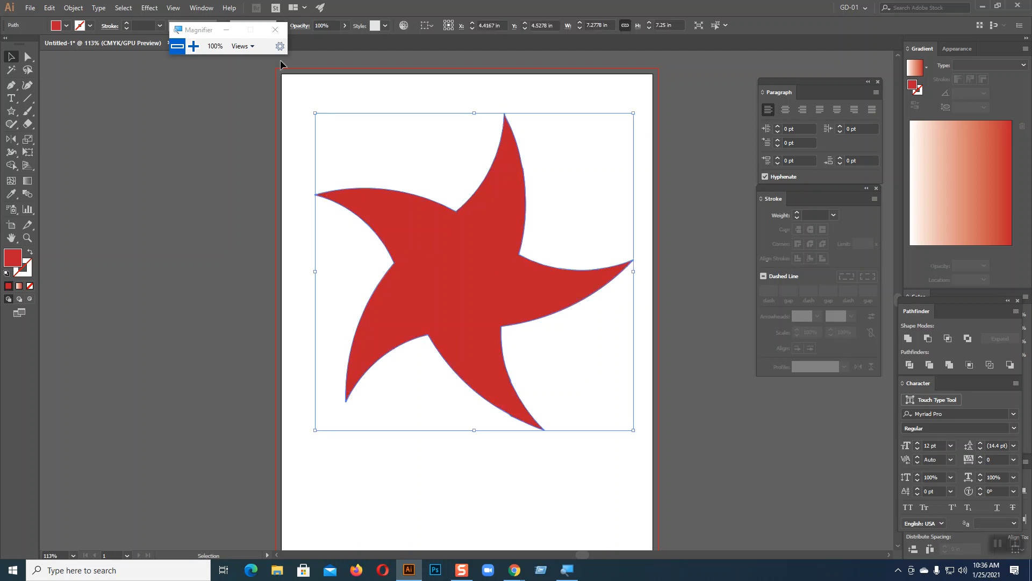
left_click(30, 253)
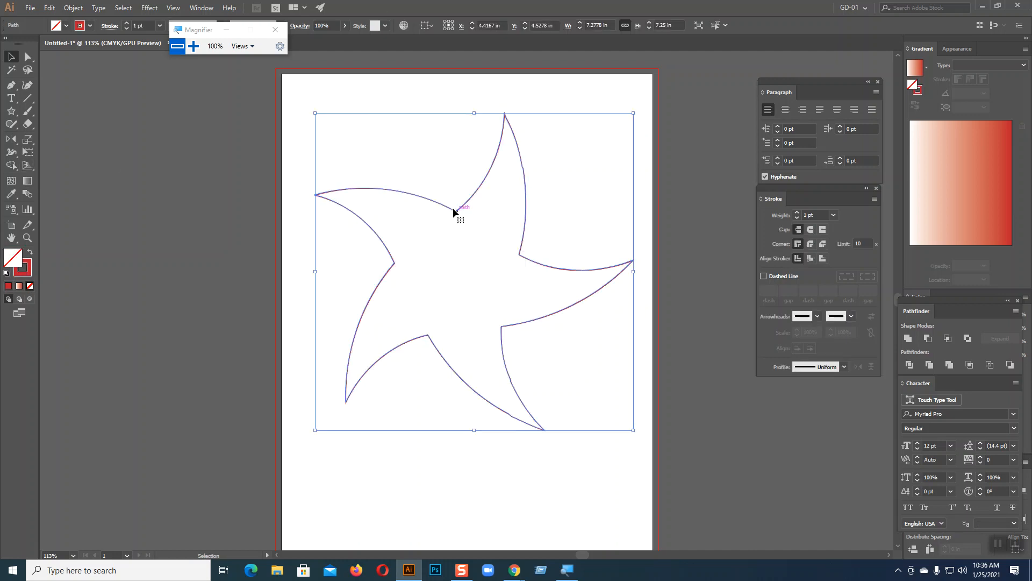
key("a")
left_click(308, 285)
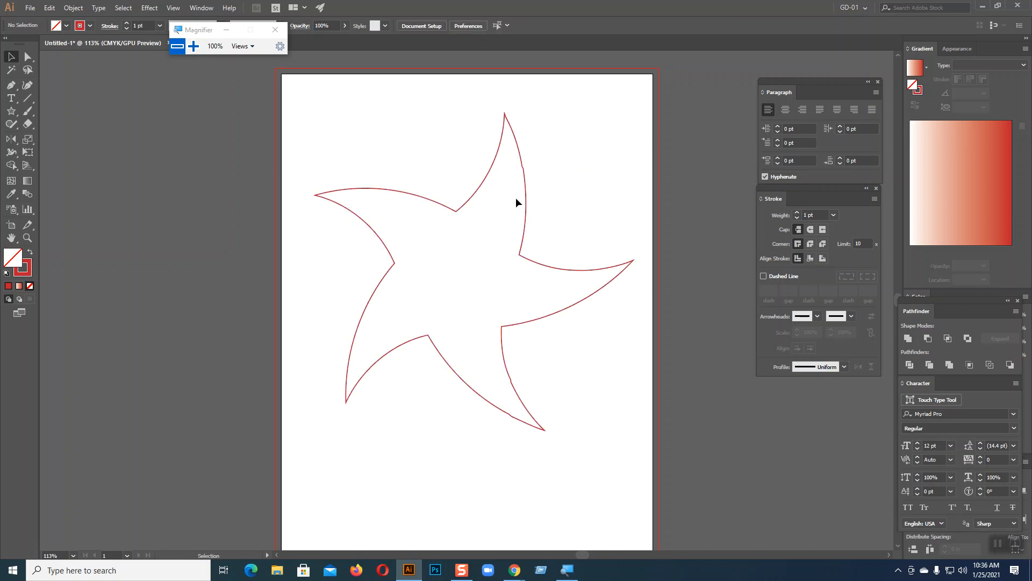
Trace both curved sides of the star's top arm with the Pen tool, keeping sharp corners at the tip and base
scroll(512, 263, "up", 2)
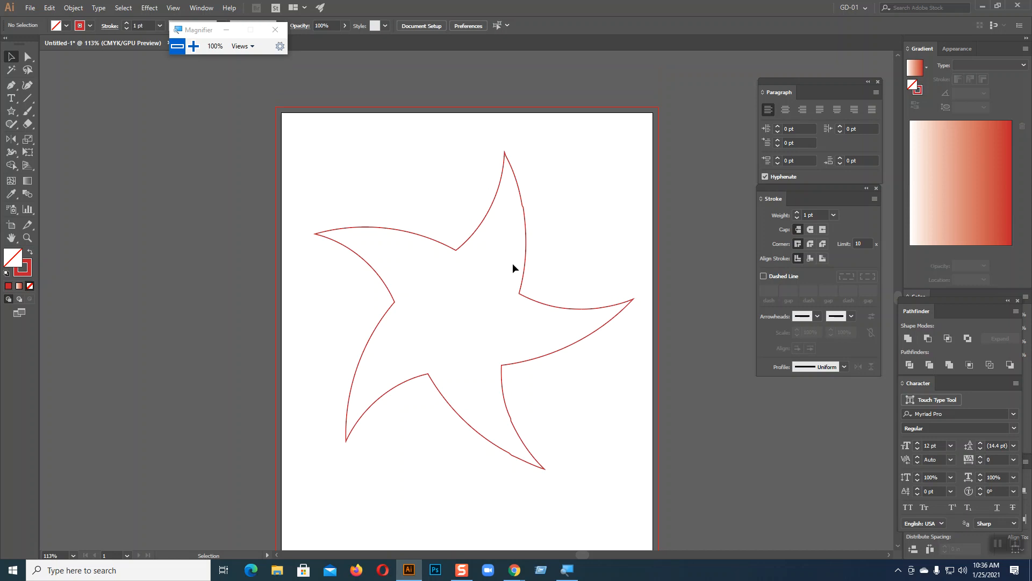
key("ctrl+plus")
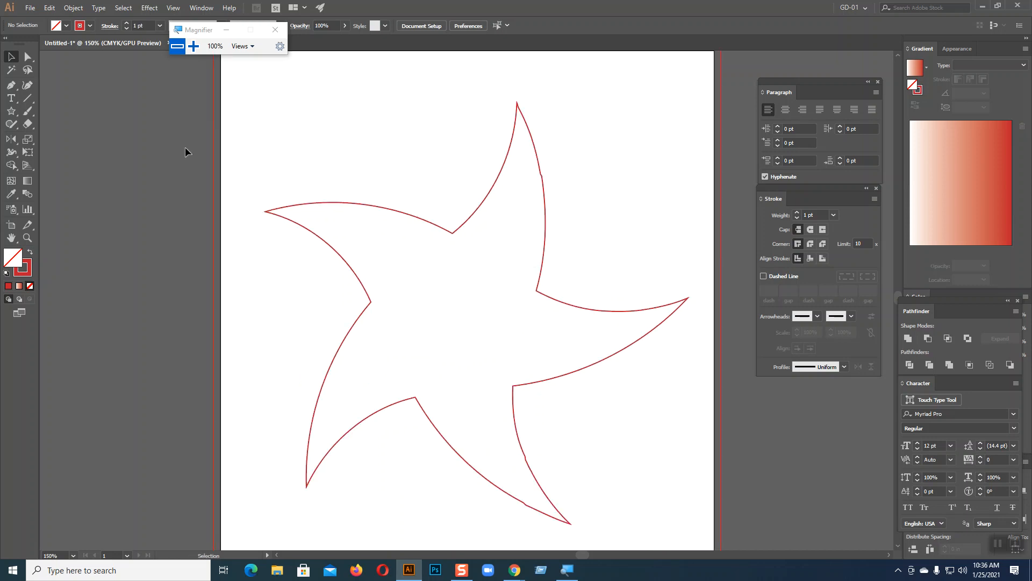
left_click(11, 85)
left_click(452, 233)
left_click(518, 103)
mouse_move(519, 104)
left_mouse_down()
mouse_move(520, 40)
mouse_move(533, 106)
mouse_move(519, 109)
left_mouse_up()
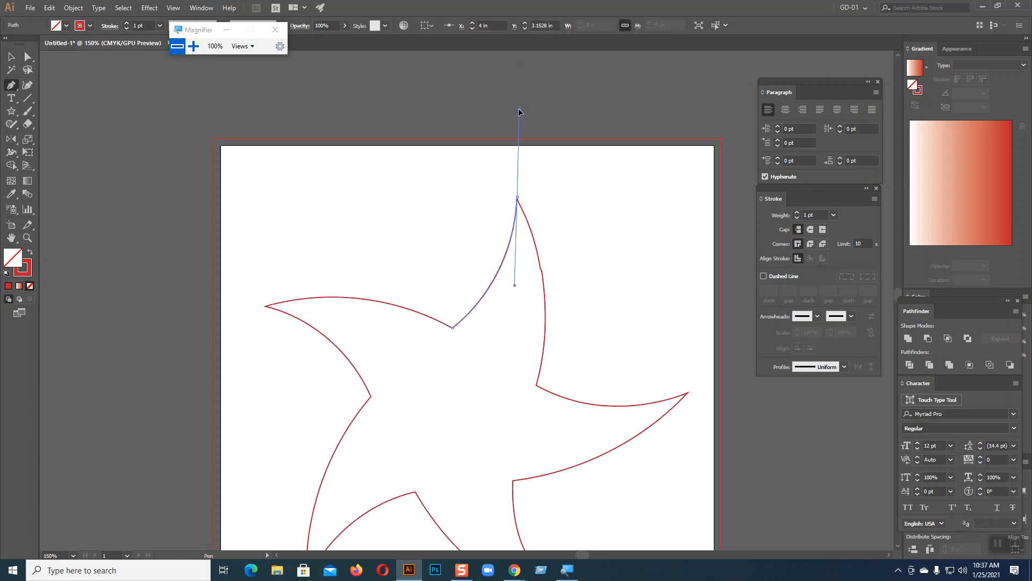
left_click(517, 197)
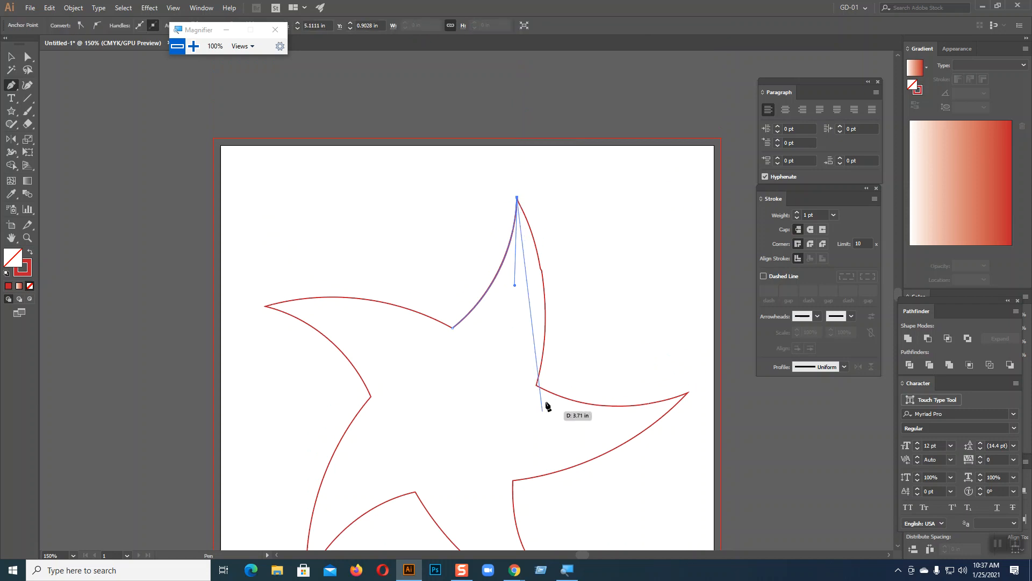
scroll(548, 393, "down", 2)
left_click_drag(537, 334, 509, 446)
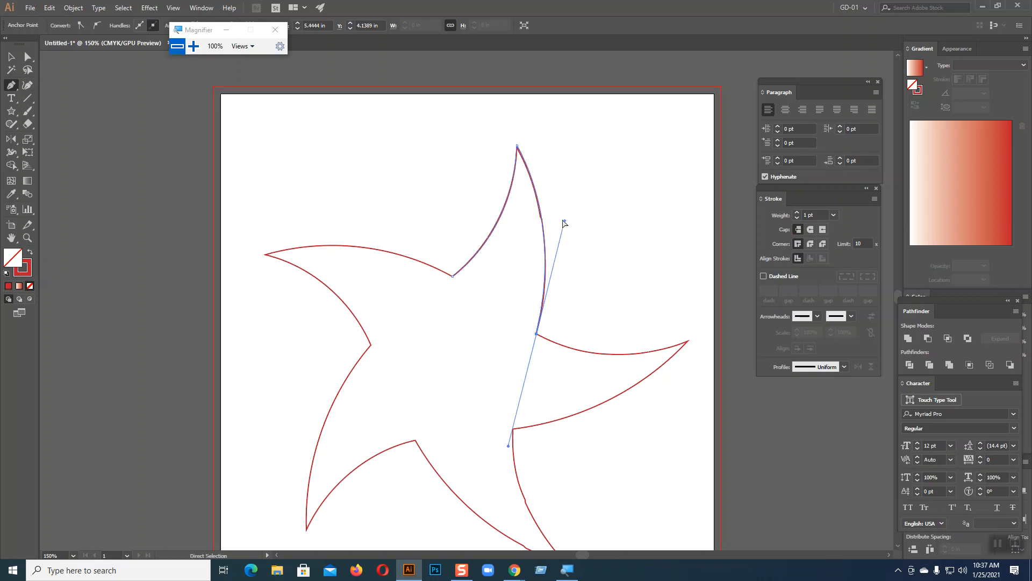
left_click_drag(565, 220, 564, 221)
left_click(538, 335)
Continue the Pen path around the star's right arm, matching both curves and keeping its corners sharp
left_click_drag(686, 342, 727, 337)
left_click_drag(650, 345, 598, 375)
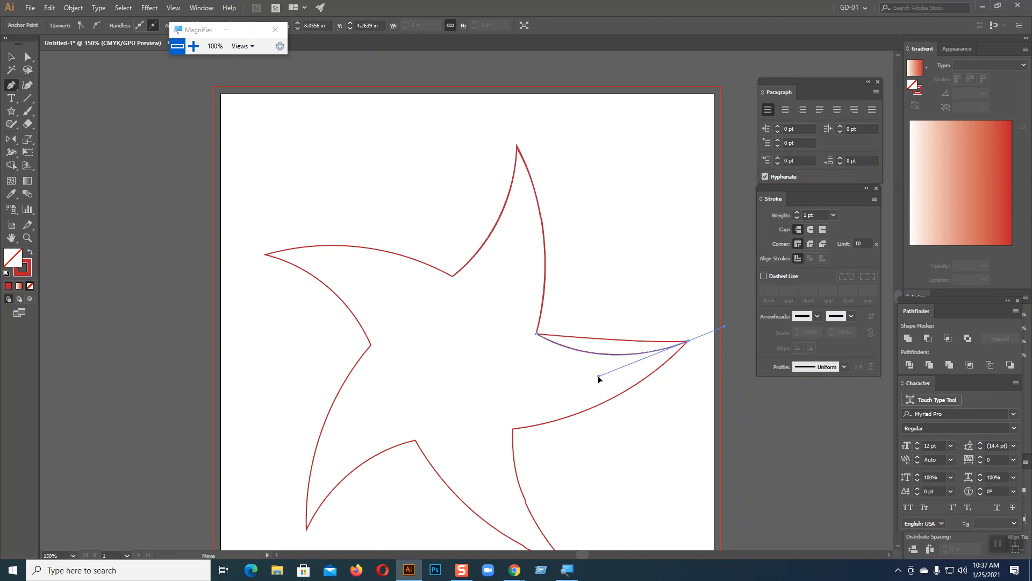
left_click_drag(688, 342, 454, 443)
left_click_drag(574, 414, 625, 414)
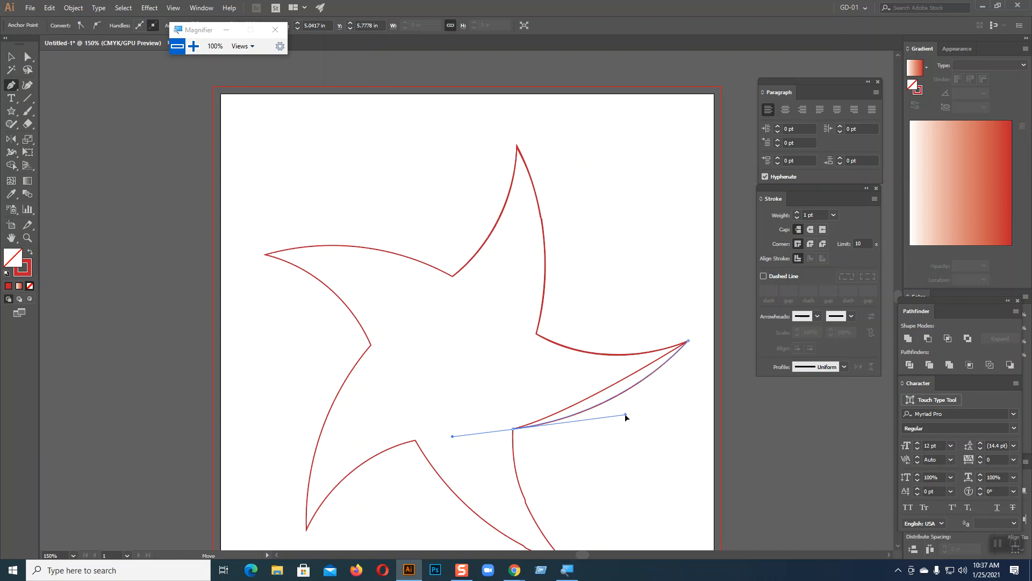
scroll(595, 401, "down", 3)
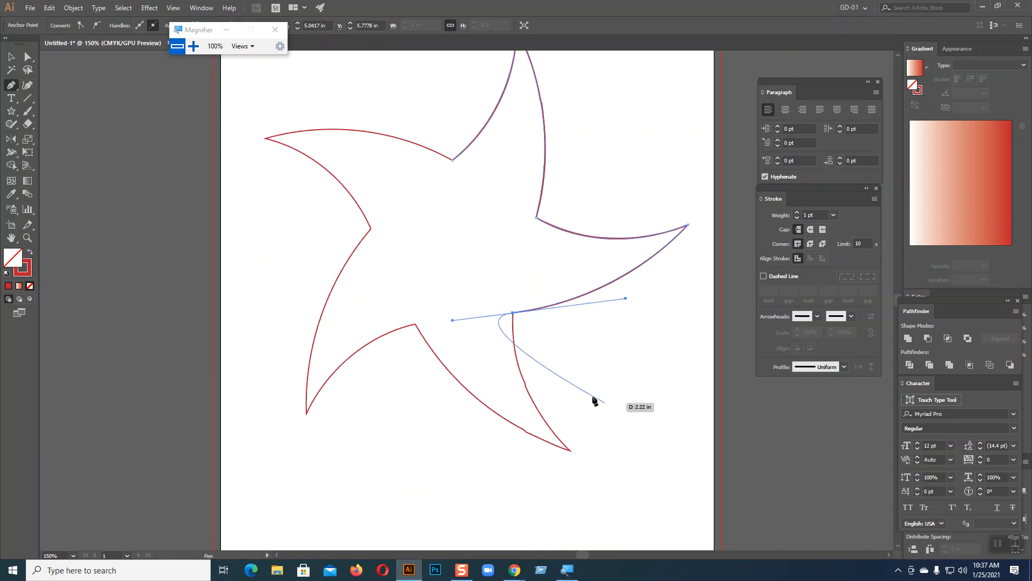
left_click(513, 313)
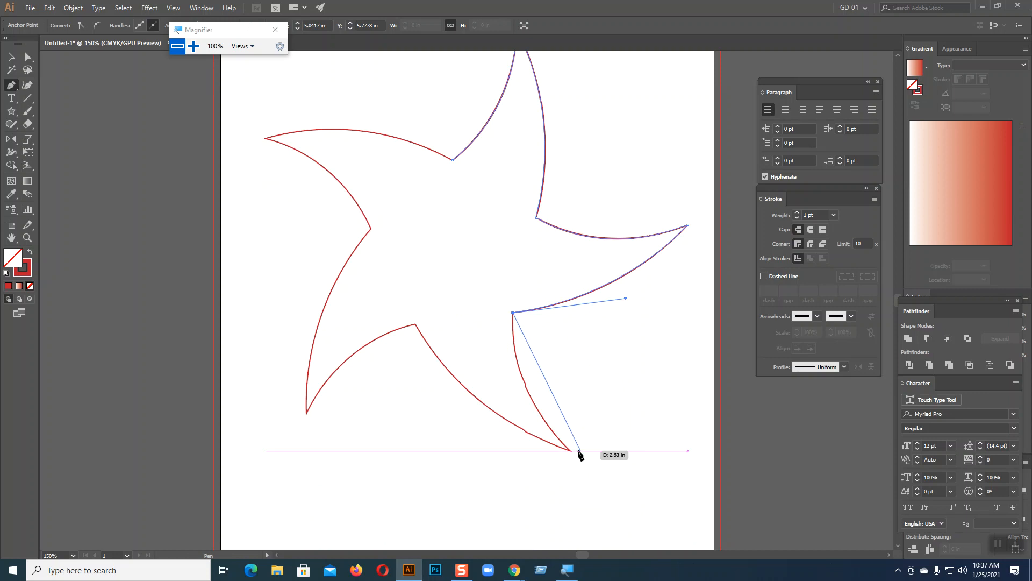
Extend the Pen path around the lower-right arm to the star's bottom inner corner, following both curves
left_click_drag(571, 450, 616, 498)
left_click_drag(525, 403, 505, 390)
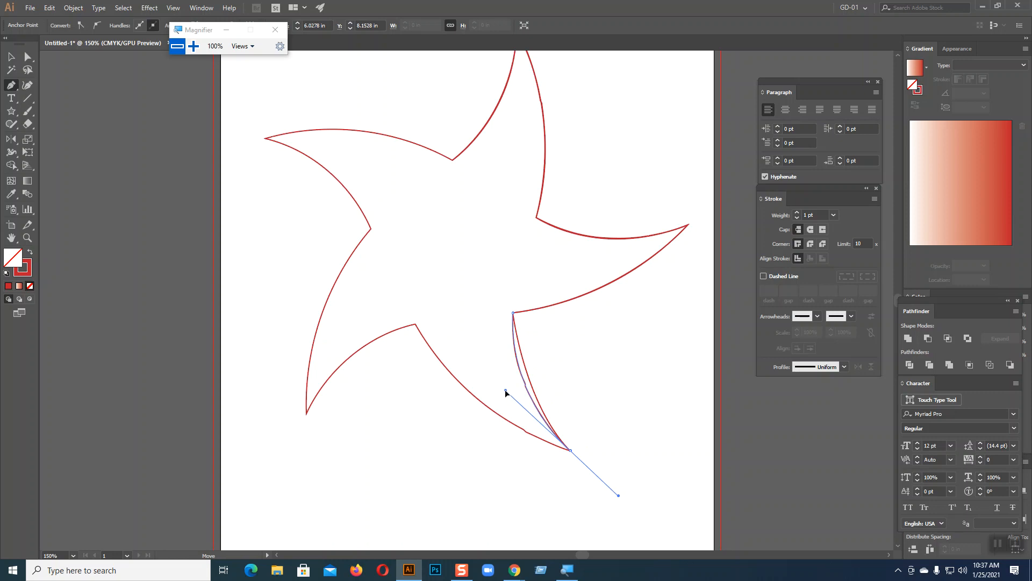
left_click(571, 451)
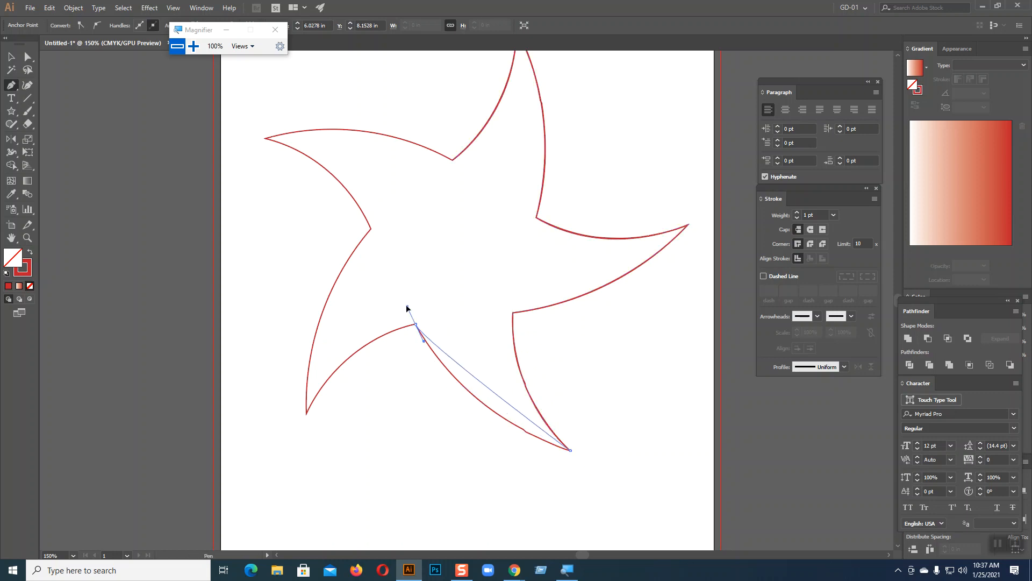
left_click_drag(415, 324, 472, 424)
Trace the star's lower-left arm with the Pen tool, from the bottom inner corner to the left inner corner
left_click_drag(415, 324, 305, 434)
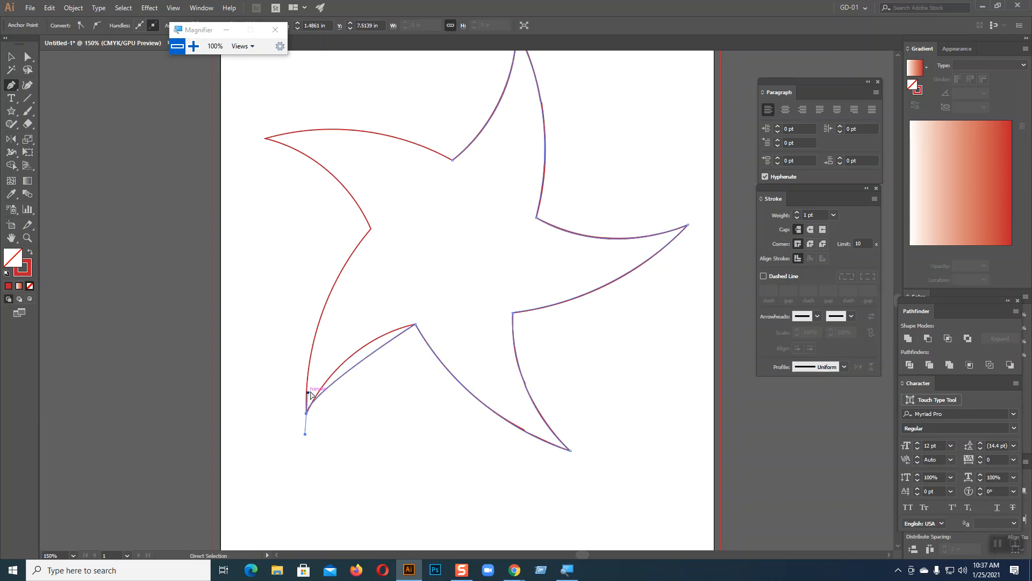
left_click_drag(308, 393, 343, 336)
left_click(307, 413)
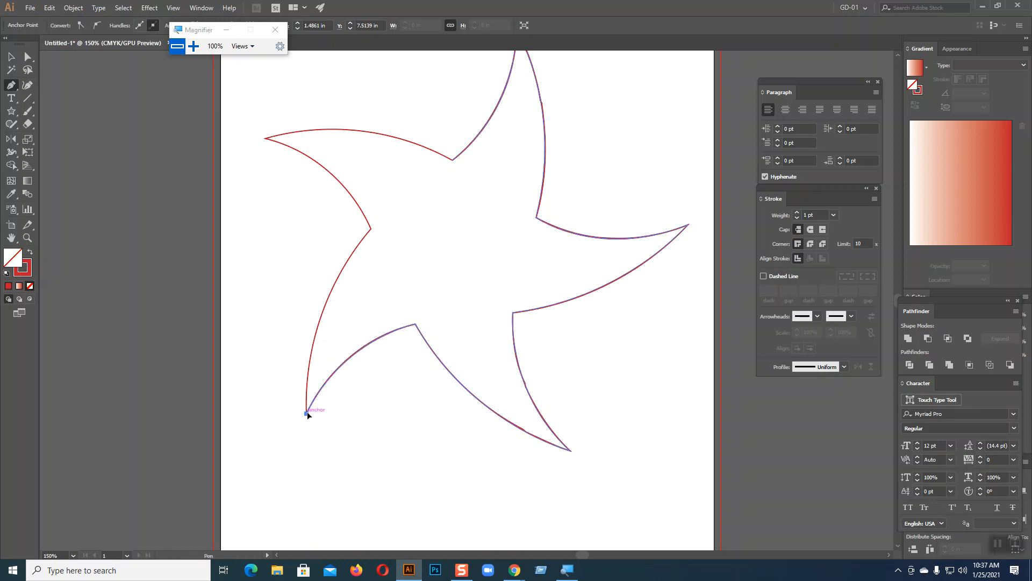
left_click_drag(371, 229, 395, 195)
left_click_drag(348, 265, 295, 318)
Trace the star's upper-left arm and close the Pen path at its starting corner beside the top arm
left_click_drag(403, 285, 525, 395)
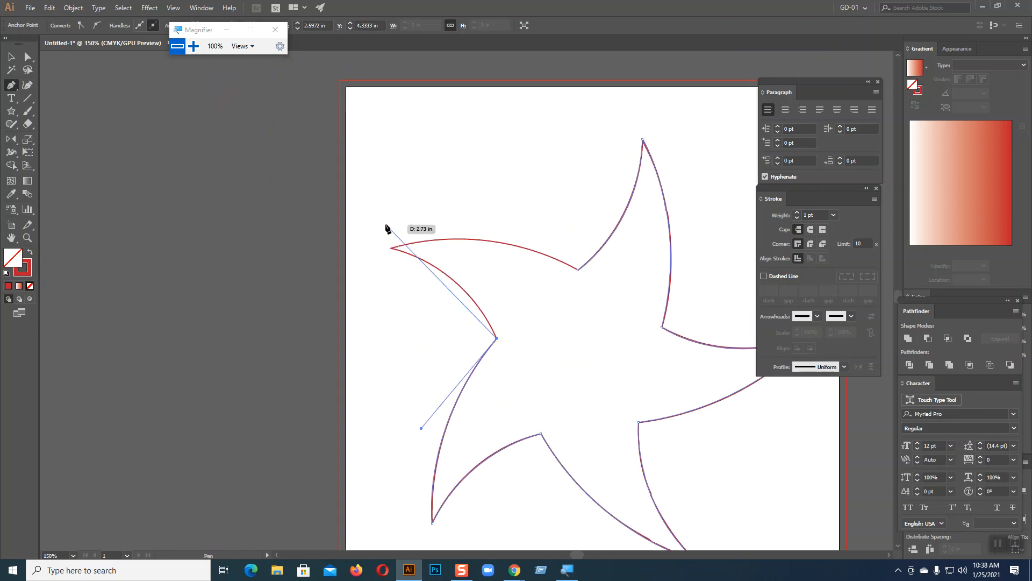
mouse_move(392, 248)
left_mouse_down()
mouse_move(367, 247)
mouse_move(454, 254)
mouse_move(469, 267)
mouse_move(392, 246)
left_mouse_up()
left_click_drag(578, 269, 642, 307)
key("ctrl")
left_click_drag(514, 236, 482, 218)
Give the traced star a solid red fill without a stroke and move it to the left of the original outline
left_click(10, 58)
key("ctrl+1")
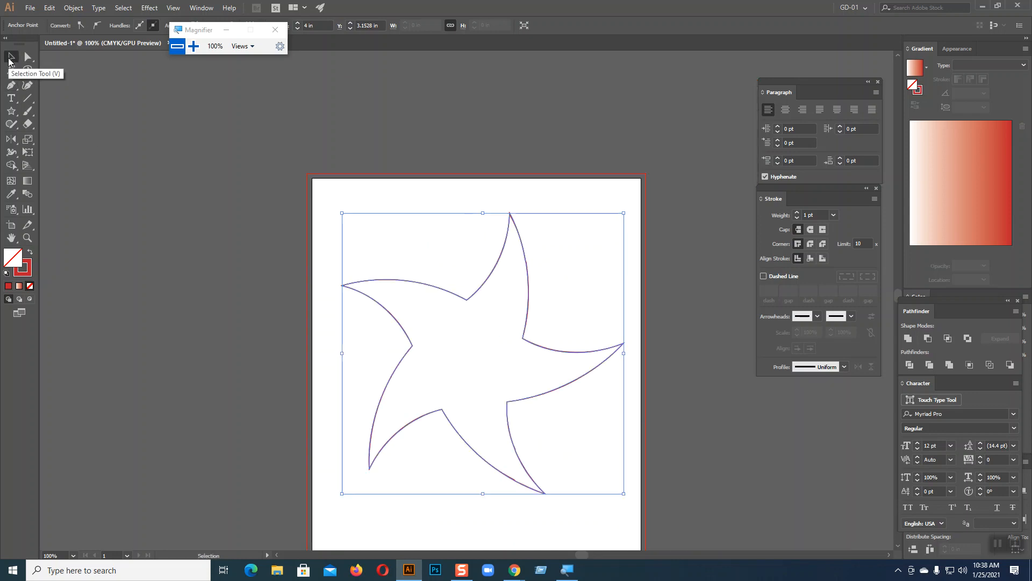
scroll(371, 275, "down", 2)
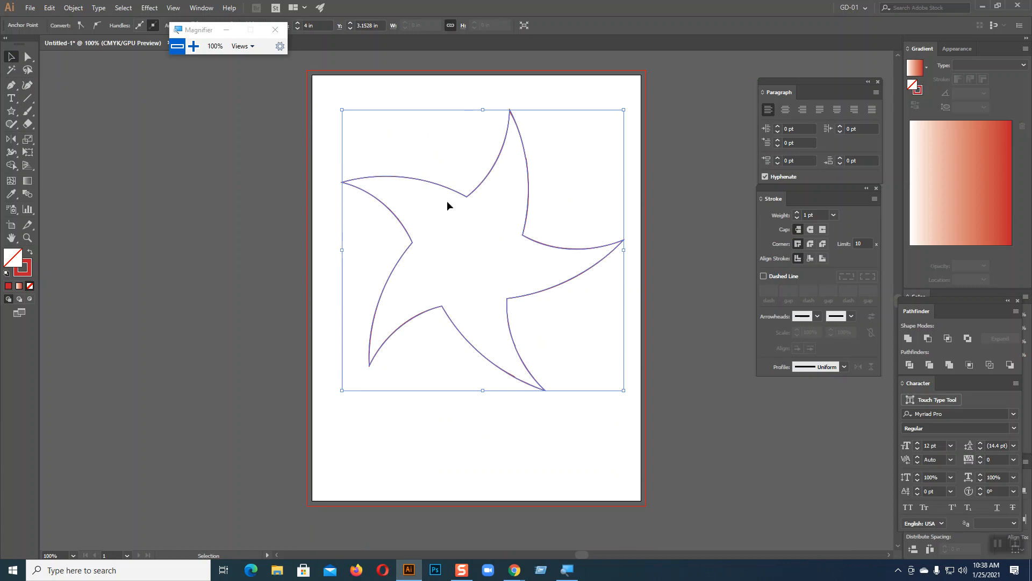
left_click(30, 254)
mouse_move(409, 225)
left_mouse_down()
mouse_move(431, 230)
mouse_move(183, 221)
mouse_move(223, 239)
left_mouse_up()
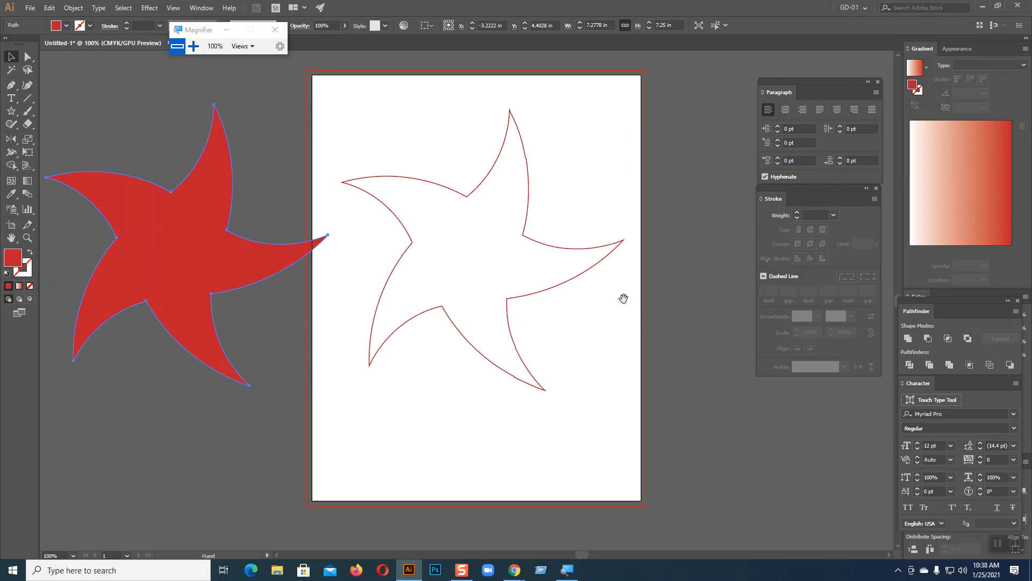
Widen the artboard to the right with the Artboard tool to a width of 15.85 in
left_click_drag(575, 301, 501, 315)
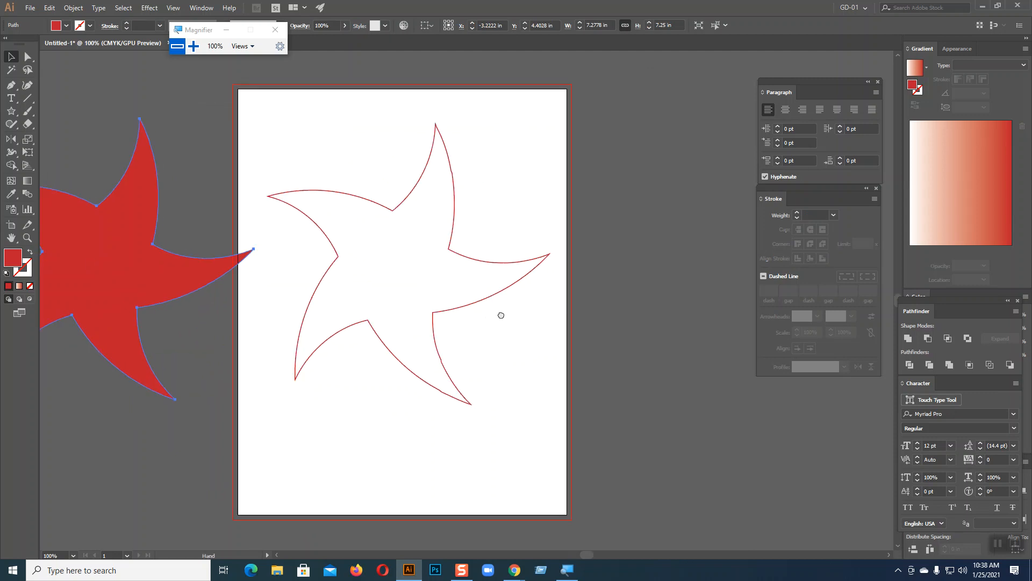
left_click(11, 111)
left_click(60, 136)
scroll(492, 350, "down", 2)
scroll(587, 323, "up", 2)
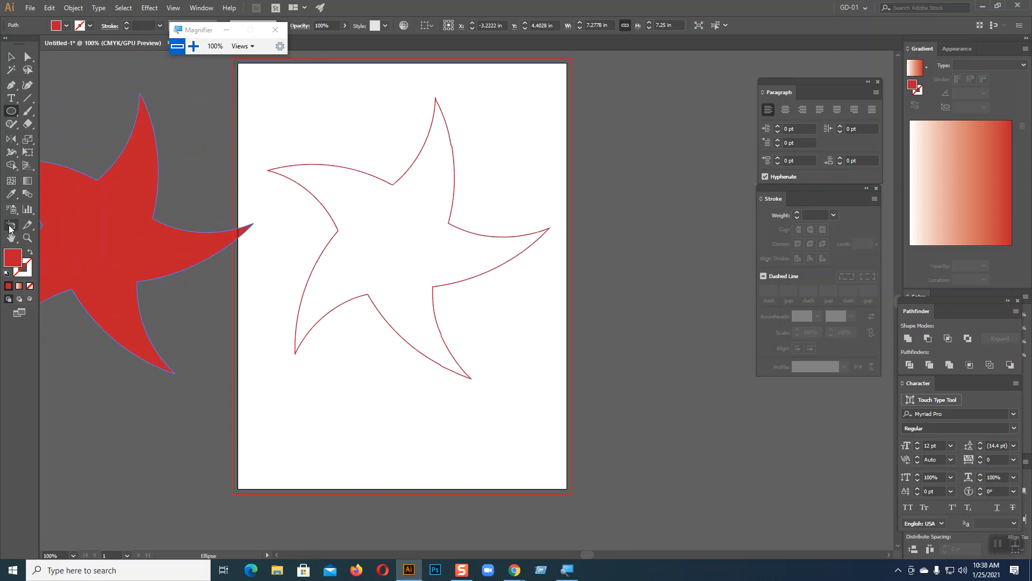
key("shift+o")
left_click_drag(566, 276, 852, 278)
scroll(686, 269, "right", 5)
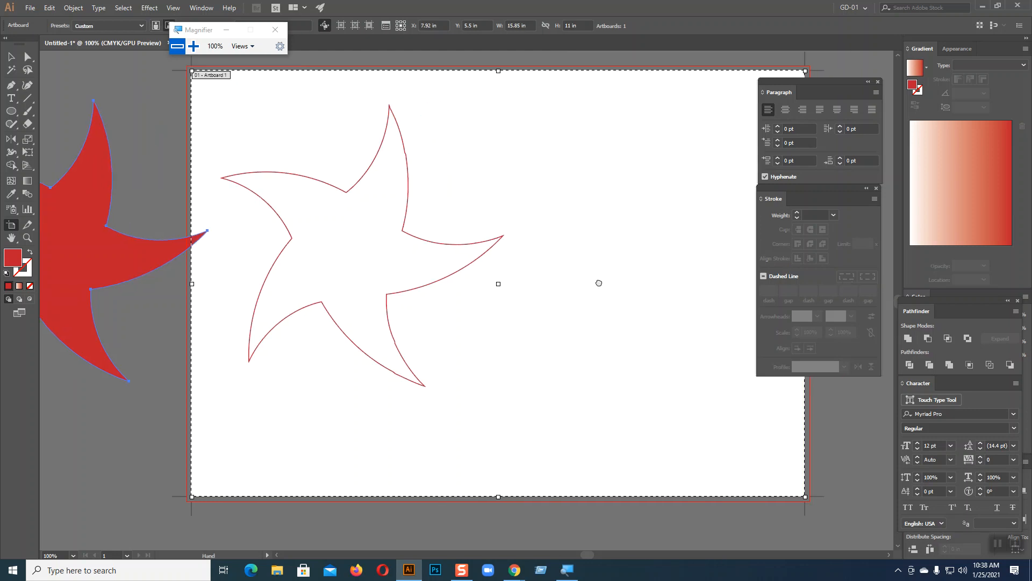
left_click_drag(510, 249, 487, 253)
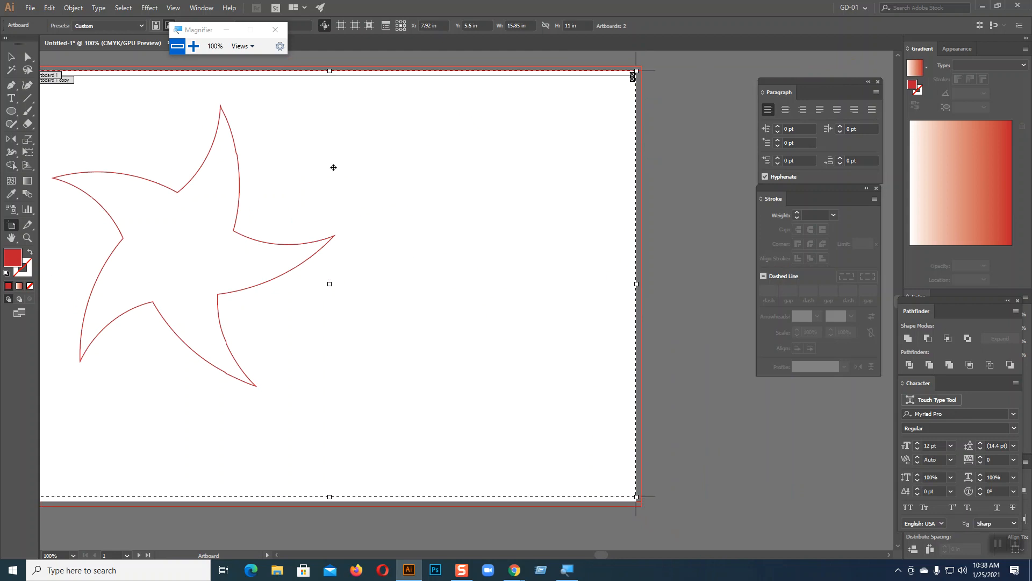
left_click(10, 60)
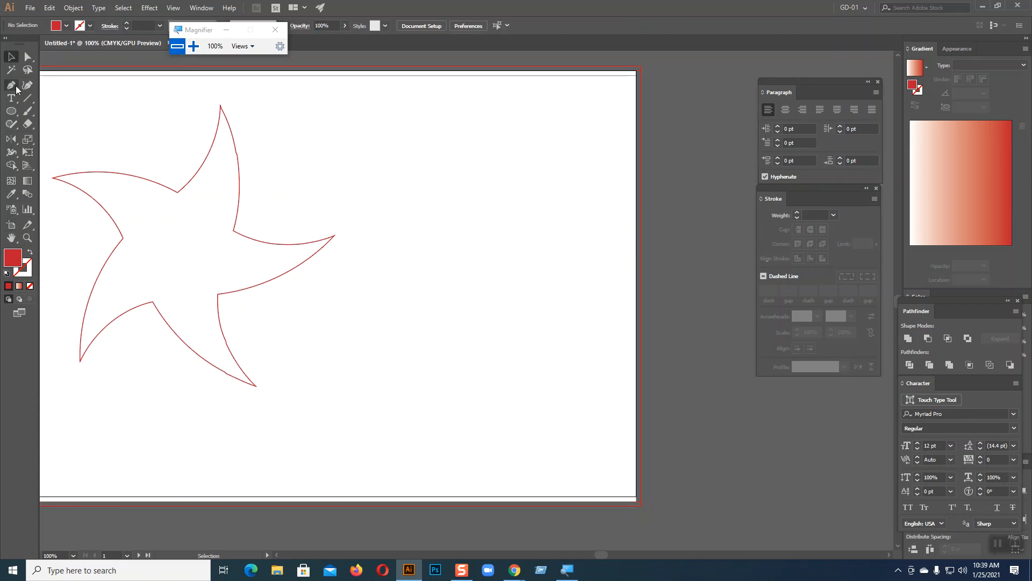
left_click(10, 112)
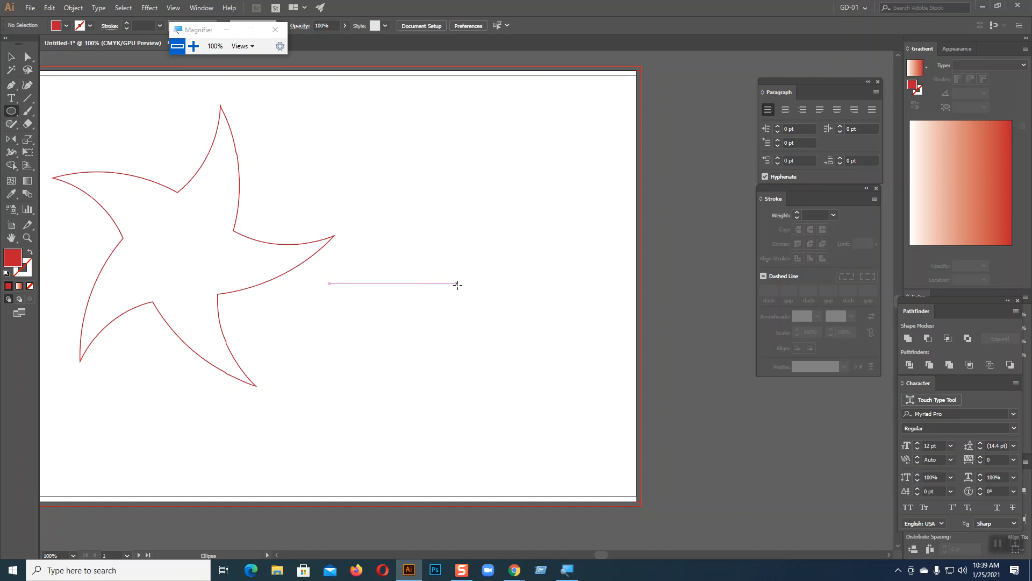
left_click(14, 54)
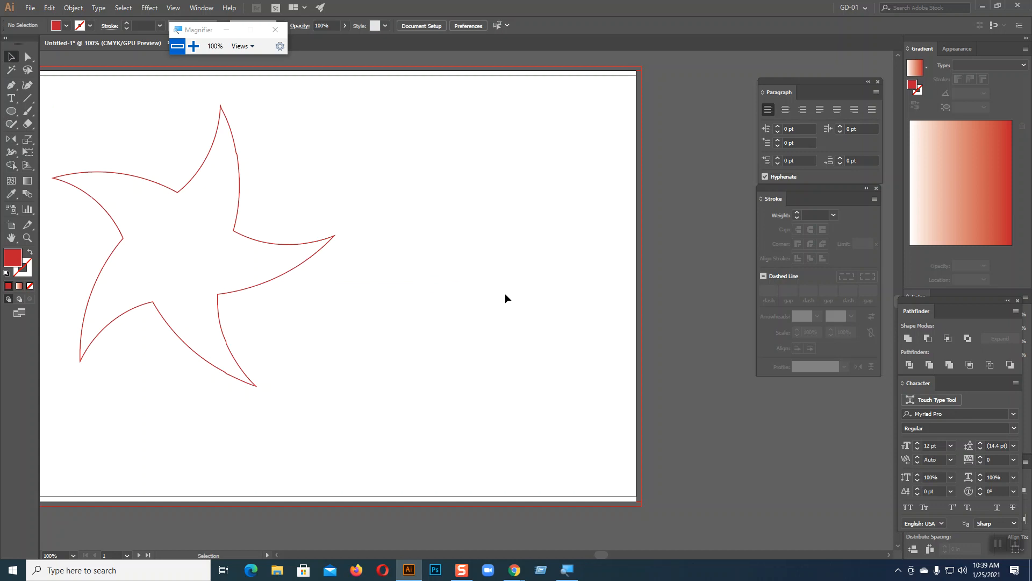
key("ctrl+a")
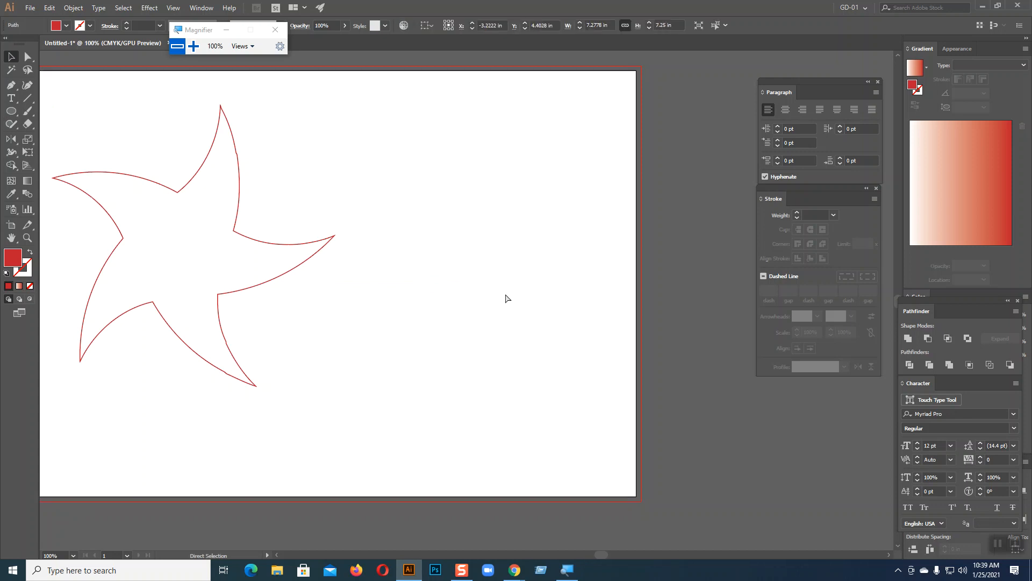
Draw a circle about 6.53 in across to the right of the star outline, with no fill and a red 1 pt stroke
left_click(12, 110)
left_click_drag(505, 269, 631, 396)
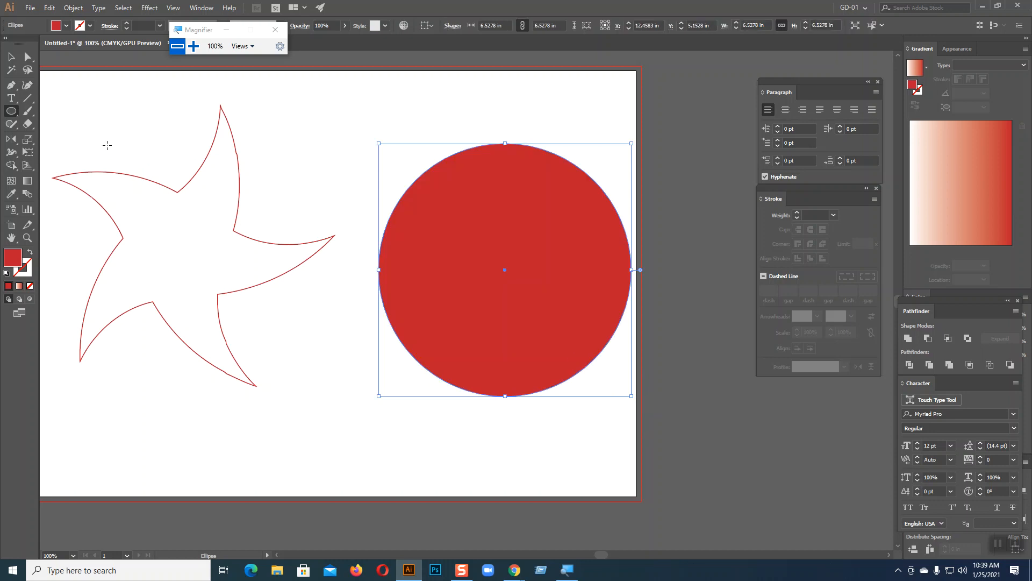
key("shift+x")
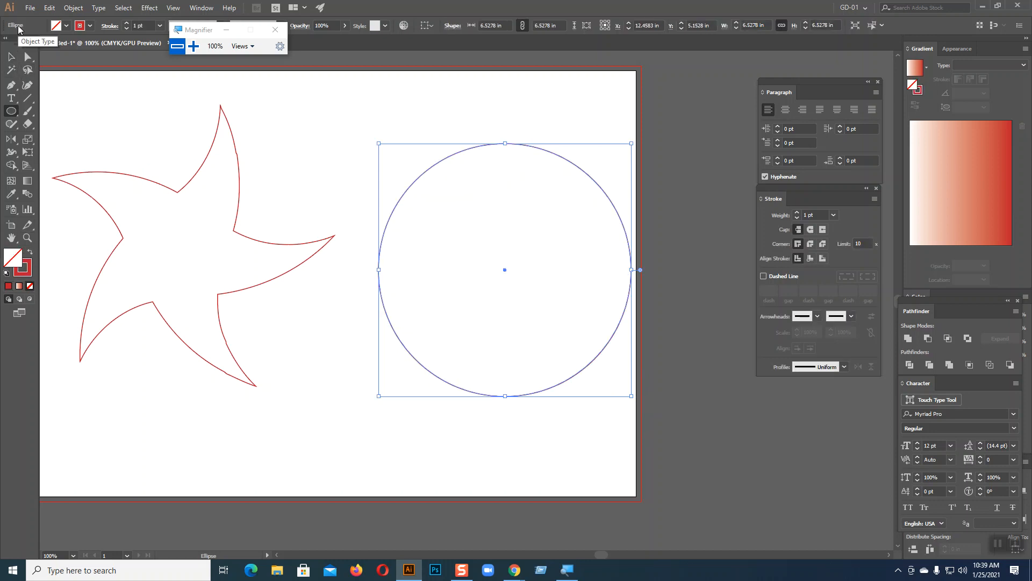
key("ctrl+shift+a")
Switch to Chrome and bring up the Google Meet tab
left_click(11, 85)
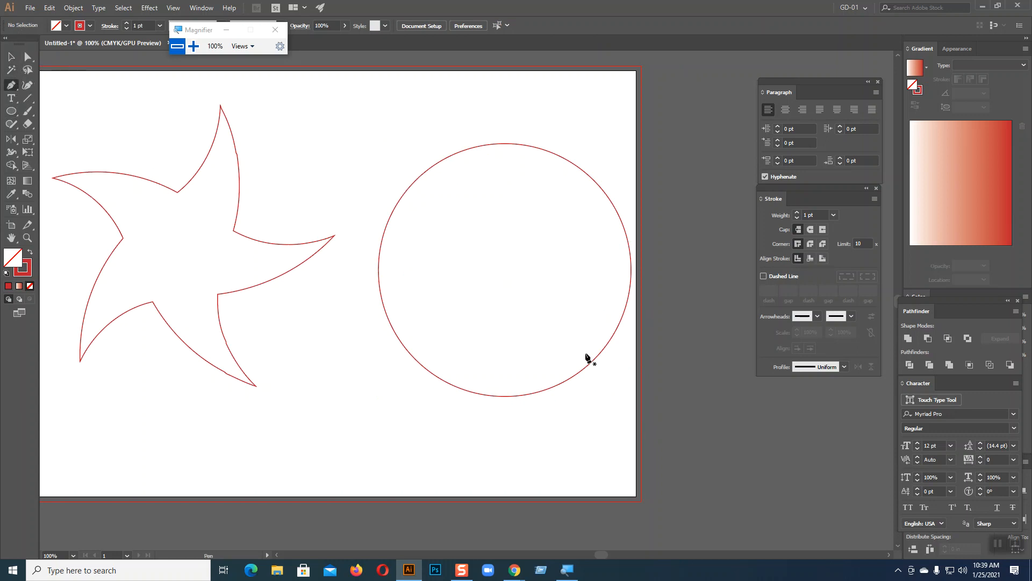
left_click(15, 60)
left_click(515, 570)
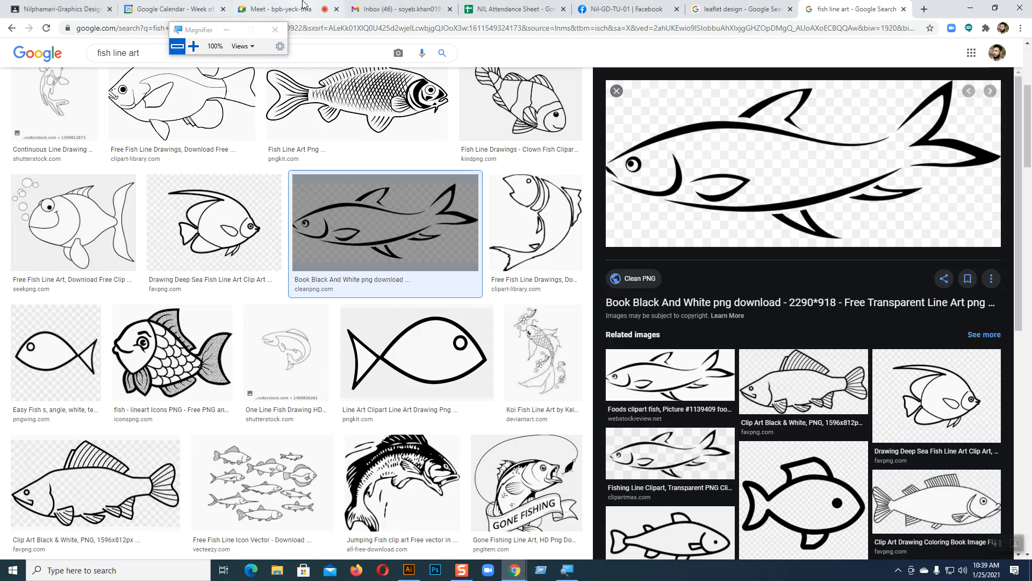
left_click(302, 5)
left_click(416, 168)
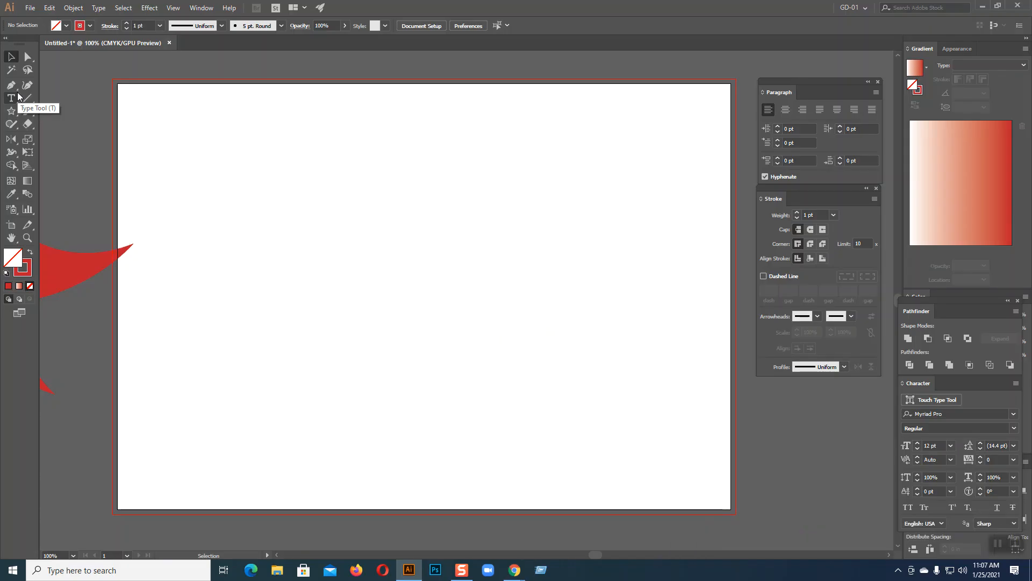
Draw a large open rounded curve across the artboard with the Pen tool and end the path without closing it
left_click(11, 84)
left_click(260, 200)
left_click_drag(427, 192, 473, 215)
left_click_drag(540, 248, 554, 293)
left_click_drag(478, 329, 454, 339)
left_click_drag(315, 358, 255, 335)
left_click_drag(238, 311, 239, 291)
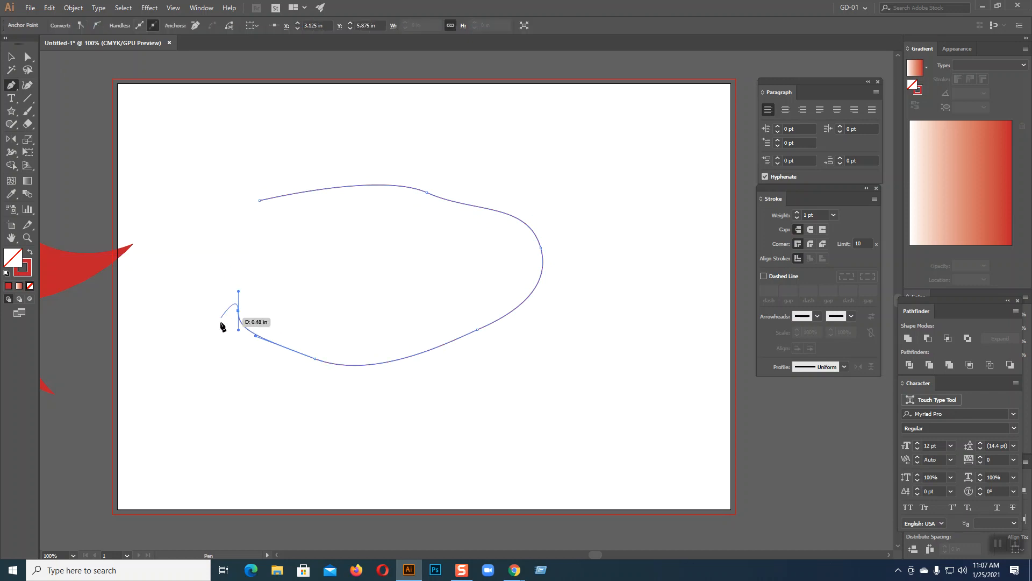
left_click(225, 374, "ctrl")
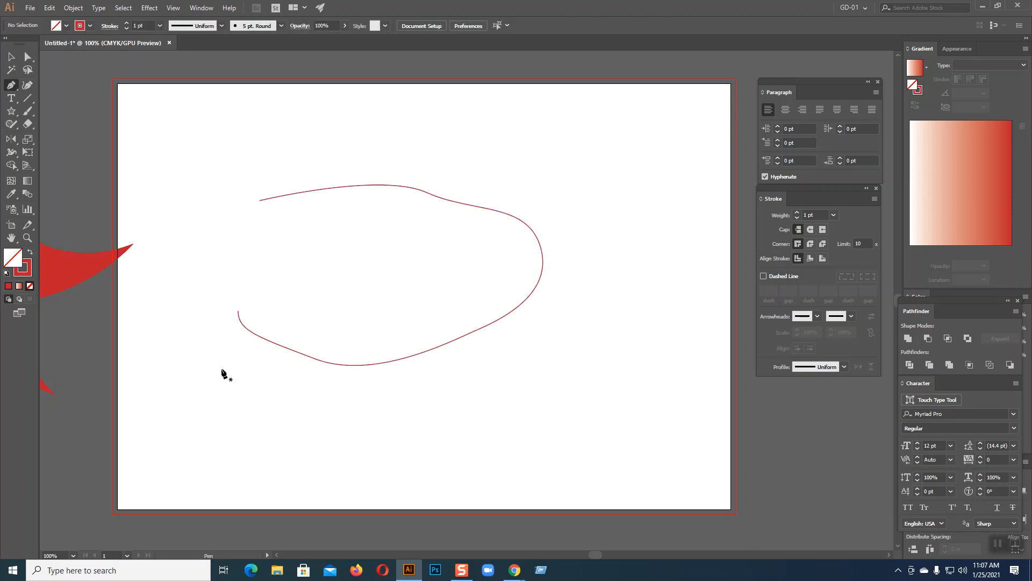
Continue the open path from its lower end and close it with a straight segment to its starting point
key("ctrl+equal")
left_click_drag(315, 340, 564, 420)
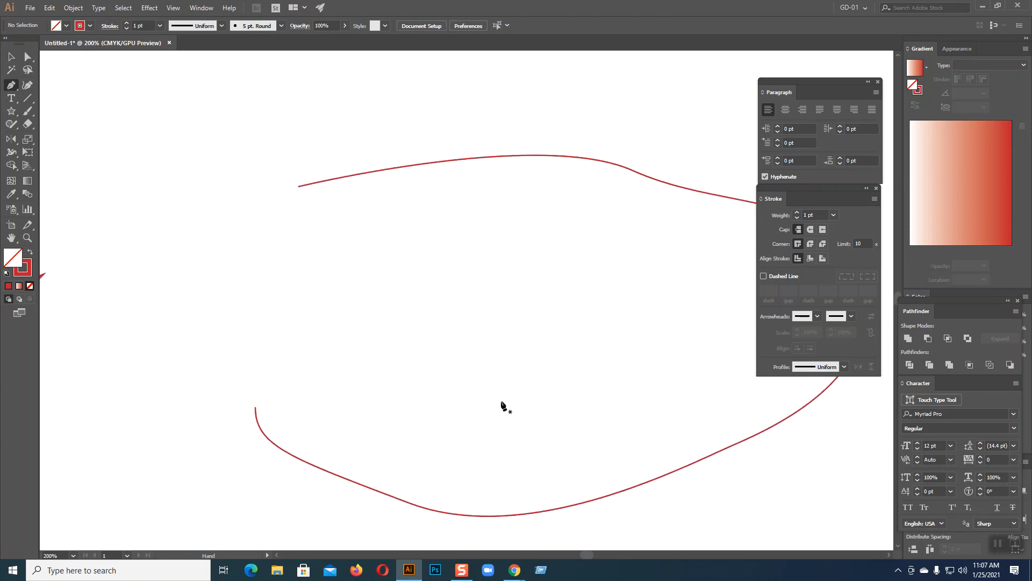
left_click(256, 407)
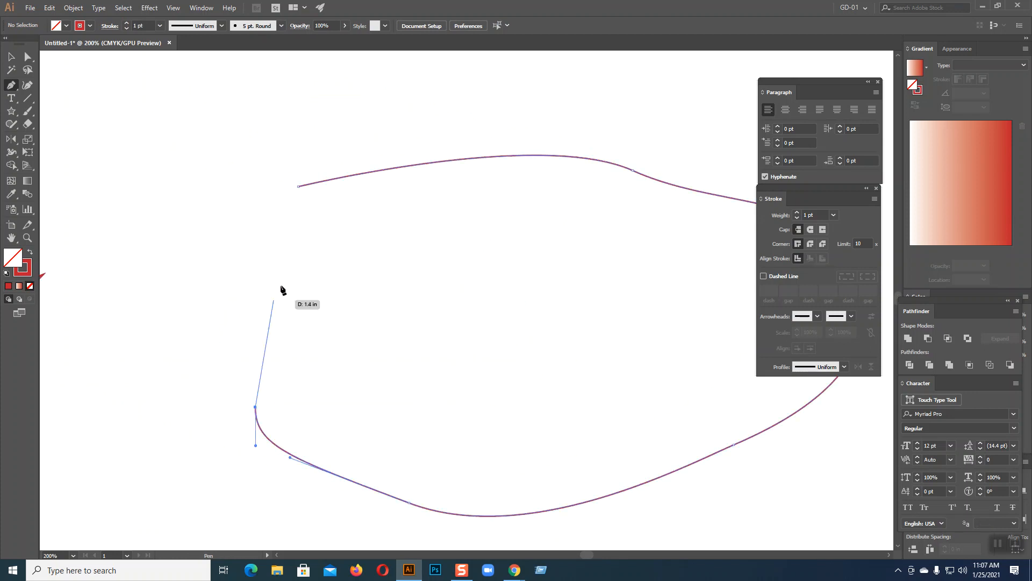
left_click(299, 186)
scroll(509, 359, "up", 1)
scroll(509, 360, "right", 3)
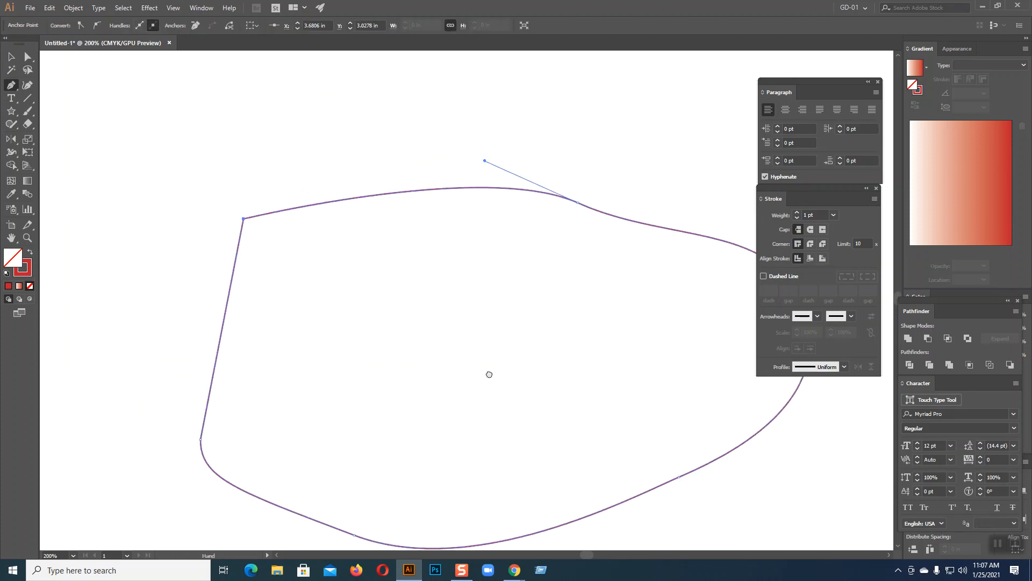
Draw a closed curved shape with the Pen tool that starts and ends on the large outline's upper edge
left_click(379, 196)
left_click(451, 114)
left_click_drag(608, 101, 647, 109)
left_click_drag(672, 160, 673, 207)
left_click_drag(518, 278, 487, 277)
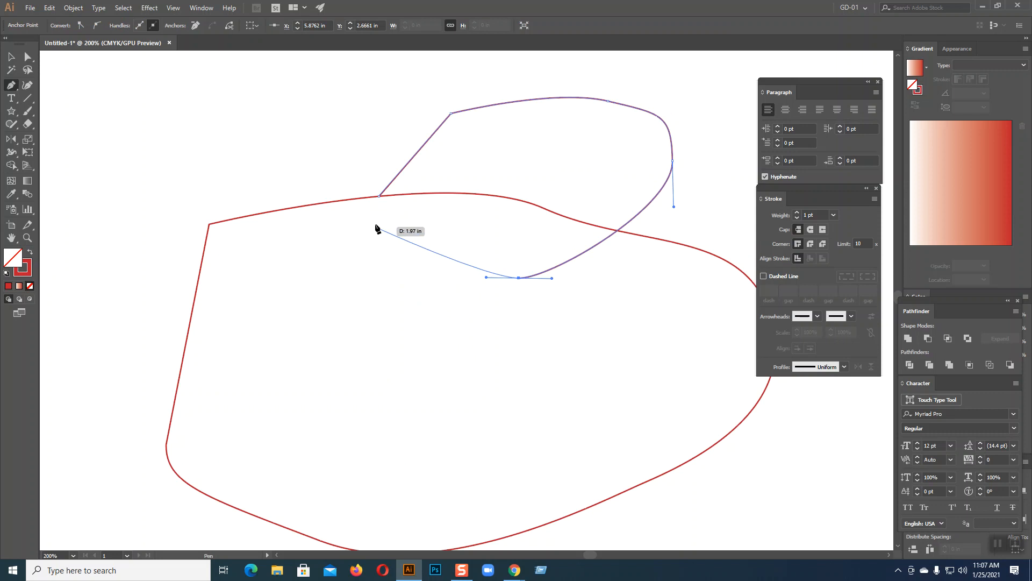
left_click(379, 197)
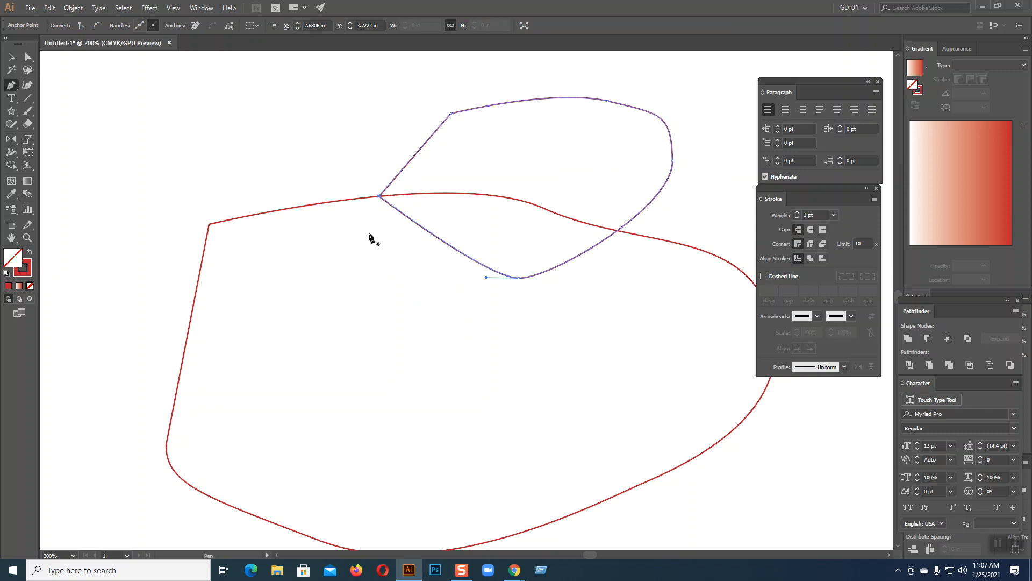
Delete the smaller curved shape overlapping the large outline's upper edge
left_click(10, 57)
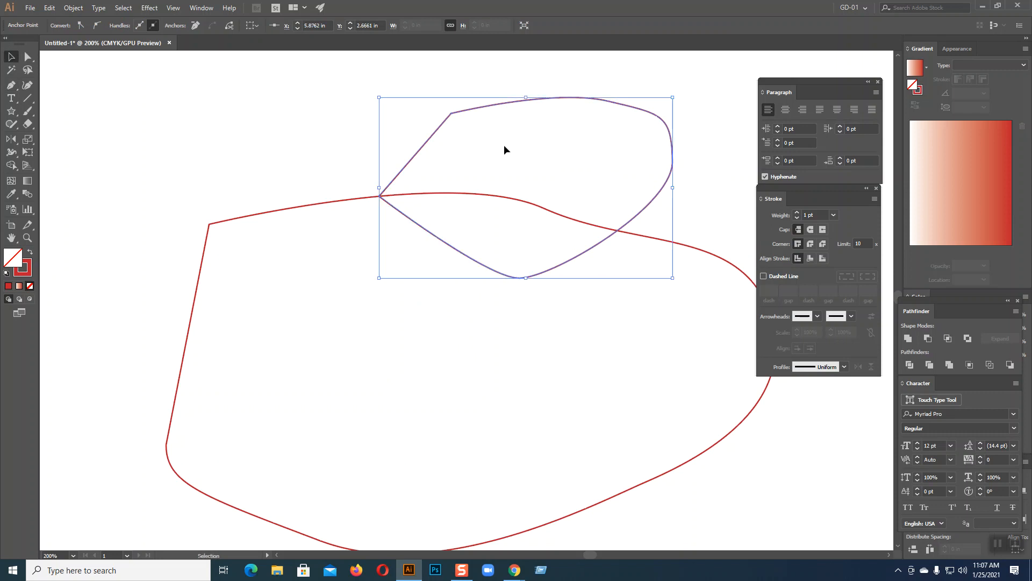
key("Delete")
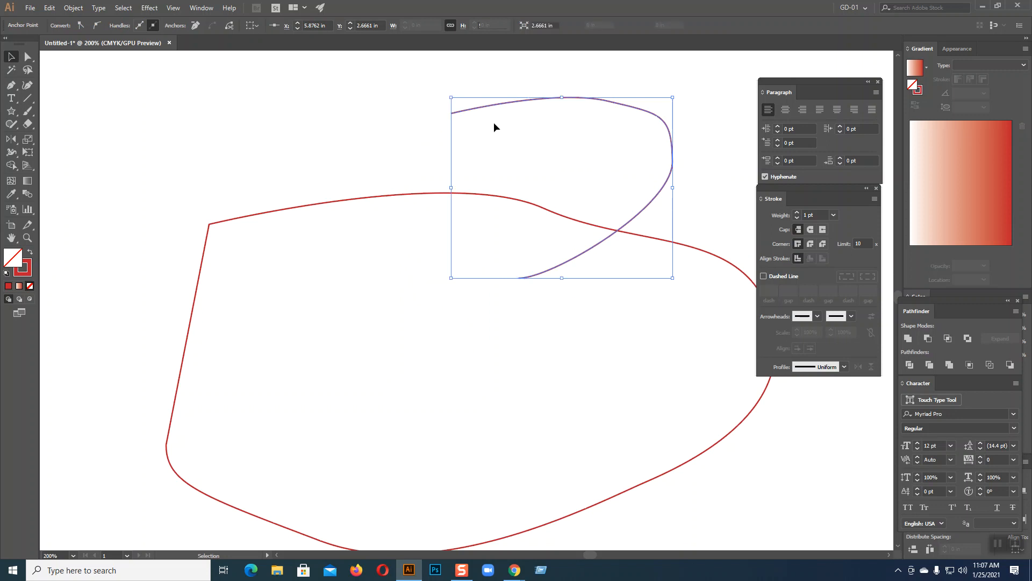
key("Delete")
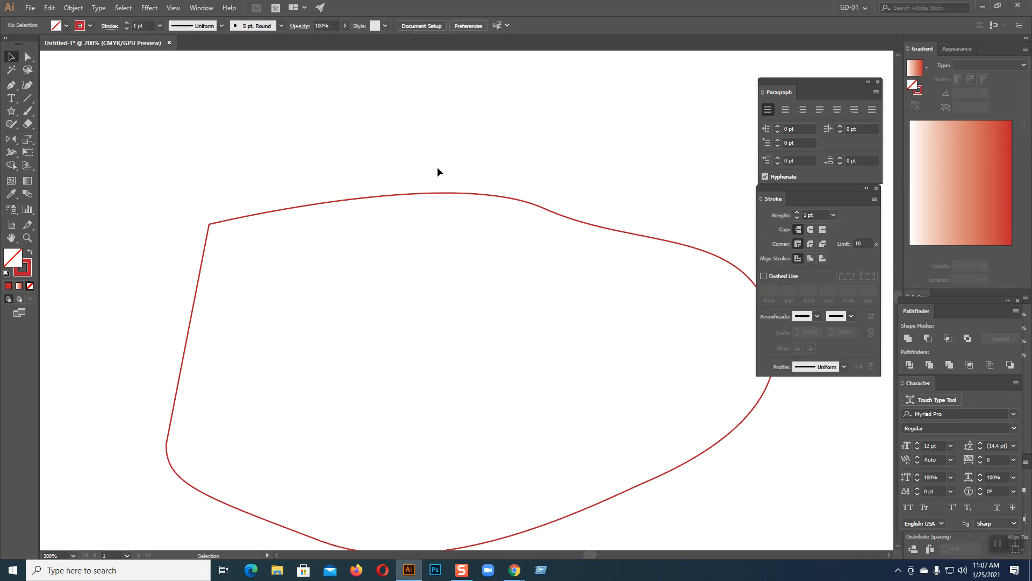
Draw an open curve above the large outline, then try closing its two ends with a curved Pen segment
scroll(376, 169, "up", 3)
left_click(13, 86)
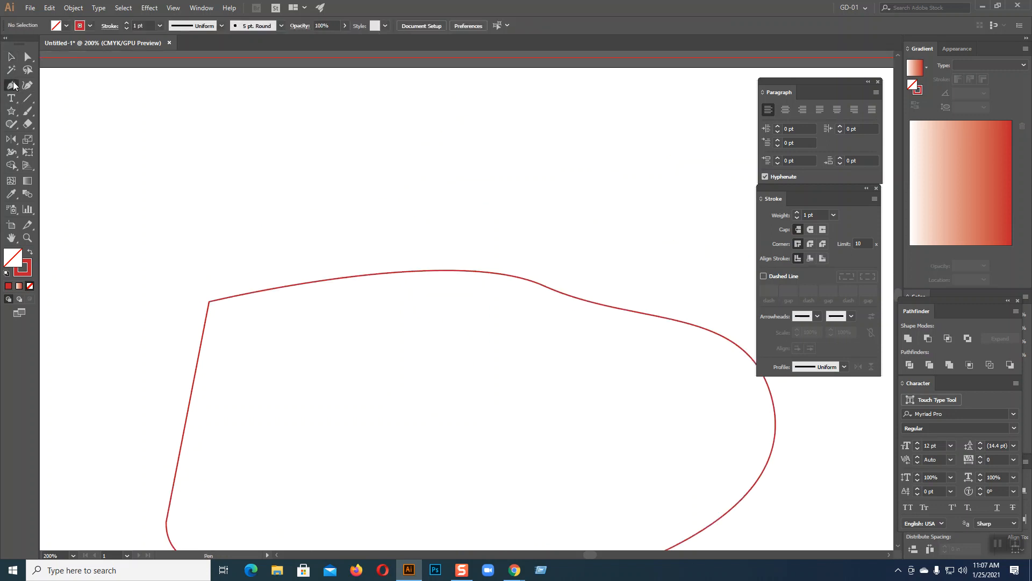
left_click_drag(350, 131, 411, 159)
left_click_drag(412, 207, 374, 227)
mouse_move(239, 232)
left_mouse_down()
mouse_move(184, 157)
mouse_move(187, 225)
left_mouse_up()
left_click(153, 248, "ctrl")
left_click(174, 123)
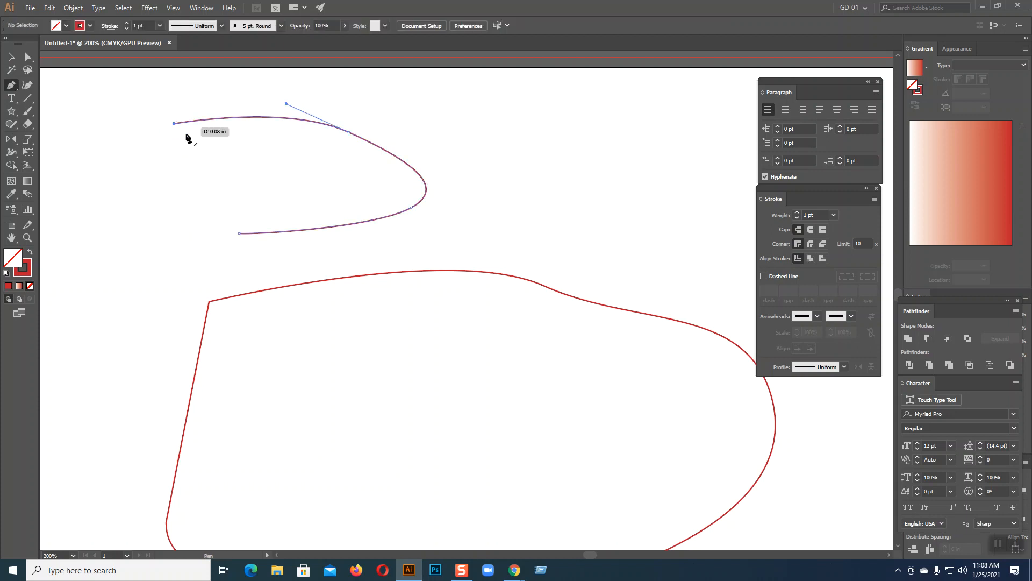
left_click_drag(237, 233, 357, 245)
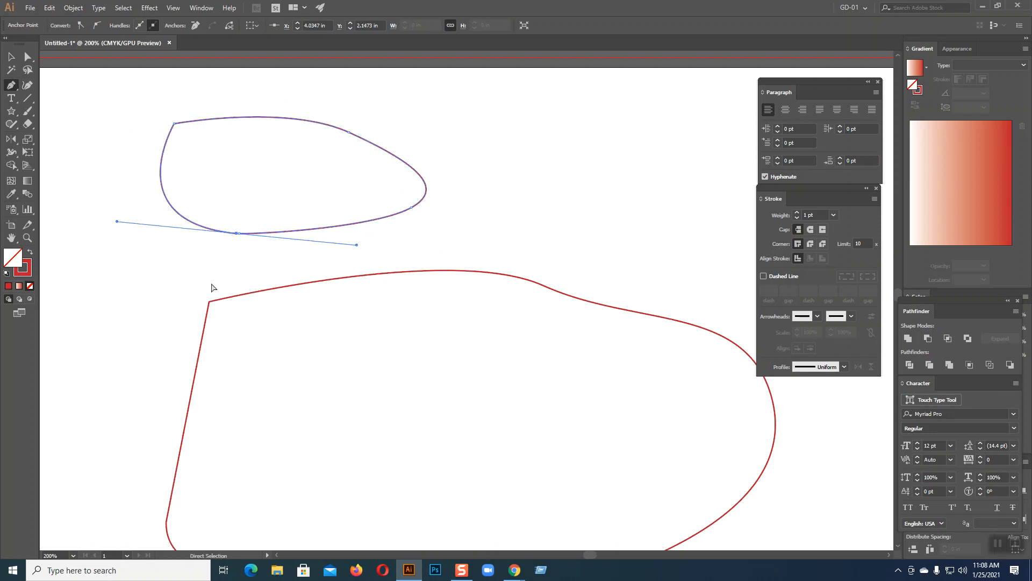
key("ctrl+z")
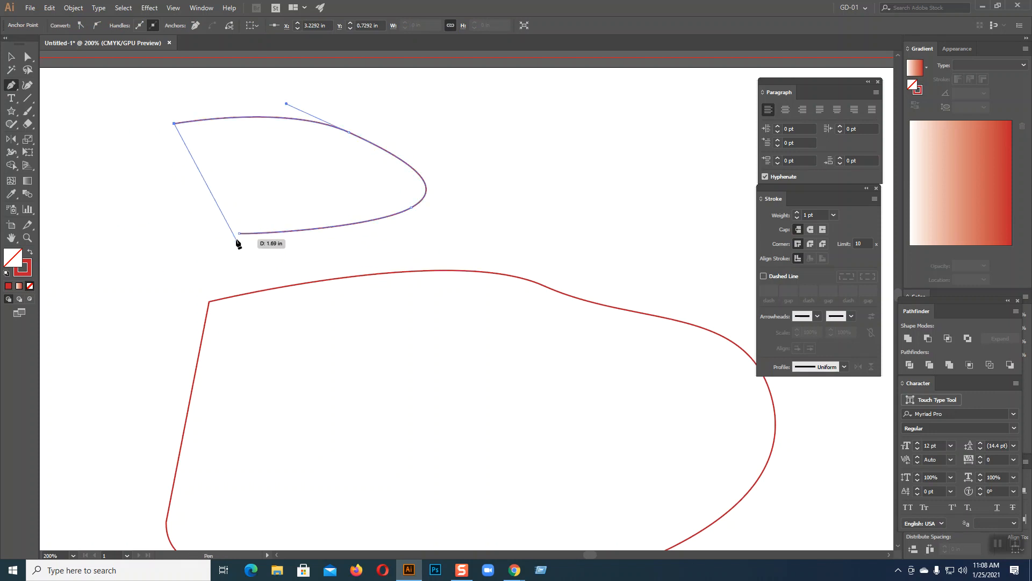
left_click_drag(240, 233, 332, 257)
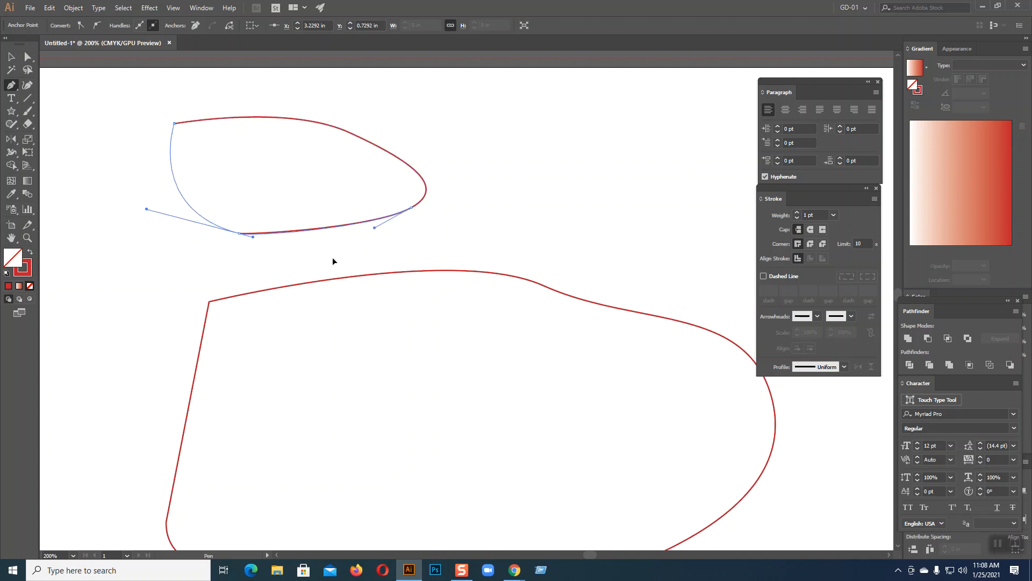
Undo the small curve's segments and remove the large outline so the artboard area is empty
key("ctrl+z")
key("ctrl+z")
key("ctrl+z")
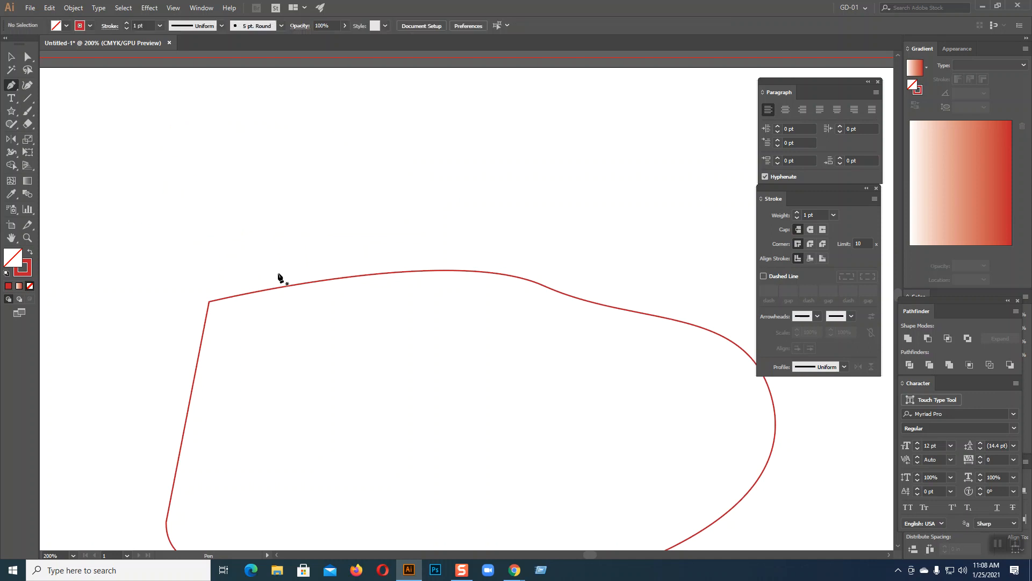
left_click(13, 55)
key("ctrl+z")
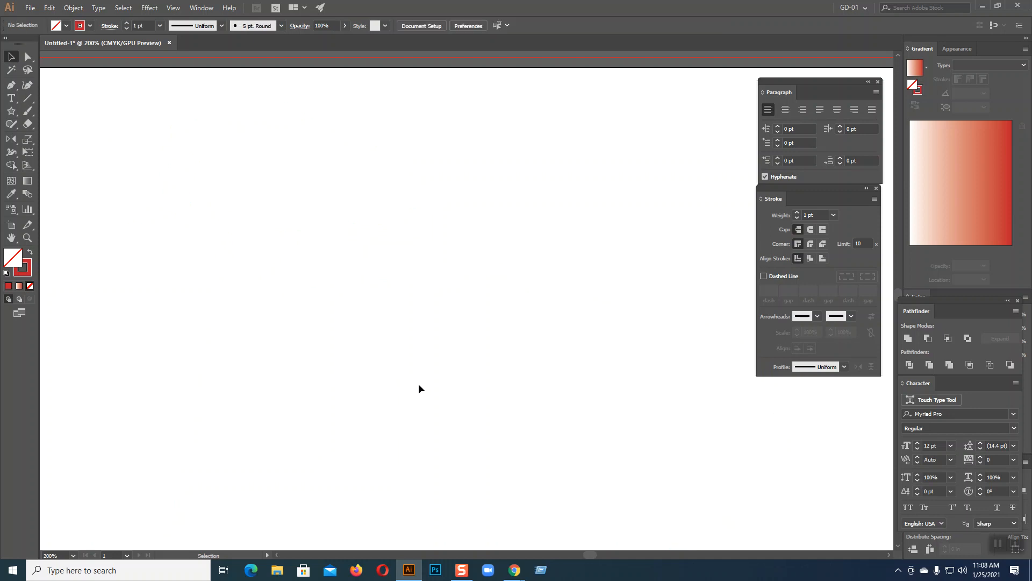
Delete the inner arc and the leaf-shaped outline around it
scroll(418, 384, "down", 1)
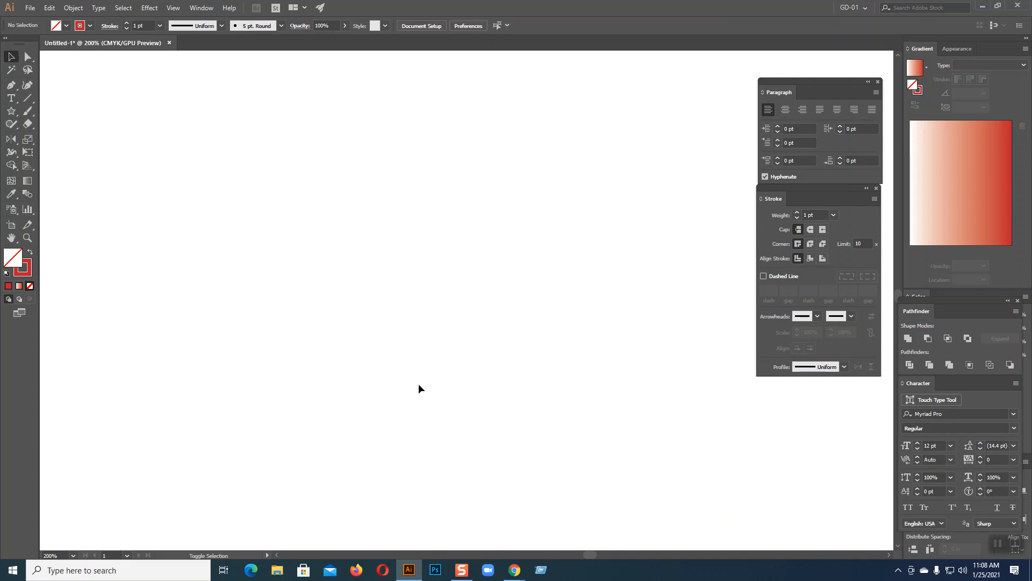
key("ctrl+shift+z")
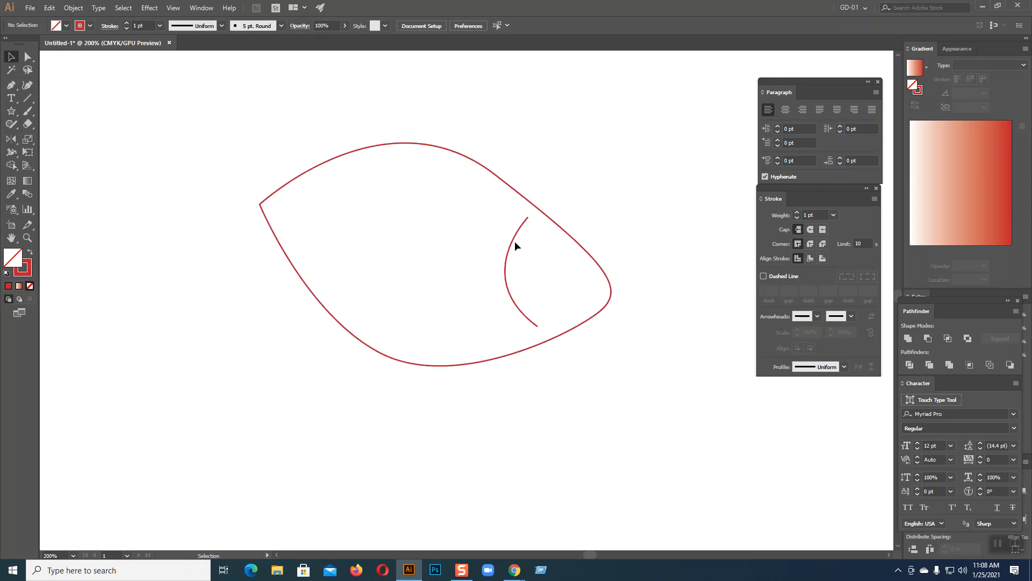
left_click(521, 312)
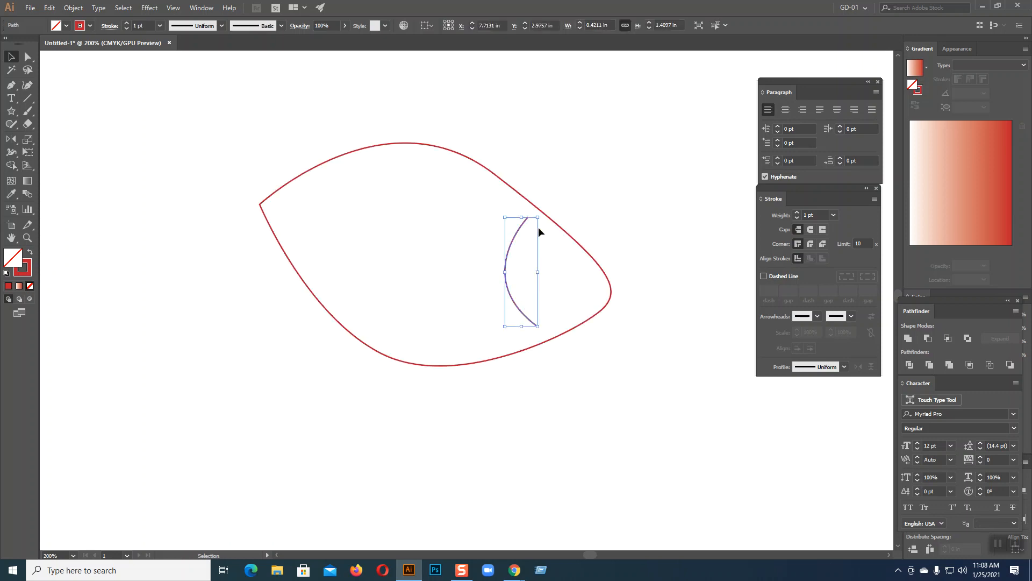
left_click(543, 383)
left_click(516, 310)
key("Delete")
left_click(528, 342)
key("Delete")
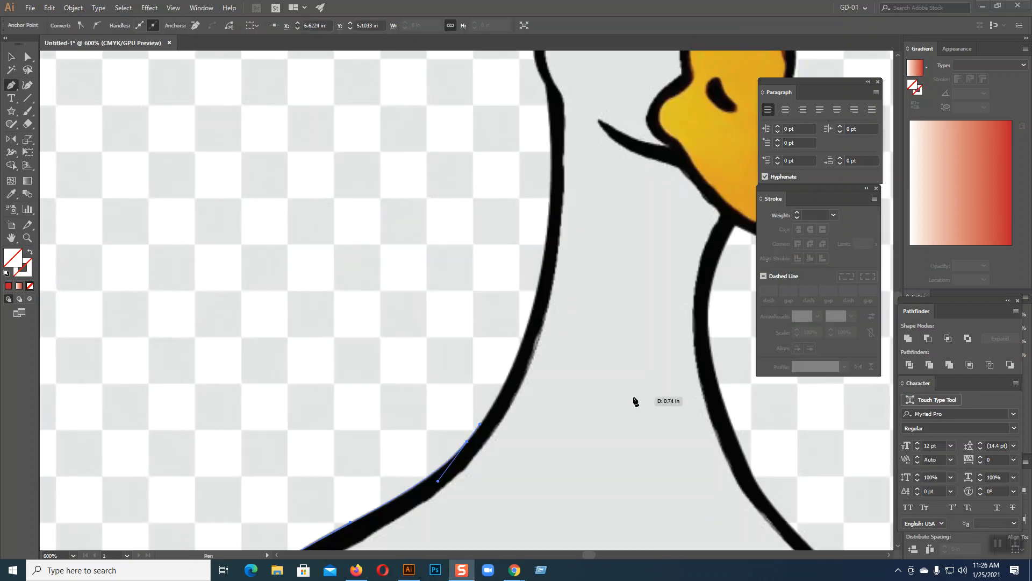
Trace the duck's outer neck edge and the back of its head to the notch behind the eye, ending in a corner point
scroll(635, 401, "up", 2)
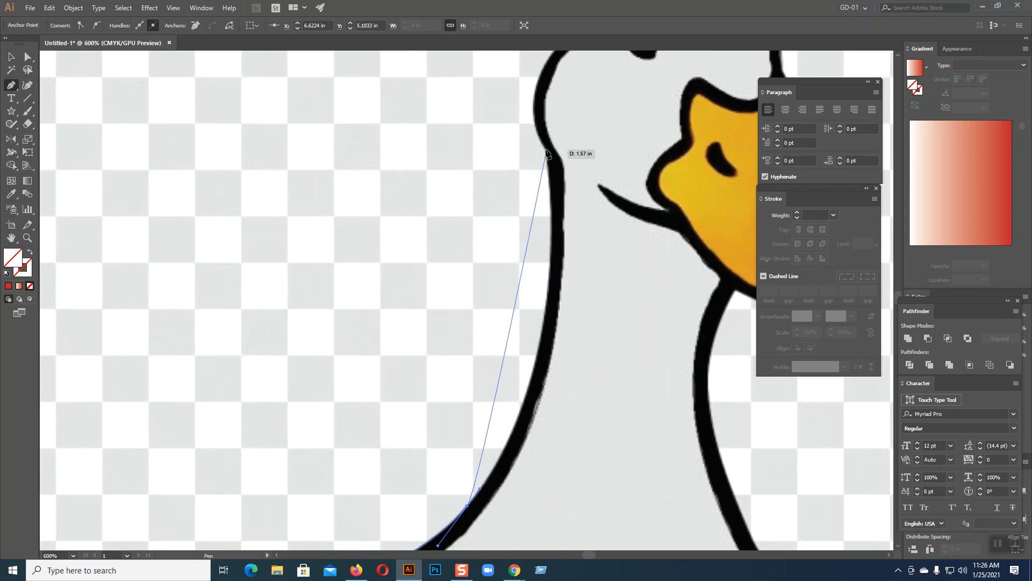
left_click_drag(546, 152, 568, 397)
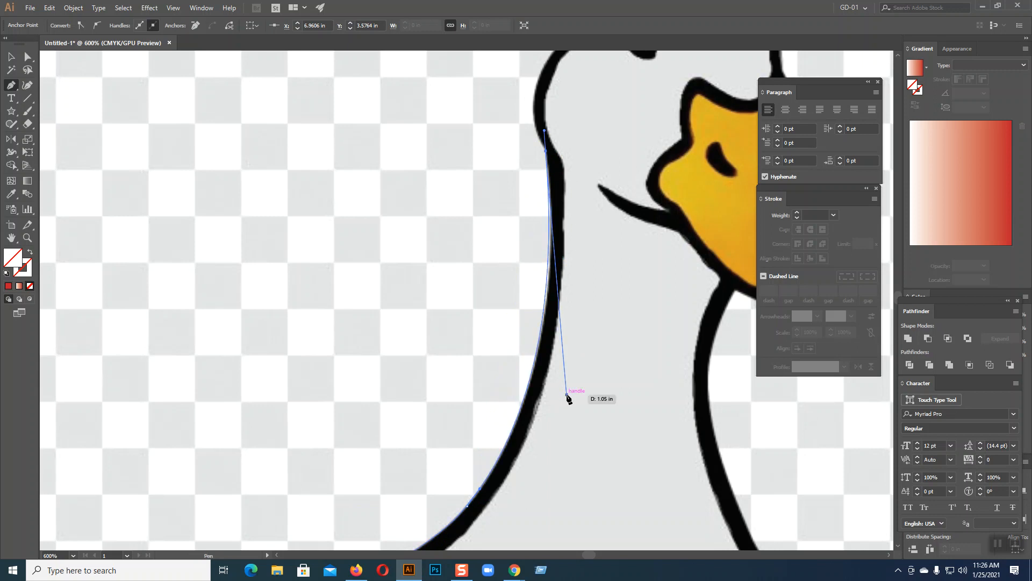
key("ctrl")
left_click_drag(567, 396, 572, 372)
left_click_drag(608, 233, 595, 486)
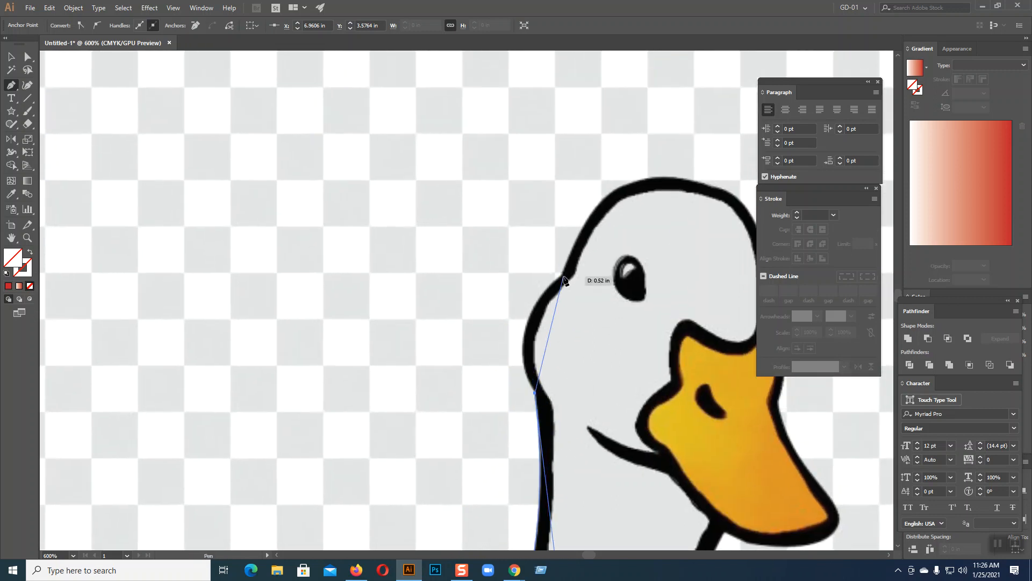
left_click_drag(562, 278, 628, 222)
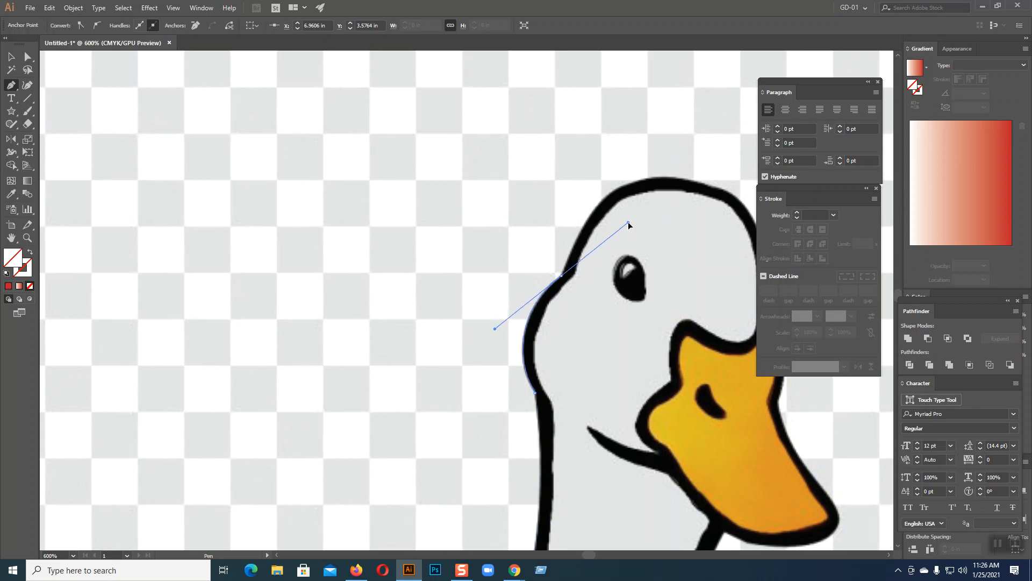
left_click(563, 277)
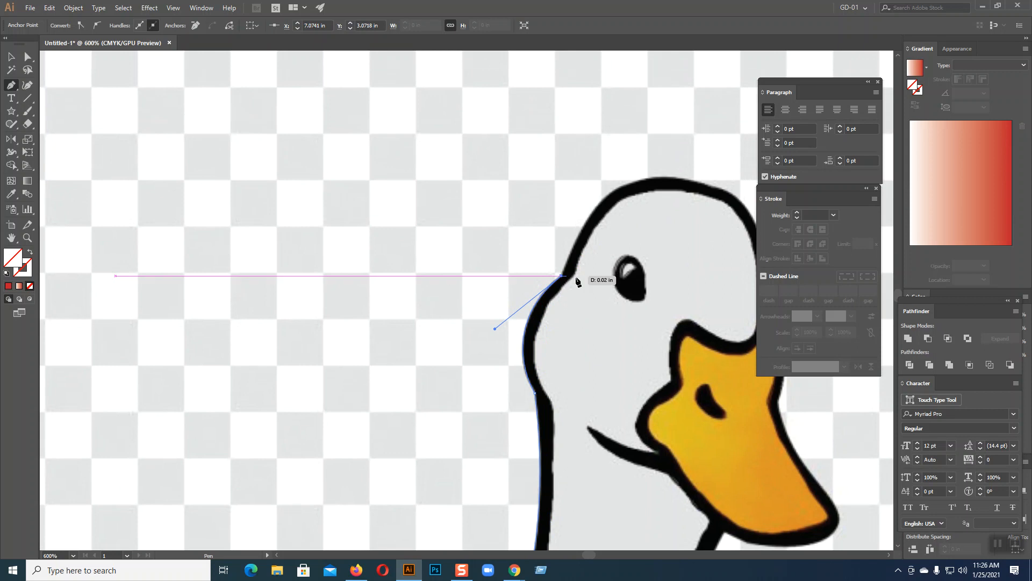
Continue the Pen path over the crown of the duck's head to the top of the beak, adjusting the curve and dropping the outgoing handle
scroll(563, 276, "up", 2)
scroll(562, 277, "right", 5)
left_click_drag(426, 275, 510, 275)
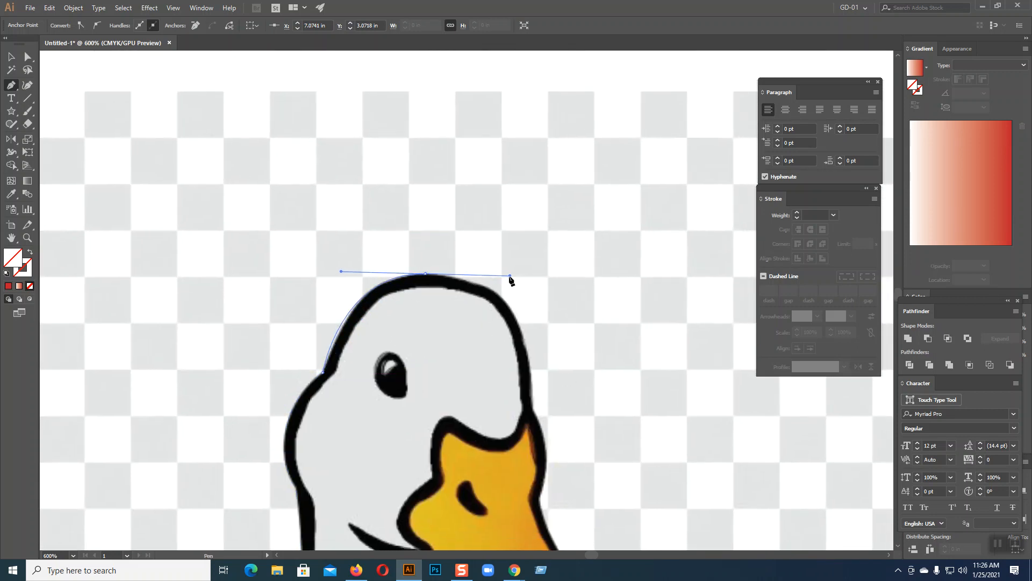
left_click_drag(533, 409, 532, 444)
left_click_drag(533, 373, 530, 309)
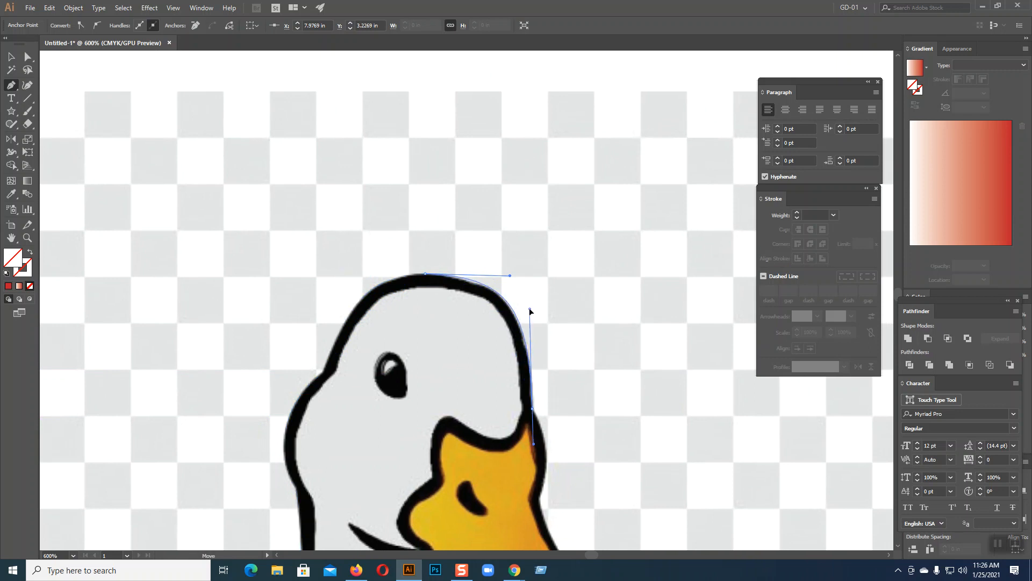
left_click(532, 409)
Trace the beak's outer edge down to just above its tip, turning the anchors at the bend and tip into corner points
left_click_drag(568, 377, 541, 186)
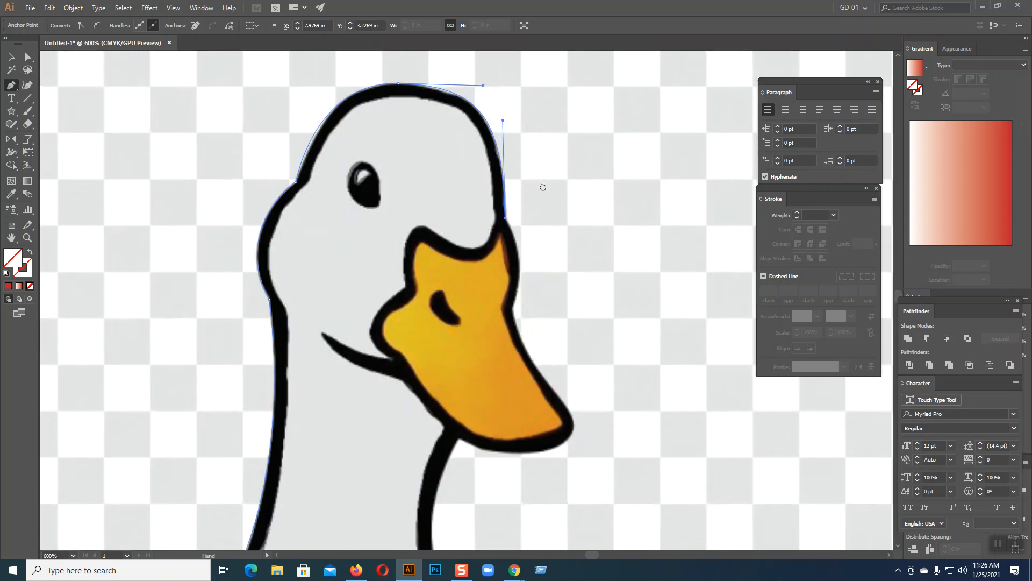
left_click_drag(512, 308, 494, 360)
left_click(512, 309)
left_click_drag(570, 412, 586, 421)
left_click_drag(619, 467, 619, 468)
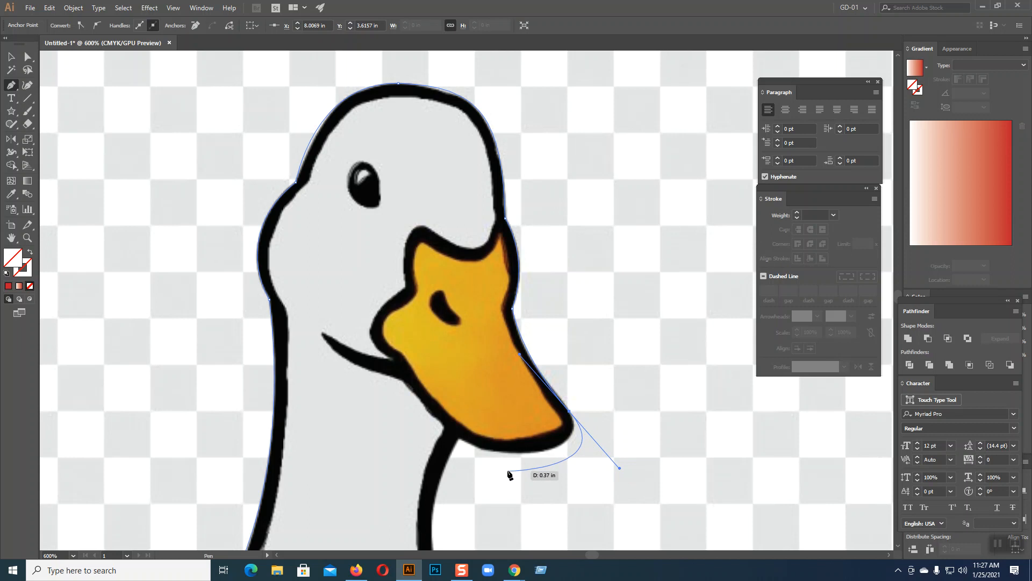
left_click(570, 412)
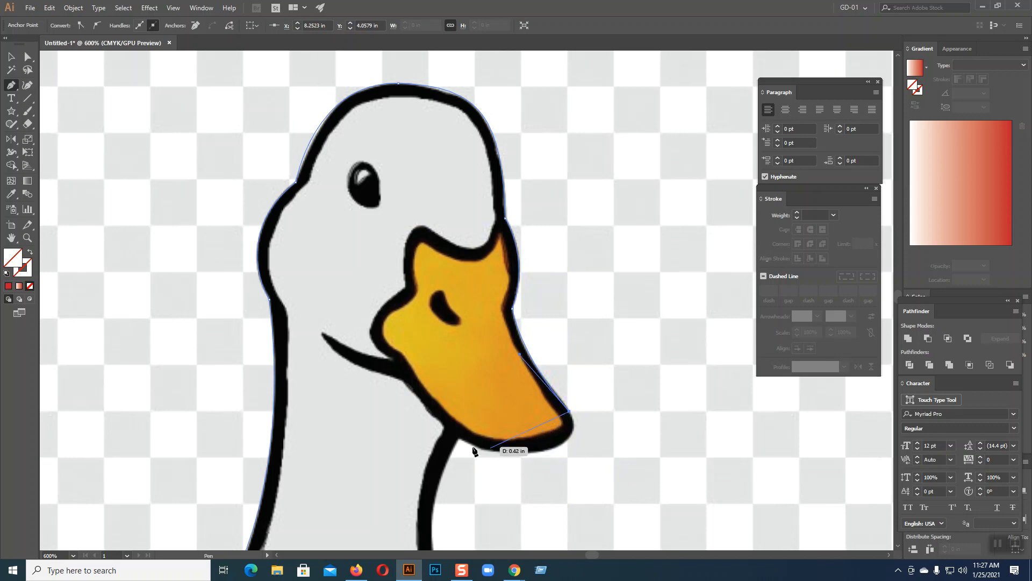
Curve the path around the beak tip to a smooth anchor on the beak's underside, undoing the longer first segment
left_click_drag(459, 439, 309, 397)
key("ctrl+z")
left_click_drag(517, 452, 436, 455)
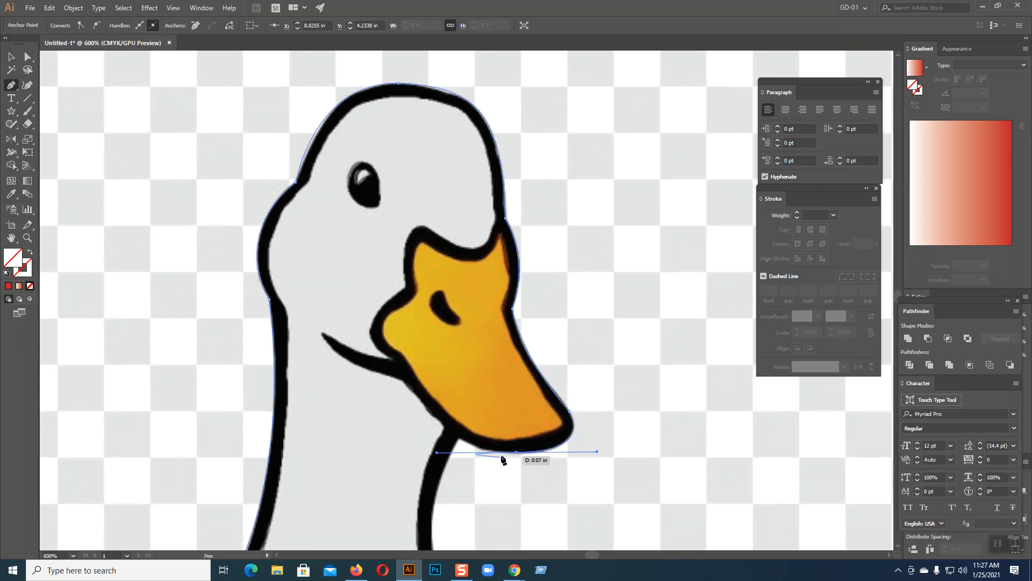
Trace the beak's underside from its tip to where it meets the front of the neck, ending in a corner point
left_click_drag(515, 452, 464, 441)
left_click(459, 438)
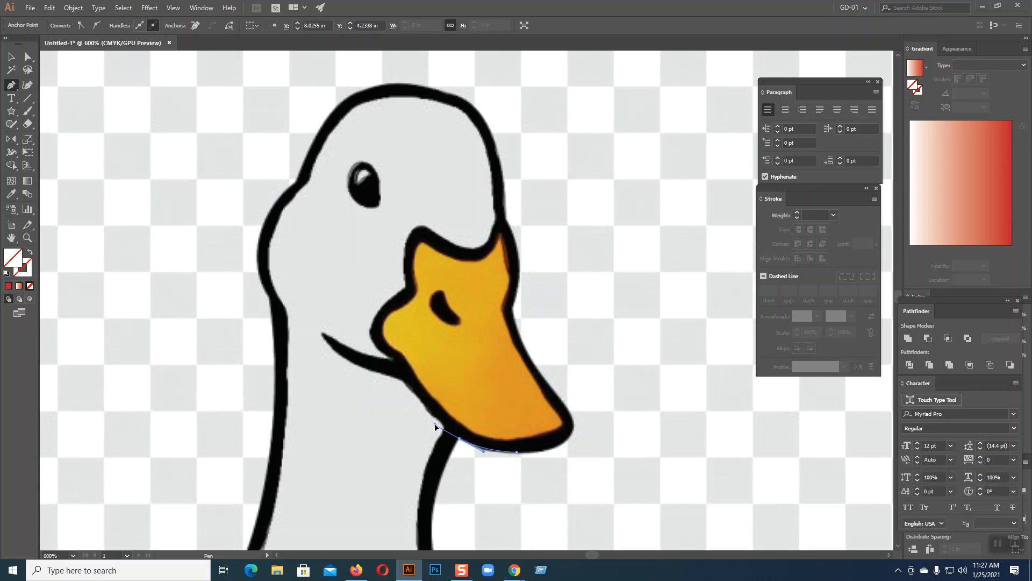
left_click_drag(435, 424, 435, 424)
left_click(459, 438)
Trace the front of the duck's neck and the curve of its chest, adjusting the handles to follow the black outline
scroll(482, 454, "down", 5)
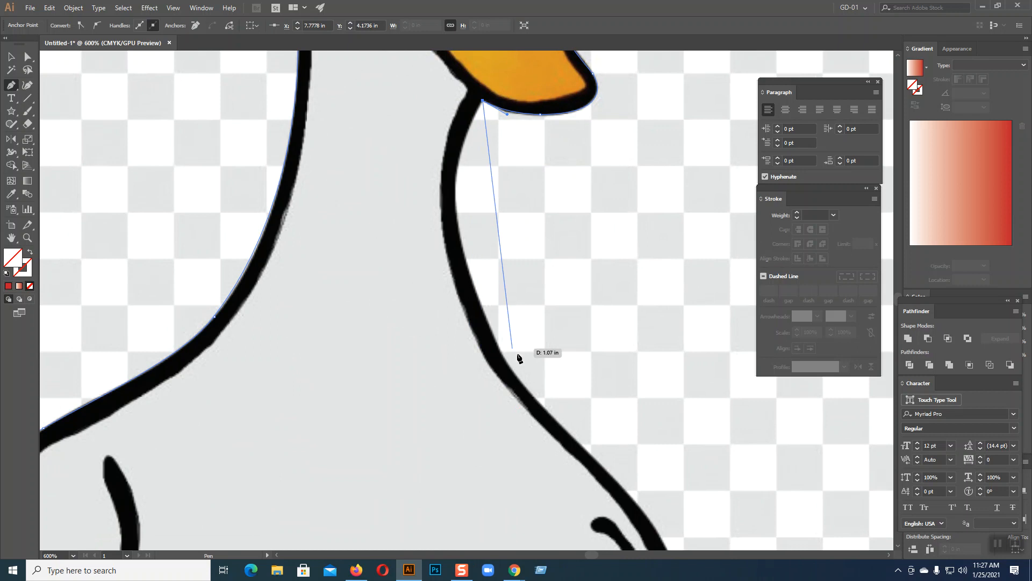
left_click_drag(517, 374, 574, 446)
left_click_drag(459, 306, 403, 186)
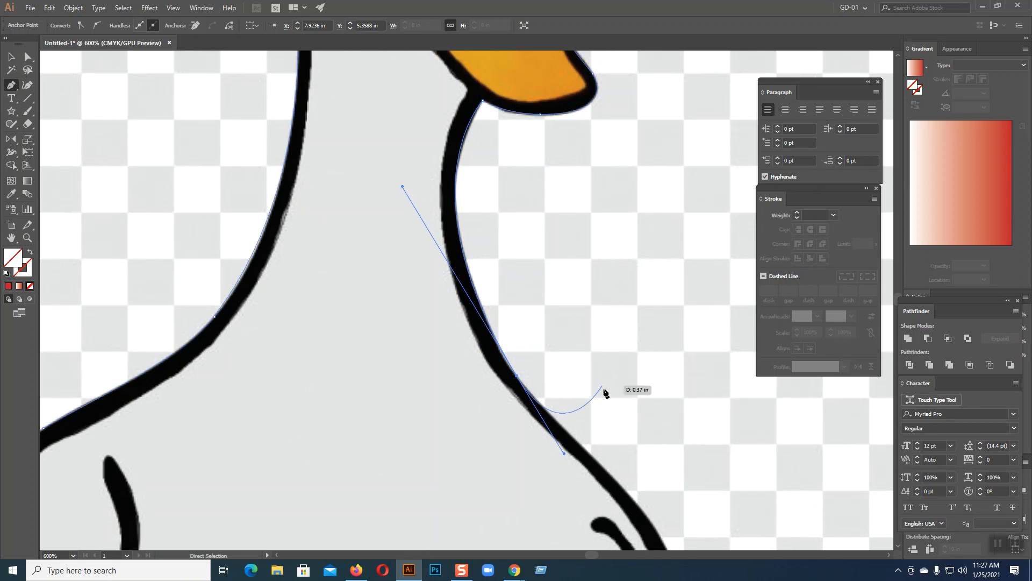
left_click_drag(605, 393, 426, 166)
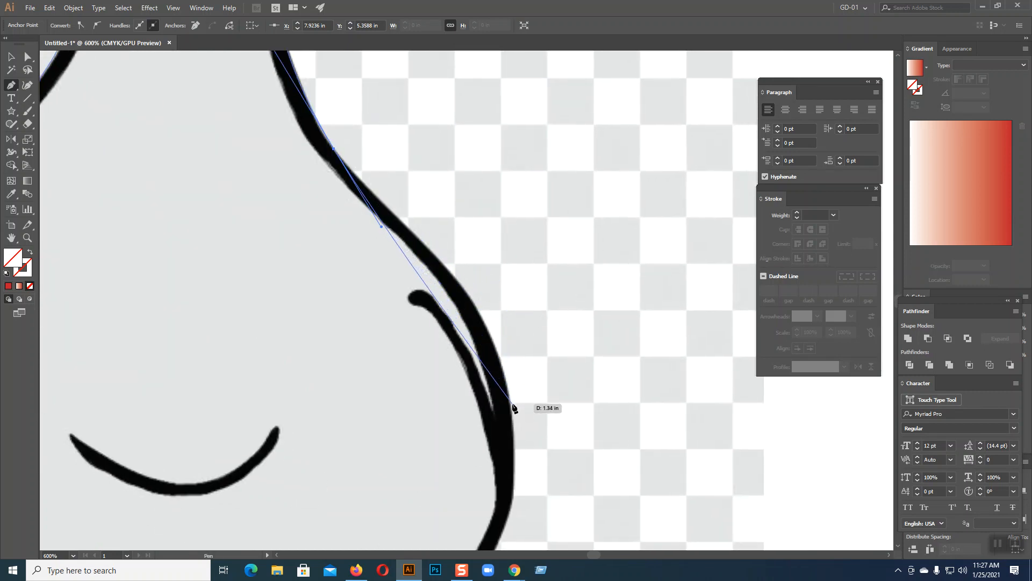
left_click_drag(511, 404, 518, 480)
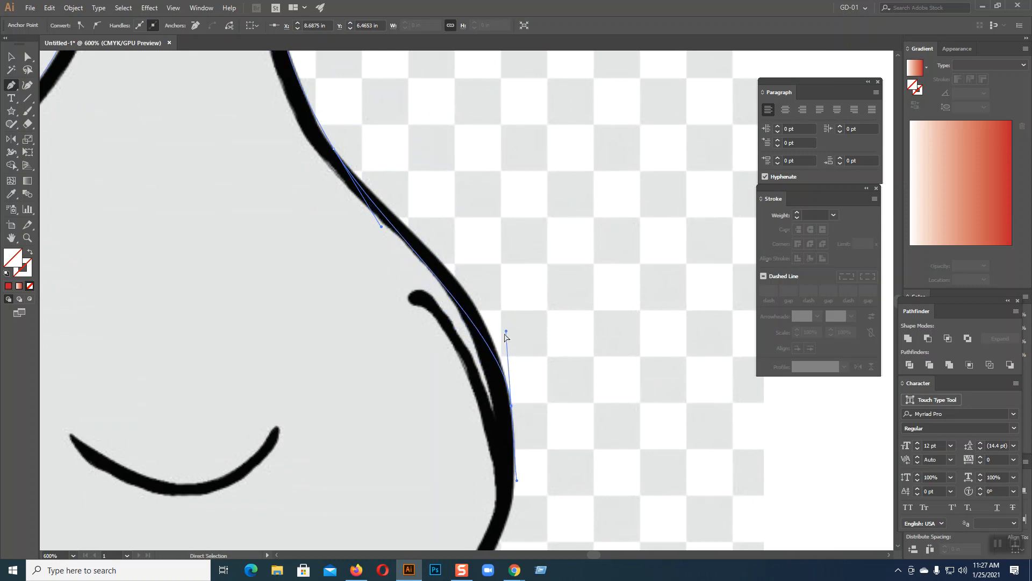
left_click_drag(506, 332, 488, 258)
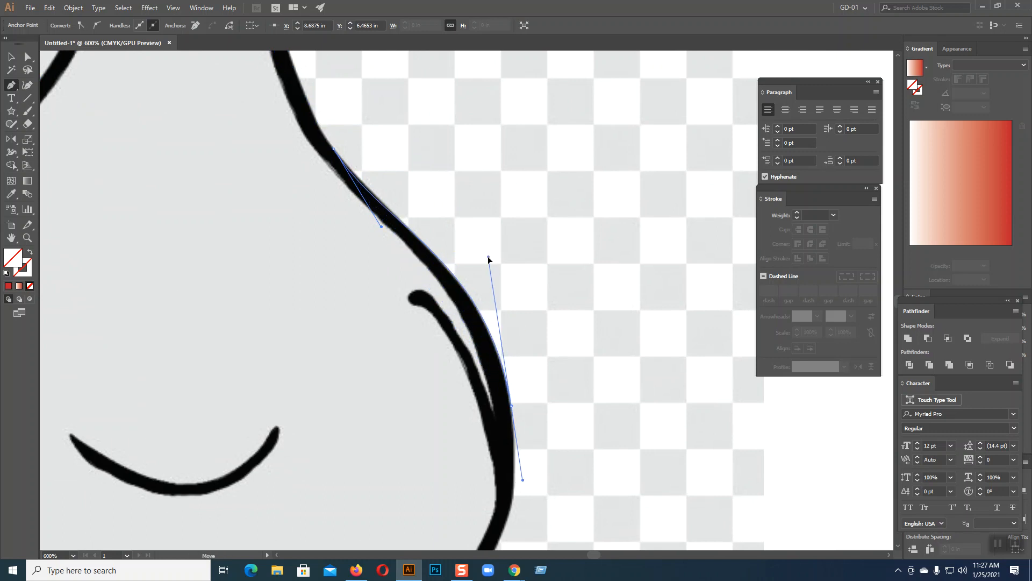
Continue the path down the right side of the duck's body to the top of the right leg with one long curve
left_click_drag(572, 415, 574, 166)
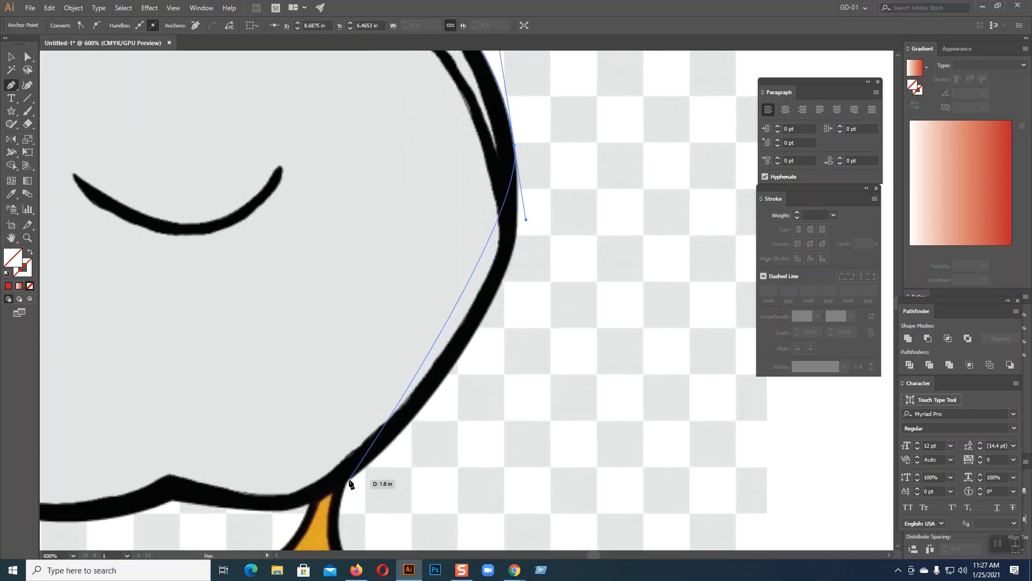
mouse_move(347, 480)
left_mouse_down()
mouse_move(500, 373)
mouse_move(528, 310)
mouse_move(531, 320)
left_mouse_up()
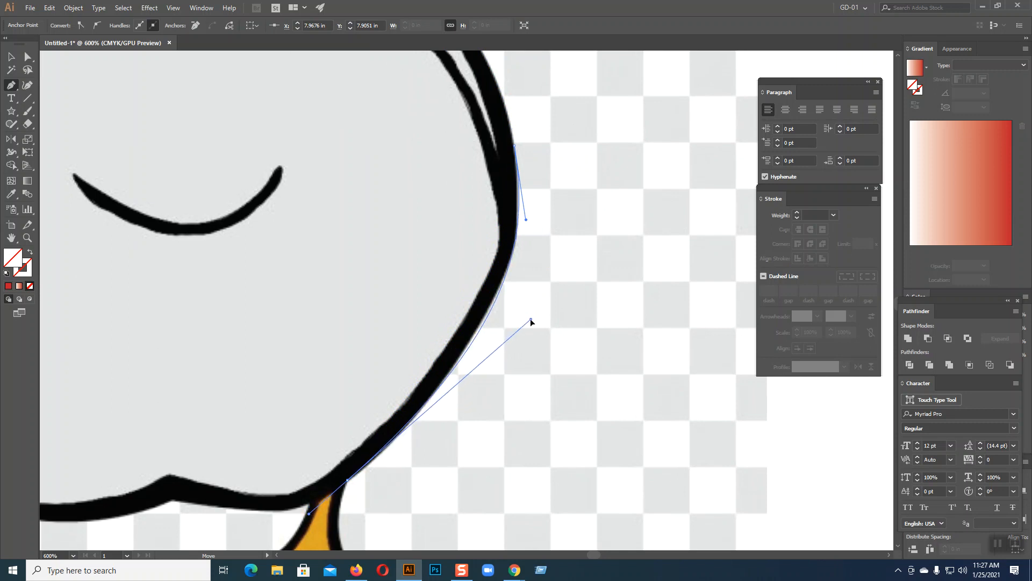
scroll(539, 357, "down", 5)
scroll(537, 224, "left", 3)
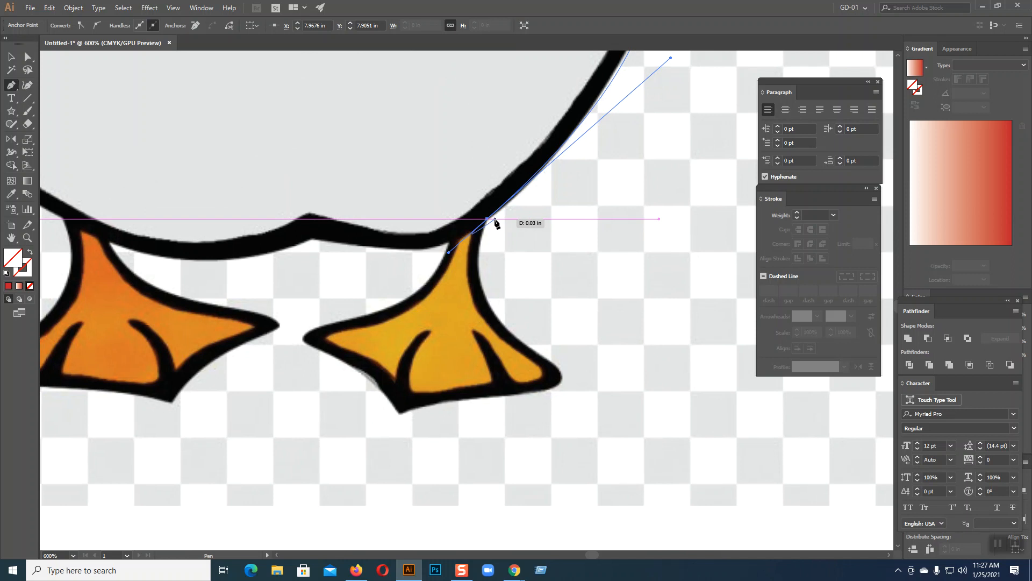
Trace around the duck's right foot, over the outer toe, sole and inner toe, and back up to the belly
left_click_drag(487, 218, 560, 397)
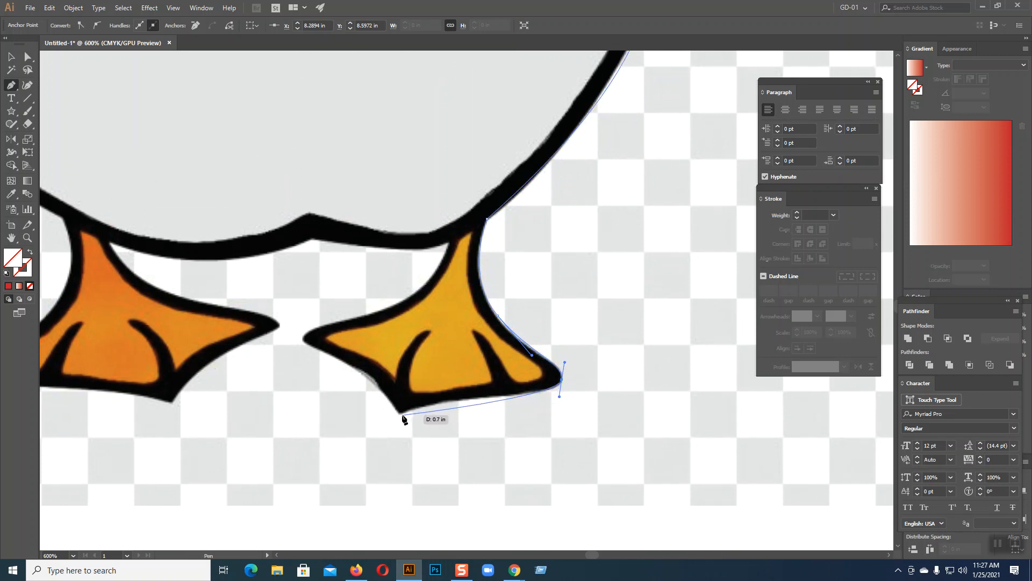
left_click_drag(400, 413, 365, 432)
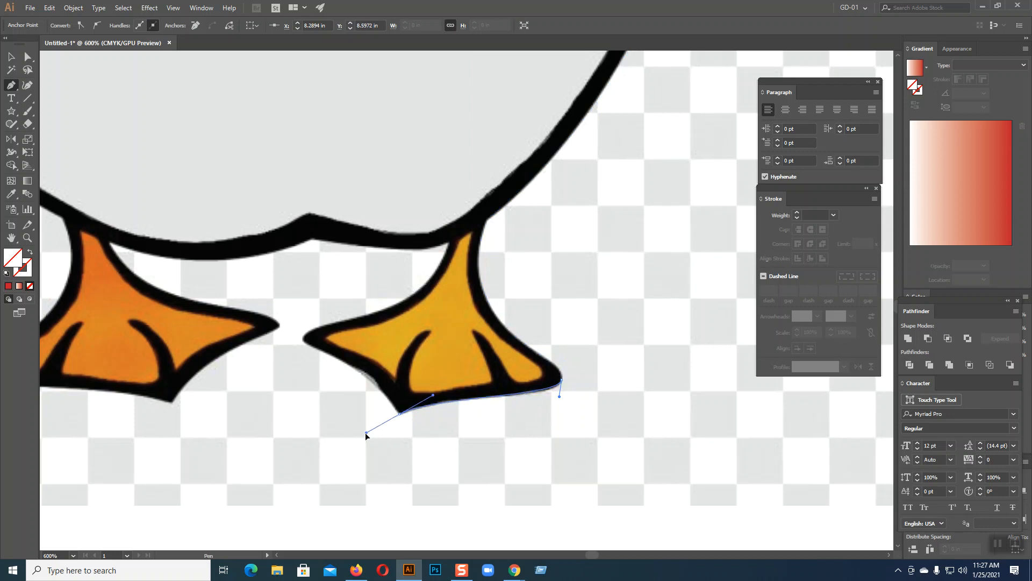
left_click(398, 414)
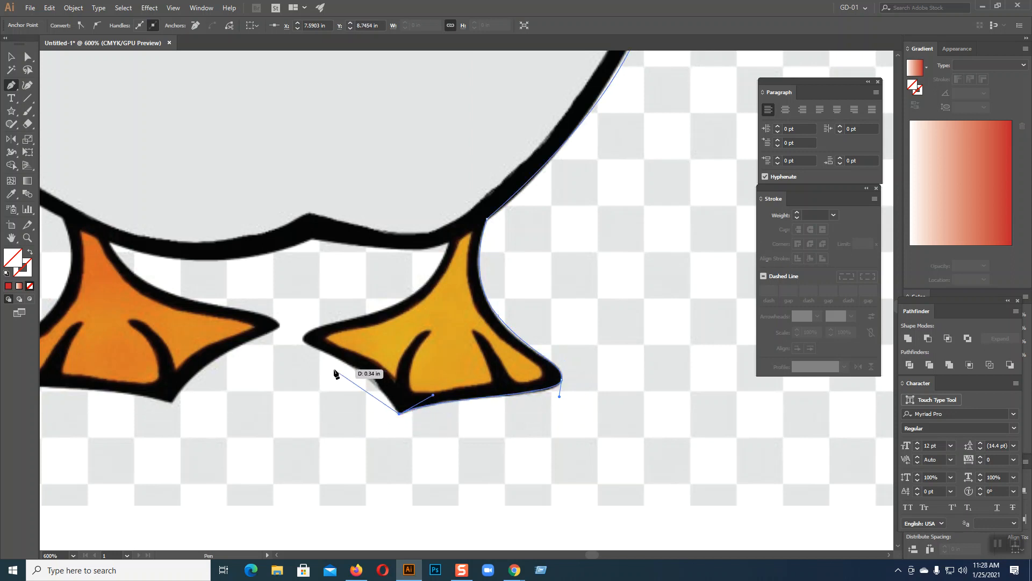
left_click_drag(310, 345, 244, 321)
left_click(310, 345)
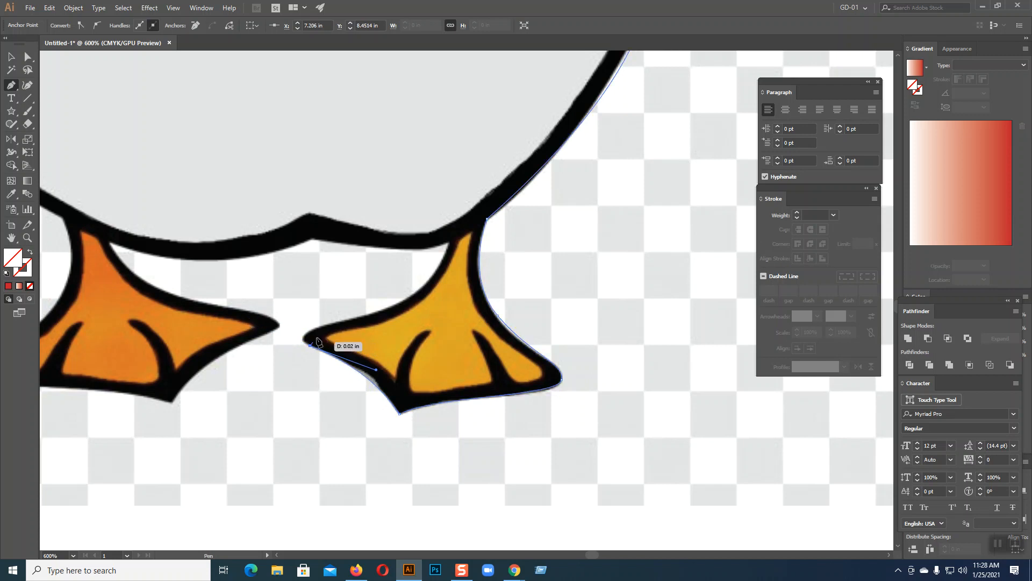
left_click_drag(342, 320, 368, 319)
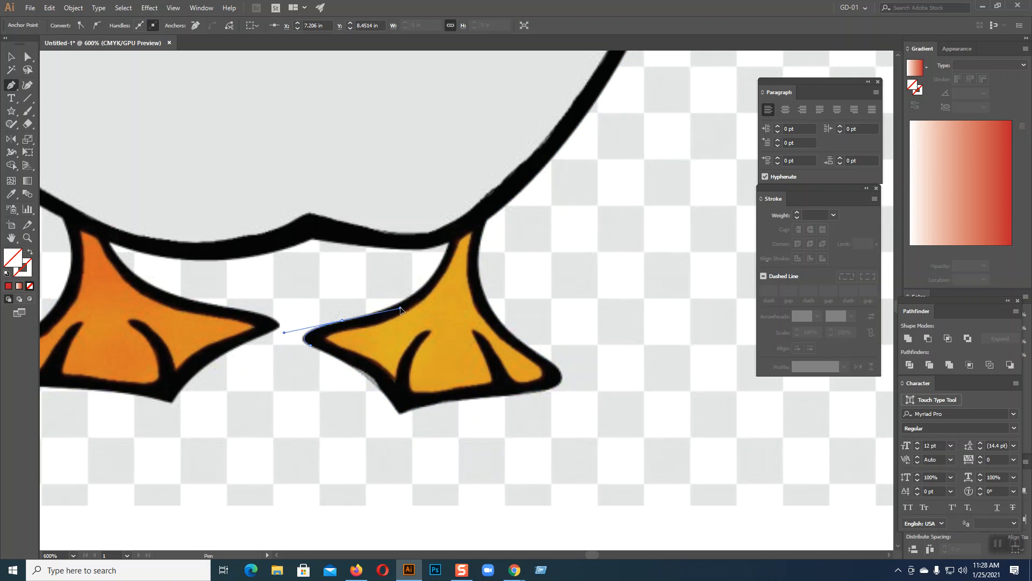
left_click_drag(448, 245, 464, 192)
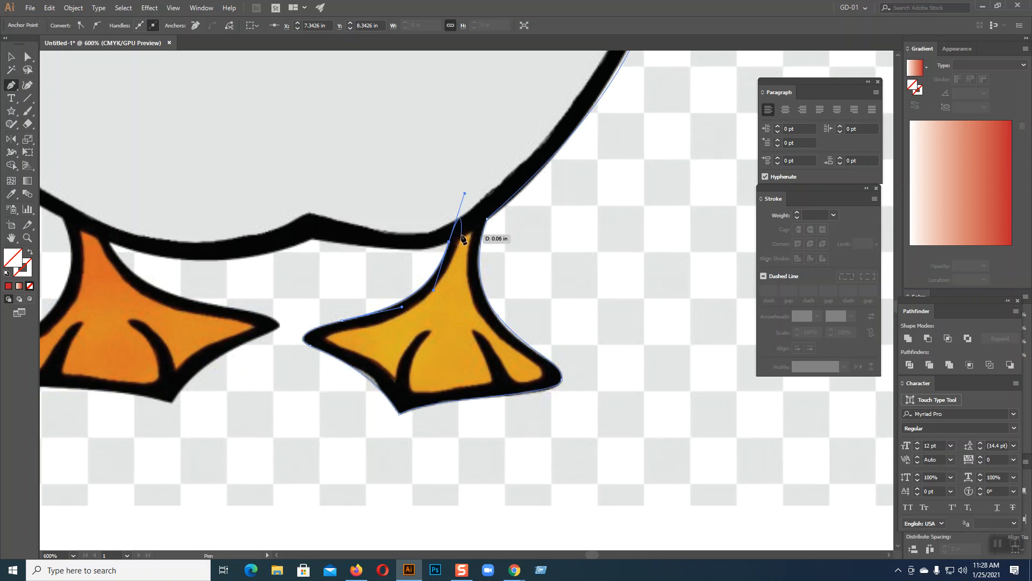
Trace the belly's underside between the legs, making corner points at the middle notch and the inner edge of the left leg
left_click_drag(400, 311, 566, 351)
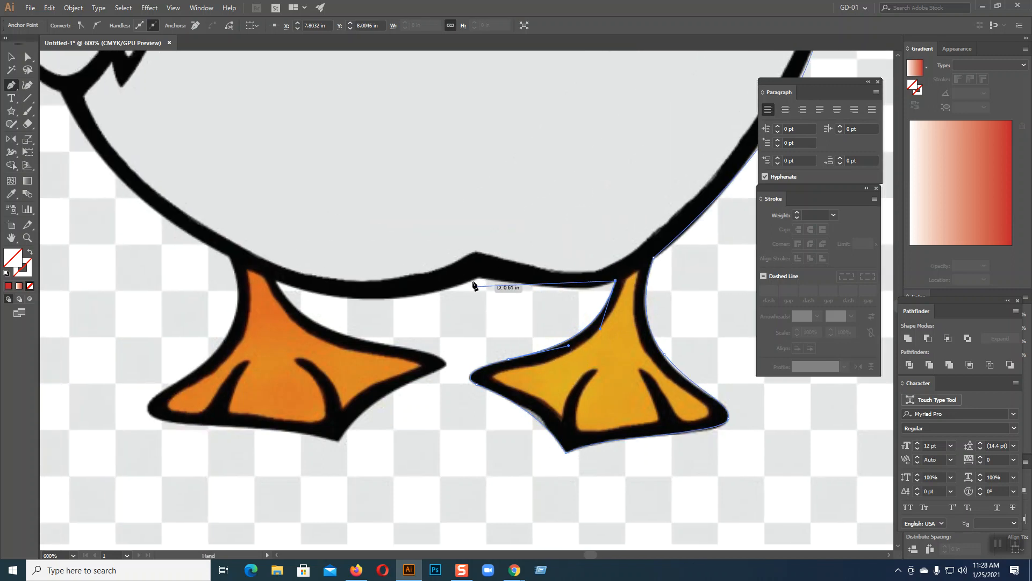
left_click_drag(479, 279, 378, 260)
left_click(479, 279)
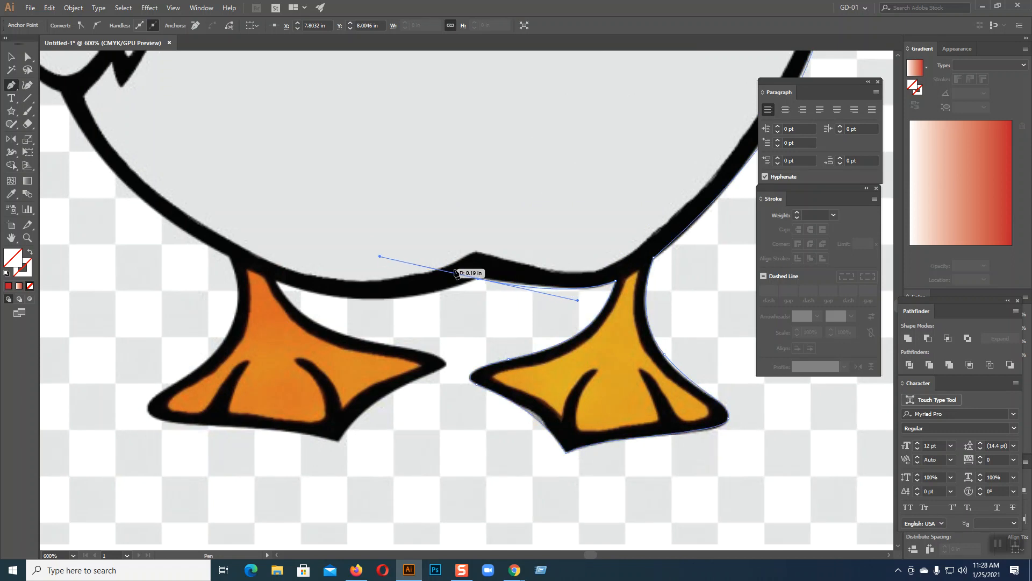
left_click_drag(277, 281, 179, 239)
left_click(276, 280)
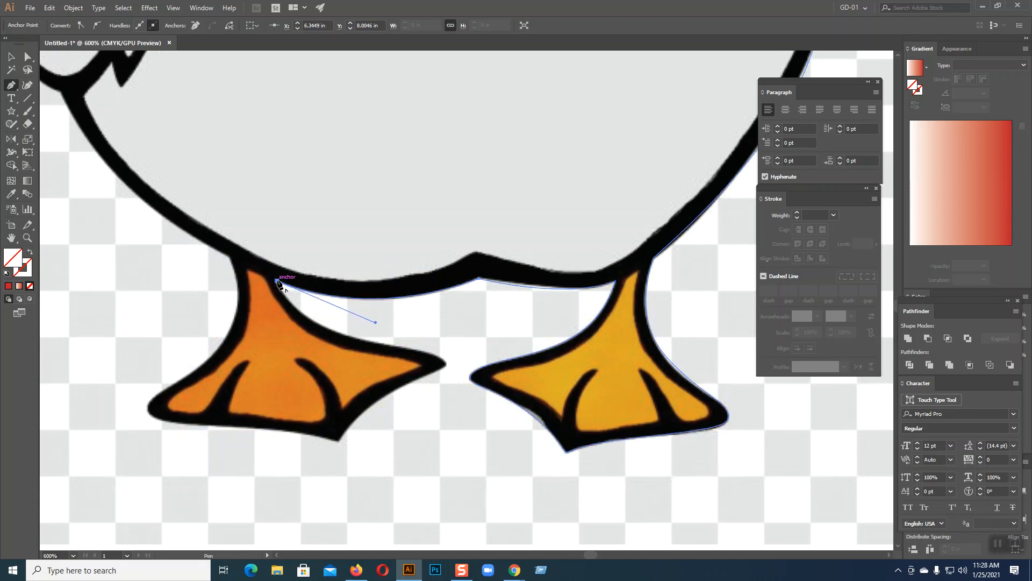
Trace around the duck's left foot, over the inner toe, sole and outer toe, and back up to the body
left_click_drag(407, 349, 521, 357)
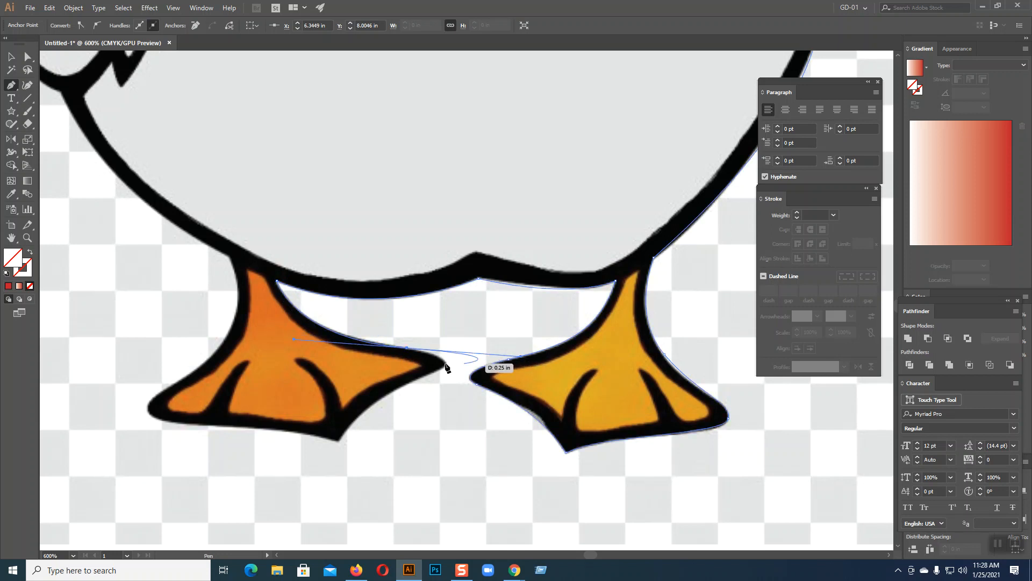
left_click(408, 348)
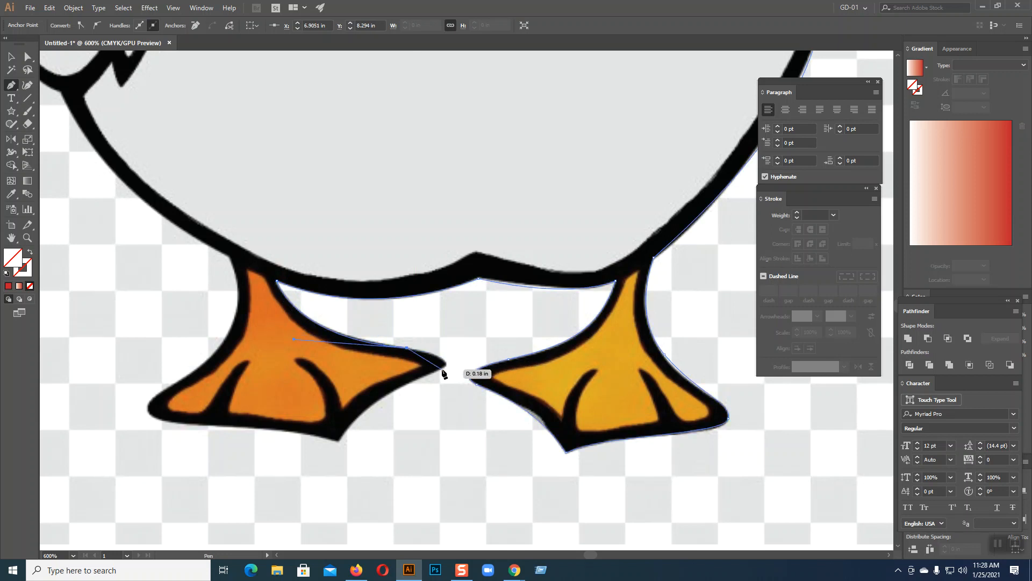
left_click(439, 370)
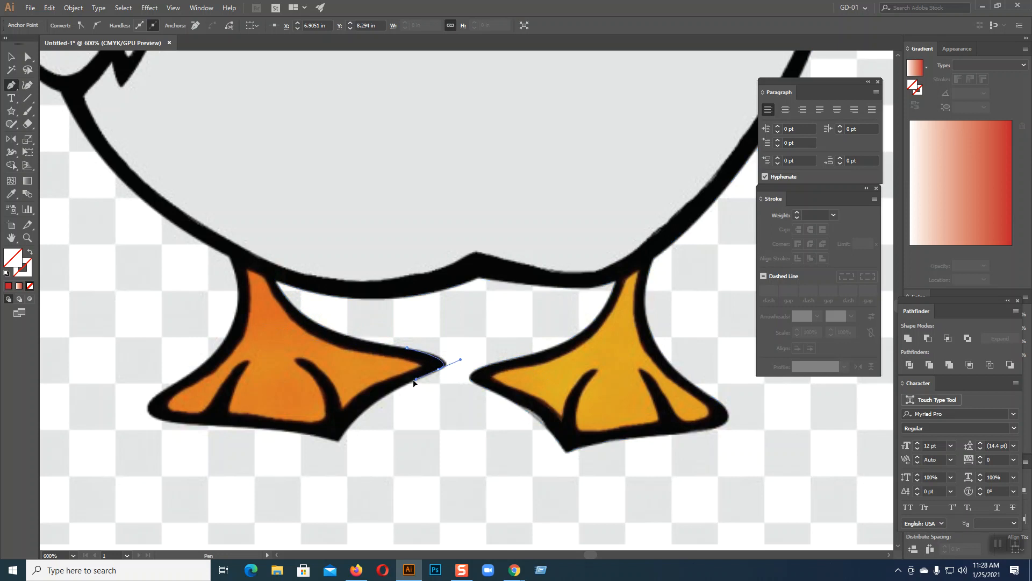
left_click_drag(407, 381, 411, 383)
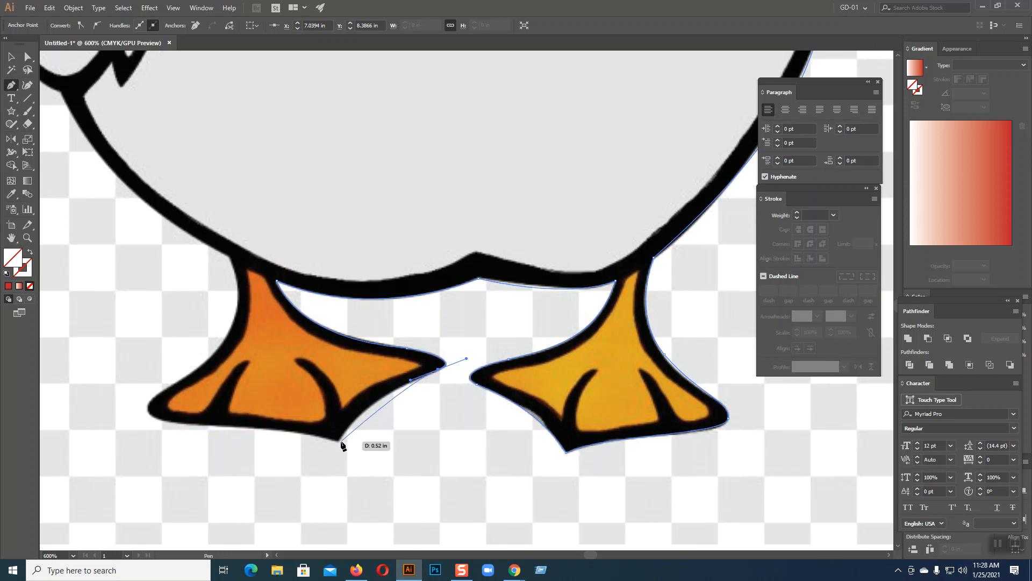
left_click_drag(339, 441, 622, 500)
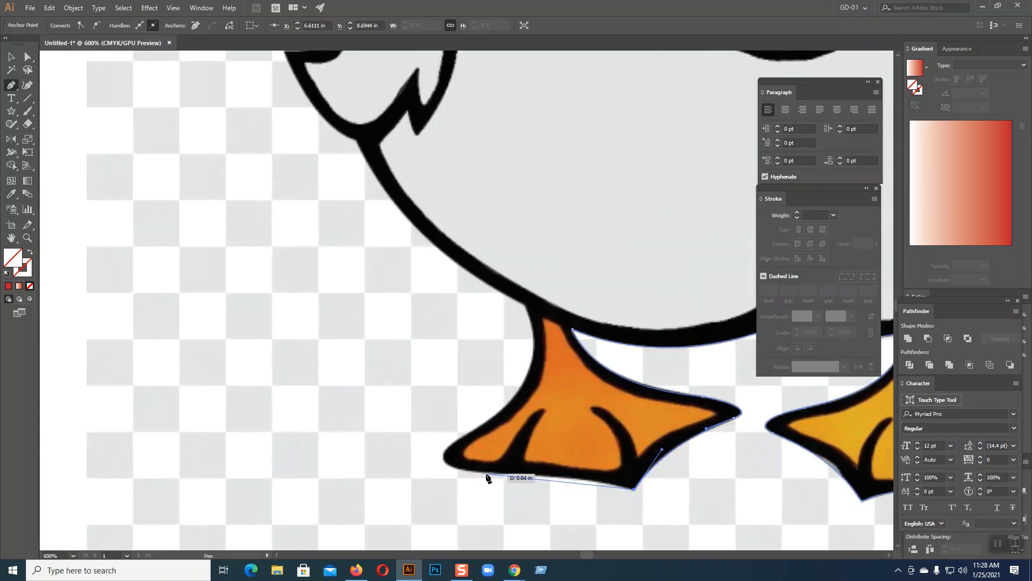
left_click_drag(486, 472, 379, 467)
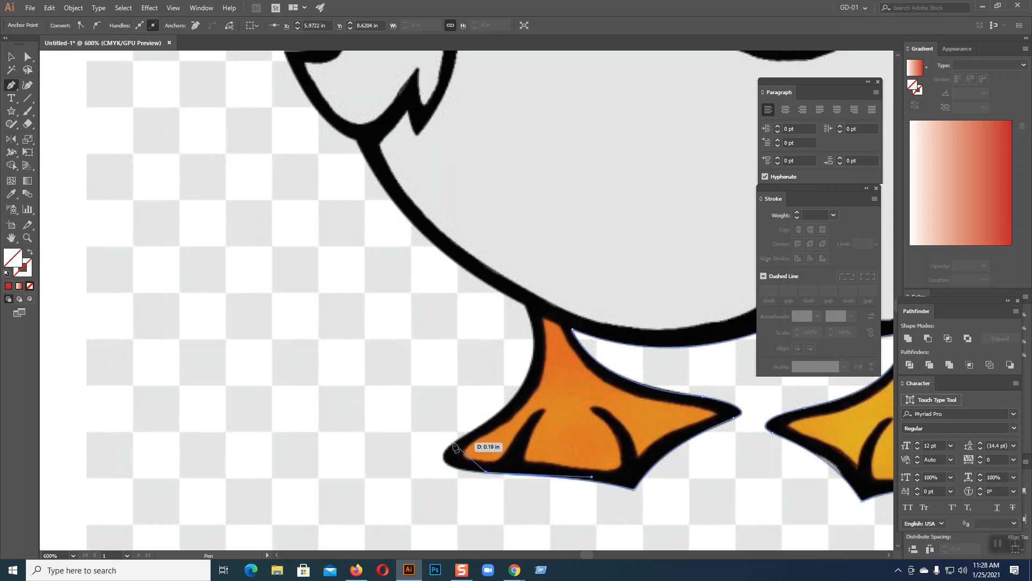
left_click_drag(454, 443, 486, 418)
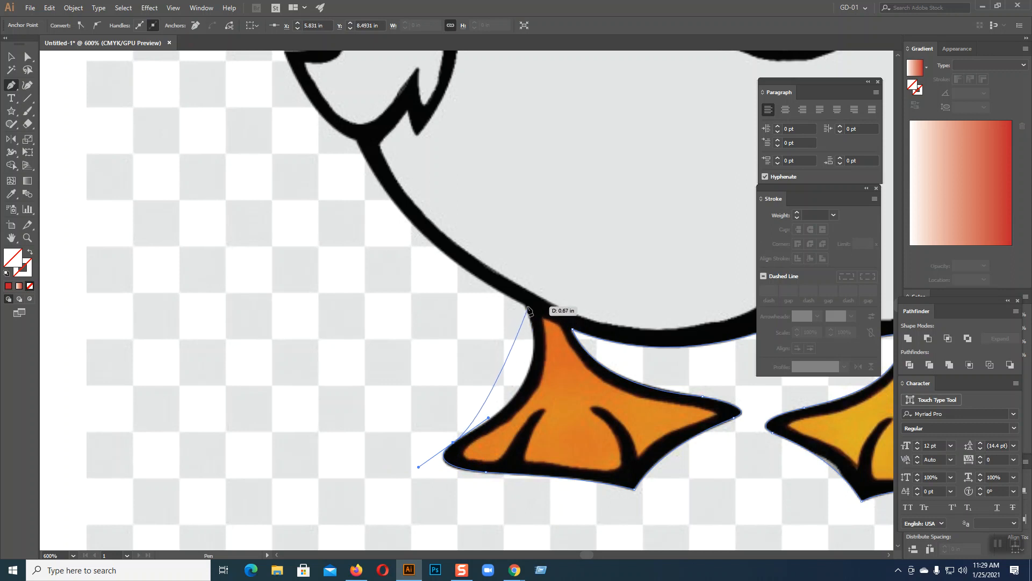
left_click_drag(525, 304, 493, 219)
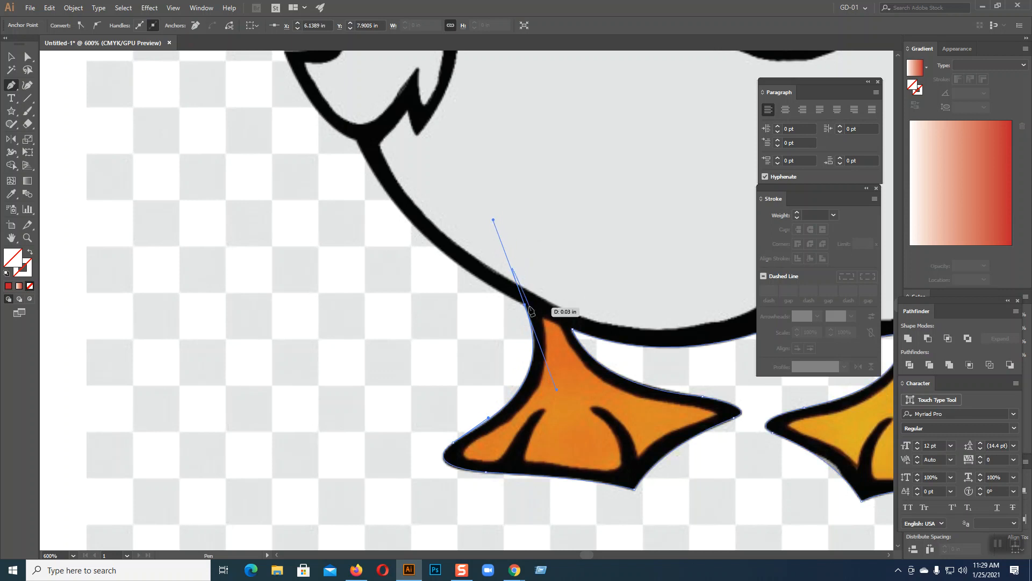
Trace the left body edge up to the wing and around the wing-tip feathers, closing the path at its starting anchor
left_click_drag(468, 321, 548, 434)
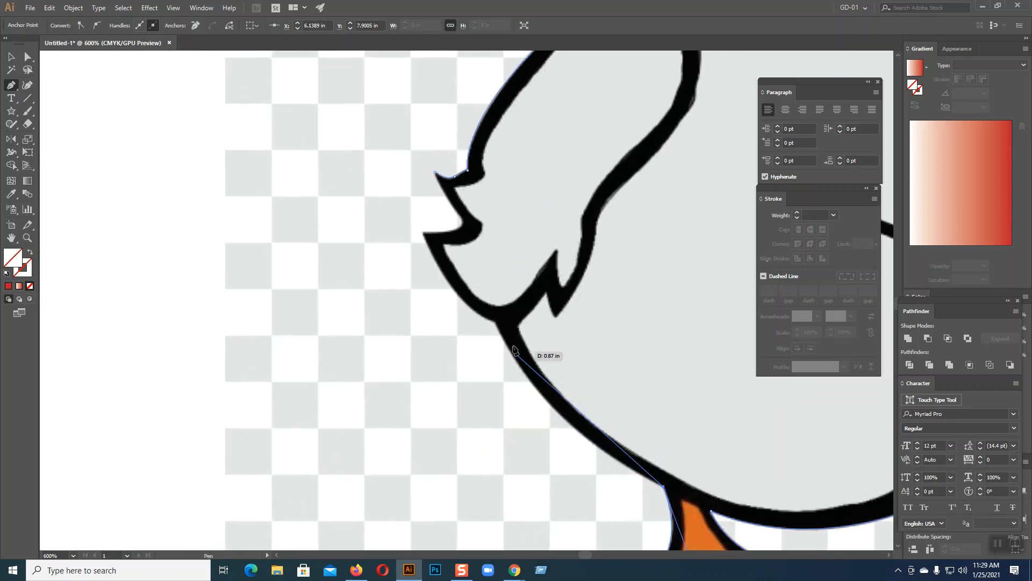
left_click_drag(494, 323, 450, 217)
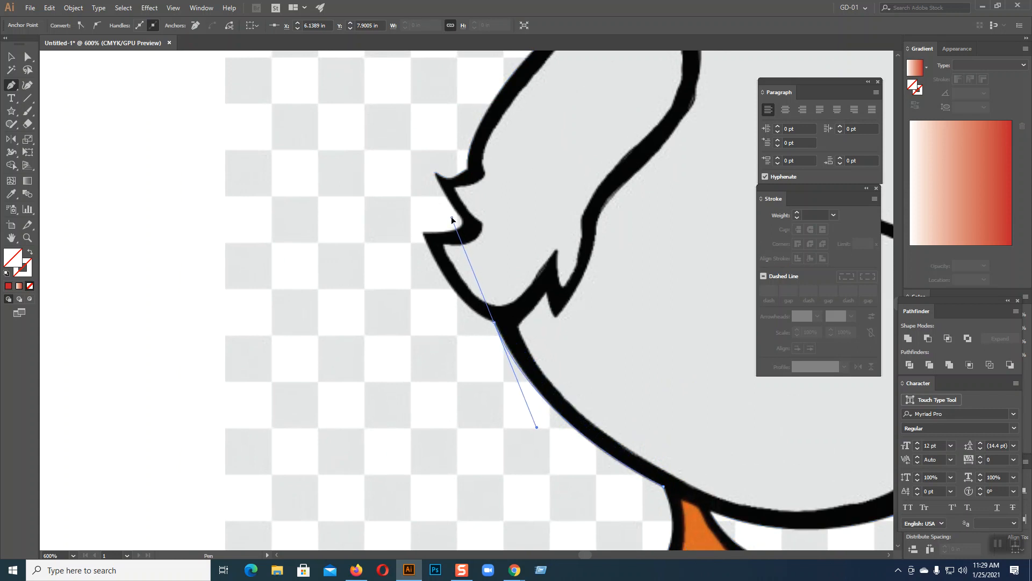
left_click(495, 323)
left_click_drag(422, 232, 398, 160)
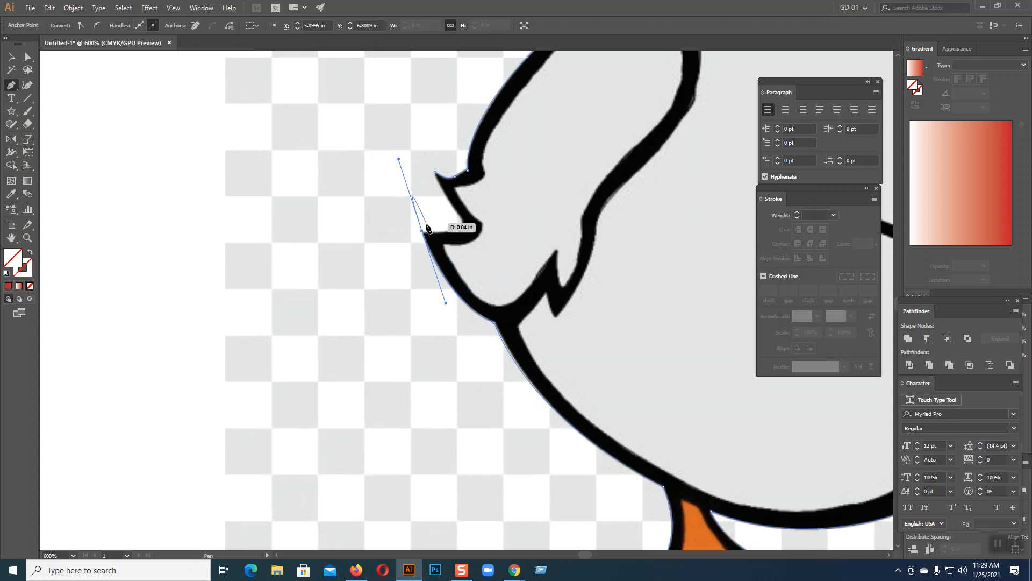
left_click(423, 232)
left_click_drag(459, 215, 440, 192)
left_click(435, 172)
Move the finished outline off the duck image to view it on its own, and undo the move
key("ctrl+1")
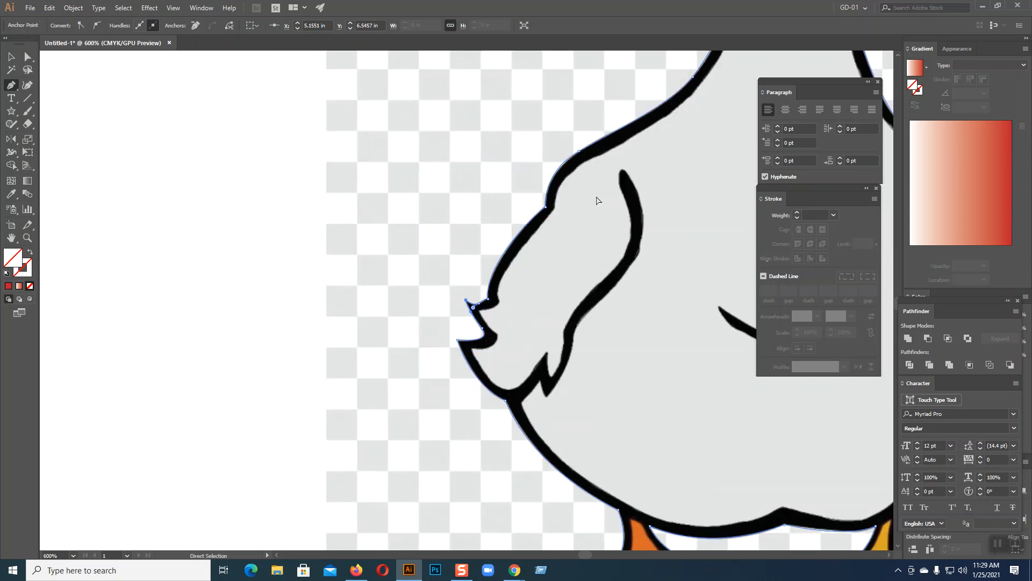
key("ctrl+equal")
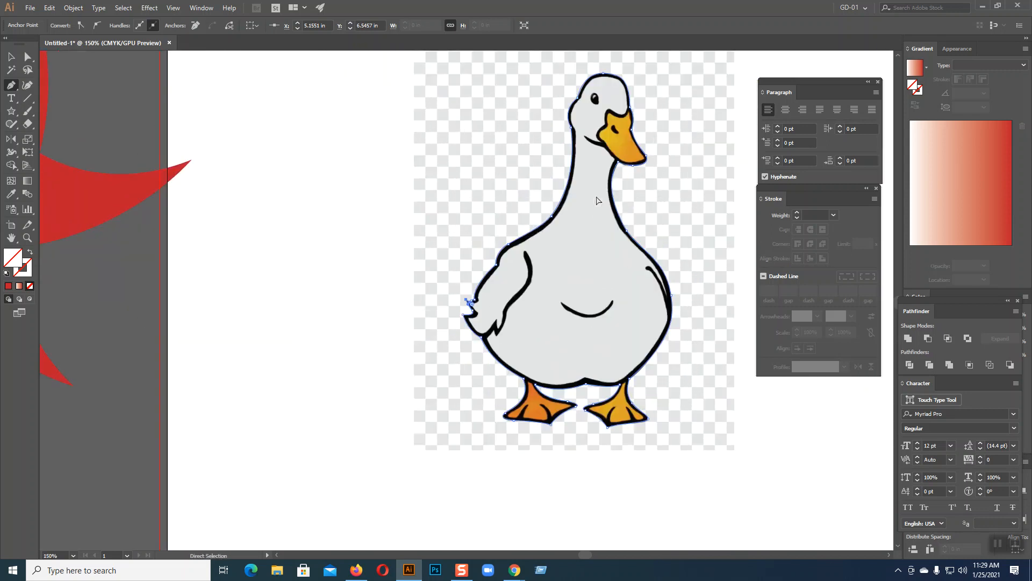
left_click_drag(585, 226, 371, 261)
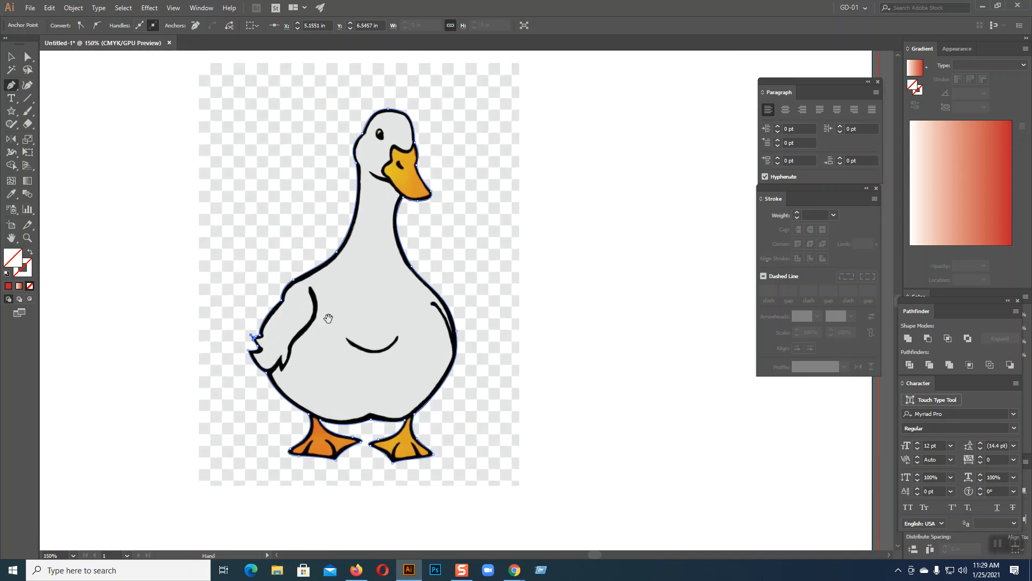
left_click(12, 56)
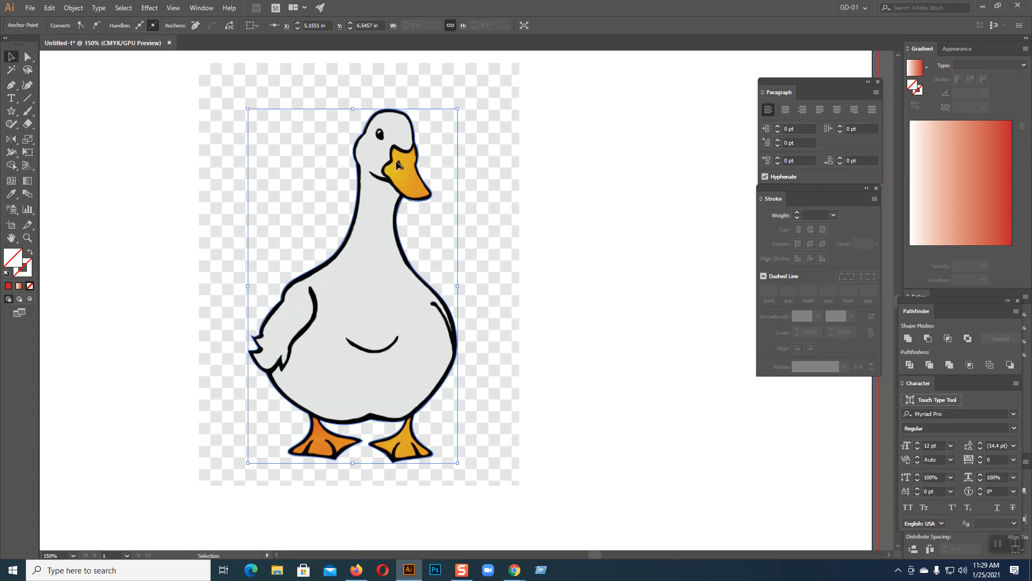
left_click_drag(415, 131, 684, 130)
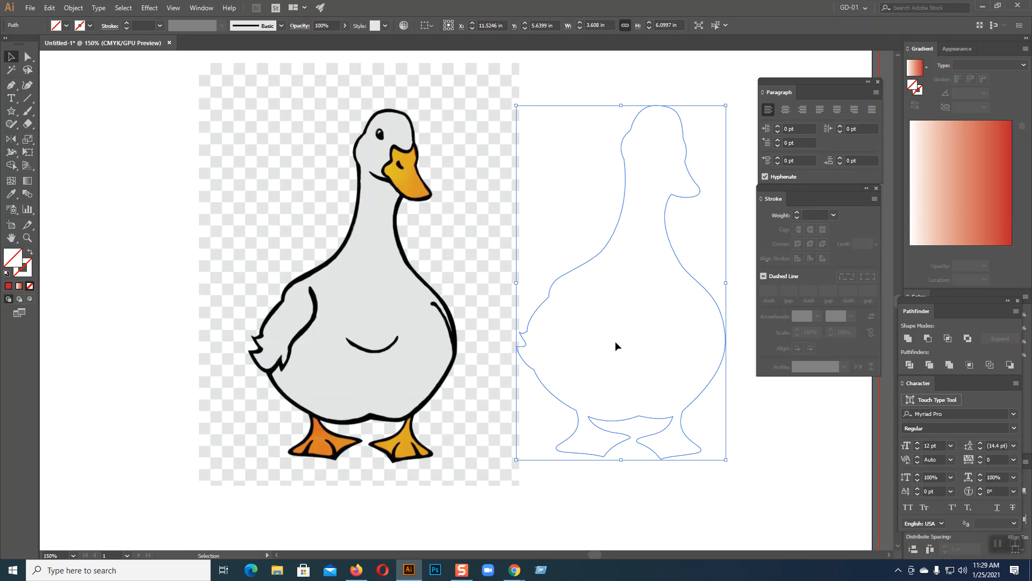
key("a")
key("ctrl+z")
key("v")
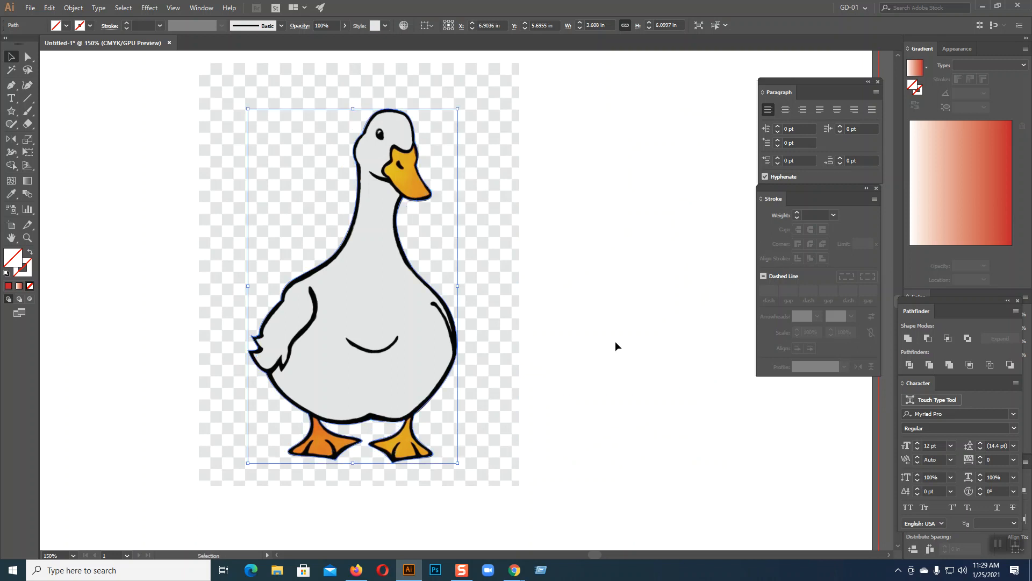
Start an inner body path where the forehead meets the beak and trace the beak's upper and inner edge to the mouth line
key("a")
key("ctrl+plus")
key("ctrl+plus")
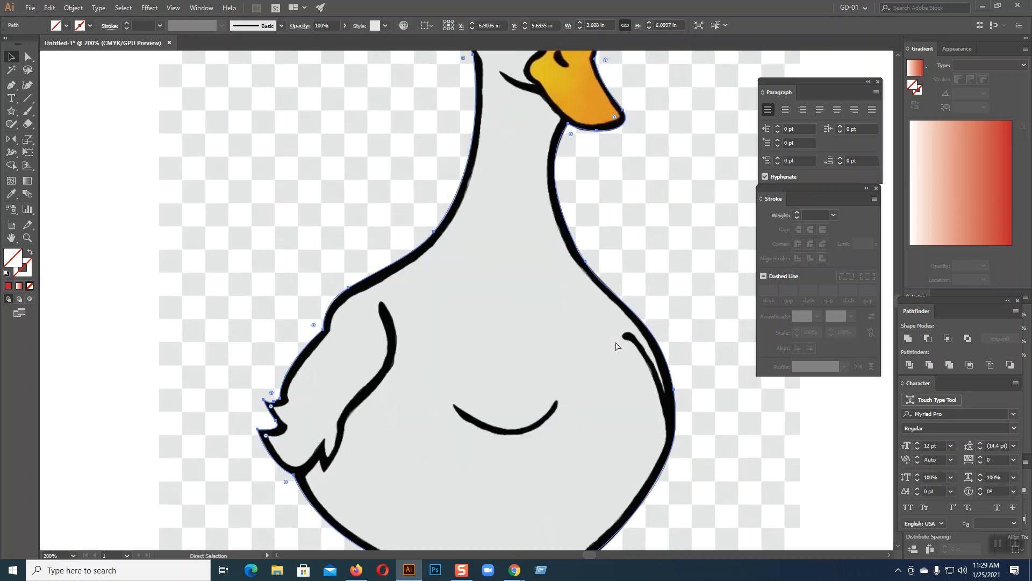
key("space")
left_click_drag(521, 166, 352, 395)
key("space")
key("ctrl+plus")
key("ctrl+plus")
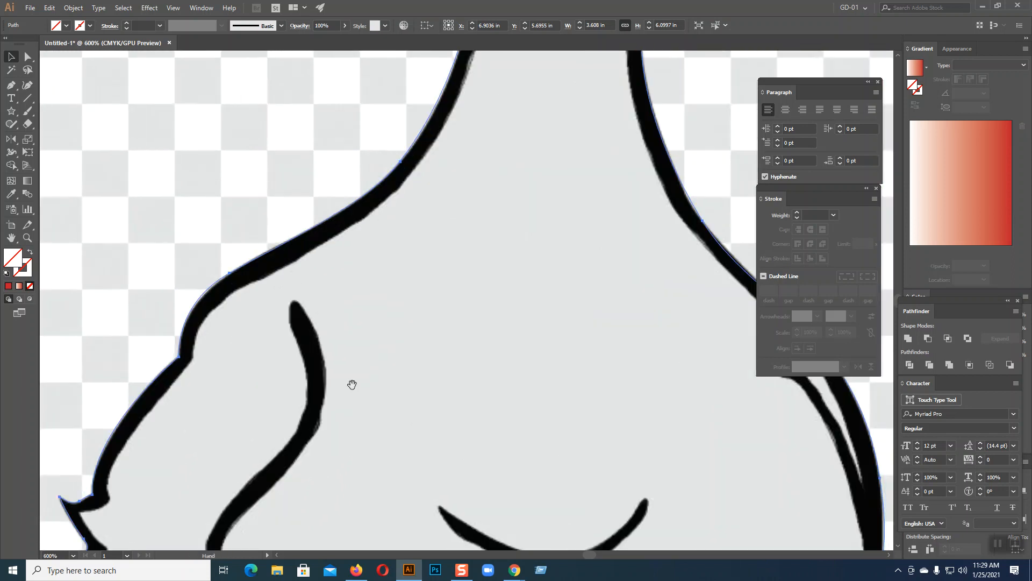
left_click_drag(434, 330, 316, 463)
left_click_drag(433, 306, 316, 457)
left_click_drag(395, 229, 303, 432)
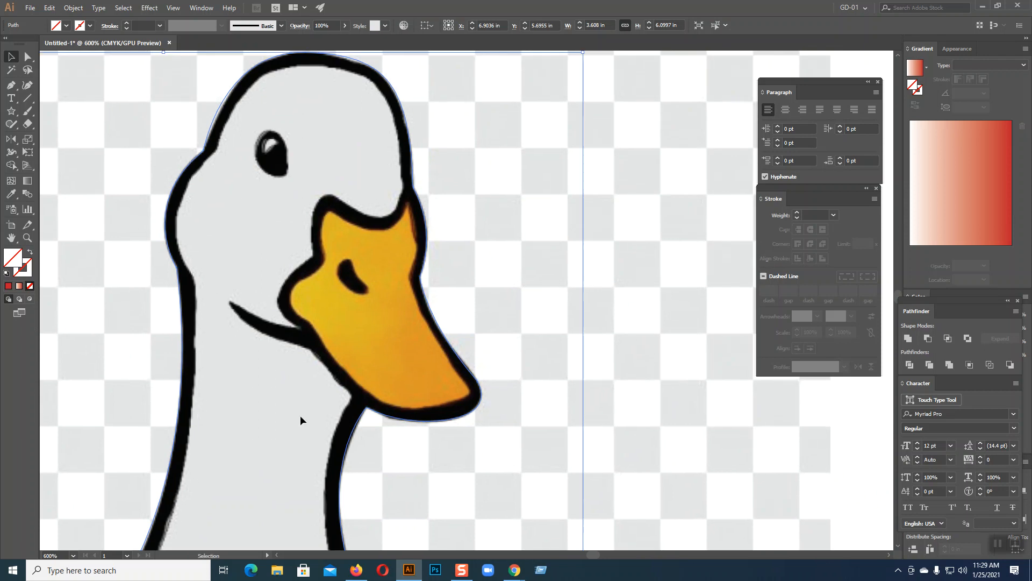
left_click(11, 85)
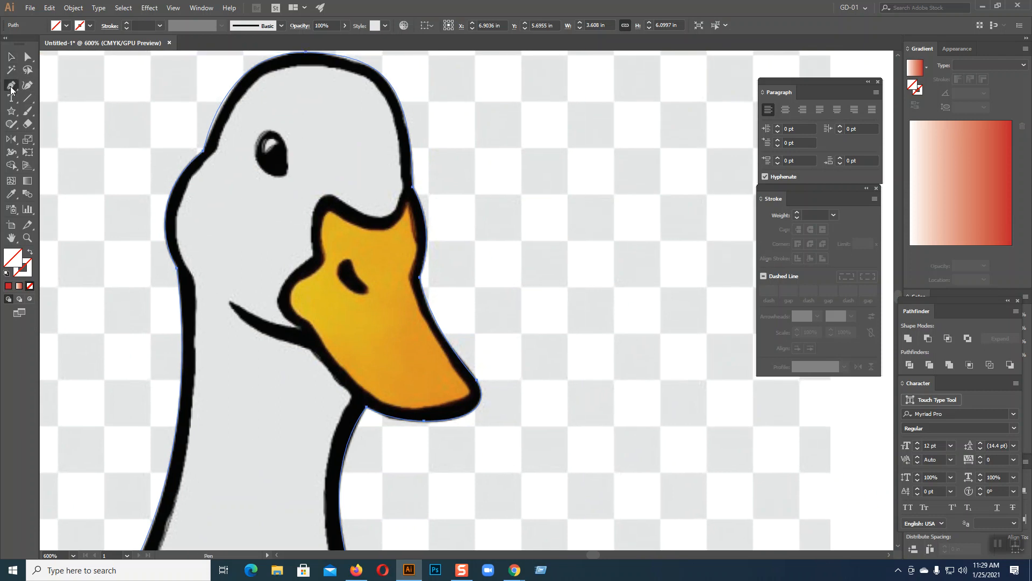
left_click(404, 184)
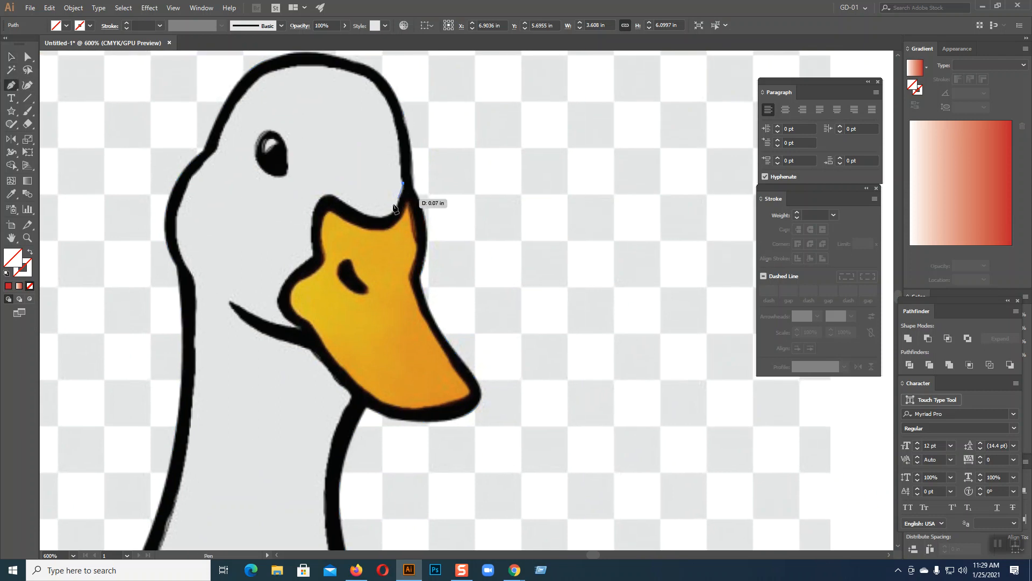
left_click_drag(383, 218, 360, 215)
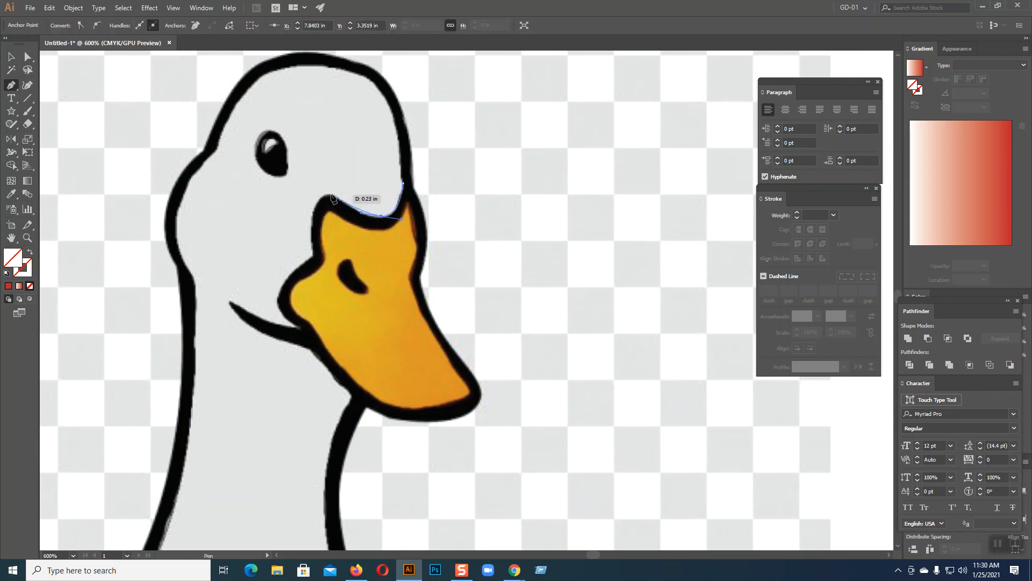
left_click_drag(319, 185, 319, 185)
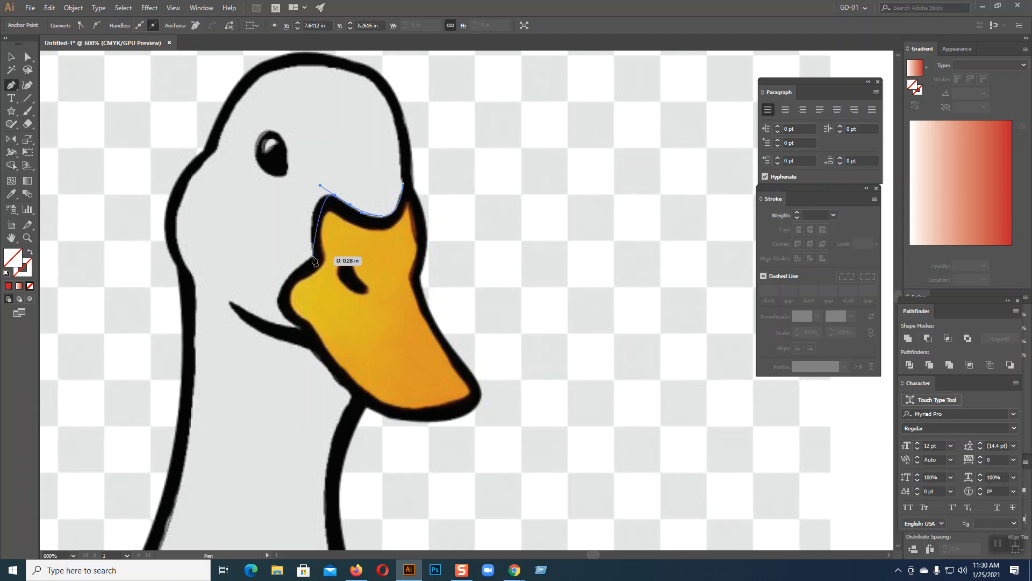
left_click_drag(317, 266, 318, 299)
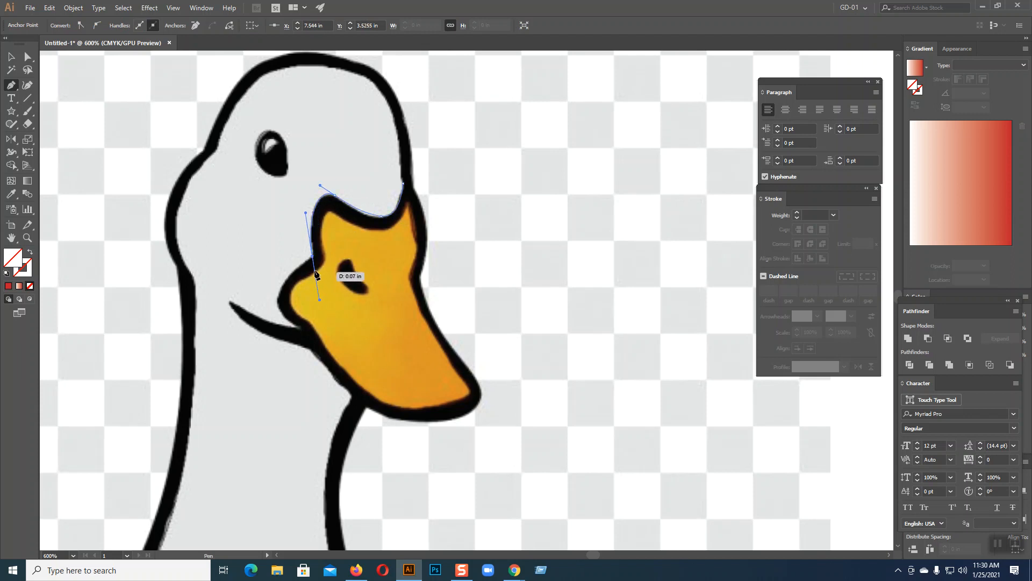
left_click_drag(296, 326, 351, 353)
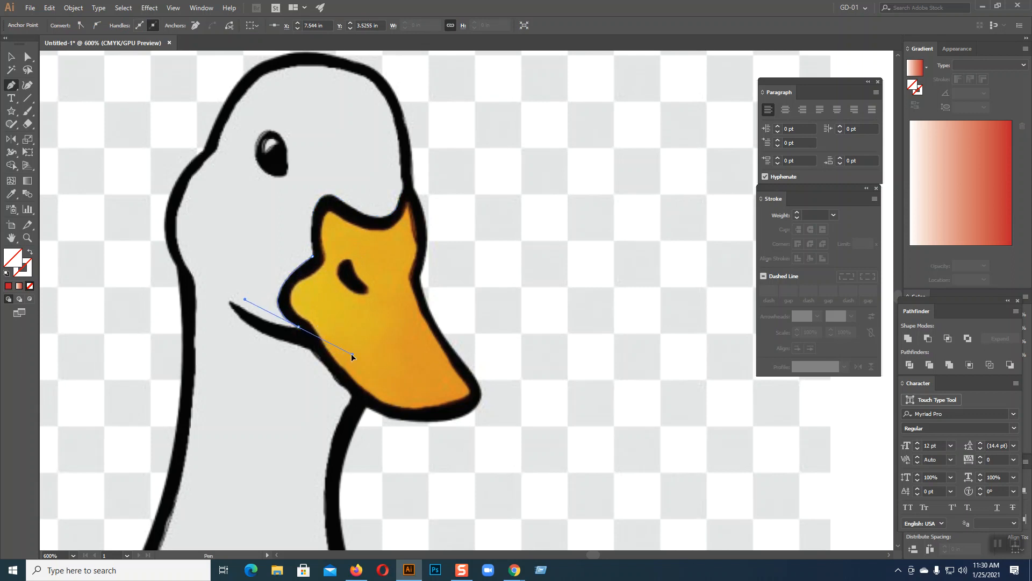
left_click(299, 328)
Trace around the mouth line, out to its tip and back, and along the underside of the beak to the neck
left_click_drag(230, 302, 213, 288)
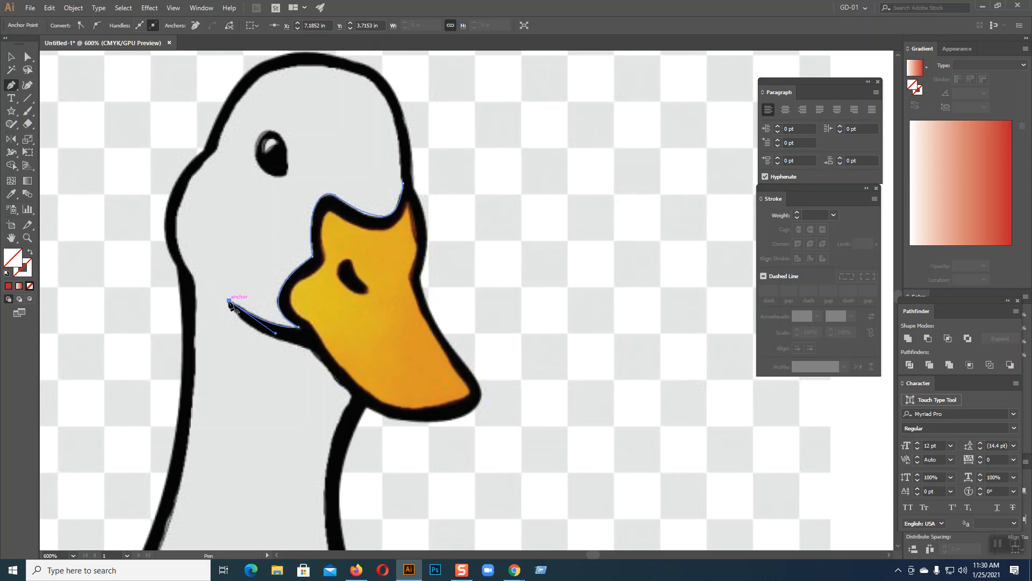
left_click(309, 353, "ctrl")
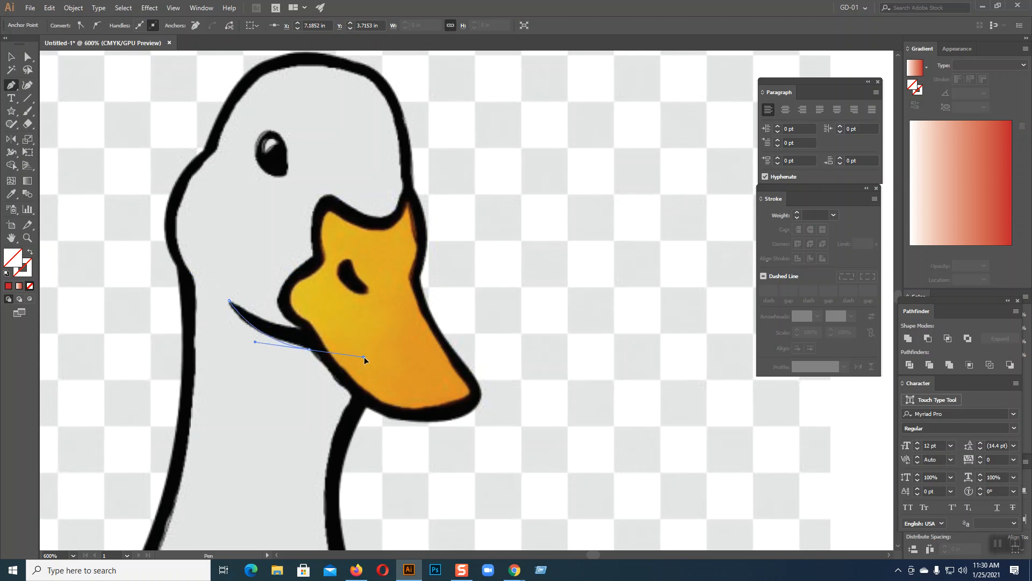
left_click_drag(374, 360, 382, 362)
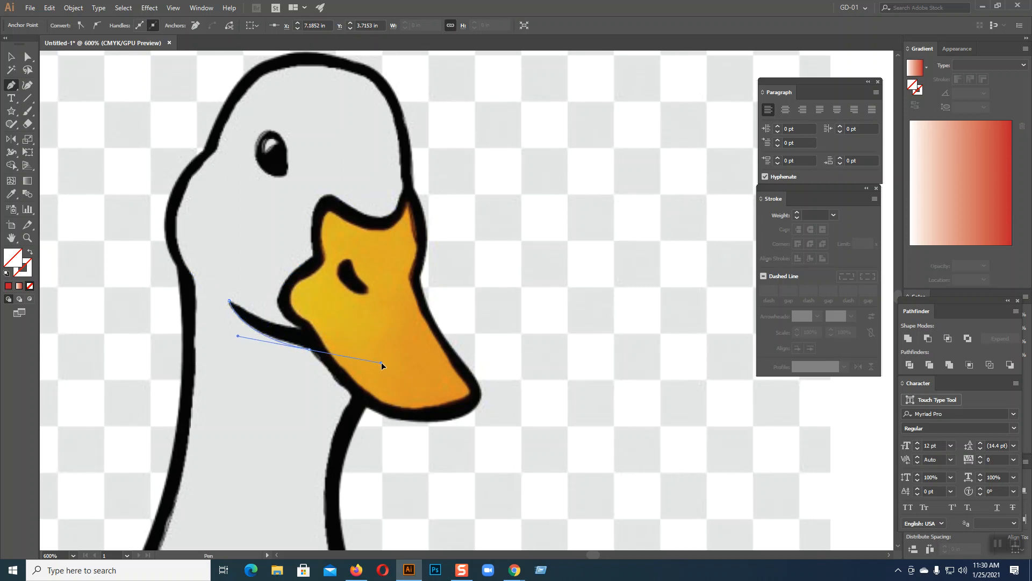
left_click(309, 350)
left_click(340, 386)
left_click(351, 396)
left_click(363, 407)
left_click(351, 395)
Trace the inner edge of the neck and breast to the fold corner beside the small wing line, ending in a corner point
left_click_drag(389, 364, 426, 149)
left_click_drag(420, 471, 454, 505)
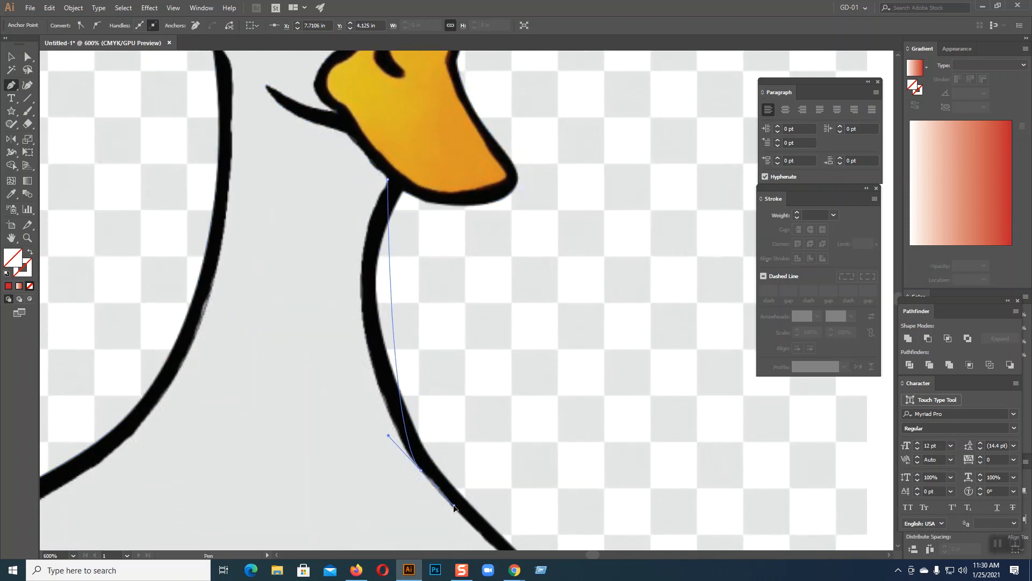
left_click_drag(389, 437, 310, 310)
left_click_drag(507, 379, 316, 58)
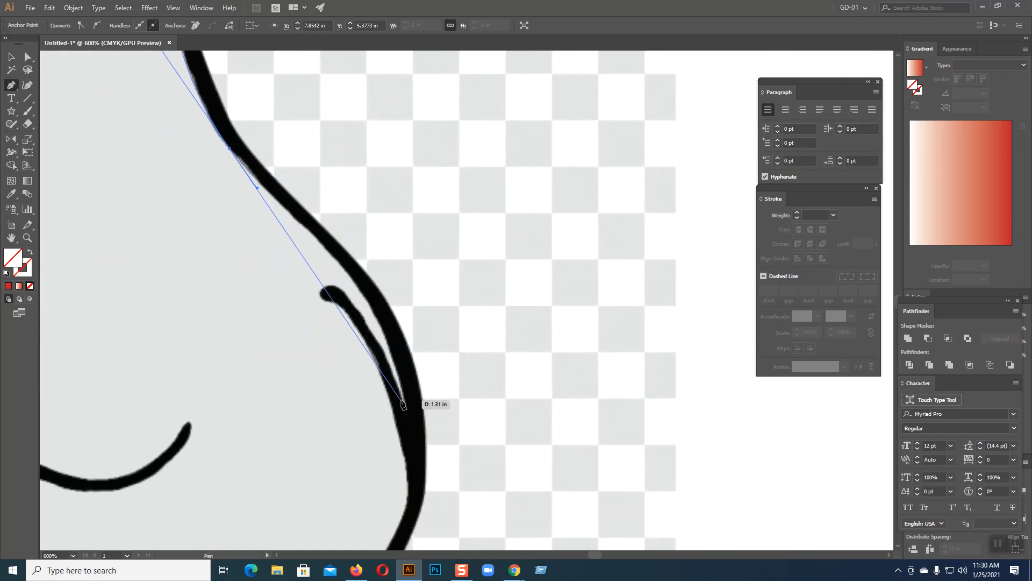
left_click_drag(405, 403, 416, 464)
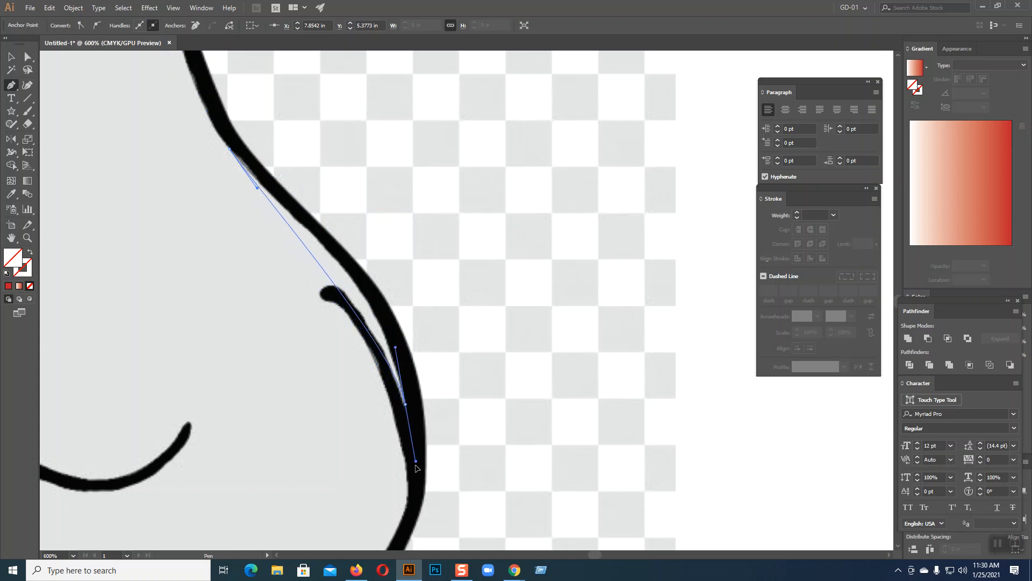
mouse_move(396, 344)
left_mouse_down()
mouse_move(382, 272)
mouse_move(396, 284)
left_mouse_up()
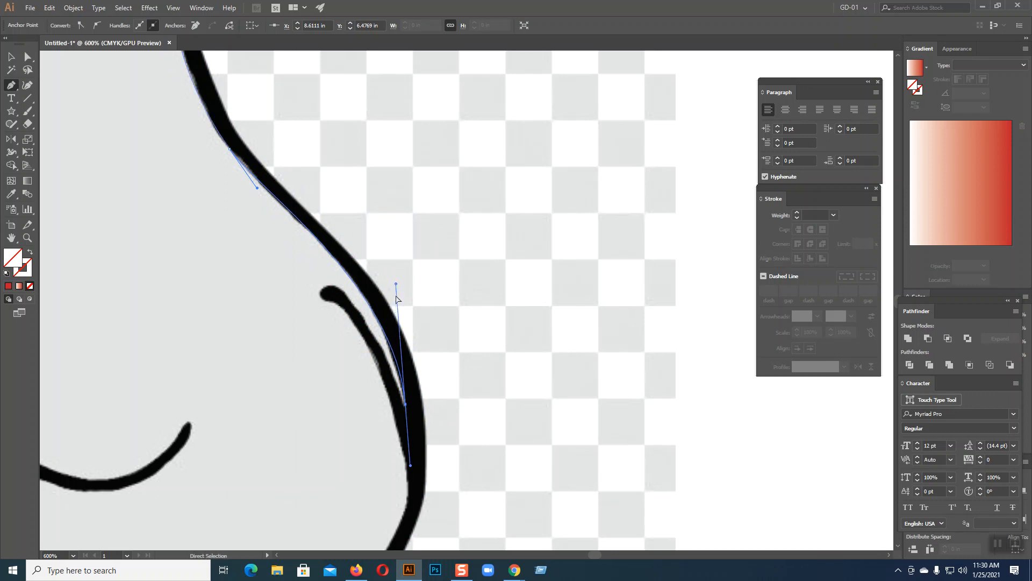
left_click(406, 404)
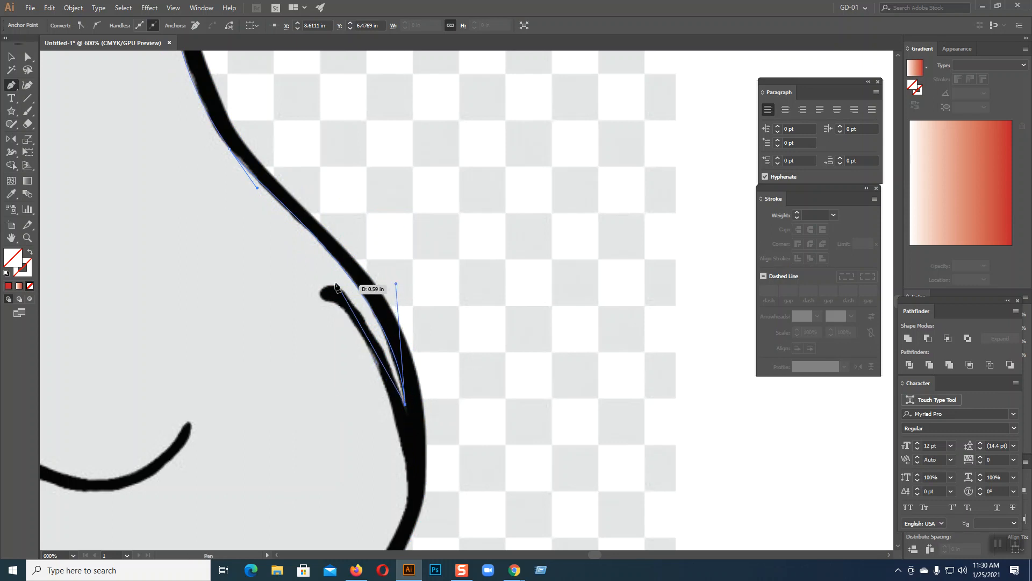
Trace around the rounded end of the small wing line and follow its inner edge back down toward the body outline
left_click_drag(331, 285, 297, 281)
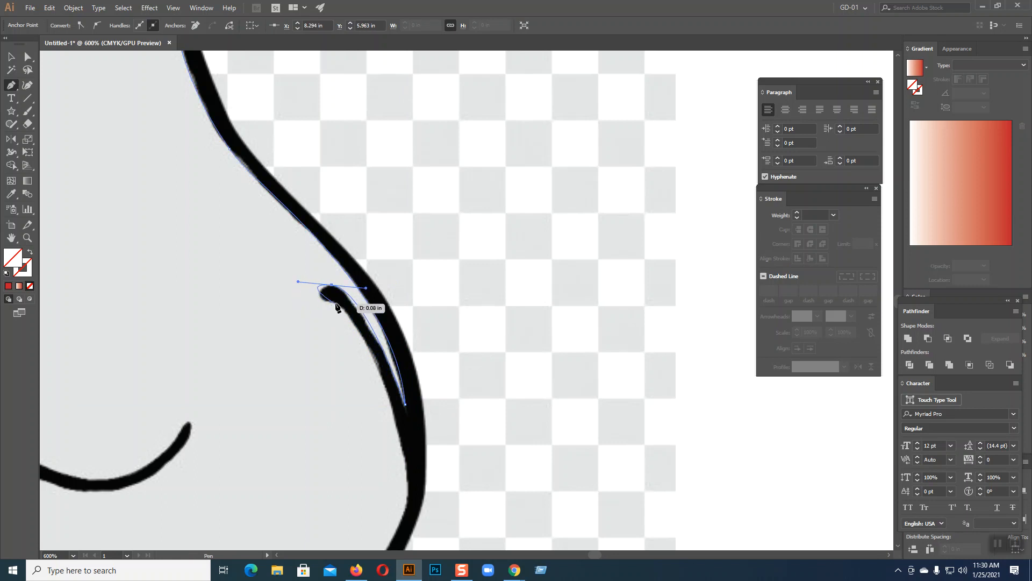
left_click(331, 284)
left_click_drag(326, 302, 366, 346)
left_click_drag(387, 384, 405, 403)
Trace the body's inner edge down the right side and under the belly to a corner point at the middle notch
key("space")
left_click_drag(494, 385, 606, 50)
left_click_drag(514, 199, 501, 240)
key("space")
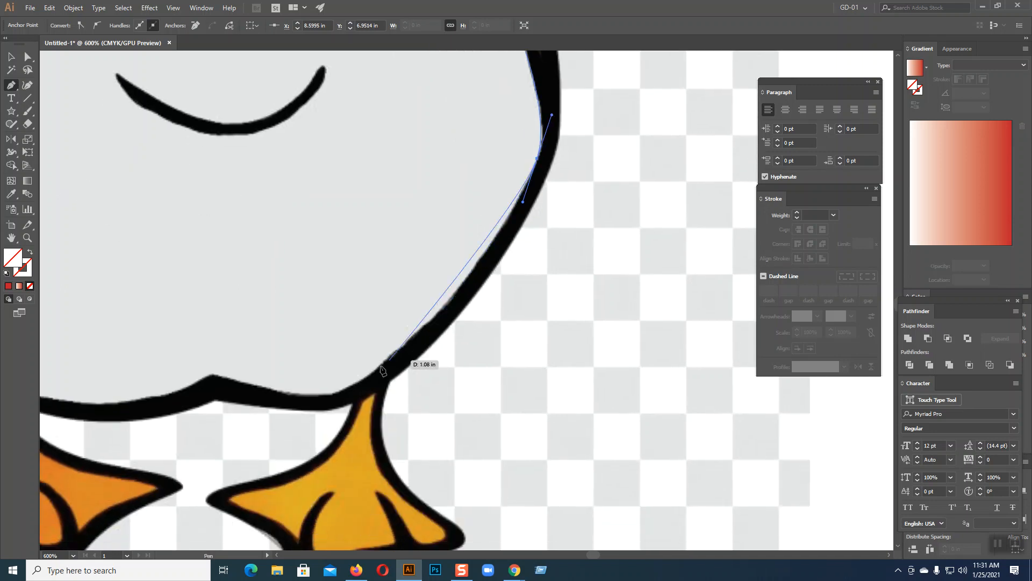
left_click_drag(329, 395, 221, 435)
key("space")
left_click_drag(438, 346, 605, 341)
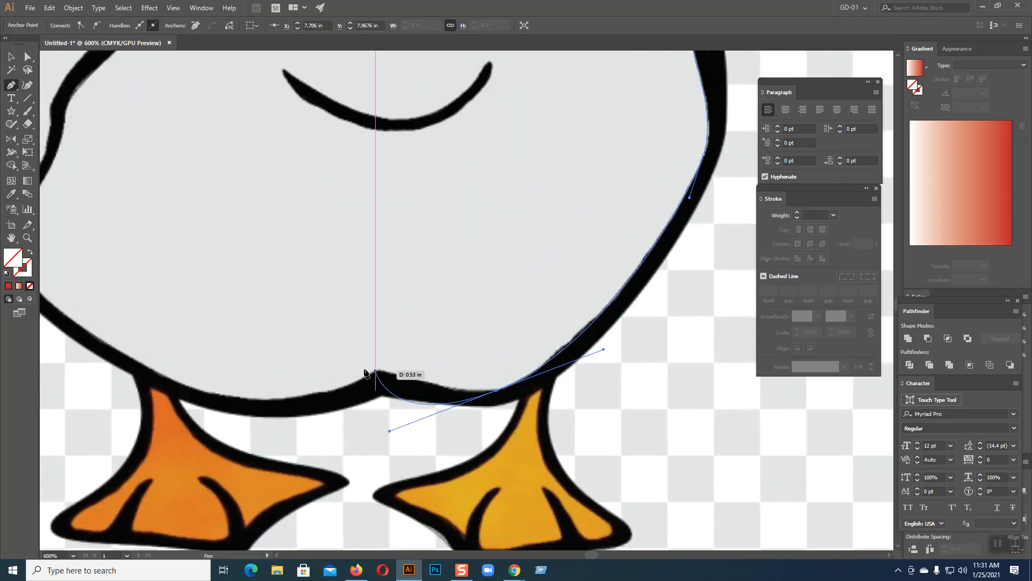
left_click(495, 391)
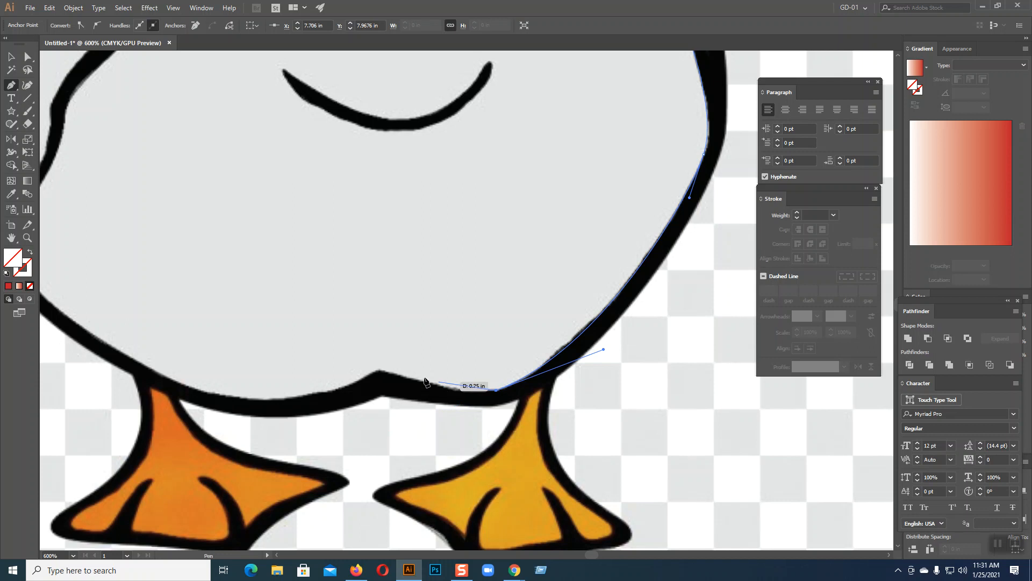
left_click_drag(380, 371, 298, 340)
left_click(380, 370)
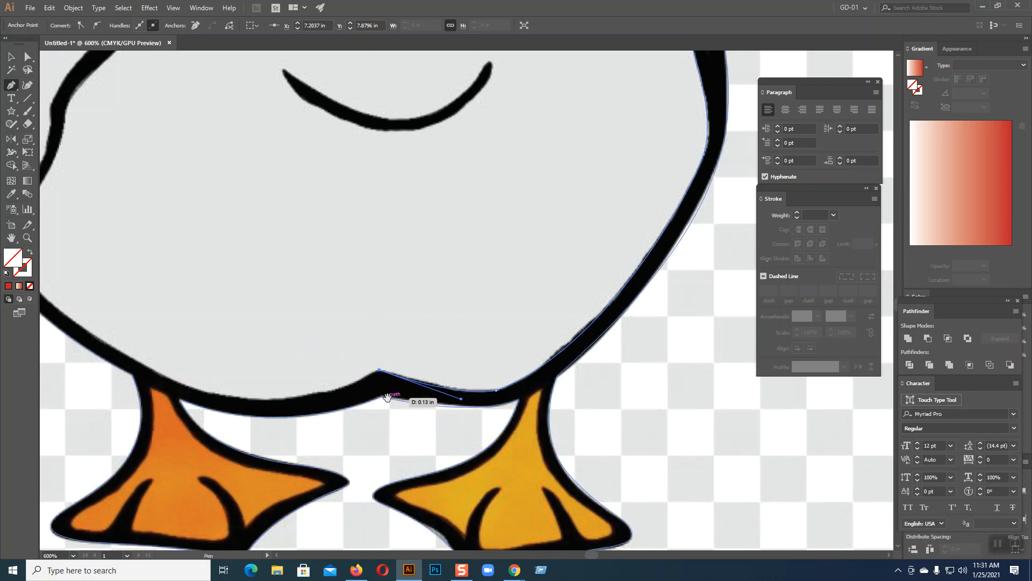
Try to trace the belly from the middle notch to the wing's lower corner in a single curve, and undo it
left_click_drag(388, 397, 561, 317)
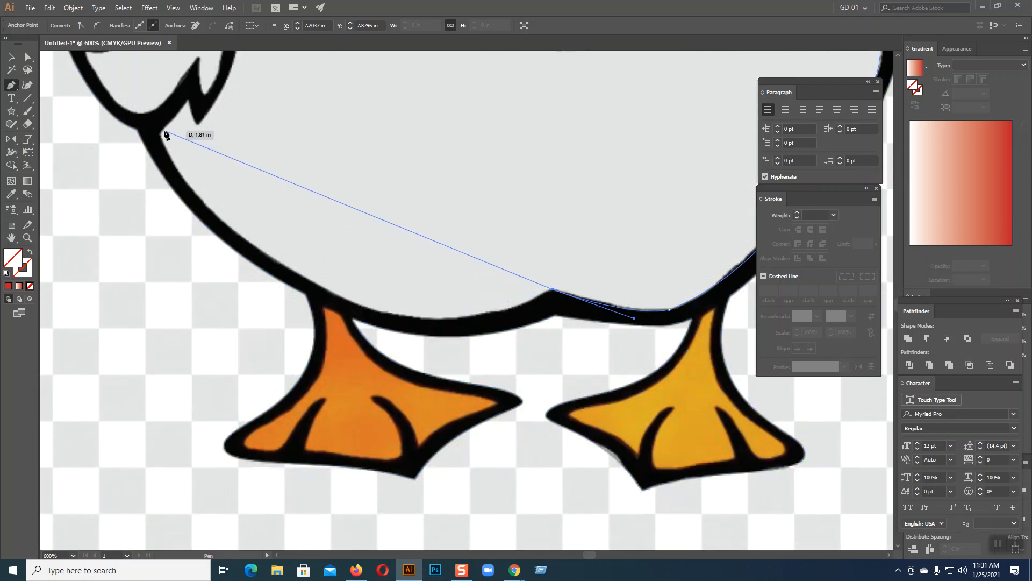
left_click_drag(160, 133, 313, 386)
key("ctrl+z")
key("ctrl+z")
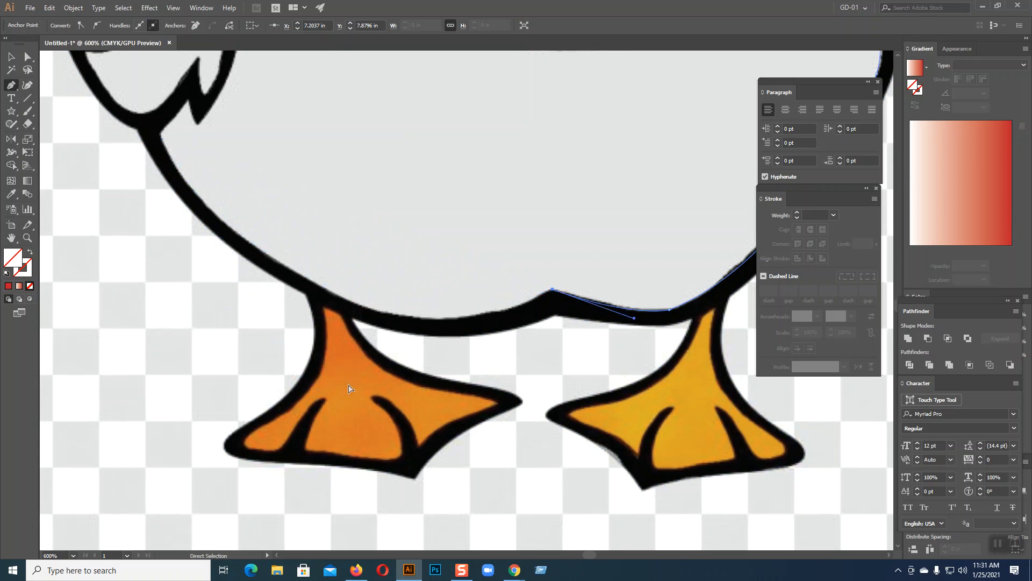
Trace the belly's inner edge from the middle notch to the wing's lower corner in two curves, ending in a corner point
left_click_drag(308, 279, 441, 360)
left_click(308, 280)
left_click_drag(159, 132, 180, 201)
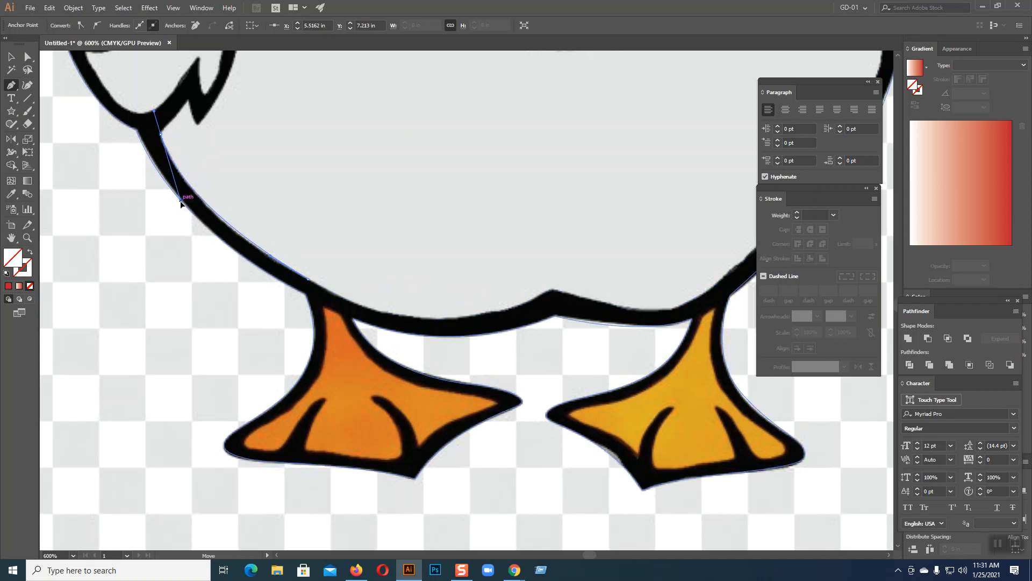
key("space")
left_click_drag(243, 139, 235, 276)
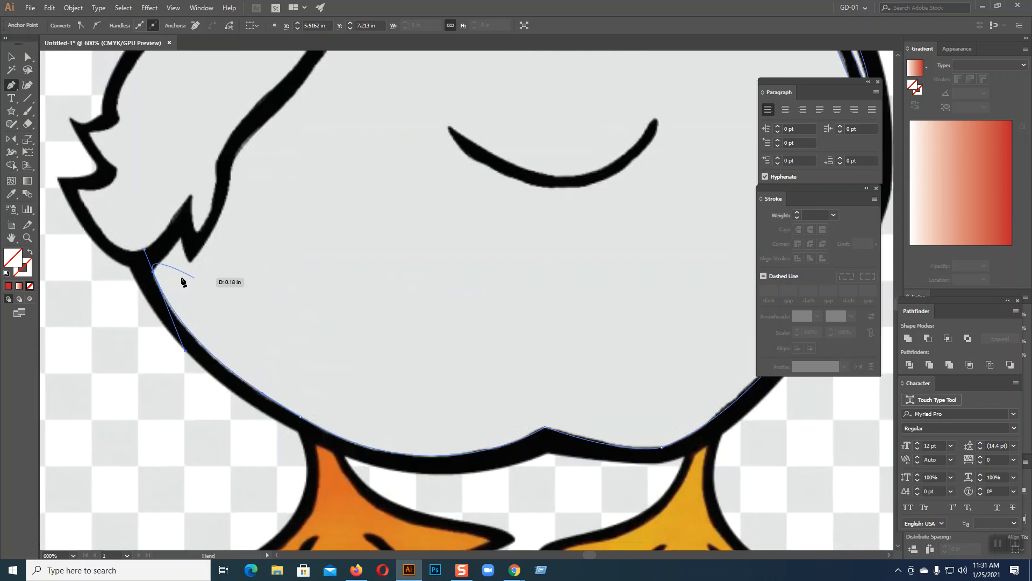
left_click(155, 271)
Trace around the pointed feather at the wing's lower end and up to the first bend of the wing line
left_click_drag(155, 271, 195, 256)
left_click(182, 238)
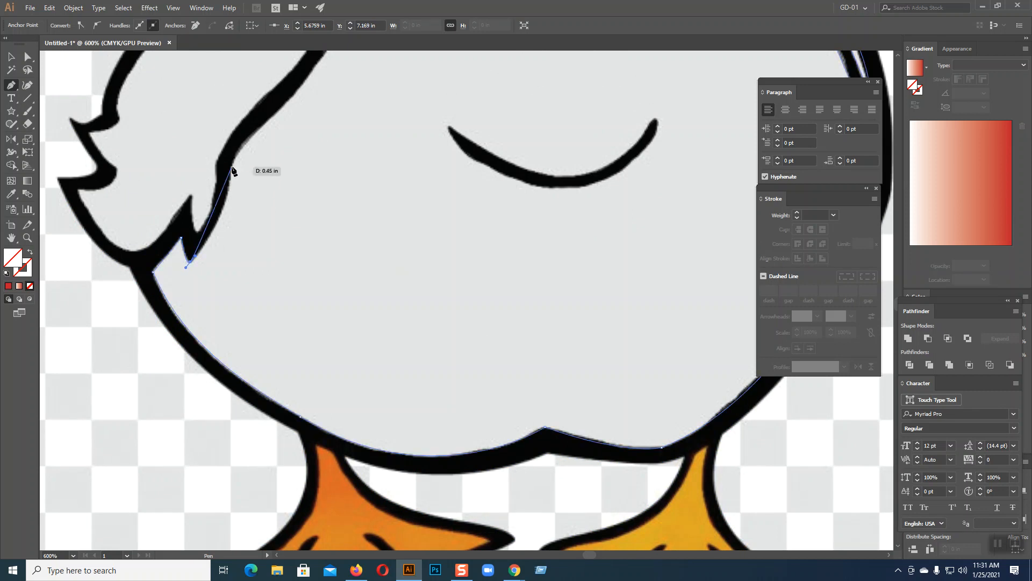
left_click_drag(232, 165, 243, 101)
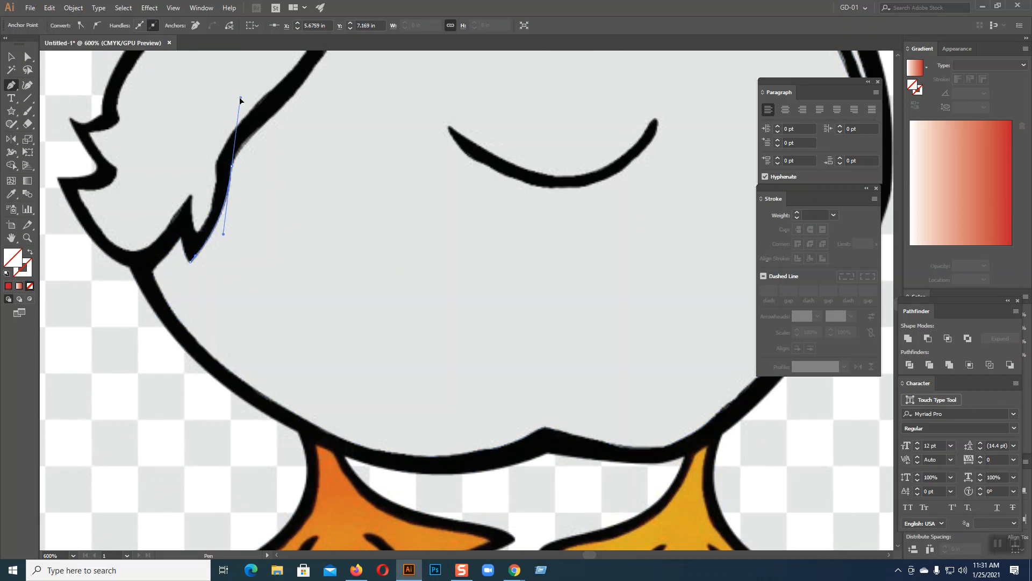
Trace the body-side edge of the wing line from the first bend up to its tip
scroll(353, 269, "up", 5)
scroll(221, 329, "right", 1)
left_click(205, 329)
left_click_drag(234, 289, 258, 269)
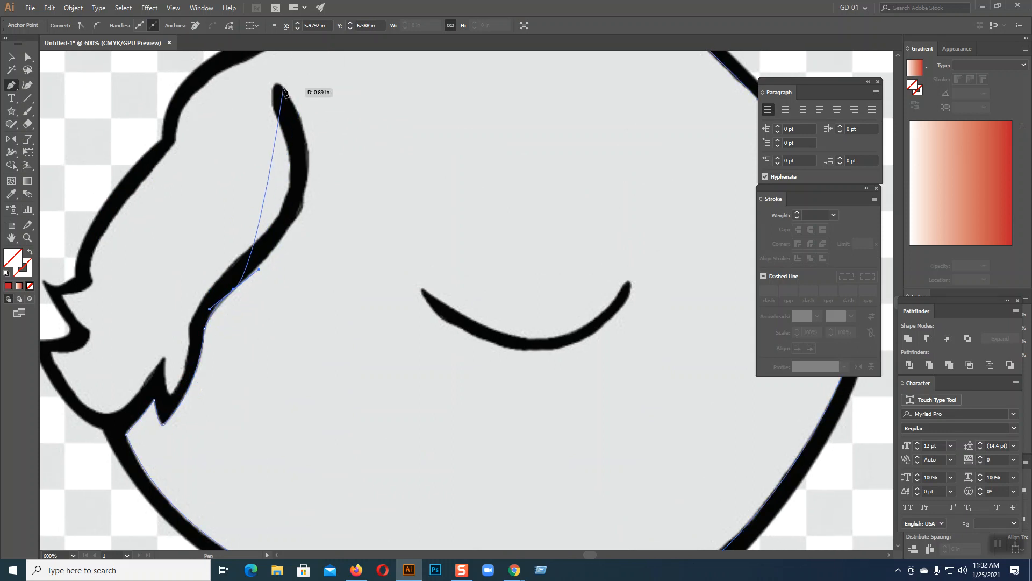
mouse_move(283, 87)
left_mouse_down()
mouse_move(320, 176)
mouse_move(360, 202)
left_mouse_up()
left_click_drag(372, 224, 396, 300)
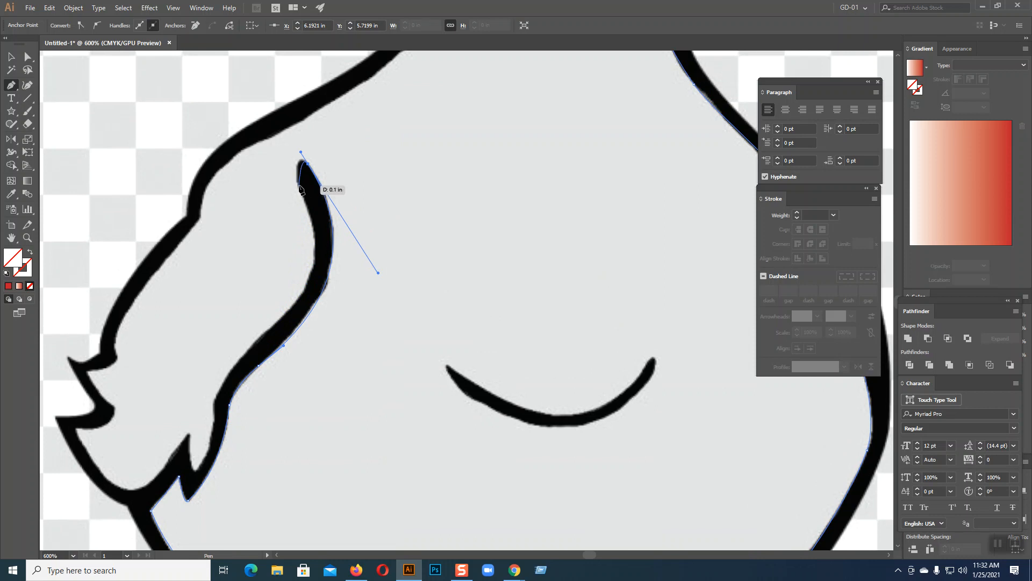
Trace around the wing line's tip and down its inner edge, ending in a corner point about halfway down
left_click_drag(298, 186, 304, 198)
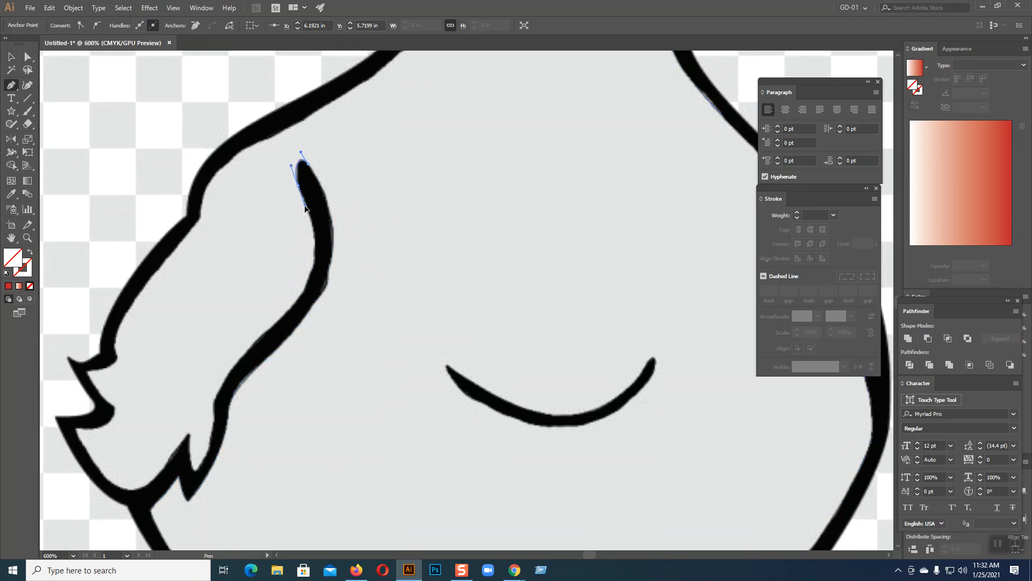
mouse_move(266, 331)
left_mouse_down()
mouse_move(226, 356)
mouse_move(186, 409)
left_mouse_up()
left_click_drag(183, 411, 183, 402)
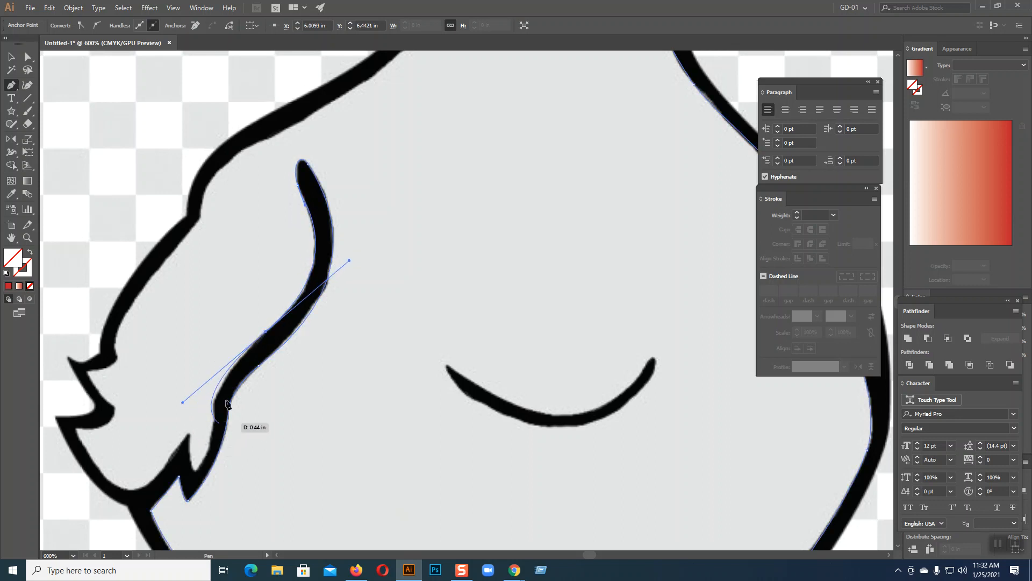
left_click(265, 332)
Try to trace the wing line's lower inner edge back to the feather notch, and undo it
left_click_drag(213, 407, 207, 446)
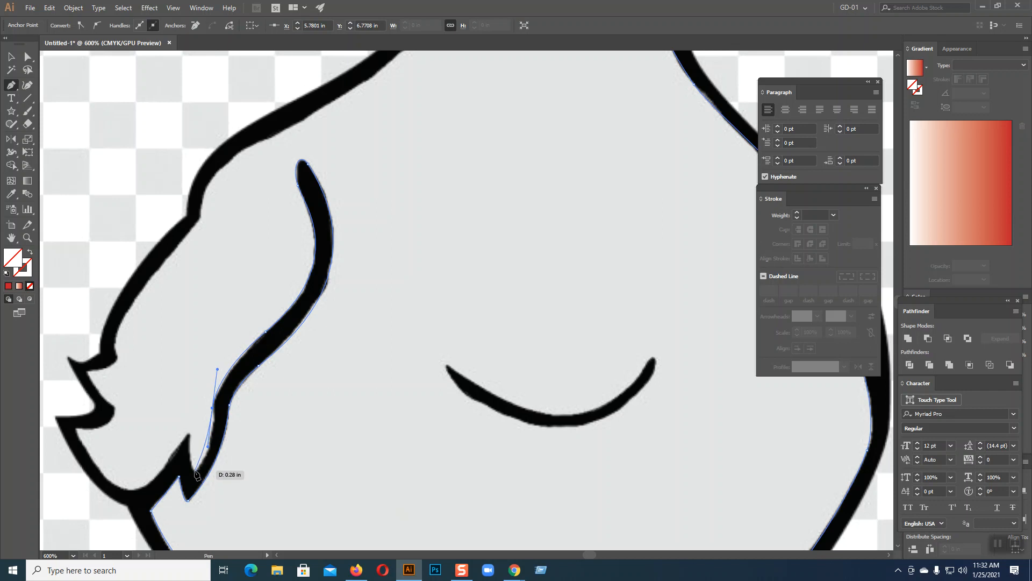
left_click_drag(176, 468, 177, 473)
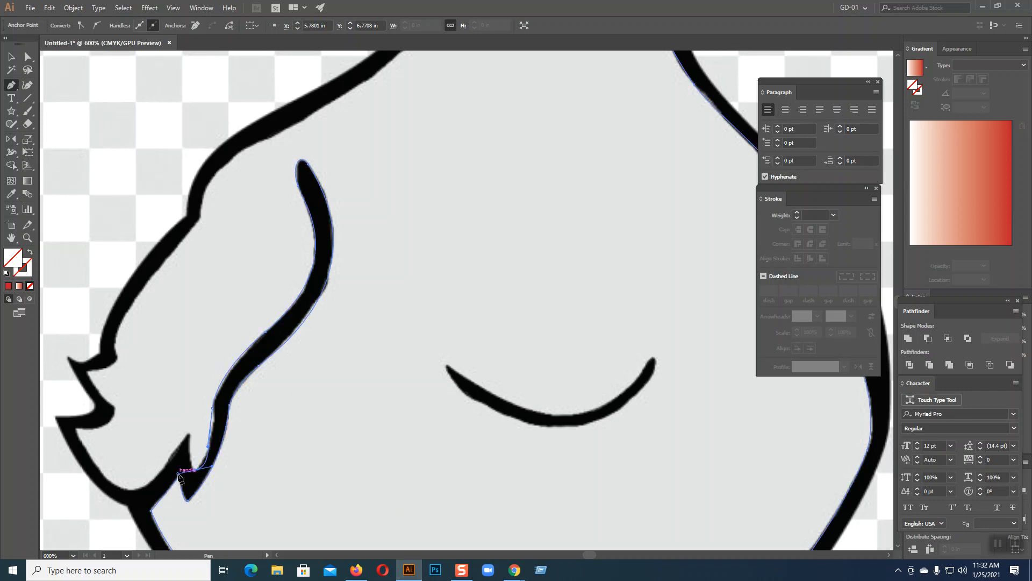
key("ctrl+z")
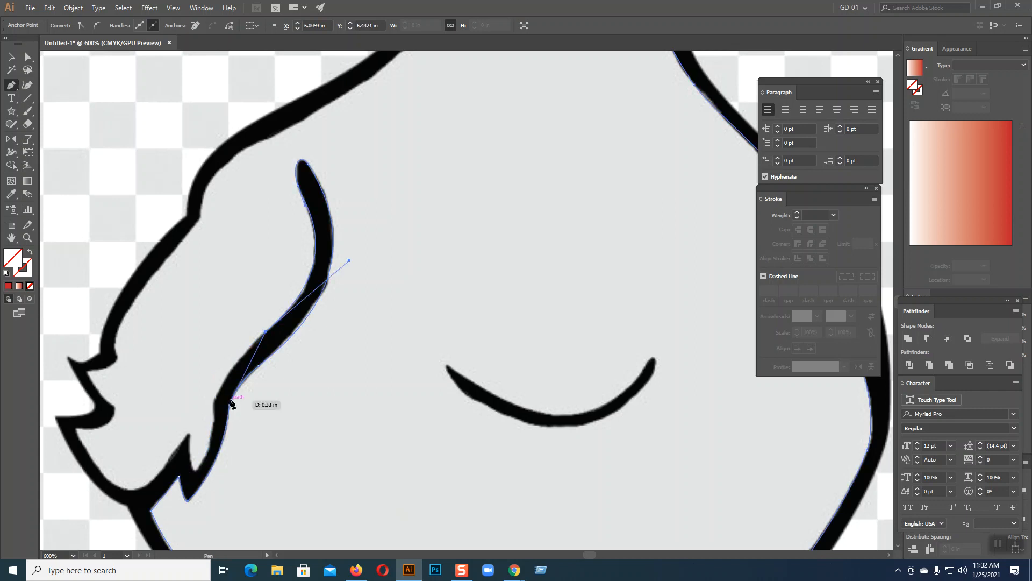
Trace the wing line's lower inner edge to the notch tip and along the curved inner edge at the wing's bottom
left_click(215, 401)
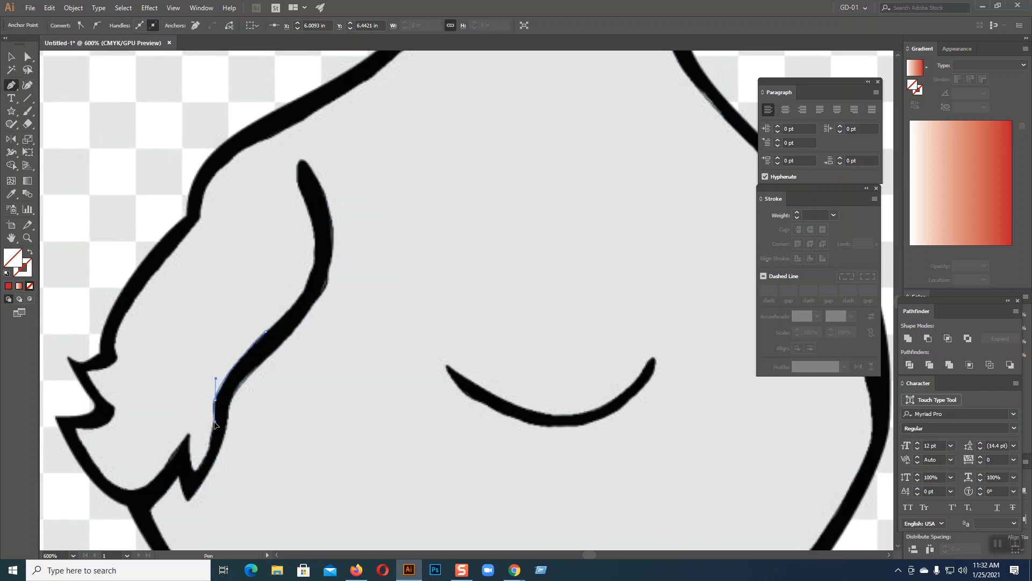
left_click_drag(194, 470, 189, 472)
left_click(188, 432)
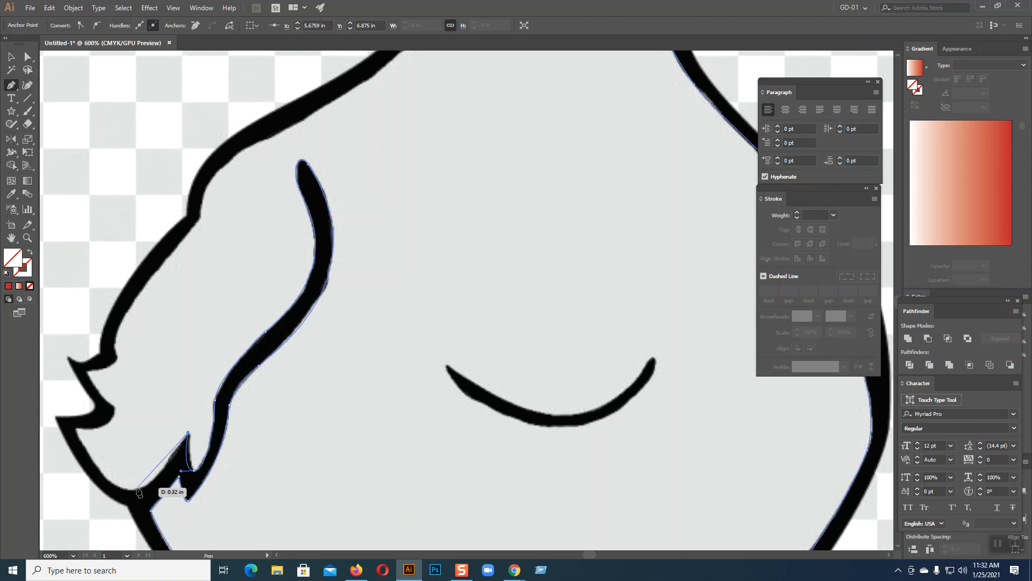
left_click_drag(113, 485, 81, 448)
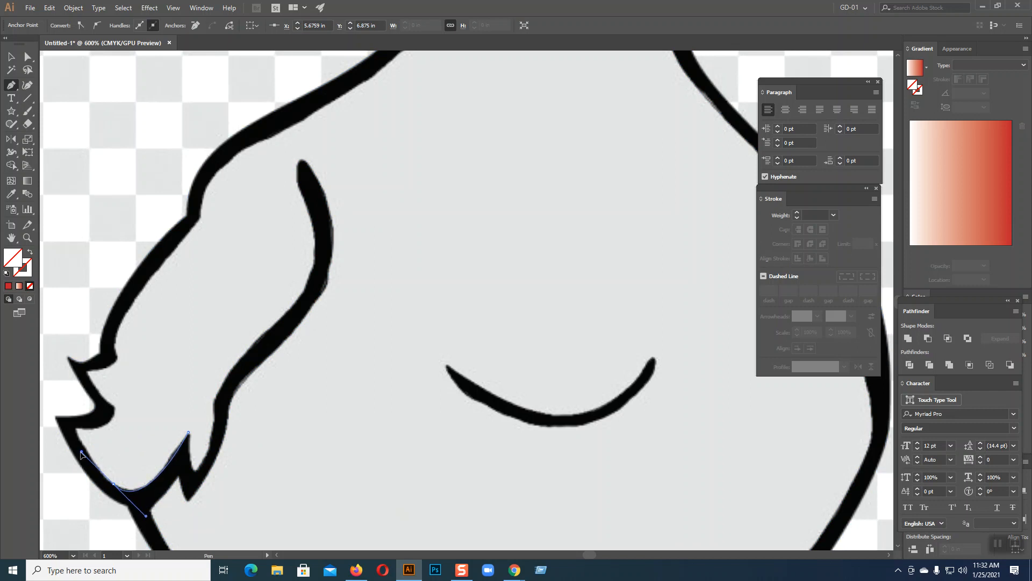
Trace the inner edges of the two pointed outer feathers up to the start of the wing's long outer edge
left_click(75, 428)
key("ctrl")
key("ctrl+z")
left_click_drag(76, 428, 117, 292)
left_click_drag(171, 429, 184, 373)
left_click_drag(183, 371, 208, 348)
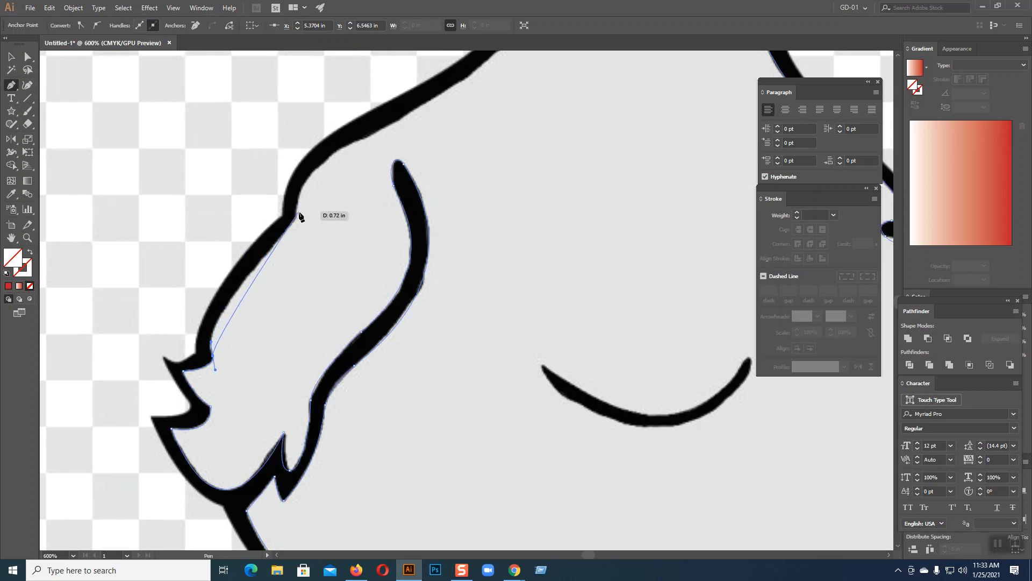
Trace the inside of the wing's outer line to a corner point at the shoulder and along the shoulder curve
left_click_drag(296, 218, 389, 119)
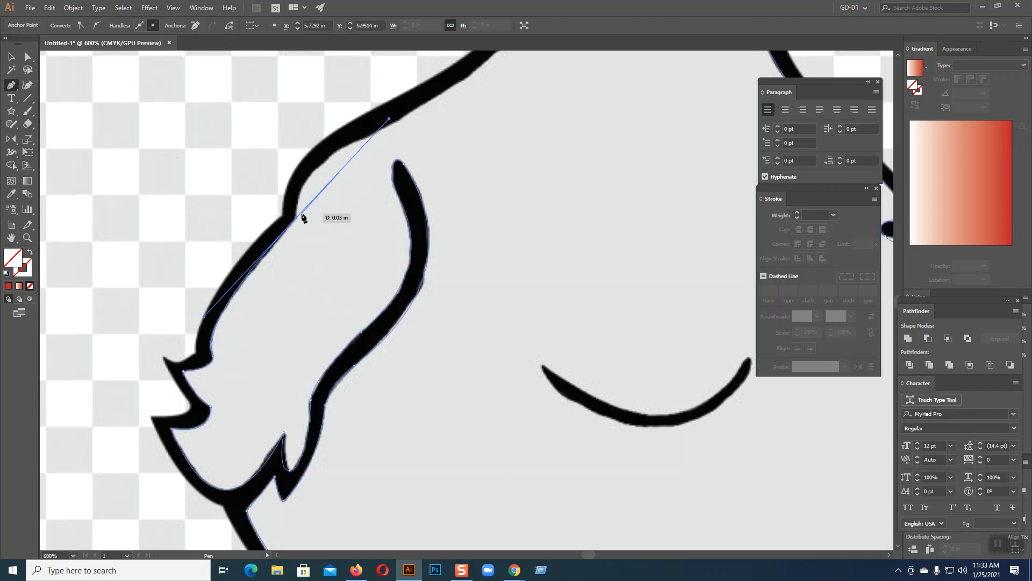
left_click(295, 218)
key("space")
left_click_drag(337, 214, 169, 422)
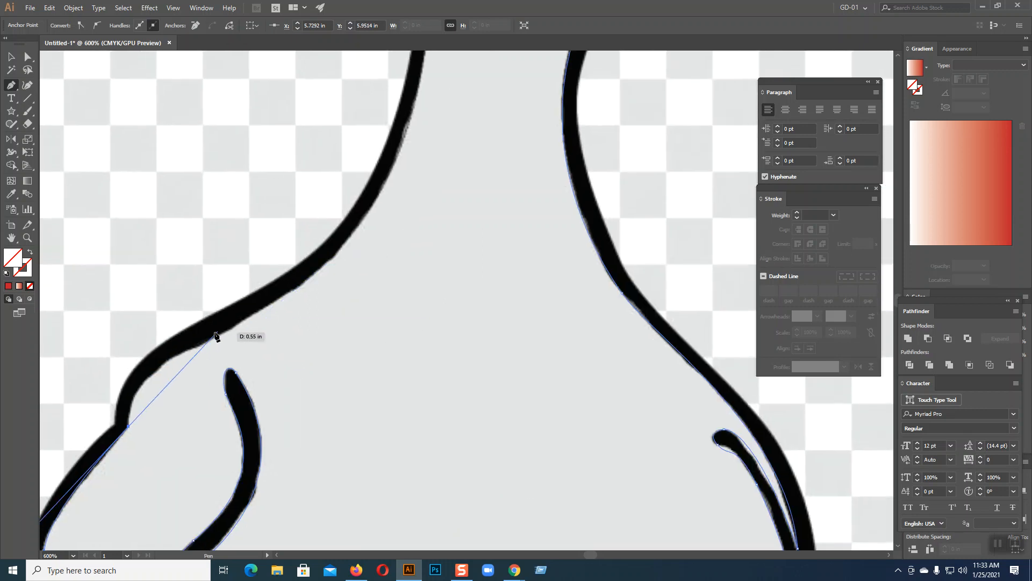
left_click_drag(202, 342, 287, 299)
Trace the inner edge of the neck's back line from the shoulder up to the base of the head
key("space")
left_click_drag(370, 227, 281, 391)
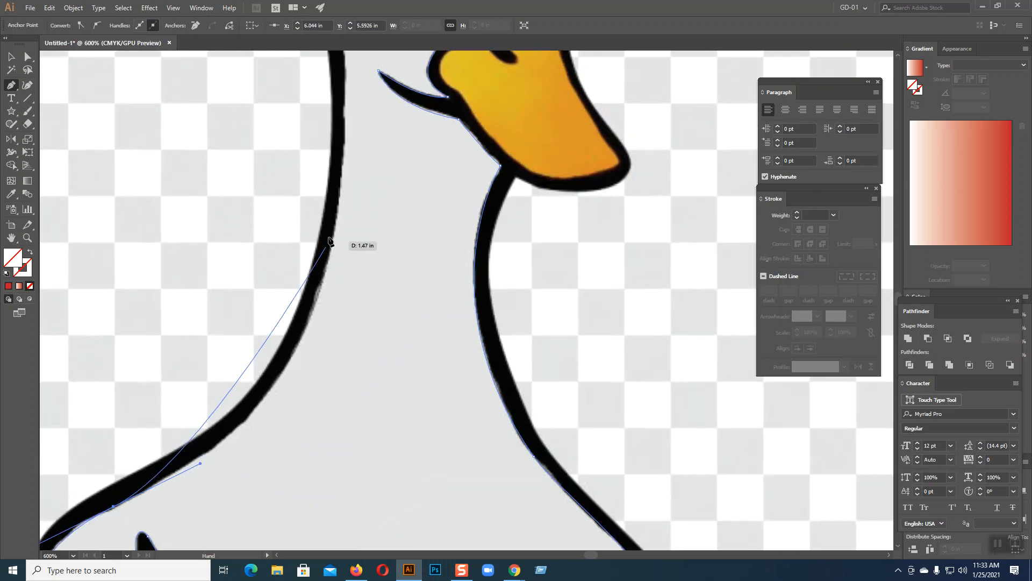
left_click_drag(339, 193, 317, 404)
key("space")
left_click_drag(357, 277, 316, 525)
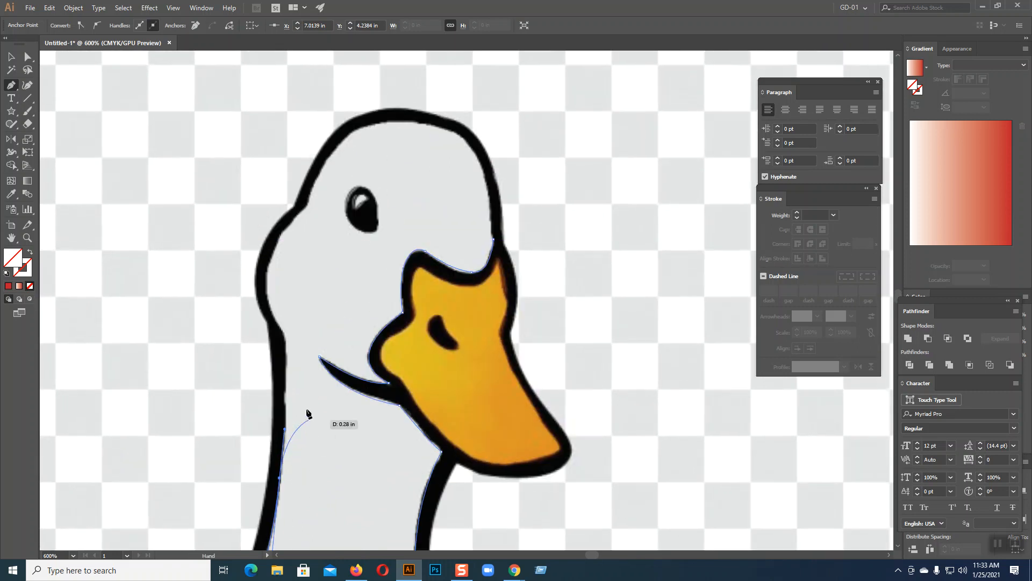
left_click_drag(284, 333, 276, 324)
Trace the inside of the head from its back bulge over the crown and close the body path above the beak
left_click_drag(305, 206, 370, 148)
left_click(305, 206)
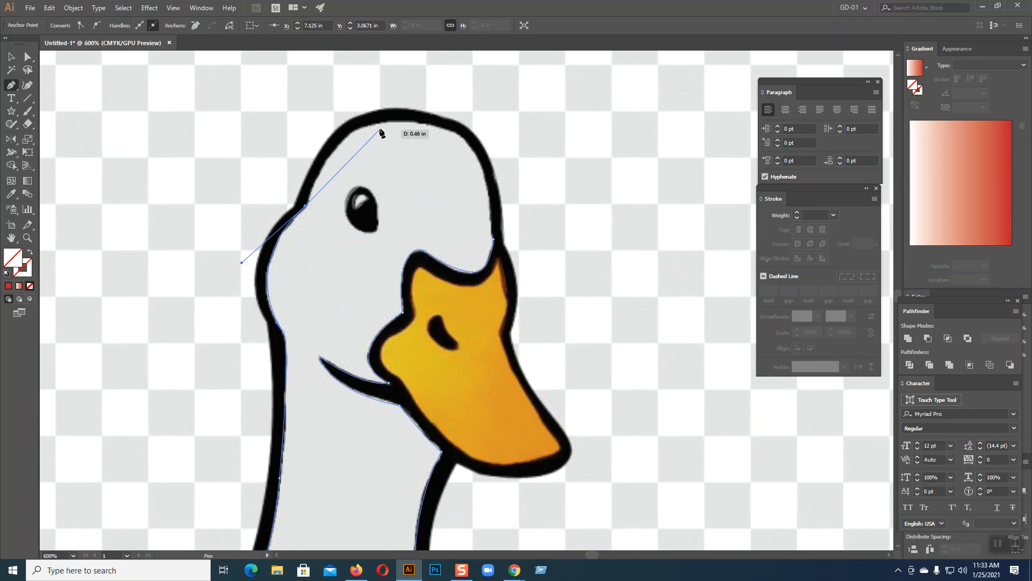
left_click_drag(381, 123, 438, 116)
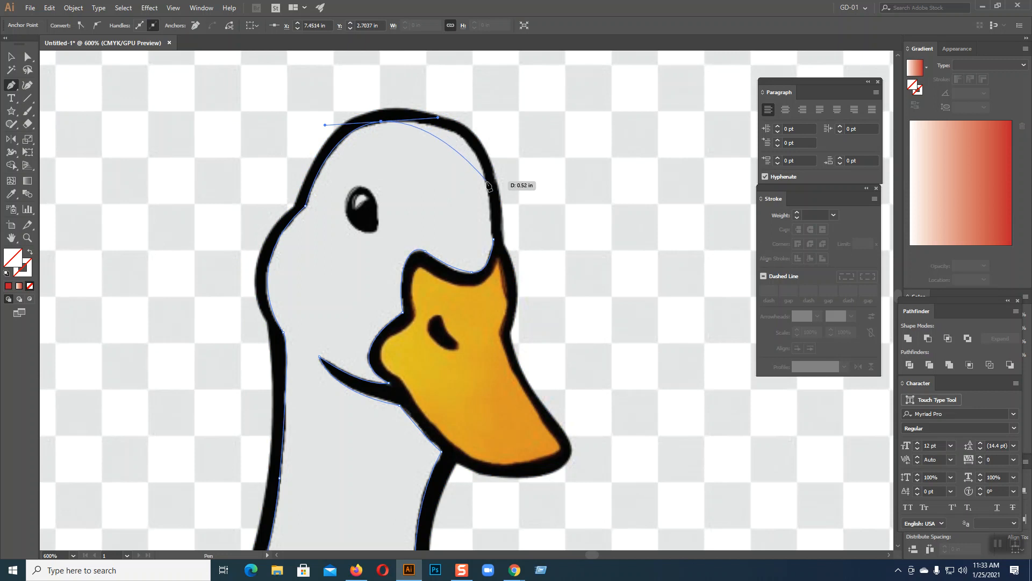
left_click_drag(486, 183, 495, 234)
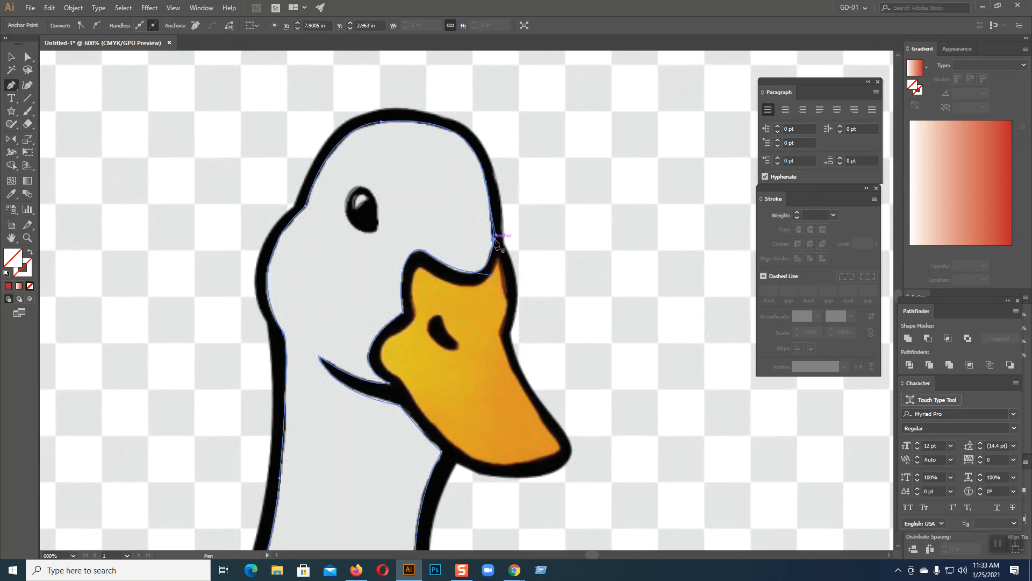
Start a new path for the eye outline with an anchor point on the eye's upper edge
scroll(596, 235, "down", 5)
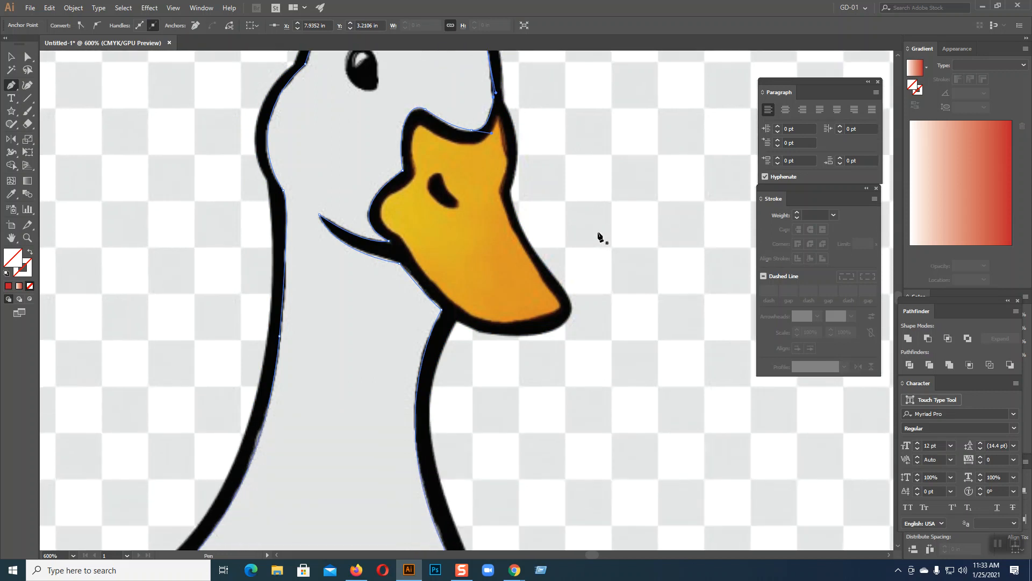
key("ctrl+minus")
key("ctrl+minus")
key("ctrl+minus")
key("ctrl+minus")
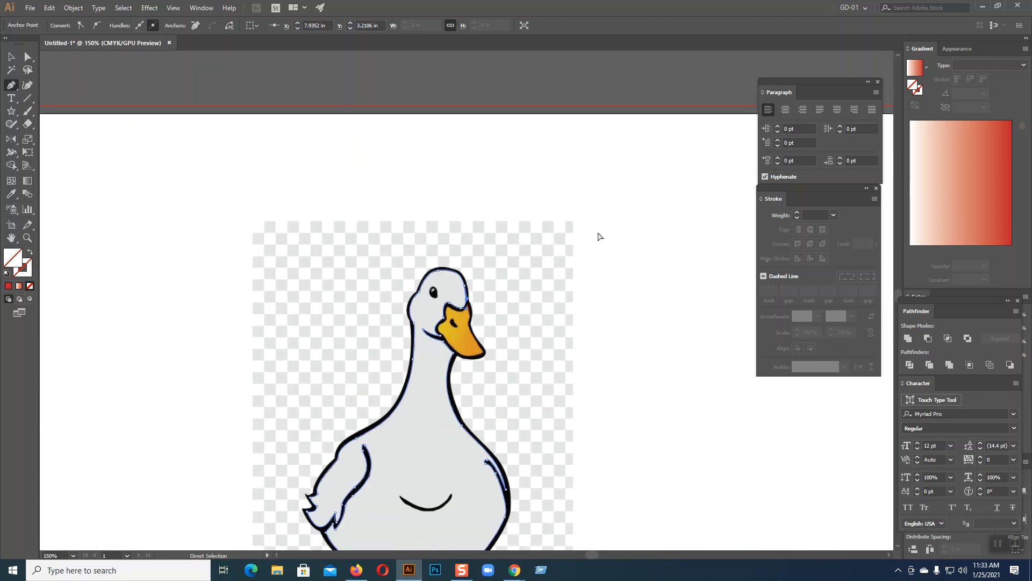
key("ctrl+plus")
key("ctrl+plus")
key("ctrl+plus")
key("ctrl+plus")
key("ctrl+plus")
key("ctrl+plus")
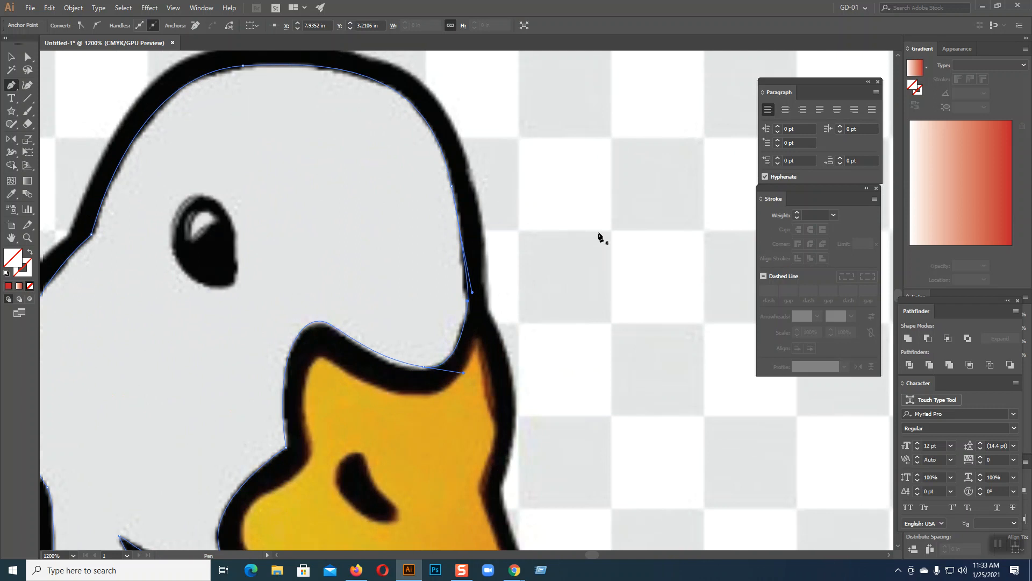
scroll(554, 166, "down", 2)
left_click(187, 120)
Try curved segments from the eye's upper anchor to its lower edge and undo each one
left_click_drag(183, 194, 211, 233)
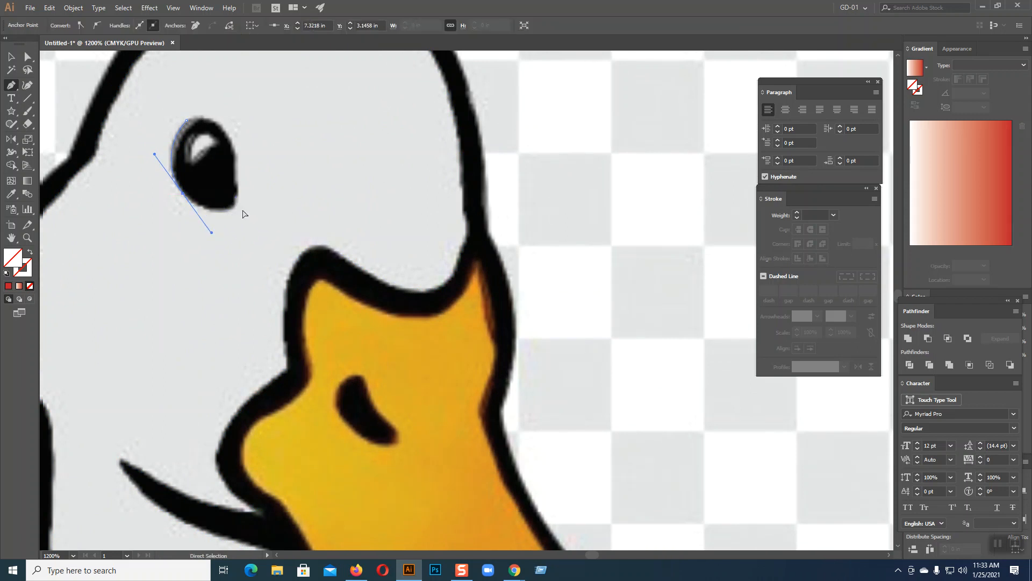
key("ctrl+z")
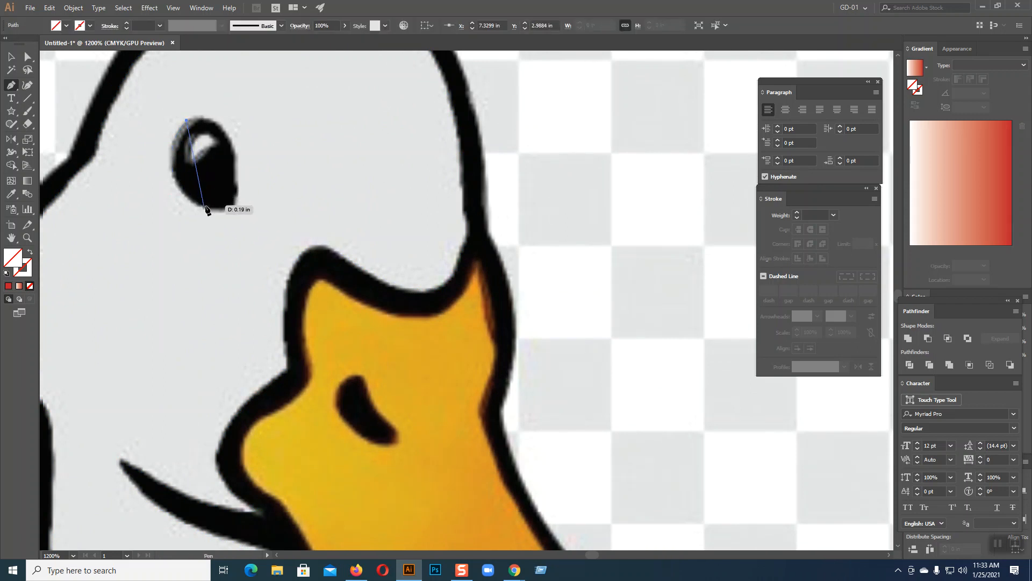
left_click_drag(234, 206, 330, 200)
key("ctrl+z")
Trace around the eye with curved segments and a corner point at its lower end, and close the path
left_click_drag(170, 168, 172, 196)
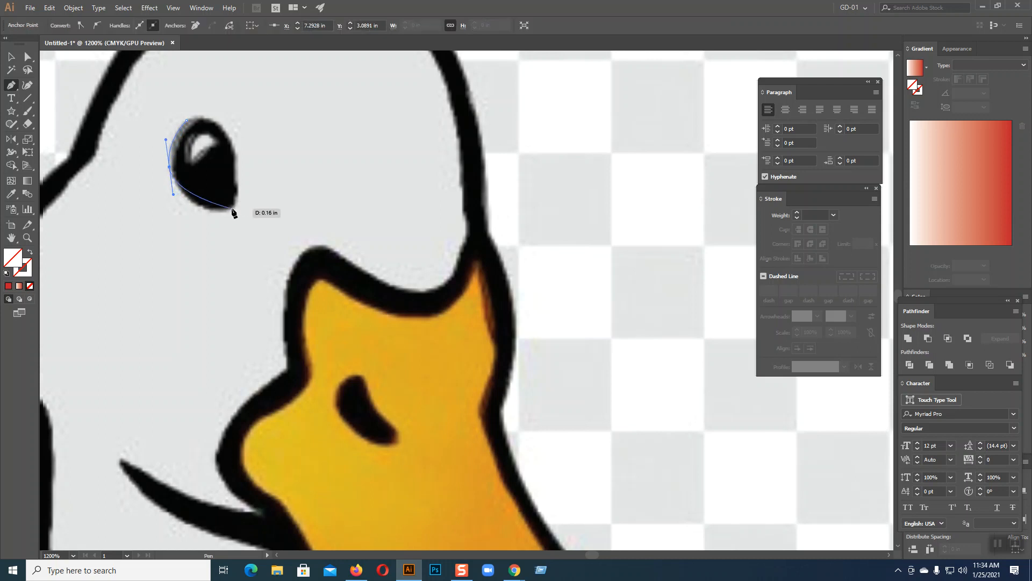
left_click(232, 208)
left_click_drag(257, 198, 257, 197)
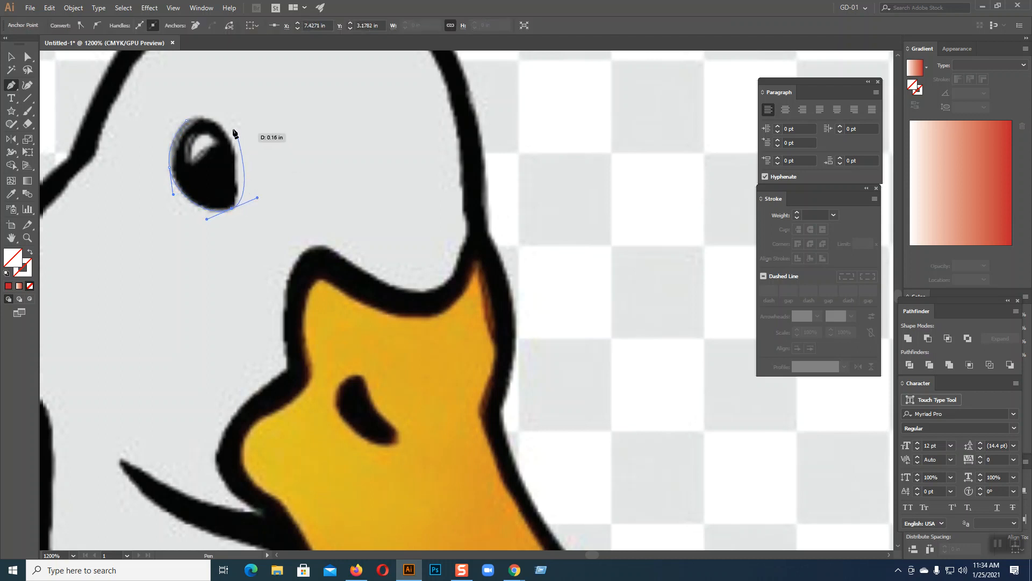
left_click(232, 208)
left_click_drag(231, 138, 180, 123)
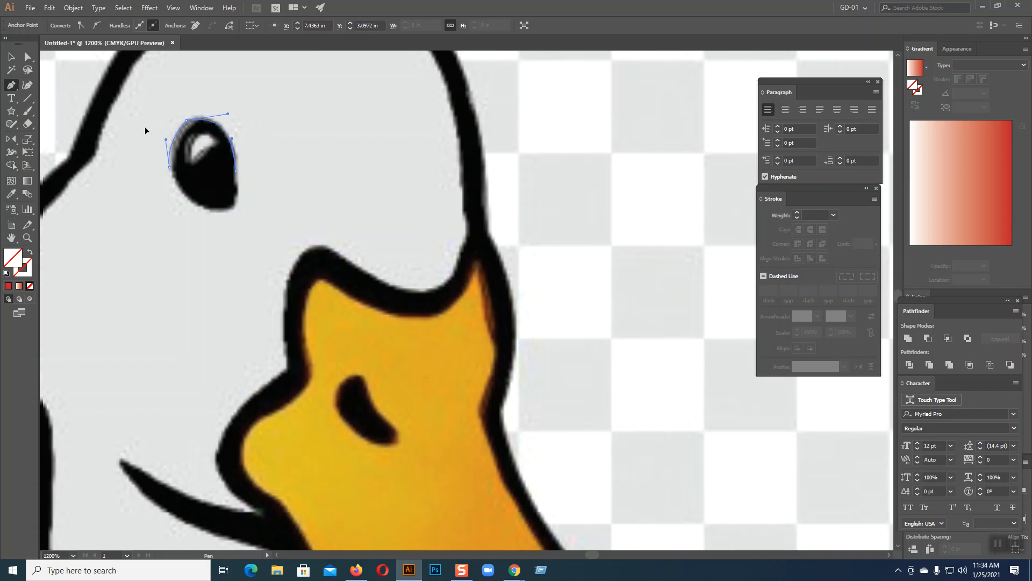
left_click_drag(145, 126, 152, 128)
Trace the white highlight inside the eye as a closed shape about 0.05 in wide and high
scroll(299, 172, "down", 1)
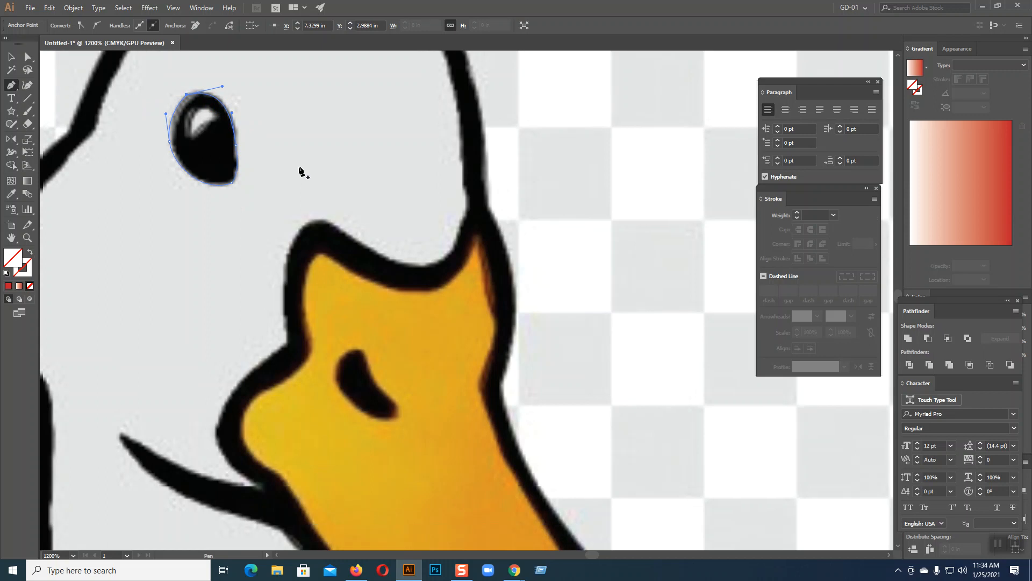
mouse_move(191, 148)
left_mouse_down()
mouse_move(214, 133)
mouse_move(240, 143)
mouse_move(186, 153)
left_mouse_up()
left_click(216, 129)
Start the orange beak shape at its upper corner and trace its top edge to a corner point at the opposite peak
scroll(341, 173, "down", 5)
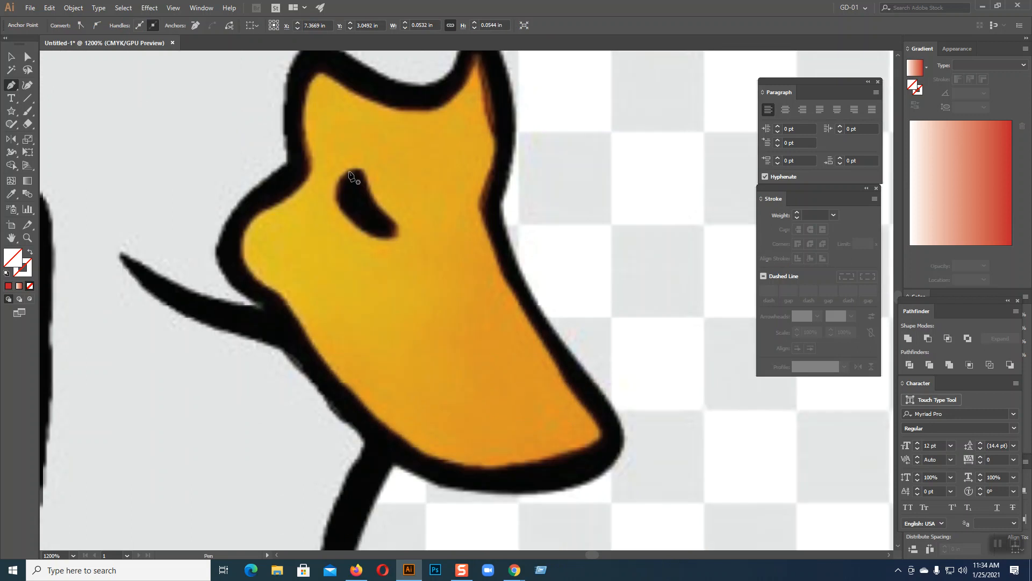
scroll(410, 152, "up", 2)
left_click_drag(319, 137, 357, 161)
left_click(327, 138)
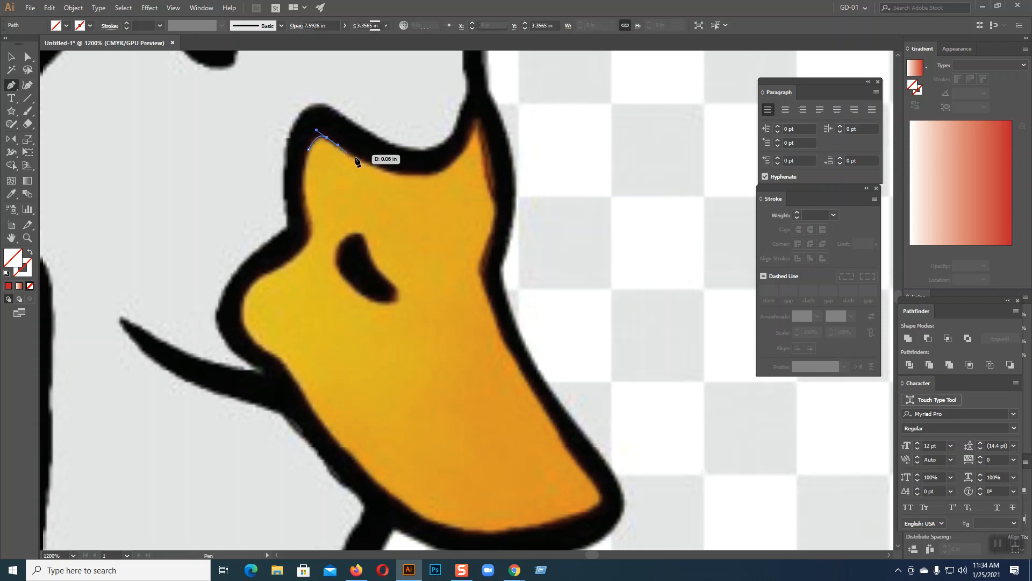
left_click_drag(478, 124, 511, 196)
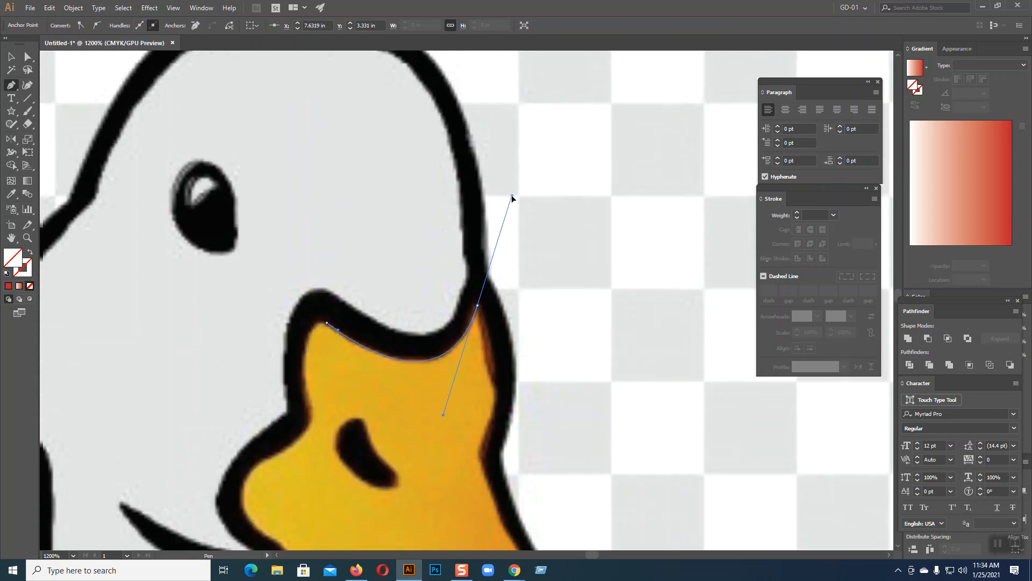
left_click(478, 305)
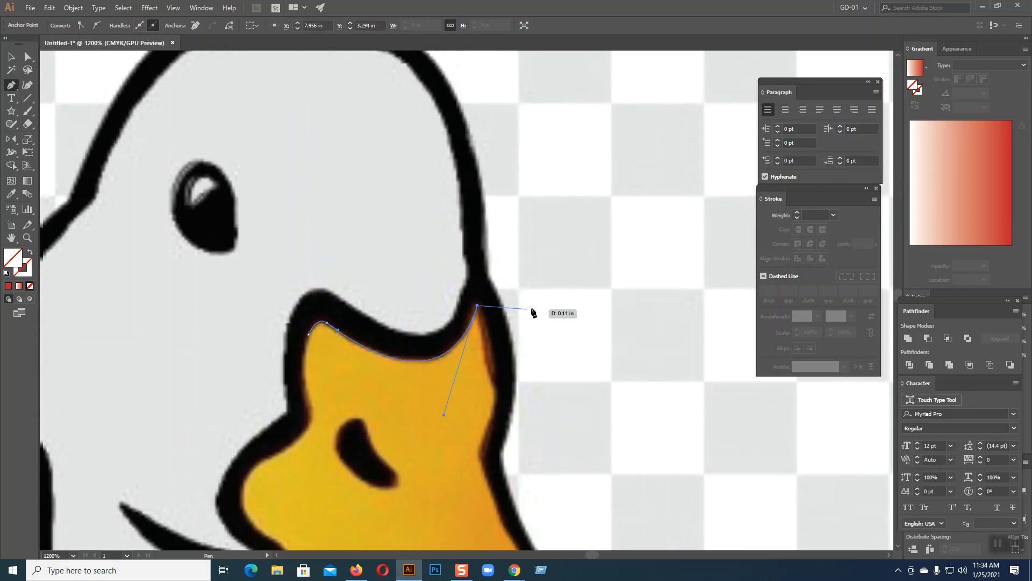
Trace the front edge of the orange beak area from the peak down to and around the beak's tip
scroll(509, 285, "down", 4)
left_click_drag(478, 281, 470, 366)
left_click_drag(523, 387, 387, 102)
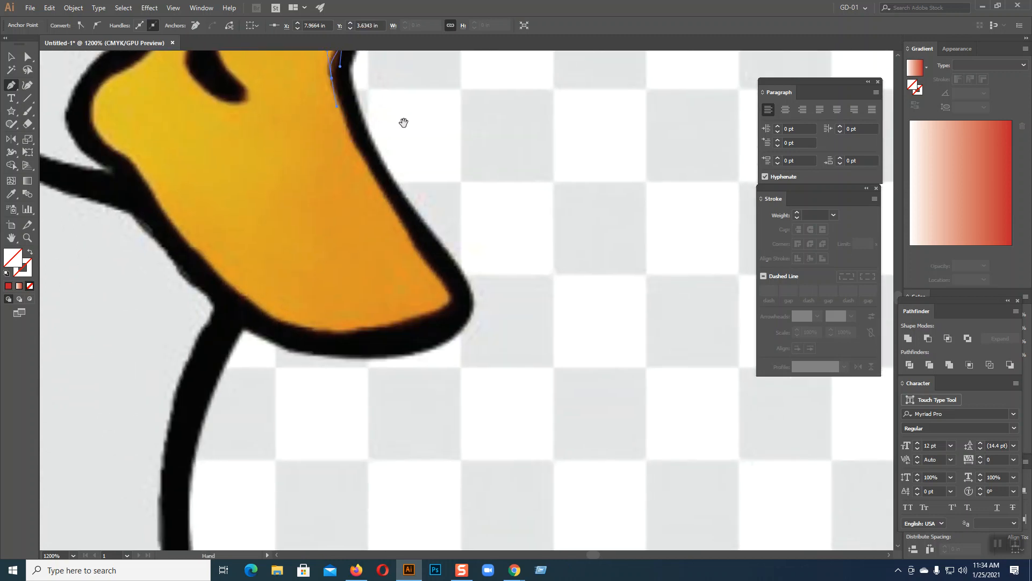
left_click(445, 291, "ctrl")
left_click_drag(499, 378, 530, 406)
left_click(445, 289)
left_click(436, 310)
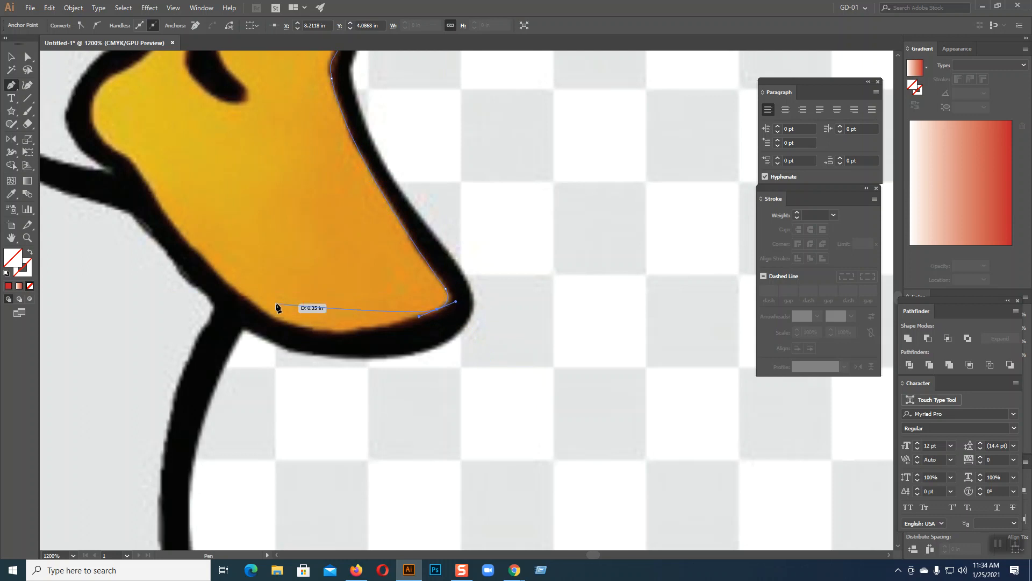
Trace the orange beak area's lower and rear edges back to the starting point and close the path
left_click_drag(225, 280, 108, 141)
key("ctrl+z")
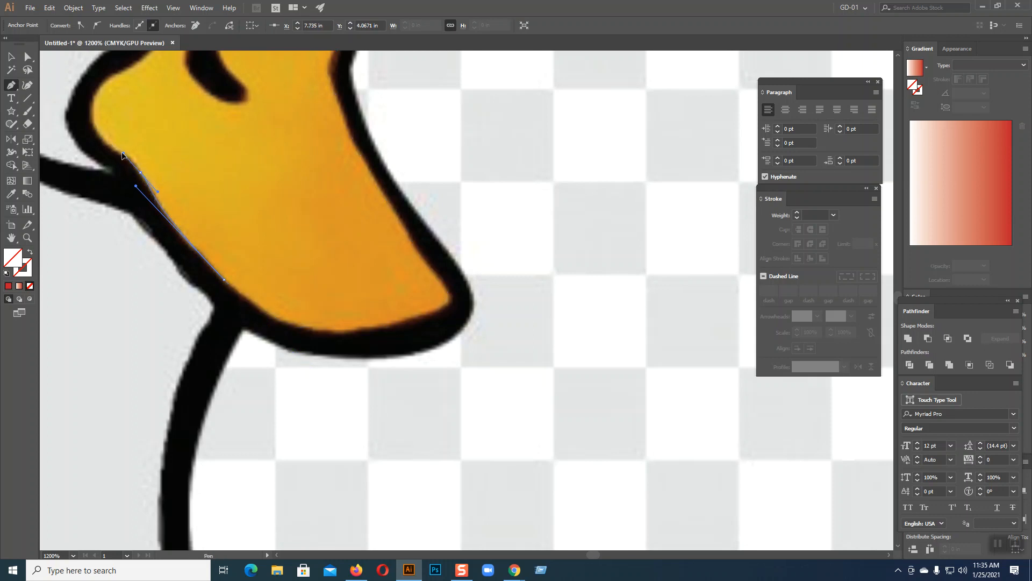
left_click_drag(98, 89, 124, 189)
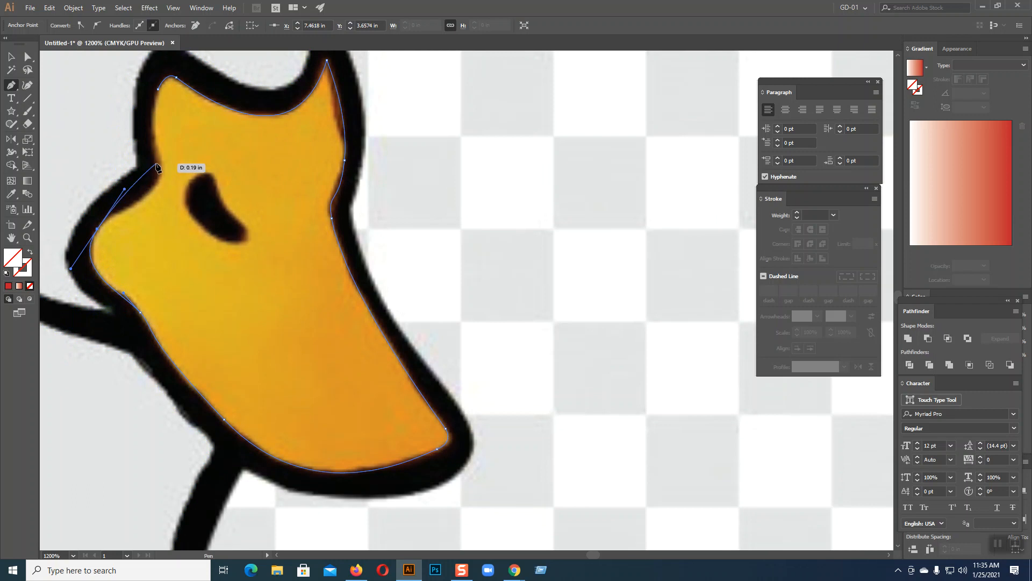
left_click_drag(159, 156, 159, 78)
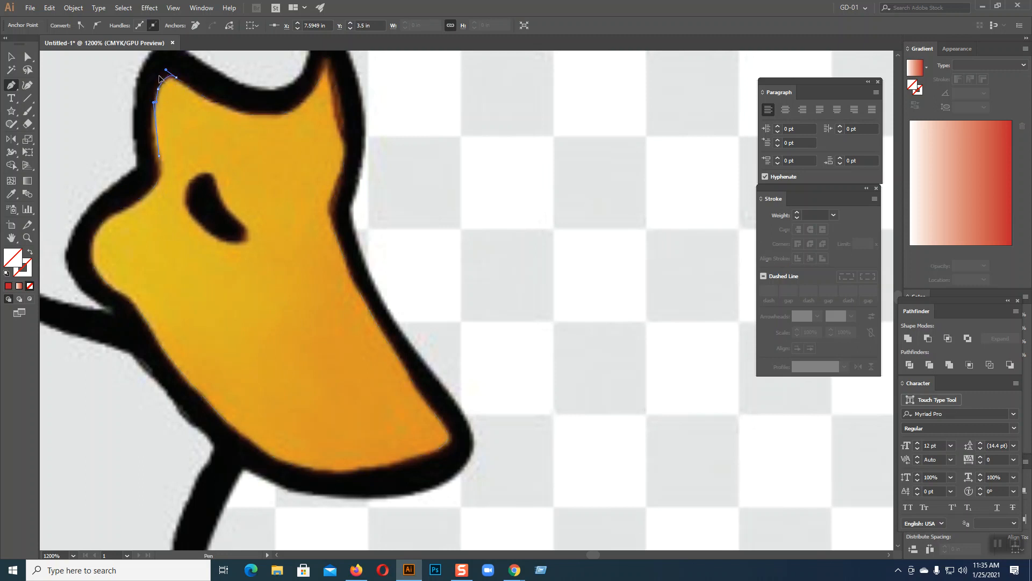
left_click_drag(163, 78, 164, 78)
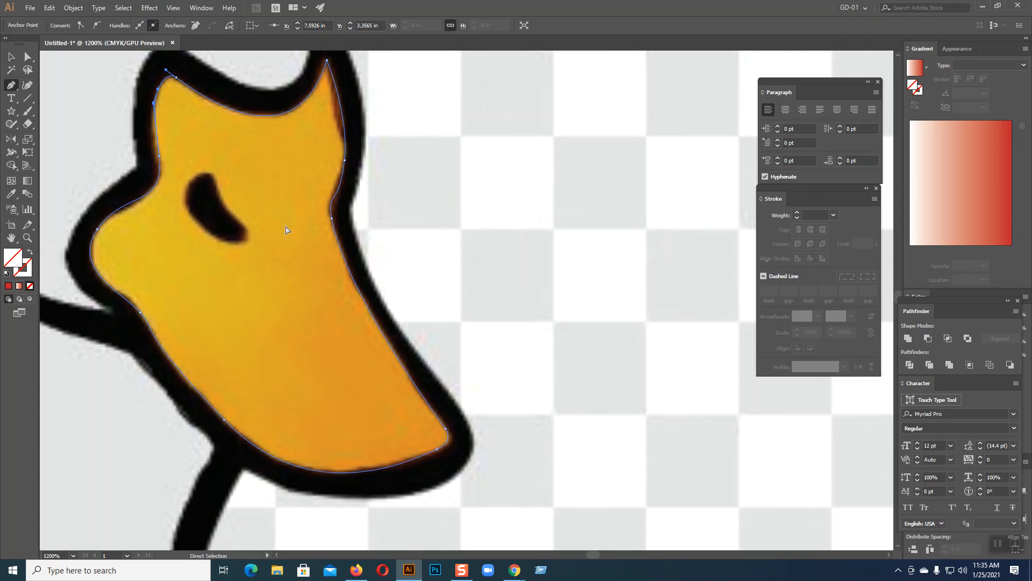
Examine the traced beak shape and the surrounding head and neck lines
key("ctrl+minus")
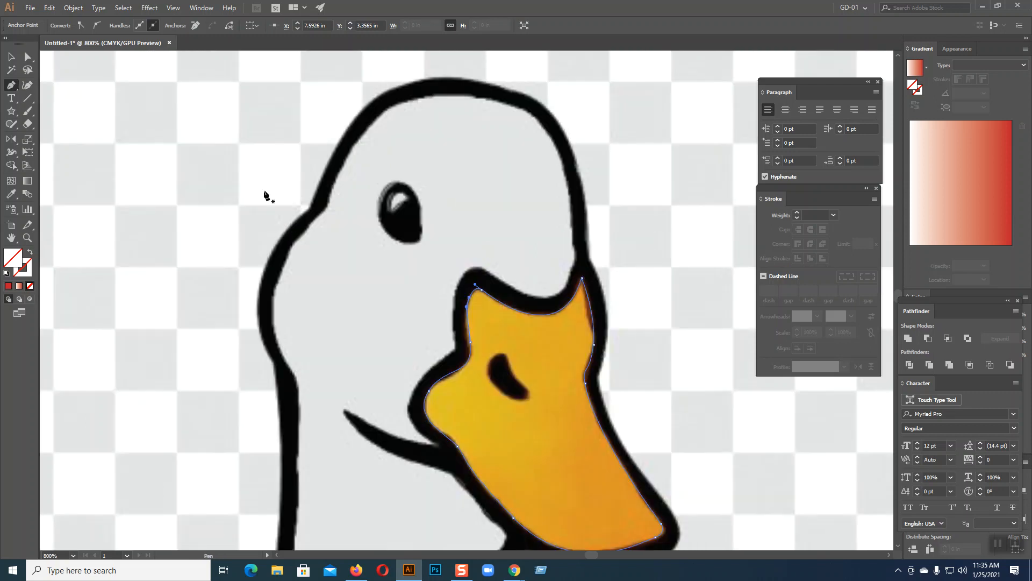
scroll(263, 194, "down", 6)
scroll(415, 235, "right", 2)
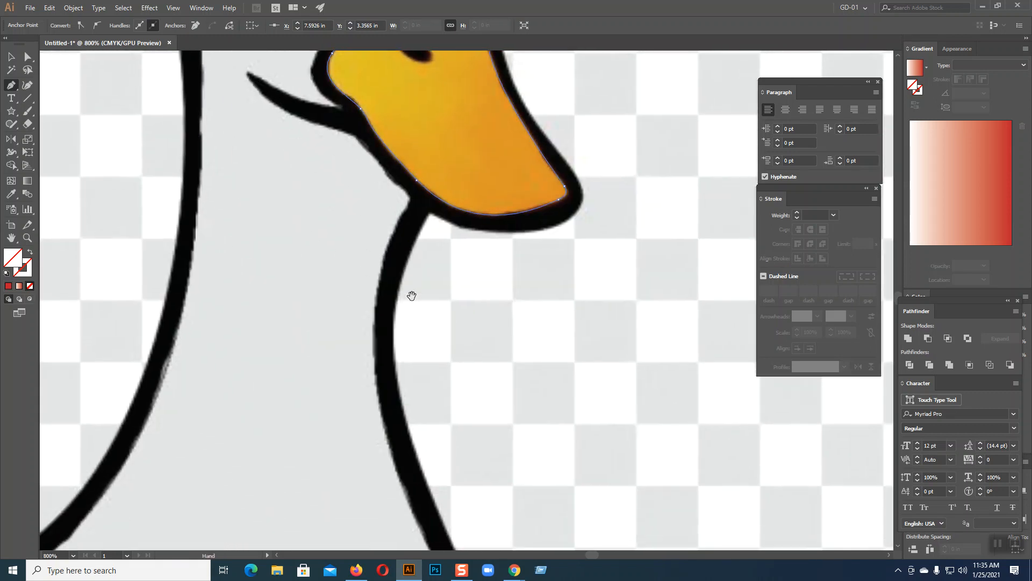
scroll(412, 296, "down", 15)
scroll(404, 261, "up", 15)
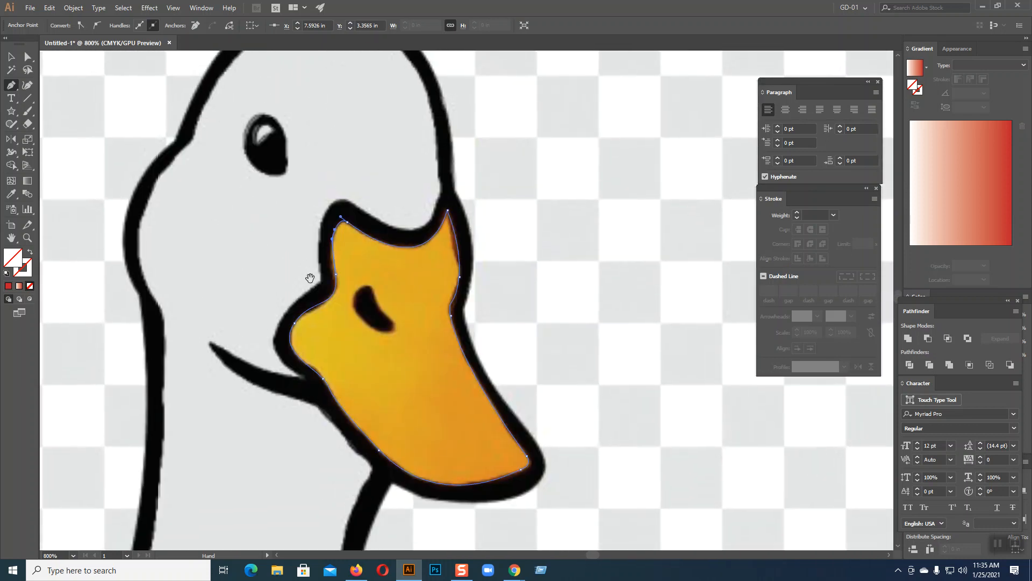
scroll(308, 279, "up", 1)
key("ctrl+plus")
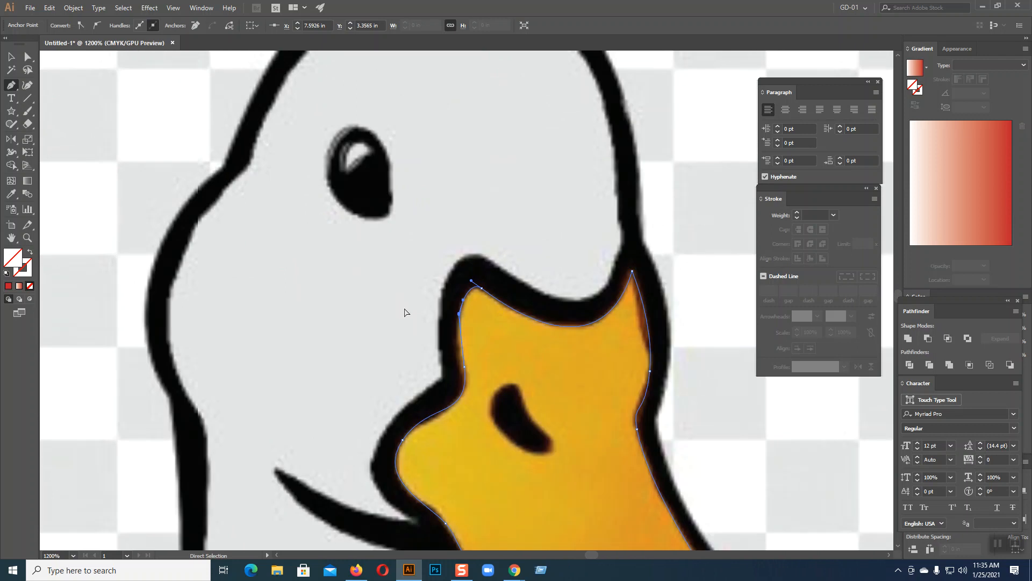
left_click_drag(474, 319, 269, 217)
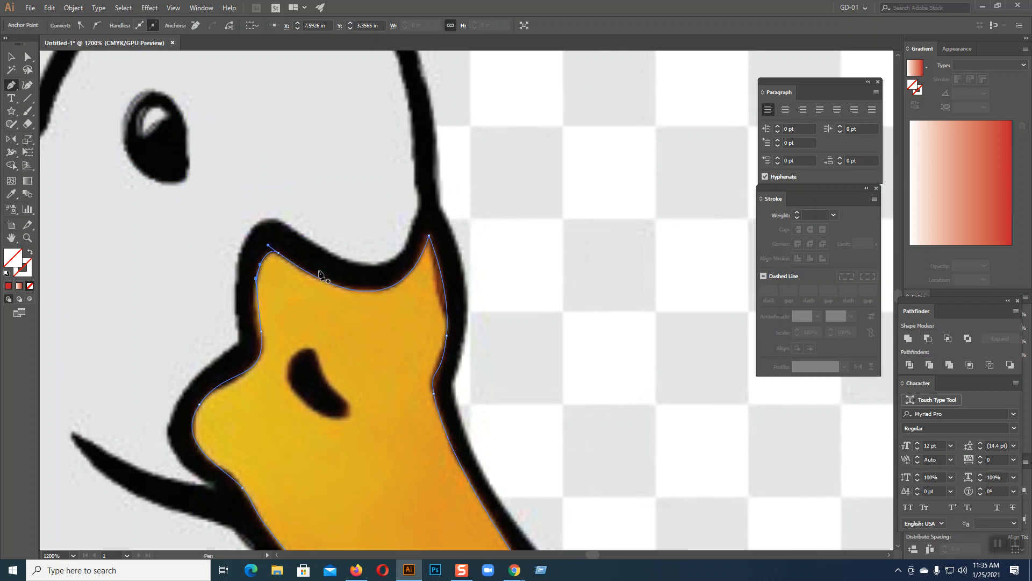
Trace the black nostril mark on the beak as a closed curved path
scroll(330, 414, "down", 3)
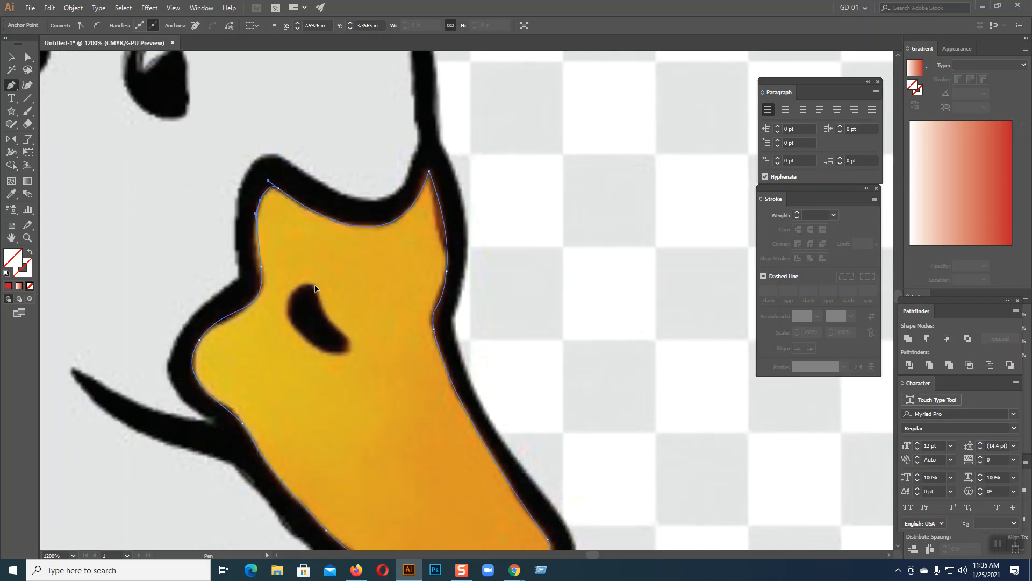
left_click_drag(315, 286, 294, 295)
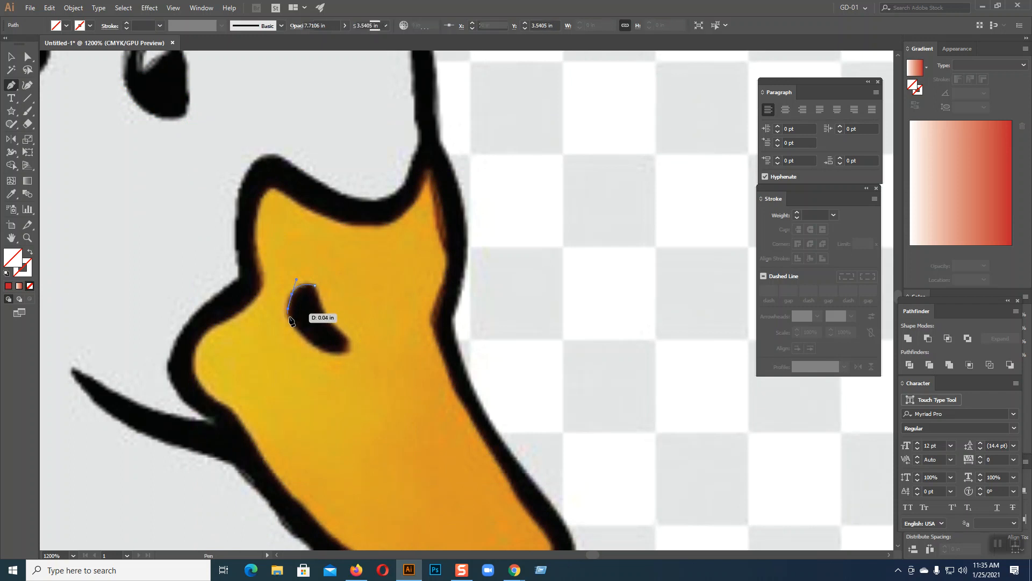
mouse_move(348, 352)
left_mouse_down()
mouse_move(398, 347)
mouse_move(345, 352)
mouse_move(345, 332)
left_mouse_up()
left_click_drag(314, 285, 309, 245)
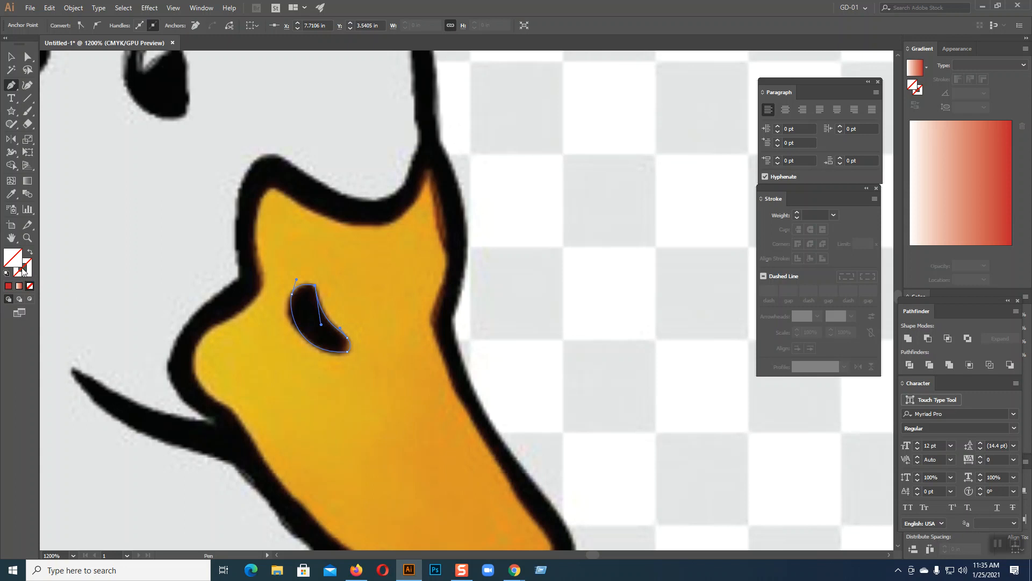
left_click(11, 57)
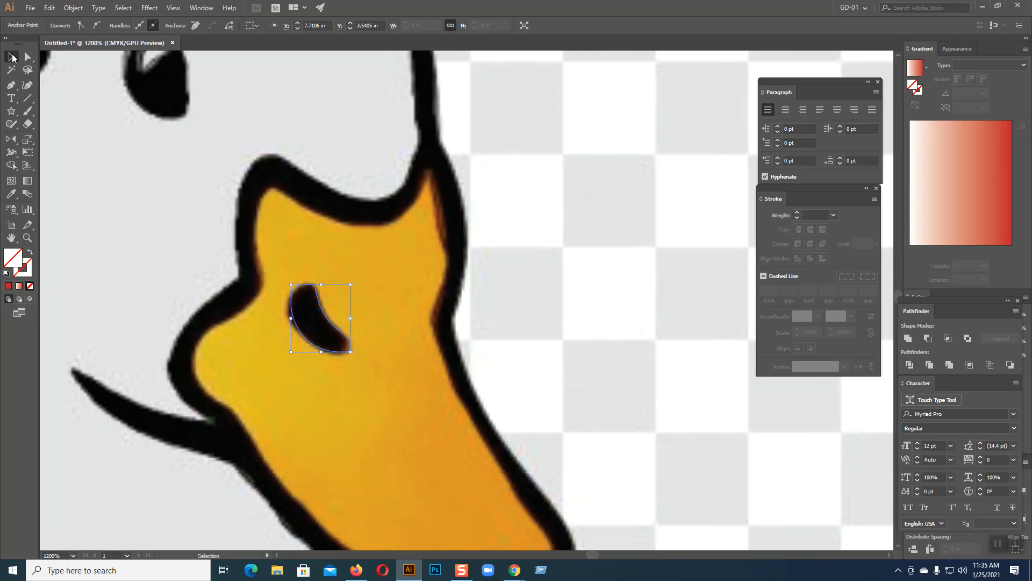
Start a Pen path at the belly crease's pointed end and trace its upper edge to and around the opposite rounded tip
scroll(362, 256, "down", 10)
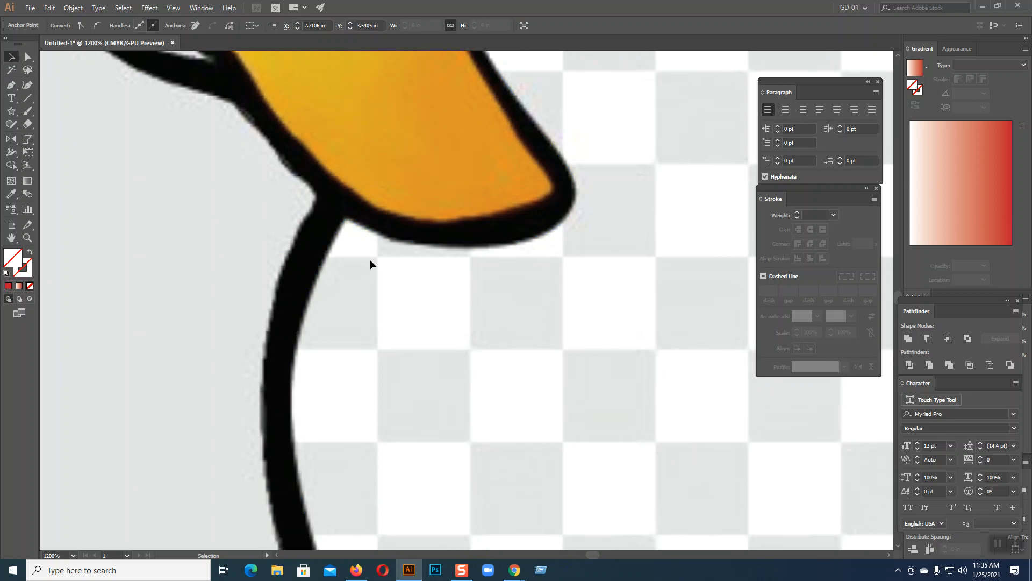
left_click_drag(297, 418, 380, 11)
left_click_drag(272, 376, 403, 18)
left_click_drag(481, 371, 495, 120)
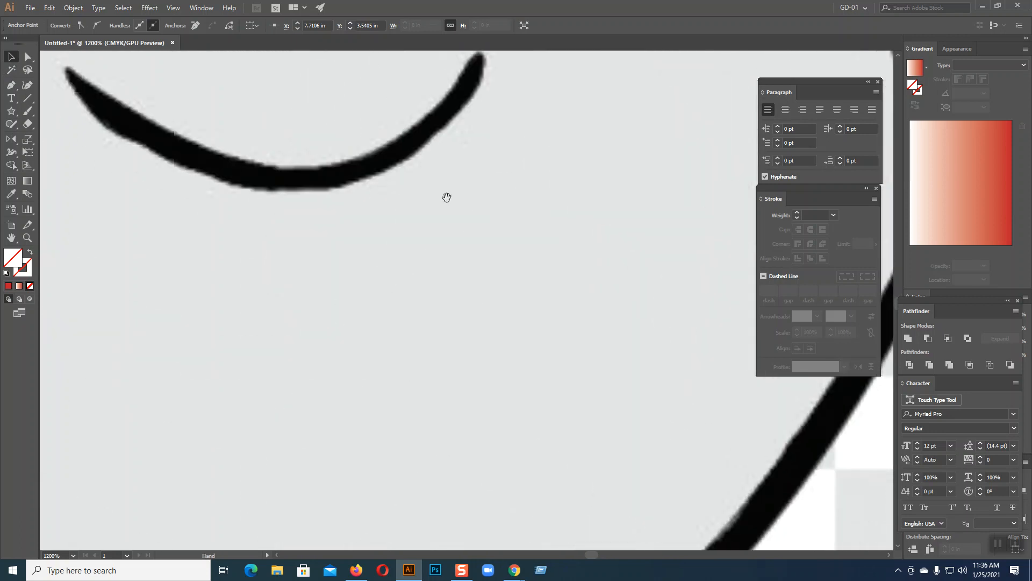
left_click_drag(453, 216, 608, 358)
left_click_drag(425, 314, 400, 329)
left_click(8, 86)
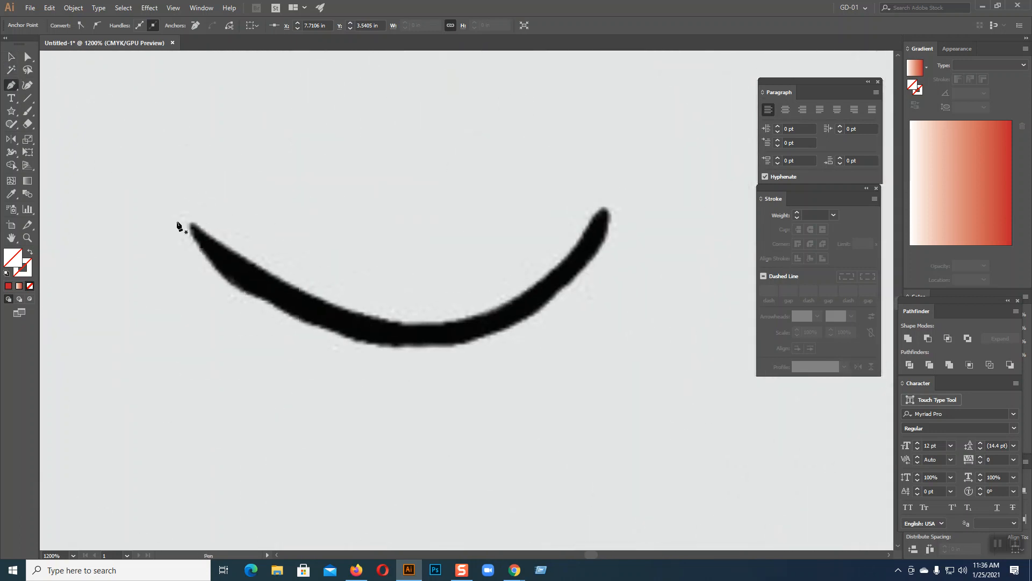
left_click(195, 223)
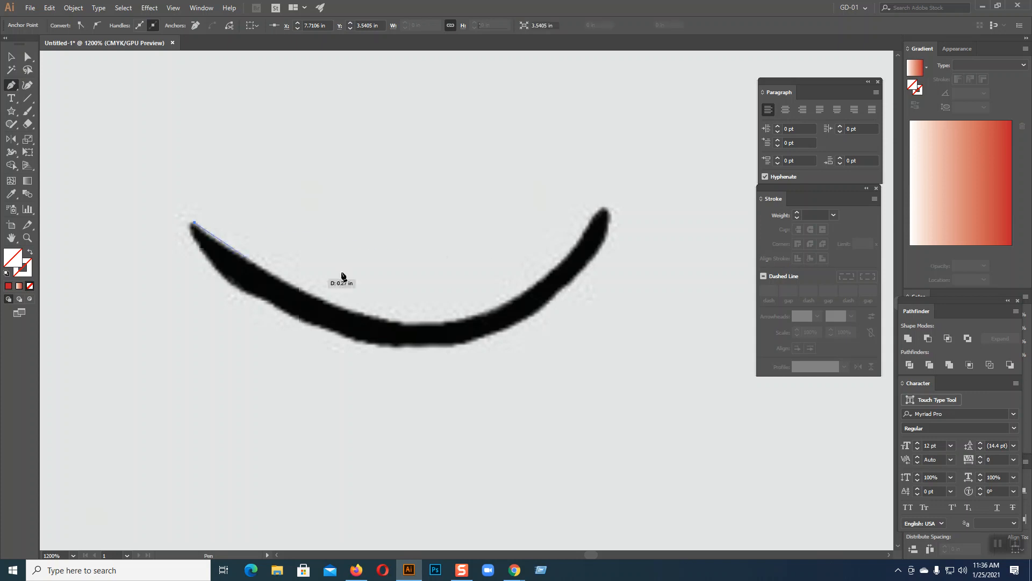
left_click_drag(599, 212, 740, 81)
left_click(723, 86, "ctrl")
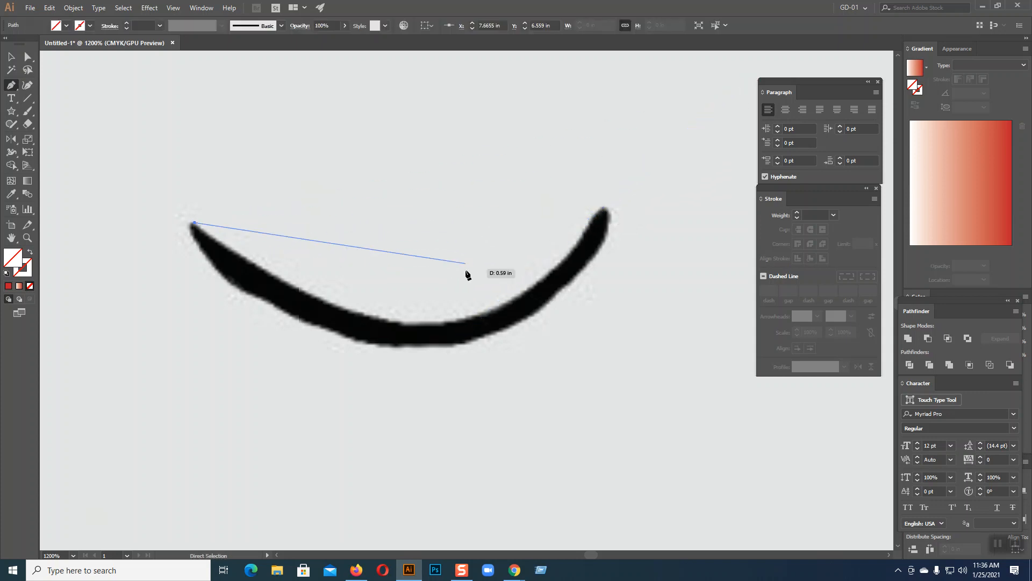
left_click_drag(415, 324, 514, 317)
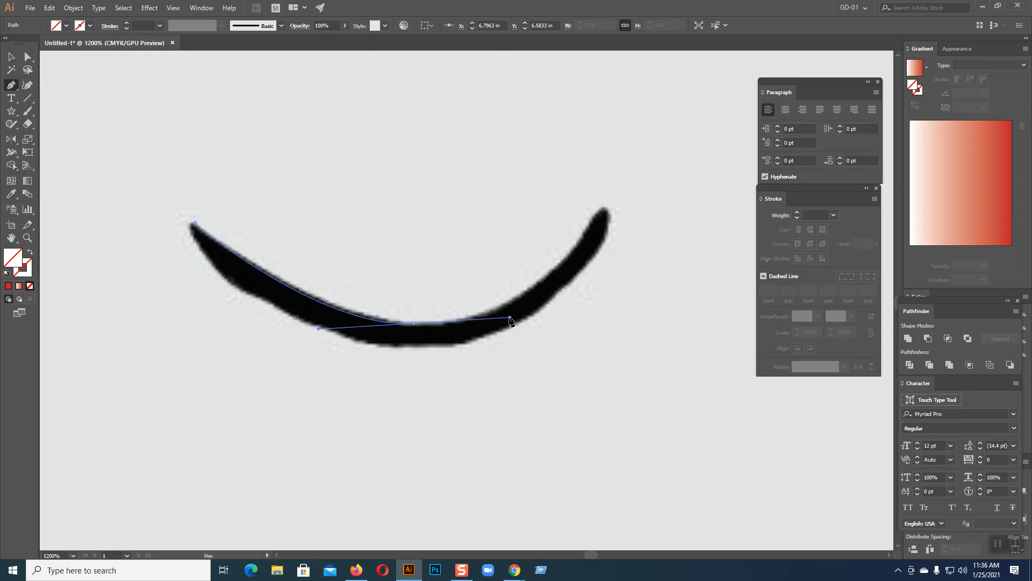
left_click_drag(595, 214, 632, 146)
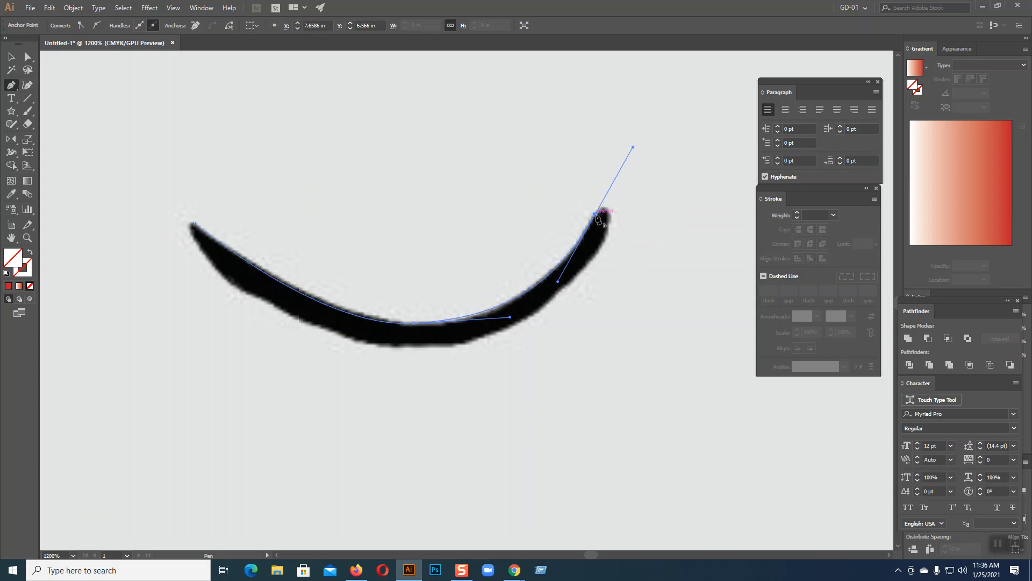
left_click_drag(610, 220, 611, 219)
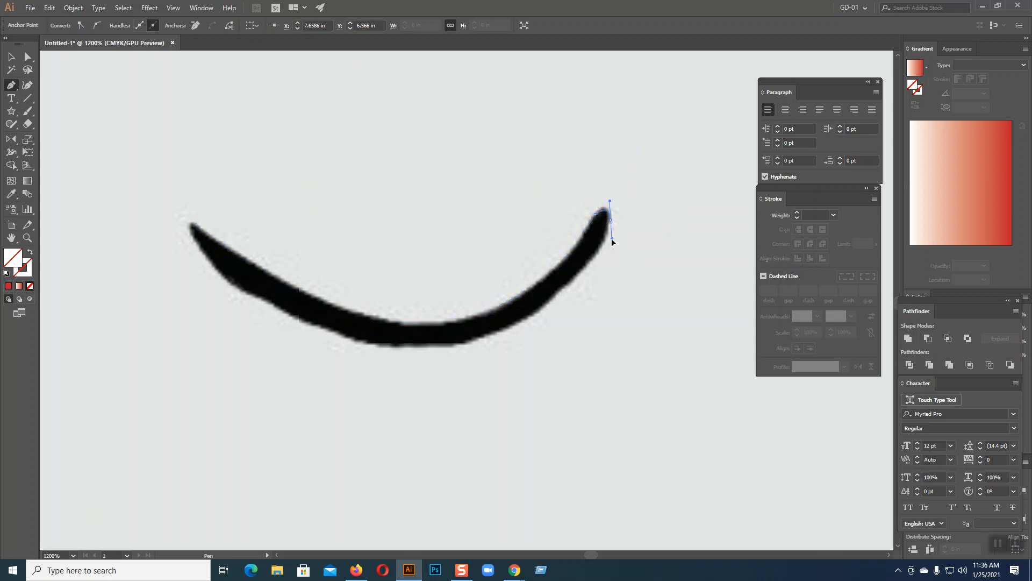
Trace the belly crease's lower edge back to the pointed end and close the path with a curve fitted to the line
left_click_drag(413, 347, 283, 342)
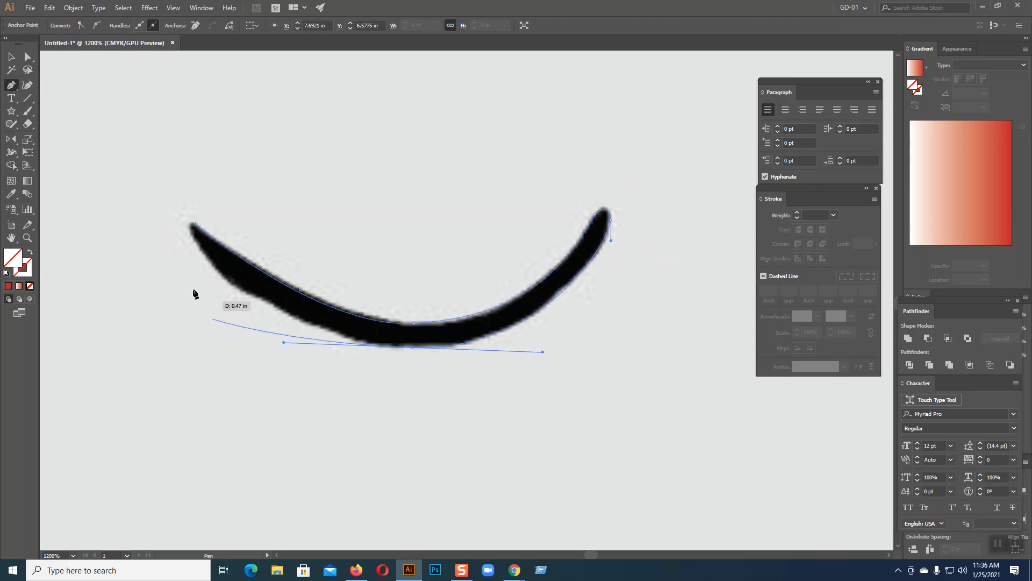
mouse_move(191, 227)
left_mouse_down()
mouse_move(177, 187)
mouse_move(195, 224)
left_mouse_up()
key("ctrl+z")
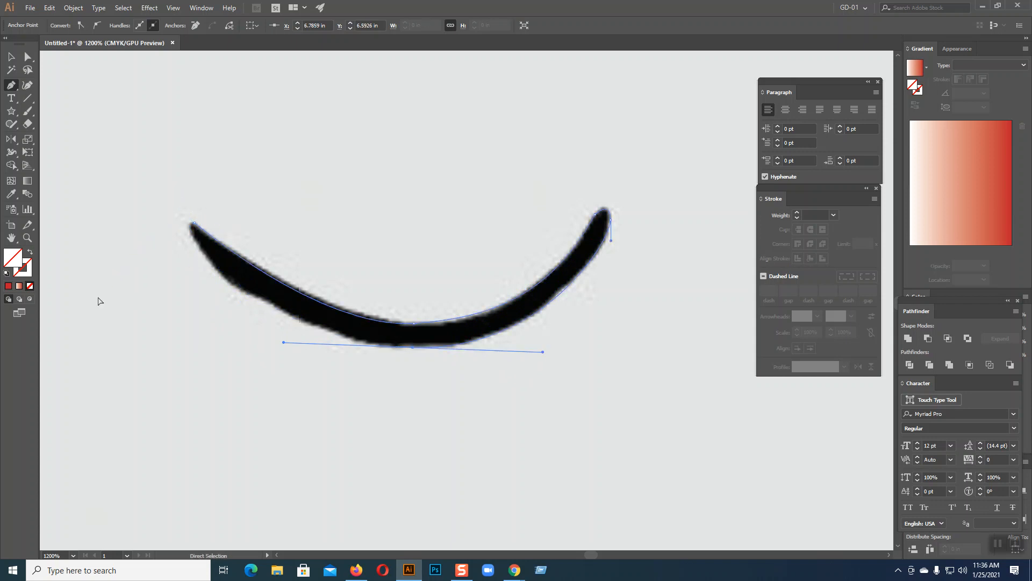
left_click_drag(195, 224, 225, 209)
scroll(469, 376, "down", 1)
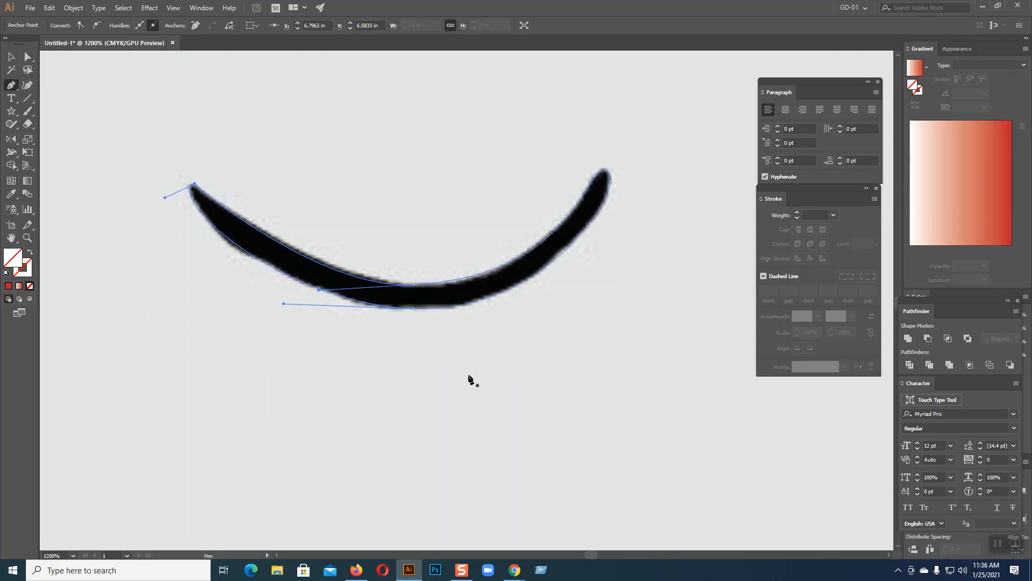
Start tracing the darker orange foot at its ankle, following the upper edge to the inner toe tip and back to the first web corner
key("ctrl+minus")
key("ctrl+minus")
key("ctrl+minus")
scroll(471, 379, "down", 5)
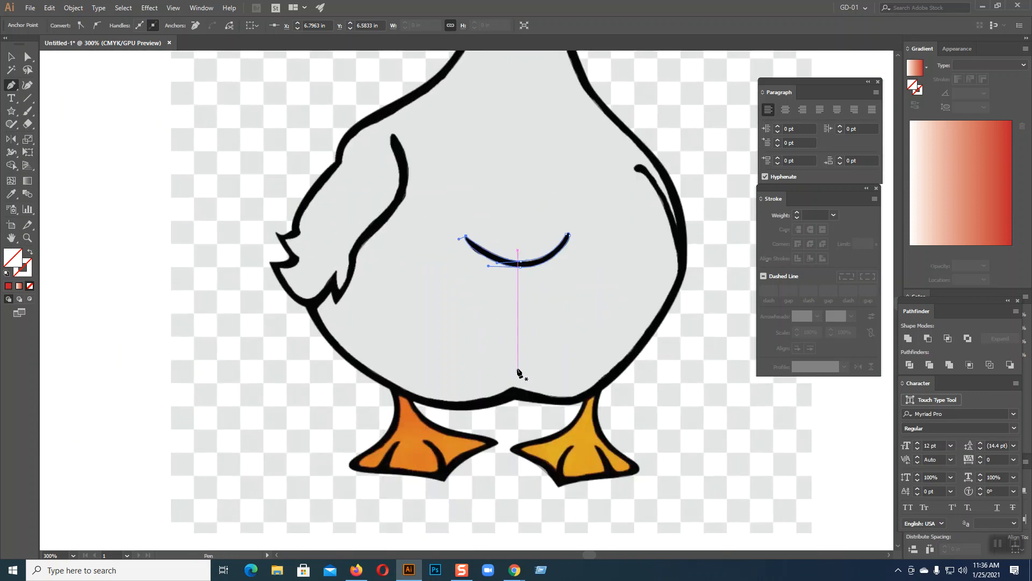
key("ctrl+plus")
key("ctrl+plus")
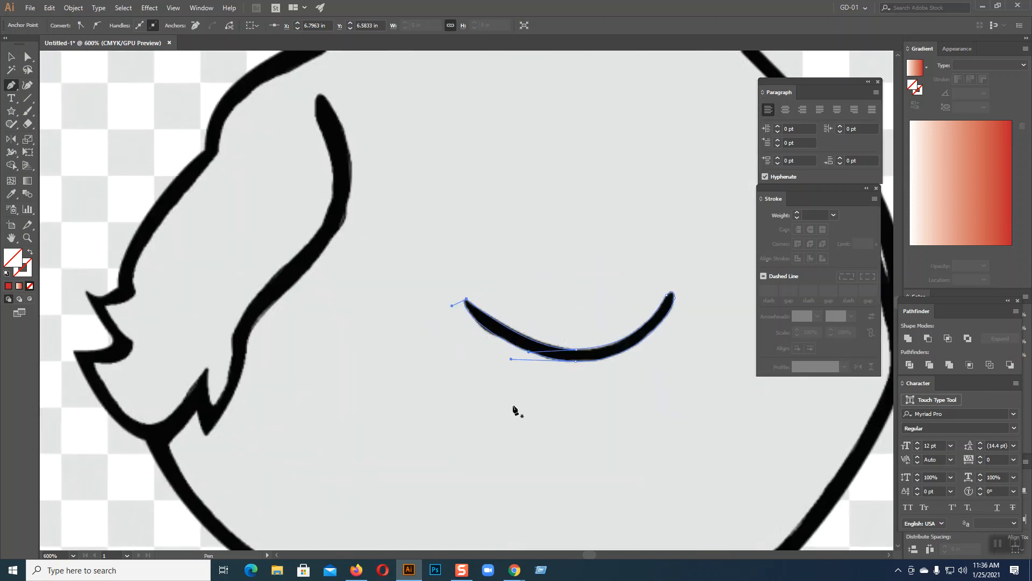
scroll(499, 353, "down", 10)
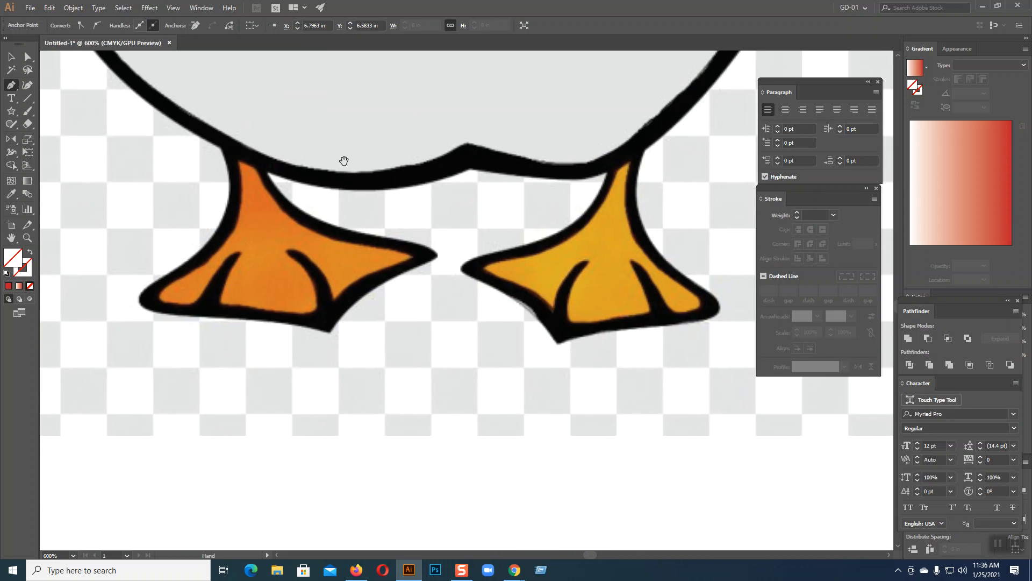
left_click_drag(238, 160, 461, 252)
left_click_drag(369, 276, 340, 293)
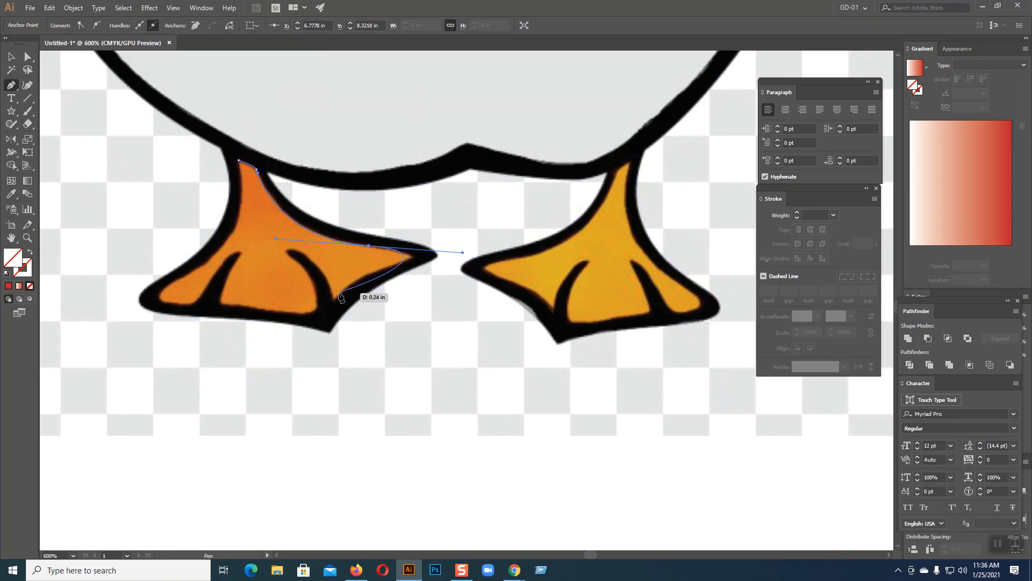
left_click_drag(375, 251, 317, 326)
left_click(335, 298)
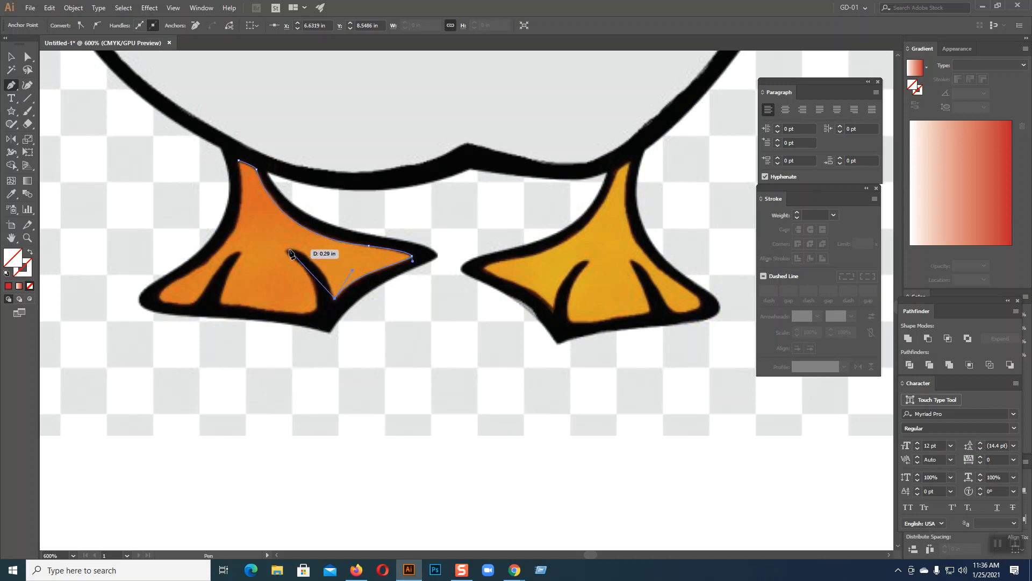
Trace around the first black toe line, along the middle web section's base and up to the second toe line's peak
left_click_drag(294, 250, 267, 243)
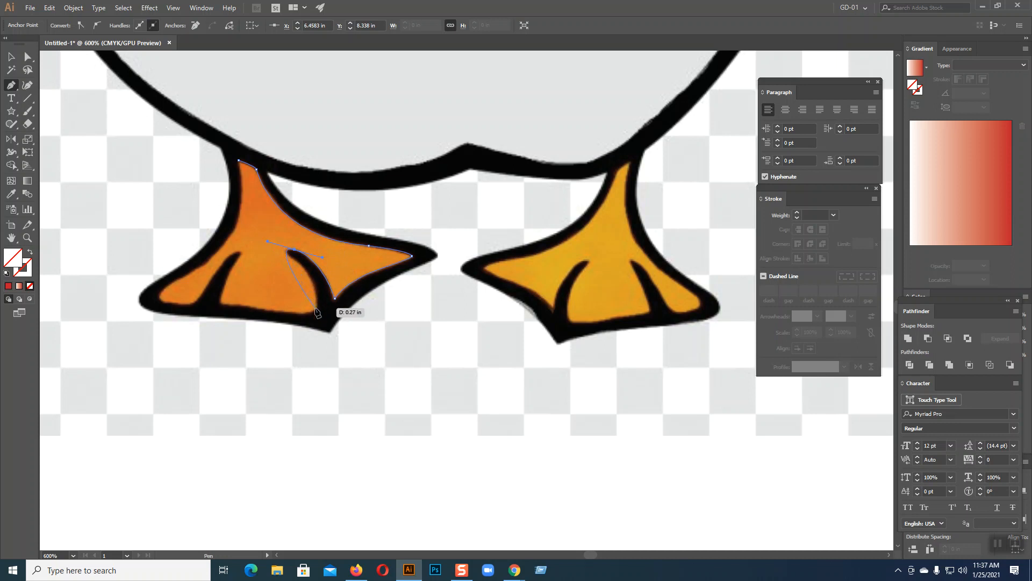
left_click_drag(316, 306, 310, 343)
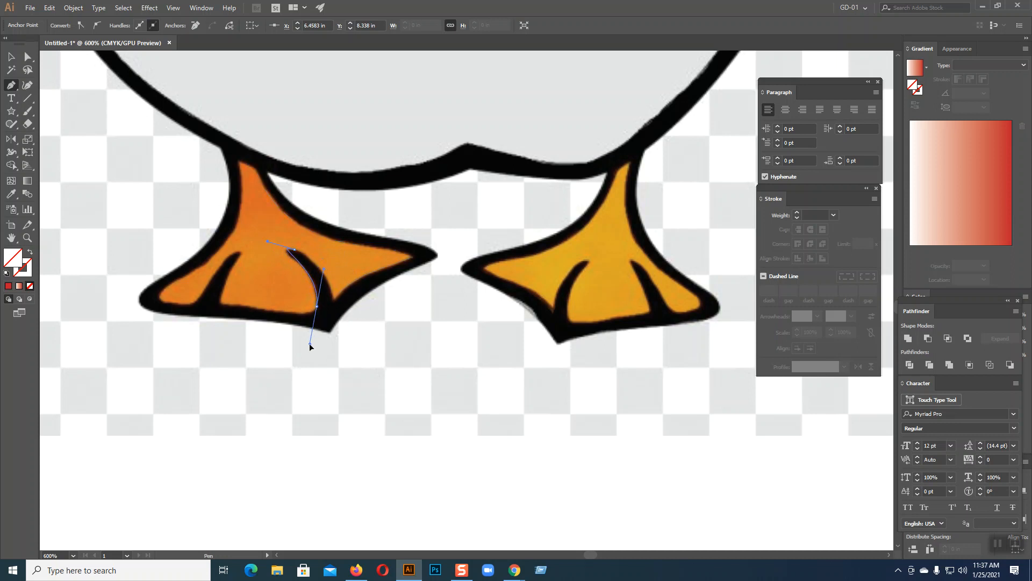
left_click(317, 307)
left_click_drag(292, 312, 245, 257)
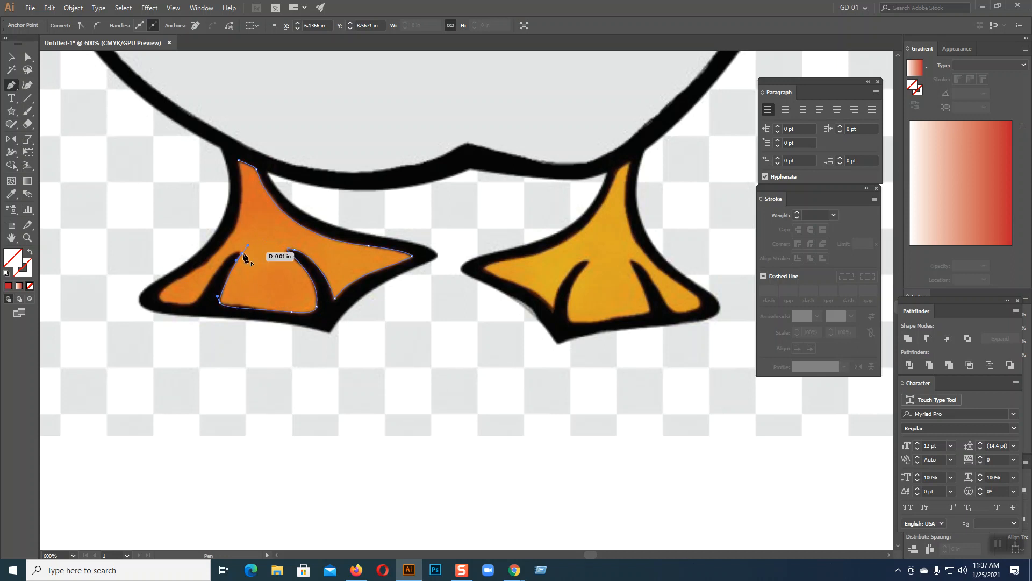
Trace down the second toe line, around the outer toe and up the leg's outer edge, closing the orange foot path
left_click_drag(195, 302, 189, 312)
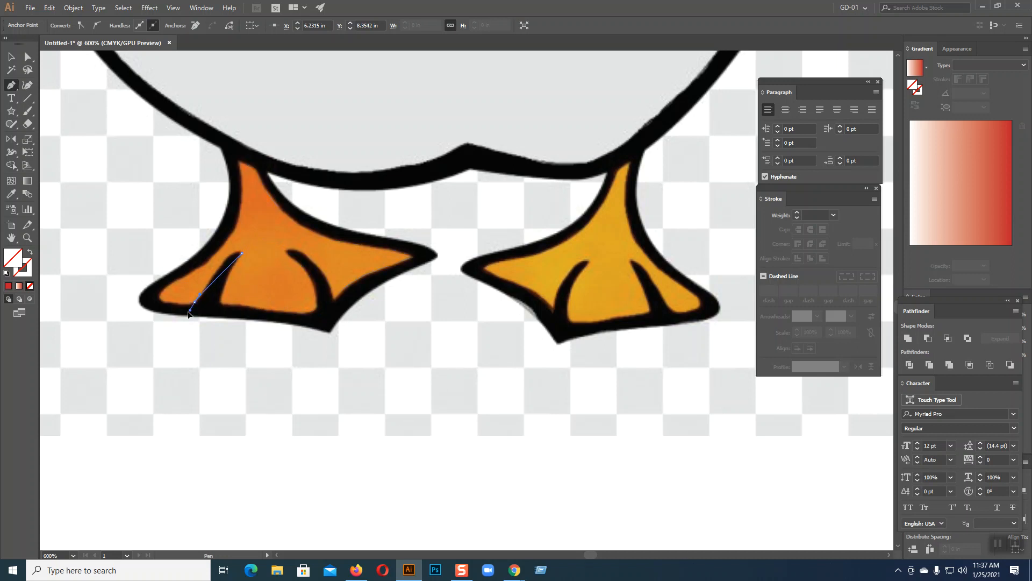
left_click_drag(154, 372, 155, 366)
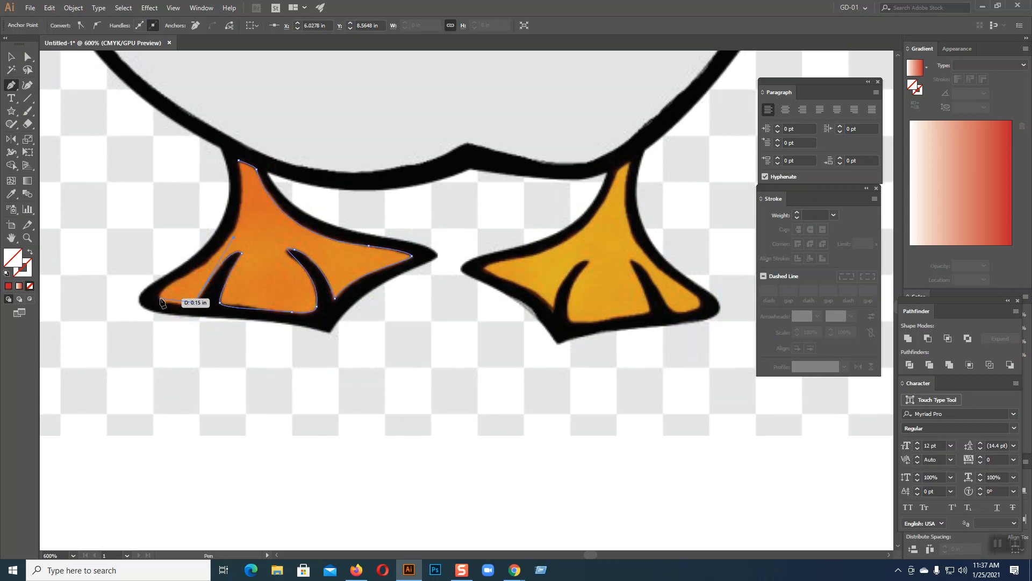
left_click_drag(159, 296, 160, 306)
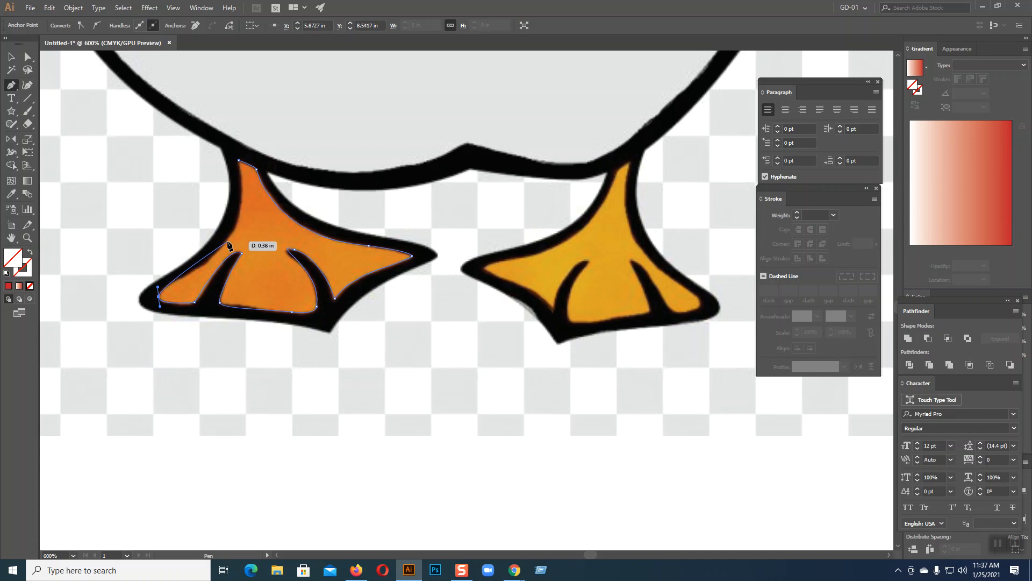
left_click_drag(232, 232, 244, 197)
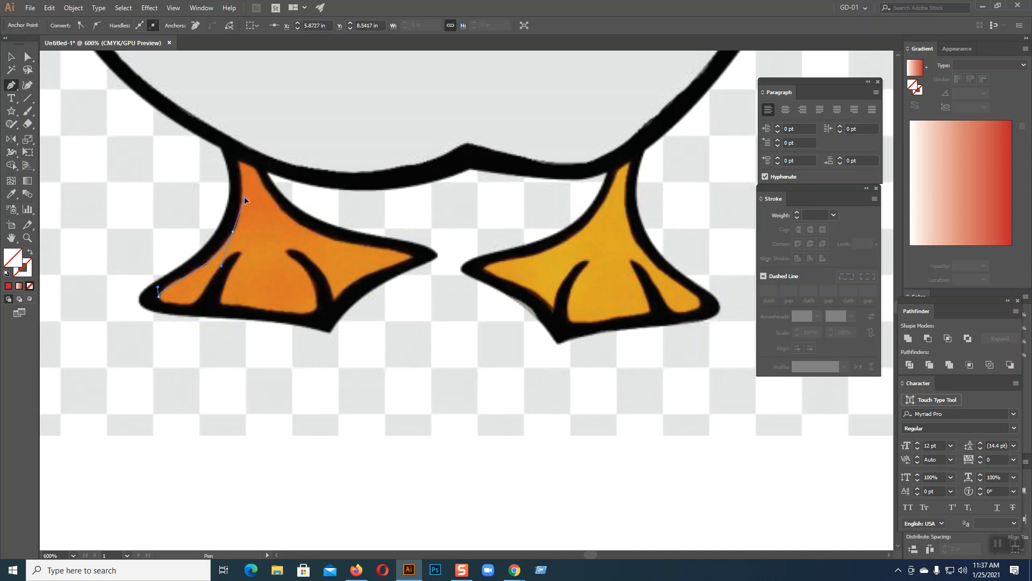
left_click(238, 160)
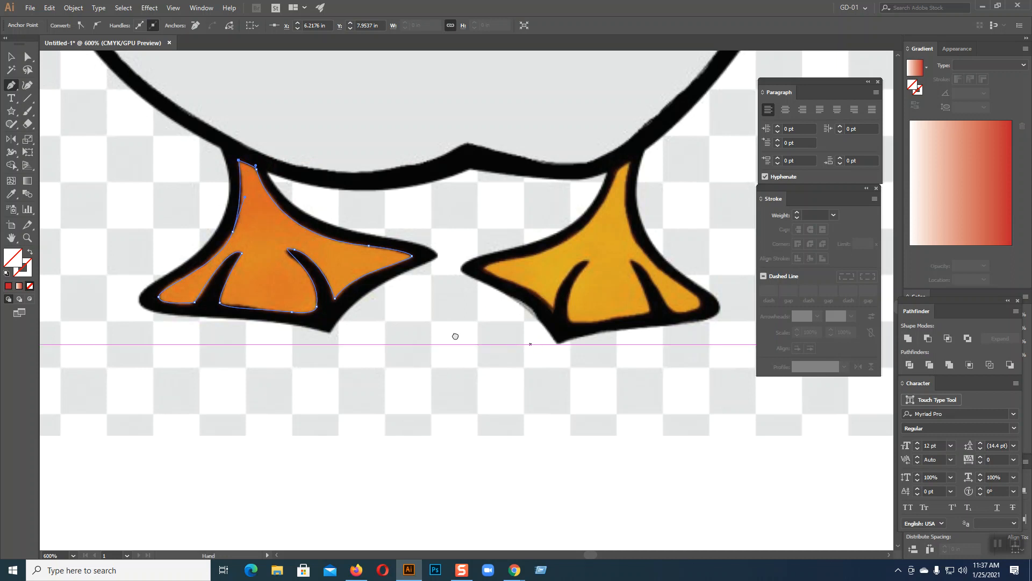
Fill the traced orange foot shape with solid red and deselect it
scroll(453, 334, "right", 3)
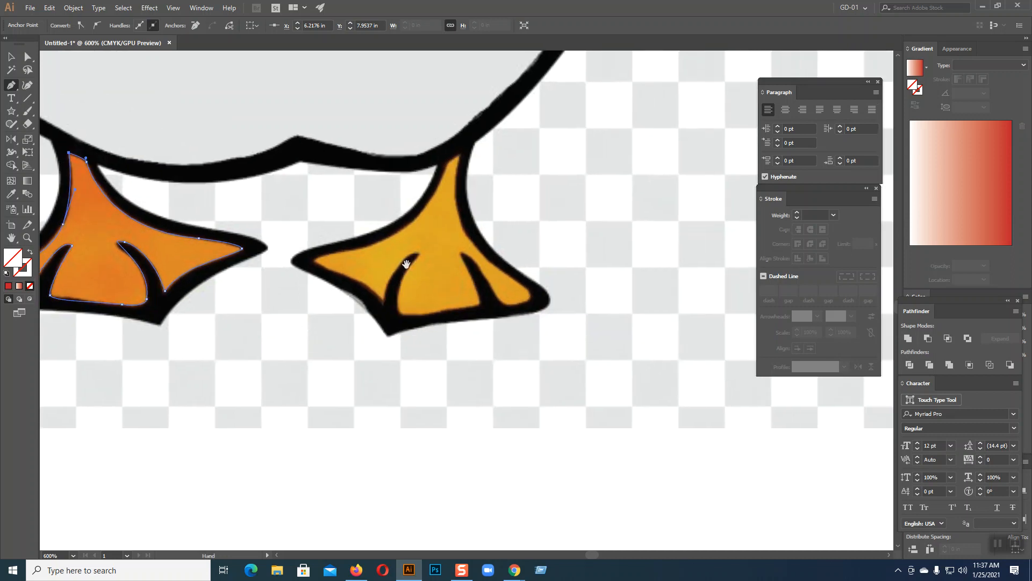
left_click(8, 286)
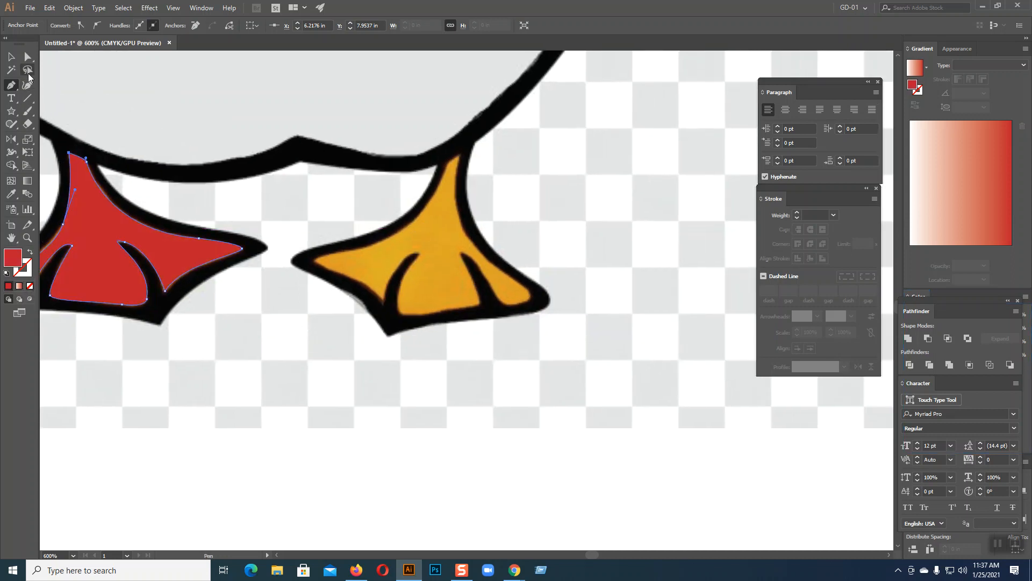
left_click(11, 60)
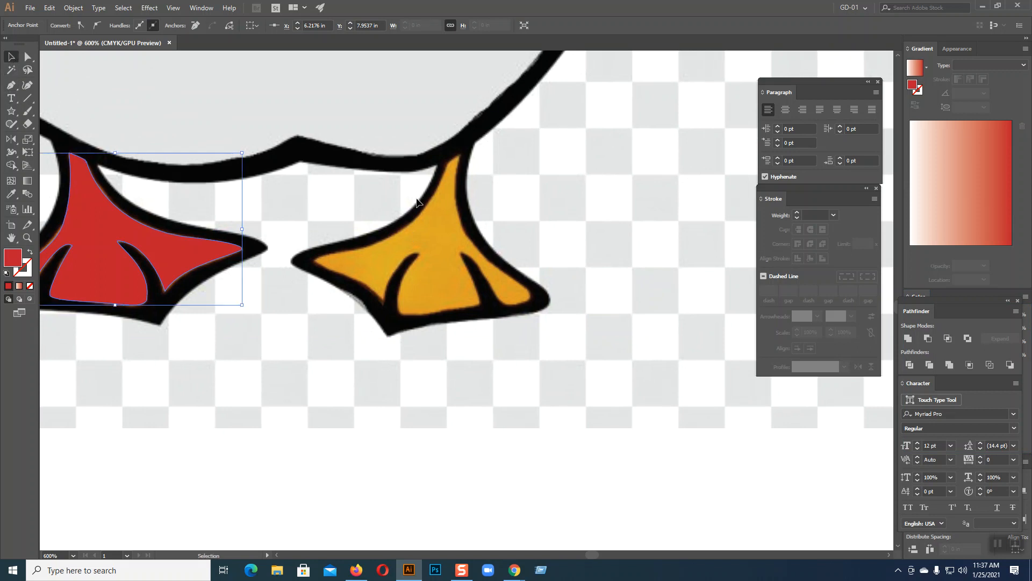
left_click(429, 212)
left_click(217, 280)
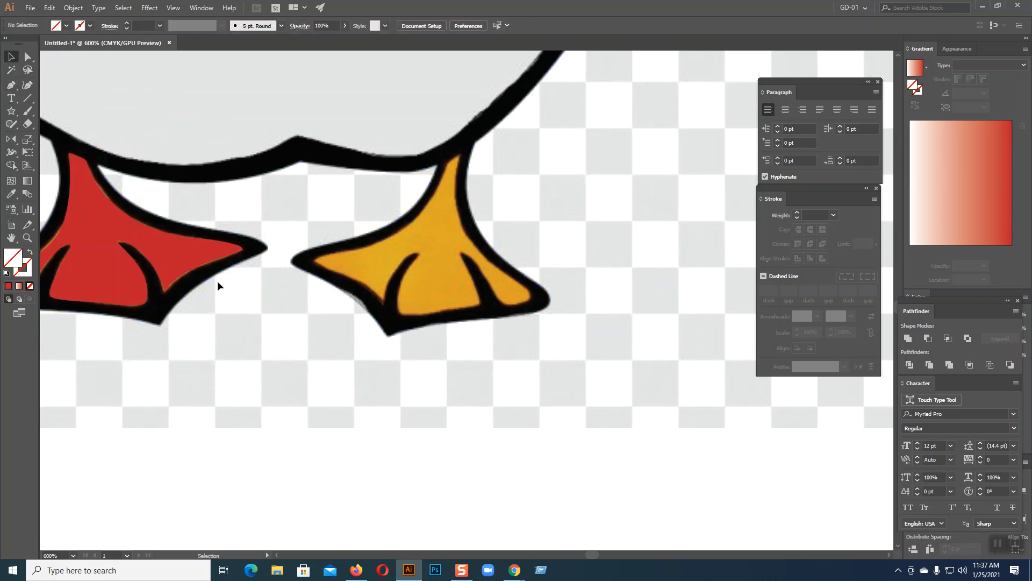
Swap the foot shape's red fill with its empty stroke and set the stroke to none
left_click(80, 258)
left_click(30, 252)
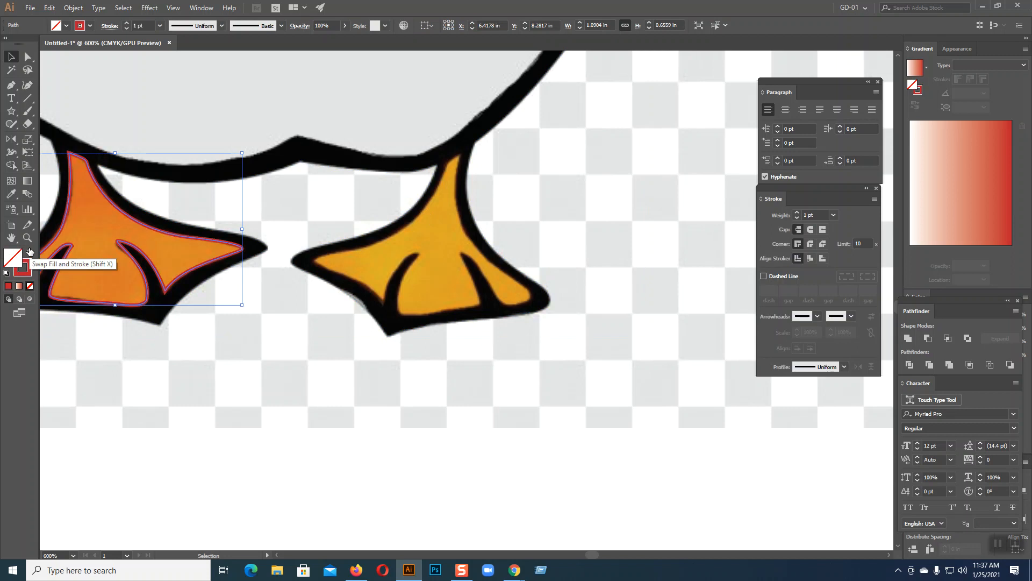
left_click(15, 265)
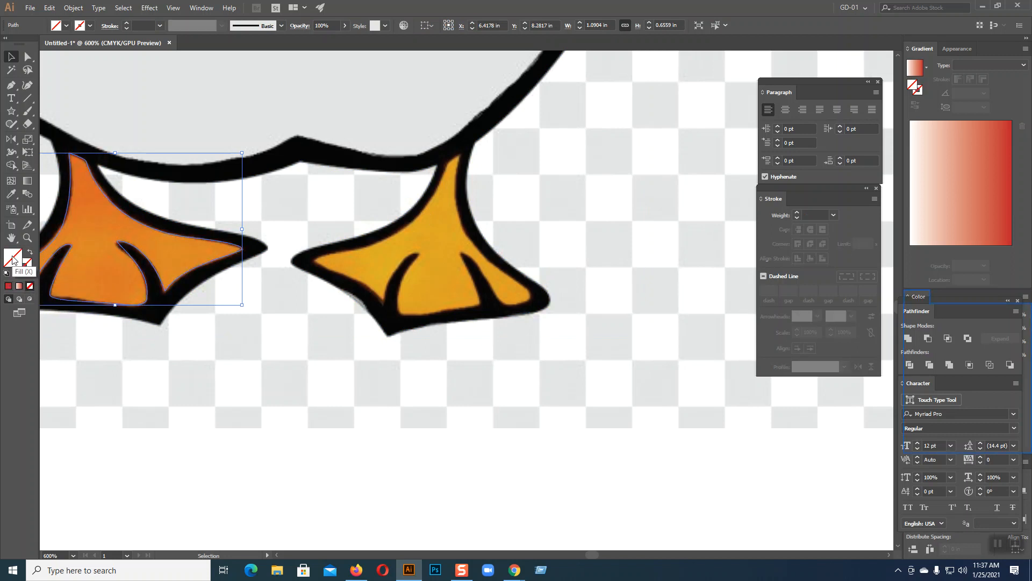
Start a Pen path at the top of the yellow leg, curve it down the outer edge to the toe, and remove its fill
left_click(448, 218)
left_click(14, 88)
left_click(13, 286)
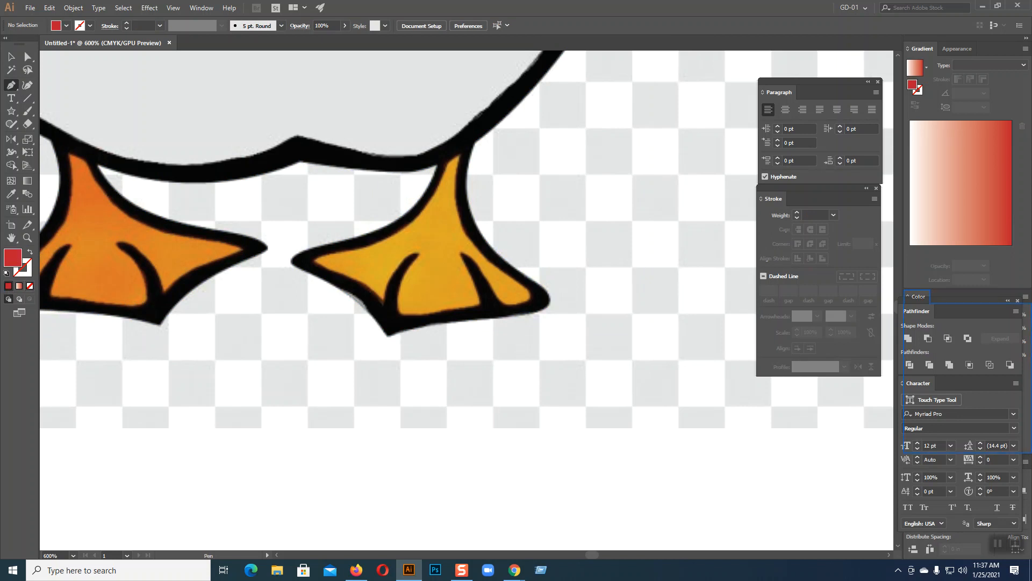
left_click(460, 156)
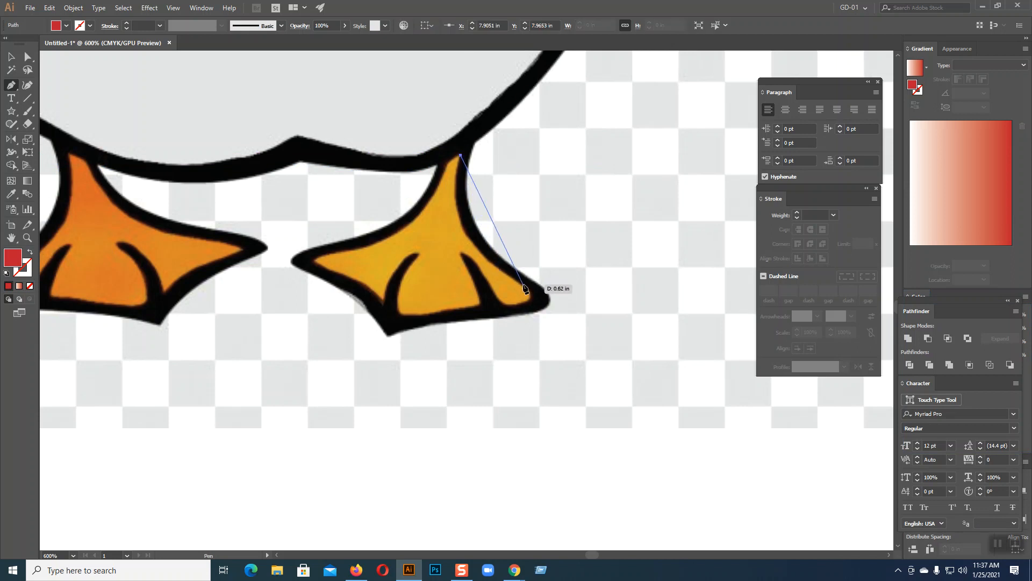
left_click_drag(523, 286, 618, 341)
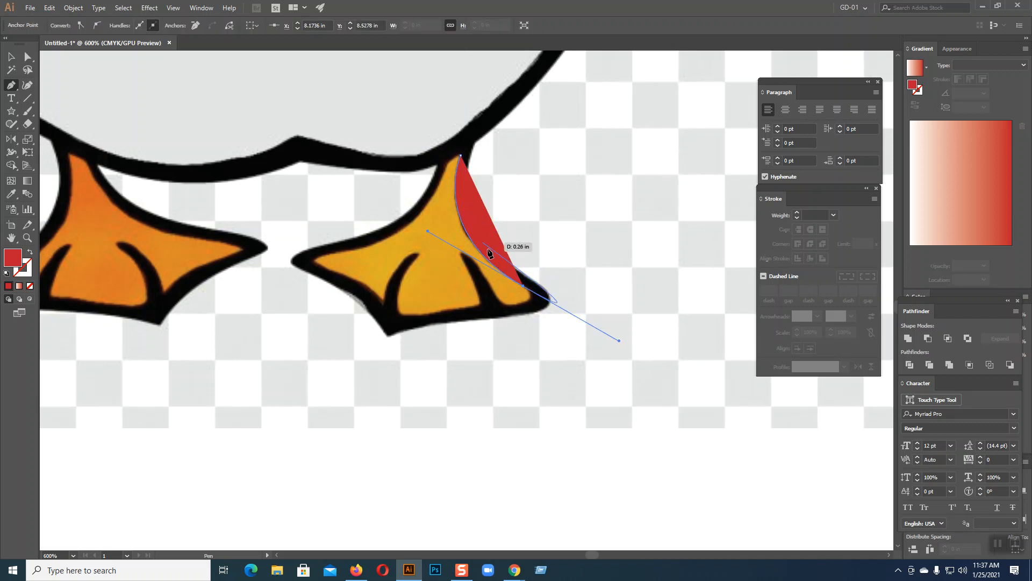
left_click(30, 285)
Remove the last anchor's outgoing handle, then trace around the outer toe tip and up to the first black toe line's peak
key("ctrl+equal")
key("ctrl+equal")
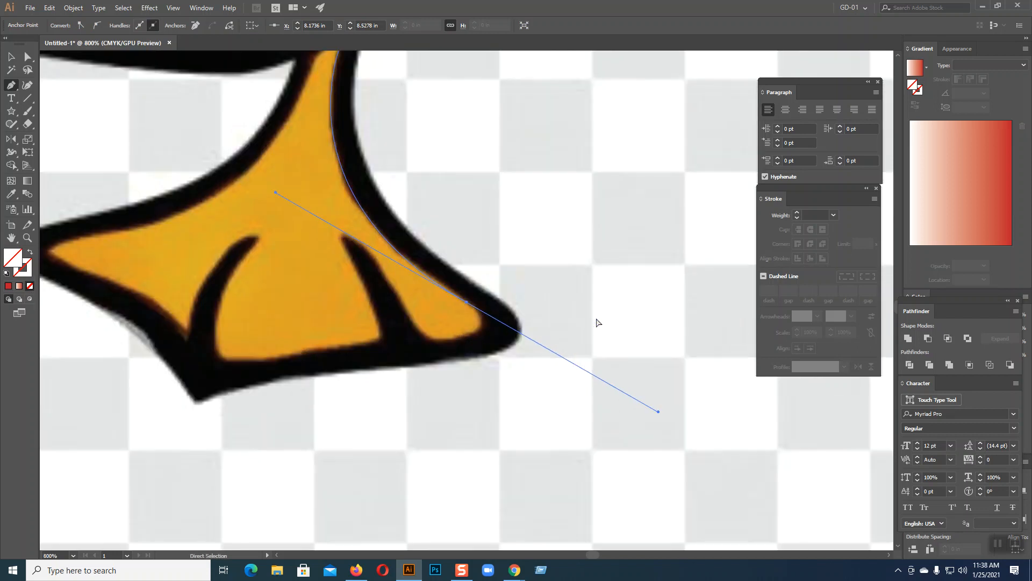
left_click(466, 304)
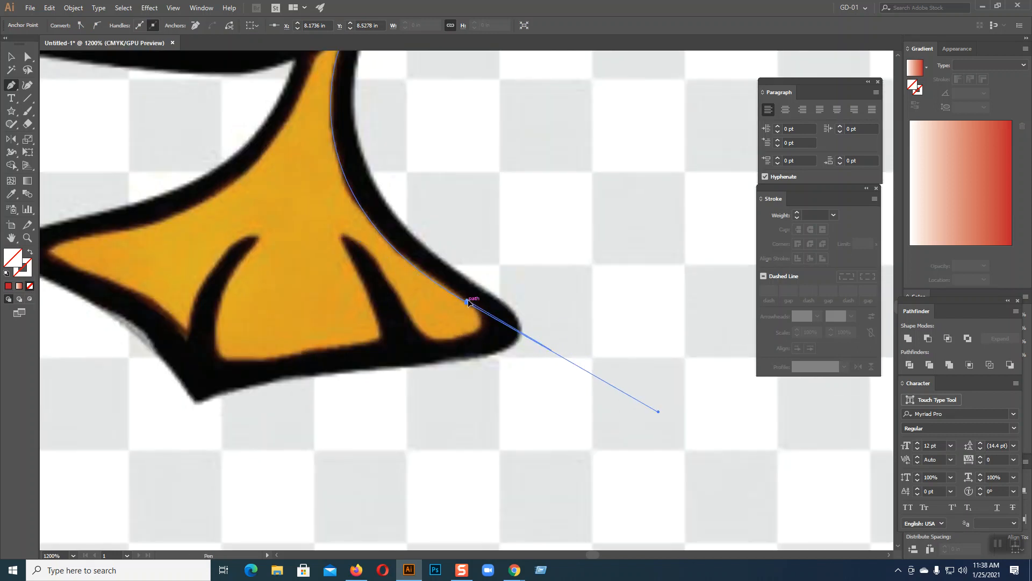
key("ctrl+z")
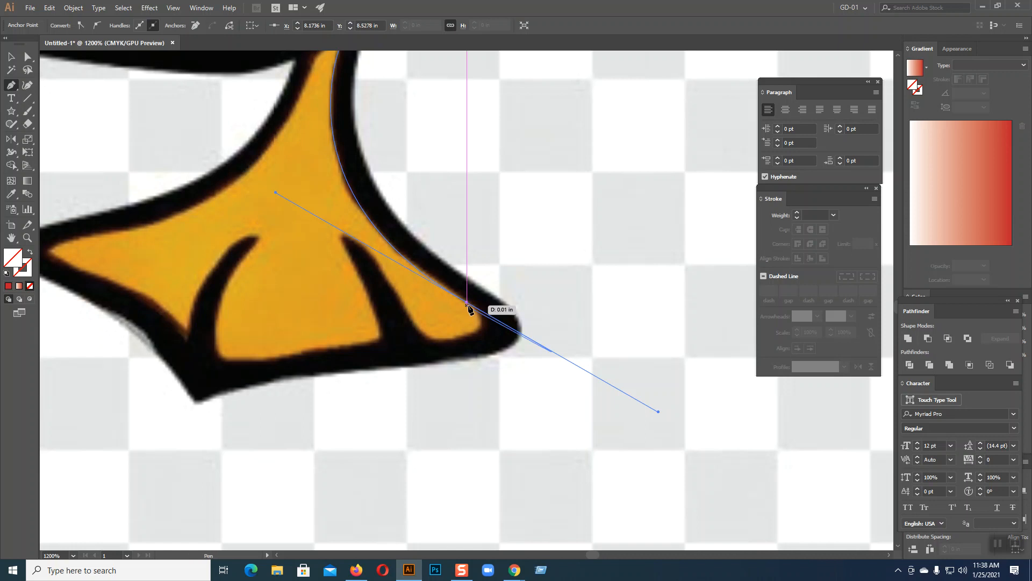
key("ctrl+equal")
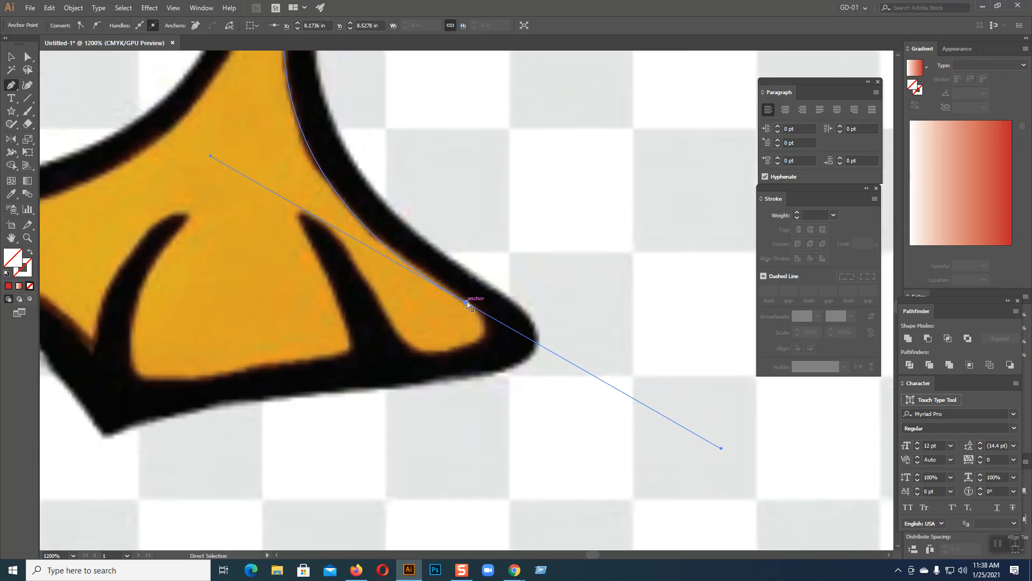
mouse_move(468, 304)
left_mouse_down()
mouse_move(510, 369)
mouse_move(474, 299)
left_mouse_up()
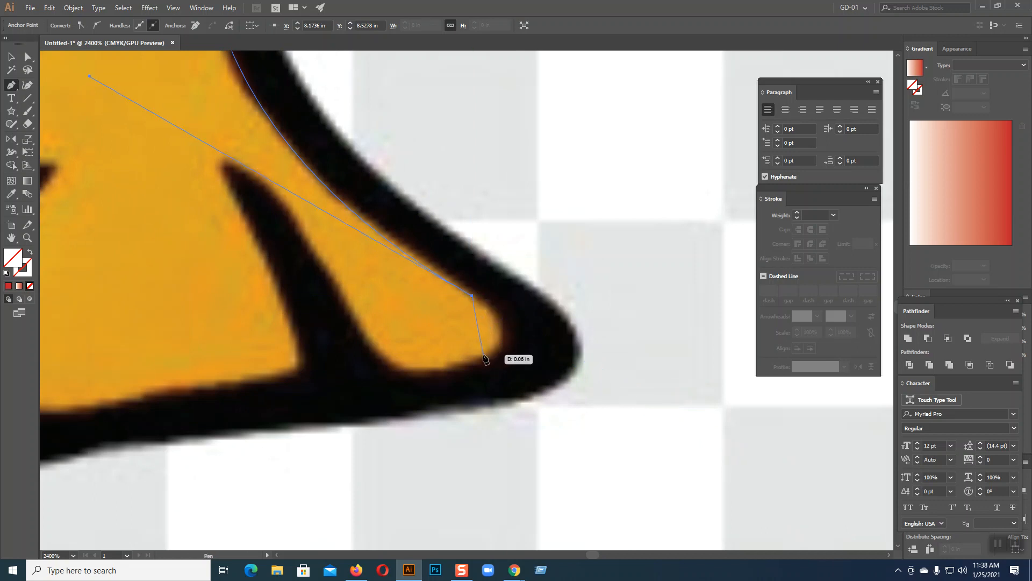
left_click_drag(482, 355, 429, 373)
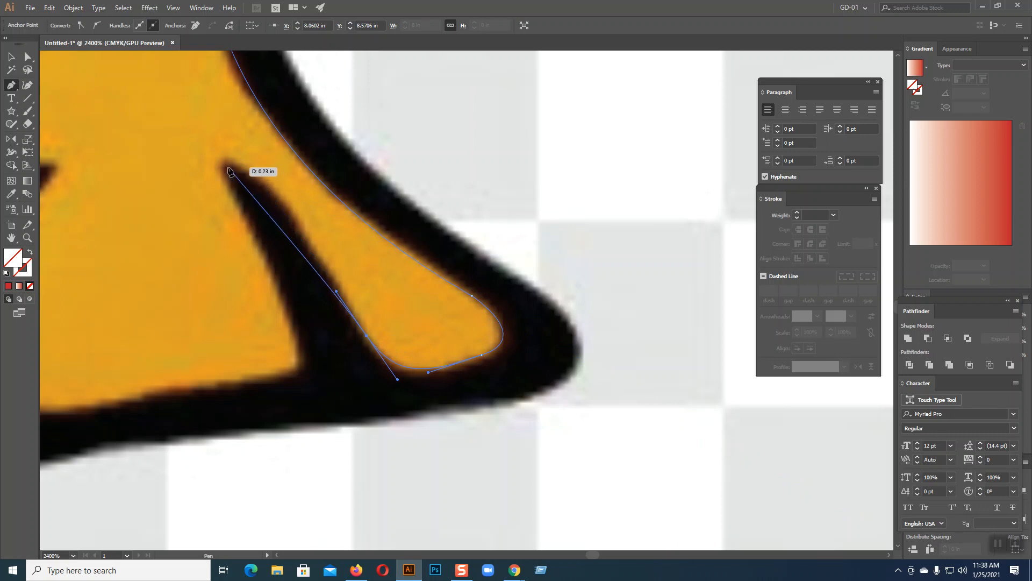
left_click_drag(229, 162, 197, 177)
Trace down the first toe line, along the middle web section's base and up to the second toe line's peak, ending in a corner anchor
left_click_drag(298, 364, 280, 409)
left_click_drag(183, 399, 579, 276)
left_click(394, 288)
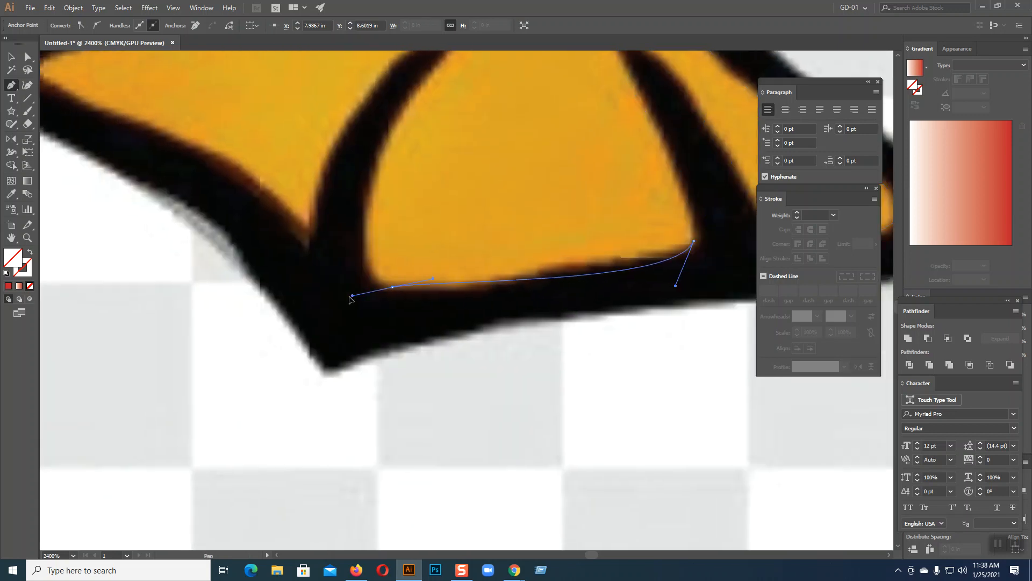
left_click_drag(434, 141, 362, 269)
left_click_drag(373, 176, 441, 133)
left_click(376, 178)
Trace down the second toe line, along the inner toe's lower edge, around its tip and onto the upper web edge
left_click_drag(233, 358, 169, 489)
left_click(233, 259)
left_click_drag(236, 260, 486, 384)
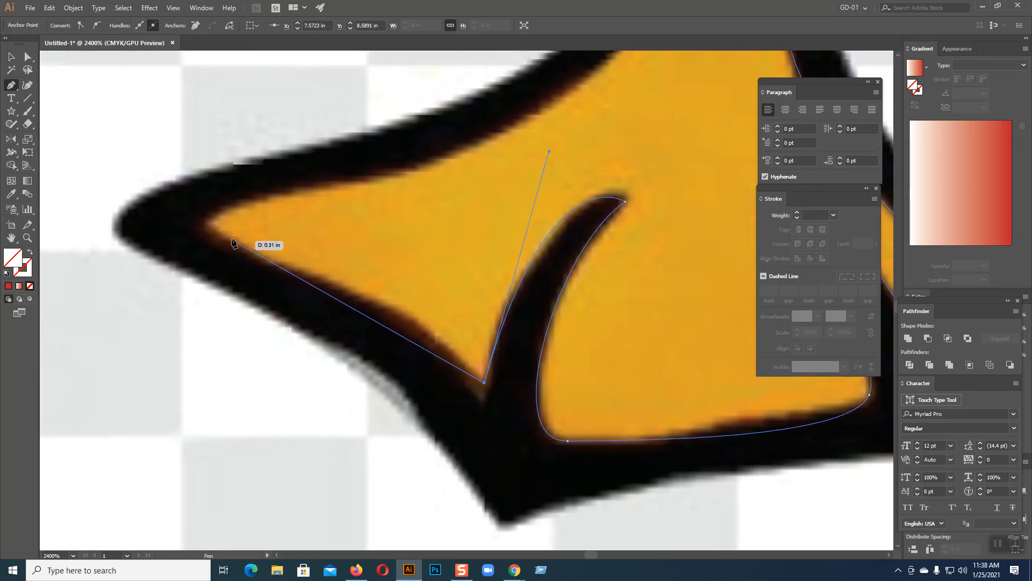
left_click_drag(212, 229, 183, 225)
key("ctrl")
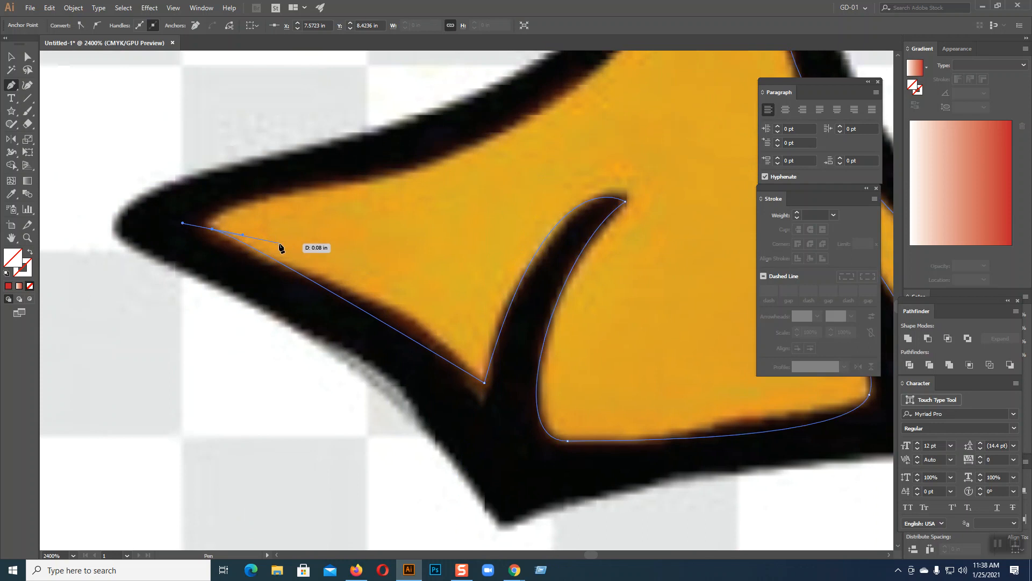
left_click_drag(244, 238, 418, 312)
left_click_drag(316, 187, 442, 161)
Trace up the leg's inner edge to the top and close the yellow foot path at its starting anchor
key("space")
left_click_drag(551, 120, 321, 350)
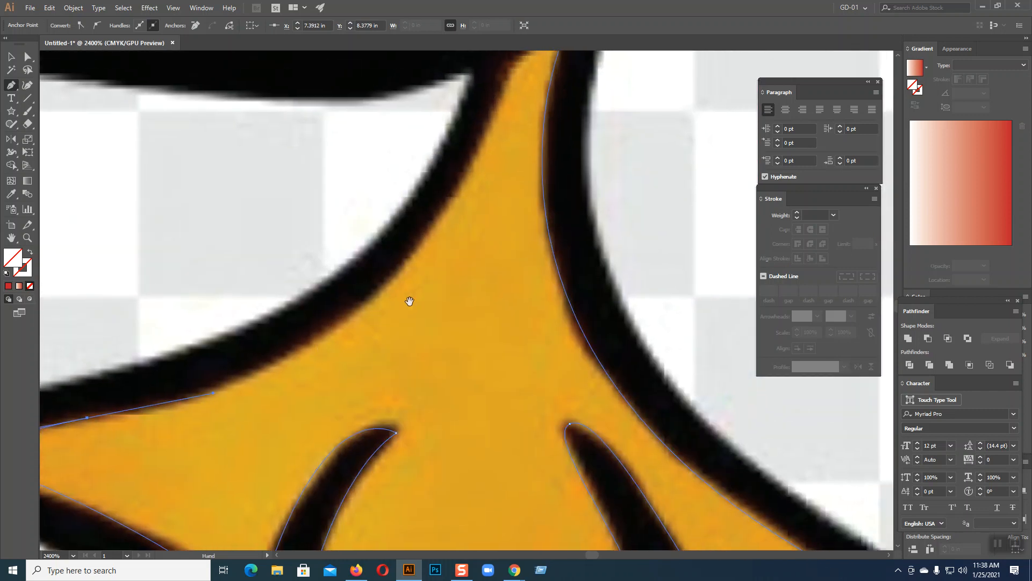
left_click_drag(422, 256, 387, 322)
left_click_drag(477, 130, 379, 425)
left_click_drag(478, 172, 487, 132)
key("ctrl+z")
left_click(476, 130)
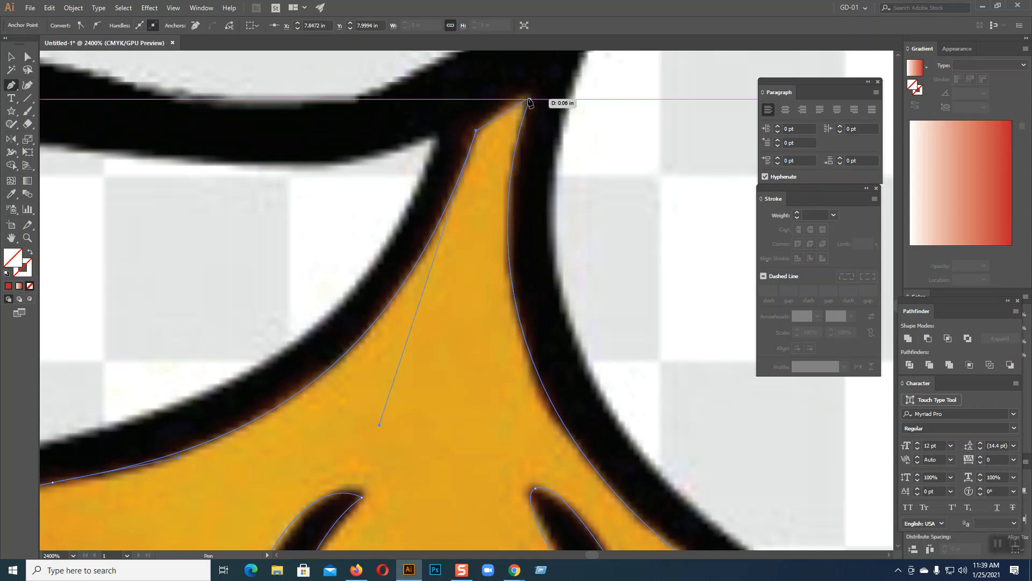
left_click_drag(530, 98, 550, 100)
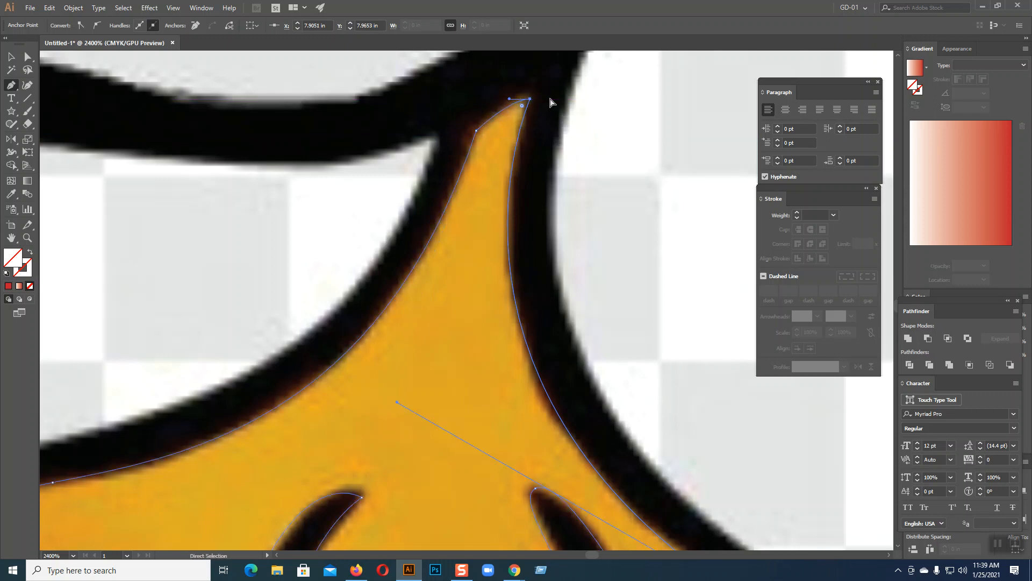
Select all the traced duck paths and move them off the reference image onto the blank artboard area beside it
key("ctrl+minus")
key("ctrl+minus")
key("ctrl+minus")
key("ctrl+minus")
key("ctrl+minus")
key("ctrl+minus")
key("ctrl+minus")
key("ctrl+minus")
key("ctrl+minus")
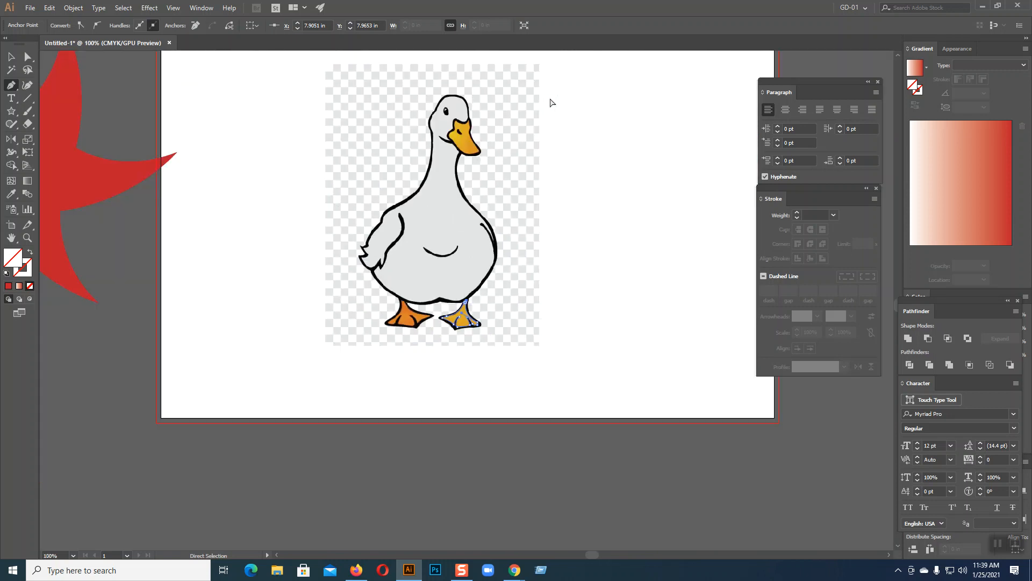
left_click(11, 57)
scroll(653, 272, "up", 2)
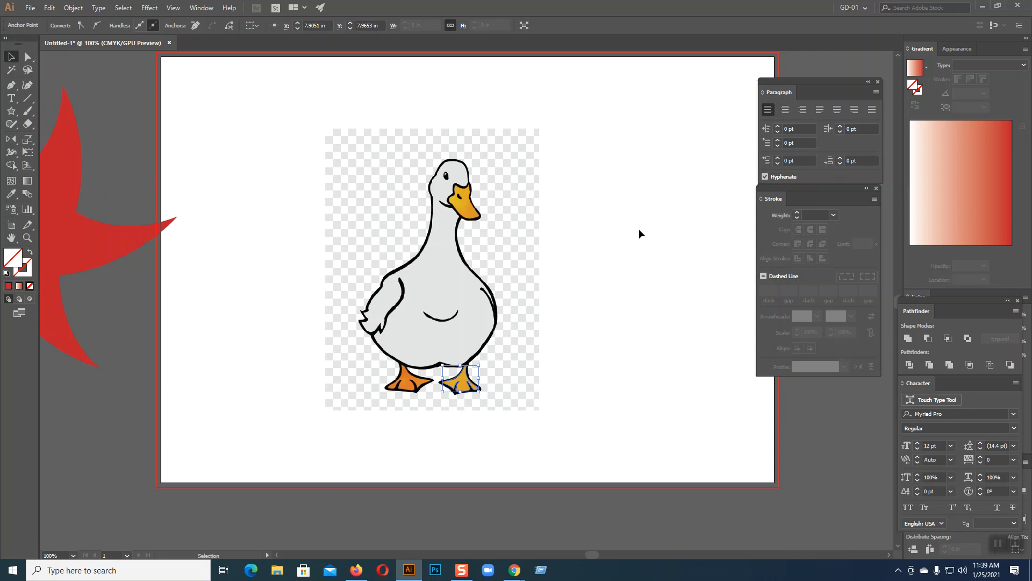
left_click_drag(319, 129, 583, 409)
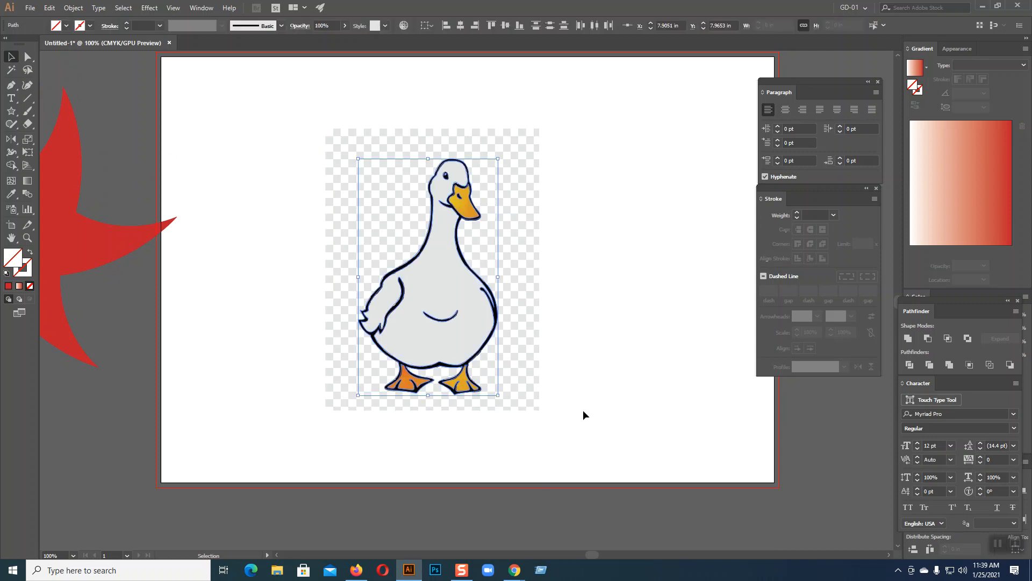
left_click_drag(416, 261, 619, 231)
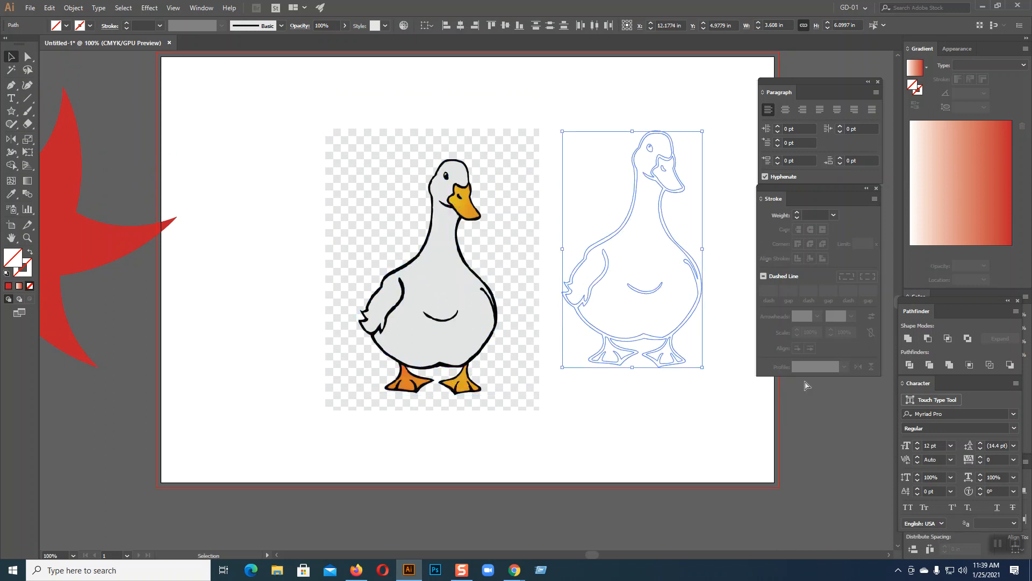
Fill the duck's outer silhouette path with black sampled from the reference image's outline using the Eyedropper
key("ctrl+plus")
key("ctrl+plus")
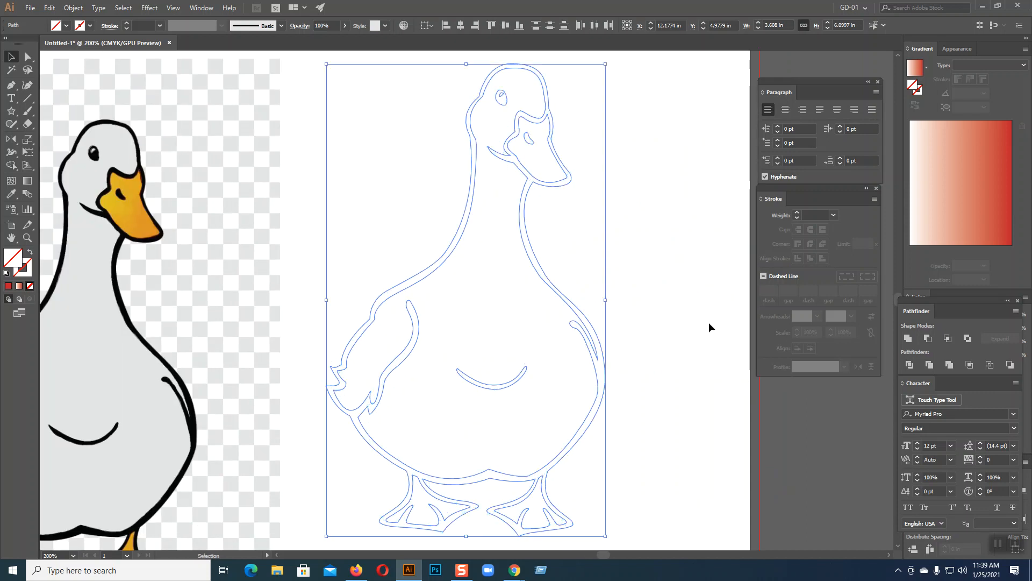
key("ctrl+minus")
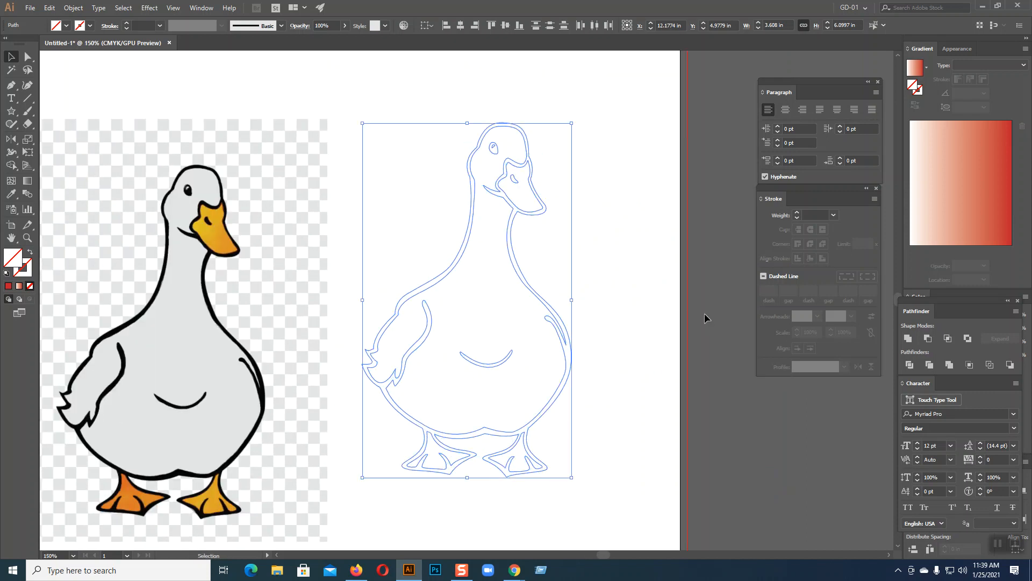
left_click(662, 278)
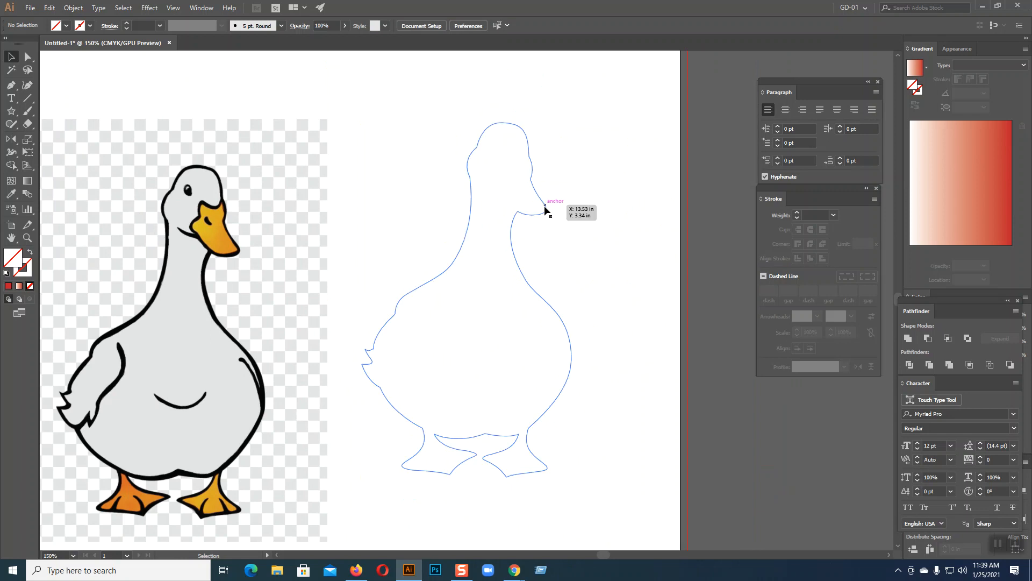
left_click(547, 207)
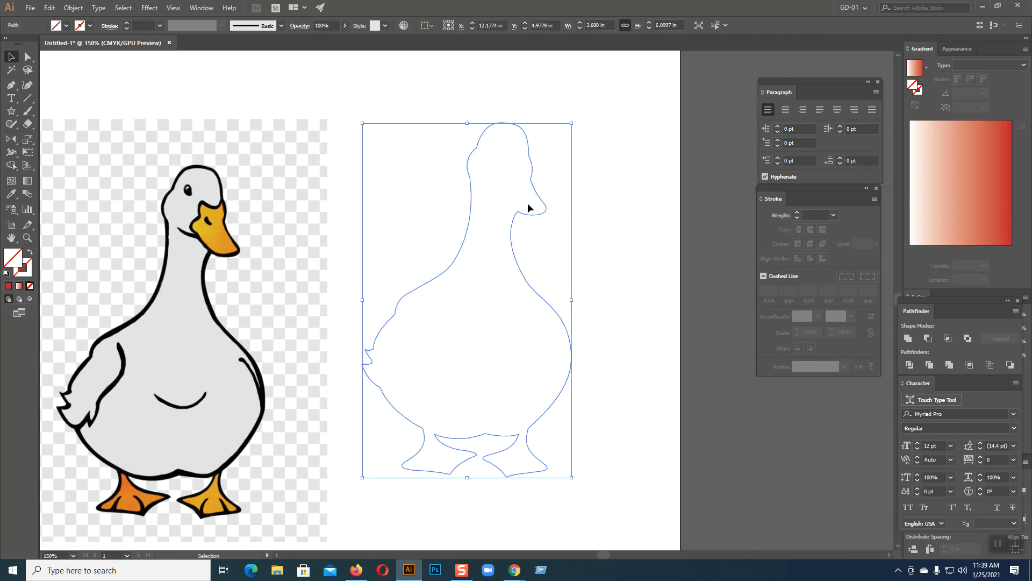
left_click(12, 195)
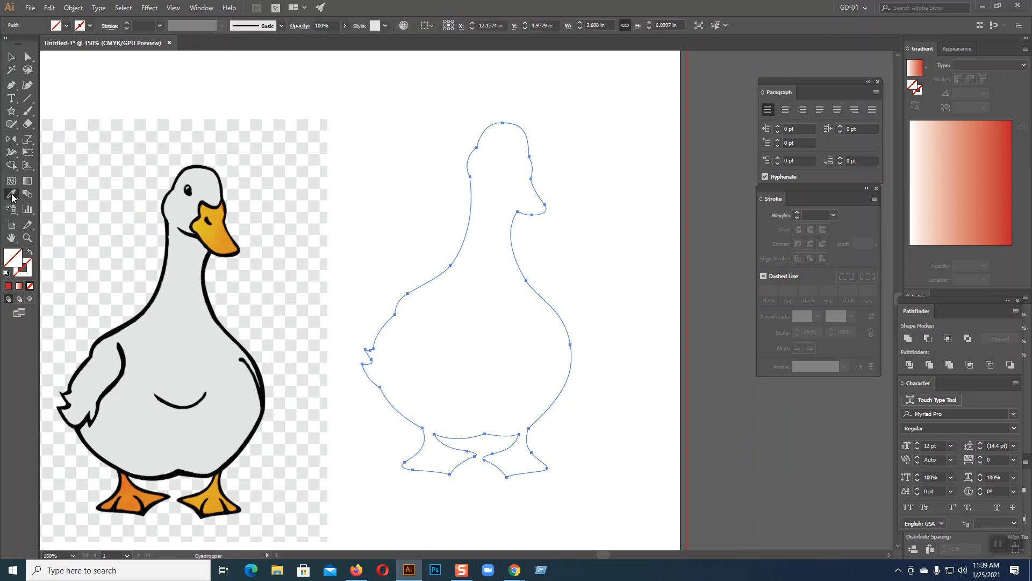
left_click(242, 339)
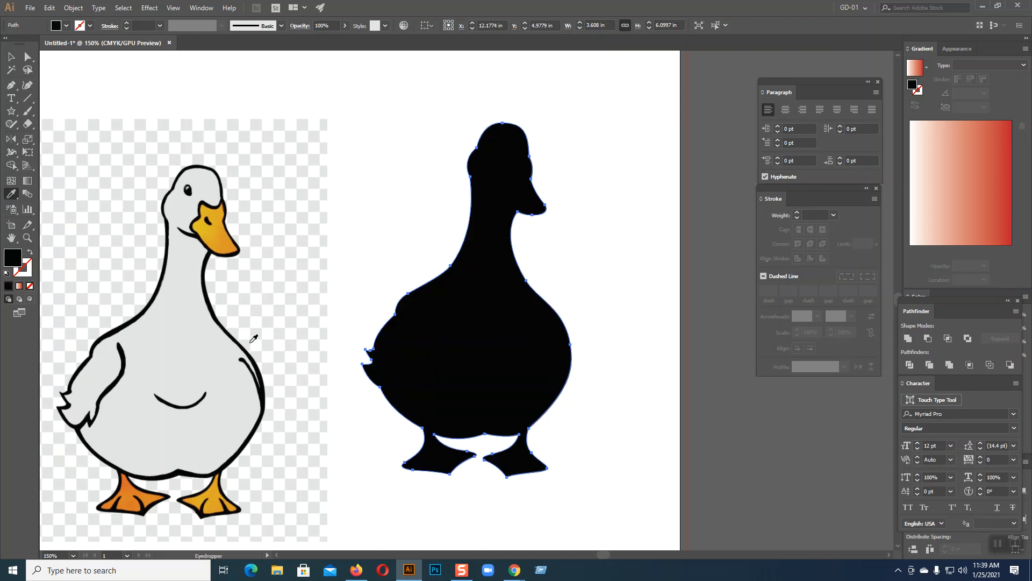
left_click(12, 55)
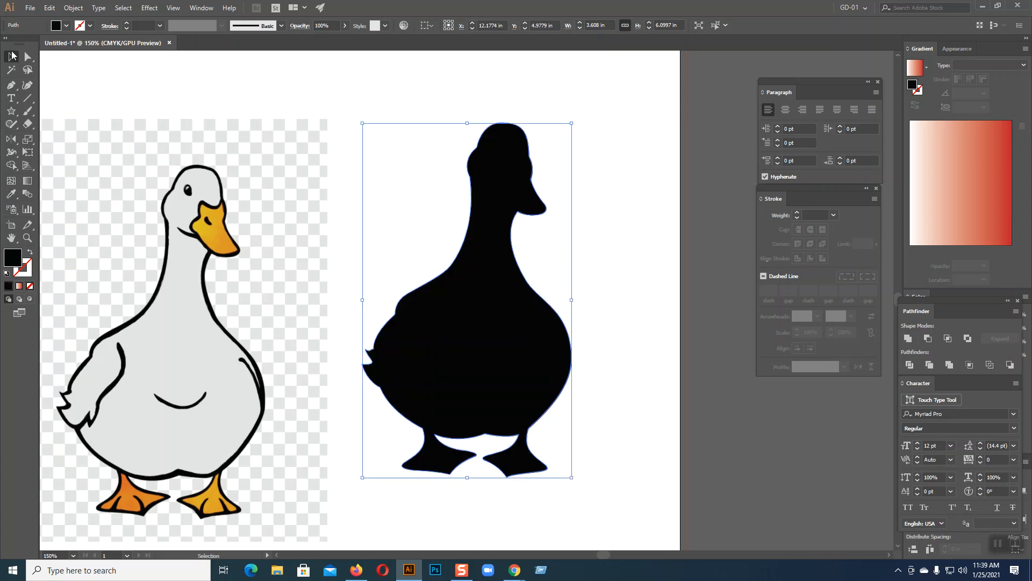
Fill the inner body path with the light gray sampled from the reference duck's body
left_click(474, 166)
key("slash")
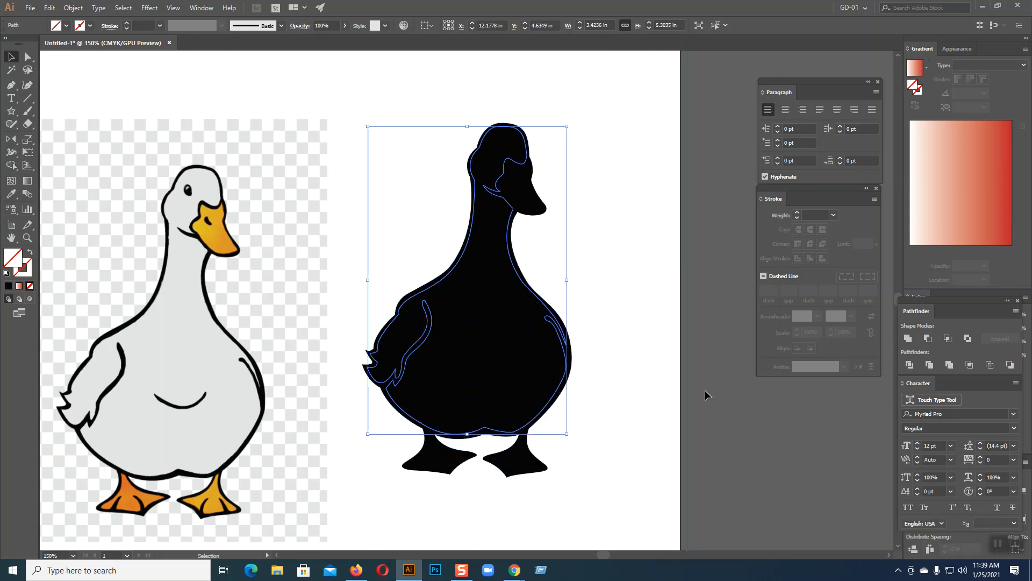
key("i")
left_click(181, 282)
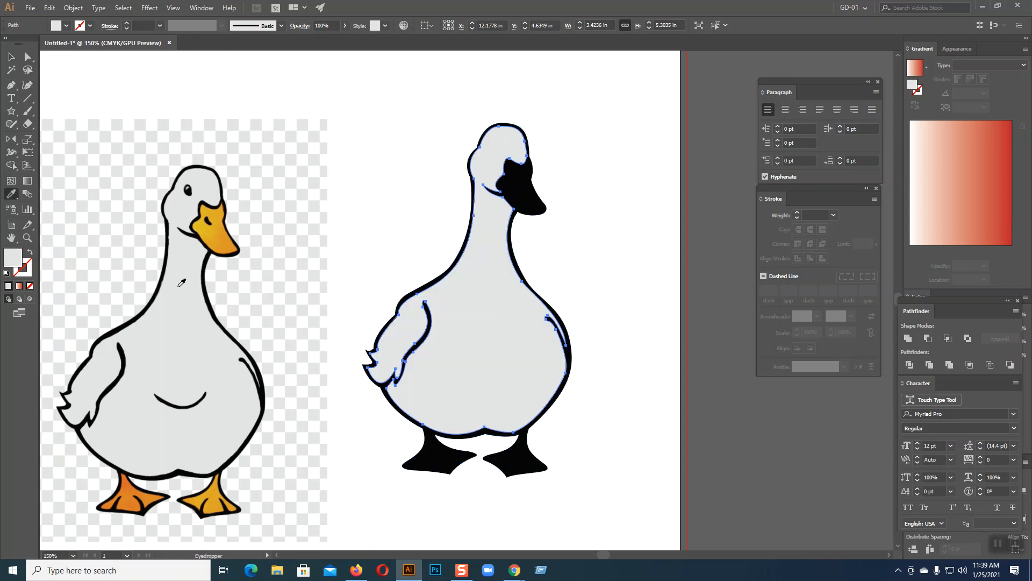
key("v")
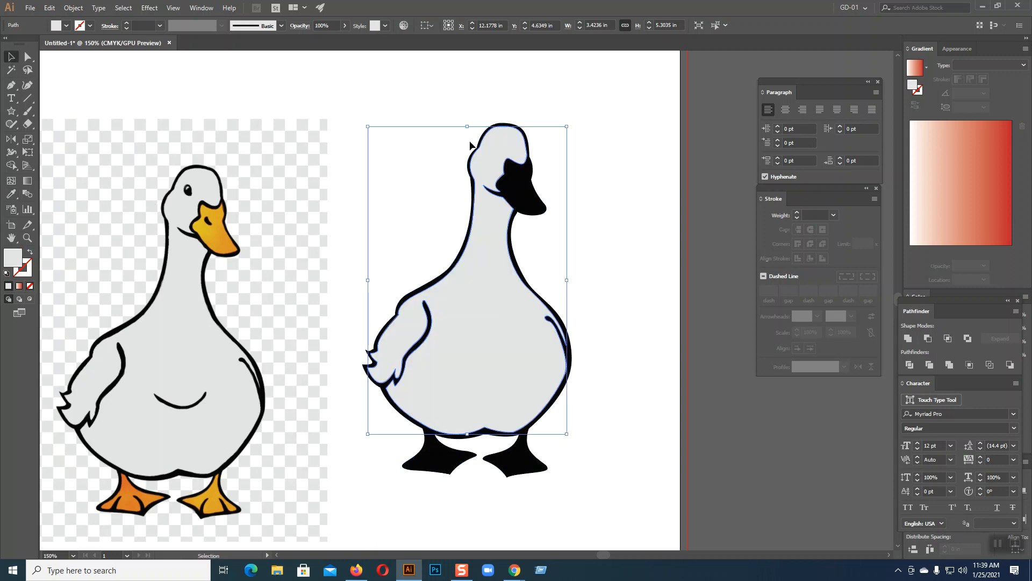
Fill the beak path with the orange sampled from the reference duck's beak and deselect it
left_click(543, 210)
left_click(11, 193)
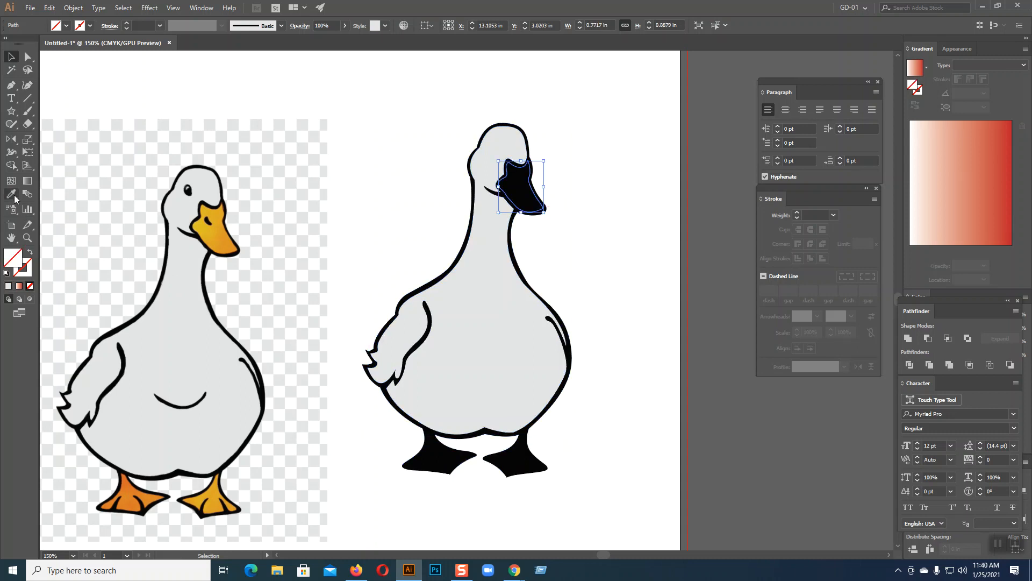
left_click(220, 237)
left_click(11, 57)
left_click(619, 202)
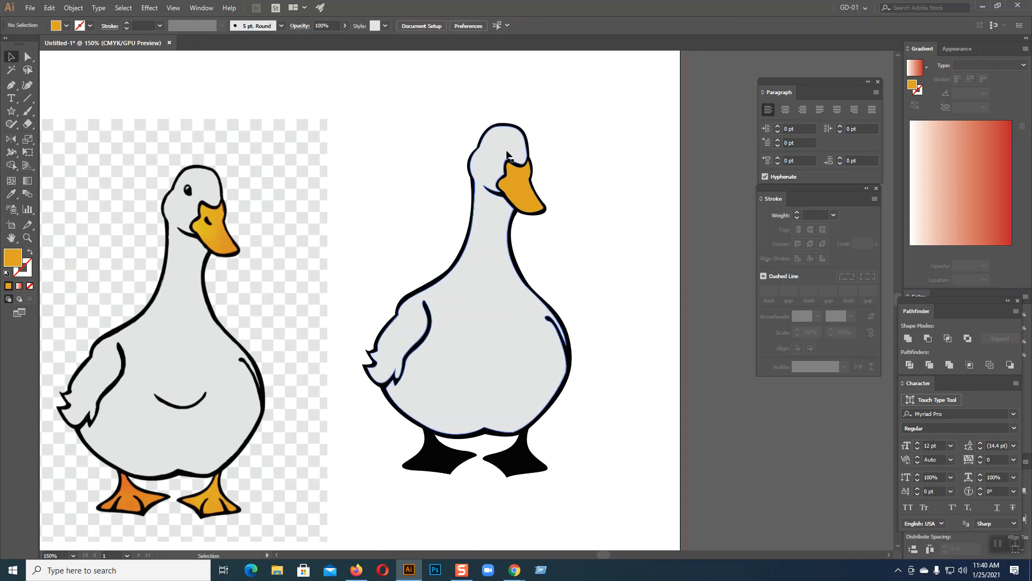
Fill the eye path with black sampled from the reference duck's eye and deselect it
left_click(495, 145)
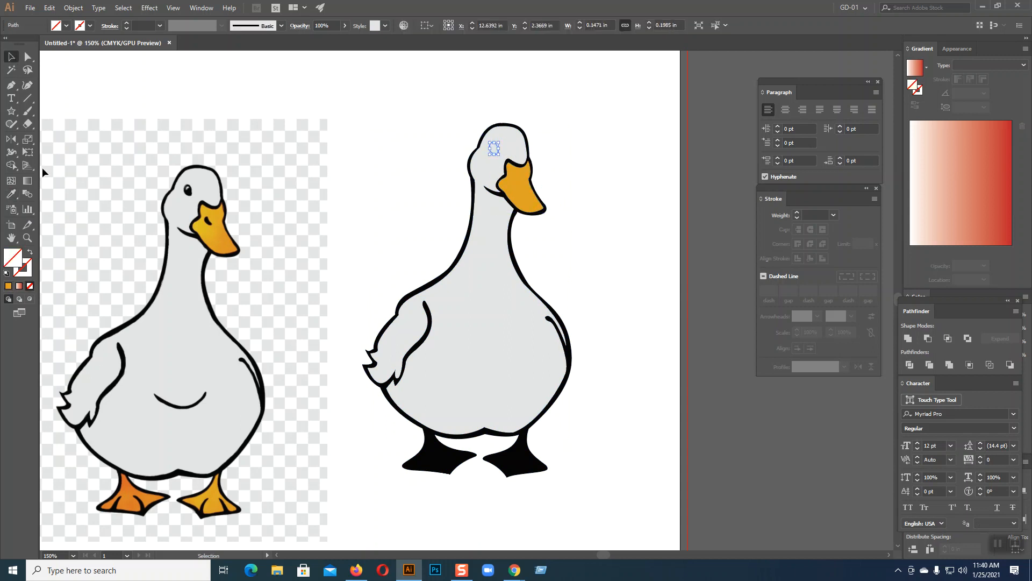
left_click(11, 194)
left_click(188, 189)
left_click(11, 58)
left_click(467, 127)
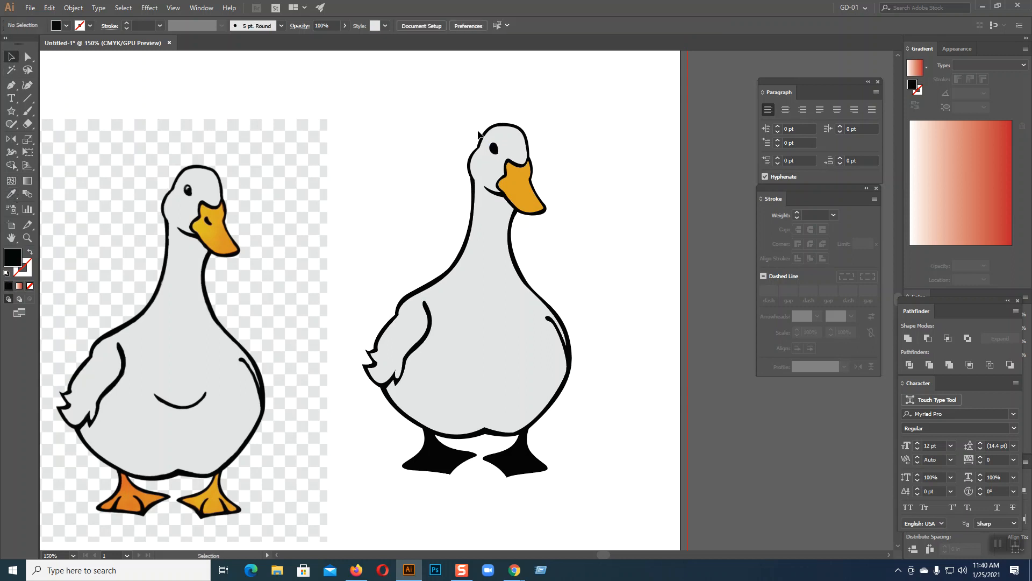
Fill the small highlight path inside the eye with the light gray sampled from the reference duck's head
left_click(495, 149)
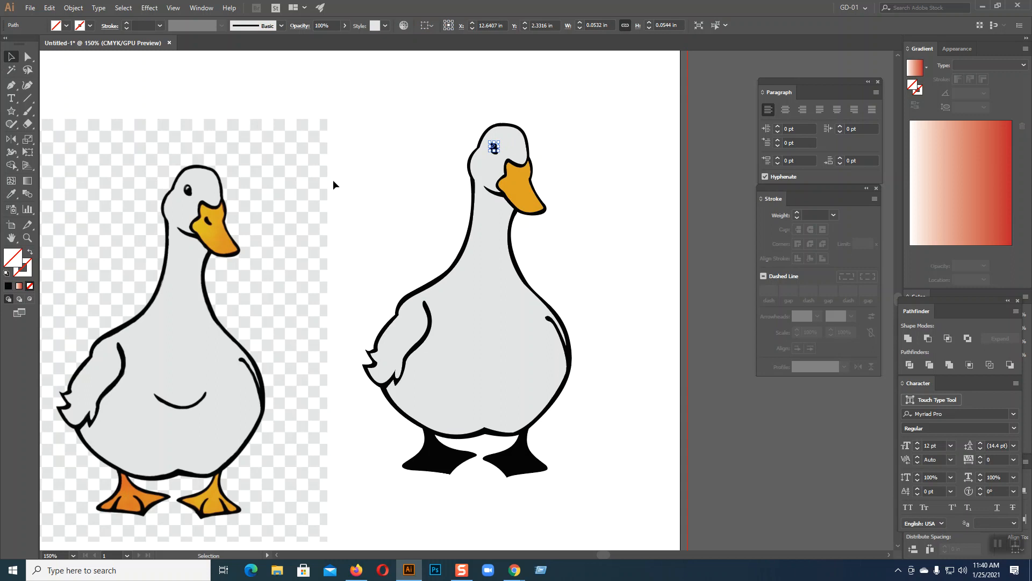
left_click(11, 193)
left_click(220, 180)
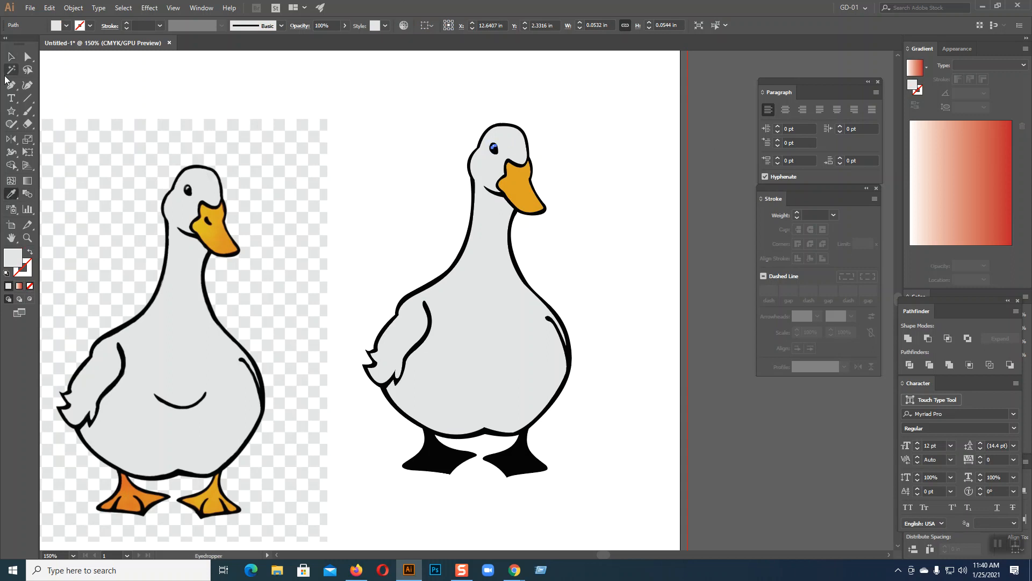
Fill the drawn duck's left foot path with the orange sampled from the reference duck's left foot and deselect it
key("v")
key("ctrl+shift+a")
scroll(660, 234, "down", 2)
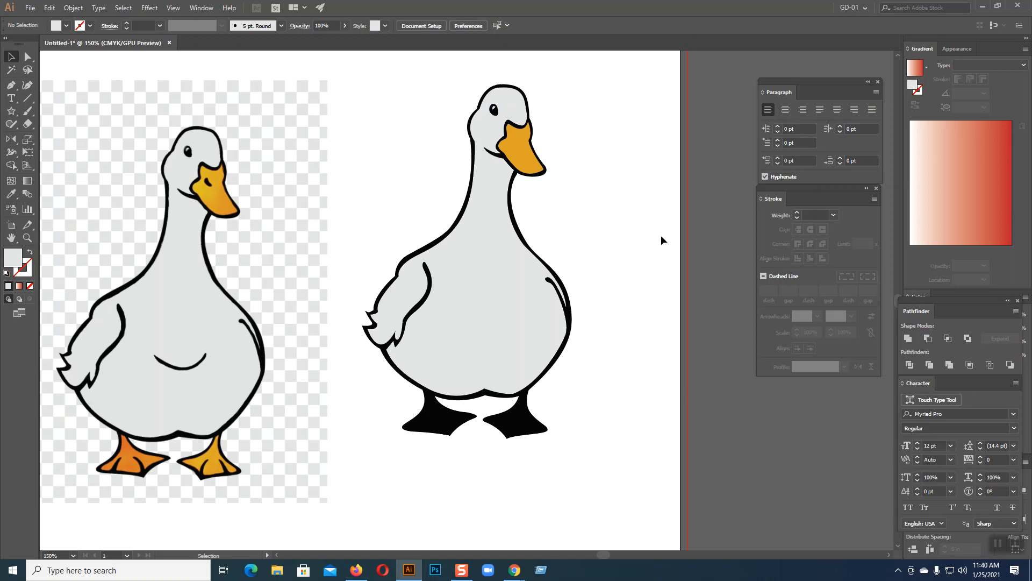
left_click(440, 406)
key("i")
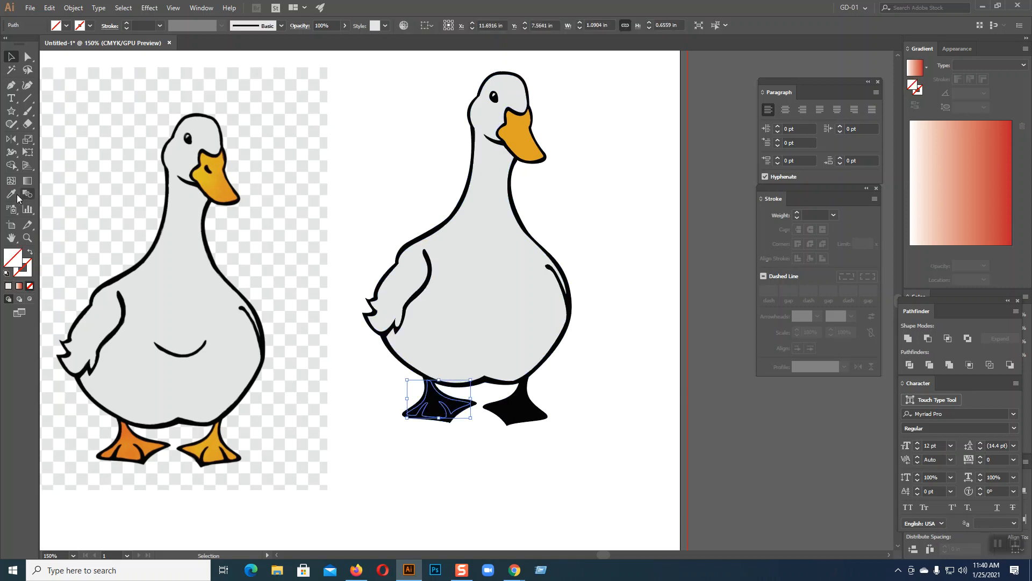
left_click(129, 442)
key("v")
key("ctrl+shift+a")
Fill the drawn duck's right foot path with the yellow-orange sampled from the reference duck's right foot and deselect it
left_click(522, 413)
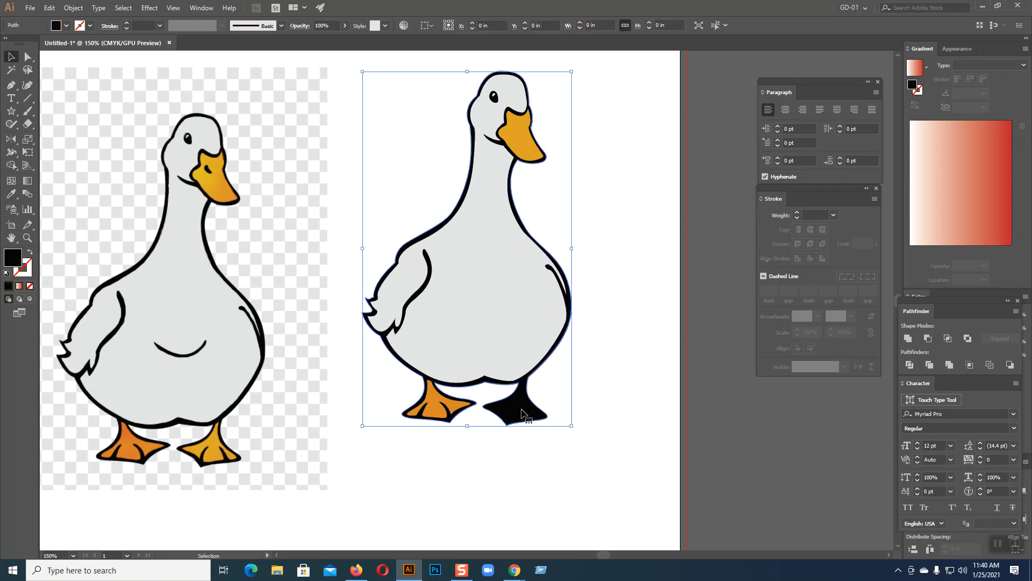
left_click(578, 402)
left_click(516, 406)
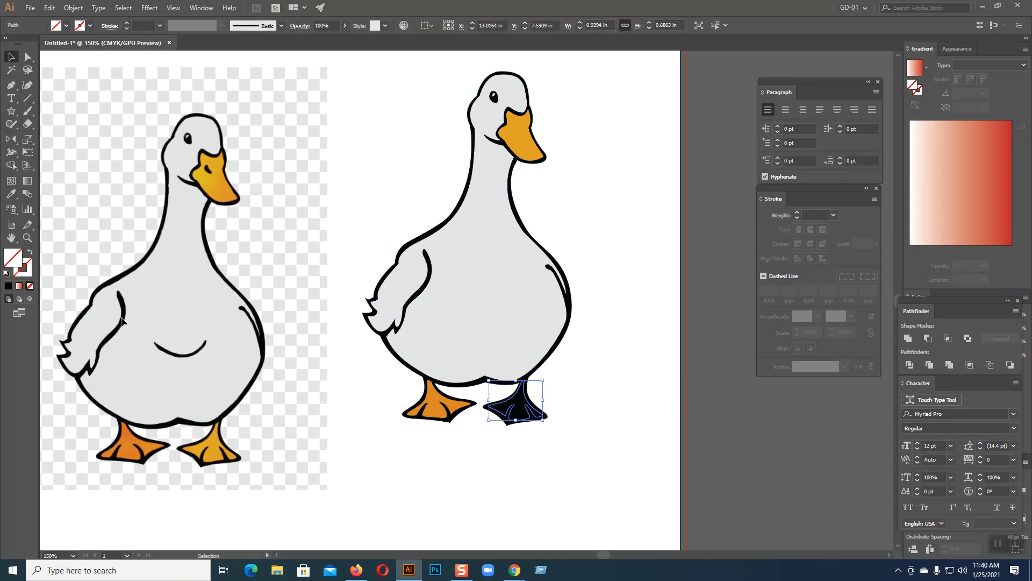
left_click(11, 193)
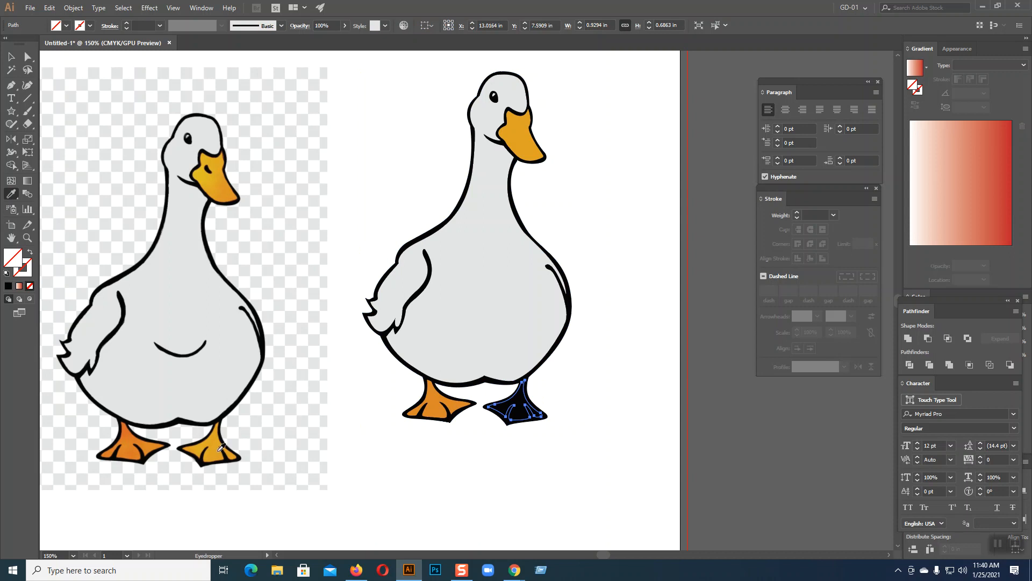
left_click(223, 447)
left_click(11, 57)
left_click(614, 284)
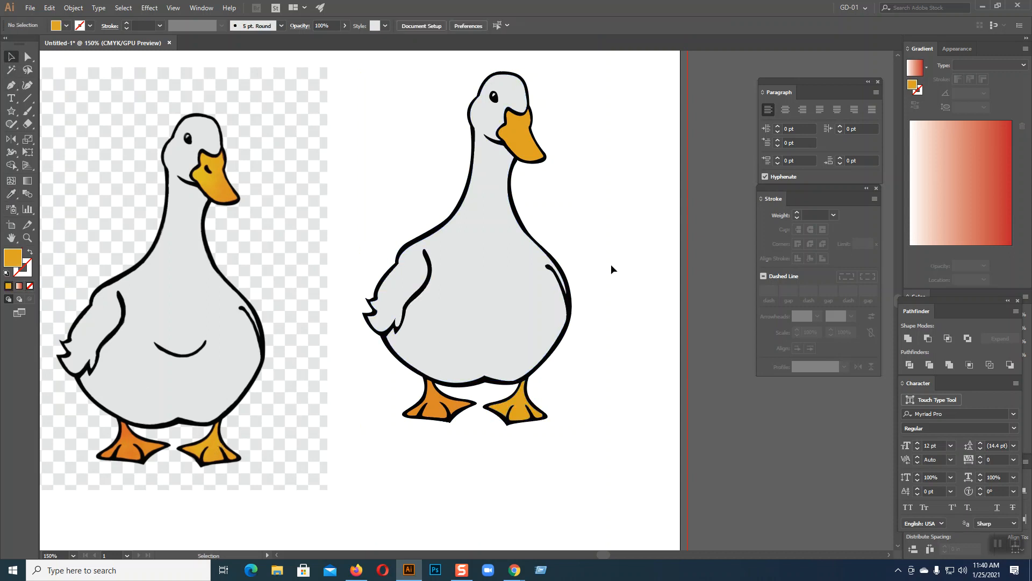
Fill the nostril path on the beak with black sampled from the reference duck's nostril and deselect it
left_click(517, 126)
left_click(11, 194)
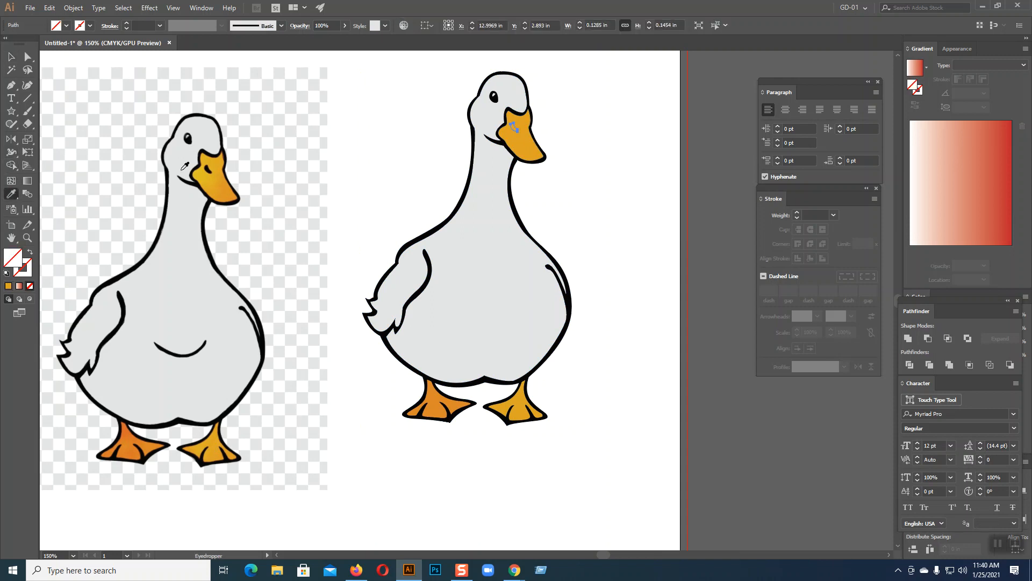
left_click(210, 166)
left_click(10, 56)
left_click(589, 180)
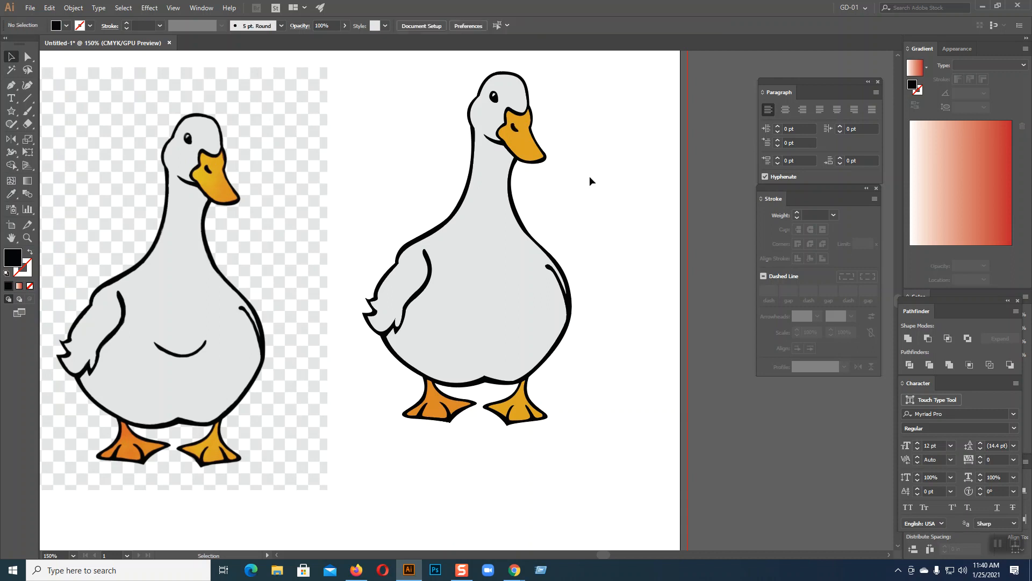
Fill the beak path with a linear gradient and redraw its direction across the beak at about -23.3°
left_click(541, 159)
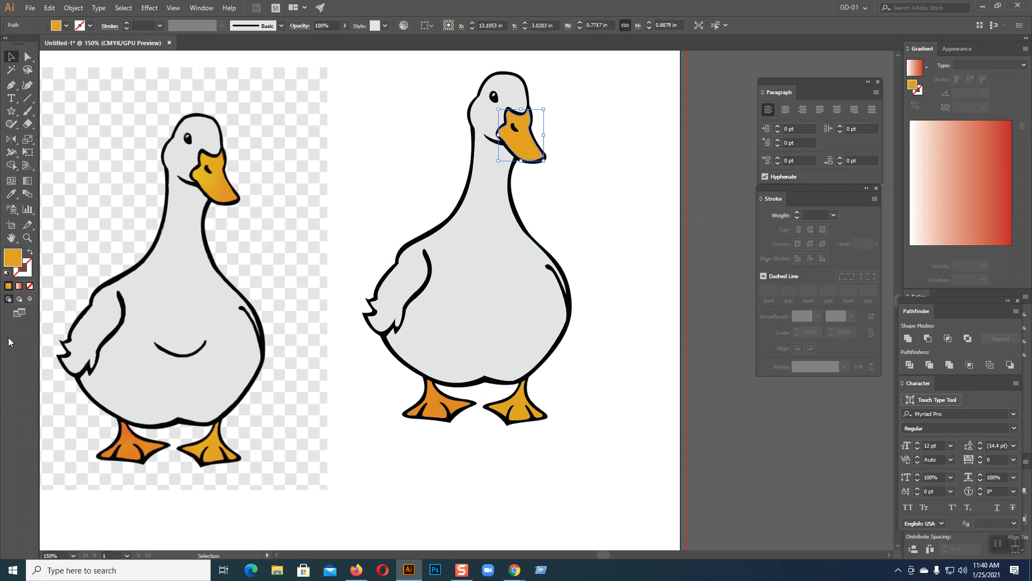
left_click(20, 287)
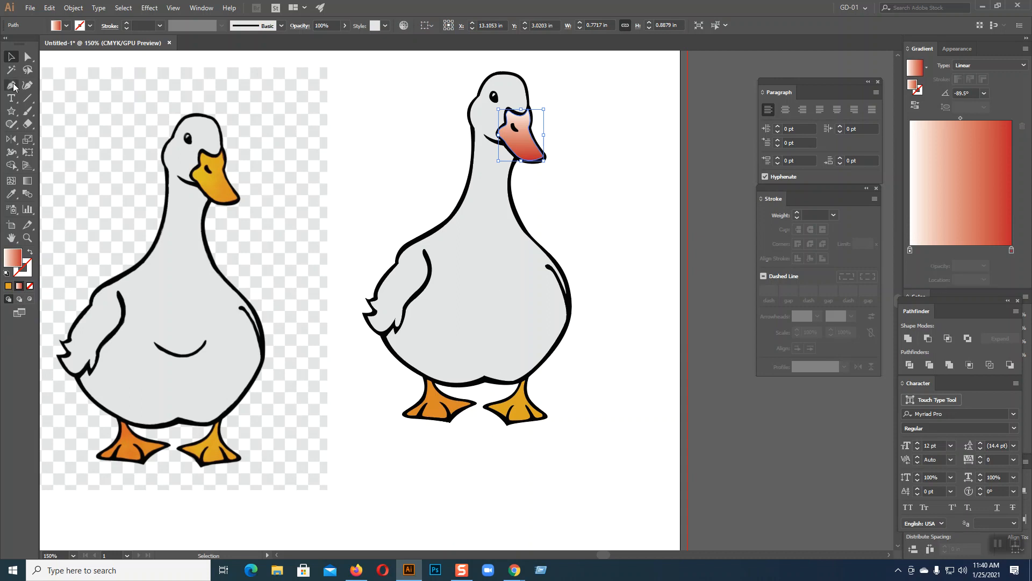
left_click(27, 180)
mouse_move(547, 153)
left_mouse_down()
mouse_move(496, 115)
mouse_move(547, 160)
left_mouse_up()
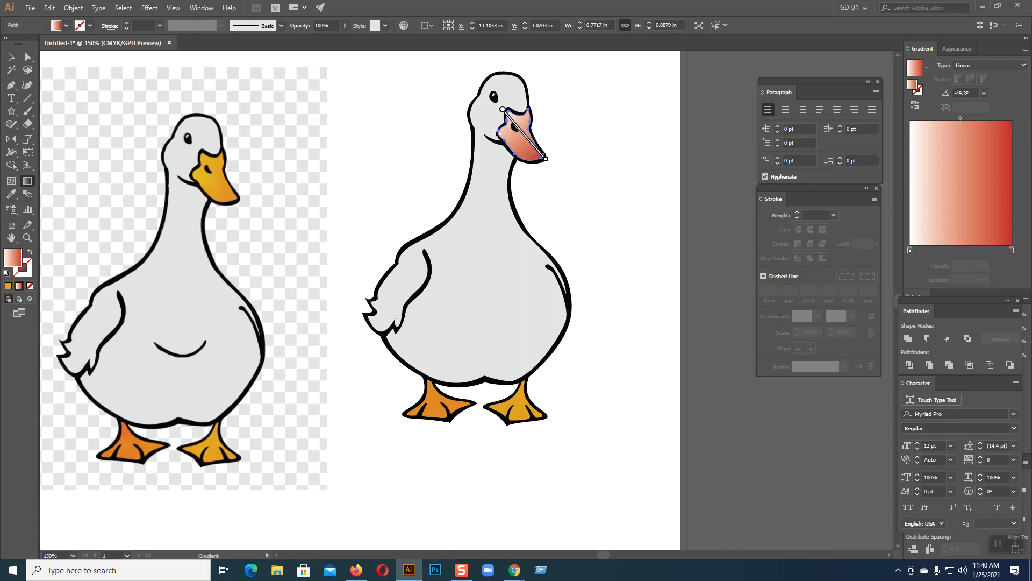
mouse_move(490, 119)
left_mouse_down()
mouse_move(564, 164)
mouse_move(565, 151)
mouse_move(521, 131)
left_mouse_up()
mouse_move(528, 141)
left_click(11, 57)
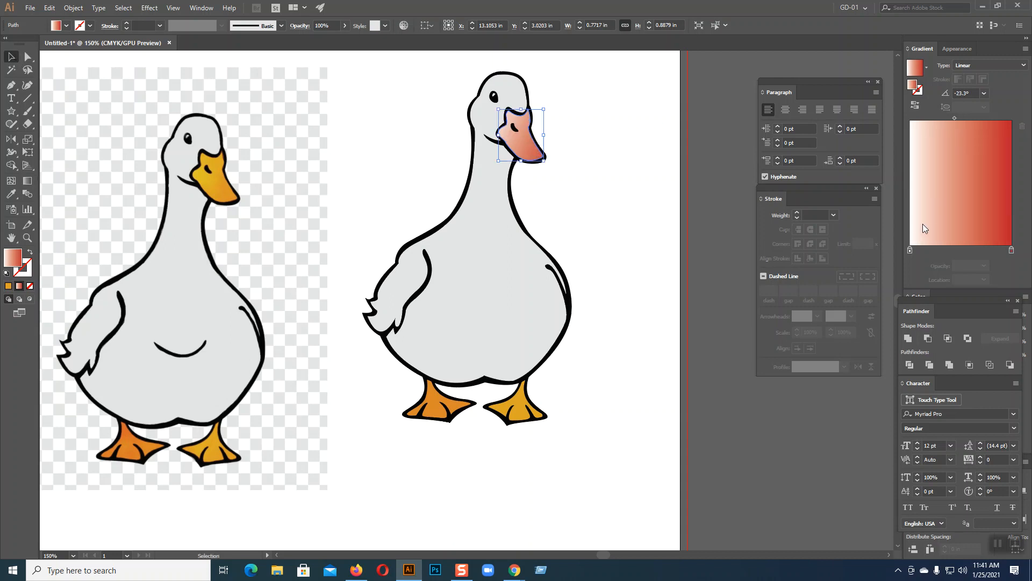
Set the beak gradient's end stop to orange and its start stop to yellow, both sampled from the reference beak
double_click(1012, 251)
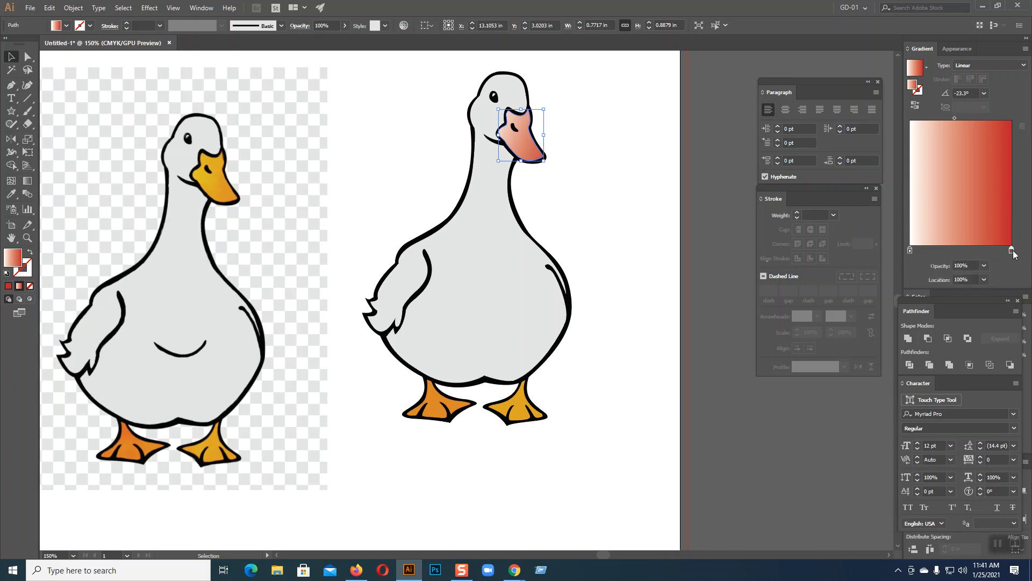
left_click(1012, 252)
left_click(12, 195)
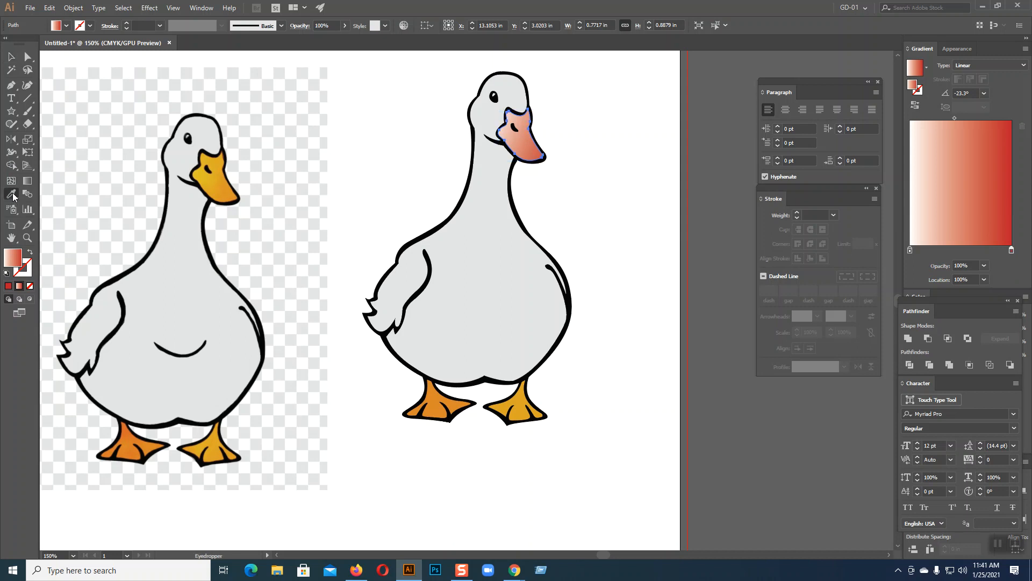
left_click(235, 190, "shift")
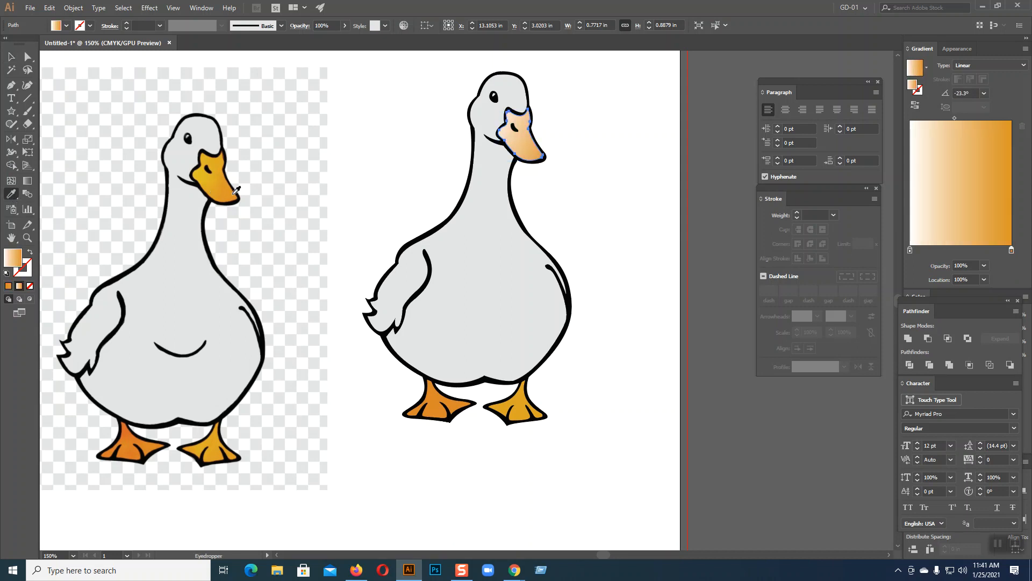
left_click(909, 249)
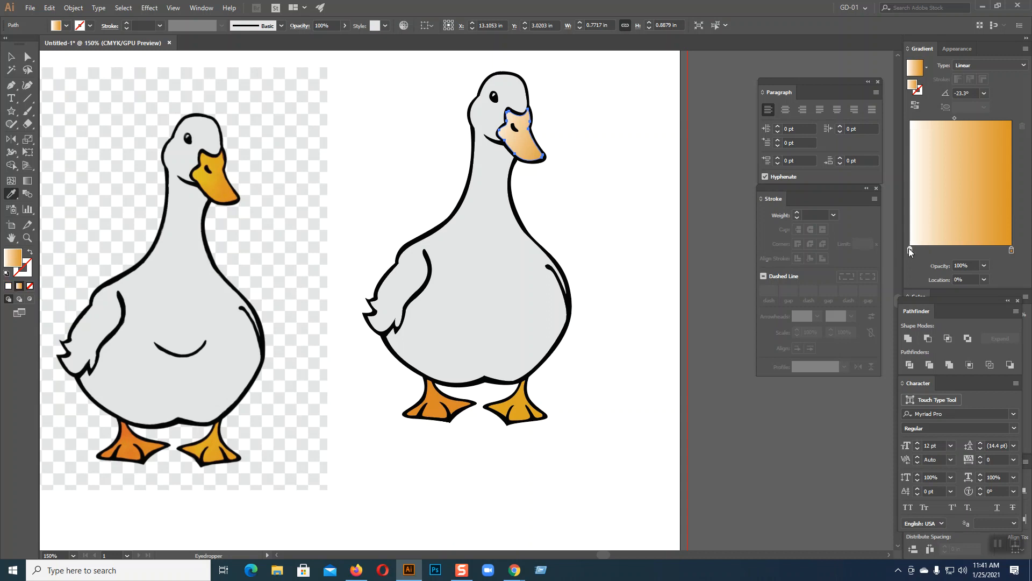
left_click(203, 170, "shift")
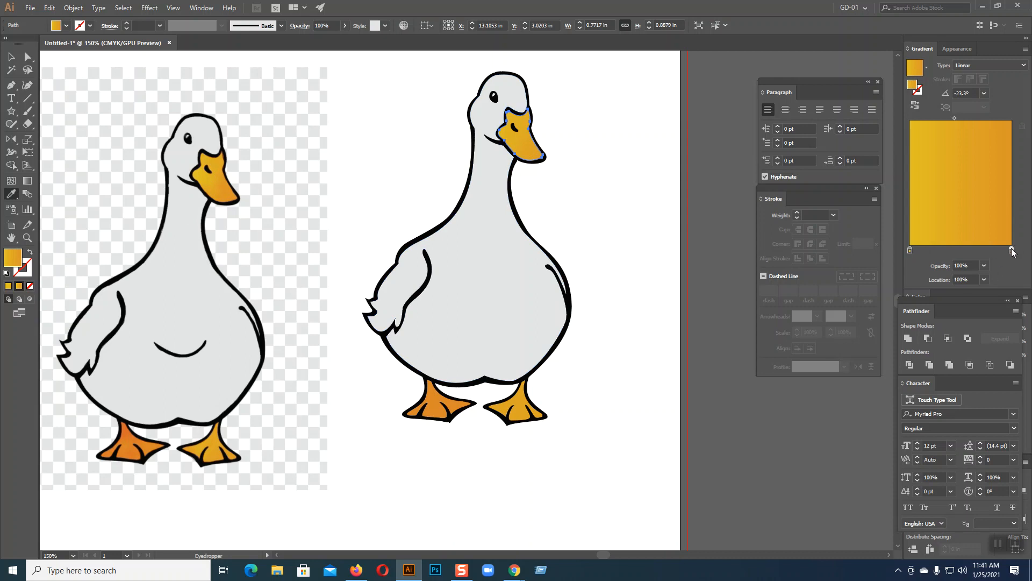
Change the beak gradient's end stop to the bright orange swatch and deselect the beak
double_click(1012, 249)
left_click(970, 284)
left_click(13, 57)
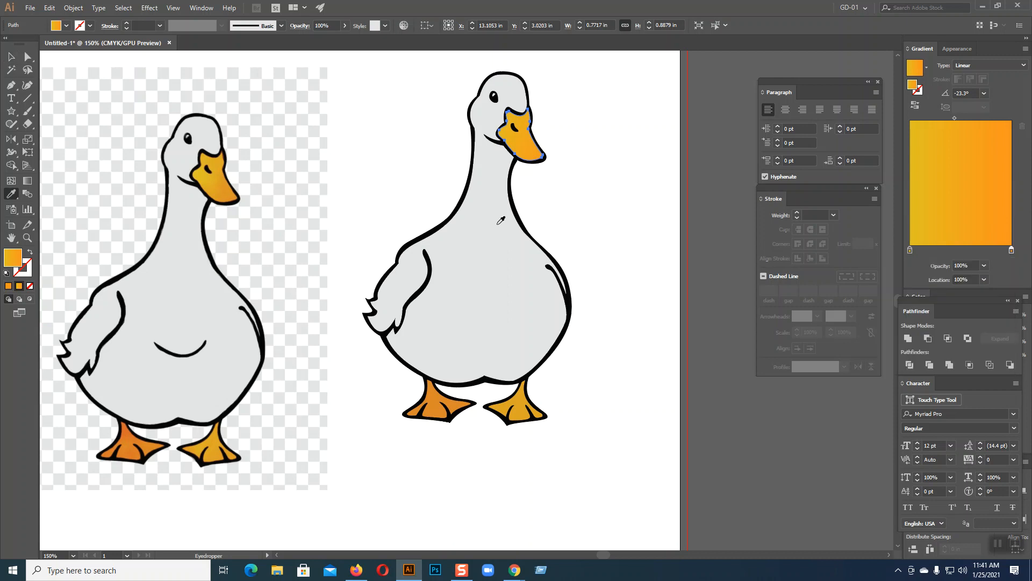
left_click(586, 301)
Apply the beak's yellow-to-orange gradient to the drawn duck's right foot path with the Eyedropper
left_click(516, 408)
left_click(11, 195)
left_click(518, 136)
left_click(11, 57)
Apply the linear gradient to the left foot path and set its end stop to the dark orange sampled from the reference foot
left_click(438, 413)
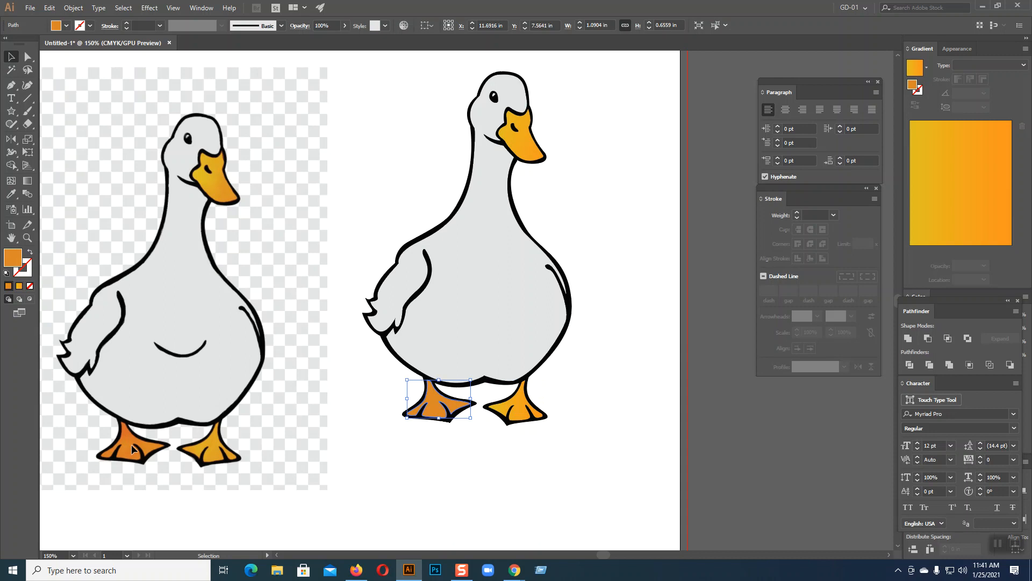
left_click(19, 287)
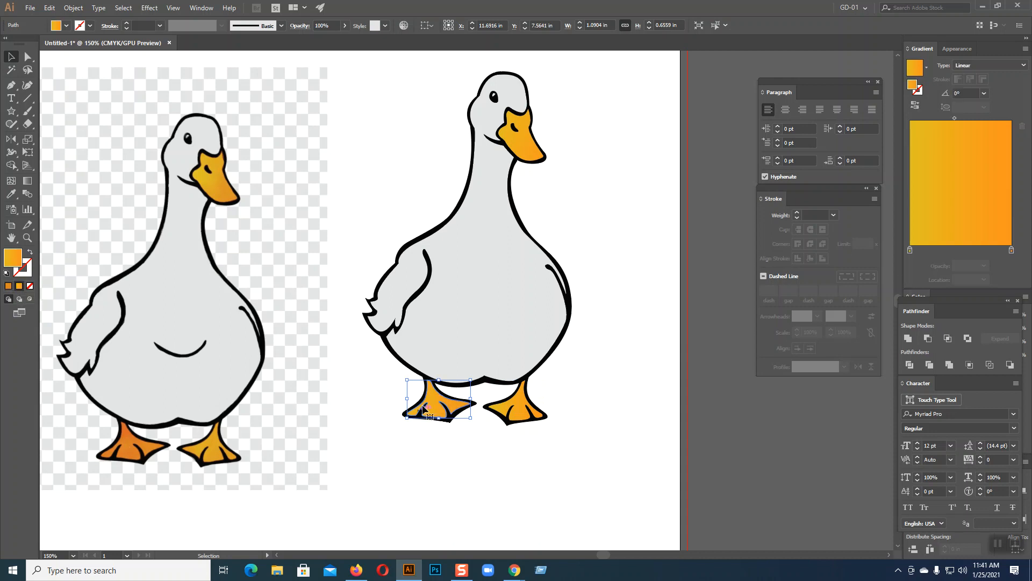
left_click(1012, 252)
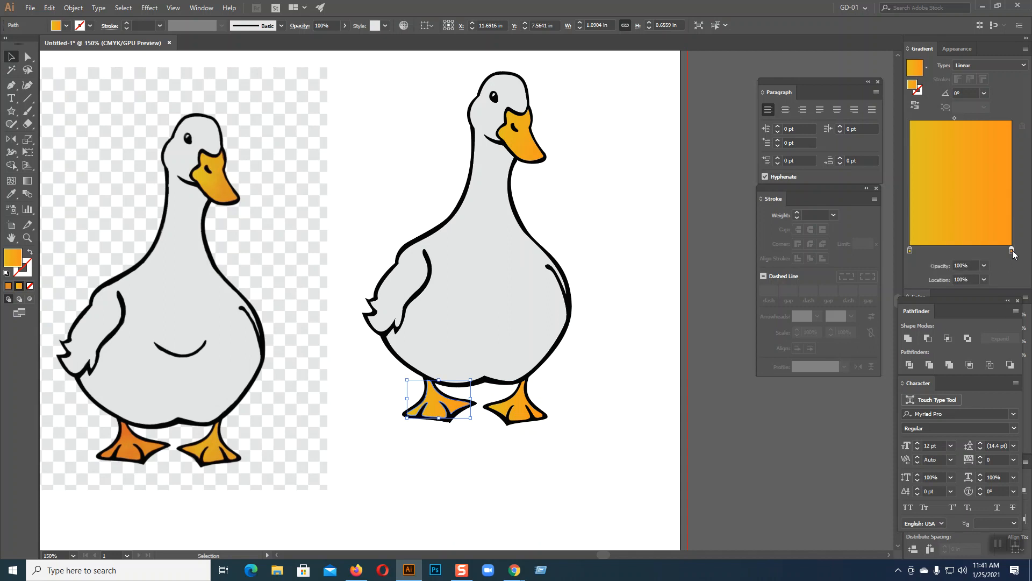
left_click(11, 194)
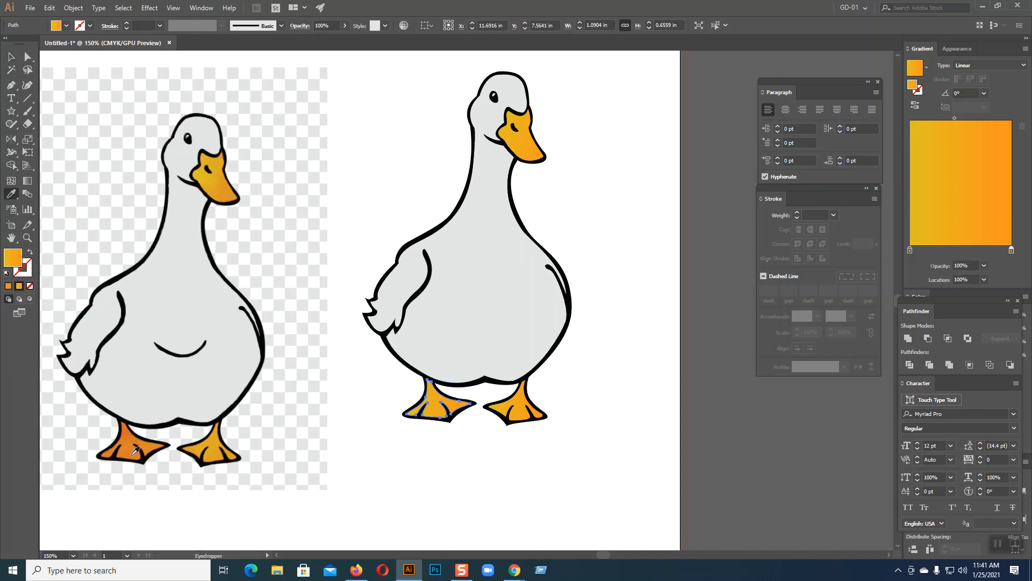
left_click(136, 451)
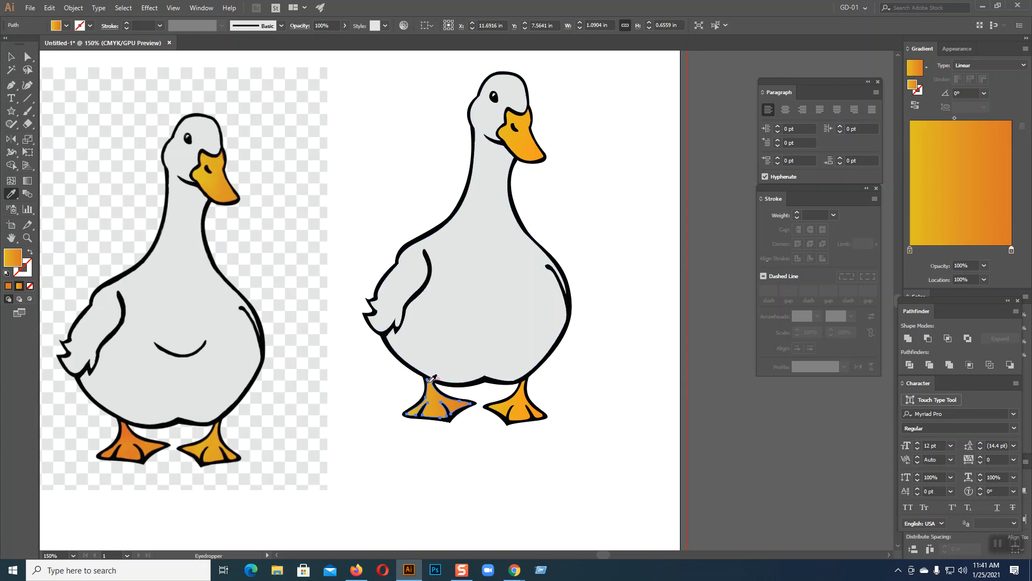
Make the left foot's gradient run orange-yellow-orange, with the yellow stop at about 48%, and angle it at about 105.7°
left_click_drag(911, 251, 964, 256)
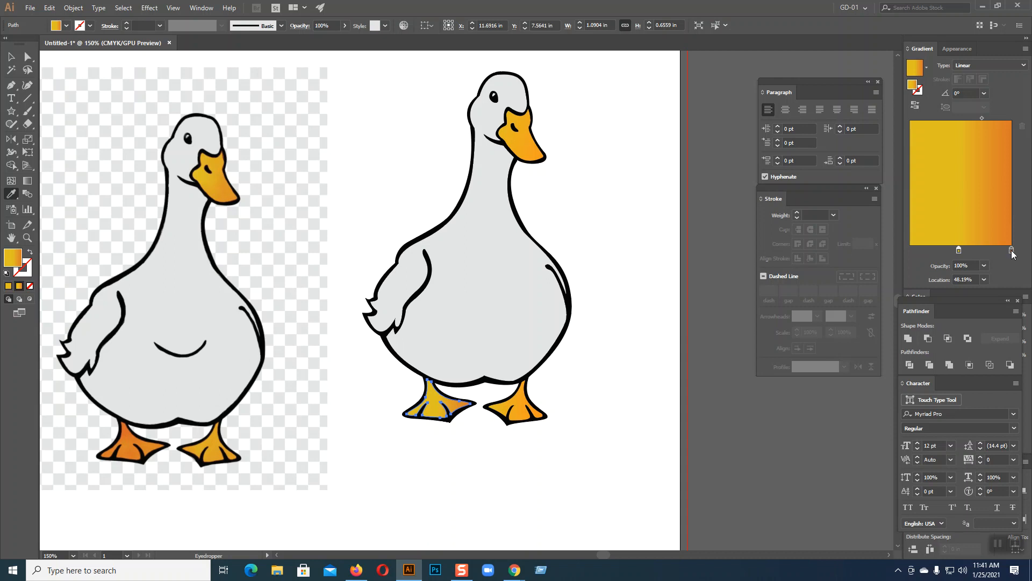
left_click_drag(1012, 252, 910, 251)
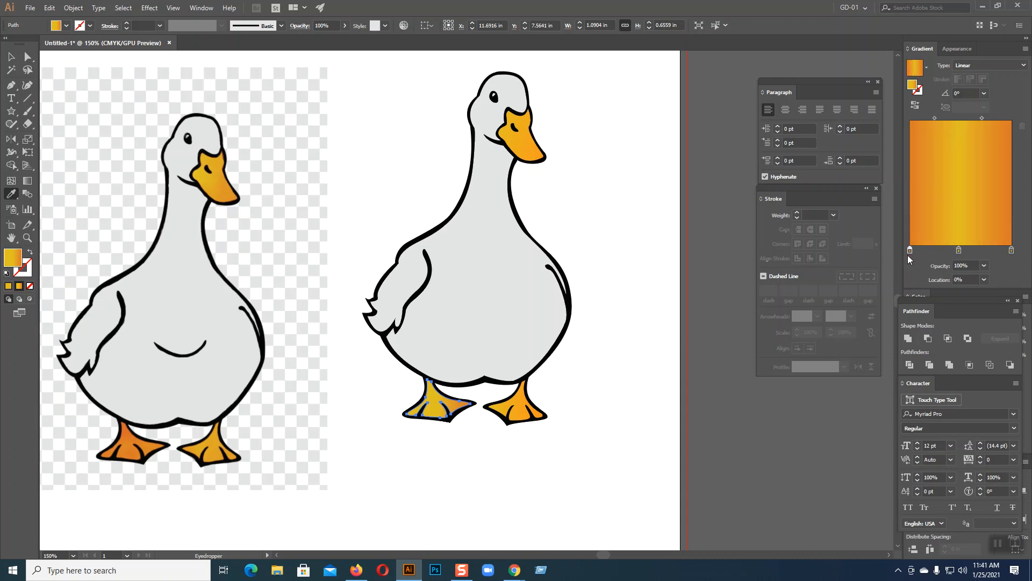
left_click(28, 182)
left_click_drag(447, 429, 427, 370)
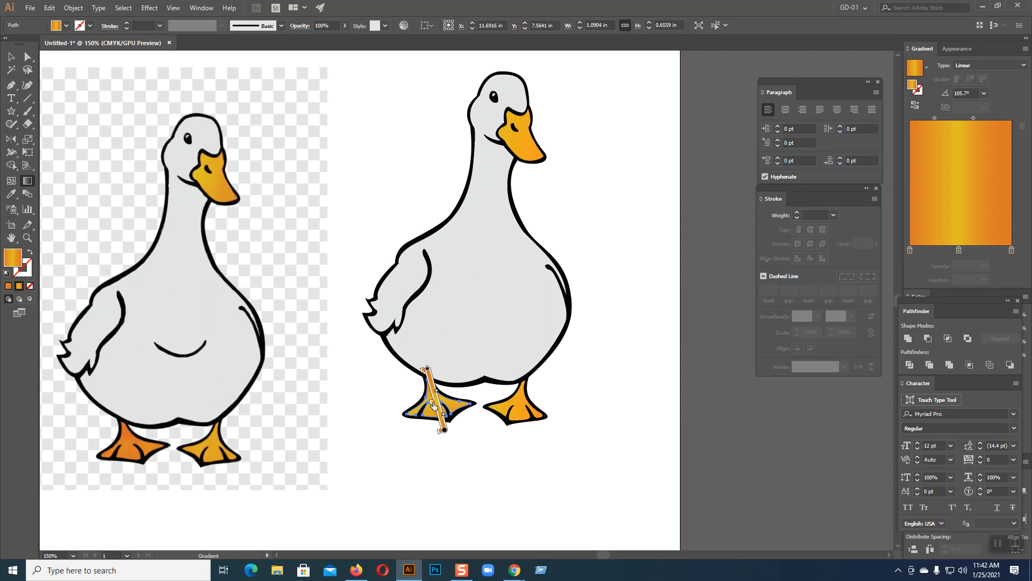
Recolor the middle stop of the left foot's gradient with the orange sampled from the reference duck's left foot
left_click(960, 250)
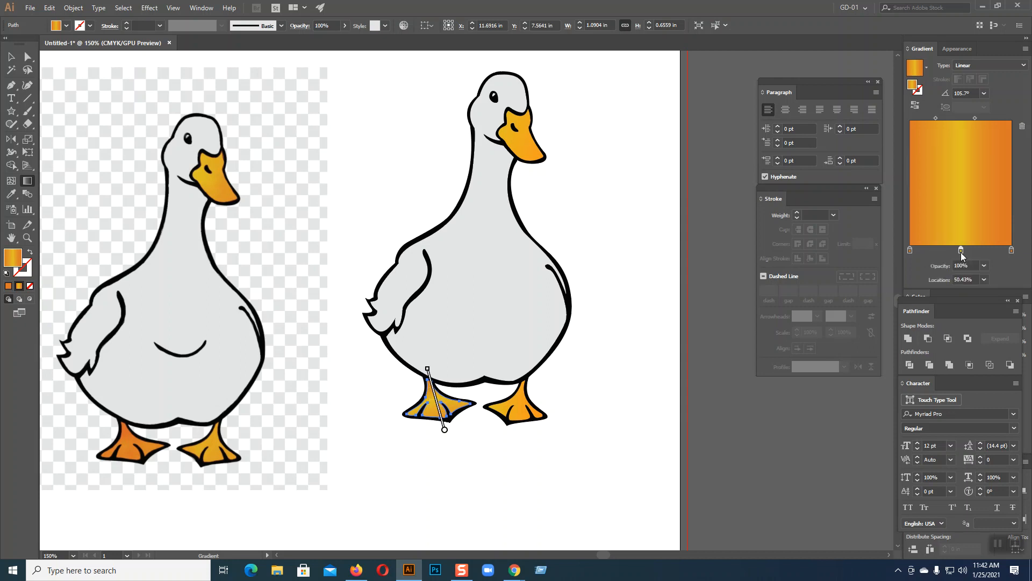
key("i")
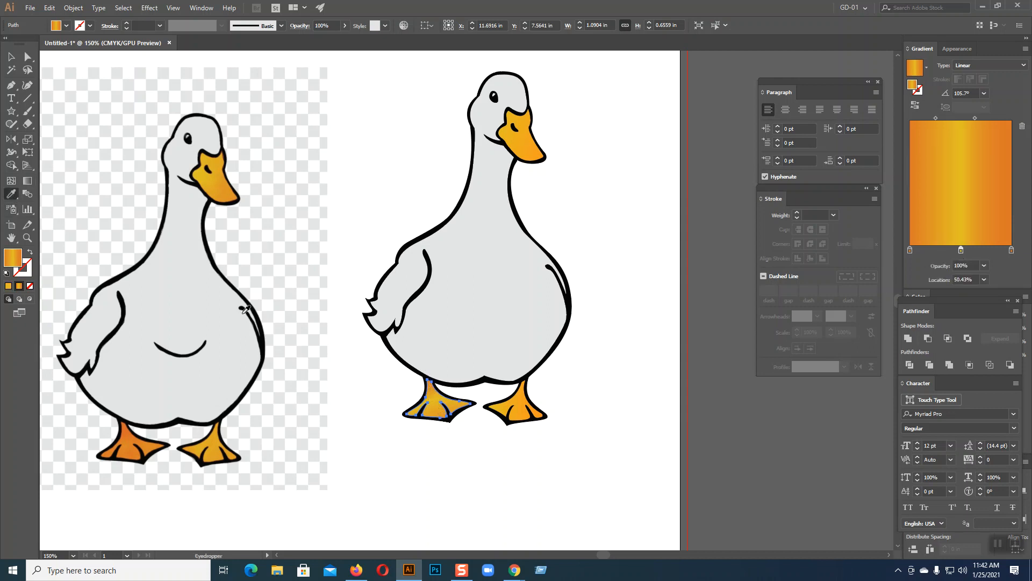
left_click(129, 439)
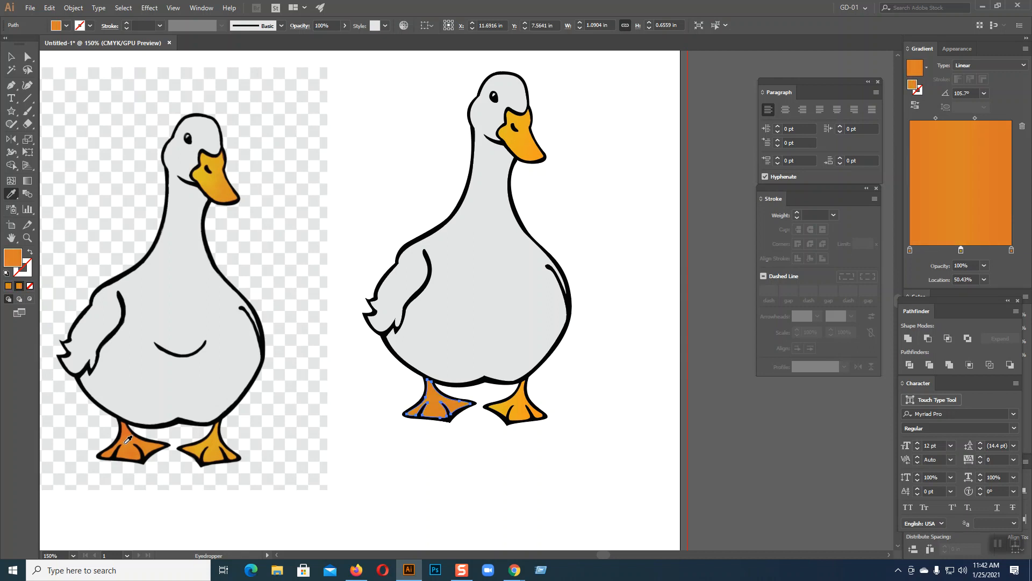
left_click(13, 58)
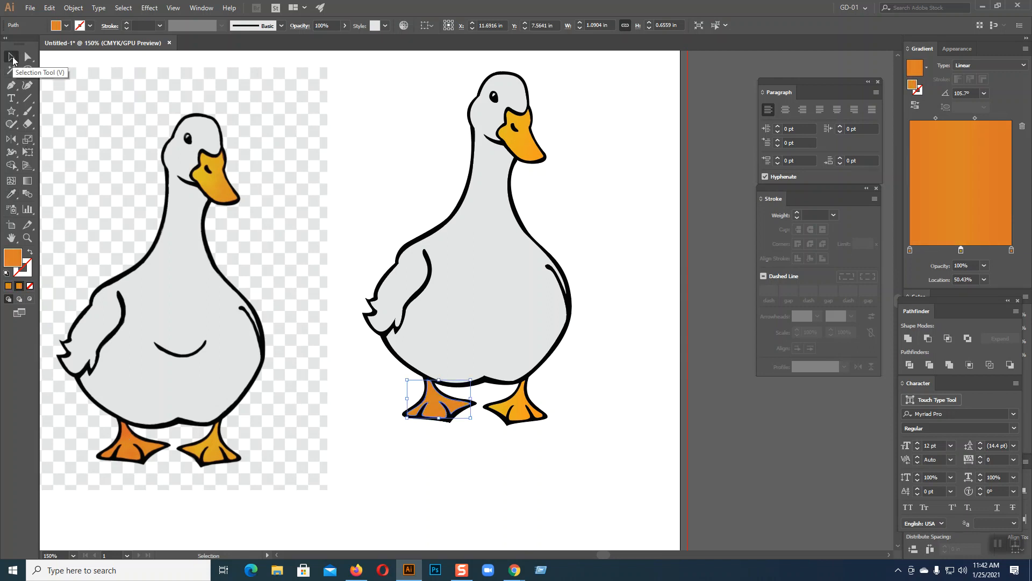
Set the middle stop of the left foot's gradient to the bright orange swatch and deselect the foot
double_click(962, 251)
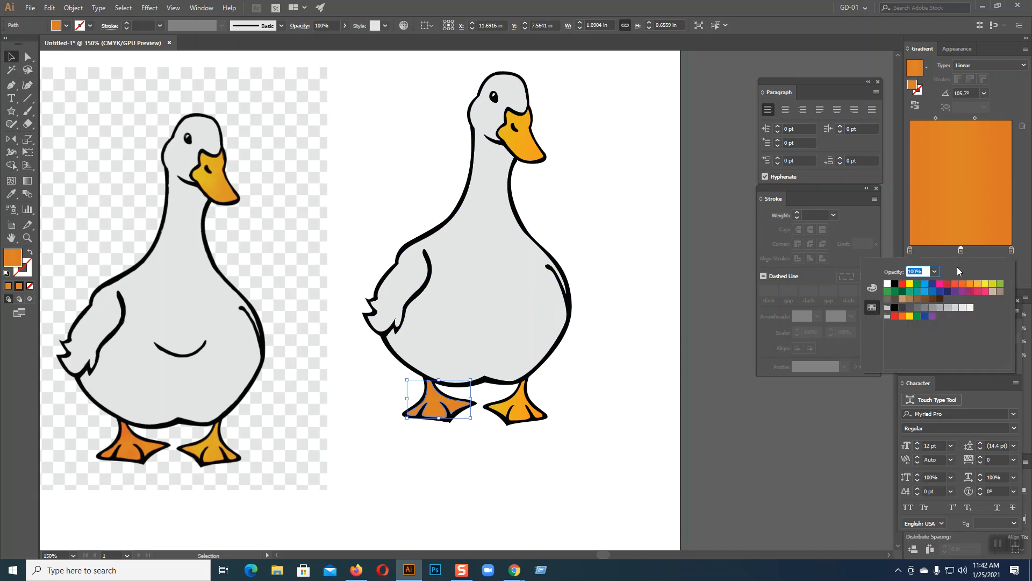
left_click(970, 284)
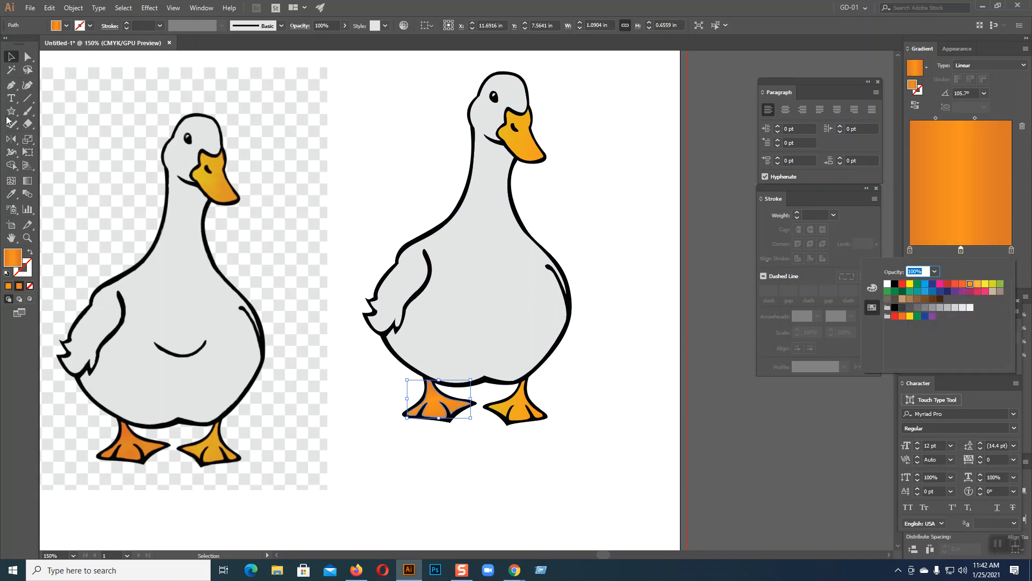
left_click(9, 56)
left_click(711, 284)
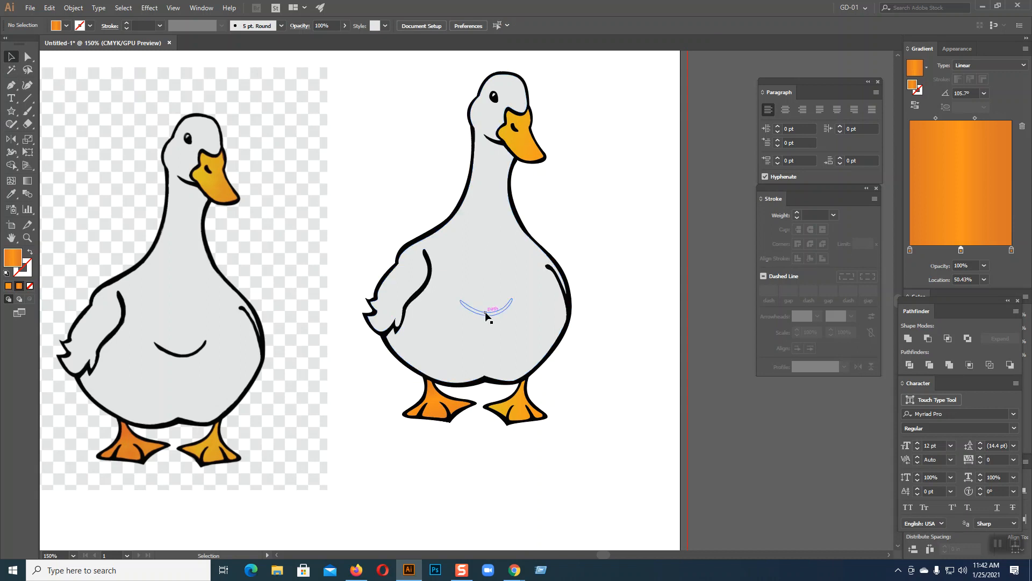
Fill the curved belly line path with black sampled from the reference duck's wing outline
left_click(485, 313)
left_click(12, 195)
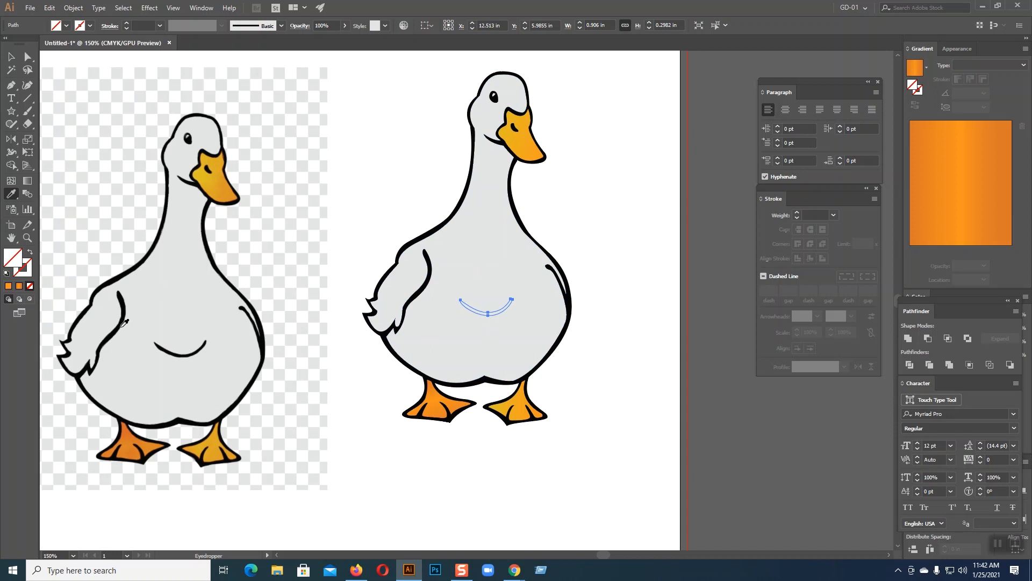
left_click(121, 322)
left_click(10, 58)
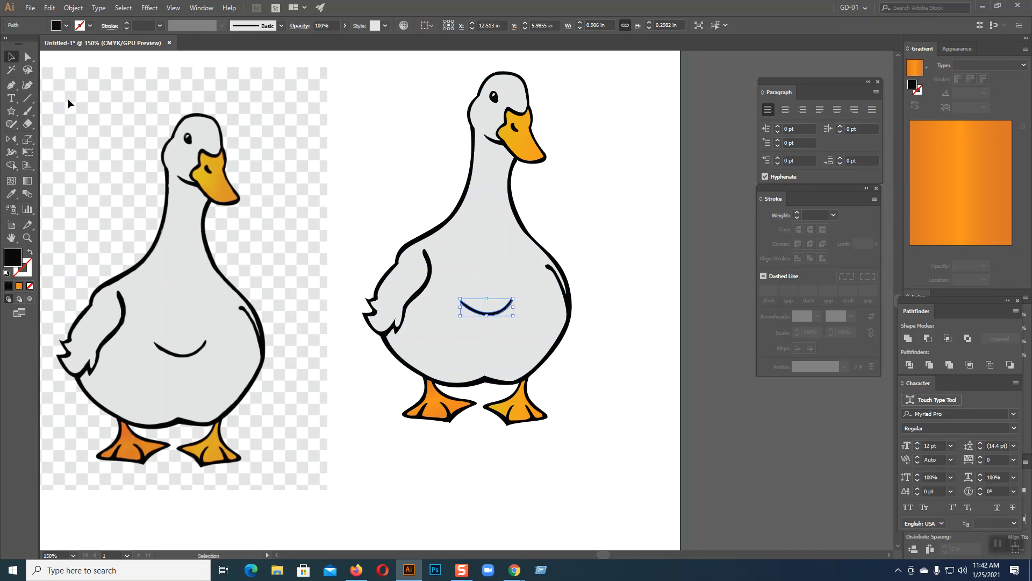
Deselect the belly line and examine the traced duck's outlines up close around the feet, body, neck, beak, head and wing
left_click(601, 248)
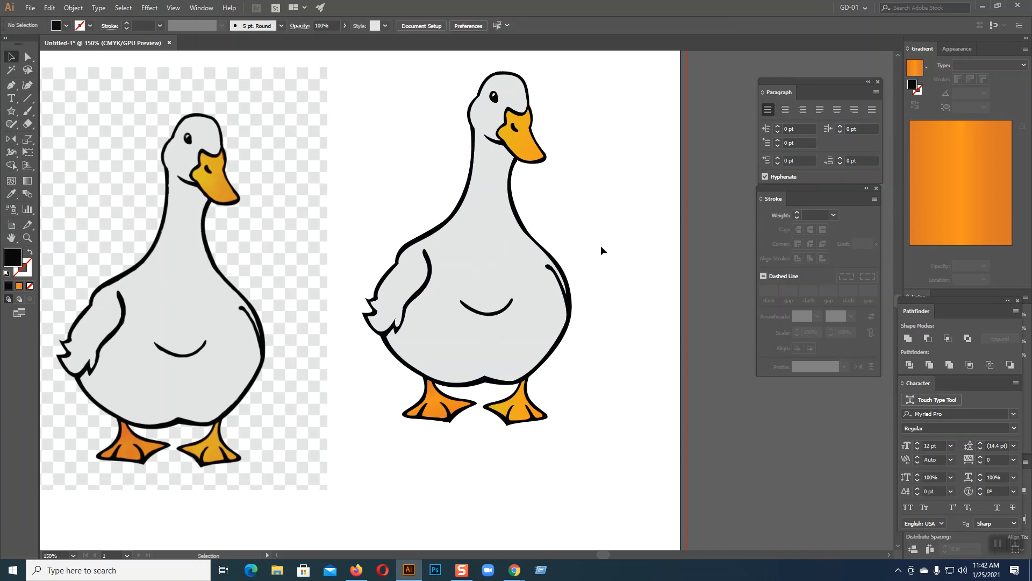
key("ctrl+minus")
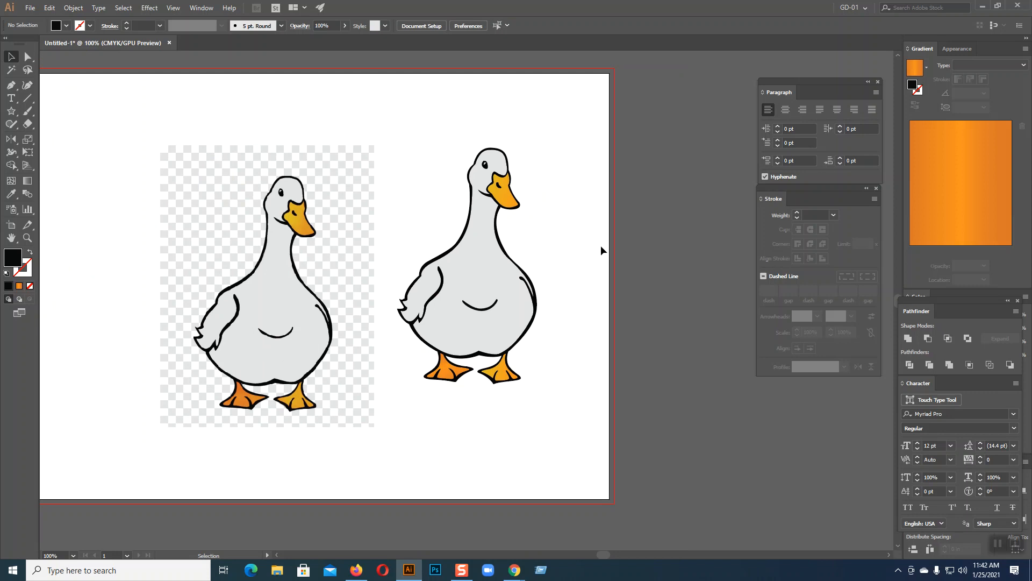
key("ctrl+plus")
key("ctrl+plus")
key("ctrl+plus")
key("ctrl+plus")
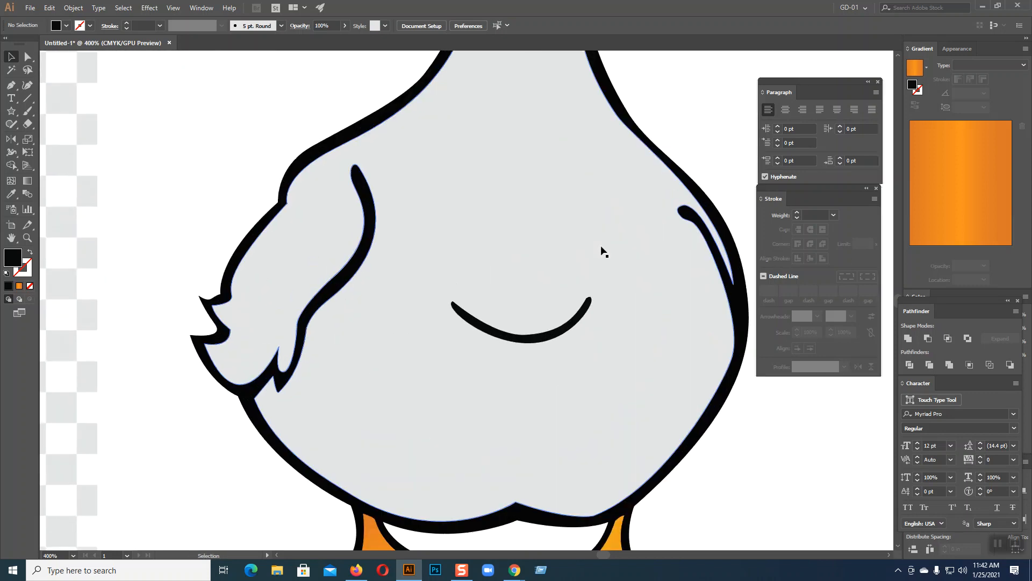
key("ctrl+minus")
key("ctrl+minus")
key("ctrl+minus")
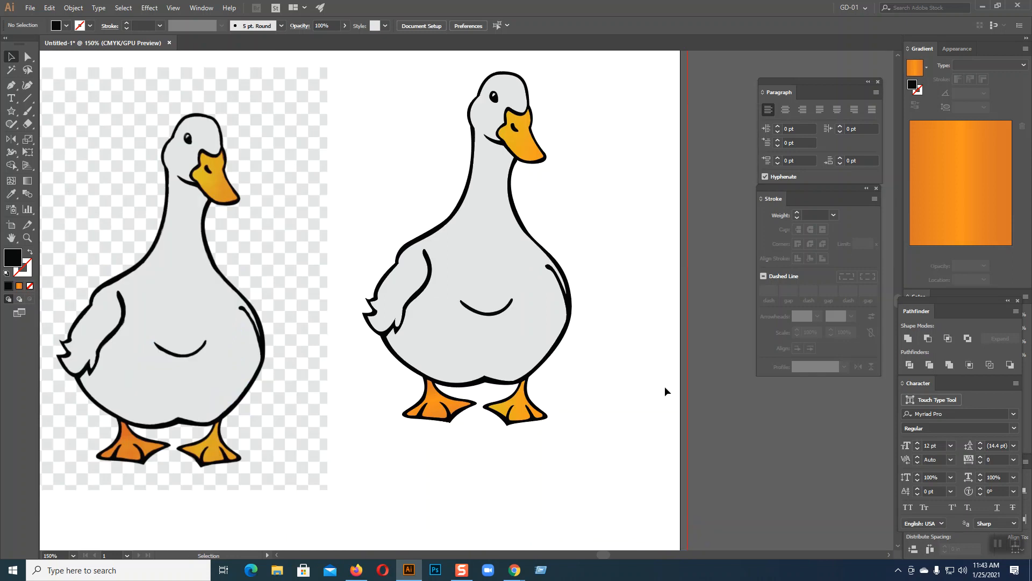
key("ctrl+plus")
key("ctrl+plus")
key("ctrl+plus")
key("ctrl+plus")
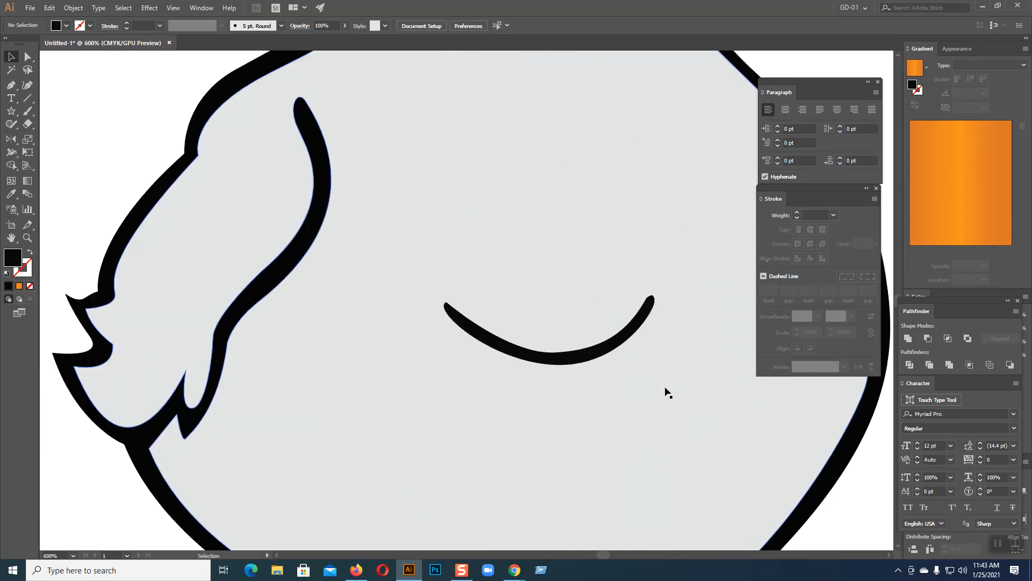
scroll(665, 390, "down", 5)
left_click_drag(613, 374, 392, 281)
key("ctrl+plus")
key("ctrl+plus")
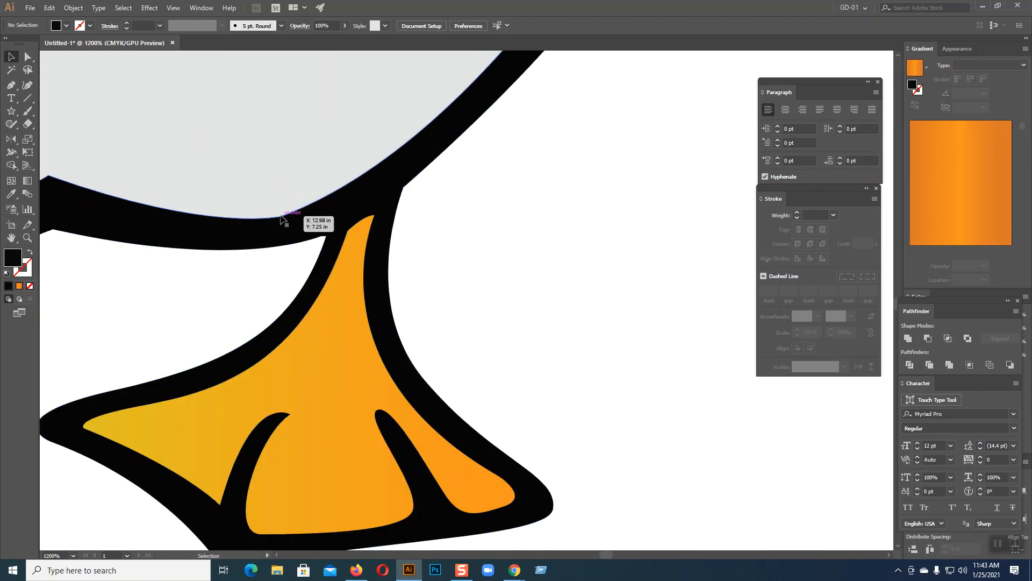
scroll(545, 204, "up", 6)
scroll(293, 480, "up", 10)
scroll(459, 276, "up", 5)
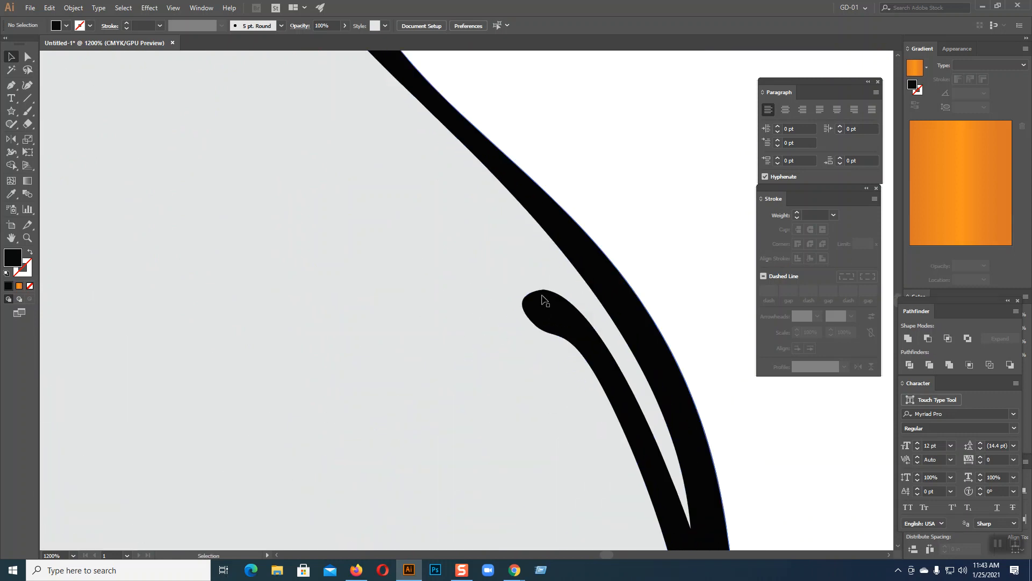
scroll(544, 300, "up", 10)
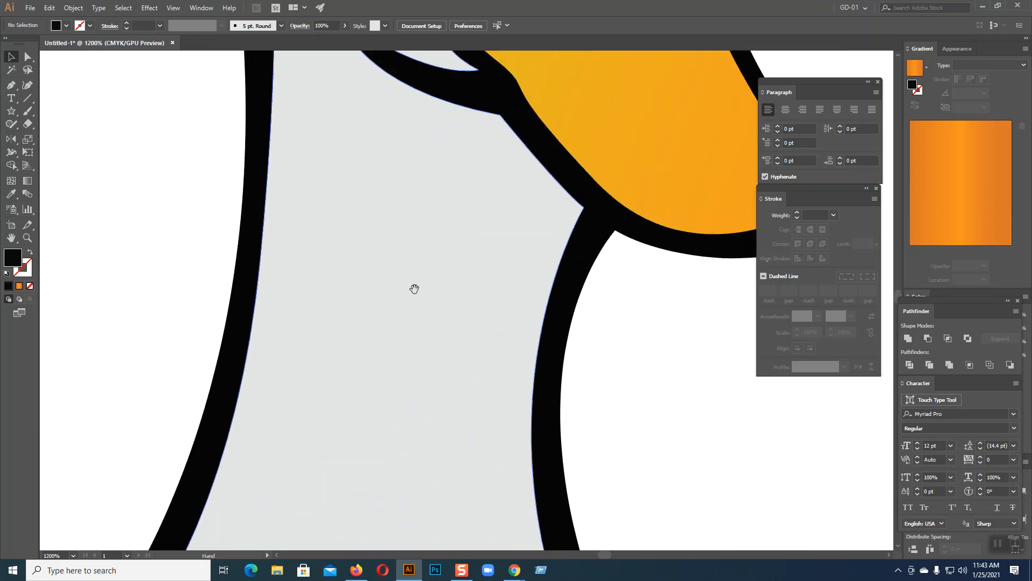
scroll(376, 285, "up", 10)
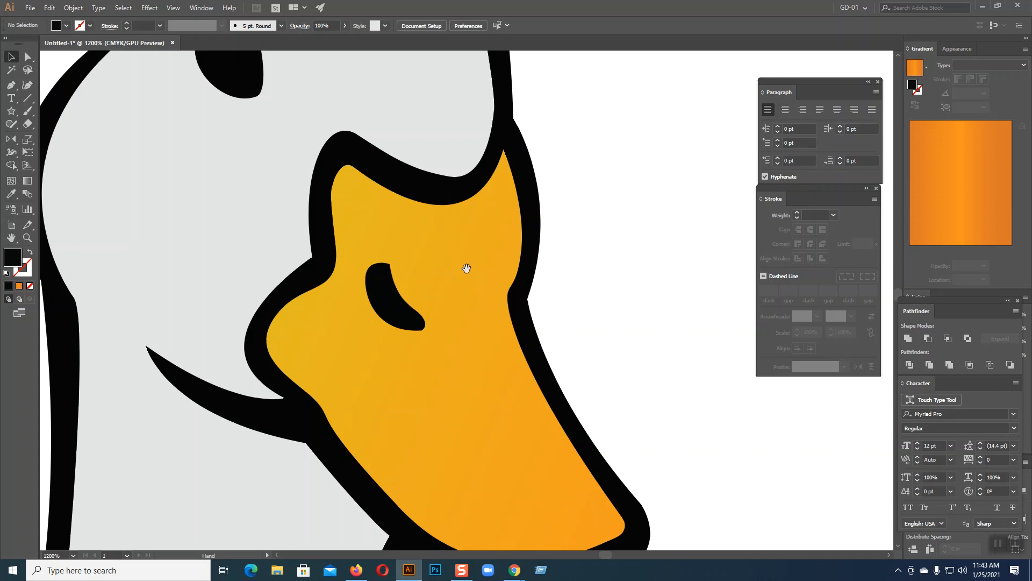
scroll(419, 231, "up", 5)
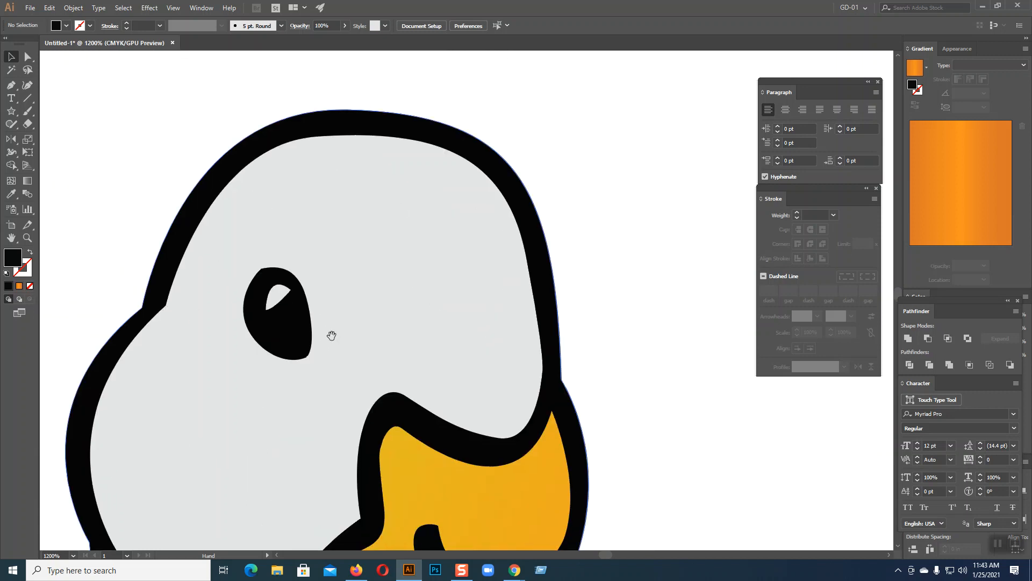
scroll(331, 335, "down", 15)
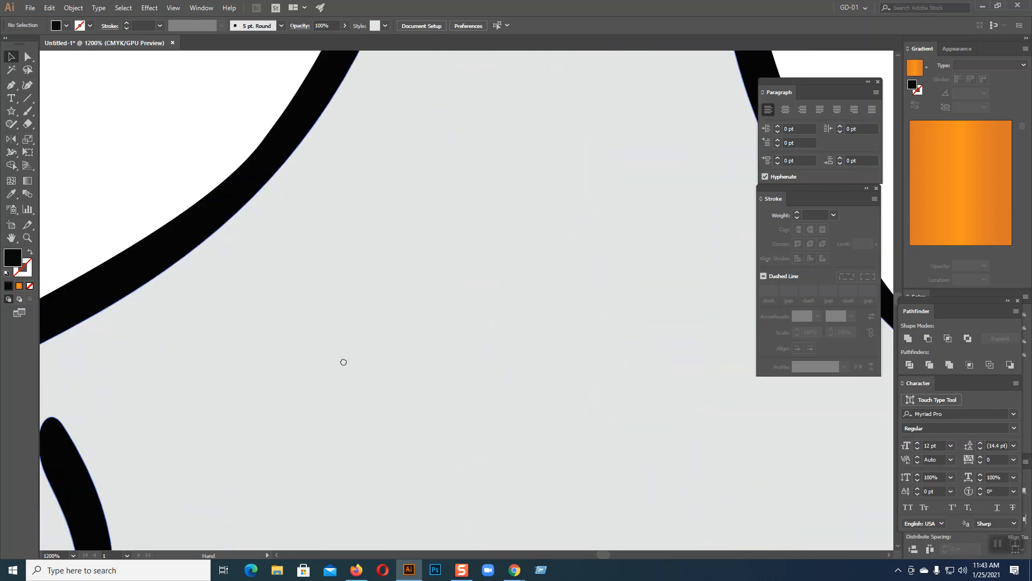
scroll(331, 398, "down", 15)
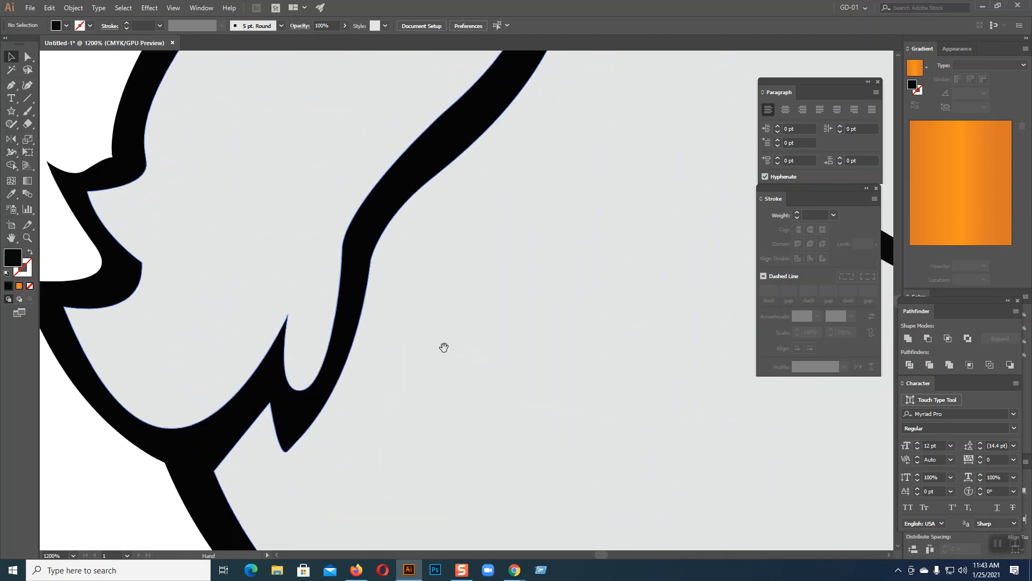
scroll(444, 348, "down", 3)
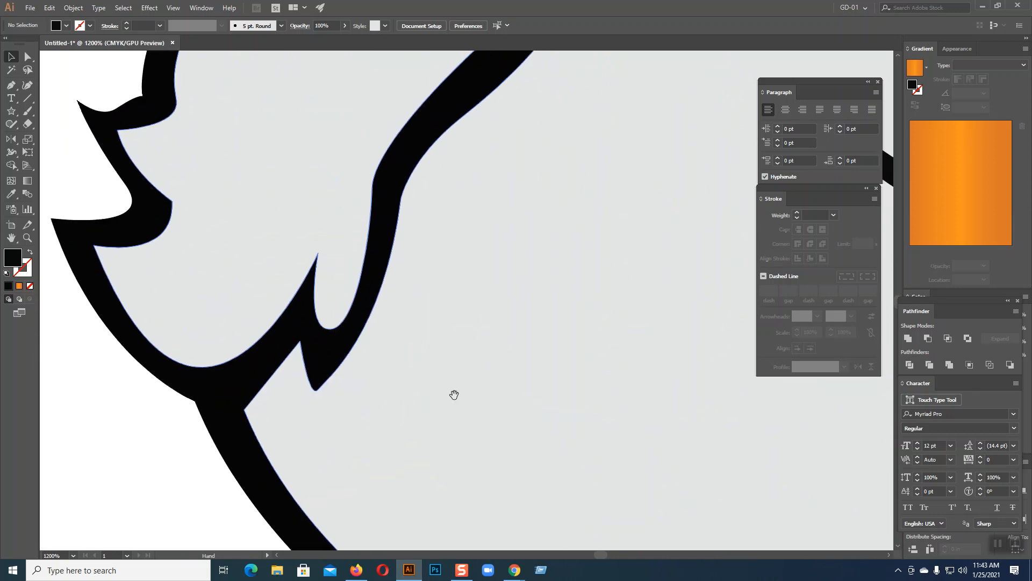
scroll(454, 396, "down", 10)
scroll(450, 342, "down", 5)
scroll(531, 359, "right", 20)
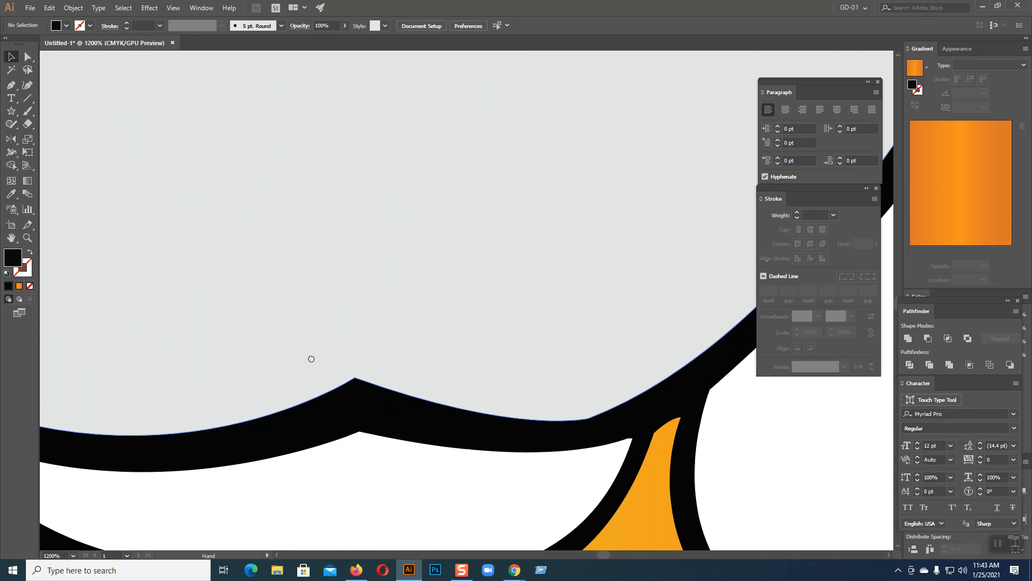
Smooth the grey body shape's corner on the bottom edge above the right foot with the Smooth tool
left_click(500, 392)
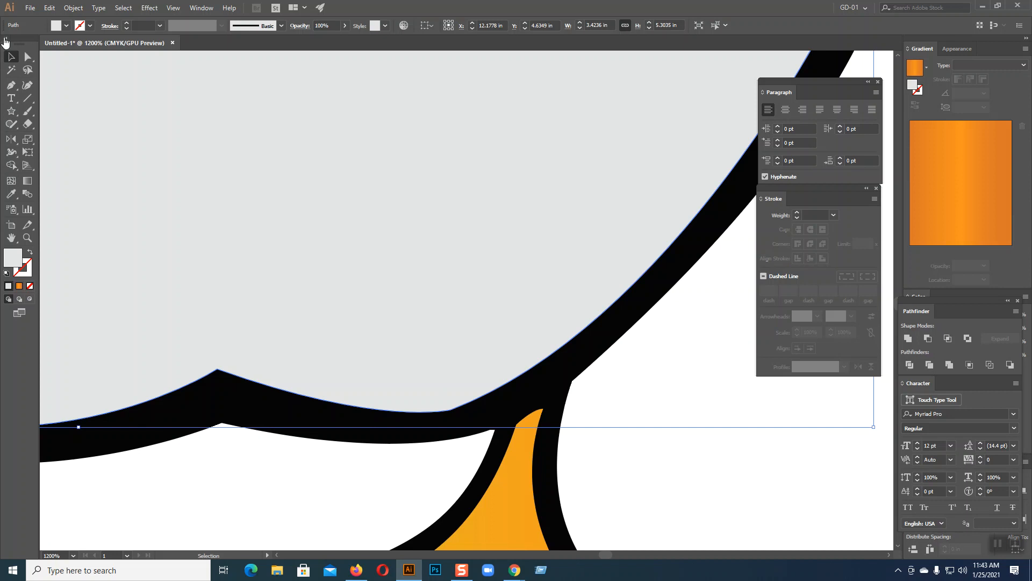
left_click(16, 127)
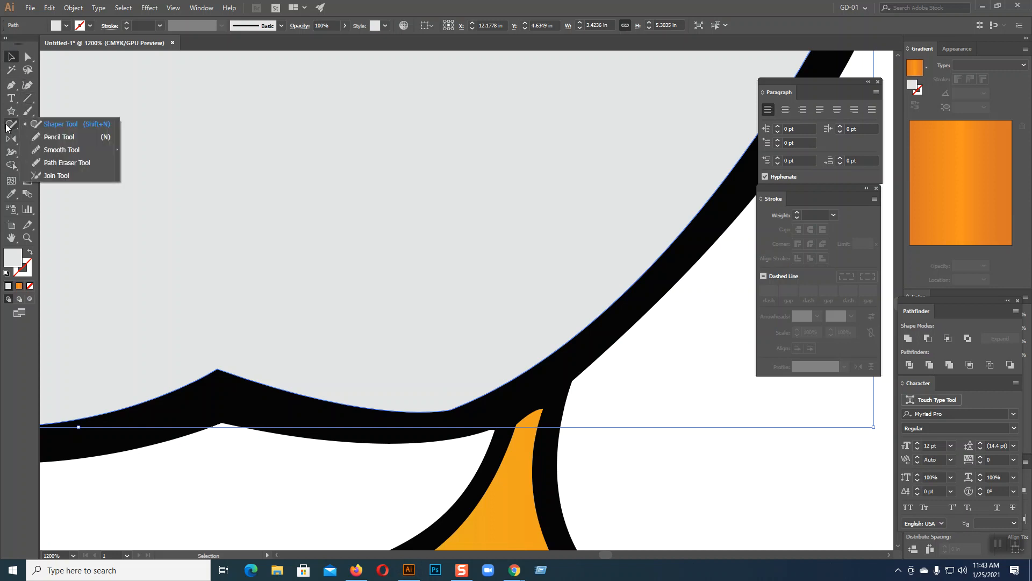
left_click(61, 150)
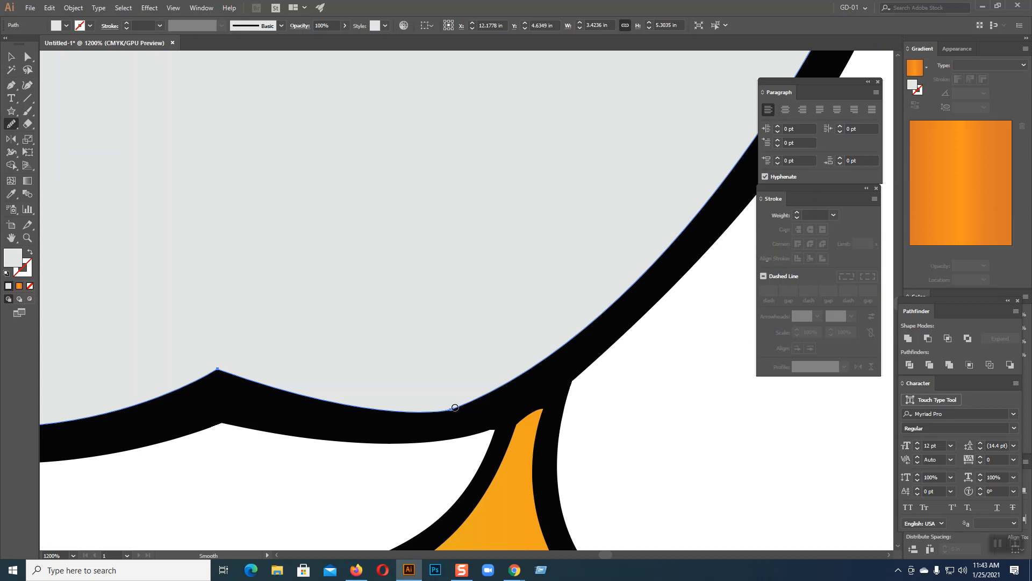
left_click_drag(474, 400, 475, 402)
left_click_drag(408, 412, 487, 400)
scroll(677, 385, "down", 5)
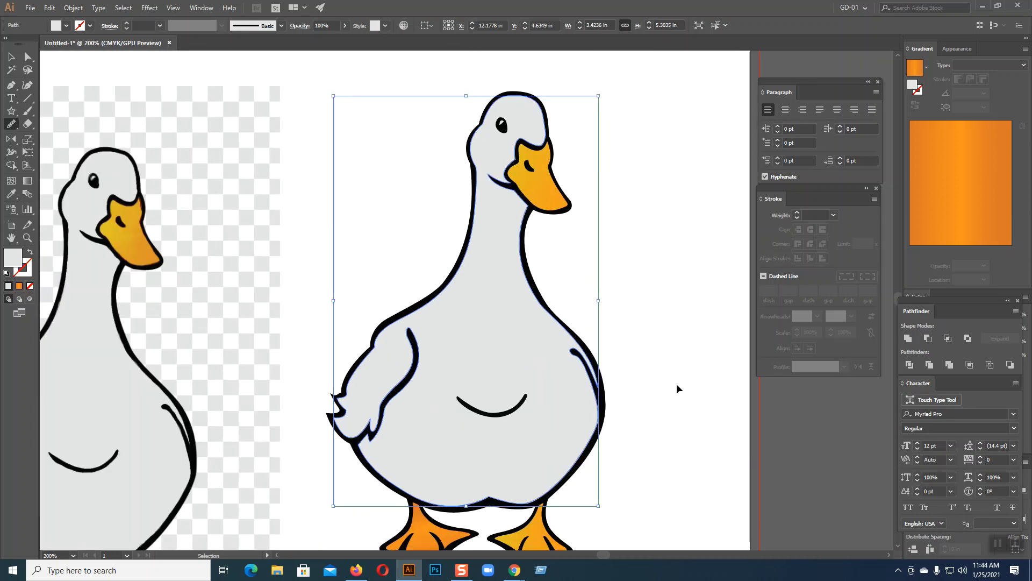
Smooth the outer edge of the black outline along the beak's right side with the Smooth tool and deselect it
scroll(677, 384, "up", 5)
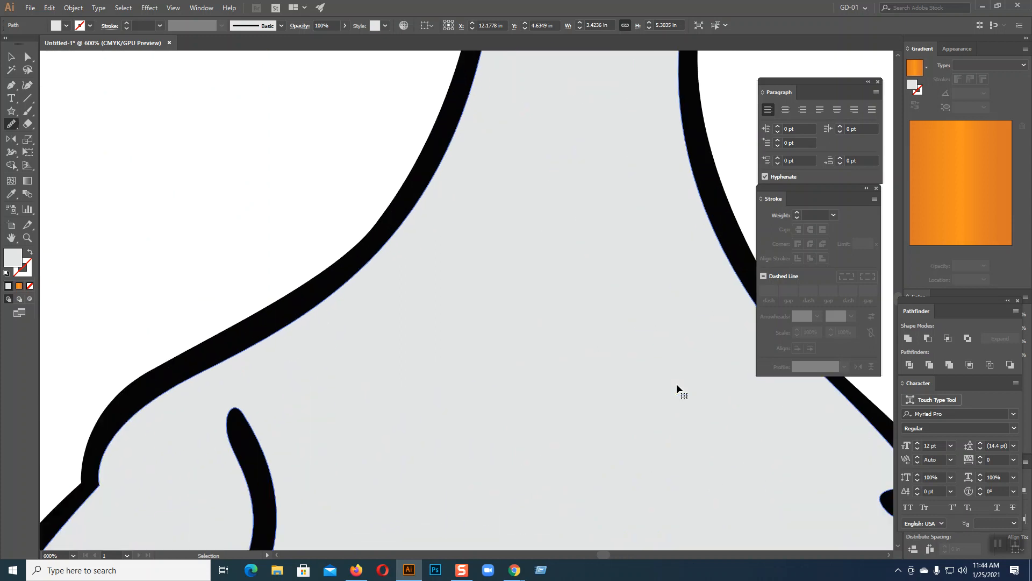
left_click_drag(421, 295, 235, 500)
left_click_drag(602, 107, 301, 483)
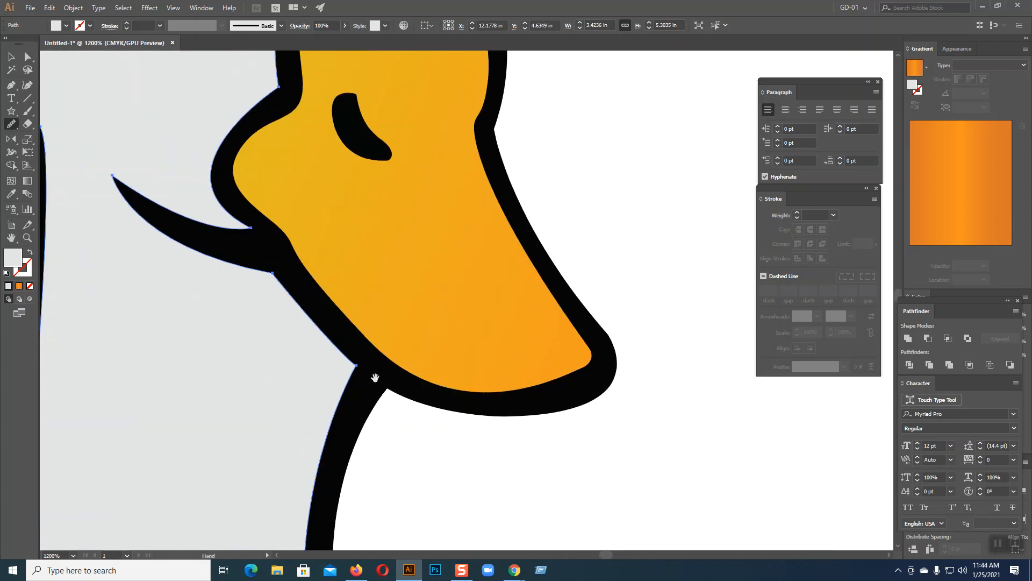
left_click_drag(389, 317, 269, 498)
key("v")
left_click(435, 200)
left_click(384, 225)
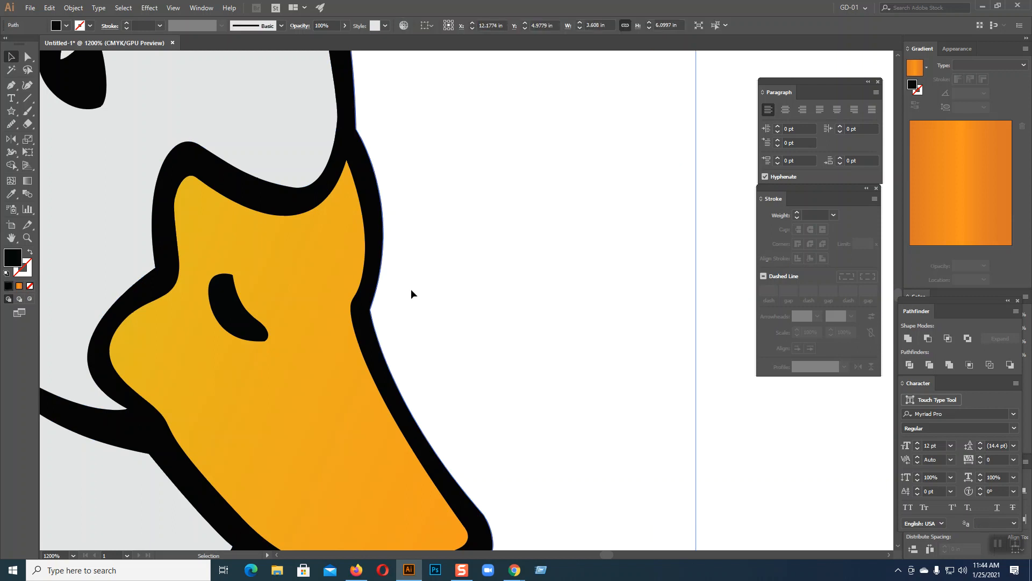
left_click(10, 123)
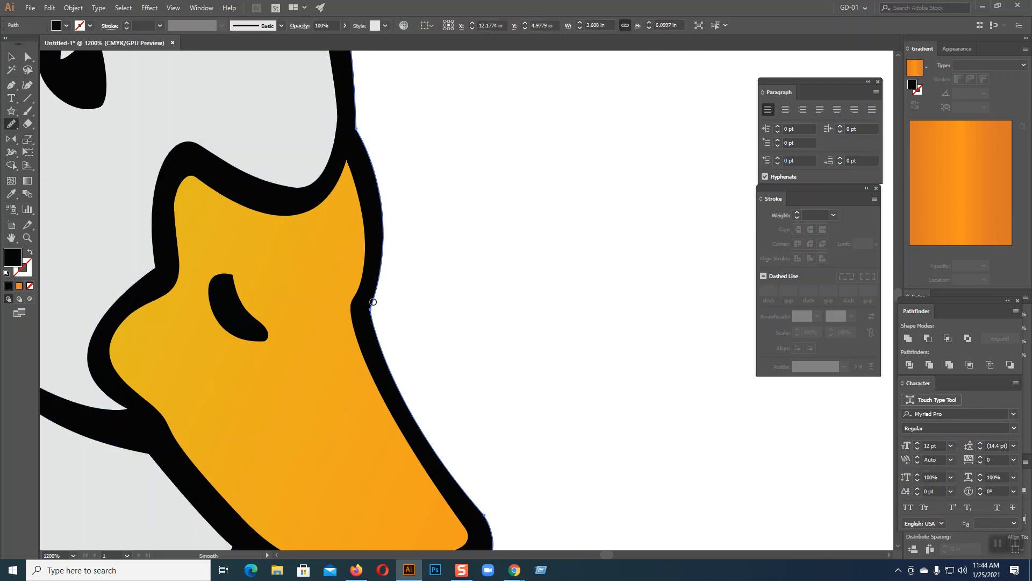
left_click_drag(376, 333, 398, 365)
left_click_drag(356, 123, 440, 277)
left_click(11, 56)
left_click(698, 286)
Smooth the black outline's outer corner where the back of the head meets the neck
key("ctrl+minus")
key("ctrl+minus")
key("ctrl+minus")
key("ctrl+minus")
key("ctrl+minus")
key("ctrl+minus")
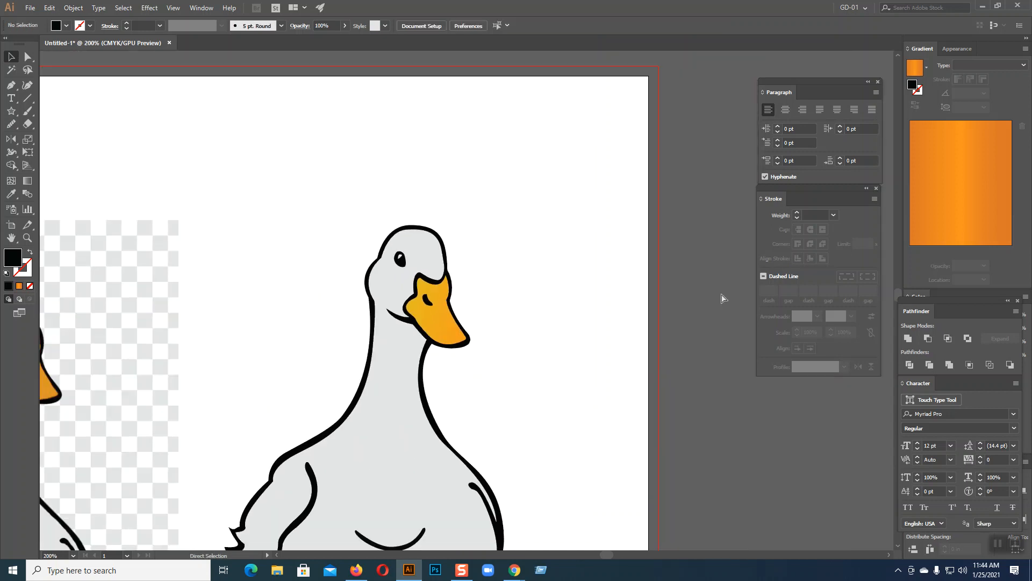
scroll(618, 298, "down", 3)
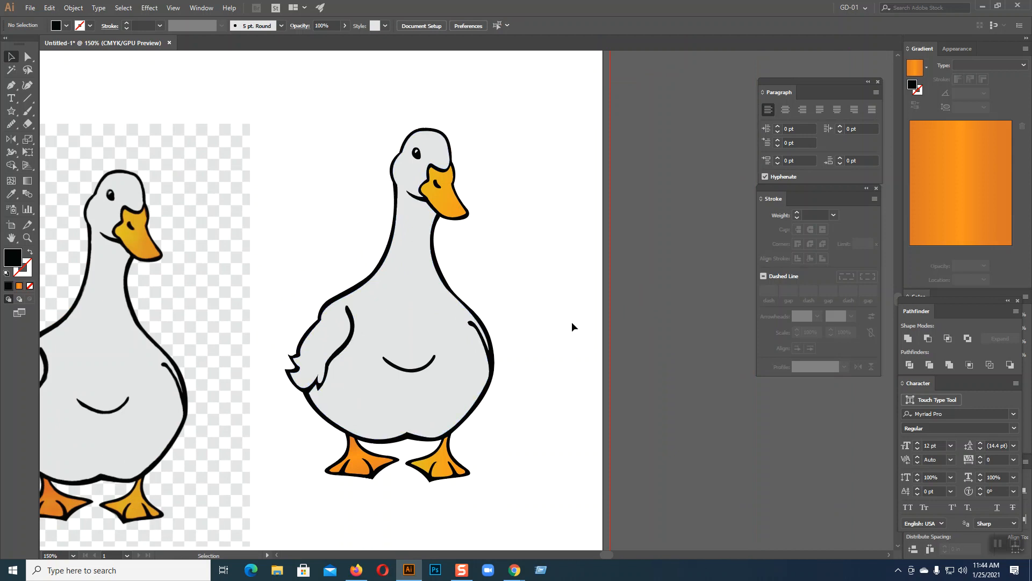
key("ctrl+plus")
key("ctrl+plus")
key("ctrl+plus")
key("ctrl+plus")
key("space")
left_click_drag(286, 155, 412, 454)
left_click_drag(365, 124, 406, 363)
left_click(363, 187)
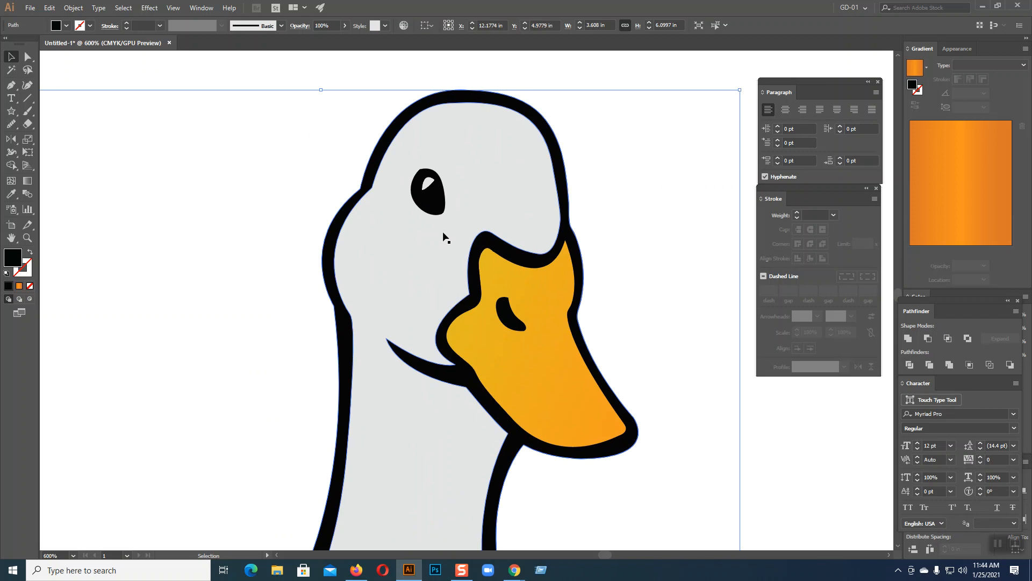
key("ctrl+plus")
key("ctrl+plus")
key("ctrl+plus")
key("ctrl+plus")
key("space")
left_click_drag(200, 146, 427, 456)
left_click_drag(543, 80, 242, 559)
left_click_drag(497, 61, 408, 484)
left_click_drag(499, 62, 473, 484)
left_click_drag(466, 253, 482, 425)
left_click(288, 322)
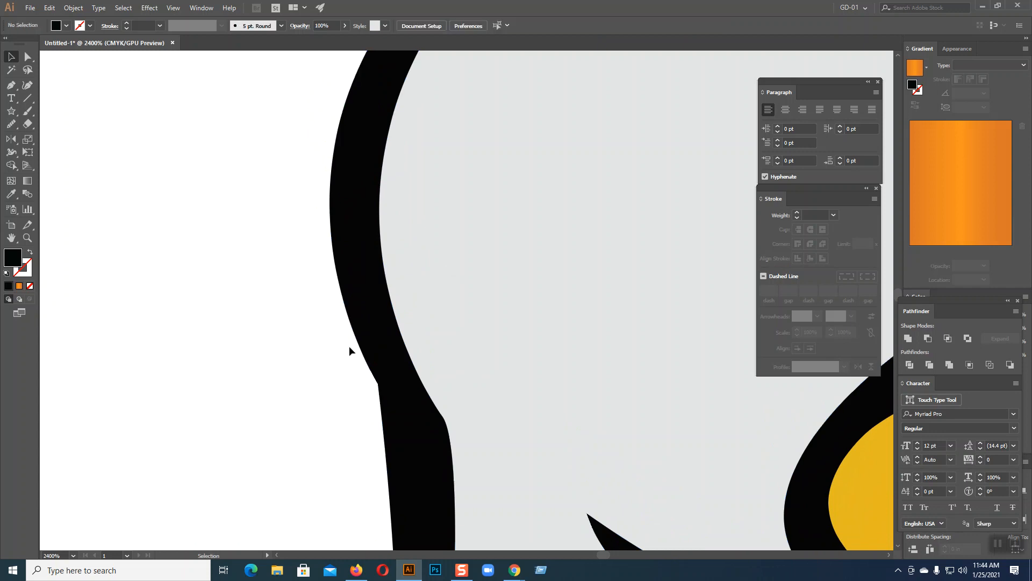
left_click(363, 345)
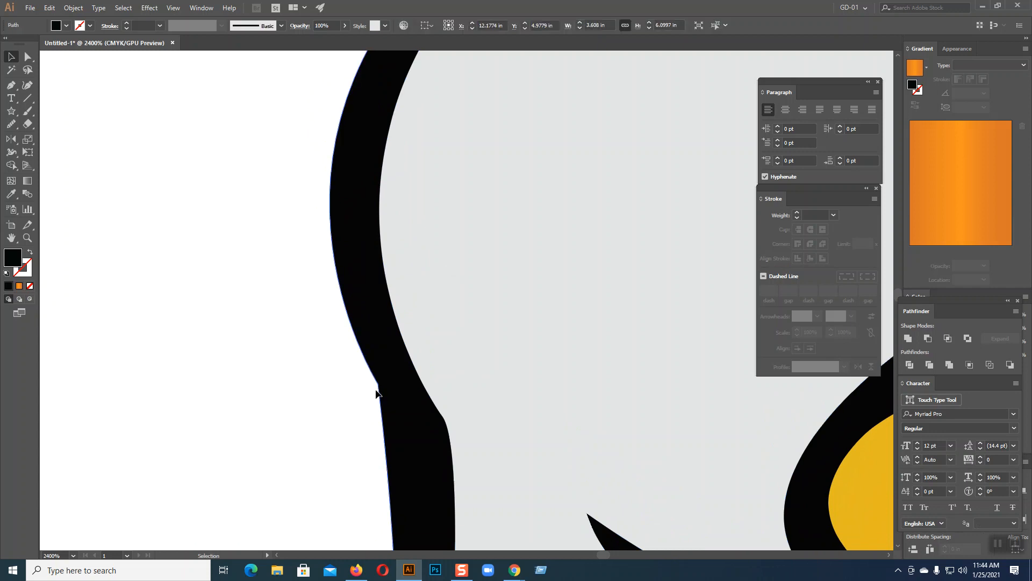
left_click(11, 124)
left_click_drag(374, 377, 386, 426)
left_click(11, 57)
Smooth the grey body shape's corner where the back of the head meets the neck
left_click(414, 359)
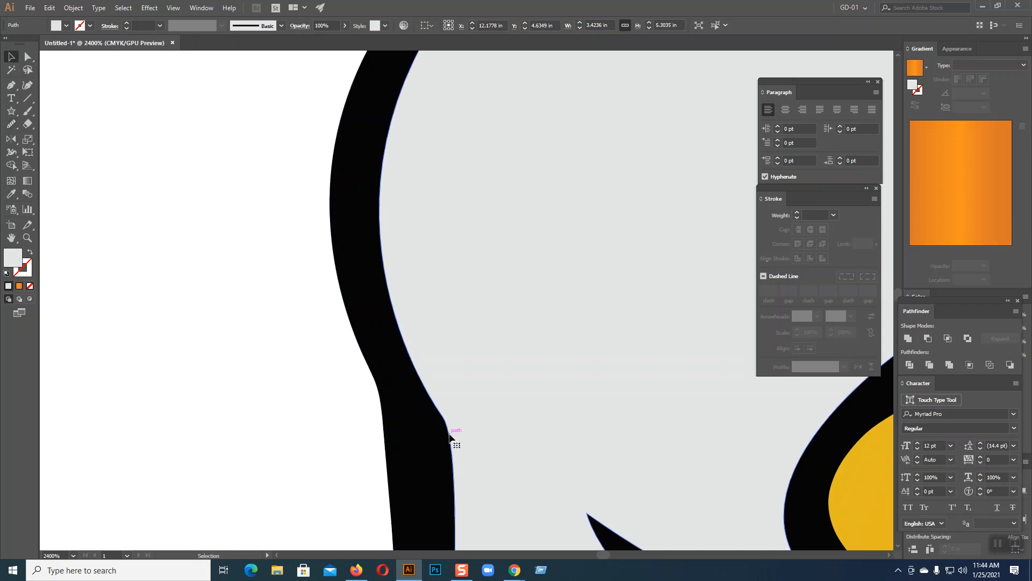
left_click(11, 124)
left_click_drag(438, 408, 453, 472)
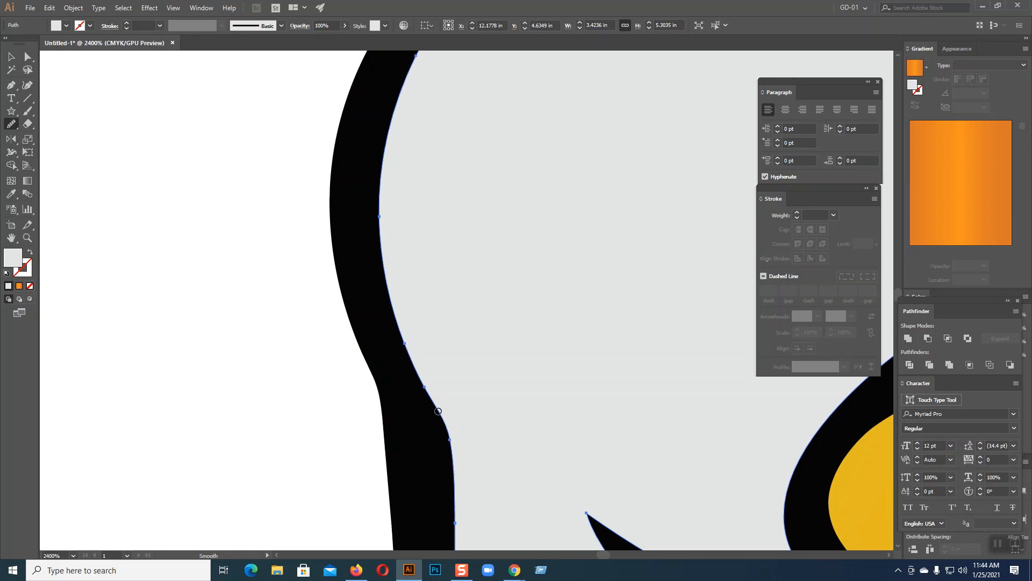
left_click_drag(442, 426, 456, 483)
left_click(11, 57)
Deselect the body shape and compare the whole traced duck with the reference image beside it
key("ctrl+minus")
key("ctrl+minus")
key("ctrl+minus")
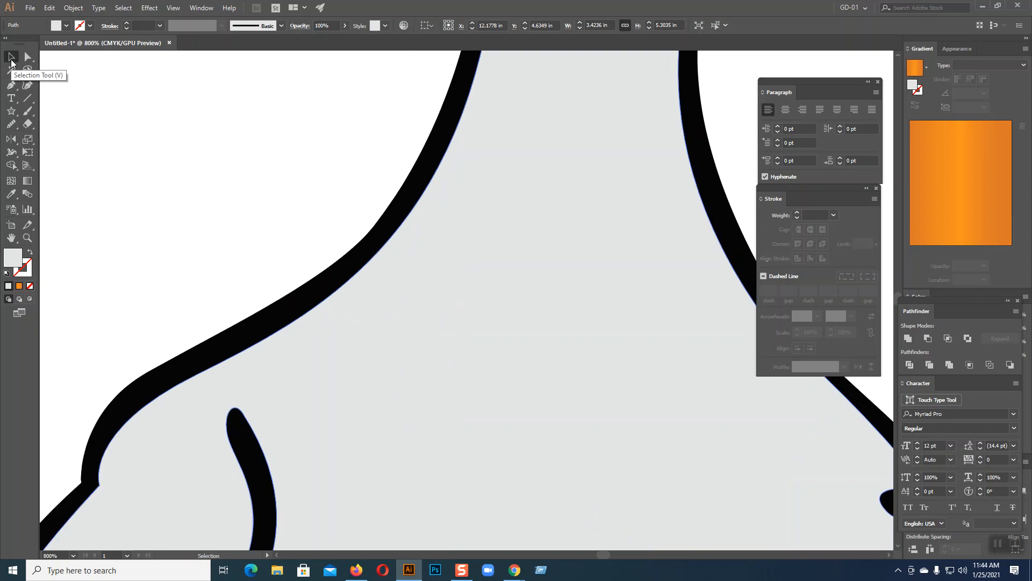
key("ctrl+minus")
key("ctrl+minus")
key("ctrl+minus")
key("ctrl+minus")
key("ctrl+minus")
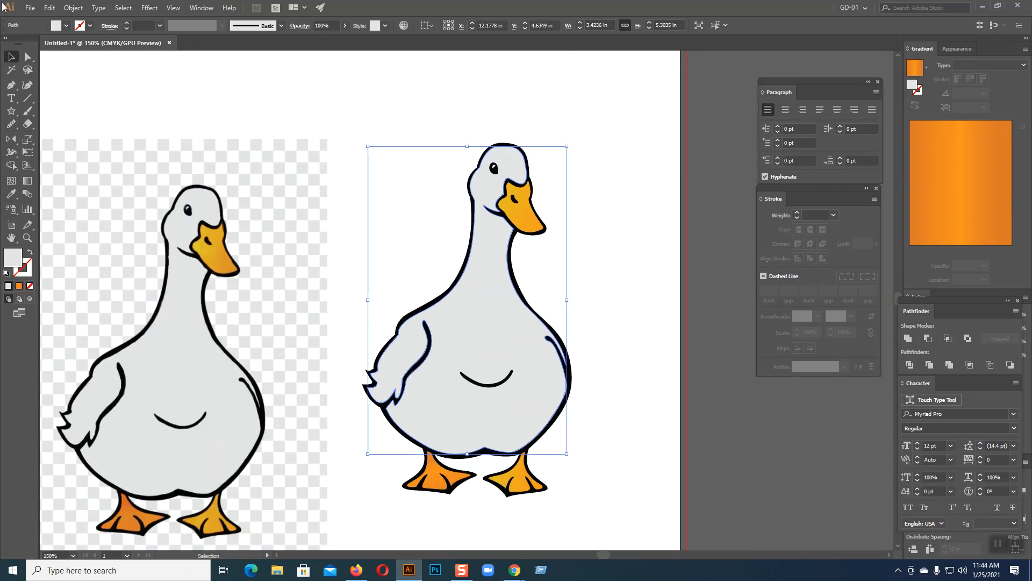
left_click(681, 267)
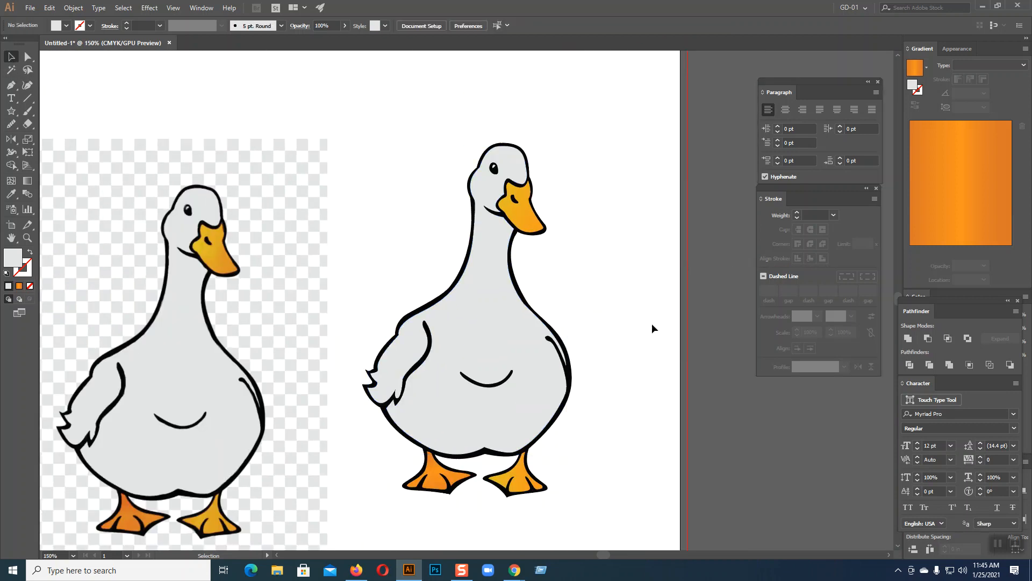
scroll(652, 323, "down", 2)
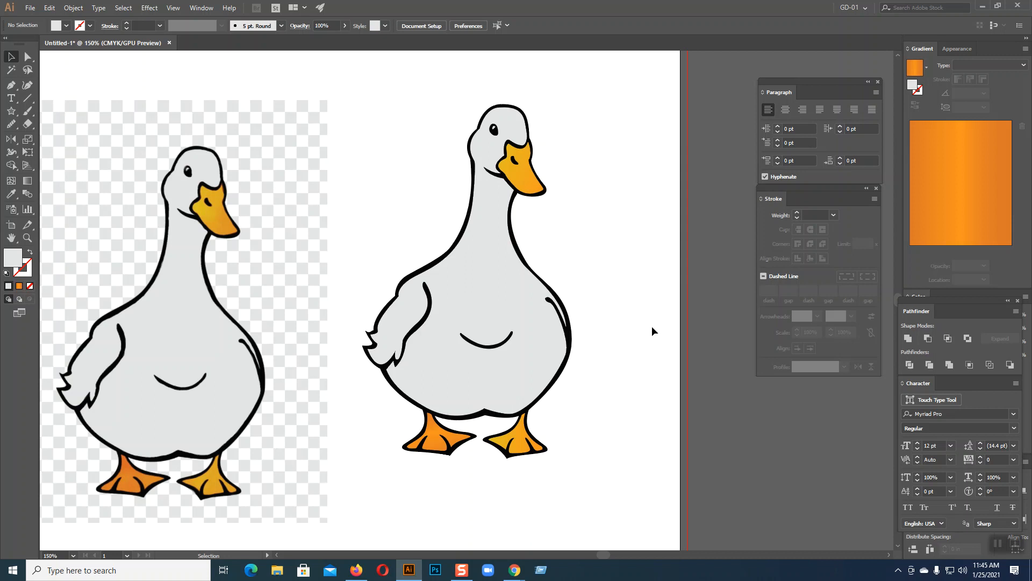
Switch to Chrome and browse the flying bird clip art on publicdomainvectors.org
mouse_move(514, 569)
left_click(466, 530)
left_click(871, 9)
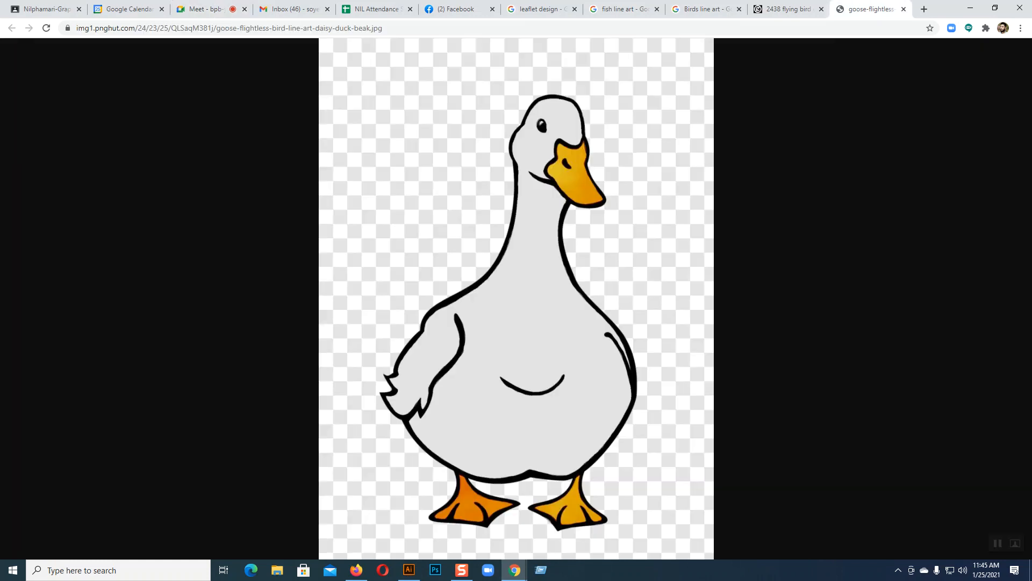
left_click(788, 9)
scroll(979, 312, "down", 6)
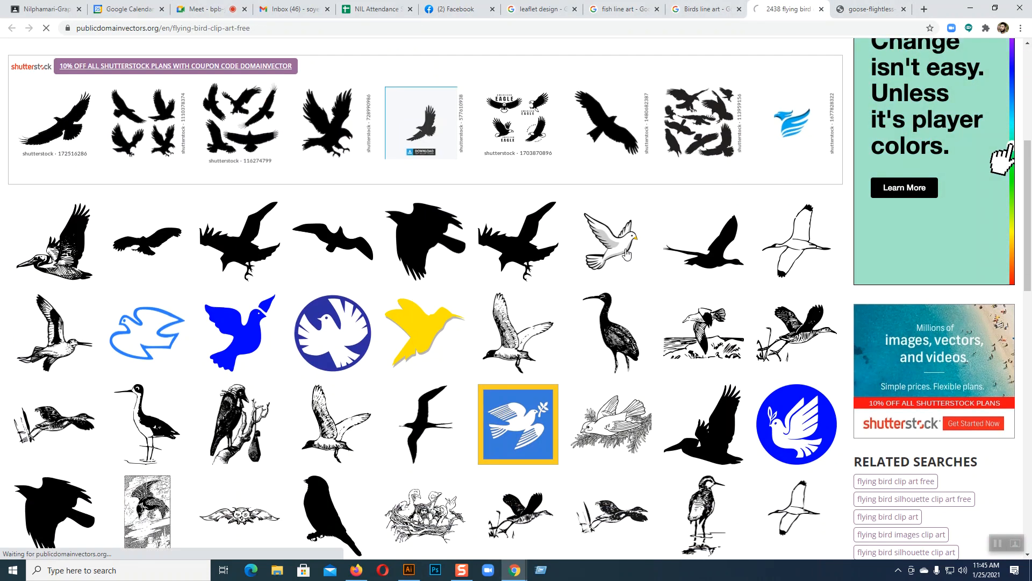
Open the white flying dove clip art and show its full image in a separate browser tab
left_click(611, 254)
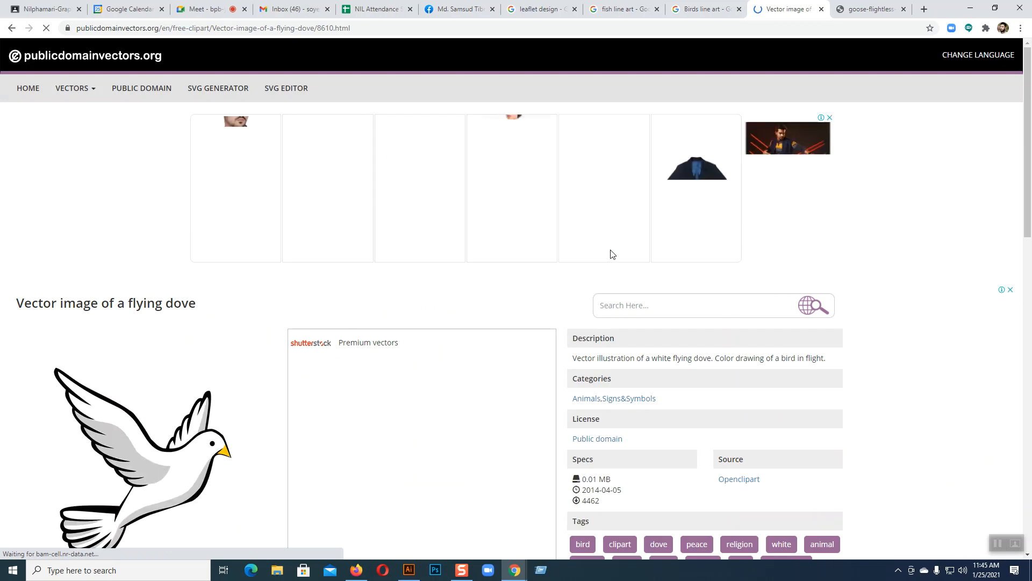
scroll(611, 253, "down", 4)
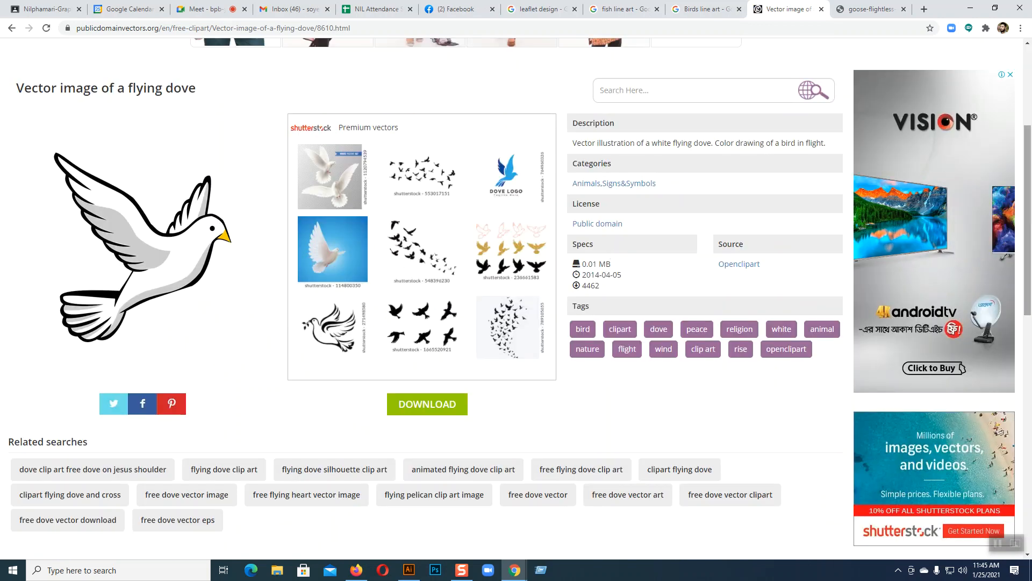
right_click(172, 249)
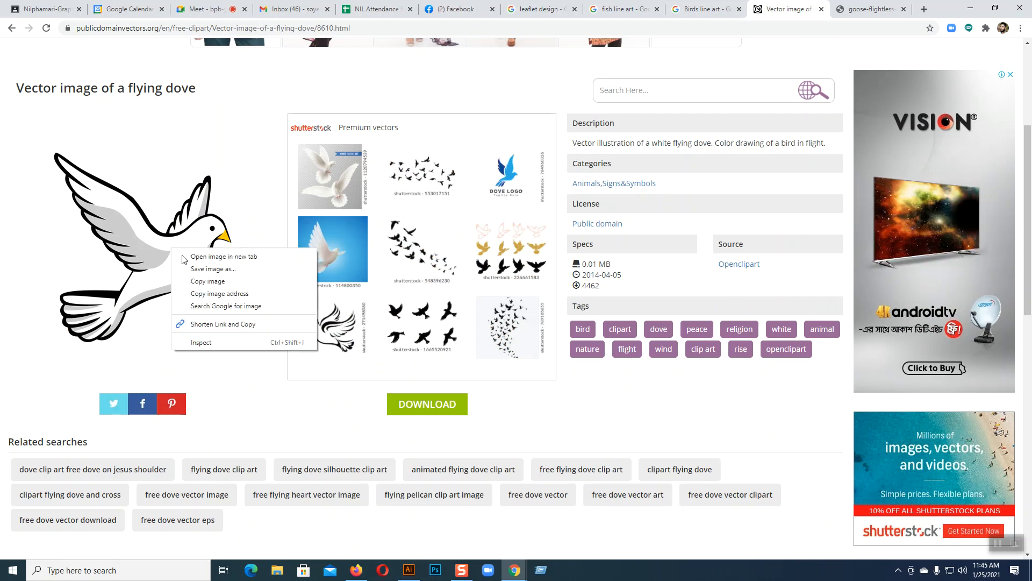
left_click(190, 259)
left_click(794, 9)
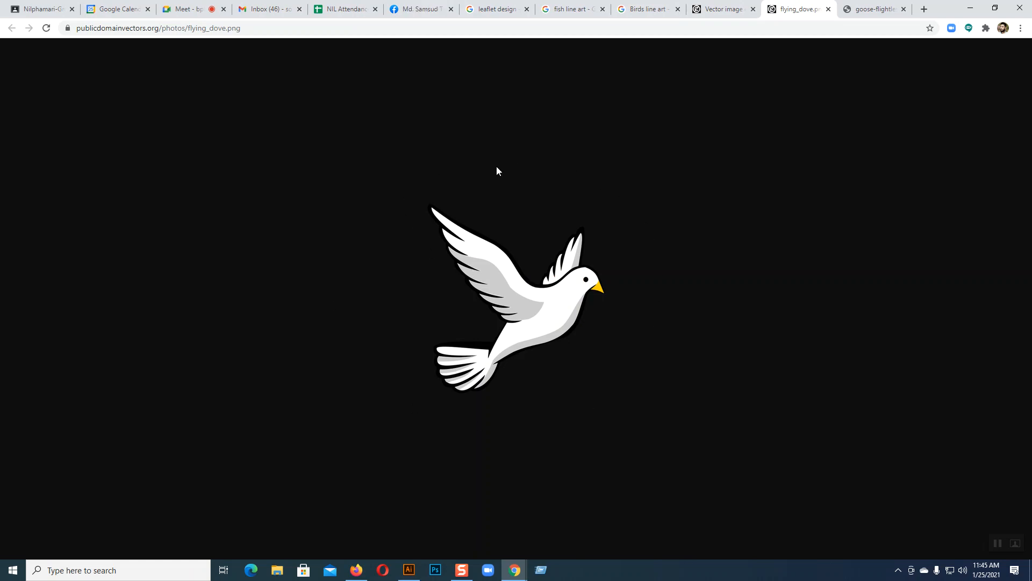
Save the dove image to the Desktop as a PNG file named flying_dove
right_click(524, 301)
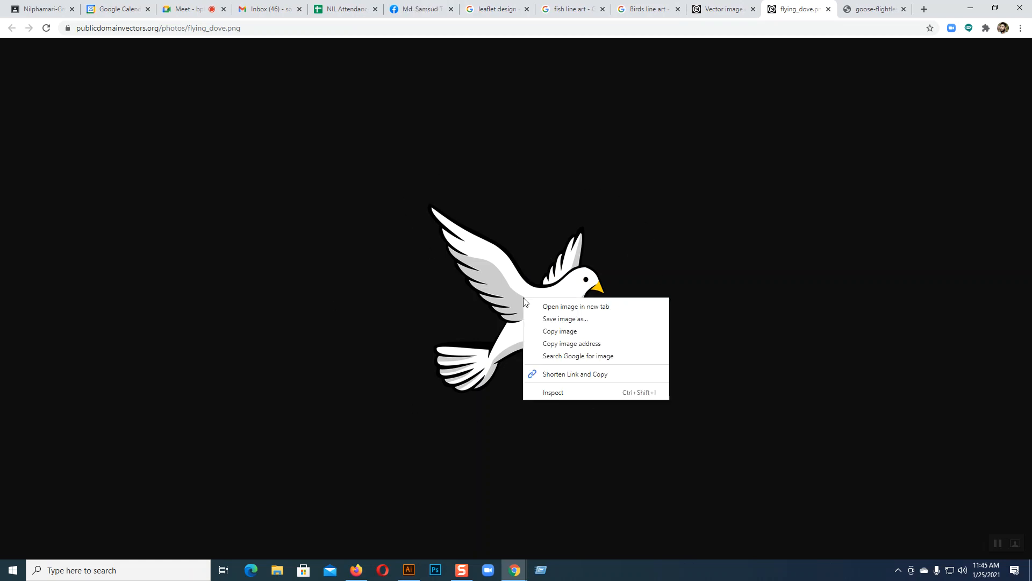
left_click(558, 319)
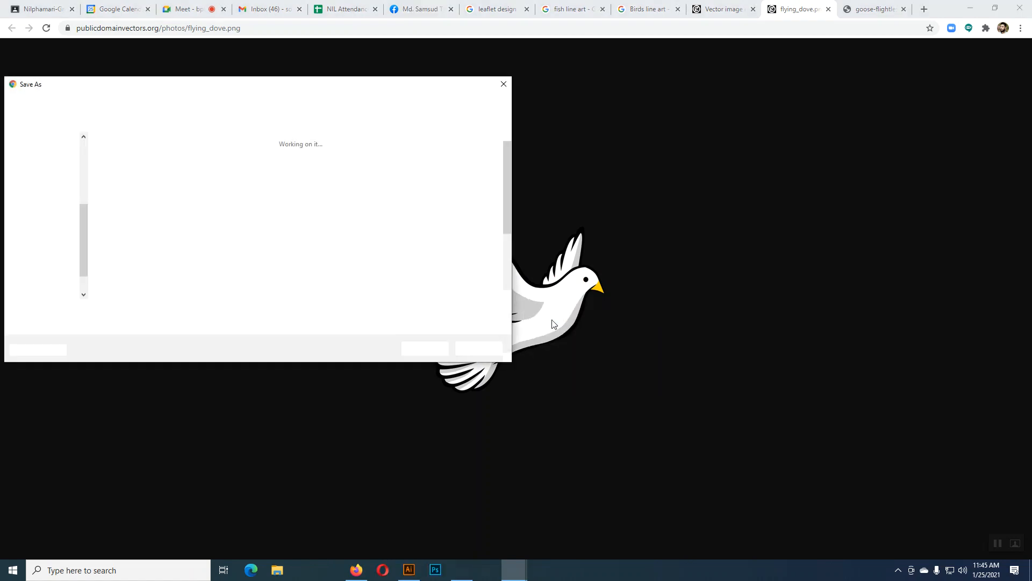
left_click(44, 170)
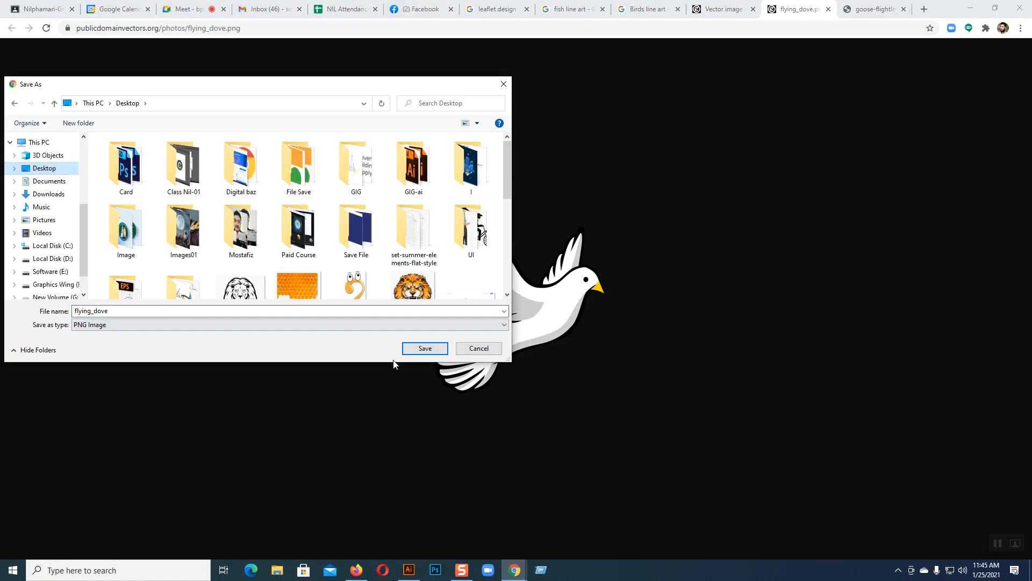
left_click(430, 342)
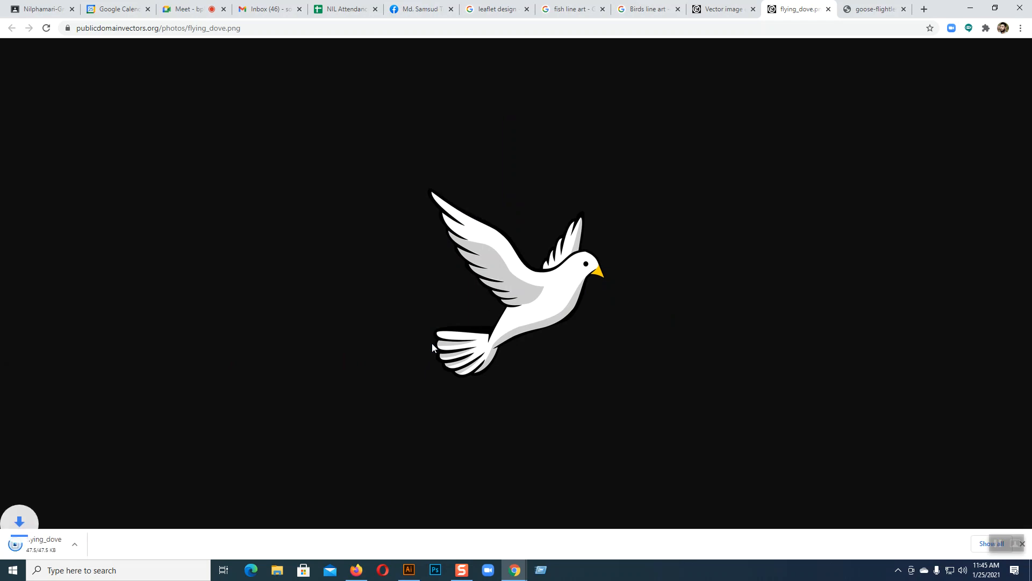
Switch to Illustrator, open the flying_dove PNG from the Desktop, and leave the image deselected
left_click(409, 570)
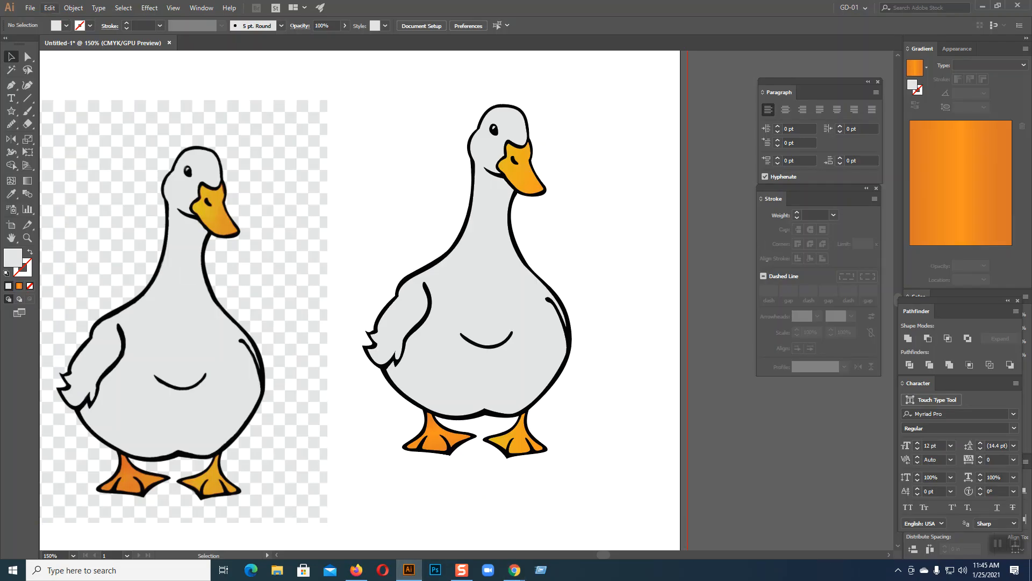
left_click(29, 7)
left_click(48, 44)
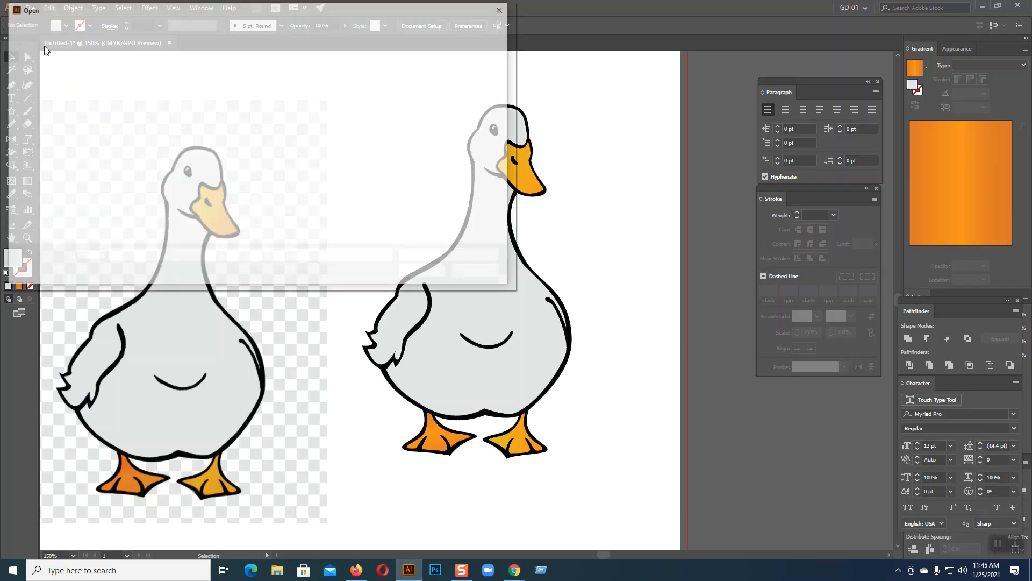
scroll(402, 141, "down", 5)
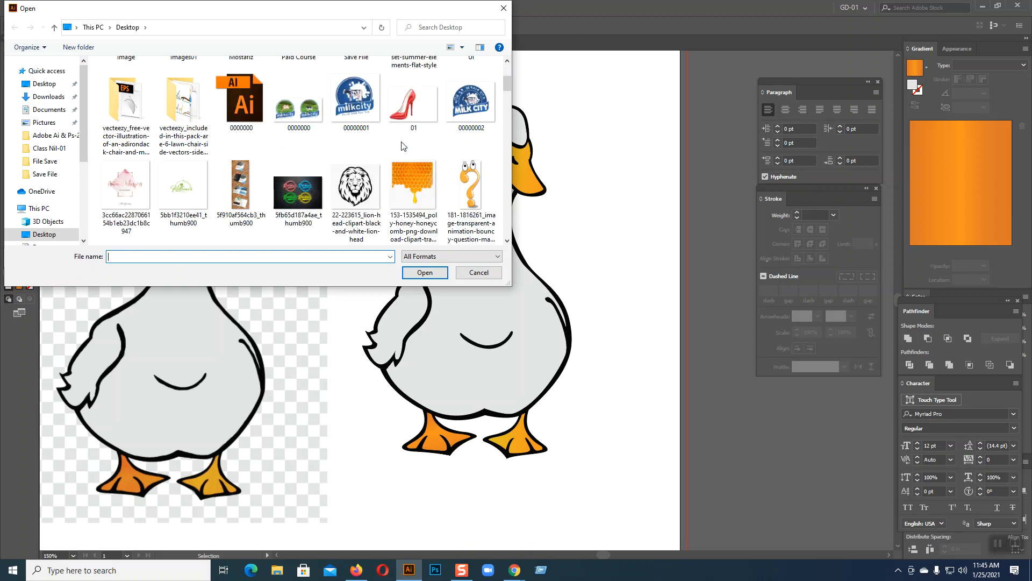
scroll(402, 146, "down", 8)
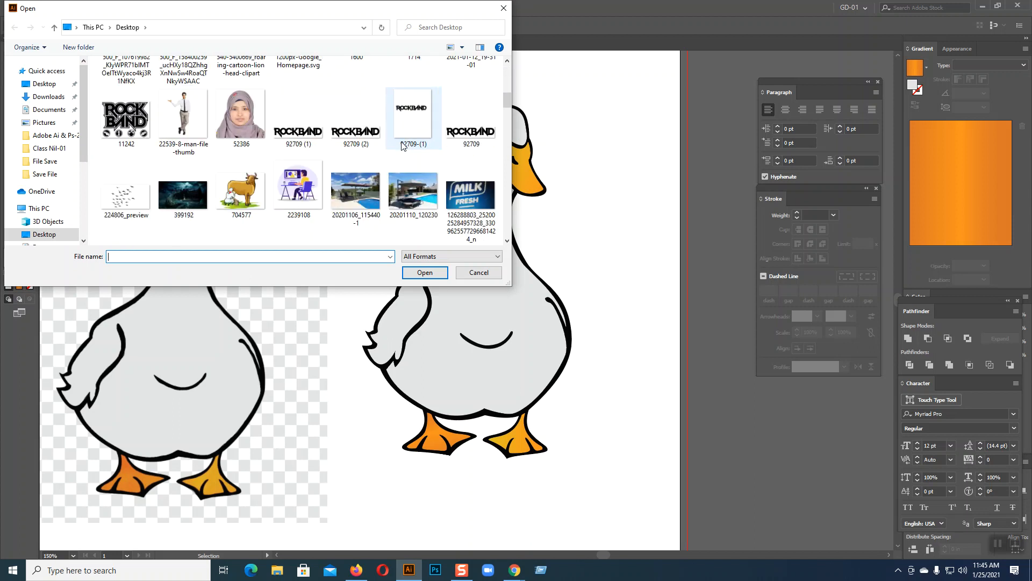
scroll(403, 145, "down", 2)
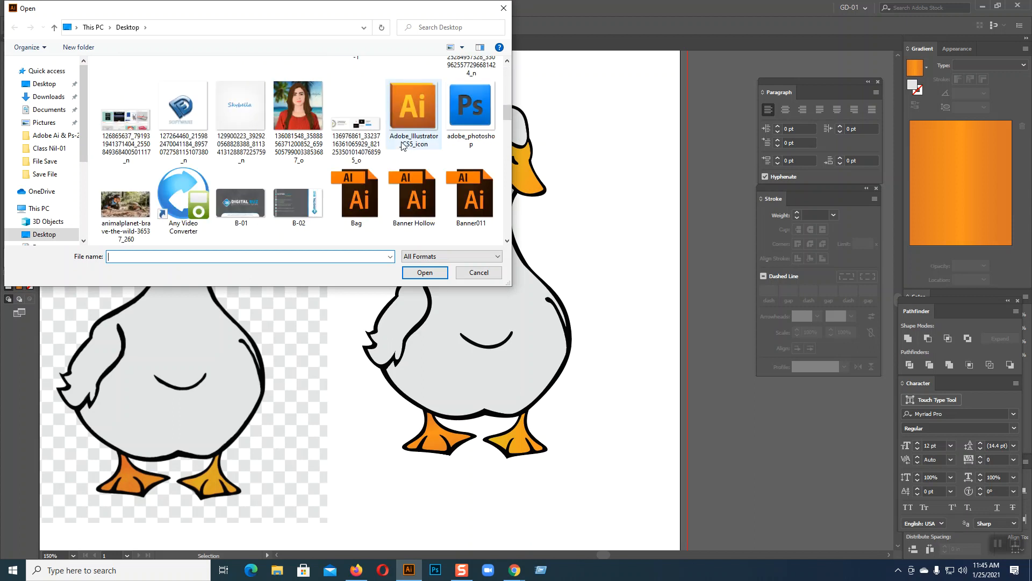
scroll(402, 145, "down", 8)
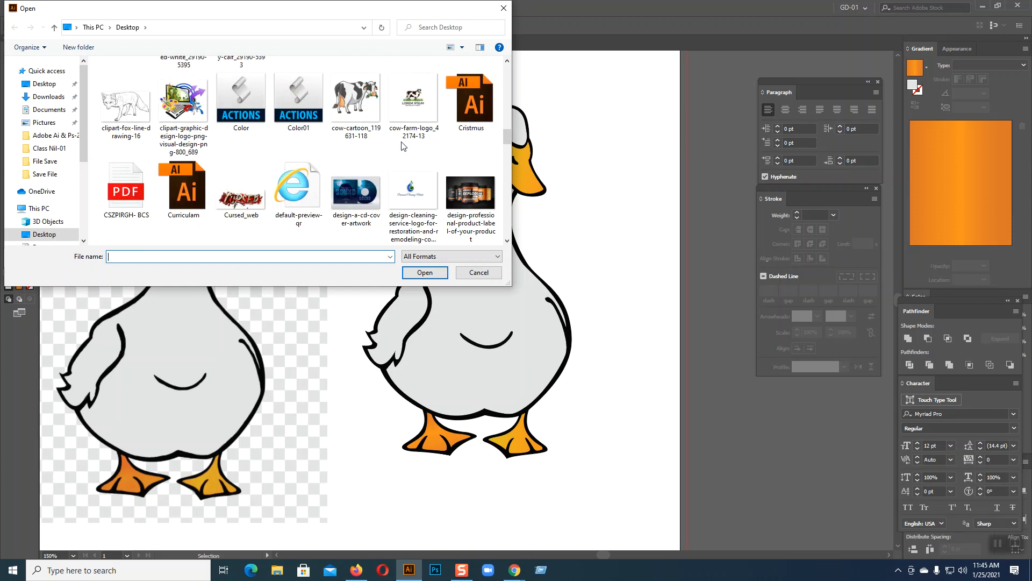
scroll(402, 145, "down", 2)
scroll(445, 190, "down", 2)
left_click(461, 205)
left_click(425, 272)
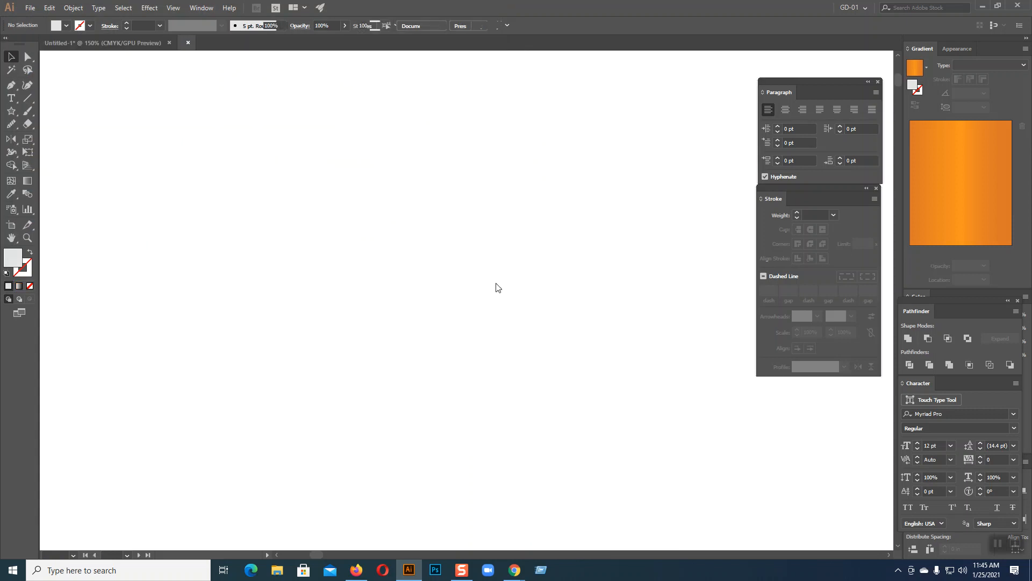
key("ctrl+equal")
key("ctrl+equal")
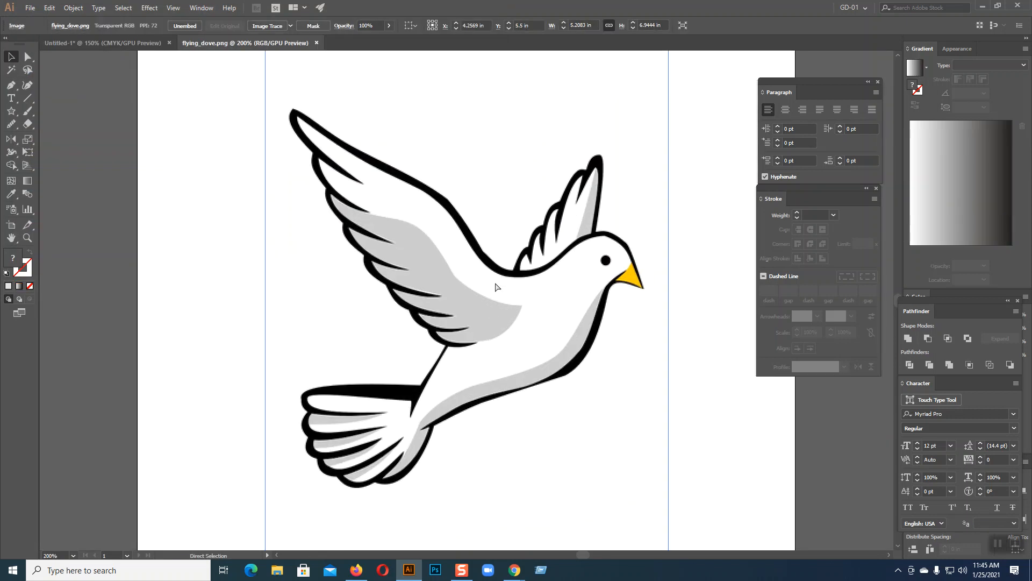
key("ctrl+shift+a")
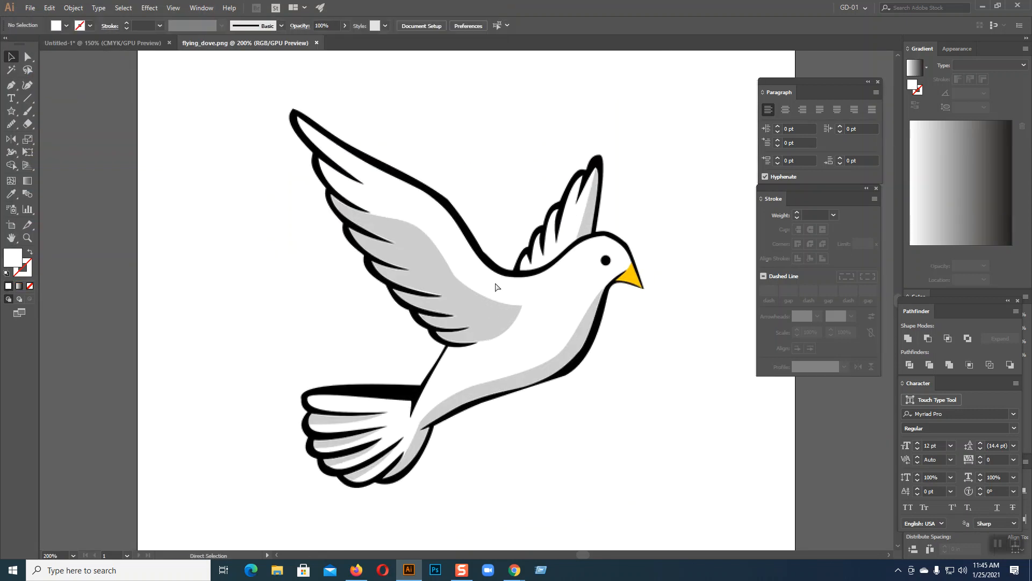
key("a")
key("v")
key("ctrl+plus")
left_click(11, 84)
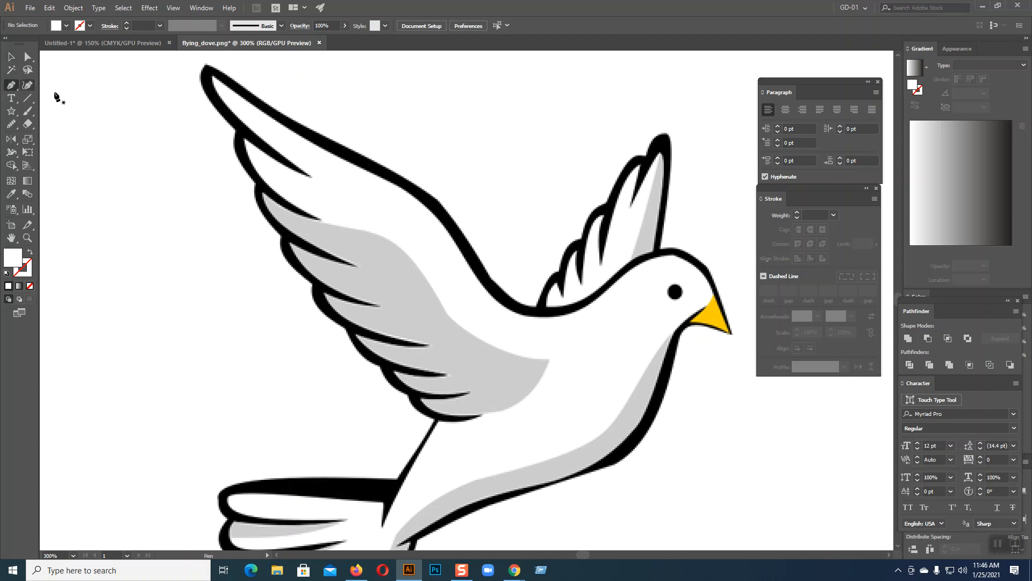
scroll(410, 169, "up", 3)
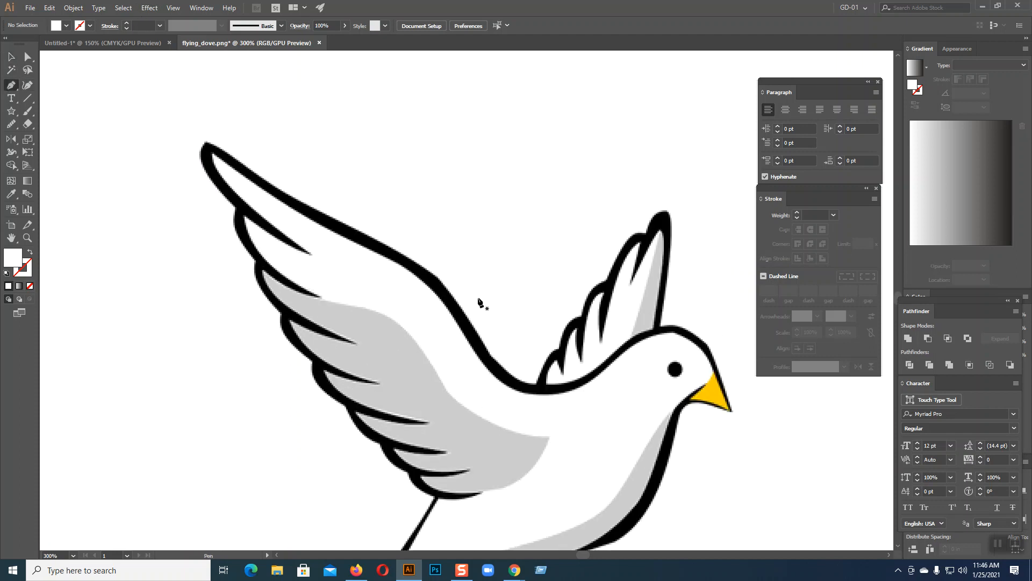
left_click(15, 58)
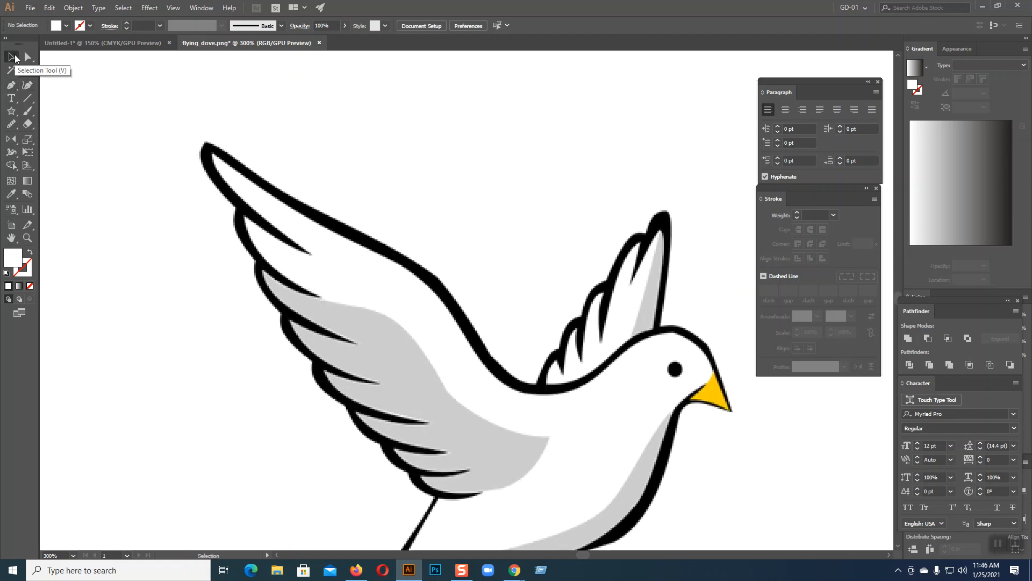
Switch to the Google Meet call in Chrome to check its participants, and return to Illustrator
mouse_move(515, 569)
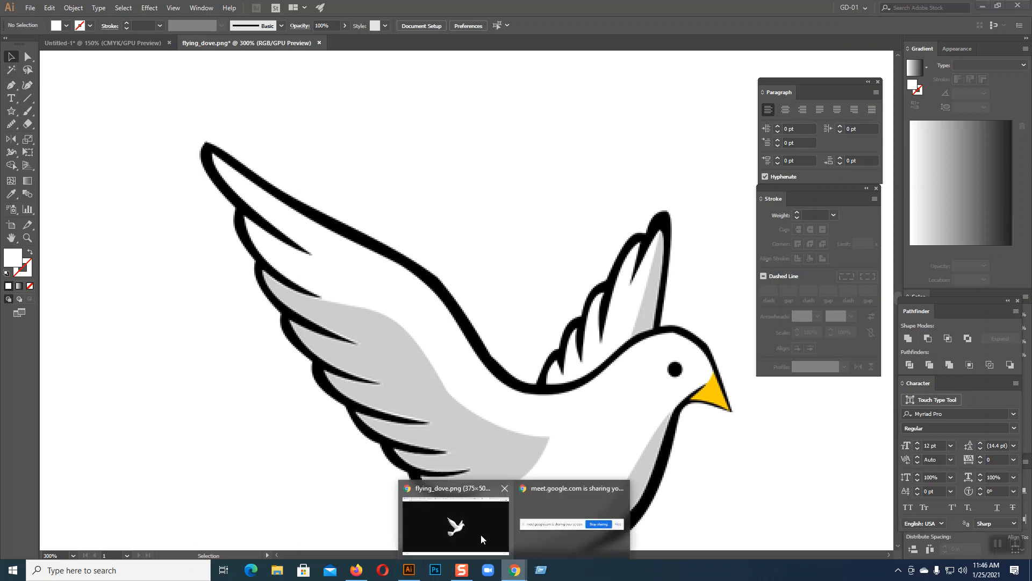
left_click(481, 534)
left_click(188, 8)
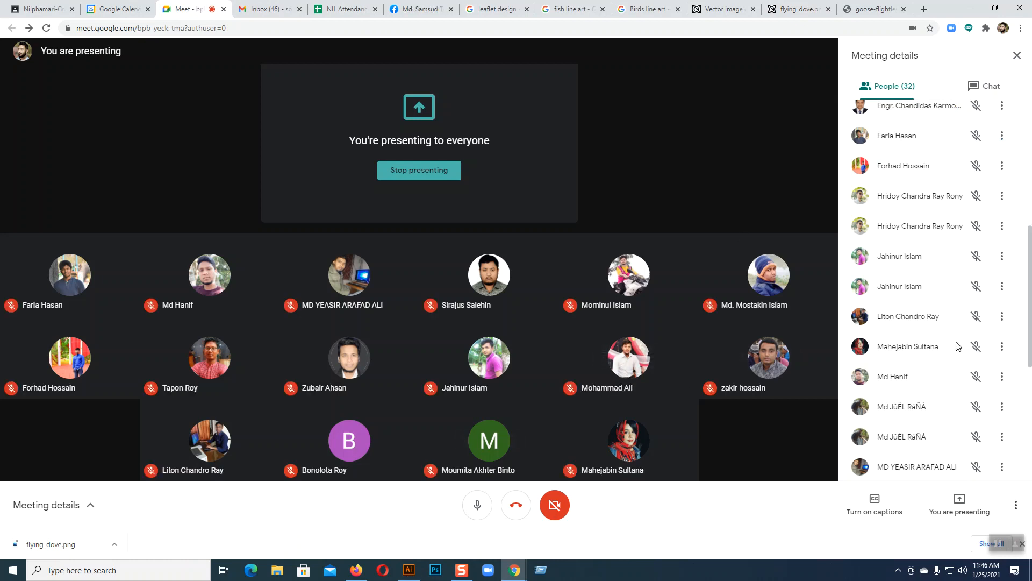
key("alt+Tab")
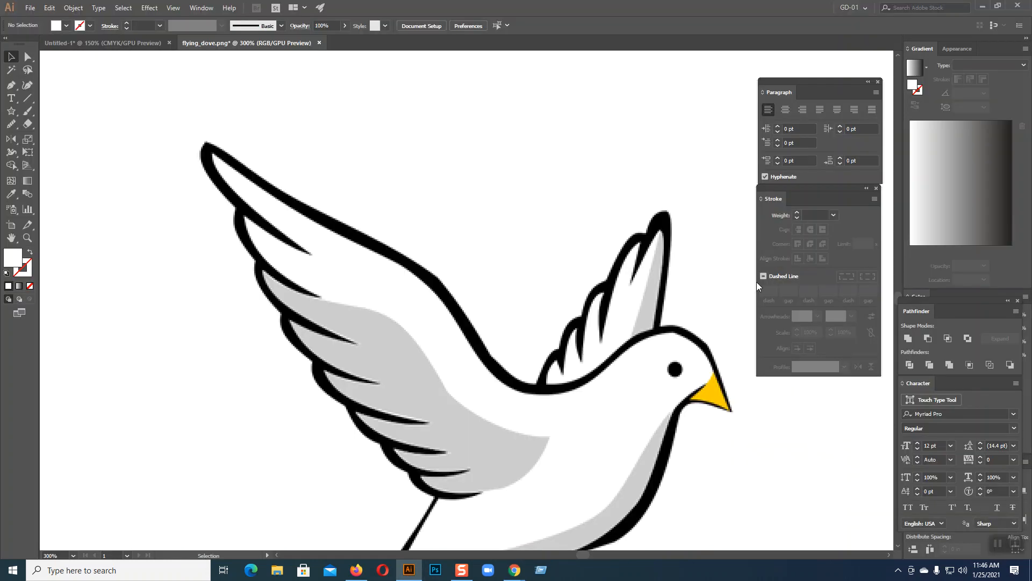
left_click(13, 88)
left_click(205, 144)
key("ctrl+equal")
key("ctrl+equal")
key("ctrl+equal")
key("ctrl+equal")
key("space")
left_click_drag(573, 344, 232, 180)
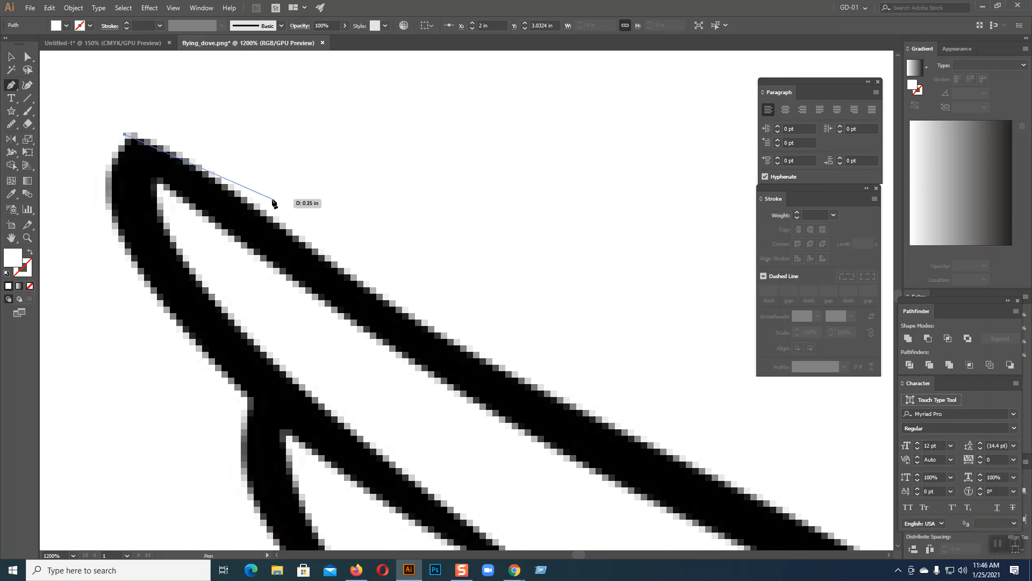
key("ctrl+minus")
key("ctrl+minus")
key("ctrl+minus")
key("ctrl+minus")
key("ctrl+equal")
key("ctrl+equal")
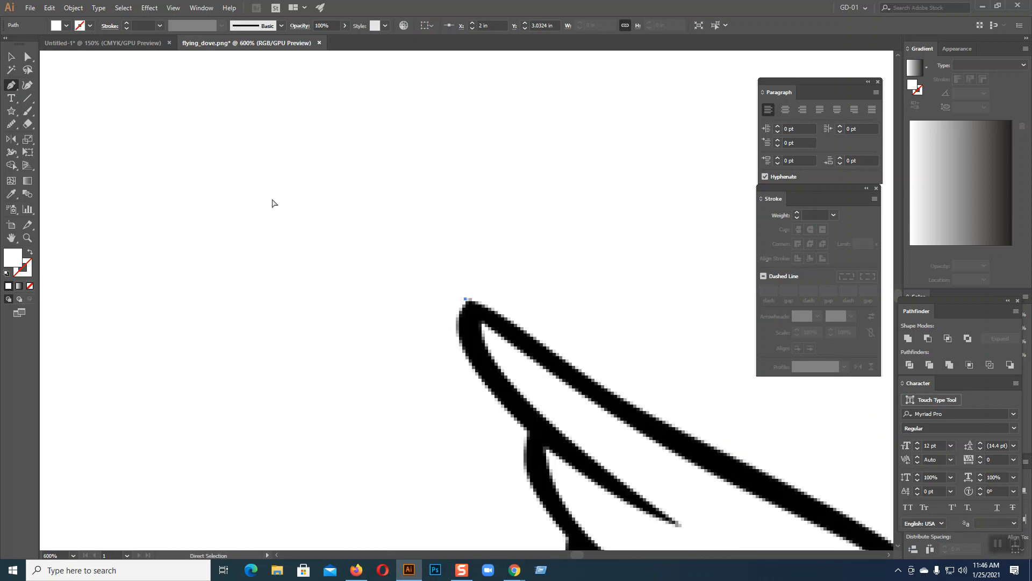
key("ctrl+equal")
key("space")
left_click_drag(608, 258, 396, 159)
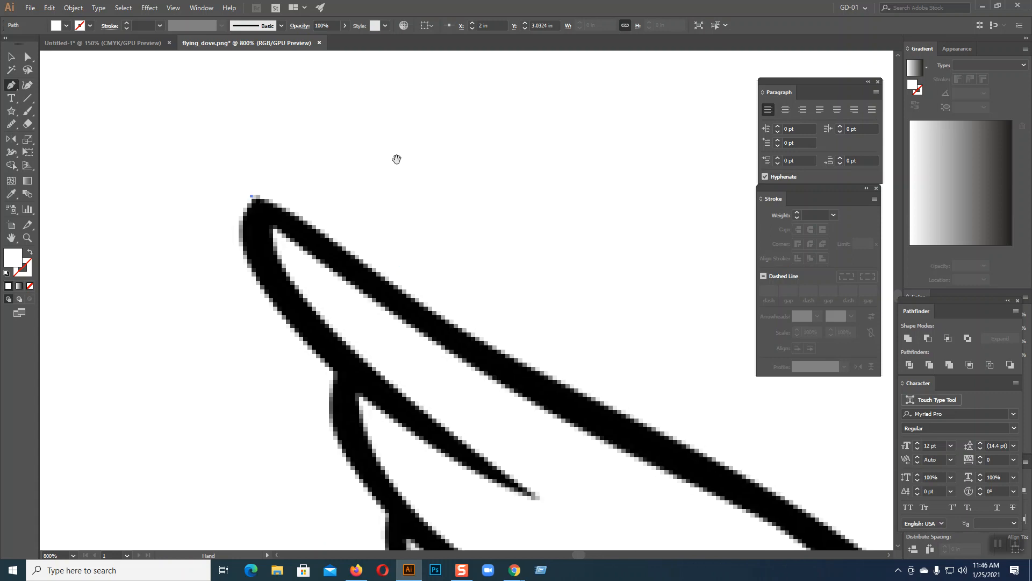
key("ctrl+z")
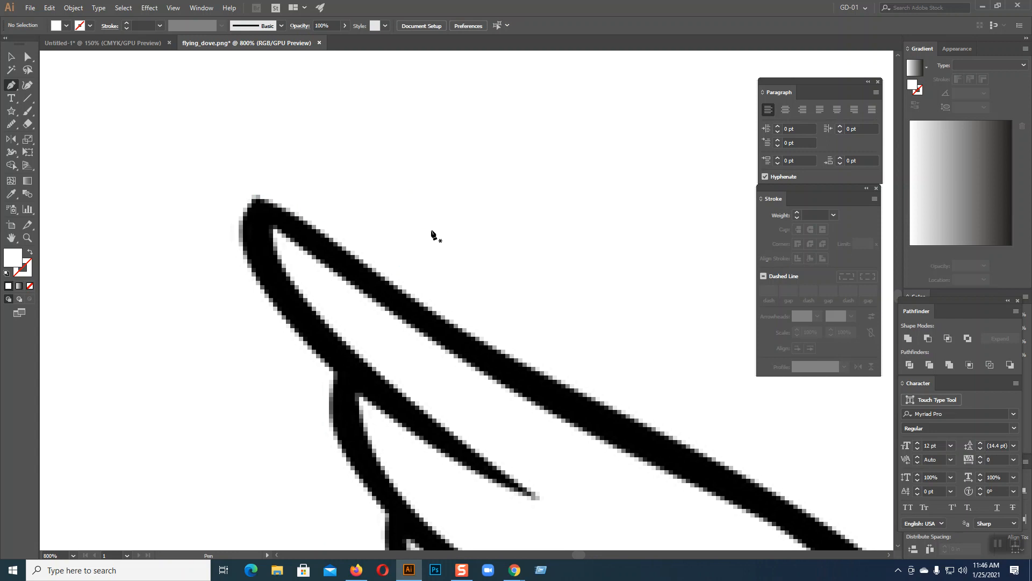
key("ctrl+equal")
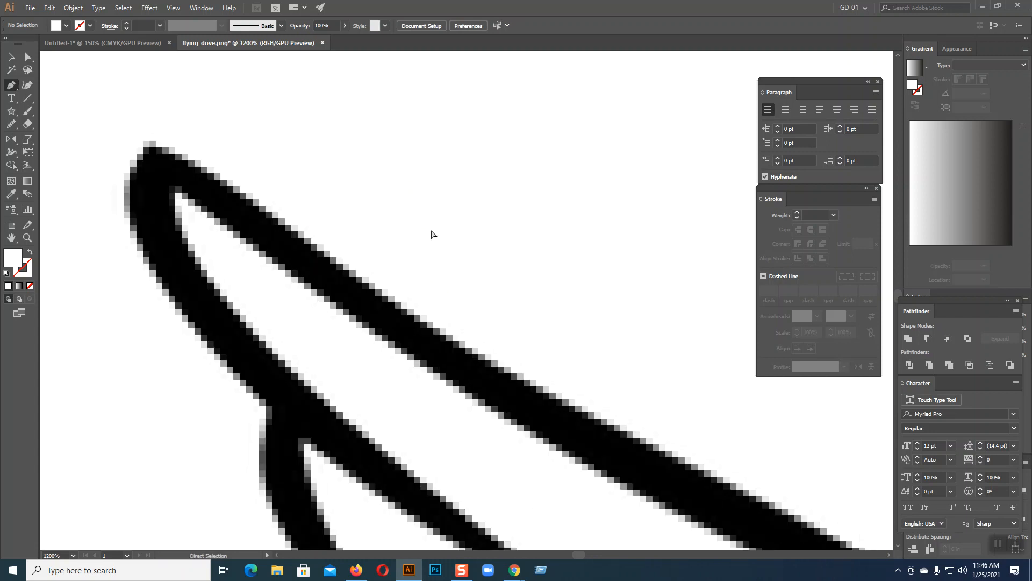
key("ctrl+equal")
left_click_drag(389, 267, 555, 250)
left_click_drag(432, 263, 429, 329)
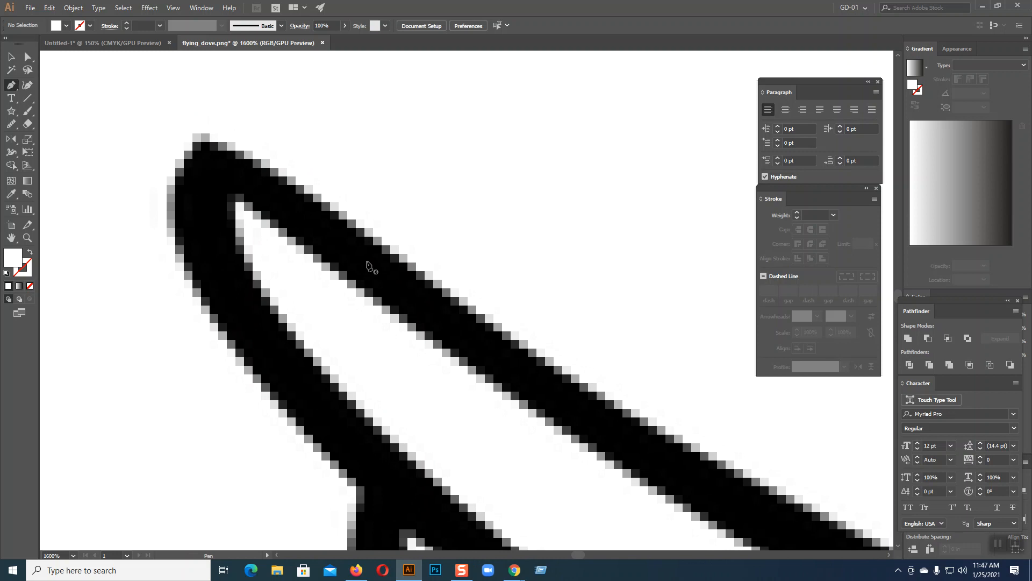
Switch to Chrome and search Google Images for "vector tracing image" in a new tab
mouse_move(515, 570)
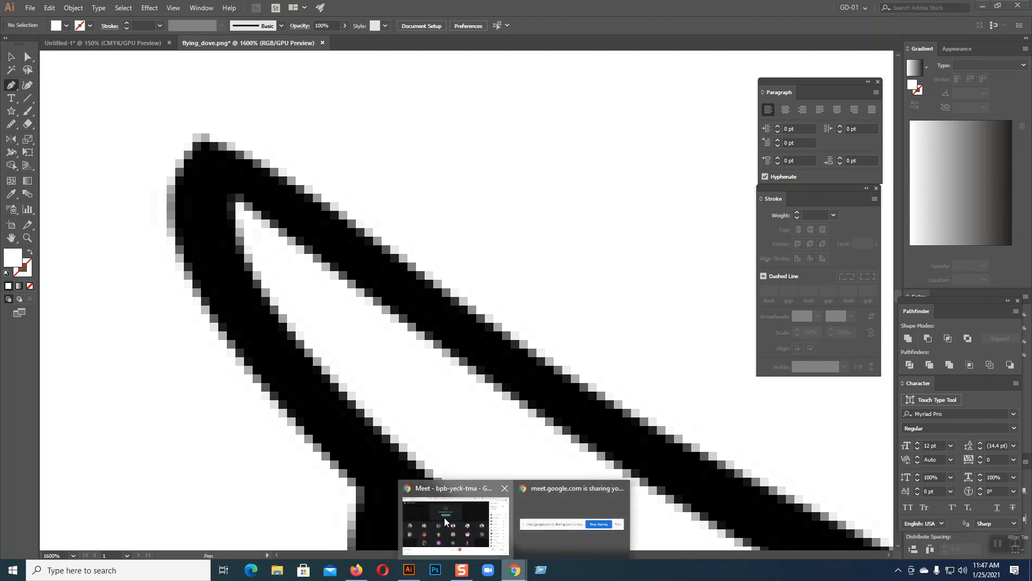
left_click(444, 518)
left_click(925, 9)
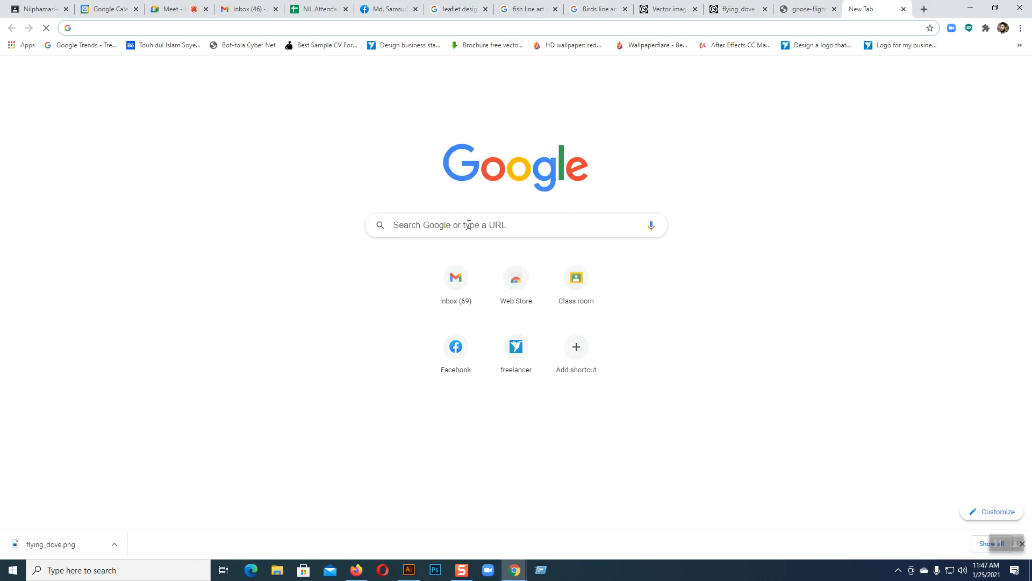
left_click(469, 224)
type("V")
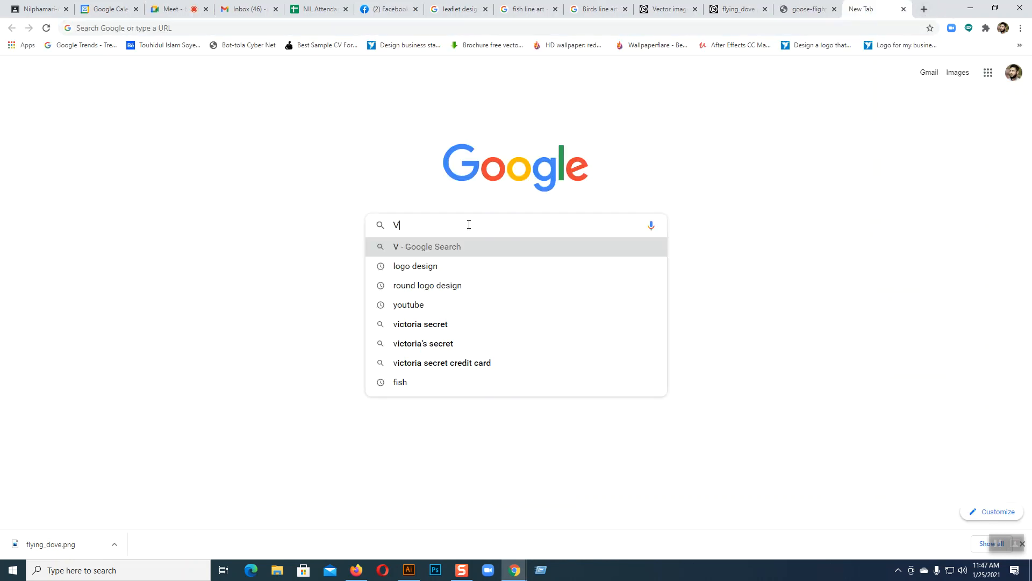
type("act")
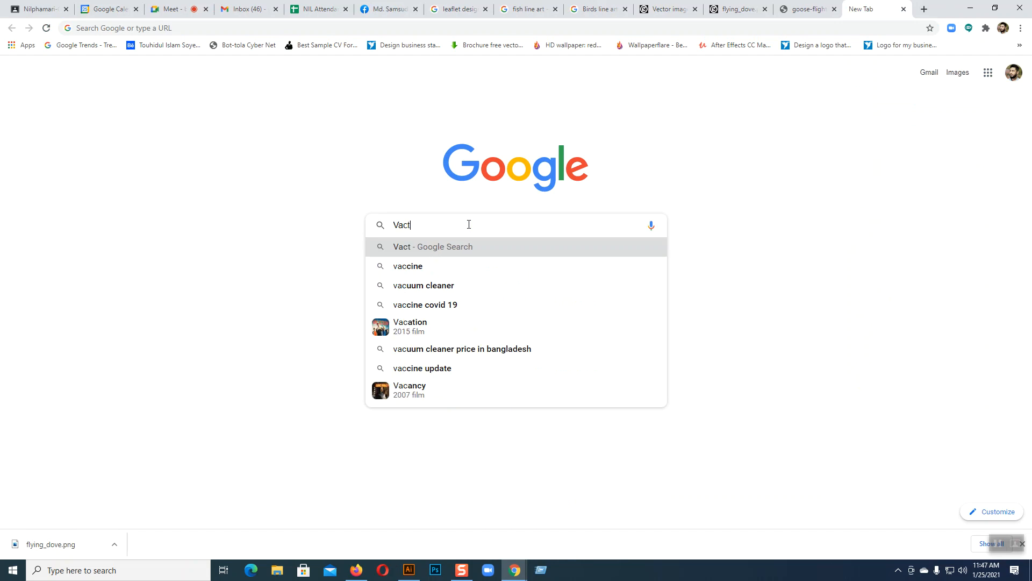
type("or tra")
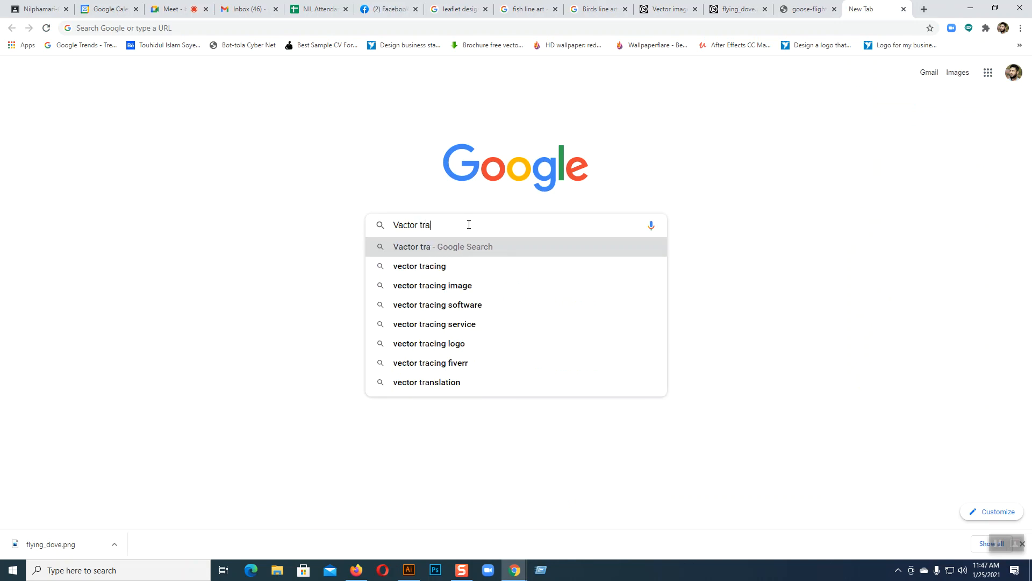
type("cing")
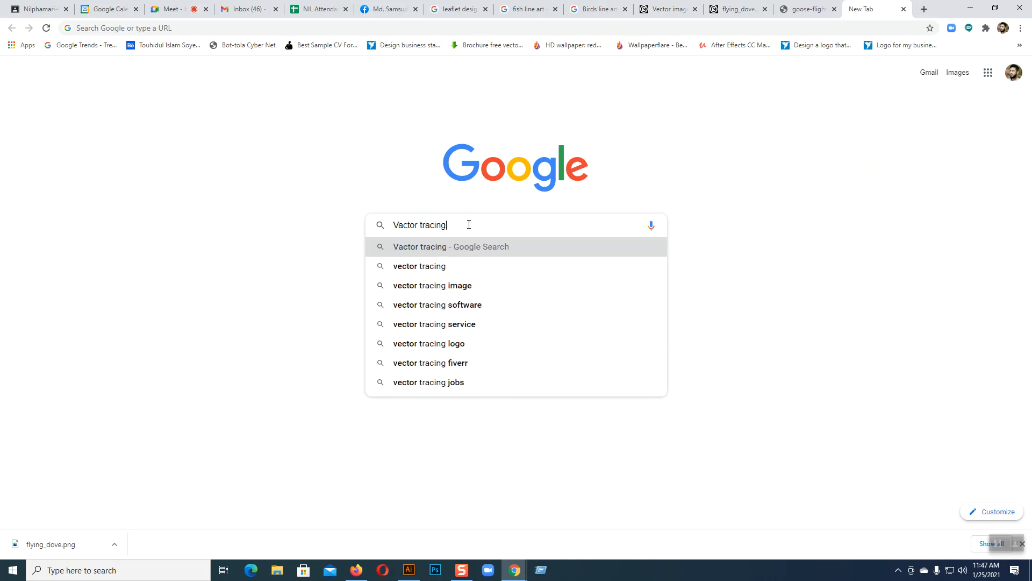
left_click(435, 286)
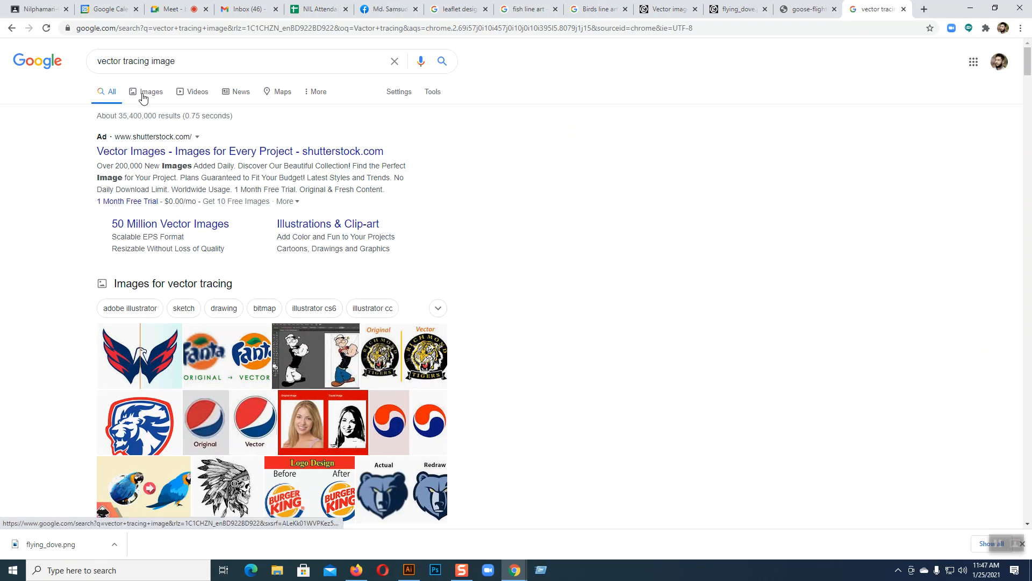
left_click(144, 93)
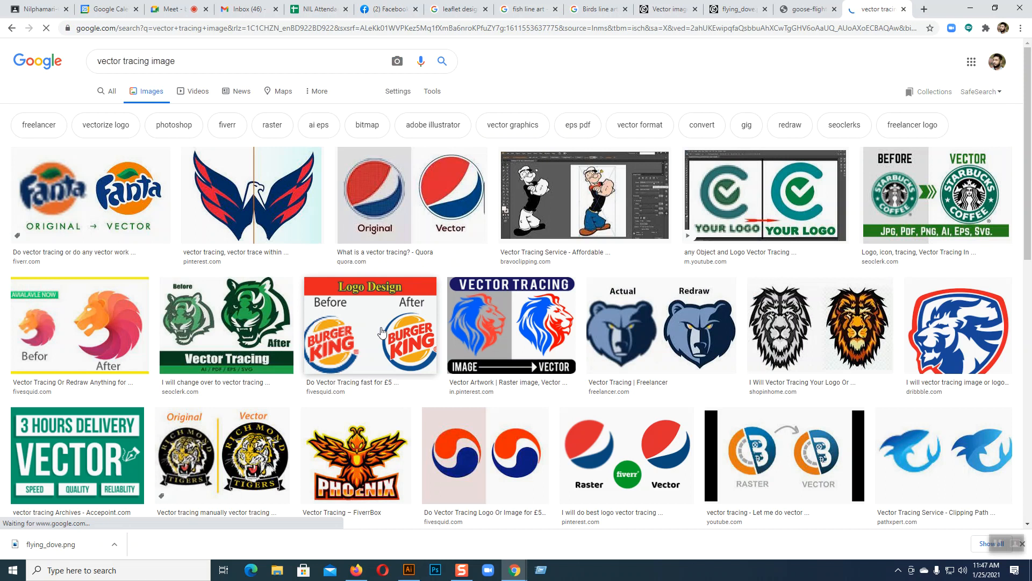
Preview the Pepsi and Fanta original-versus-vector examples and browse further vector tracing image results
left_click(382, 186)
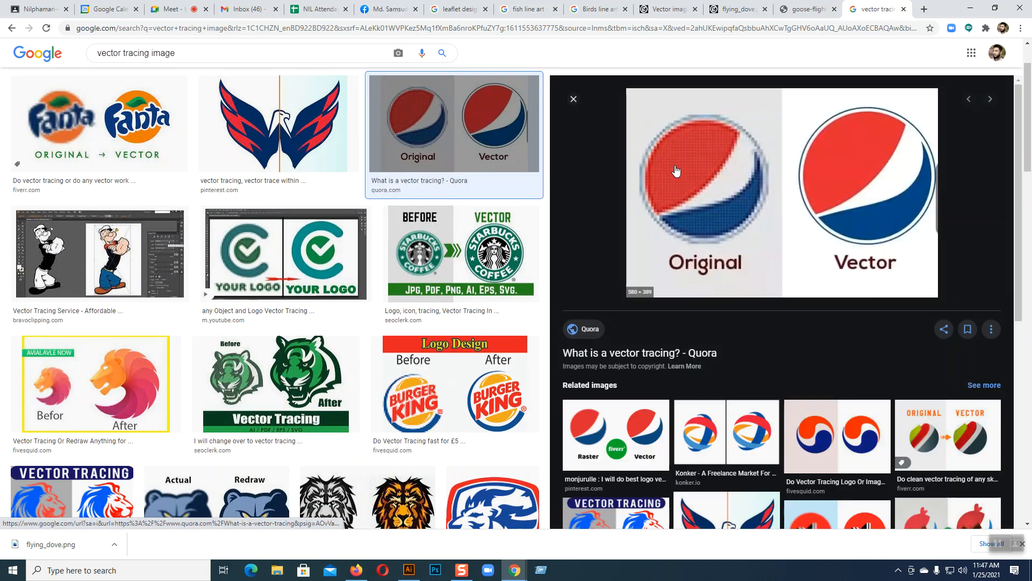
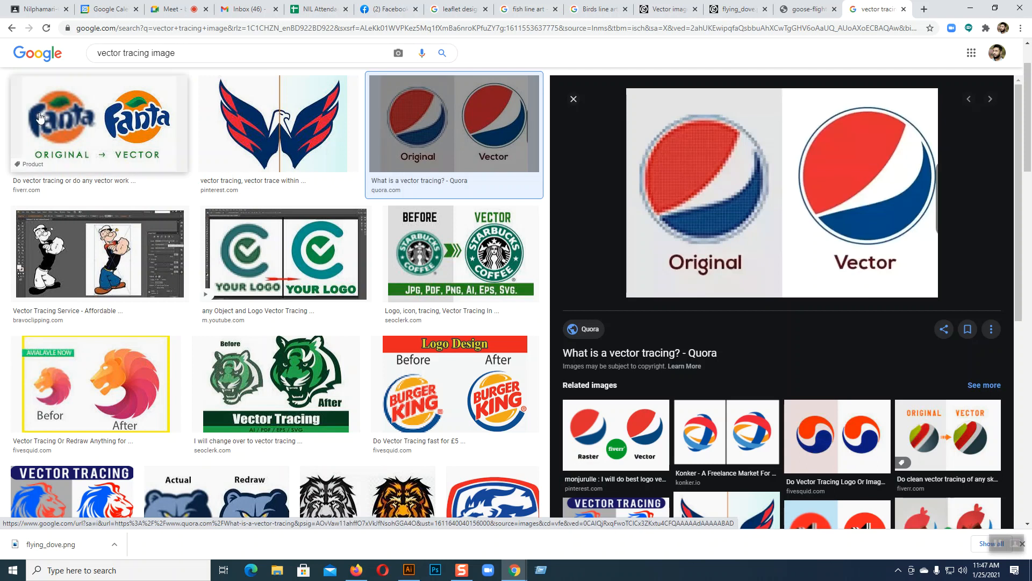
left_click(86, 147)
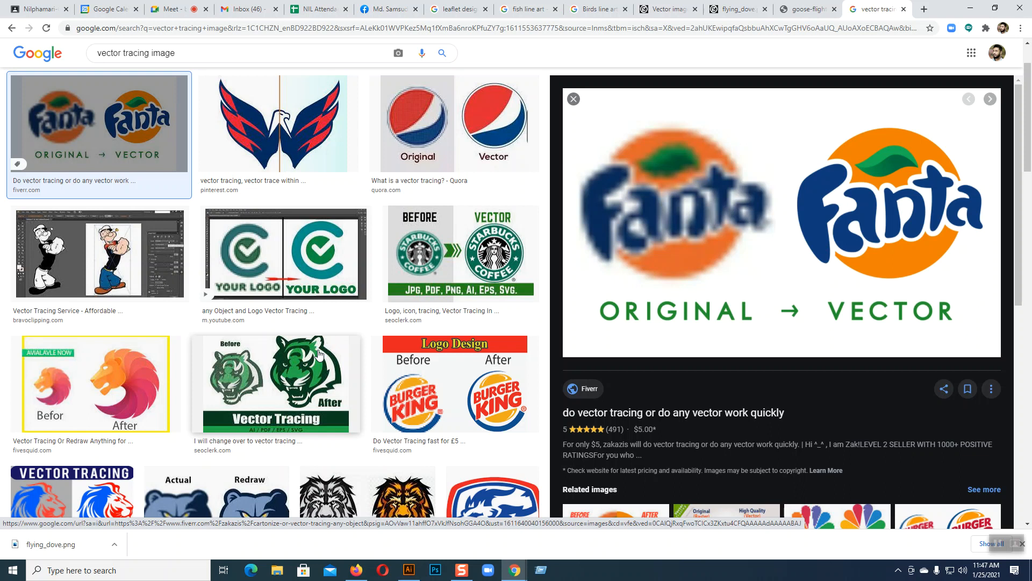
scroll(318, 351, "down", 5)
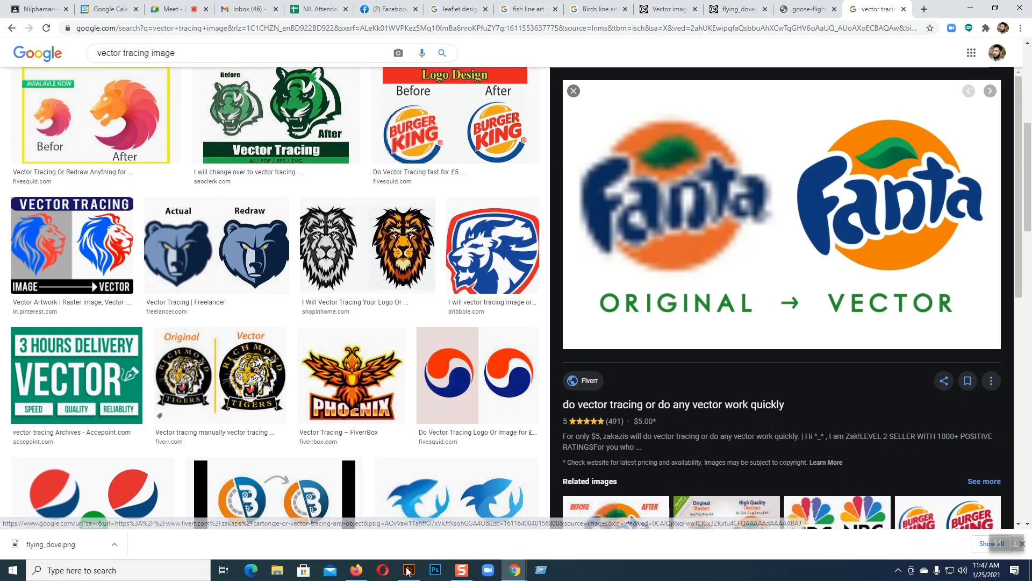
Switch to Illustrator and start a Pen path at the dove's left wing tip, curving it along the wing's upper edge
left_click(408, 570)
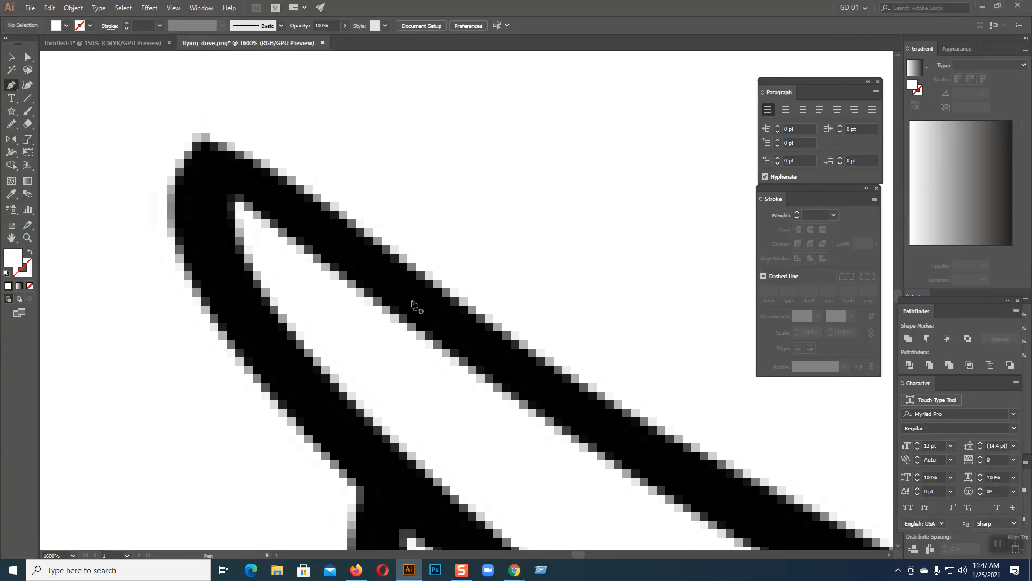
scroll(412, 305, "down", 8)
scroll(412, 304, "up", 2)
scroll(412, 304, "up", 6)
scroll(412, 305, "down", 4)
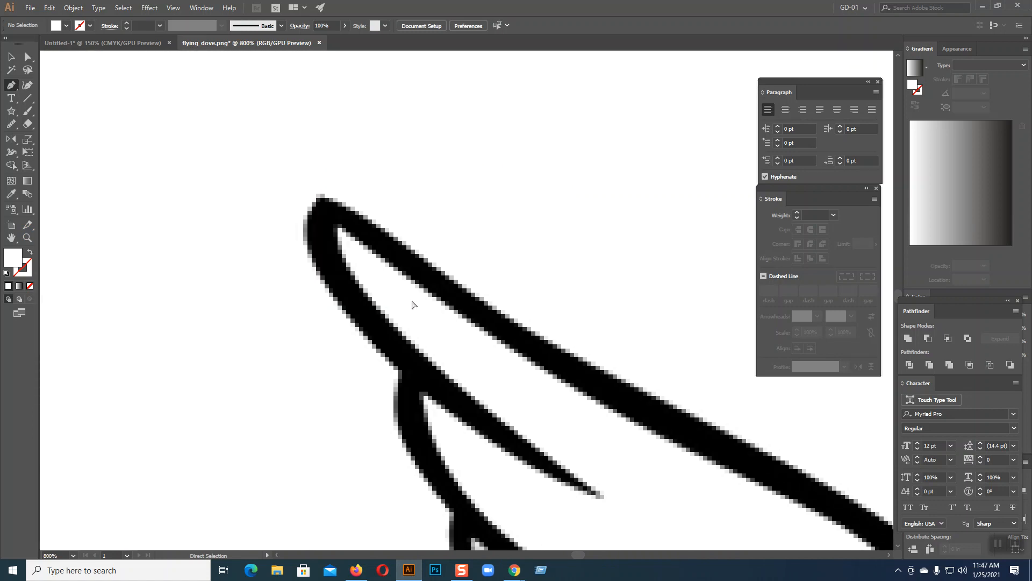
scroll(412, 304, "up", 1)
scroll(412, 305, "up", 1)
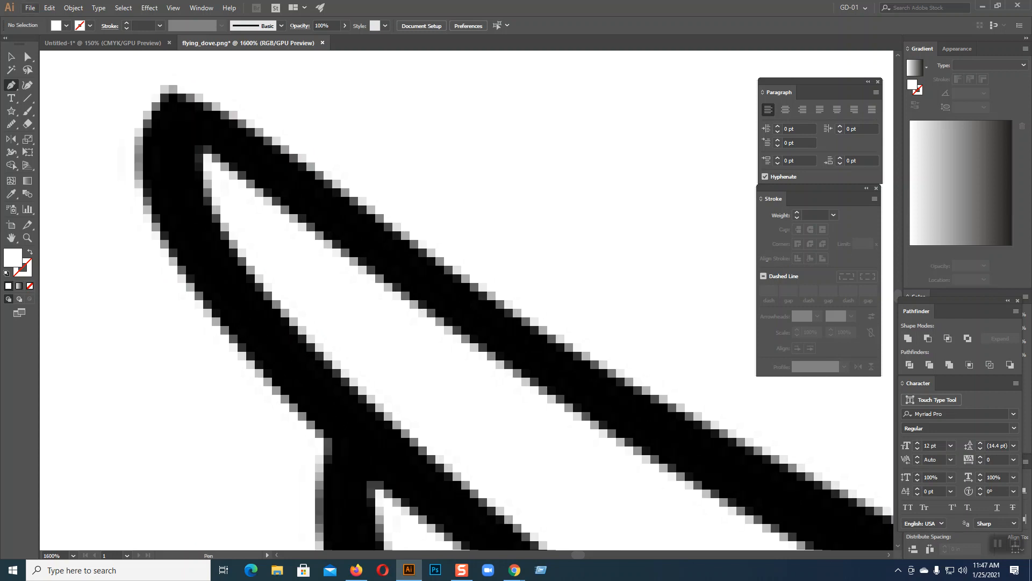
left_click(170, 84)
left_click_drag(404, 235, 529, 333)
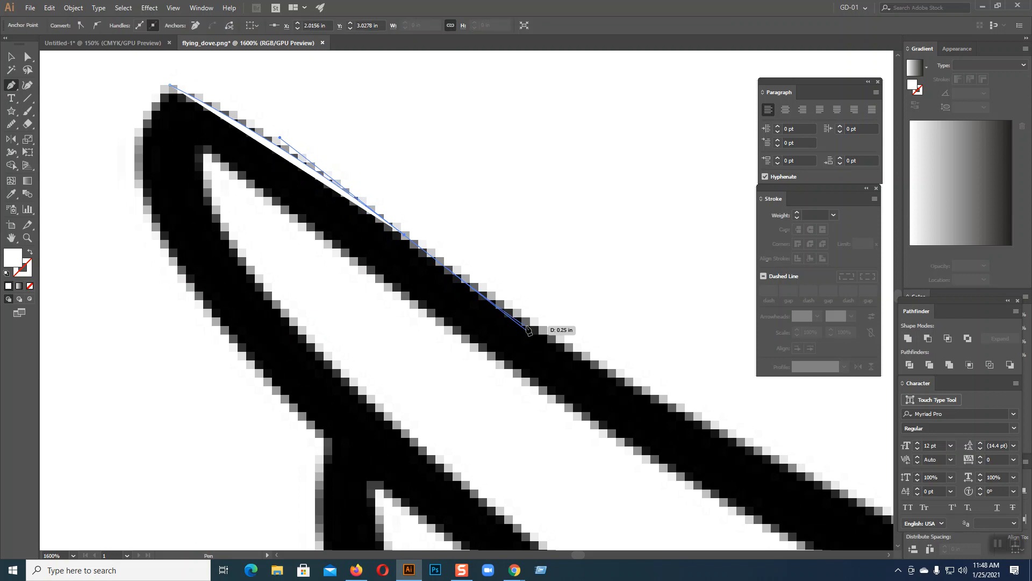
Set the path's fill to none and extend the Pen outline with another curved anchor along the left wing's upper edge
key("ctrl+minus")
key("ctrl+minus")
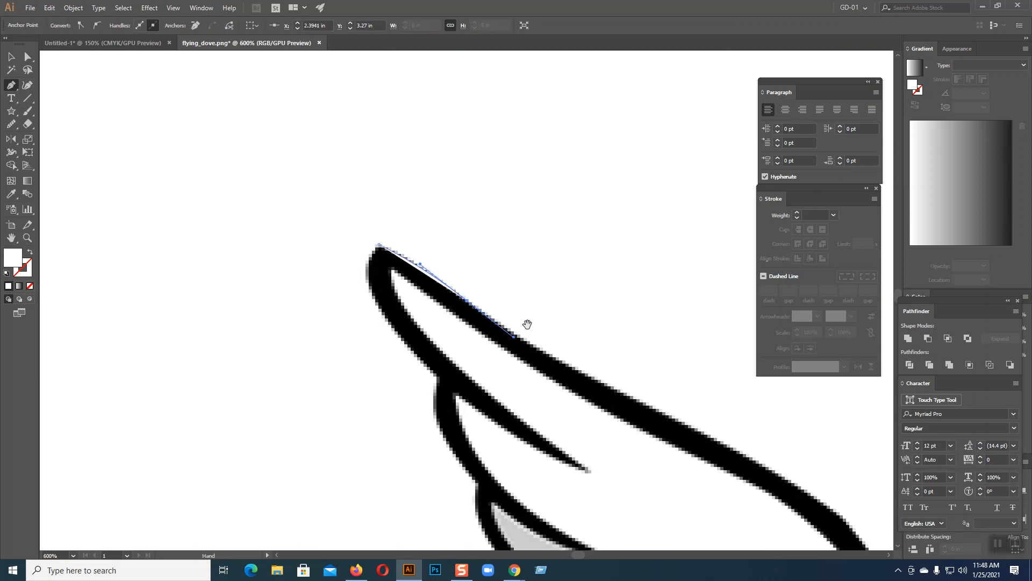
key("ctrl+minus")
key("ctrl+minus")
left_click(30, 287)
left_click_drag(549, 313, 691, 383)
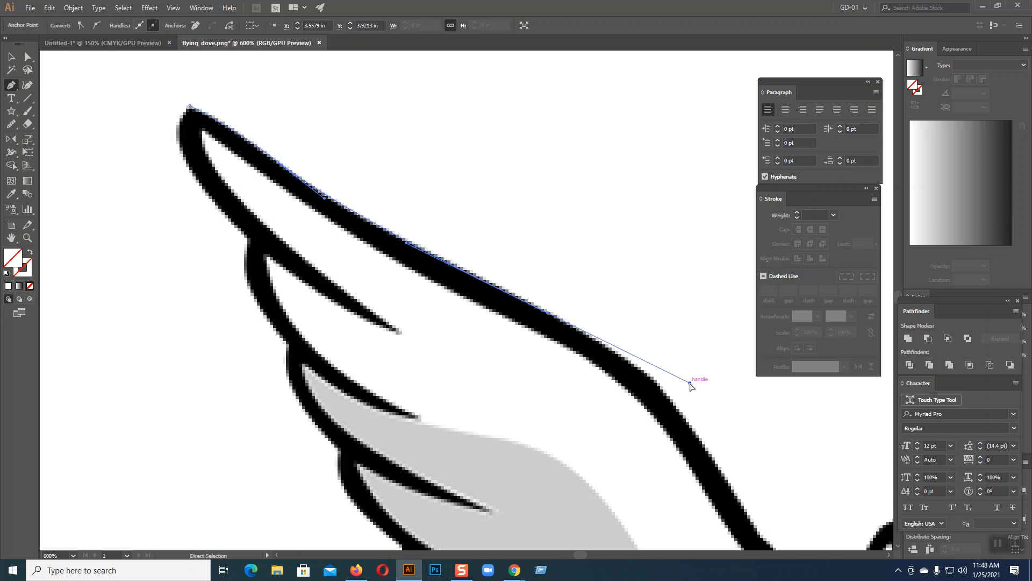
key("ctrl+z")
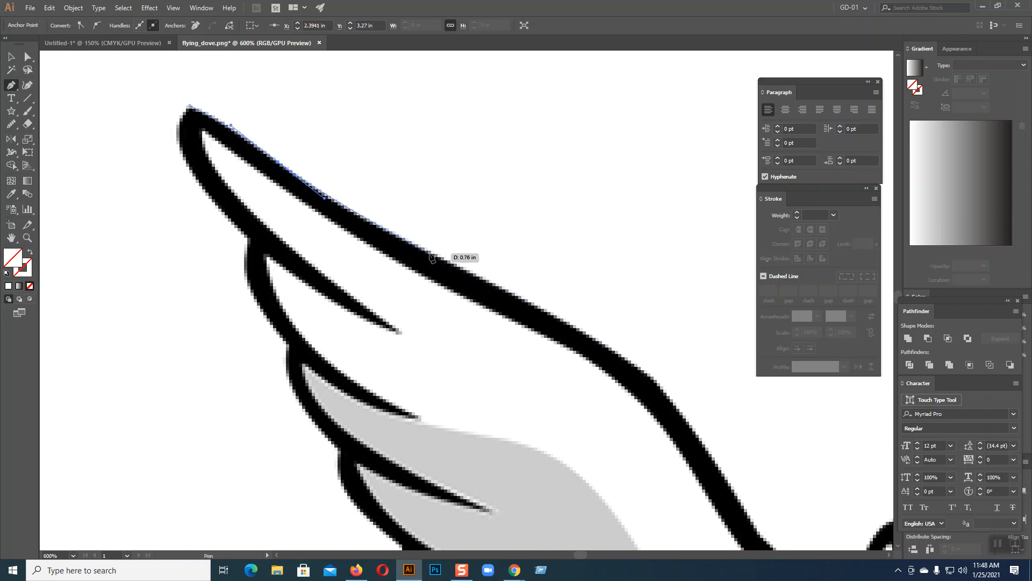
left_click_drag(433, 254, 499, 284)
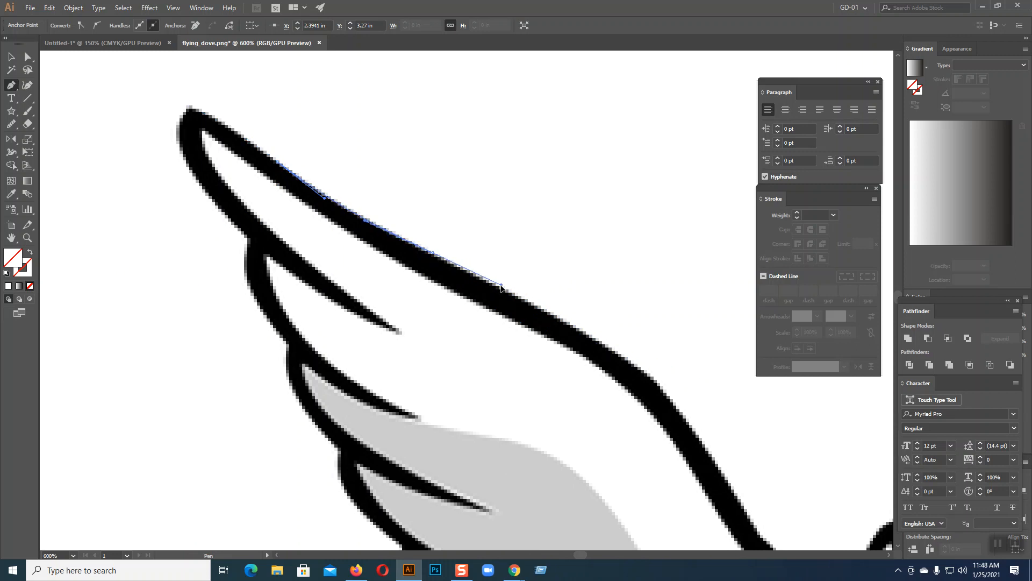
Trace the outline down the dove's back and around the three lower feather scallops of the right wing
left_click_drag(682, 415, 477, 242)
left_click_drag(599, 352, 361, 347)
mouse_move(413, 277)
left_mouse_down()
mouse_move(437, 289)
mouse_move(494, 209)
mouse_move(404, 305)
left_mouse_up()
left_click(459, 212)
left_click_drag(404, 227, 448, 223)
left_click(405, 227)
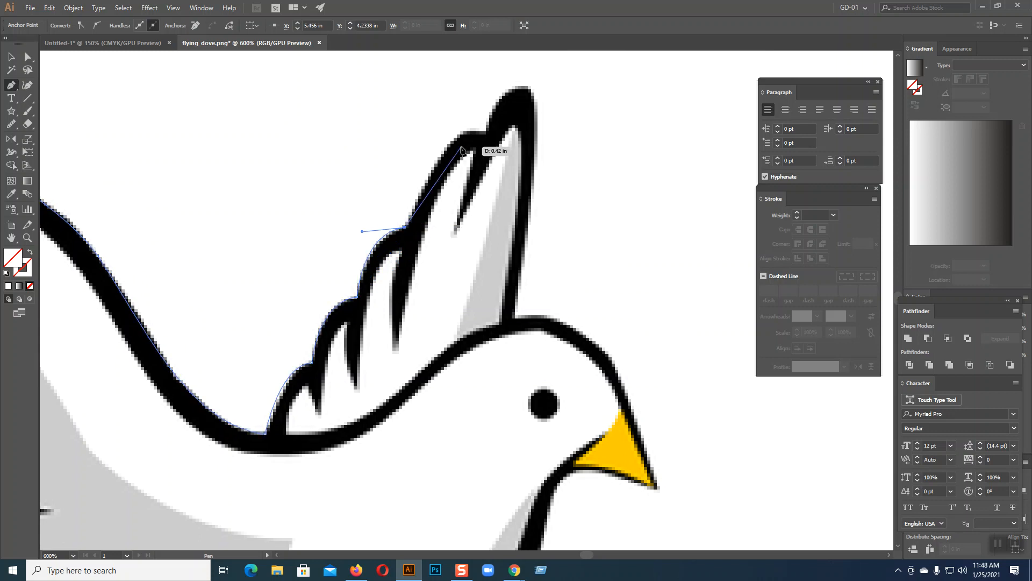
Trace the right wing's upper feather and curve the outline over the rounded wing tip
left_click_drag(485, 131, 531, 147)
left_click(487, 132)
scroll(488, 133, "up", 5)
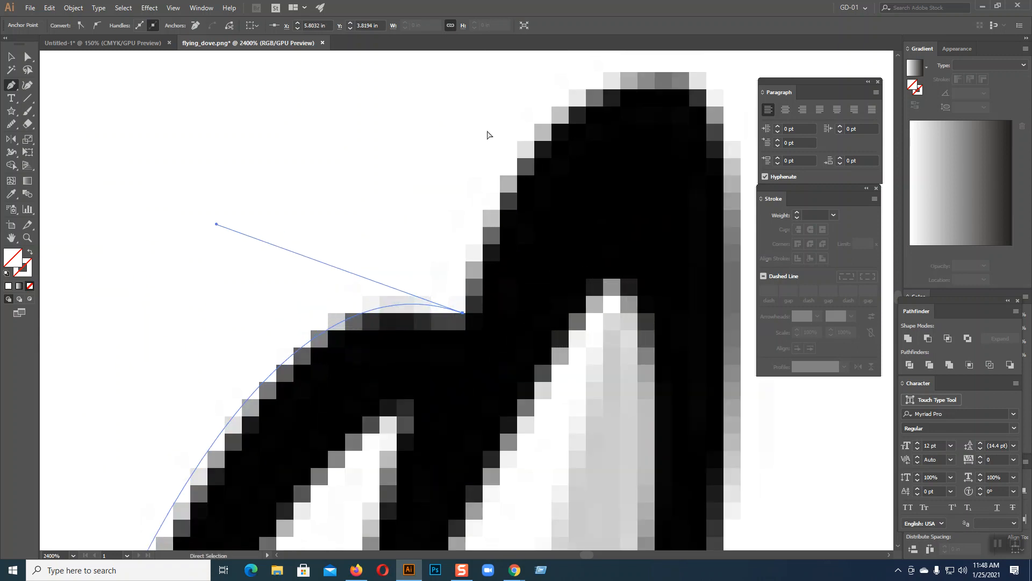
left_click_drag(549, 148, 427, 176)
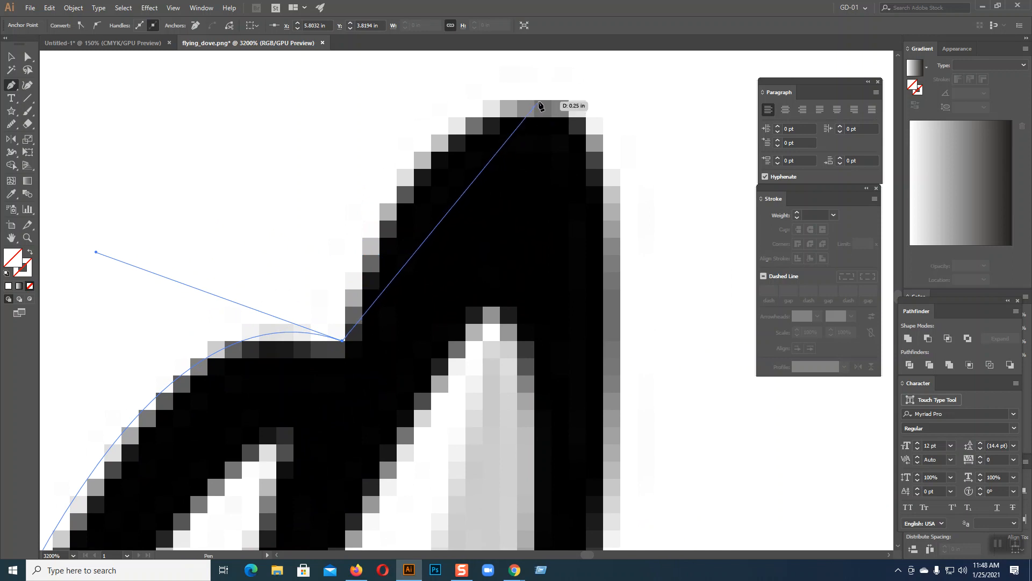
left_click_drag(536, 101, 689, 105)
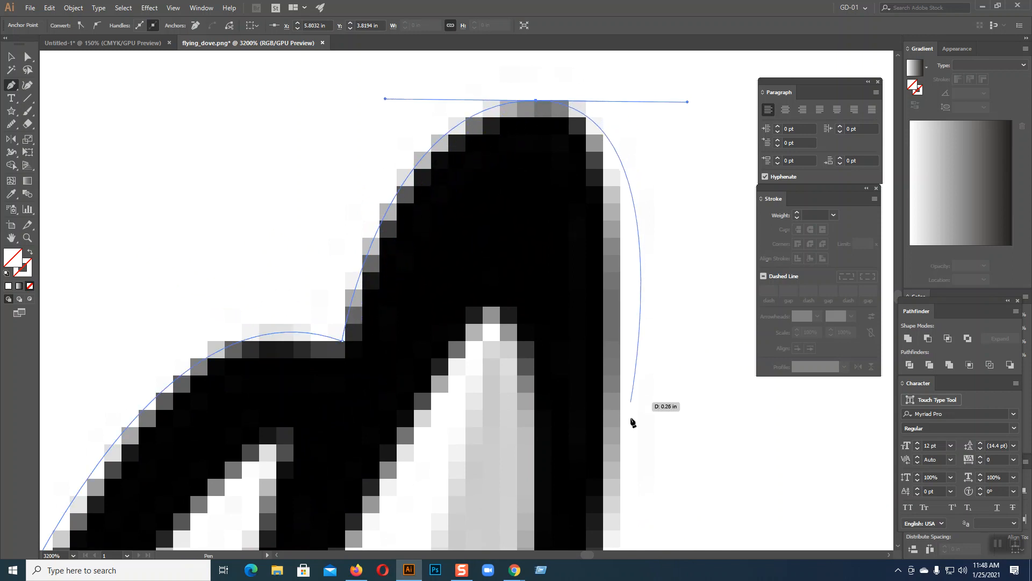
Bring the outline down the right wing's front edge to the head and adjust the curve to follow that edge
key("ctrl+minus")
key("ctrl+minus")
key("ctrl+minus")
key("ctrl+minus")
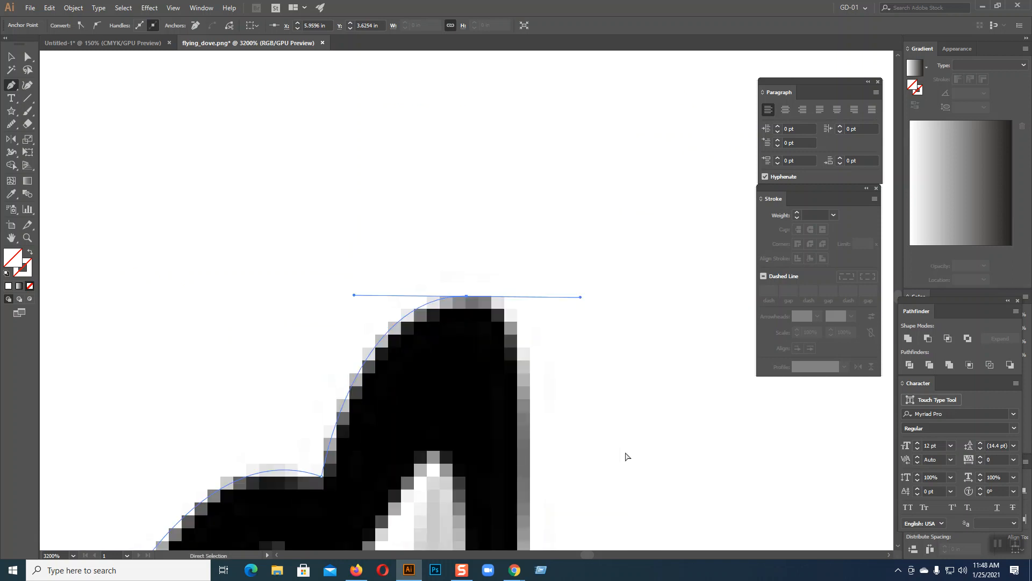
left_click_drag(538, 248, 544, 19)
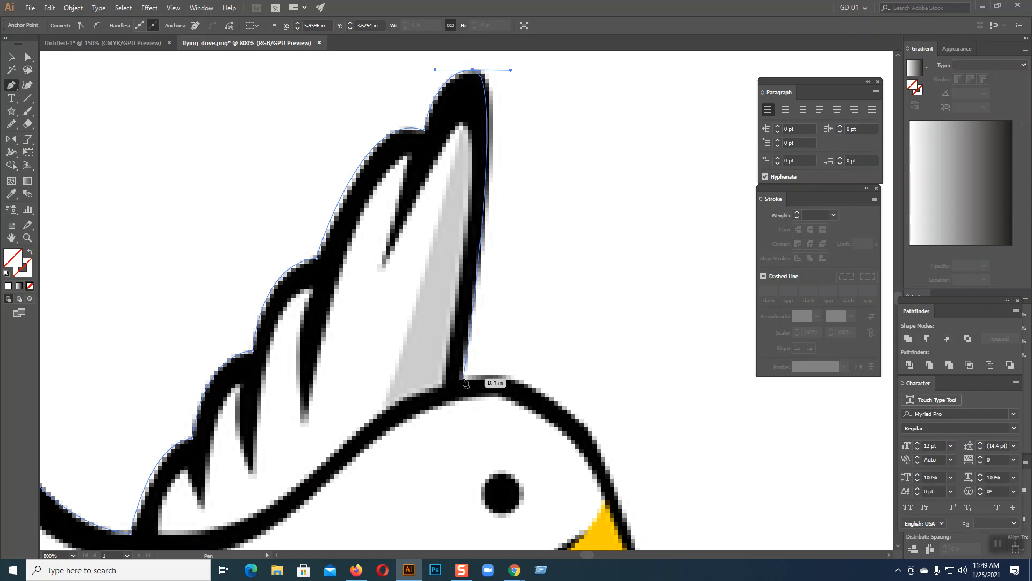
left_click(461, 390)
left_click_drag(466, 335, 490, 202)
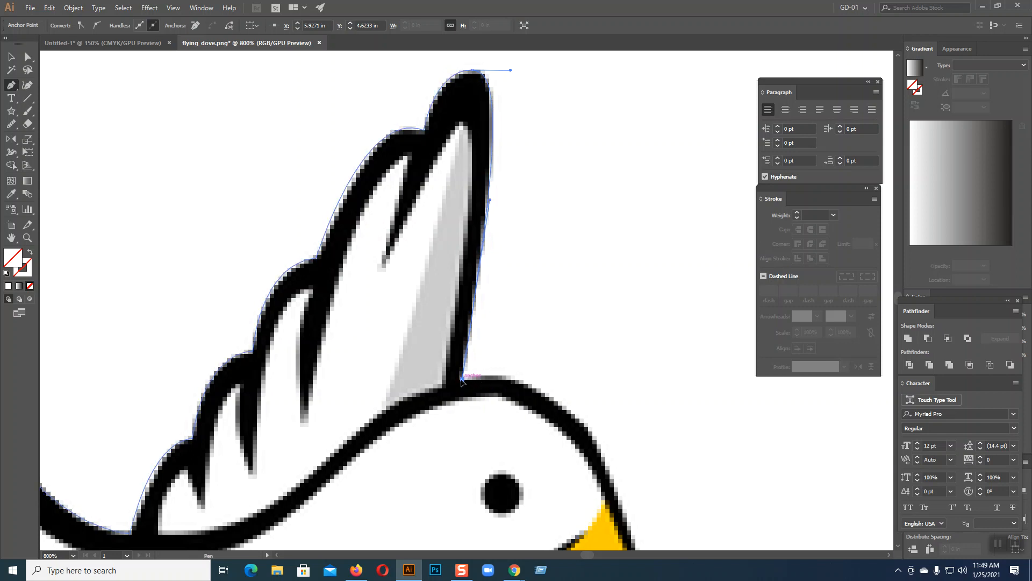
Curve the outline over the head to the beak's tip, leaving a corner anchor there
left_click_drag(534, 325, 459, 162)
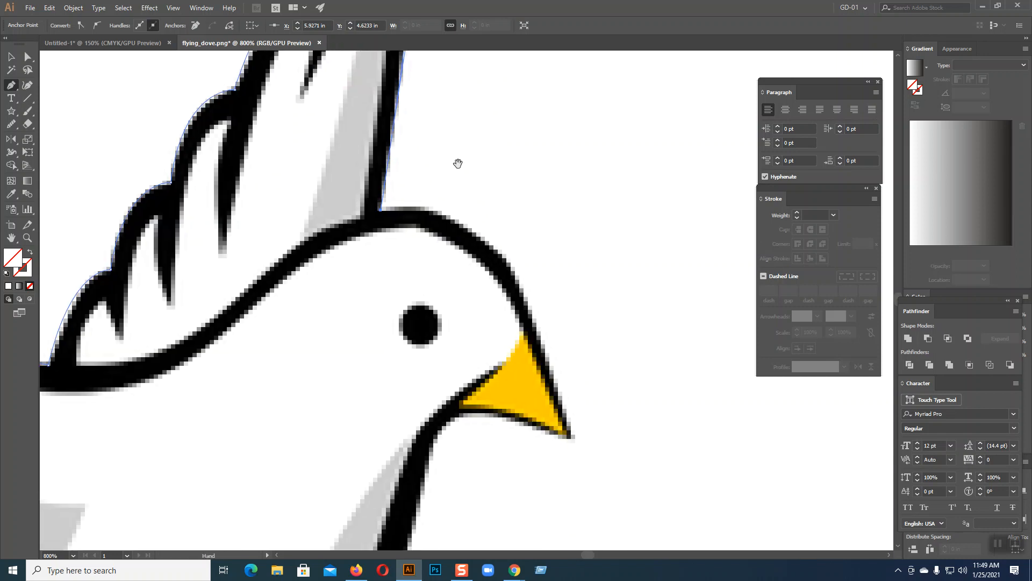
left_click_drag(572, 437, 592, 484)
left_click_drag(555, 389, 522, 159)
left_click(573, 438)
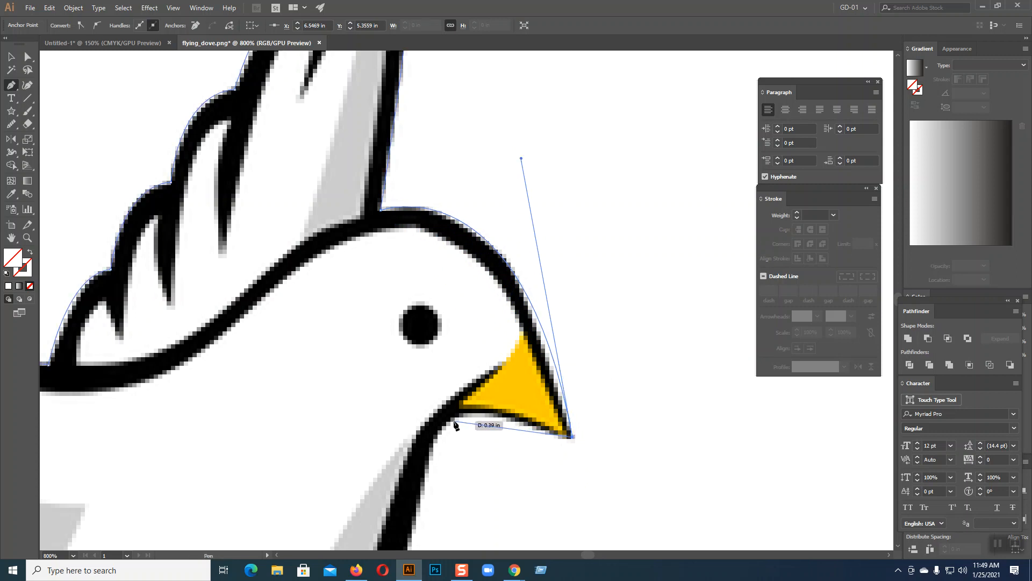
left_click_drag(448, 423, 427, 456)
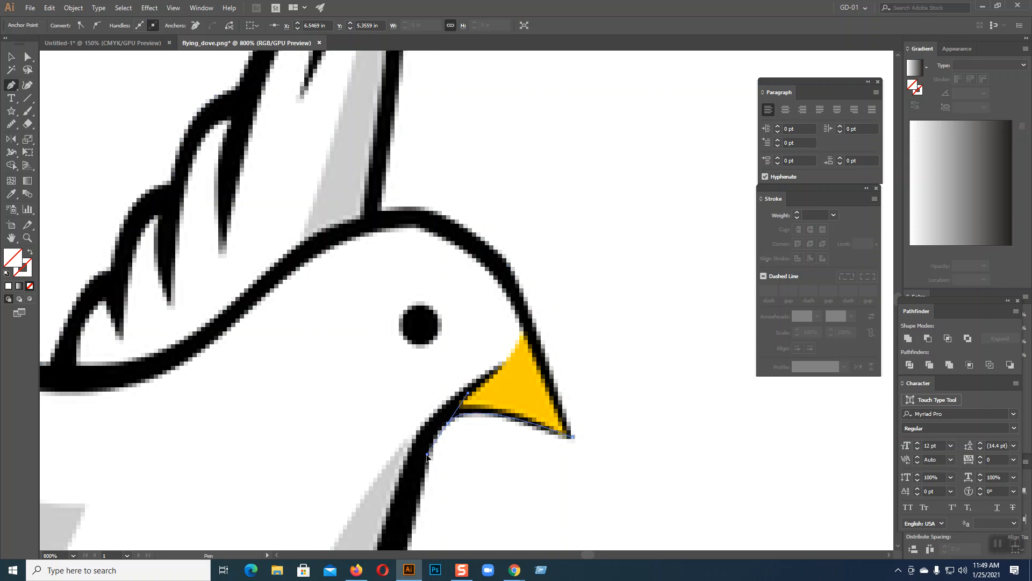
left_click_drag(526, 484, 455, 183)
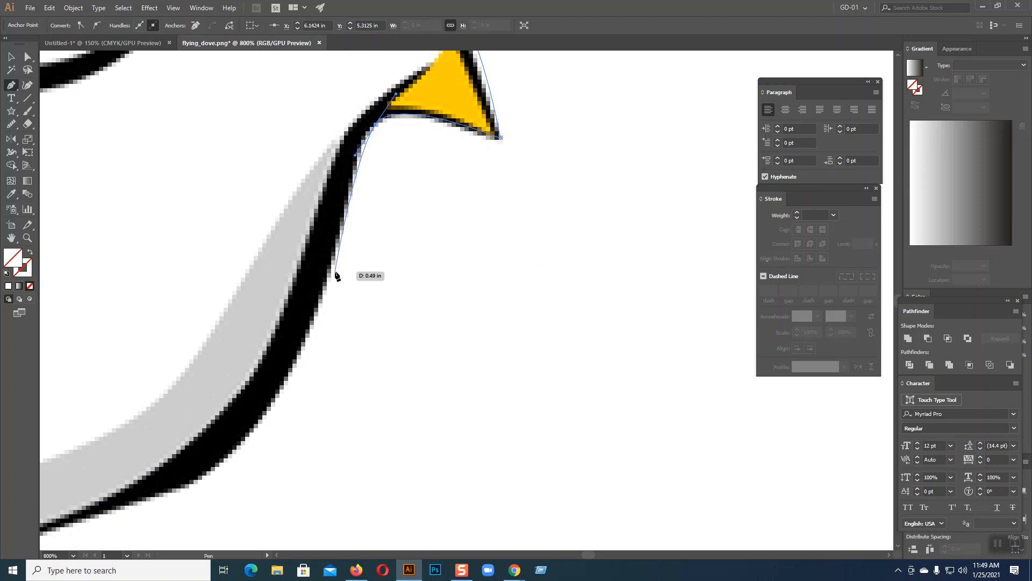
left_click_drag(343, 227, 339, 279)
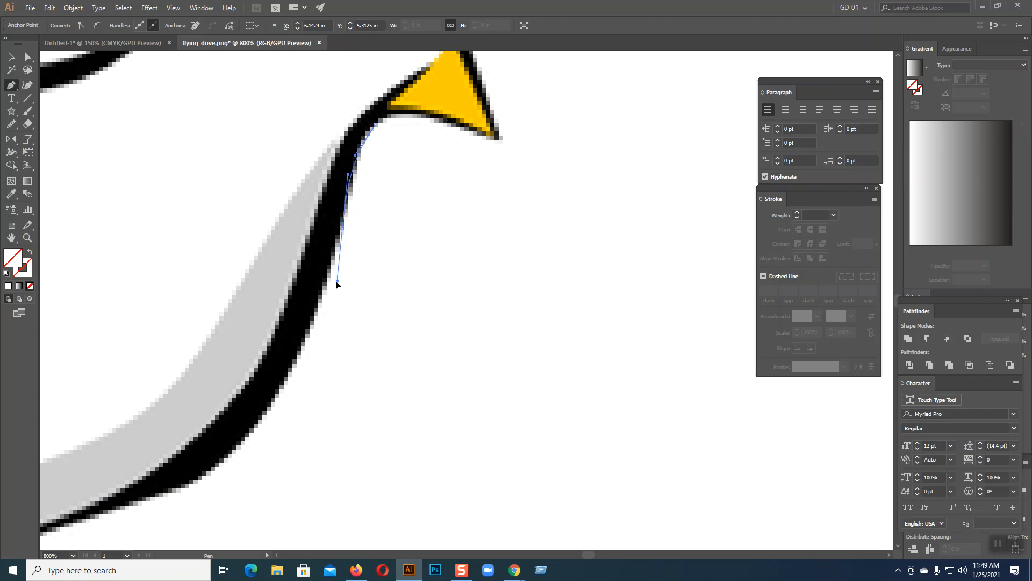
key("ctrl+z")
key("ctrl+z")
Trace the outline from the beak's tip along its underside and down the throat with one curved segment
left_click_drag(367, 131, 362, 156)
left_click_drag(355, 170, 342, 304)
key("ctrl+z")
Trace the breast and belly edge to where the tail begins, reshaping the curve handles to match the black line
left_click_drag(309, 405, 378, 368)
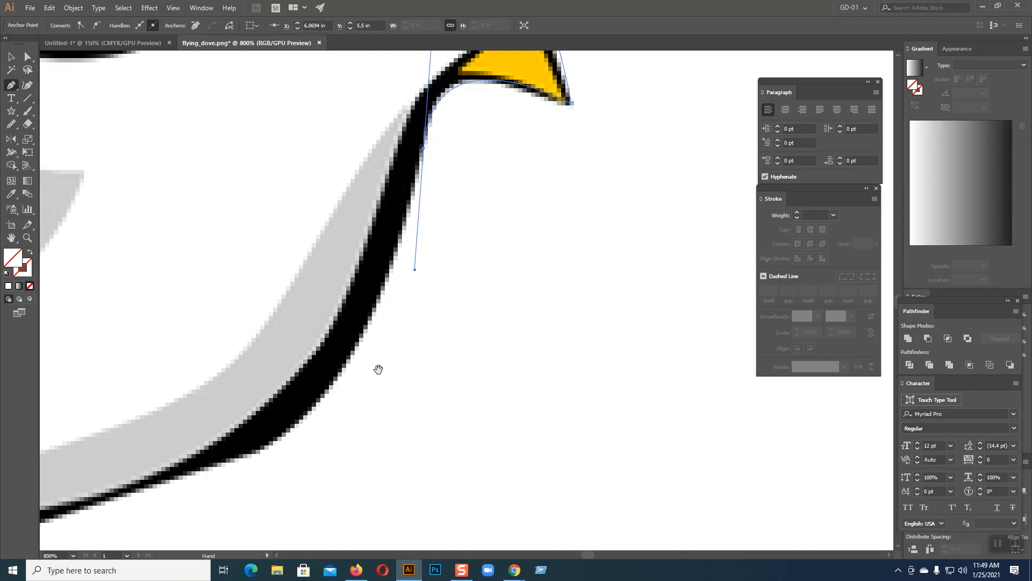
left_click_drag(191, 476, 166, 488)
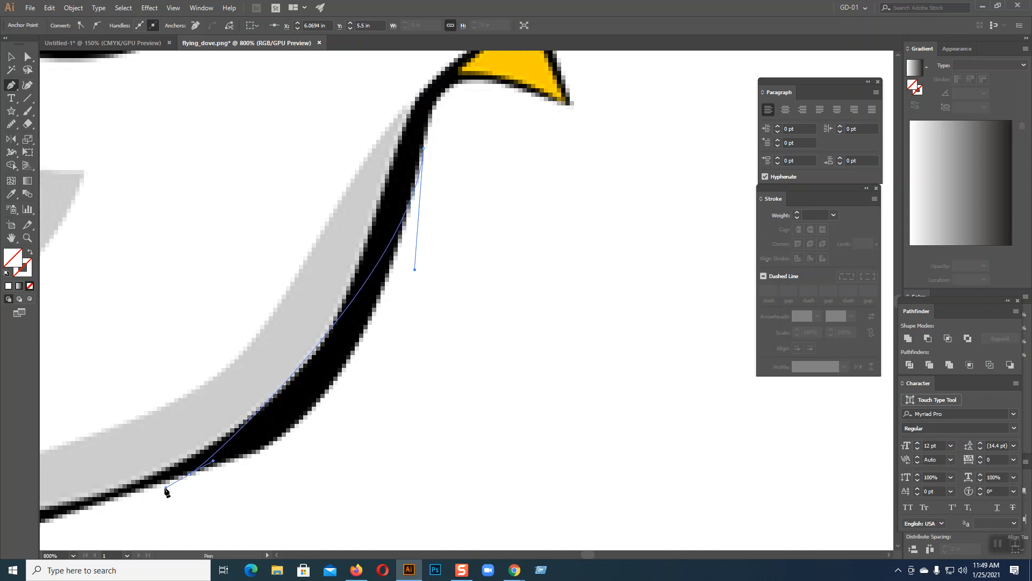
left_click_drag(215, 463, 341, 444)
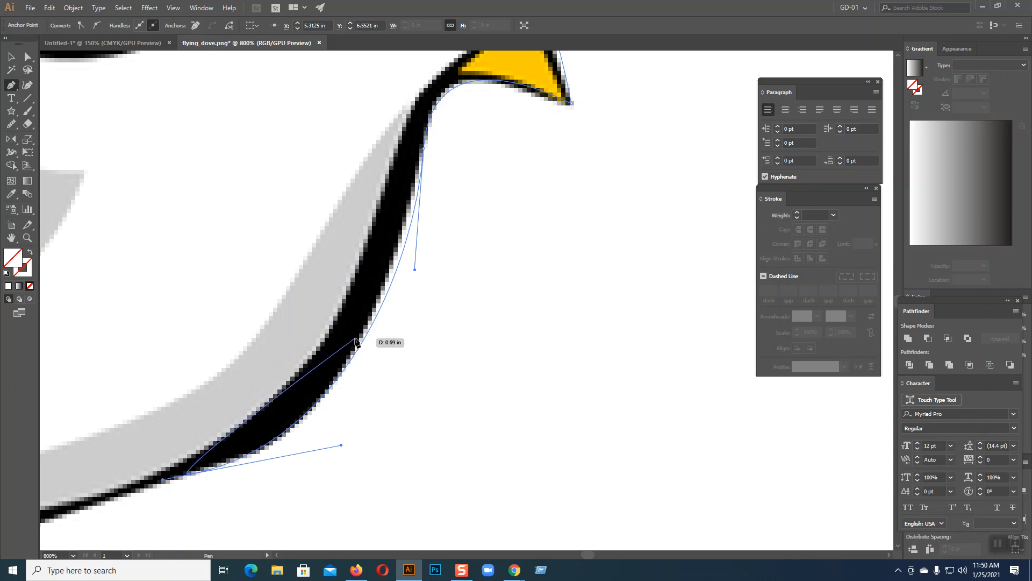
left_click_drag(311, 438, 557, 337)
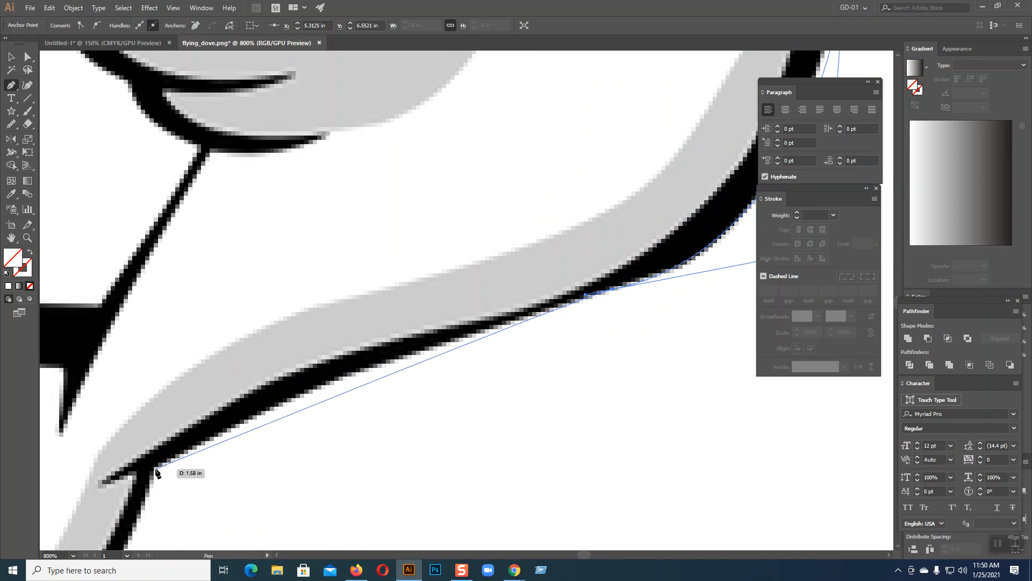
mouse_move(156, 469)
left_mouse_down()
mouse_move(325, 369)
mouse_move(314, 364)
mouse_move(307, 381)
mouse_move(239, 403)
left_mouse_up()
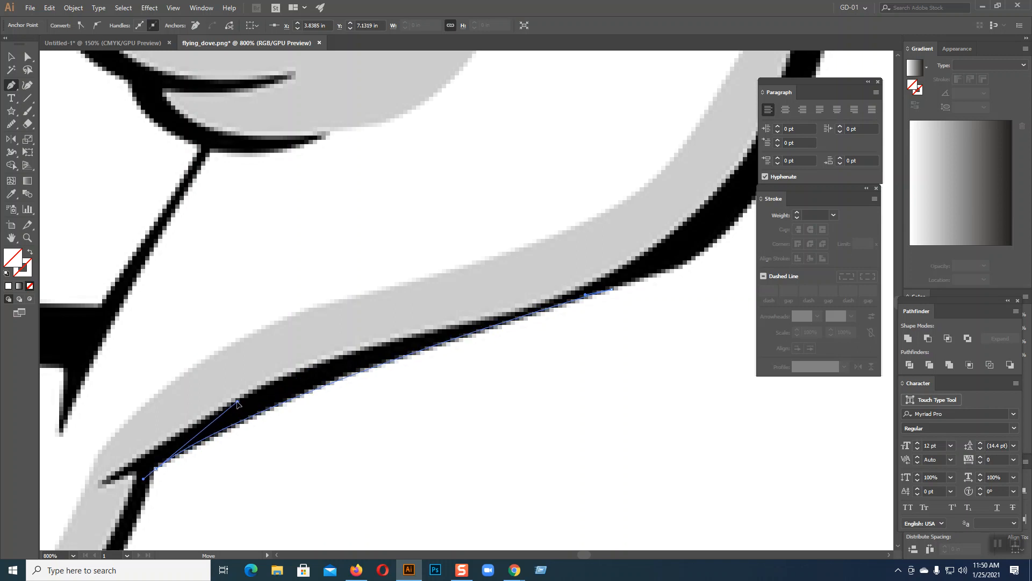
Trace the outer edge of the tail's first feather to the notch beneath it, adjusting the curve handle to fit
left_click_drag(293, 468, 456, 219)
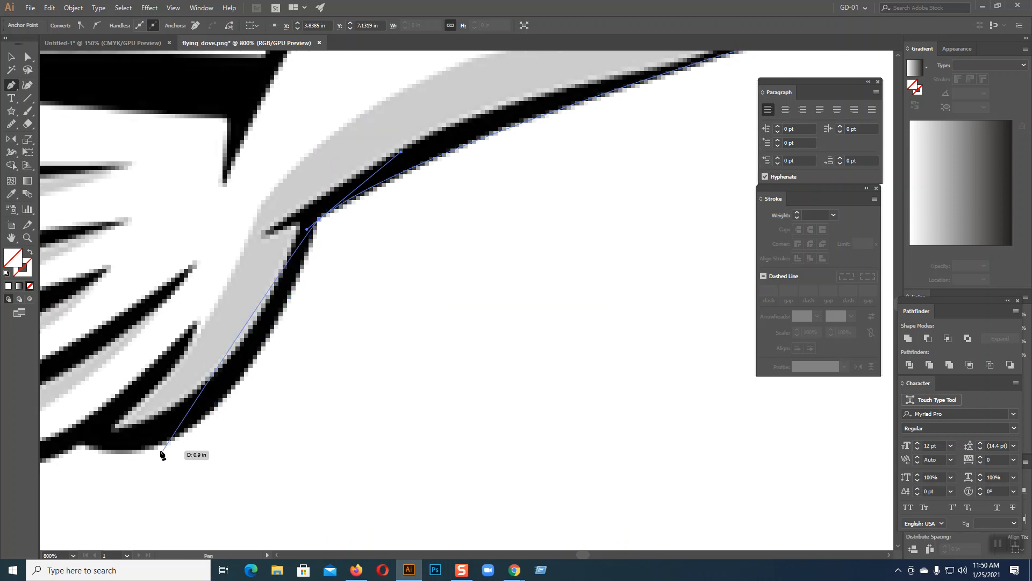
left_click_drag(89, 446, 54, 440)
left_click_drag(121, 454, 257, 479)
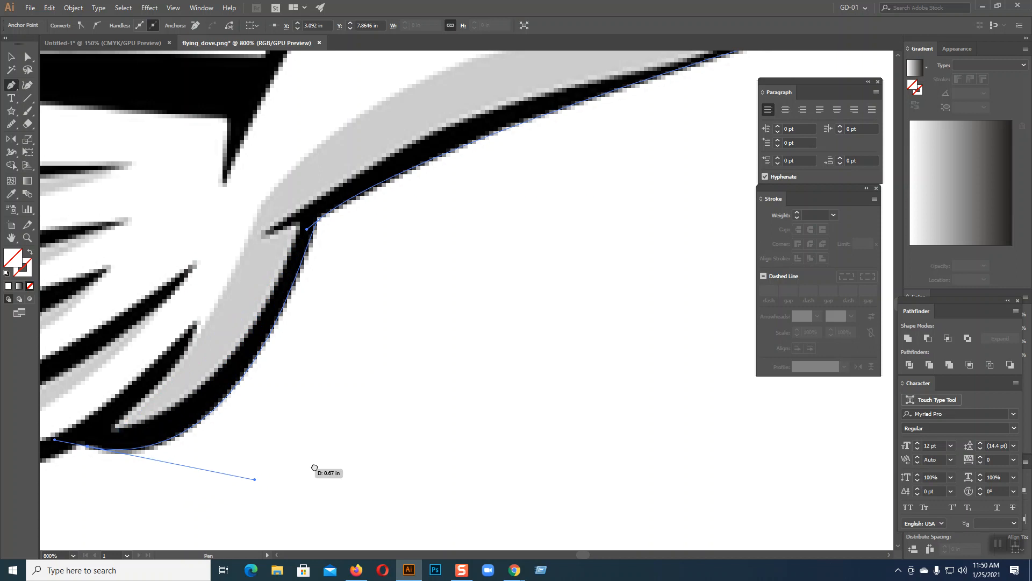
Trace the Pen outline around the next two scalloped feathers along the tail's lower edge
left_click_drag(162, 475, 565, 427)
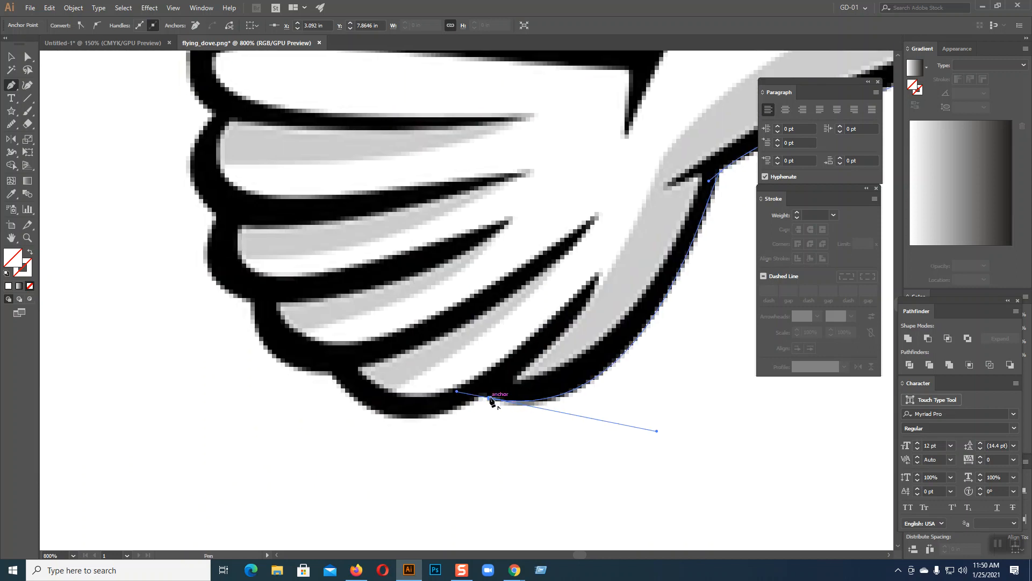
left_click_drag(416, 417, 380, 432)
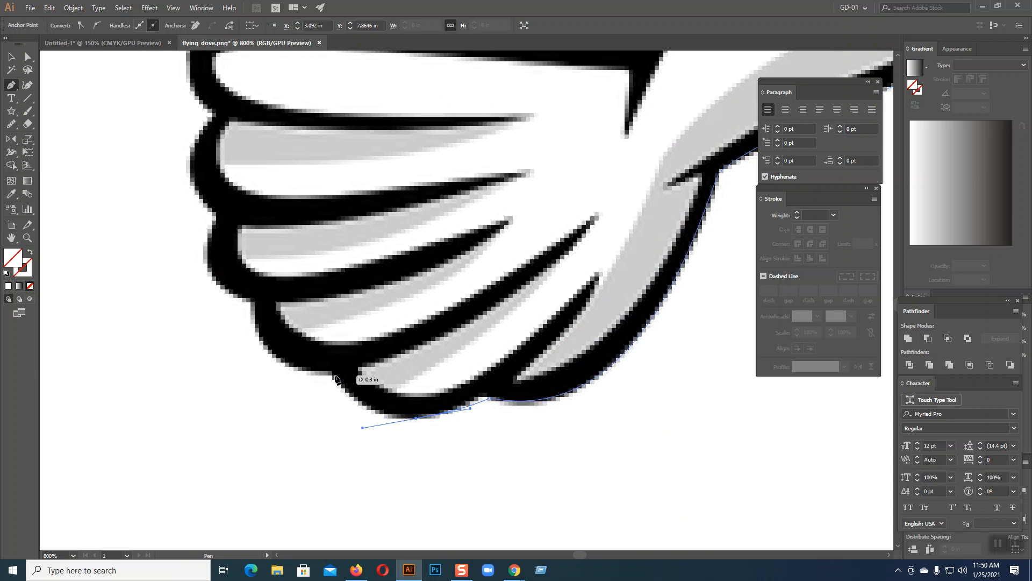
left_click_drag(334, 394, 453, 450)
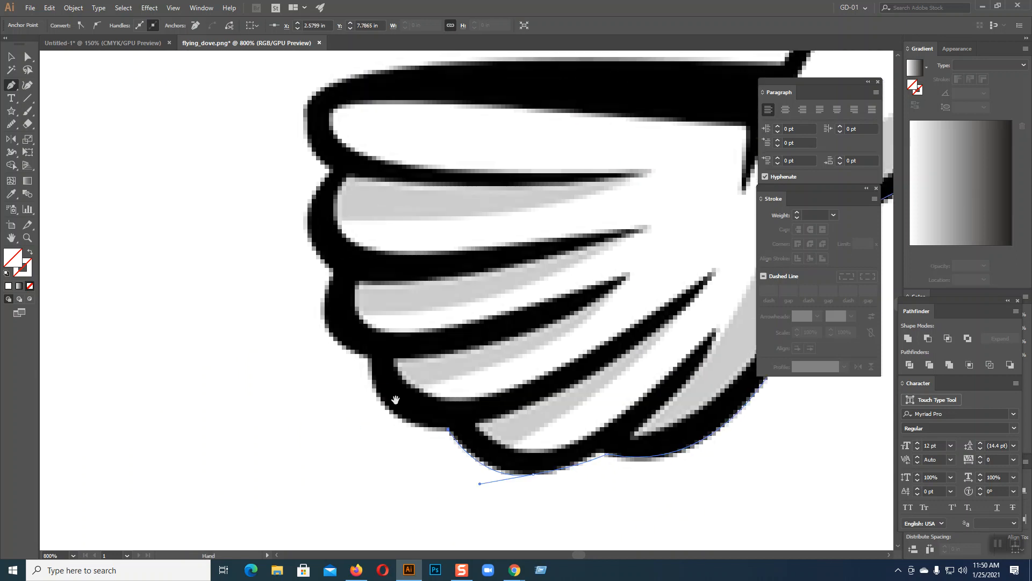
left_click_drag(370, 356, 366, 282)
left_click_drag(336, 360, 436, 410)
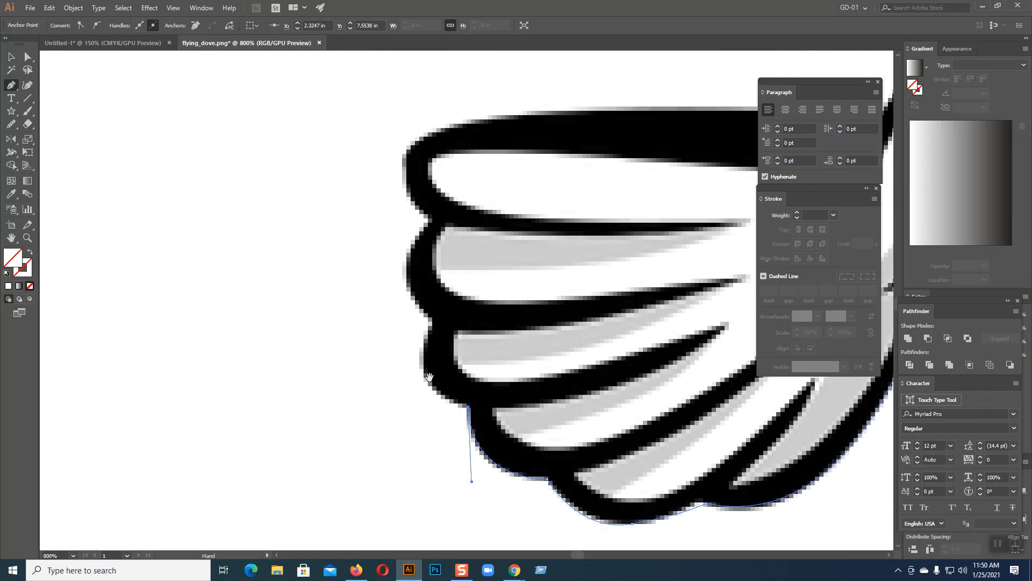
Trace the tail's last two scalloped feathers and curve the path around the rounded end of its top feather
left_click_drag(431, 323, 460, 246)
left_click_drag(430, 321, 484, 169)
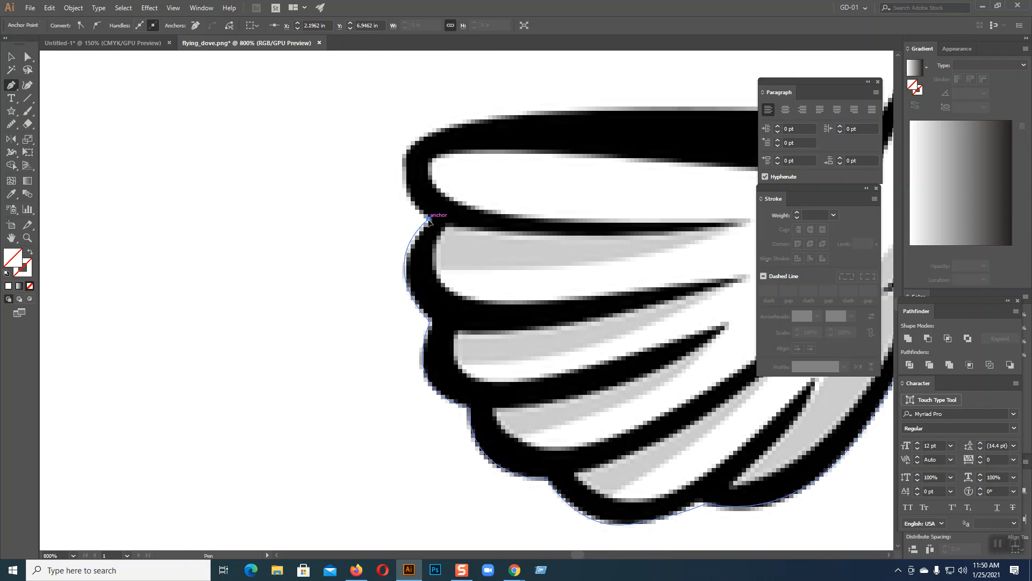
left_click_drag(429, 221, 322, 397)
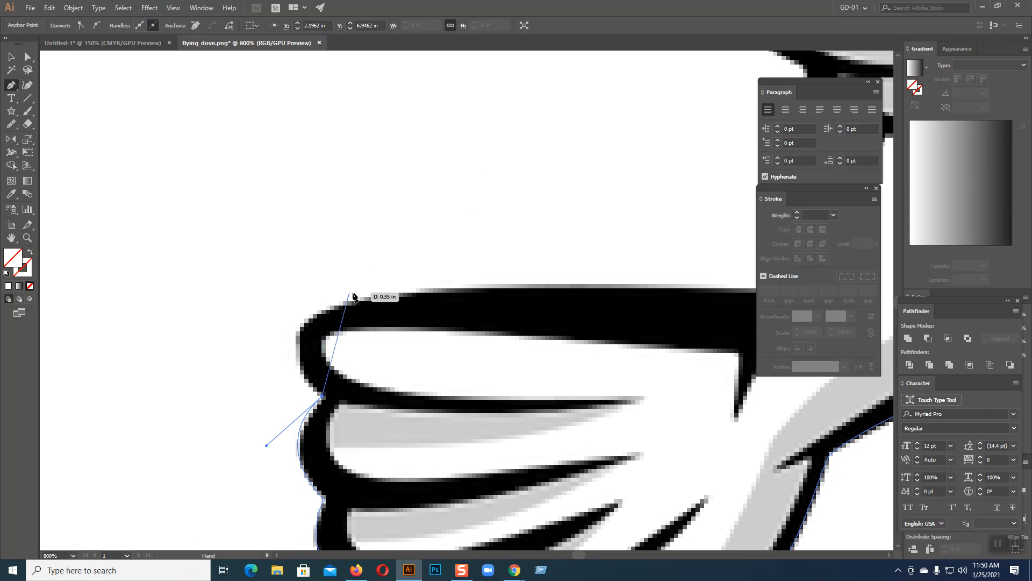
left_click_drag(350, 299, 459, 271)
left_click_drag(536, 317, 254, 321)
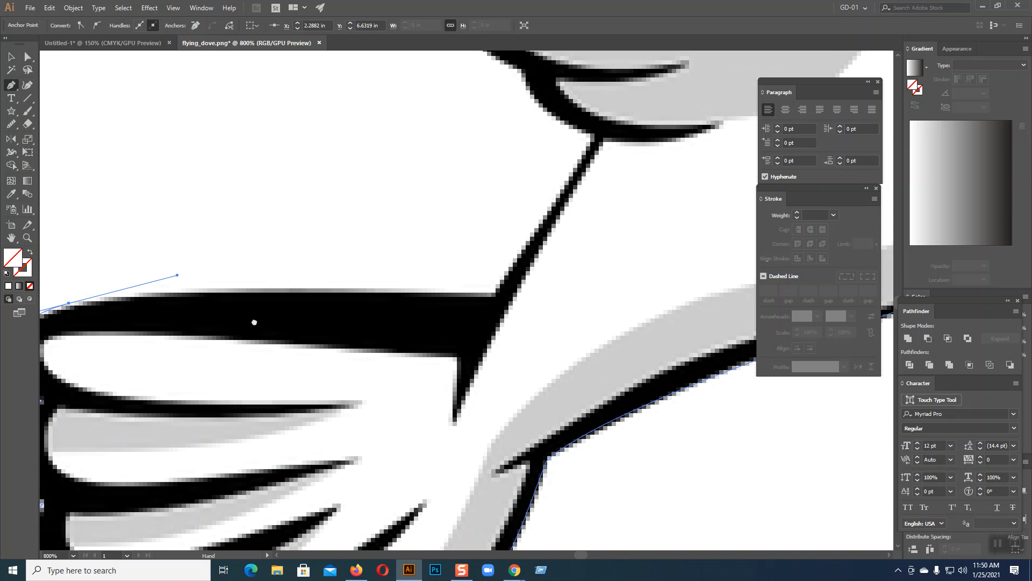
Trace the tail's top edge to the body, then the thin body line up to the large wing's lowest feather
left_click(495, 294)
left_click_drag(544, 267, 463, 437)
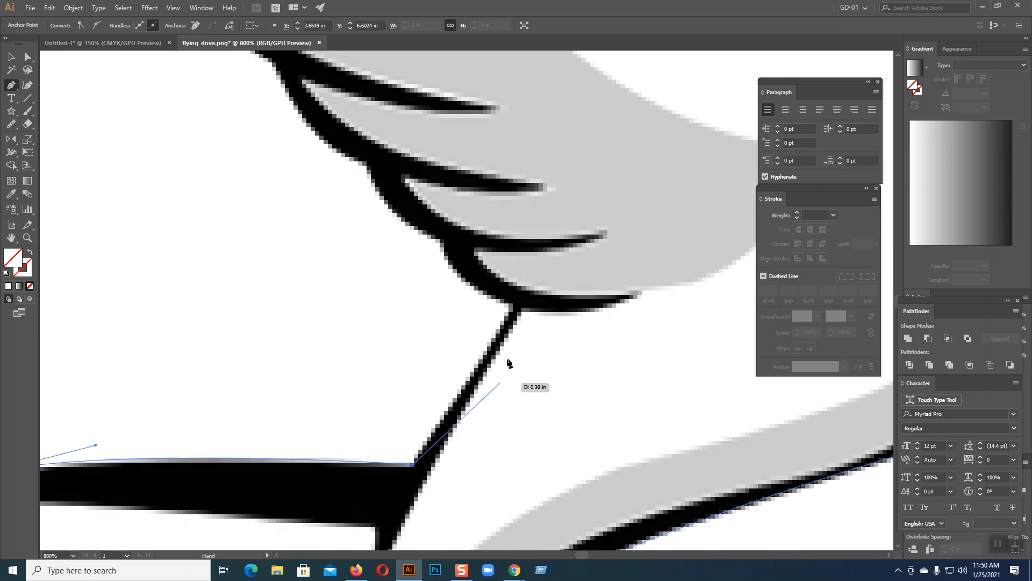
left_click(511, 306)
left_click_drag(512, 329, 513, 394)
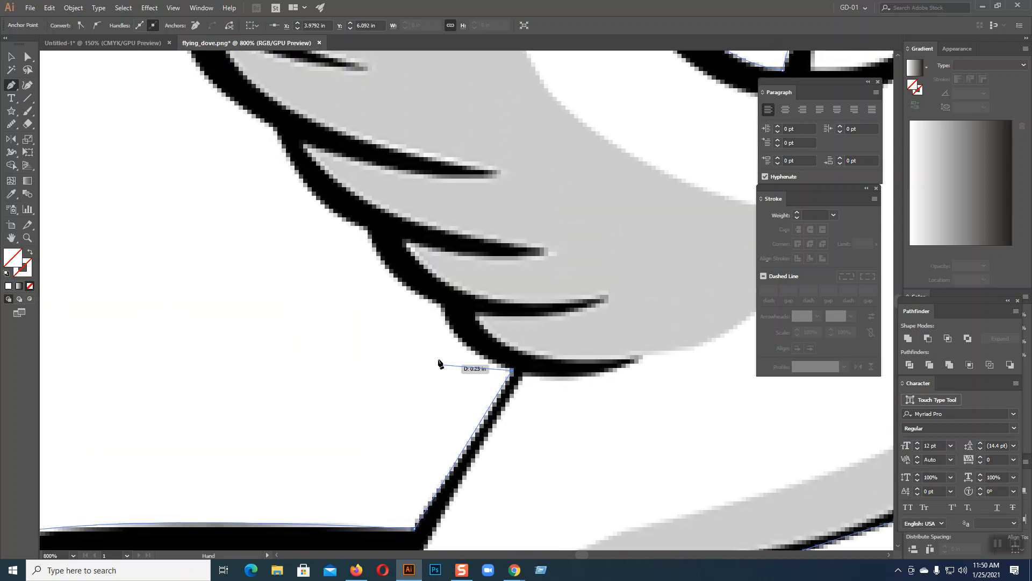
Trace the large wing's three lowest scalloped feathers with curved segments, making each notch between them a sharp corner
left_click(438, 305)
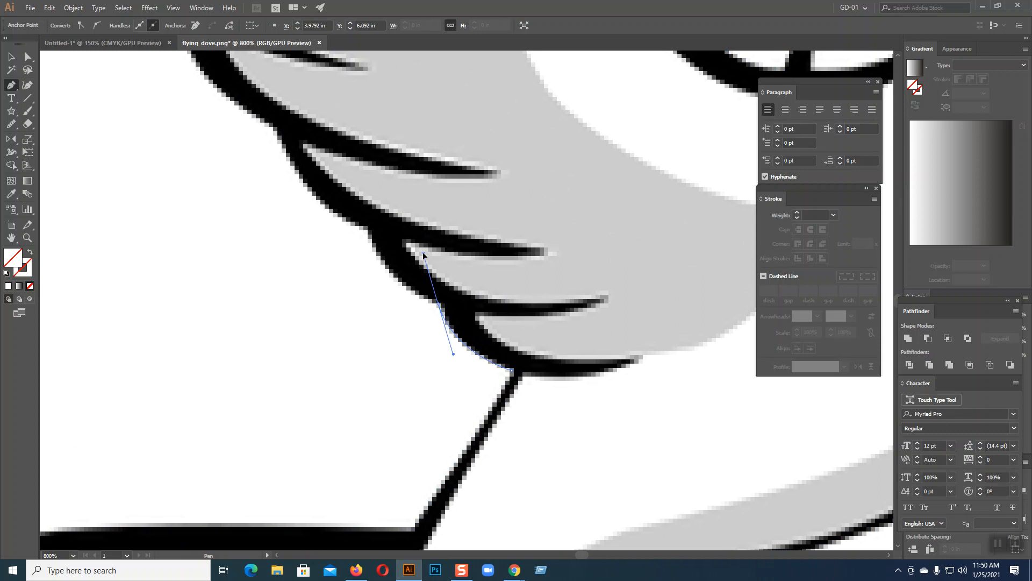
left_click_drag(424, 331, 539, 391)
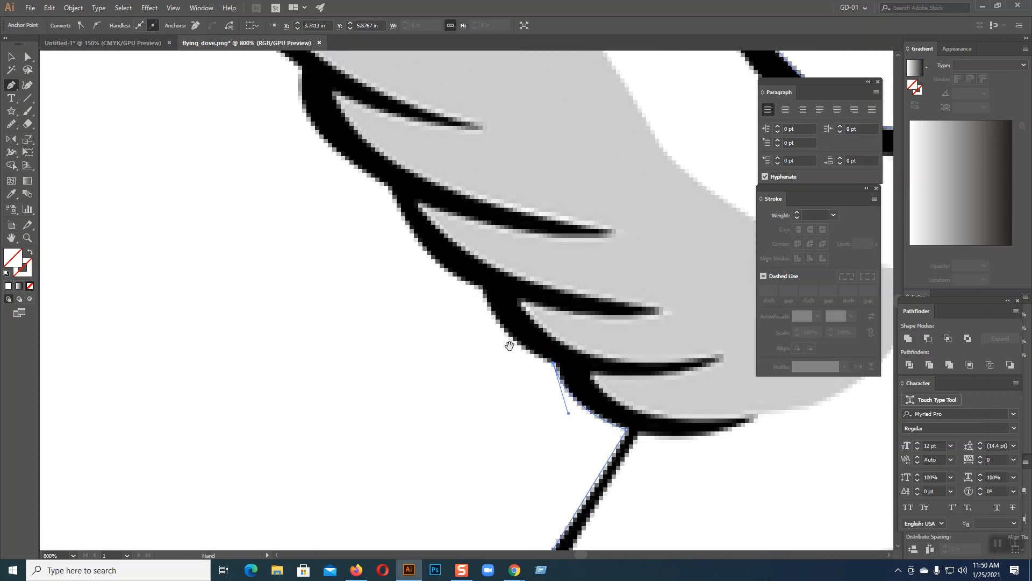
left_click_drag(482, 289, 469, 227)
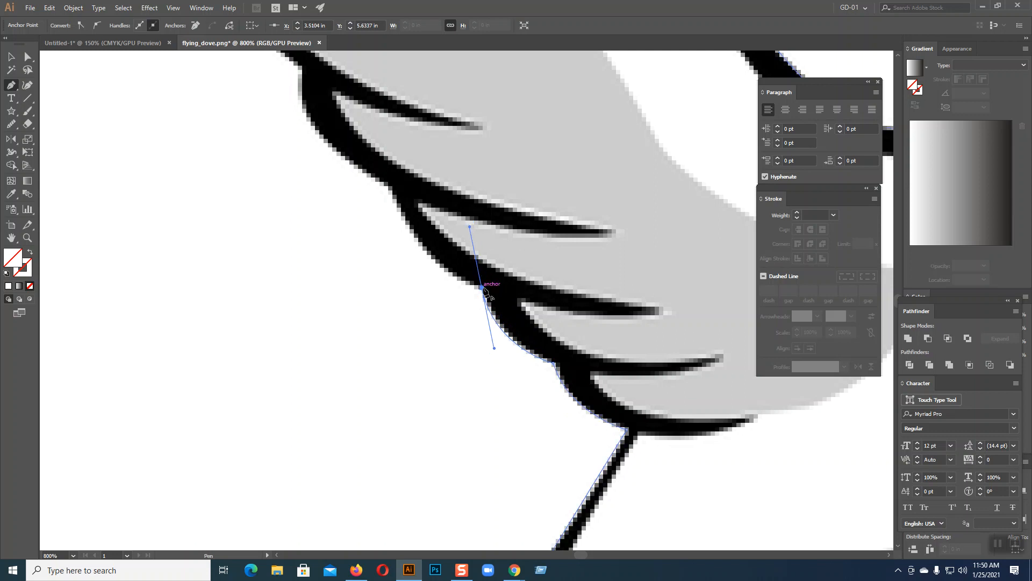
left_click_drag(482, 289, 591, 325)
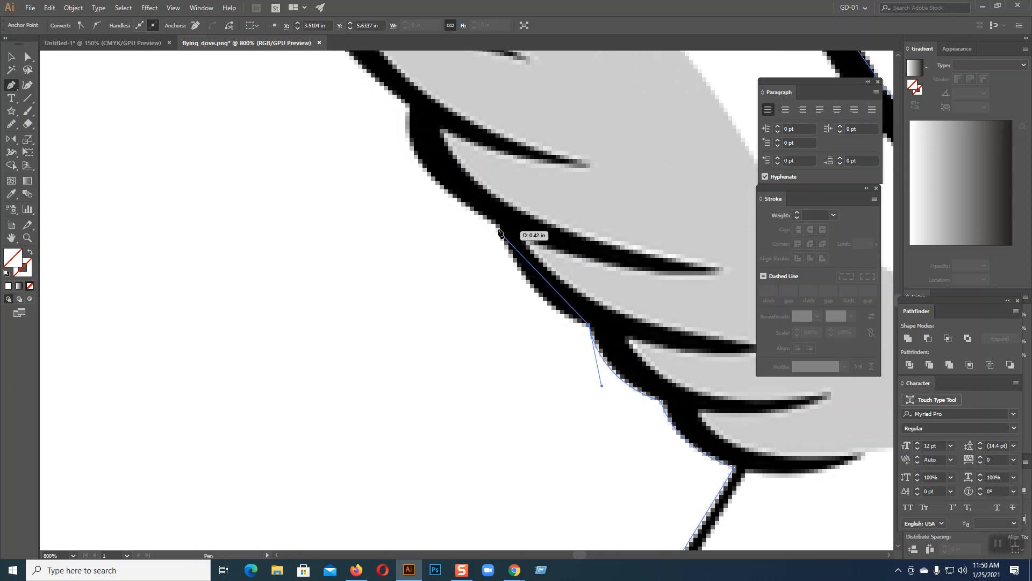
left_click_drag(499, 230, 480, 156)
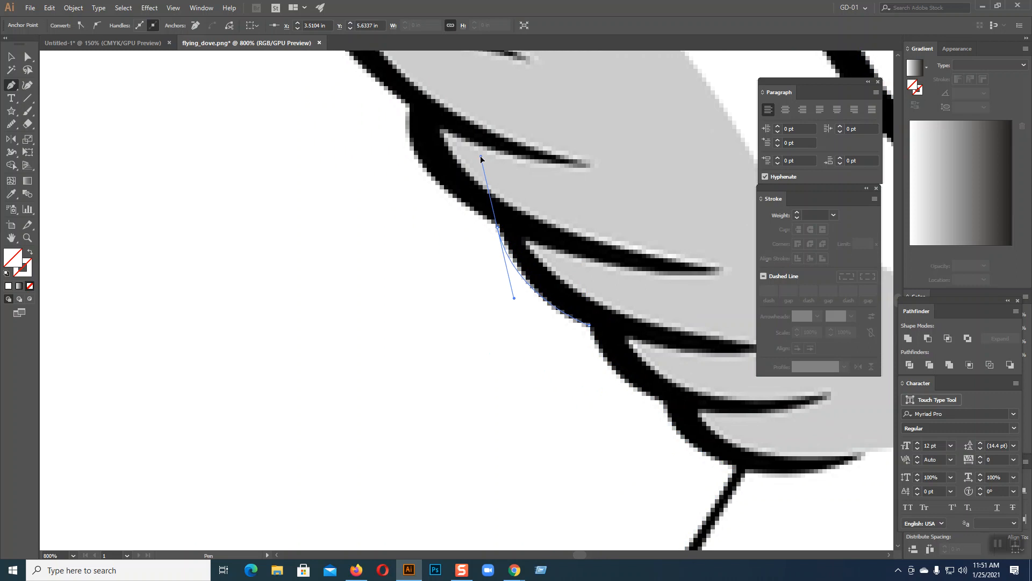
left_click(498, 227)
Continue the curved outline around the next three scalloped feathers up the large wing's trailing edge
left_click_drag(480, 260, 585, 377)
left_click_drag(514, 226, 523, 146)
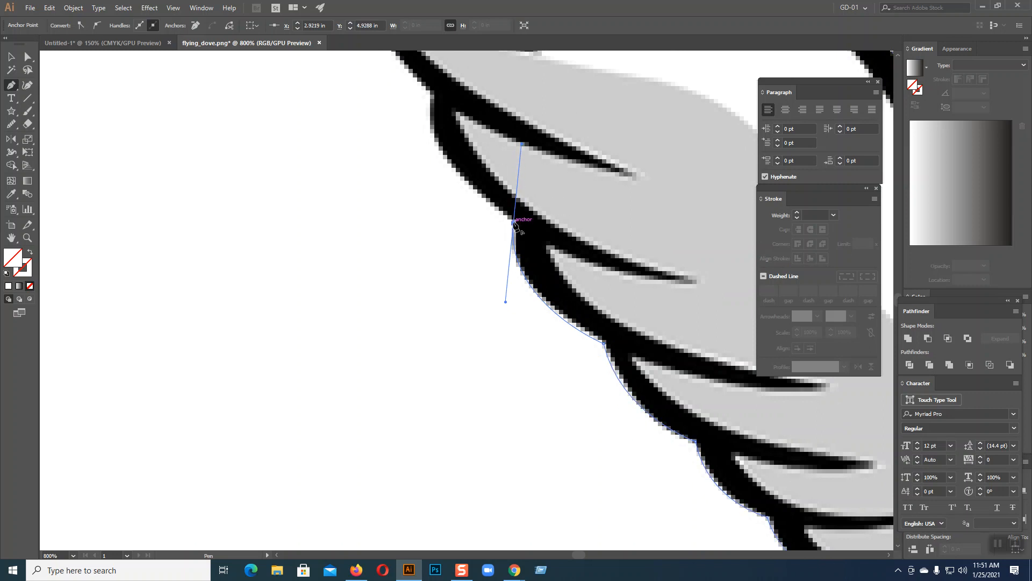
left_click_drag(466, 215, 429, 377)
left_click_drag(393, 248, 412, 175)
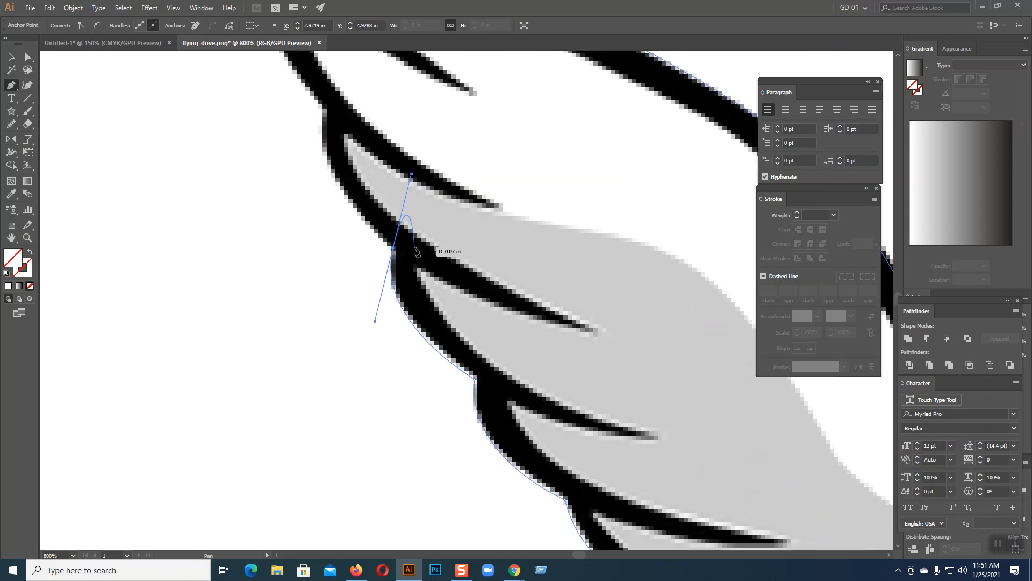
left_click_drag(398, 251, 475, 375)
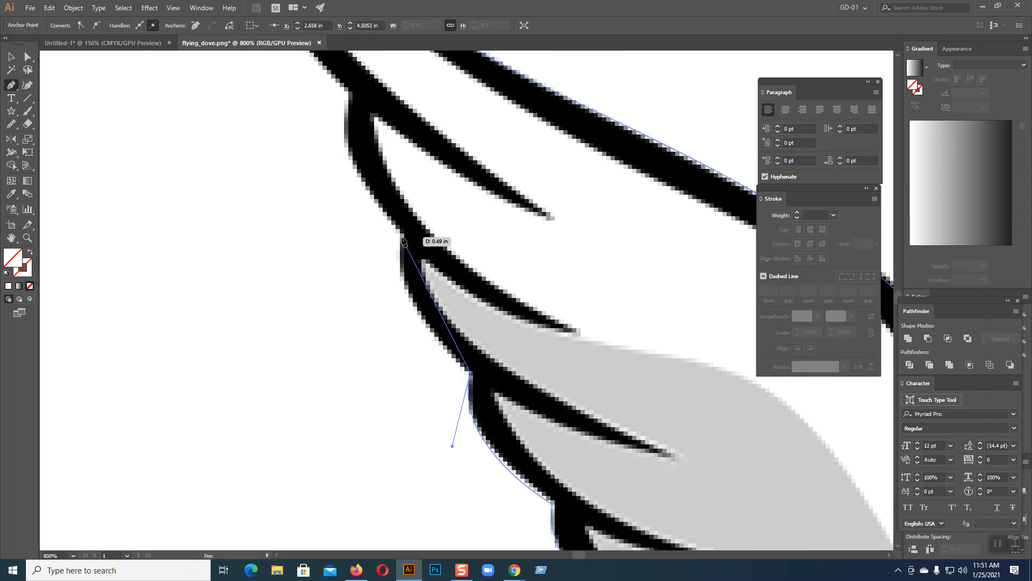
left_click_drag(400, 235, 406, 172)
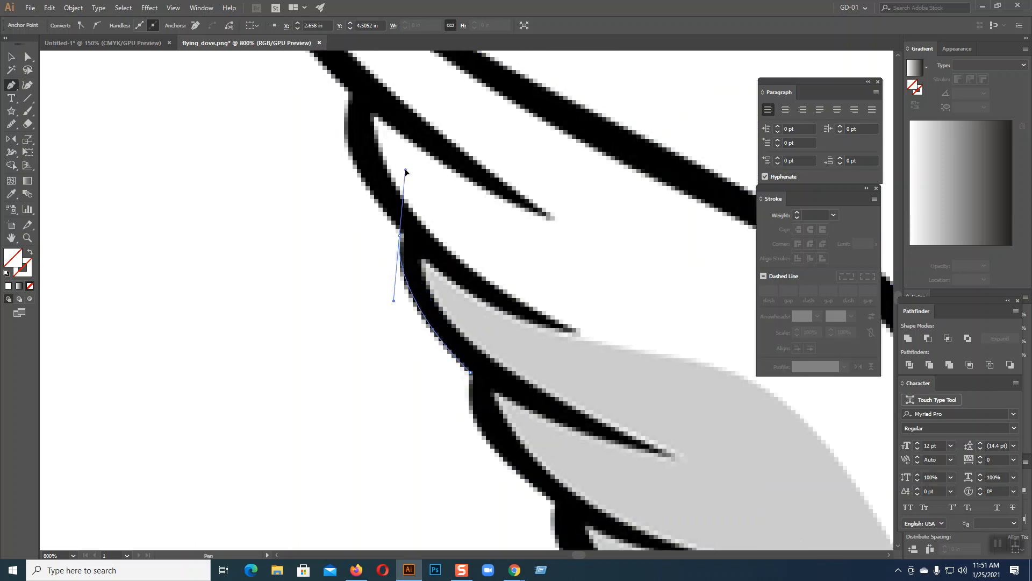
Trace the wing's uppermost scallop and its long tip feather, closing the outline at the starting anchor on the wing tip
left_click_drag(389, 216, 450, 377)
left_click_drag(410, 258, 435, 200)
left_click_drag(418, 236, 460, 339)
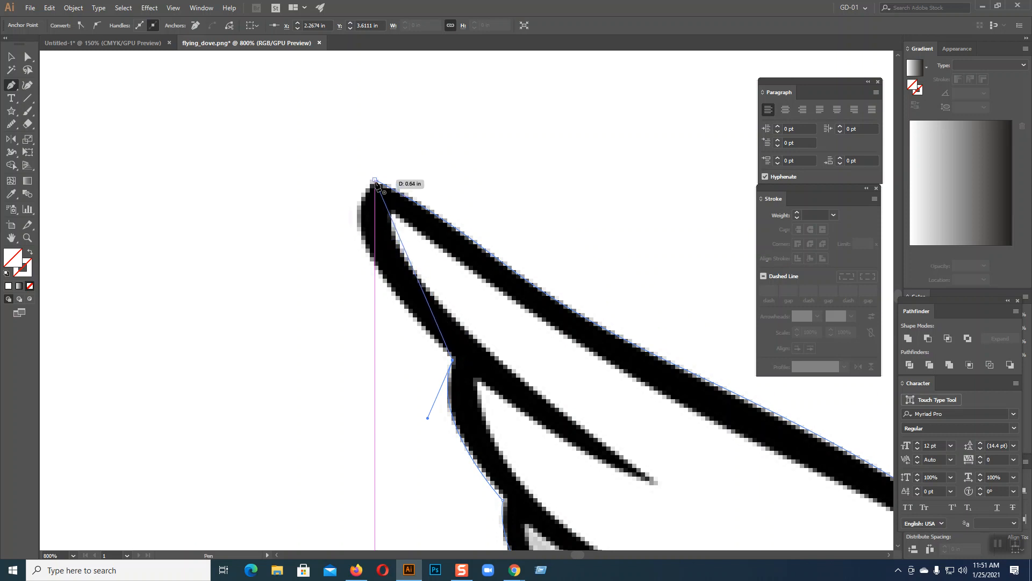
left_click_drag(375, 180, 434, 120)
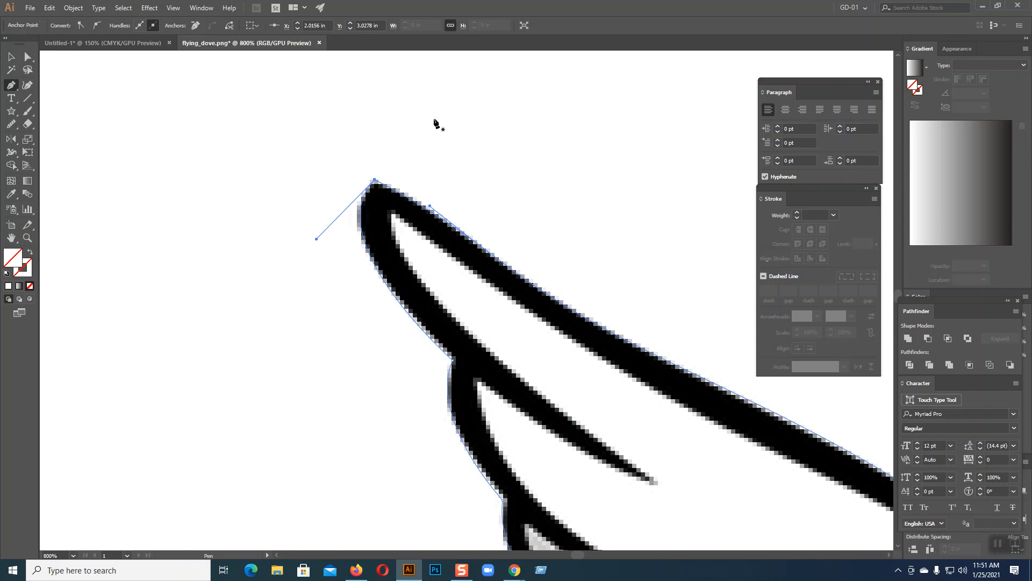
Examine the closed outline around the whole dove at 150% zoom before returning to the wing tip at 800%
key("ctrl+minus")
key("ctrl+minus")
key("ctrl+minus")
key("ctrl+minus")
key("ctrl+minus")
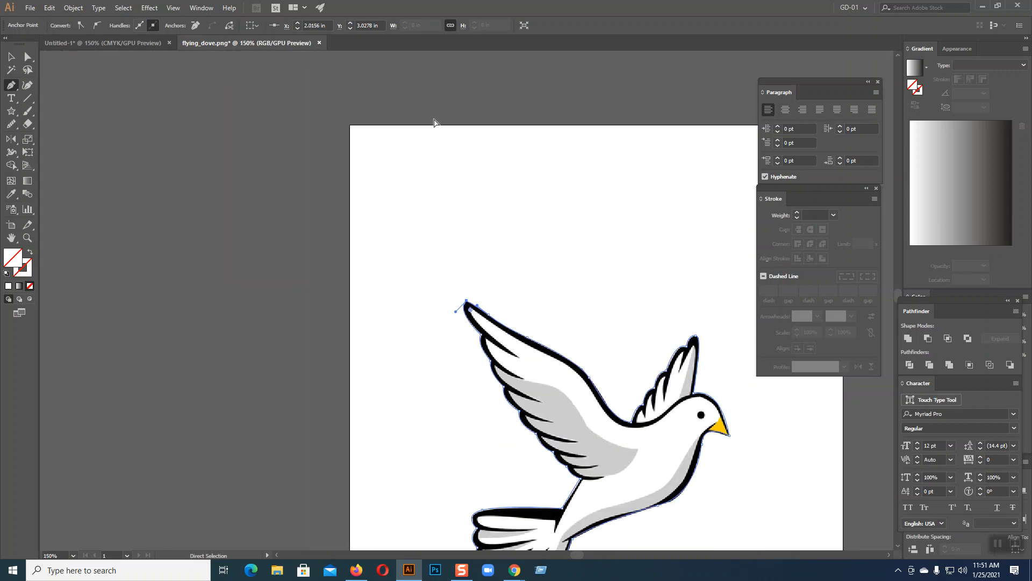
key("ctrl+plus")
key("ctrl+plus")
key("ctrl+plus")
key("ctrl+plus")
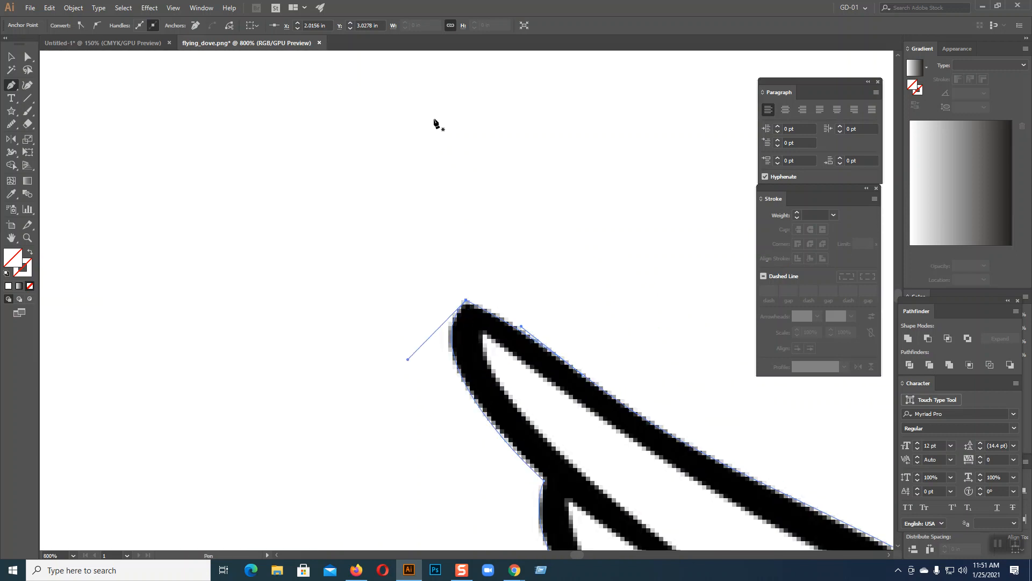
Start an interior path at the wing tip's inner corner and trace both edges of the first feather line to the next inner corner
left_click_drag(545, 245, 318, 78)
left_click_drag(336, 236, 256, 173)
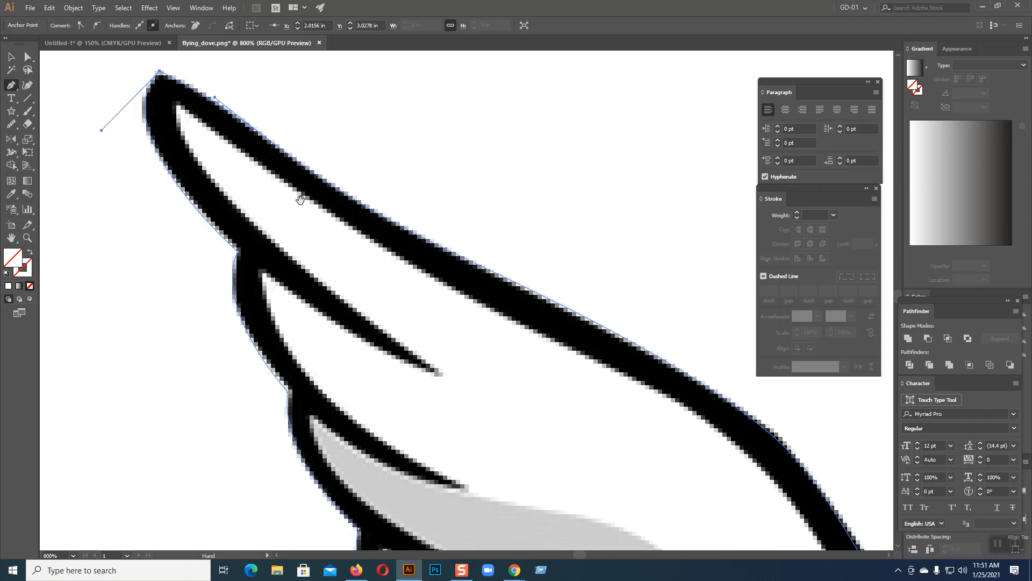
left_click(178, 104)
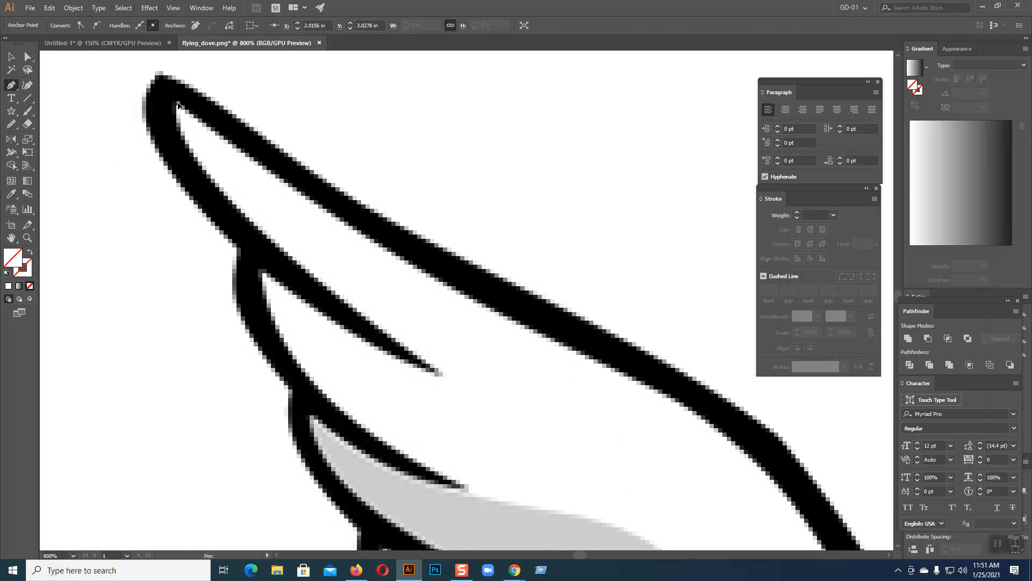
left_click_drag(437, 370, 516, 417)
left_click_drag(363, 327, 139, 166)
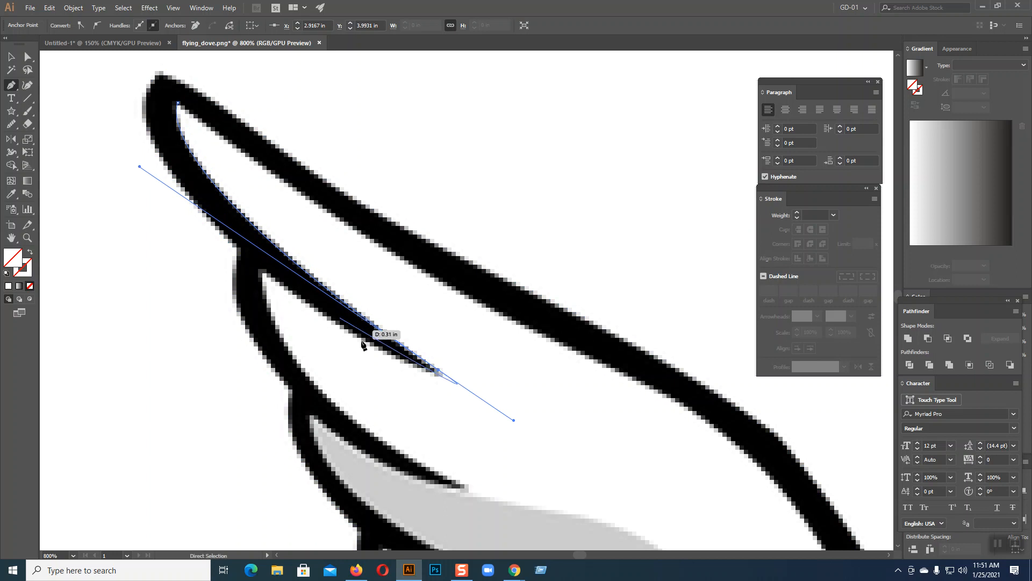
left_click(438, 370)
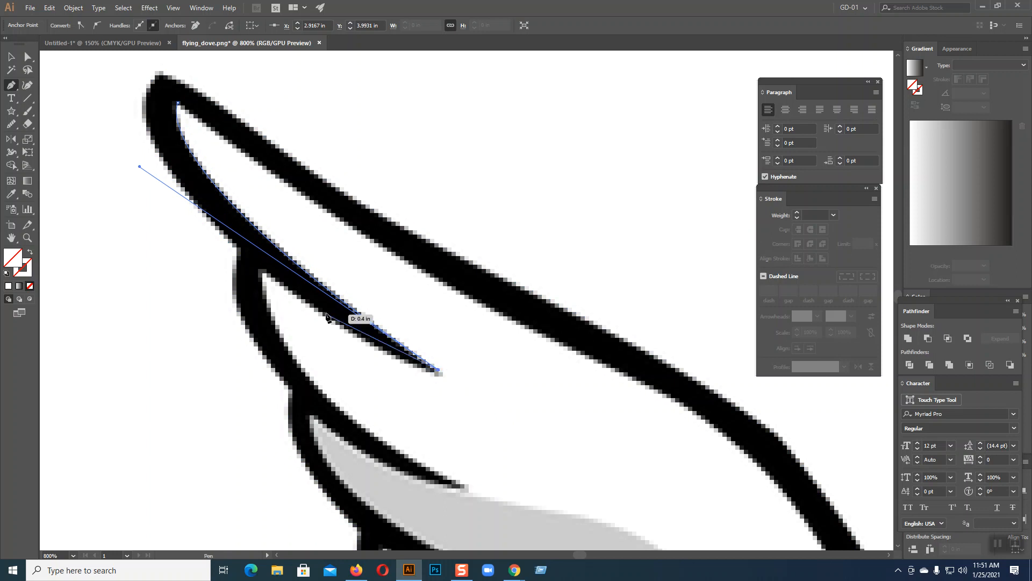
left_click_drag(263, 271, 401, 370)
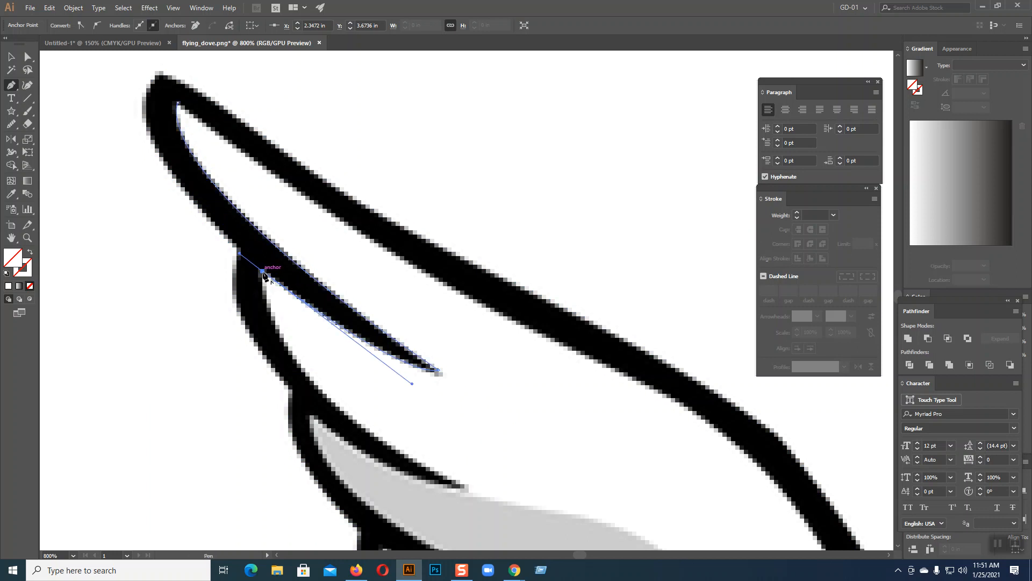
Trace both edges of the wing's second feather line to the grey feather's inner corner, adjusting the handles to fit
left_click_drag(380, 330, 285, 166)
left_click_drag(372, 322, 466, 349)
left_click_drag(283, 296, 170, 238)
left_click(372, 323)
left_click_drag(217, 252, 202, 226)
left_click_drag(231, 277, 302, 325)
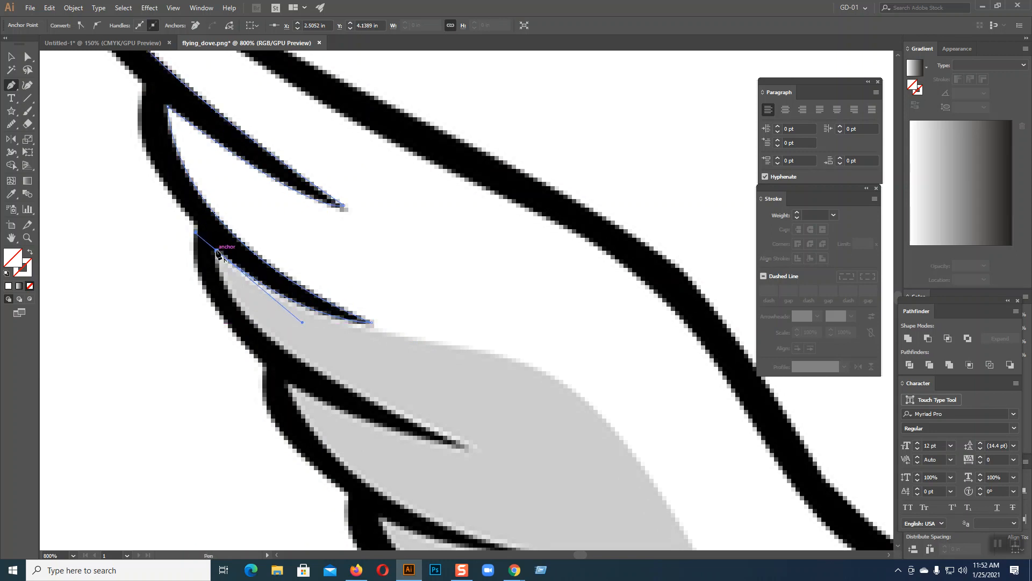
Trace the third feather line out to its point and back to the next inner corner, reshaping the handles to match
scroll(320, 330, "down", 3)
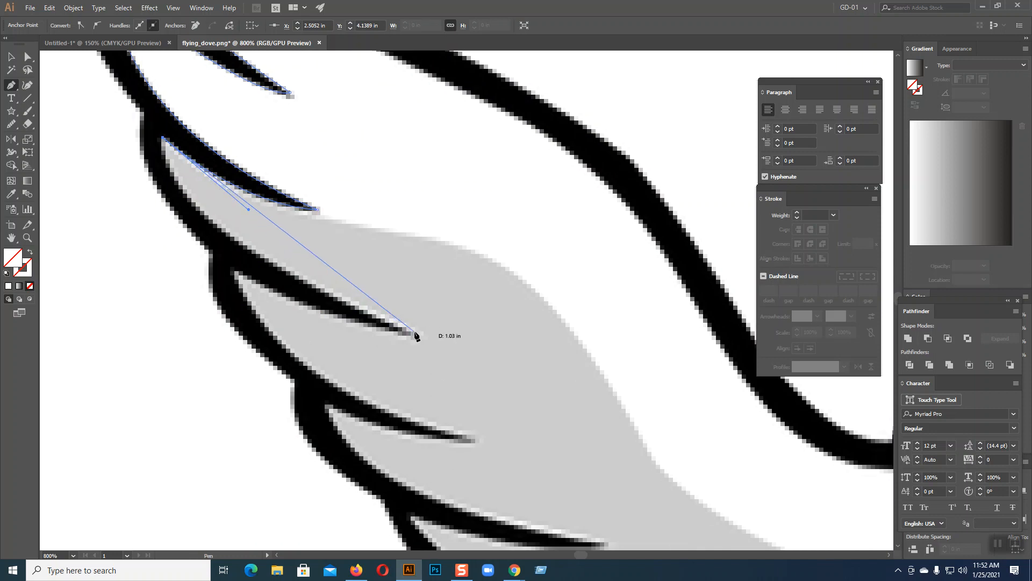
left_click_drag(415, 333, 484, 352)
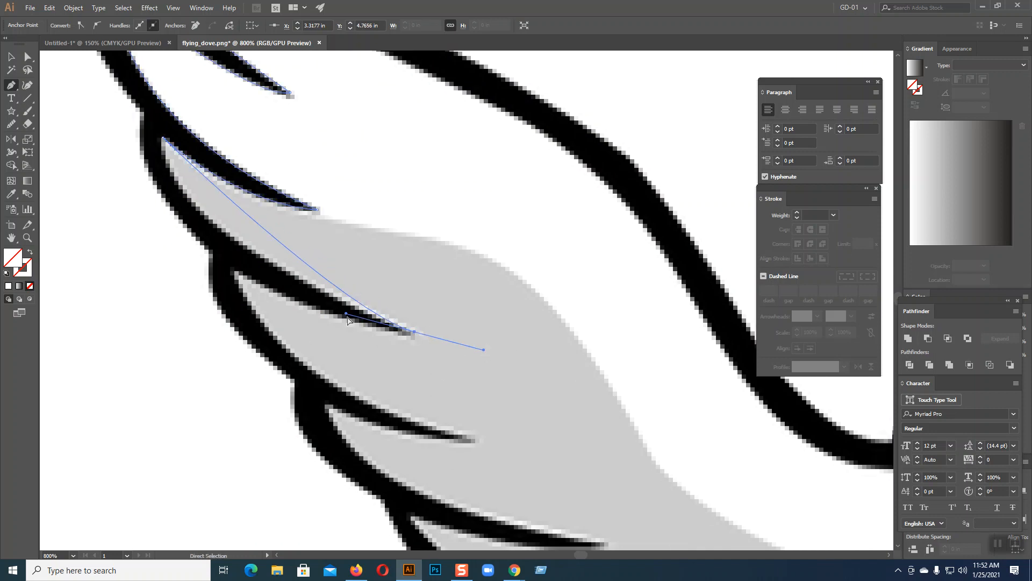
left_click_drag(347, 317, 143, 230)
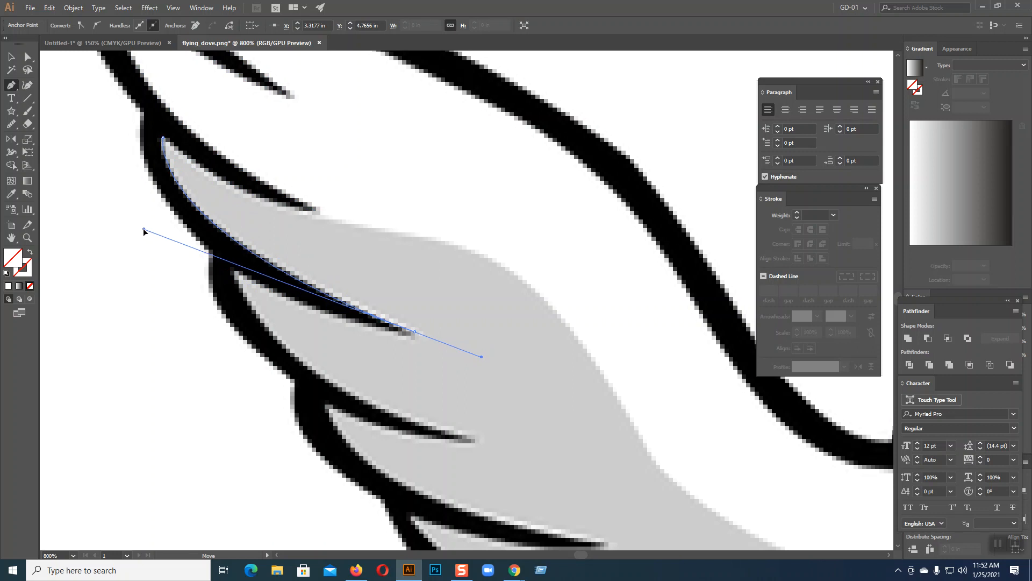
left_click(415, 332)
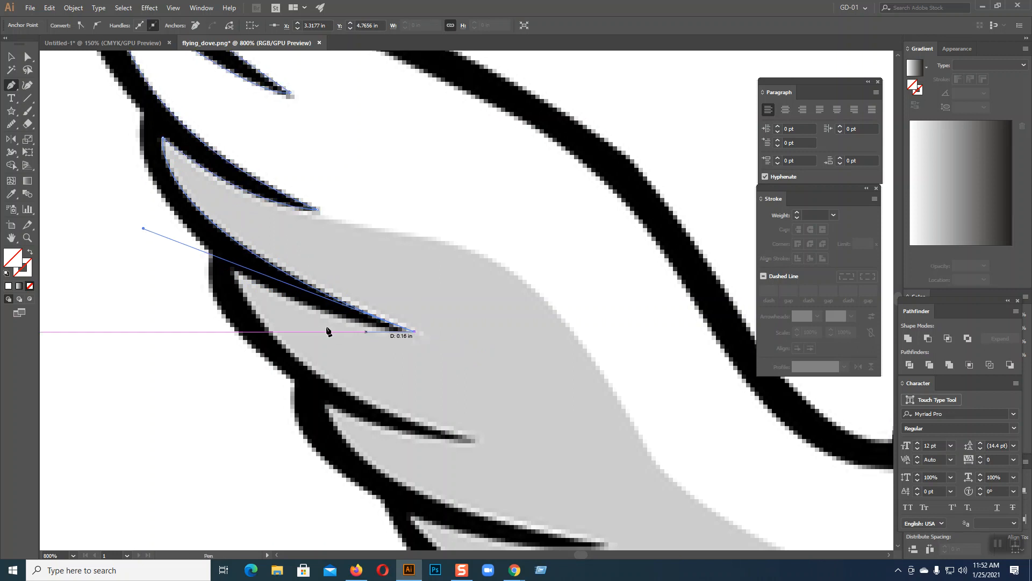
left_click_drag(237, 271, 218, 244)
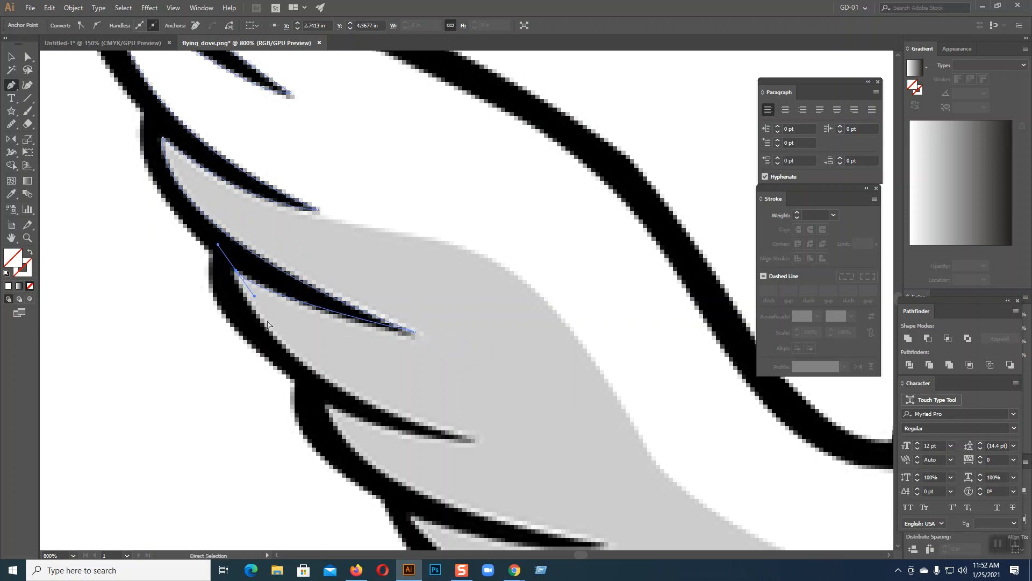
left_click_drag(255, 296, 298, 319)
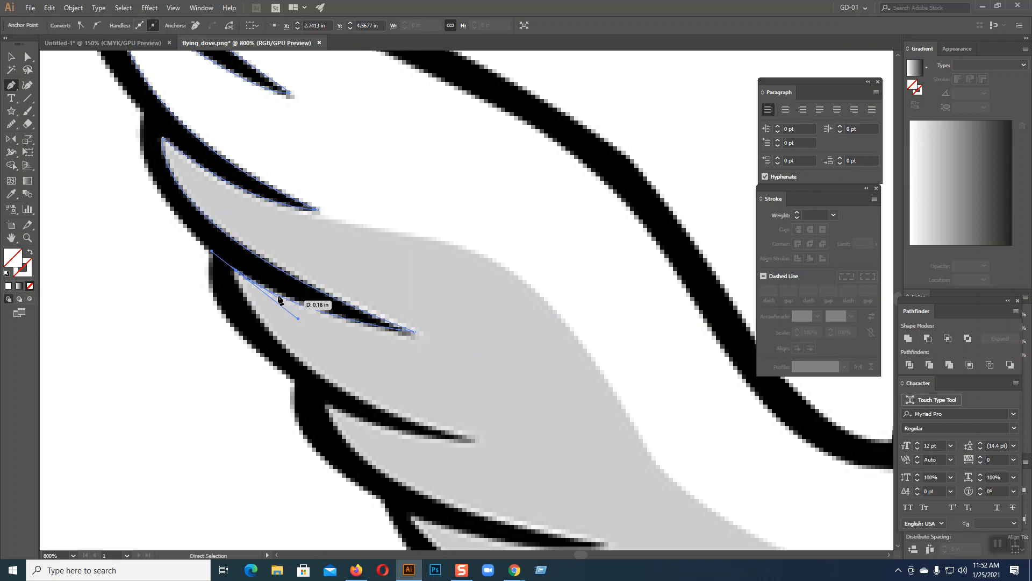
Trace the fourth feather line's upper edge to its point and its lower edge back to the inner corner below
scroll(235, 273, "down", 2)
scroll(236, 273, "right", 2)
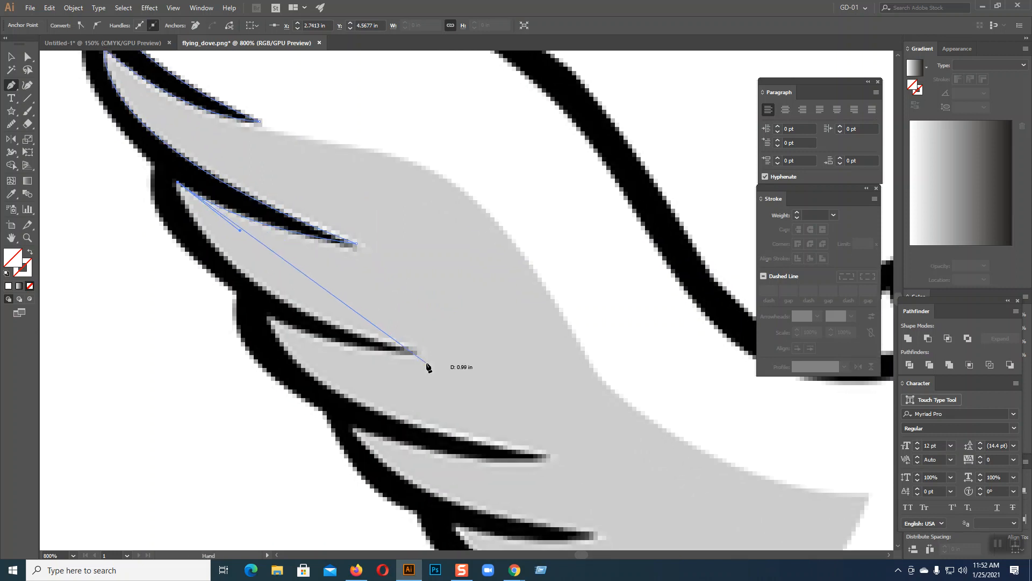
left_click_drag(418, 352, 483, 371)
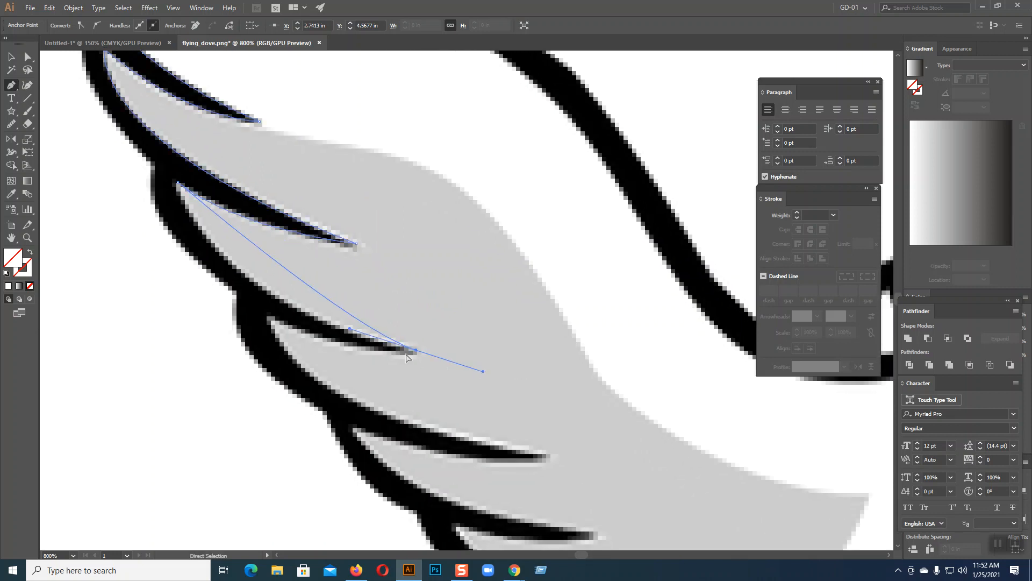
mouse_move(350, 330)
left_mouse_down()
mouse_move(212, 289)
mouse_move(203, 302)
left_mouse_up()
left_click_drag(440, 380, 531, 303)
left_click_drag(359, 242, 440, 291)
Trace around the long fifth feather line to the inner corner beneath it, fitting the curve handles to its edges
left_click_drag(638, 379, 712, 389)
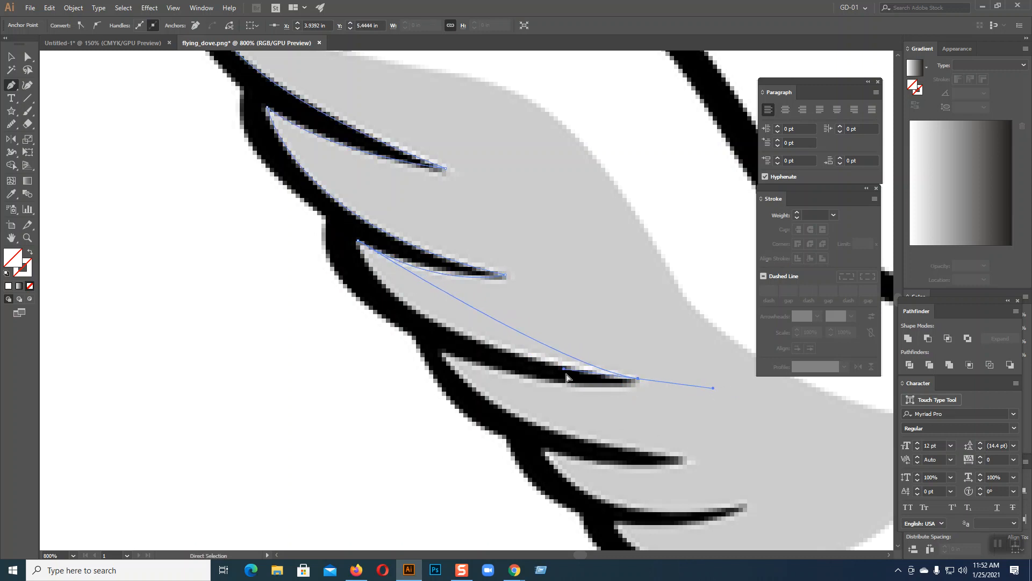
left_click_drag(563, 372, 356, 340)
left_click_drag(638, 379, 567, 402)
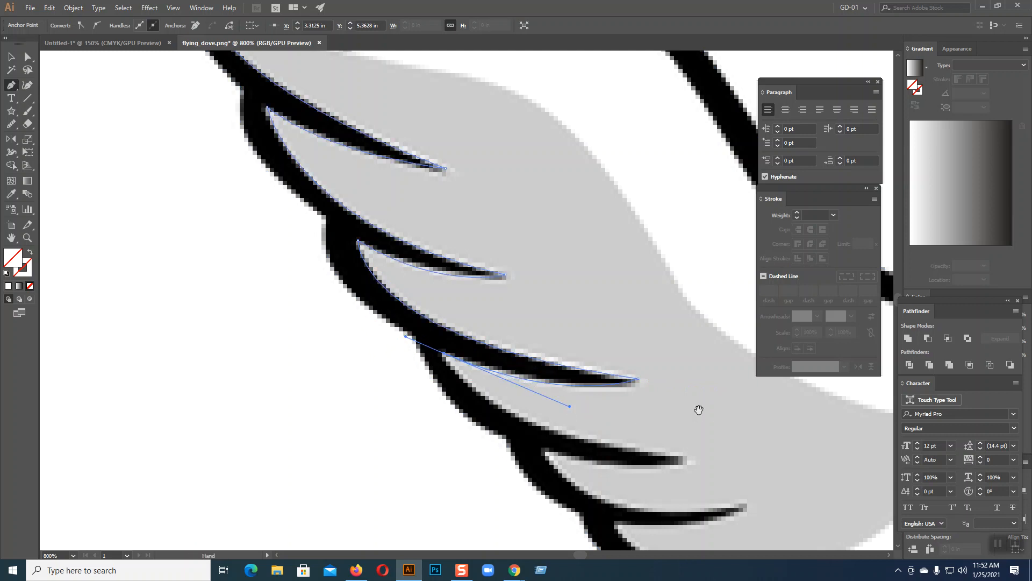
left_click_drag(698, 410, 620, 284)
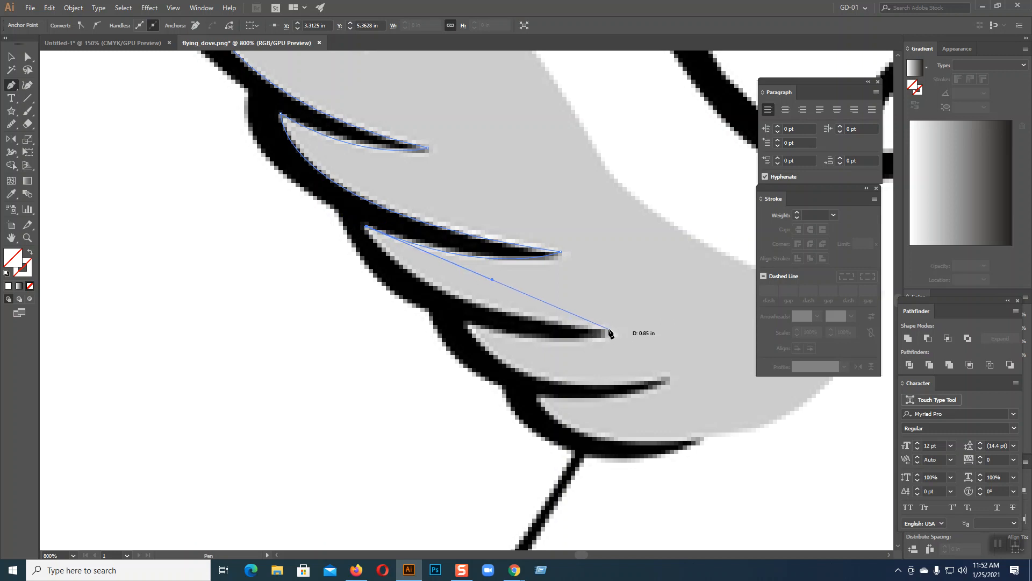
Trace the wing's sixth feather line along its upper edge to the point and back to the inner corner beneath, fitting the handles
left_click_drag(611, 333, 711, 353)
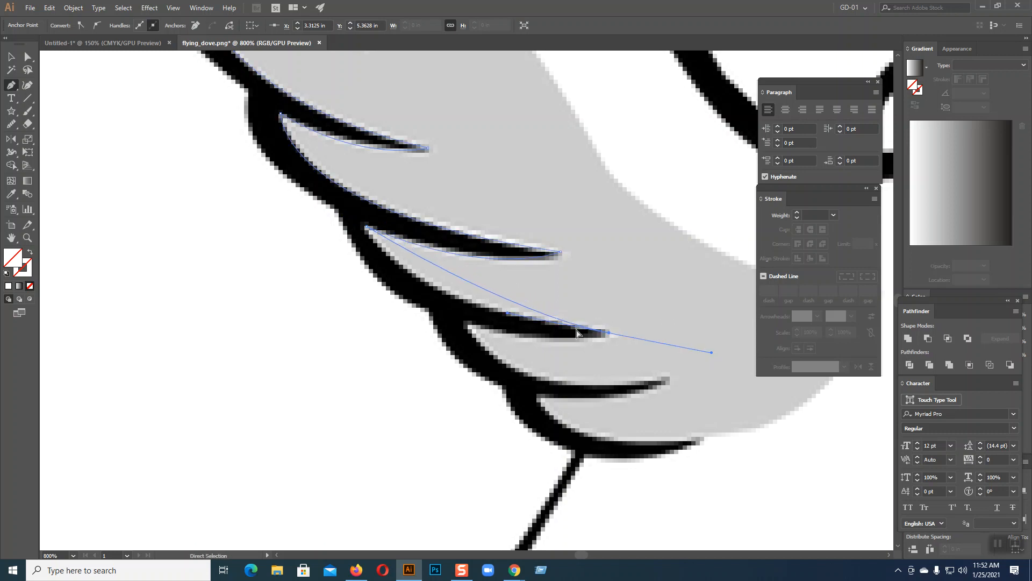
left_click_drag(508, 315, 402, 310)
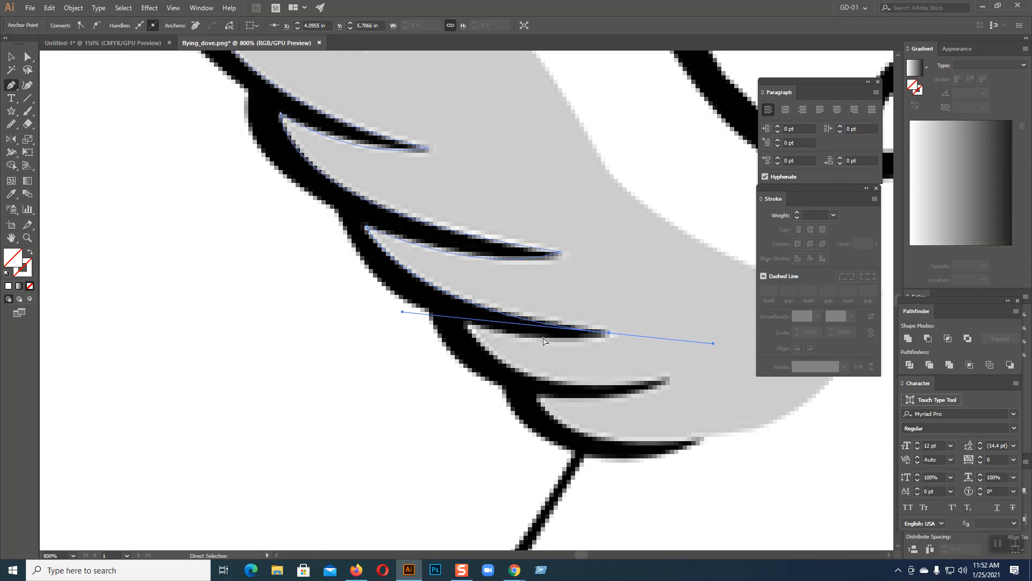
left_click(609, 333)
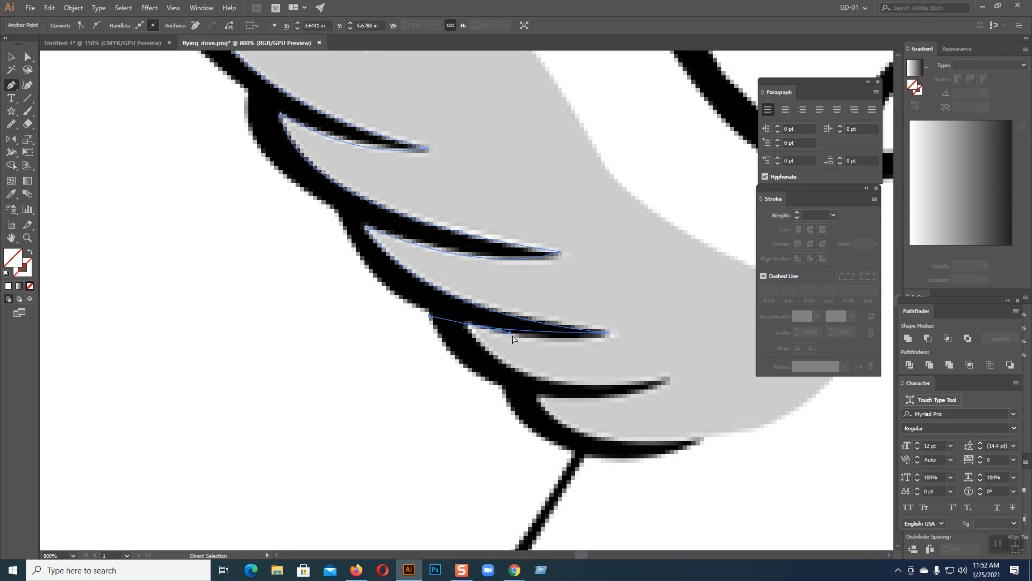
left_click_drag(510, 334, 556, 352)
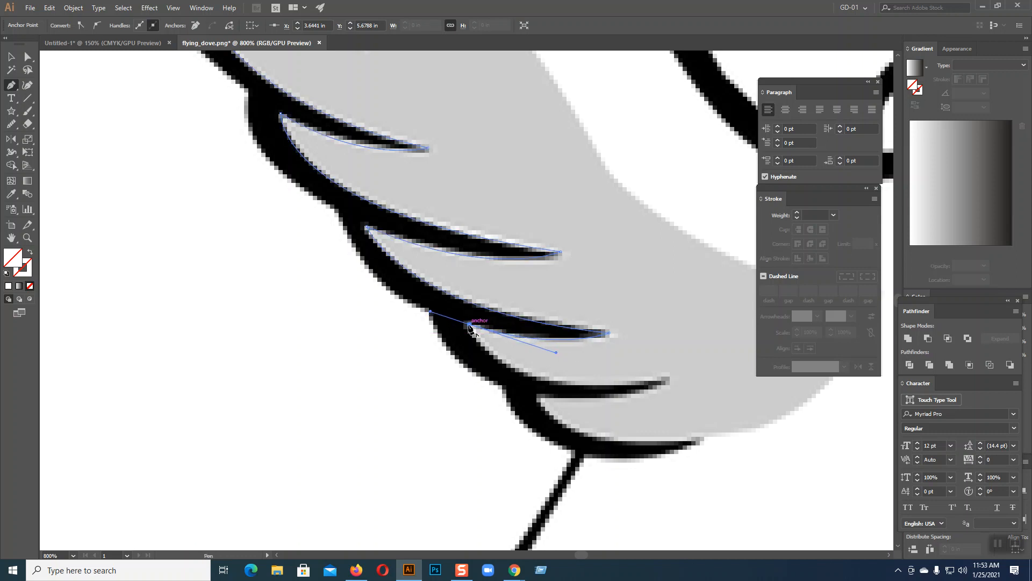
Trace the seventh feather line's upper edge to its point and its lower edge back to the next inner corner
left_click_drag(668, 378, 746, 368)
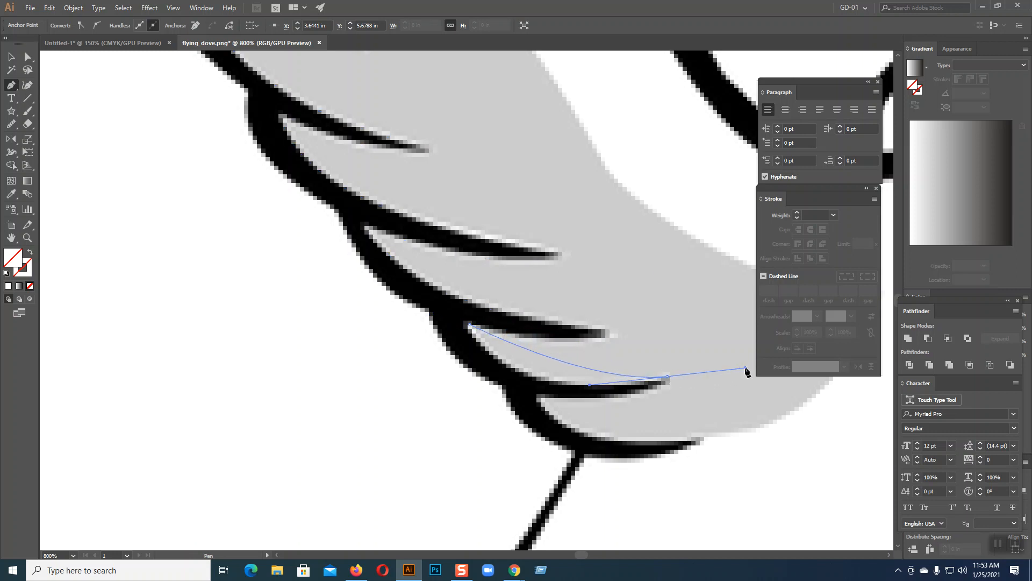
left_click_drag(591, 387, 491, 402)
left_click(668, 378)
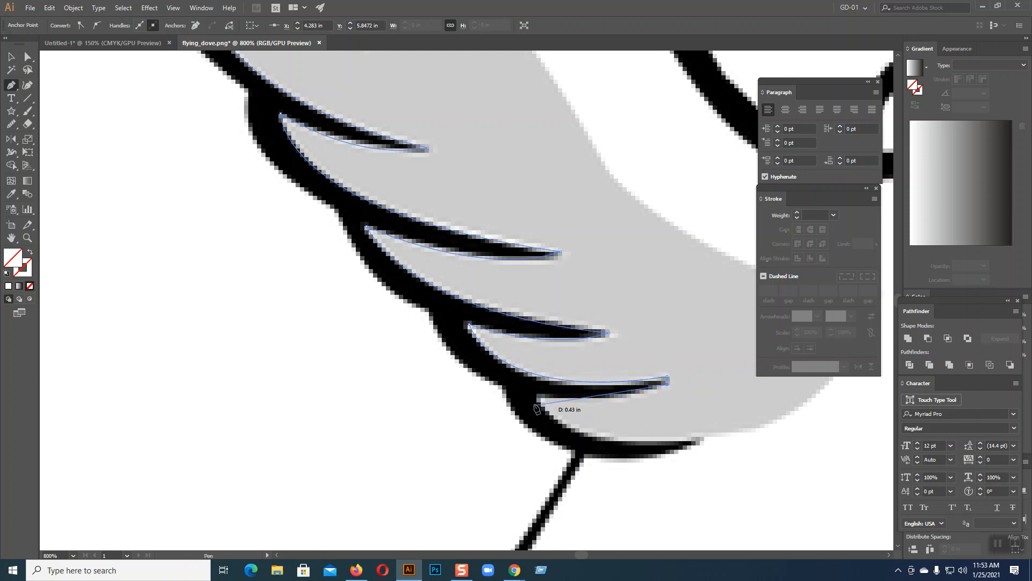
left_click_drag(543, 396, 780, 437)
Trace the wing's lowest feather line out to its point and back to where the thin diagonal body line begins
left_click_drag(625, 441, 558, 453)
left_click_drag(702, 439, 587, 241)
left_click(702, 438)
left_click_drag(472, 240, 386, 232)
left_click(472, 240)
Trace the thin diagonal line down to the spike's tip, and continue up to the inner corner above the tail
key("alt+space")
left_click_drag(460, 433, 475, 324)
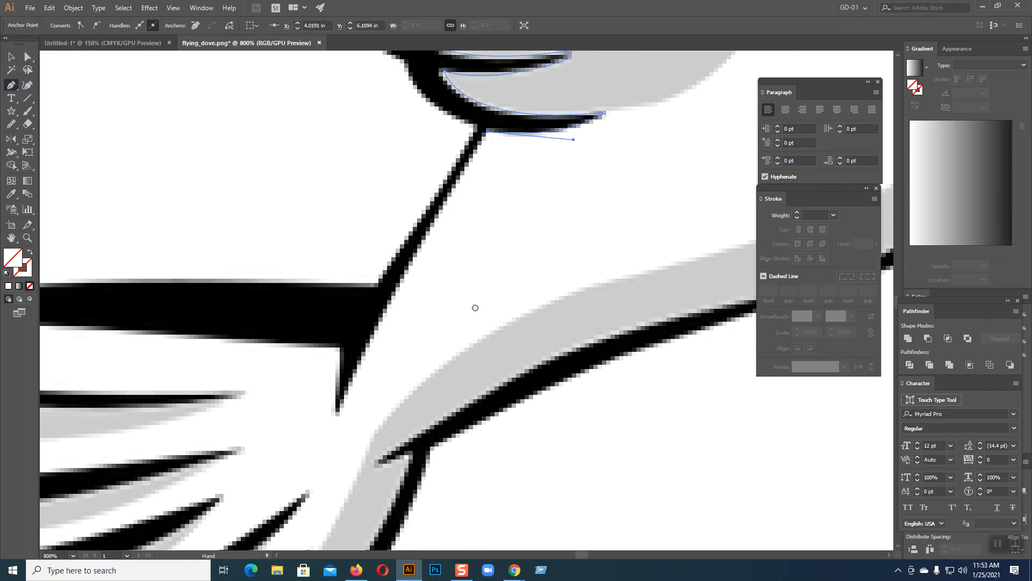
left_click_drag(339, 413, 300, 522)
left_click(339, 414)
left_click(336, 344)
Trace around the inside of the topmost tail feather to the point of the line below it, reshaping the handles to fit
key("space")
left_click_drag(417, 389, 746, 344)
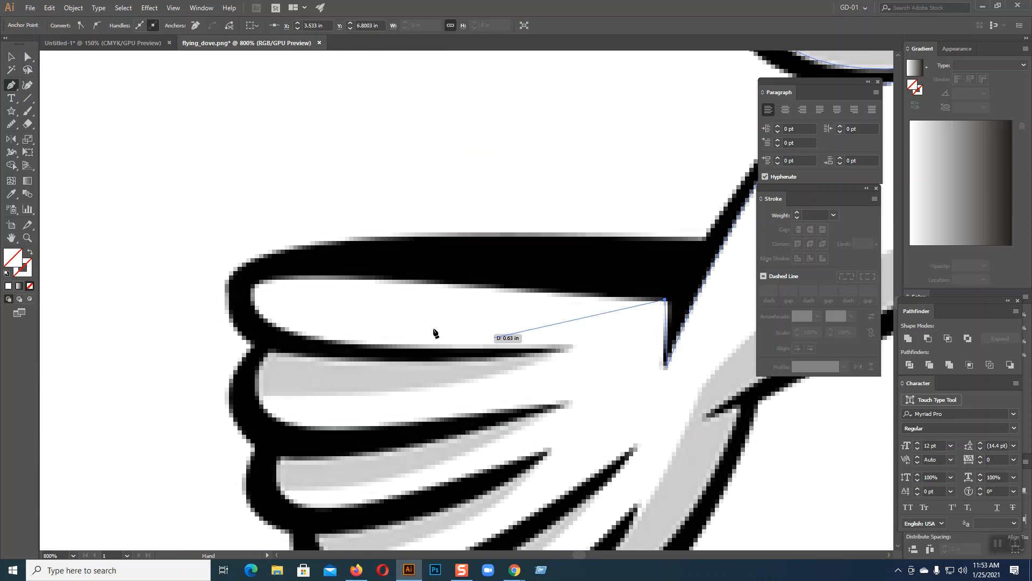
left_click_drag(254, 289, 247, 321)
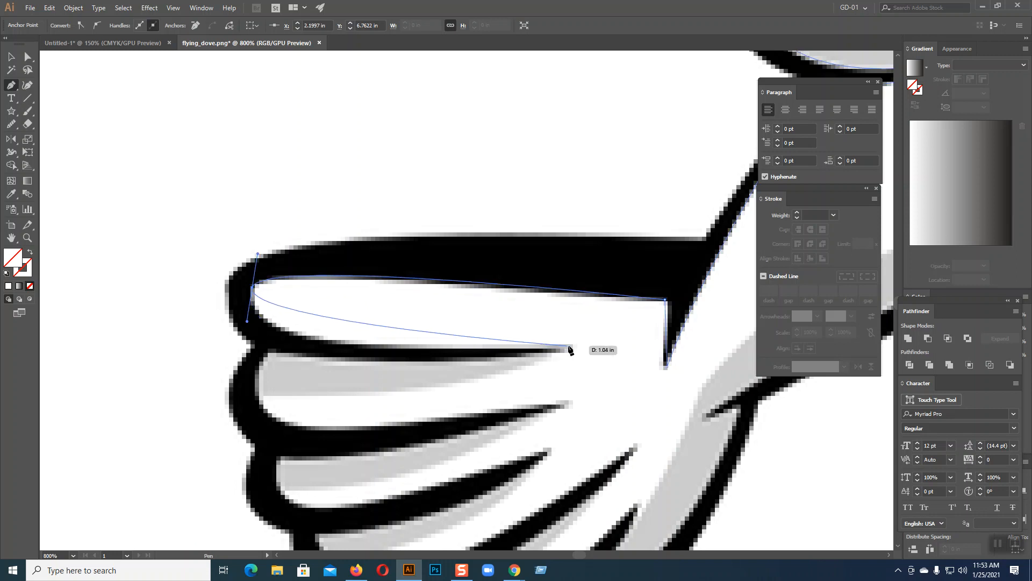
left_click_drag(572, 346, 607, 342)
key("ctrl")
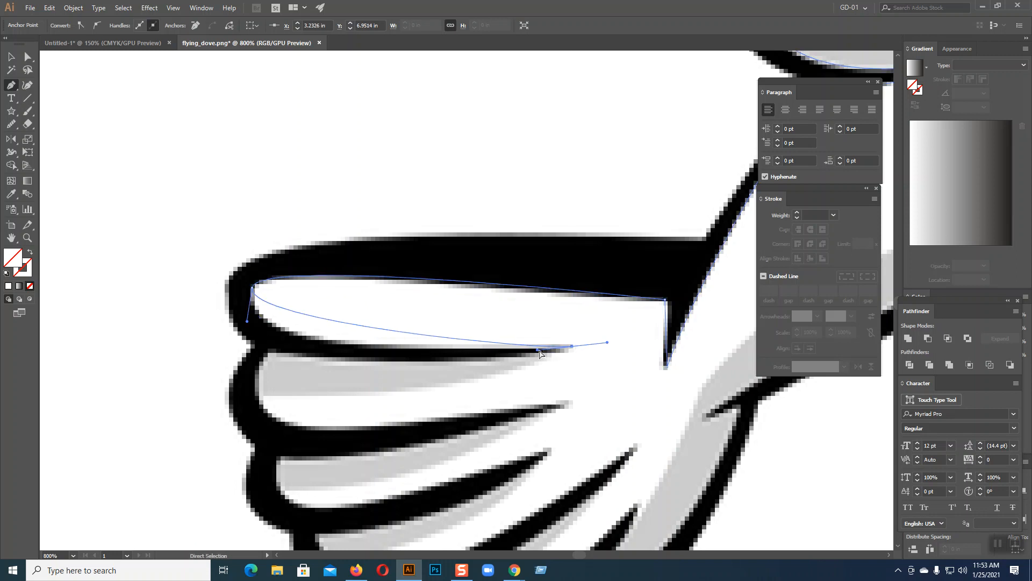
left_click_drag(354, 369, 323, 351)
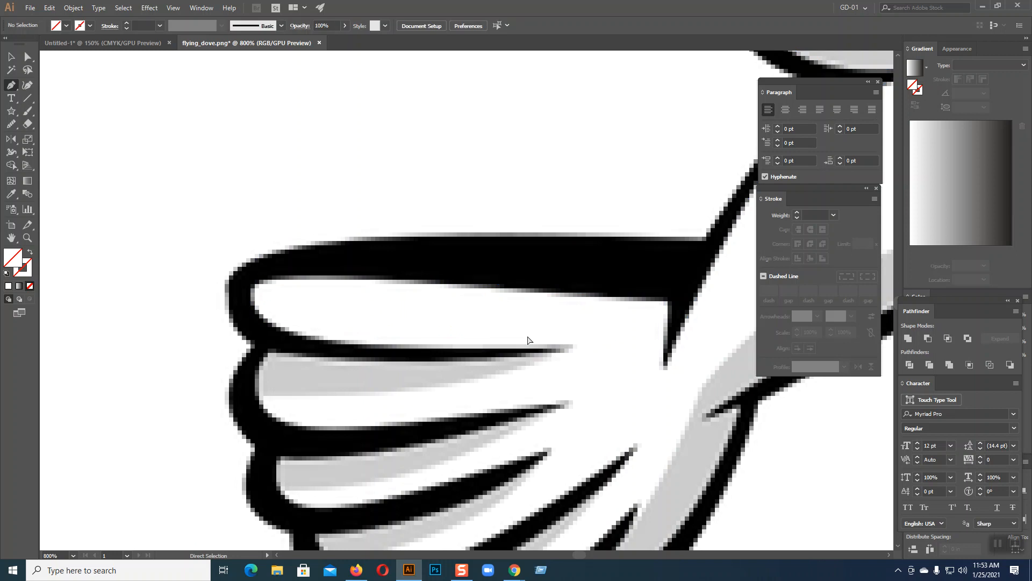
left_click(572, 347)
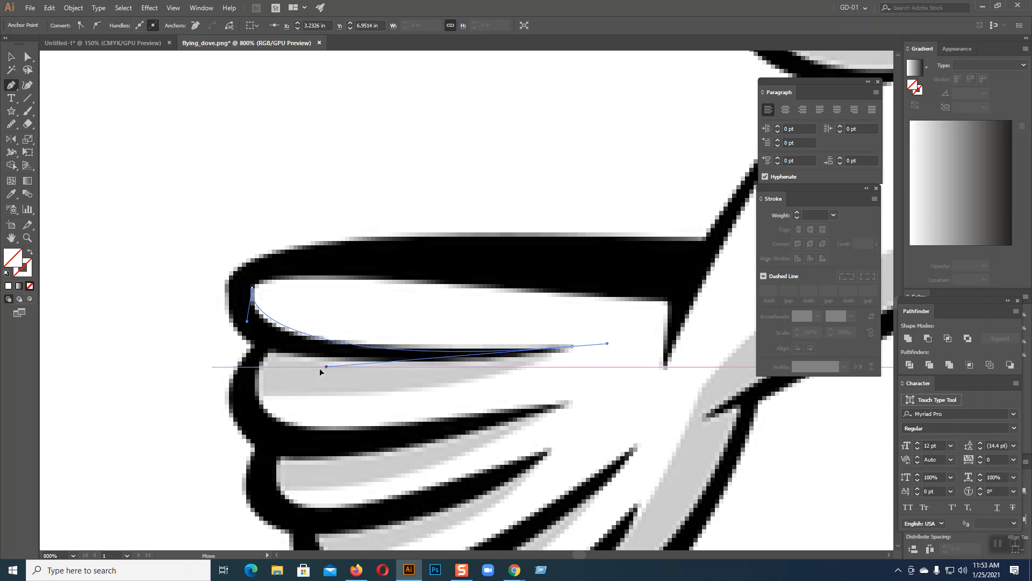
left_click(265, 352)
left_click_drag(264, 352, 253, 355)
left_click(573, 347)
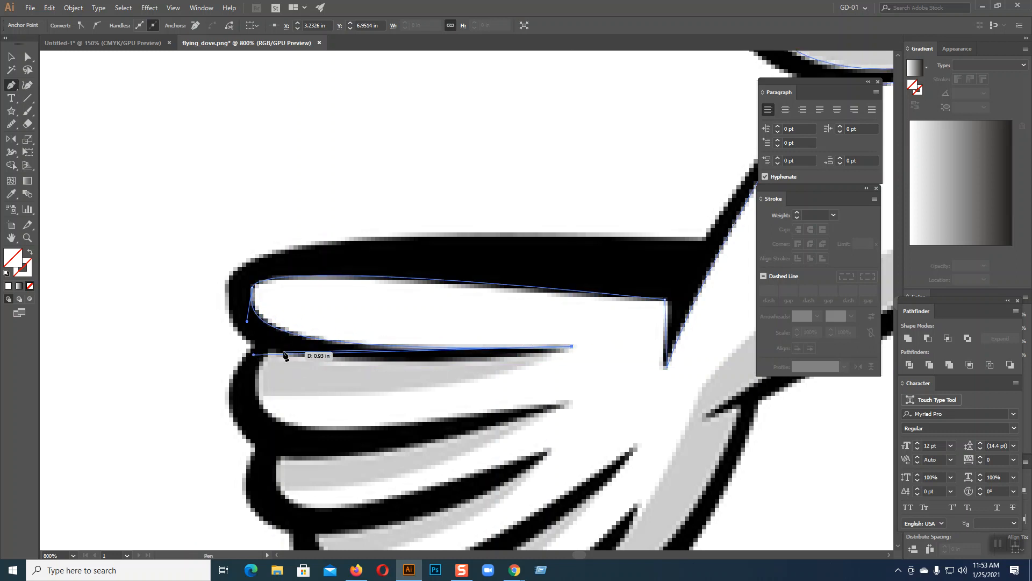
Trace around the second tail feather, from the first line's lower edge to the second line's point and back to its inner corner
left_click_drag(273, 355, 302, 424)
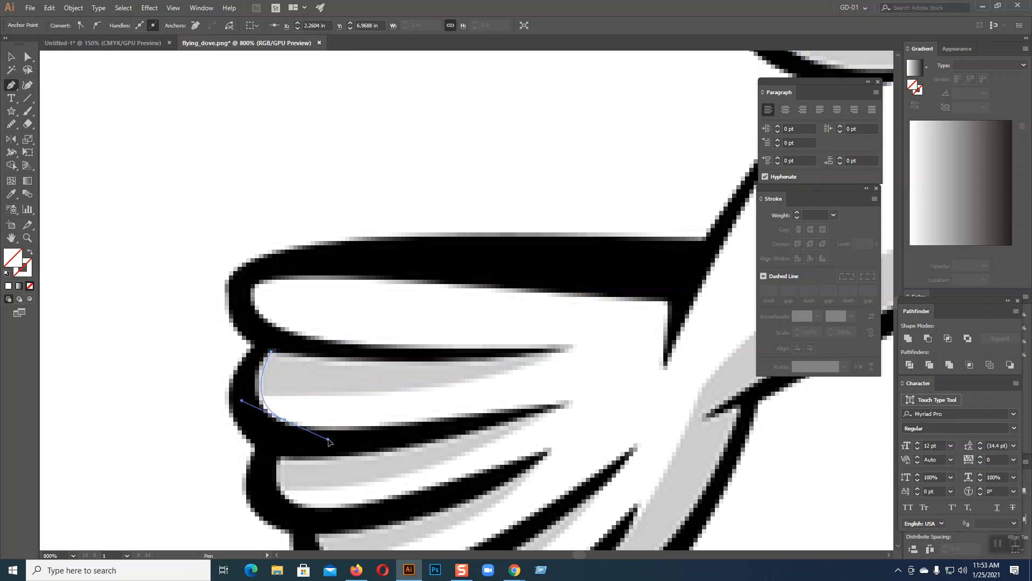
mouse_move(559, 403)
left_mouse_down()
mouse_move(620, 385)
mouse_move(567, 406)
left_mouse_up()
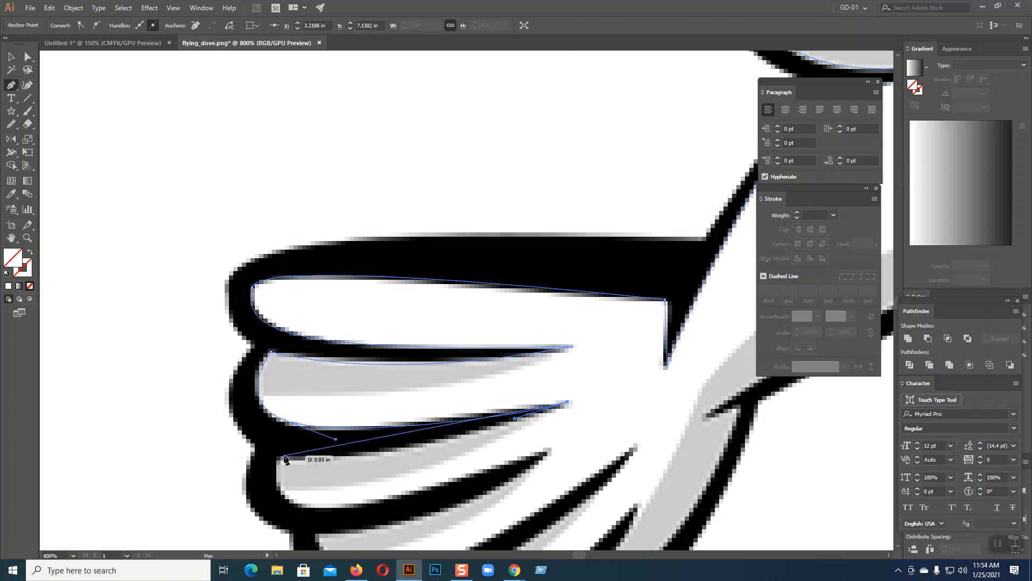
left_click_drag(281, 456, 421, 469)
Trace the third tail feather's rounded end out to the point of the line below and back to the next inner corner
left_click_drag(512, 451, 521, 286)
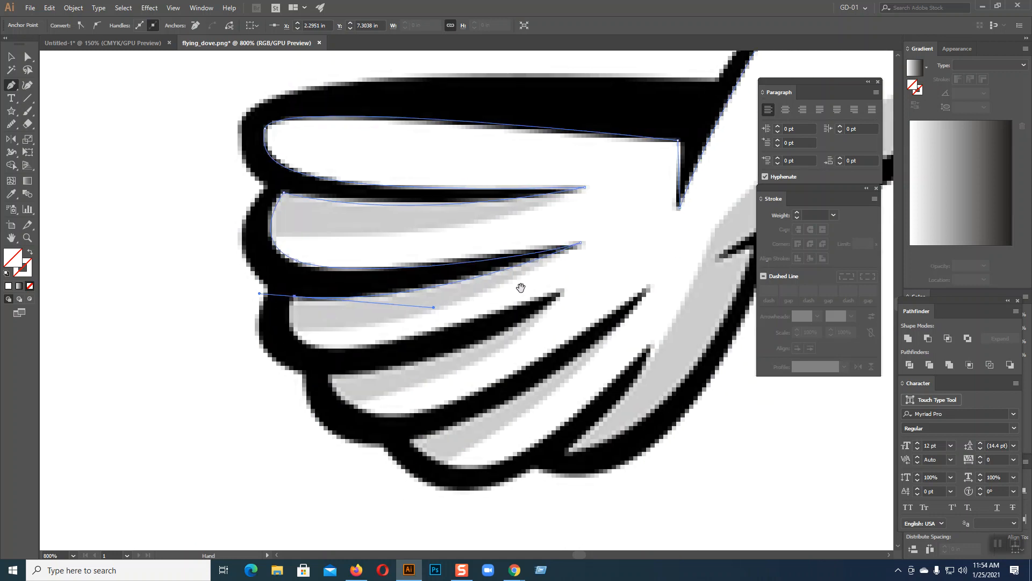
left_click_drag(316, 346, 354, 360)
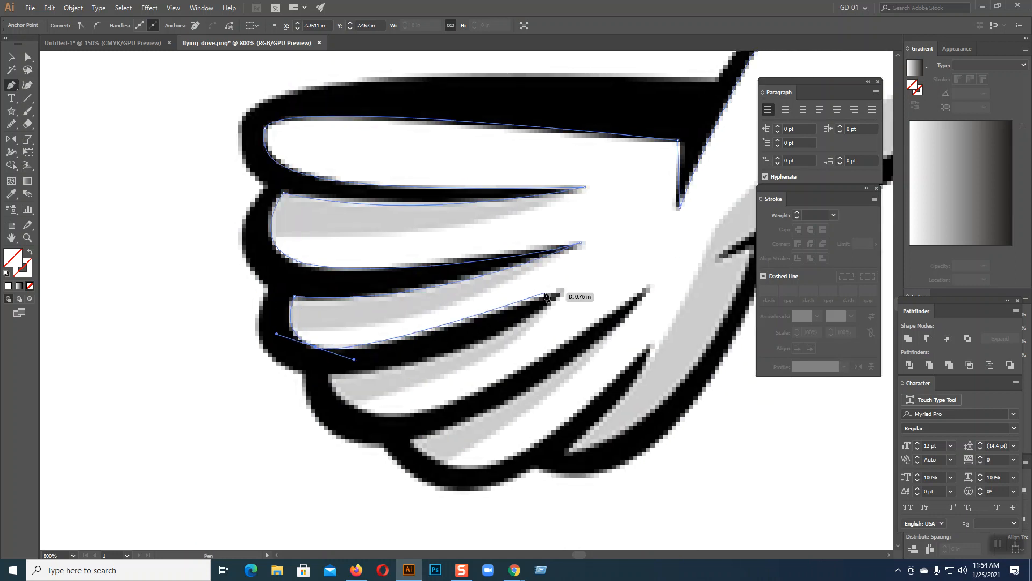
left_click_drag(563, 290, 600, 268)
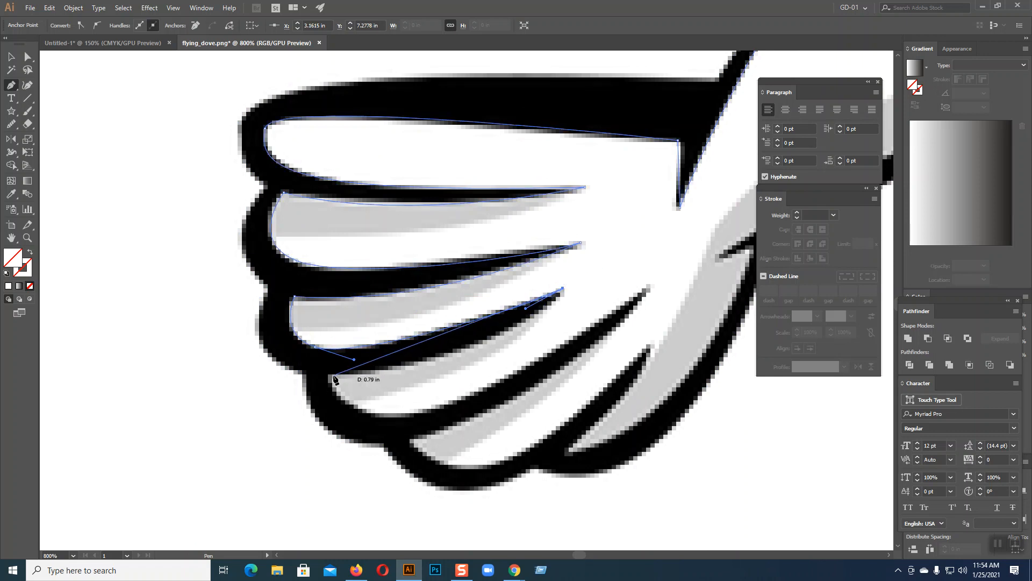
mouse_move(332, 373)
left_mouse_down()
mouse_move(489, 370)
mouse_move(334, 380)
left_mouse_up()
Trace the fourth tail feather's rounded end to the long line's point and back along its lower edge, adjusting the handles
left_click_drag(397, 417, 465, 419)
left_click_drag(648, 286, 678, 261)
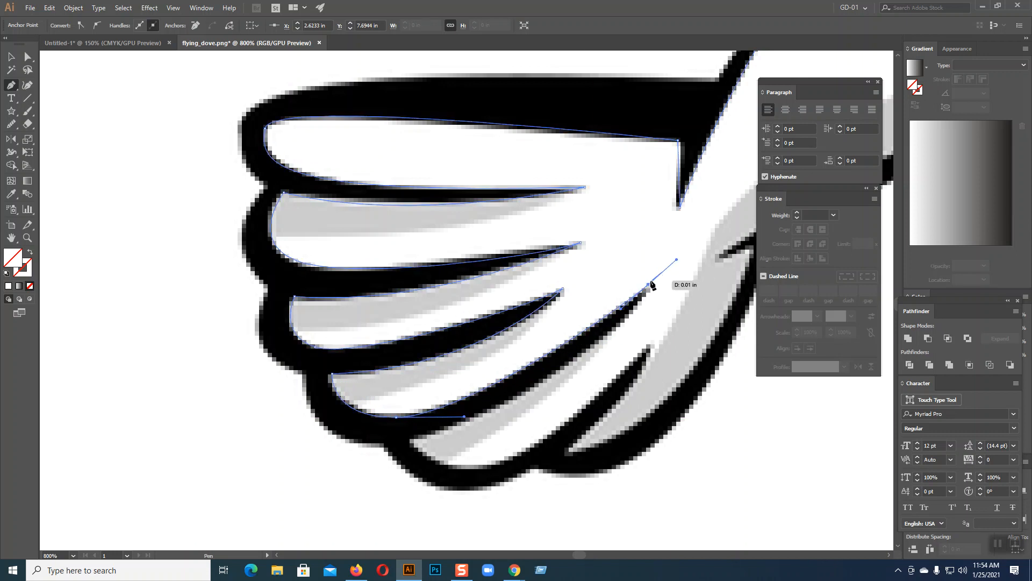
left_click_drag(412, 439, 381, 463)
left_click_drag(492, 424, 556, 411)
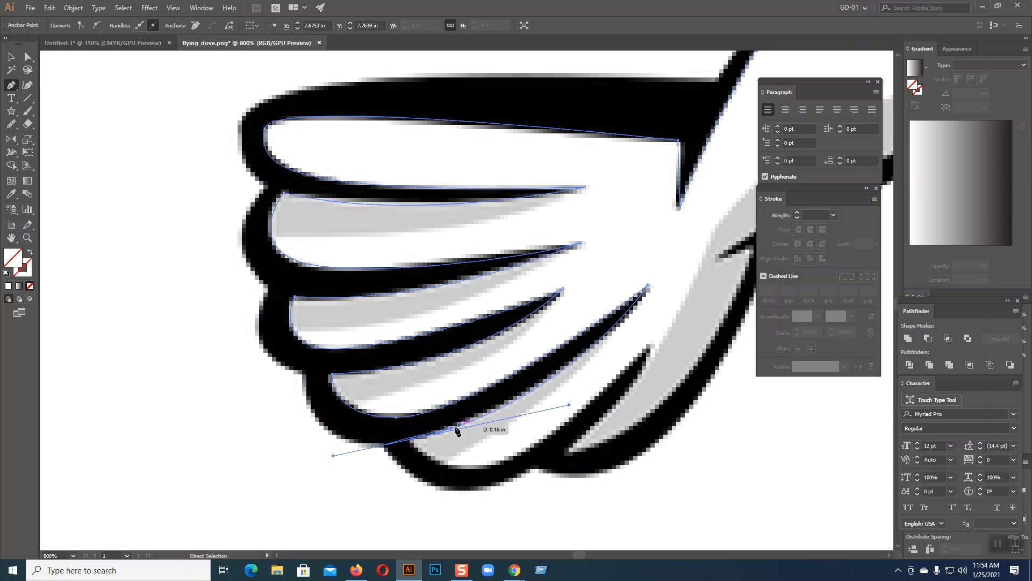
Trace the fifth tail feather's rounded end to the short line's point and back to the grey feather's lower corner
left_click_drag(487, 467, 548, 456)
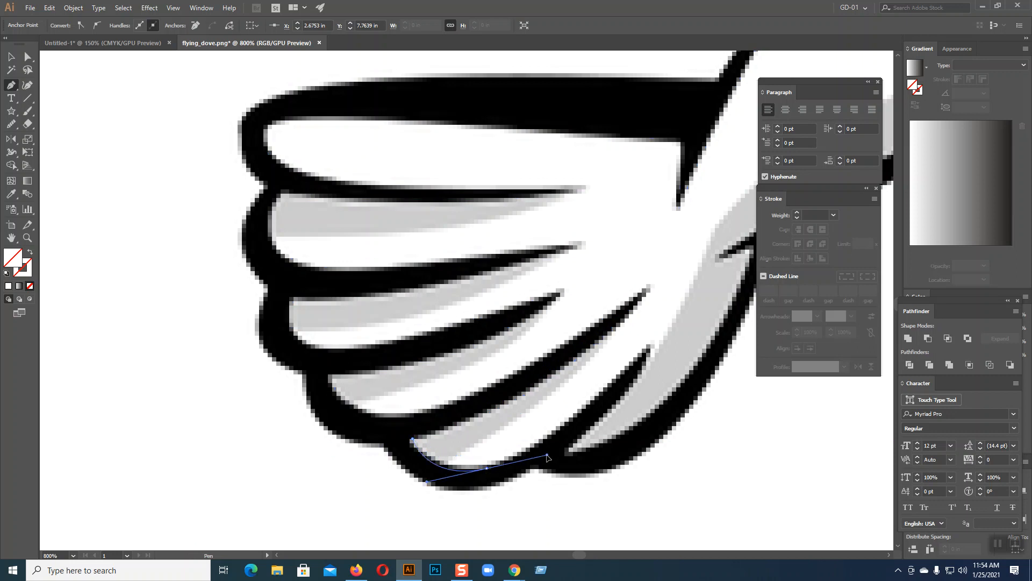
left_click(651, 346)
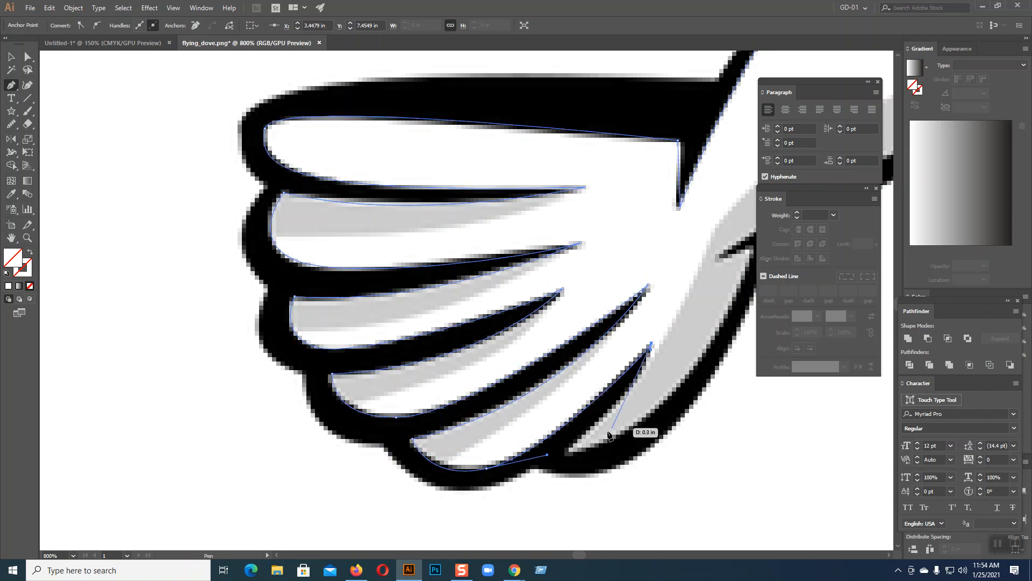
left_click_drag(571, 450, 552, 465)
left_click_drag(506, 502, 499, 505)
left_click(570, 450)
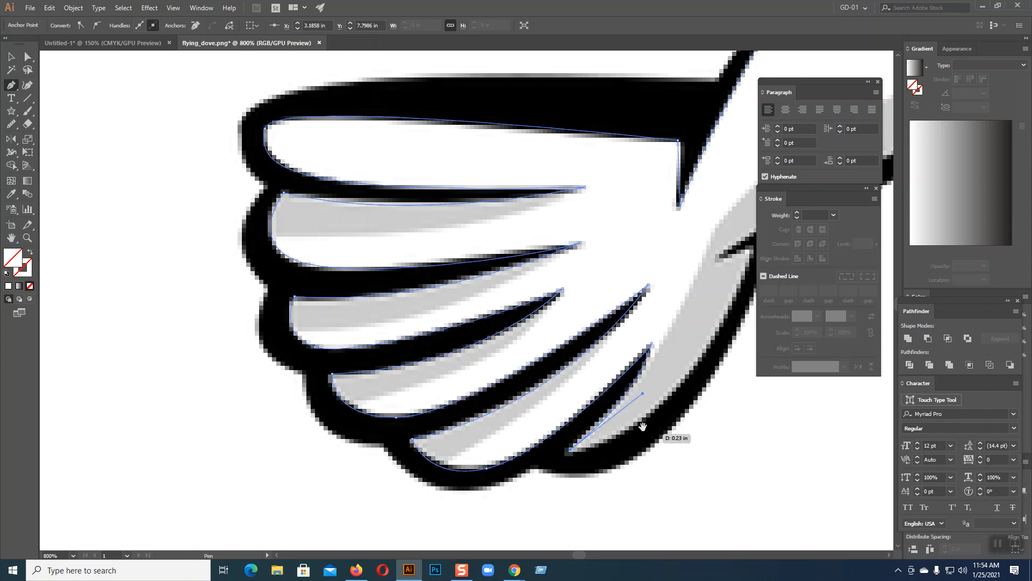
Trace the last grey tail feather's inner edge up to the body and around to the belly line's pointed end
left_click_drag(646, 435, 459, 468)
left_click_drag(568, 285, 574, 260)
left_click_drag(563, 316, 503, 478)
left_click_drag(567, 287, 510, 310)
left_click(517, 299)
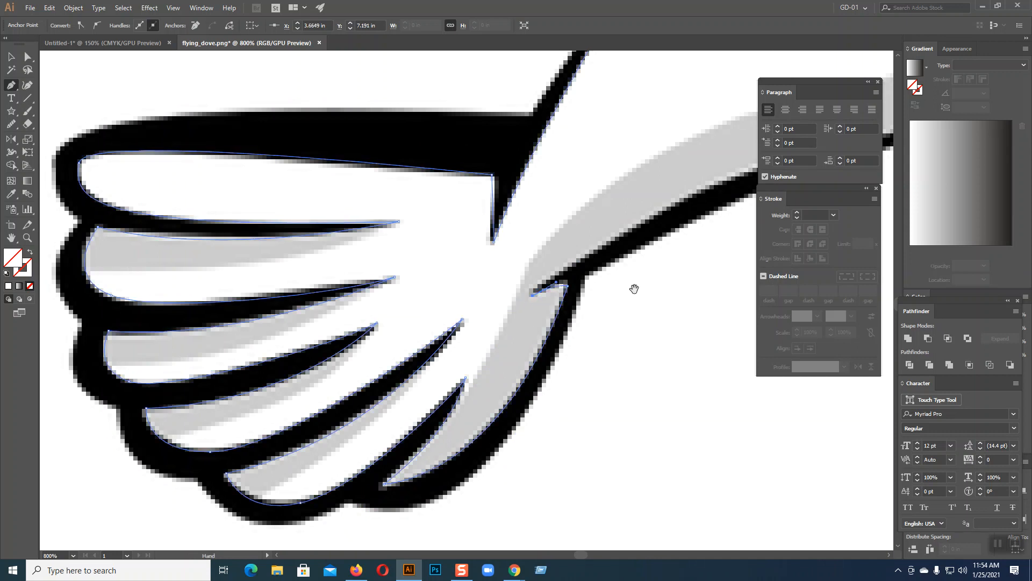
Trace the inner edge of the belly outline and curve it up along the dove's breast
left_click_drag(635, 289, 313, 388)
left_click_drag(506, 248, 669, 215)
left_click_drag(665, 269, 351, 438)
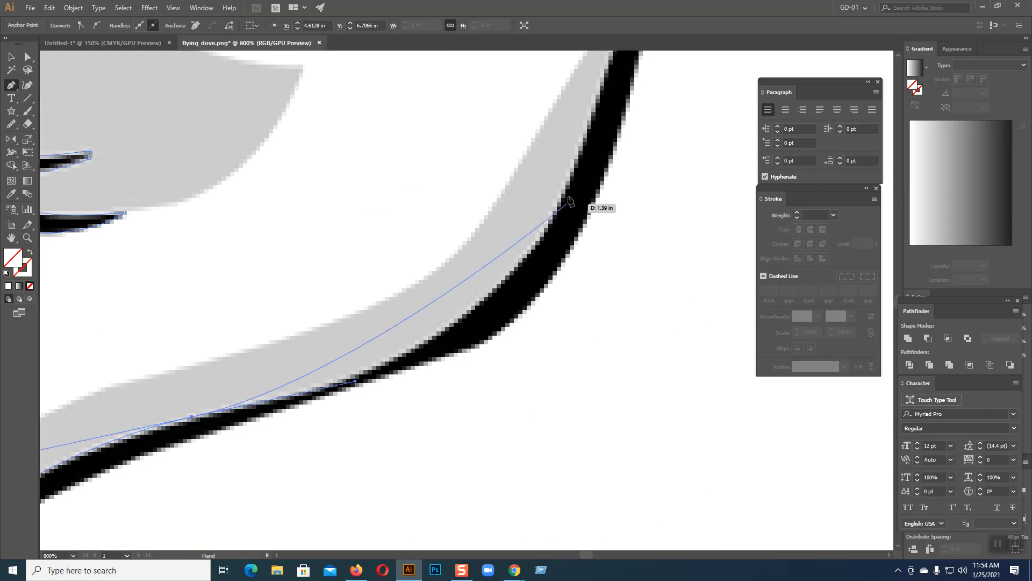
left_click_drag(573, 169, 579, 135)
left_click_drag(571, 204, 513, 334)
Trace the front of the neck up to the beak and along the beak's upper line to the face outline, redoing the neck curve
left_click_drag(560, 236, 350, 501)
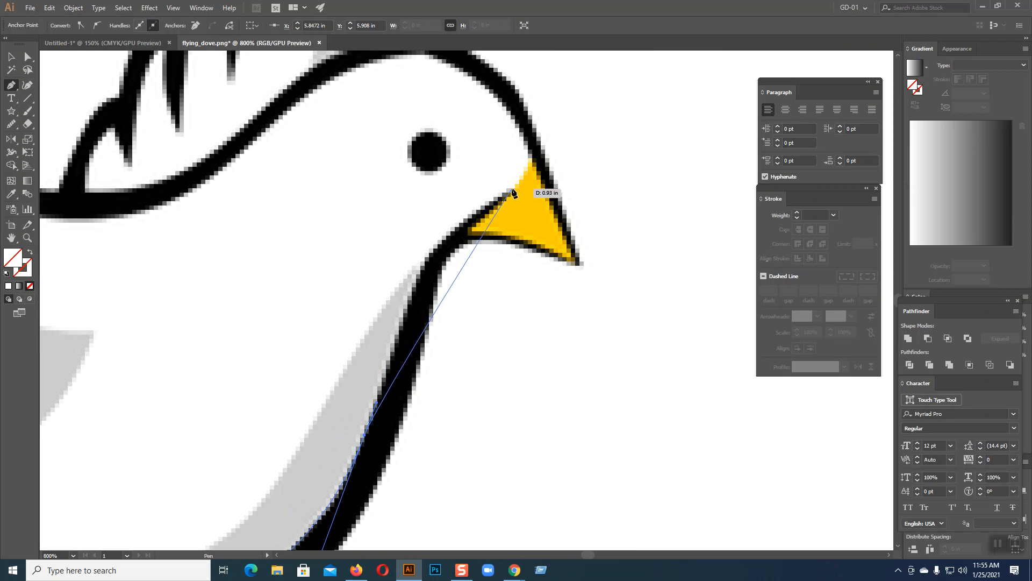
left_click_drag(511, 188, 624, 141)
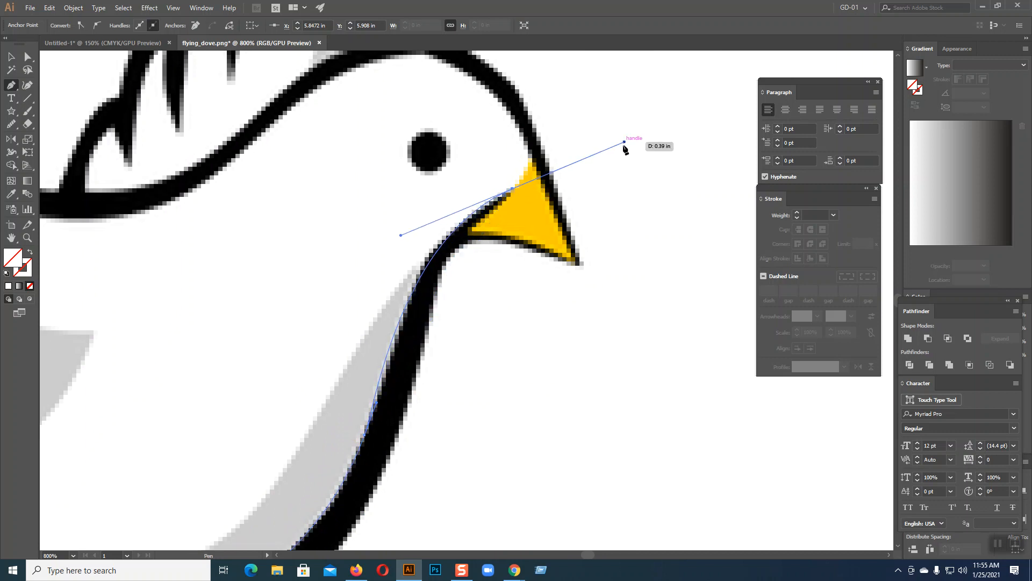
key("ctrl+z")
left_click_drag(426, 259, 441, 251)
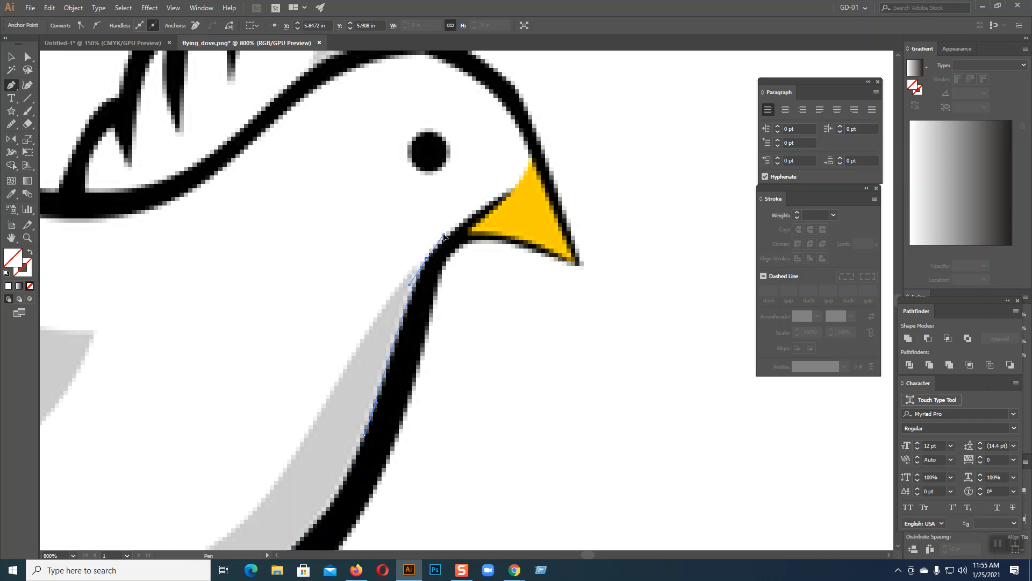
left_click_drag(527, 189, 567, 183)
left_click_drag(531, 178, 577, 176)
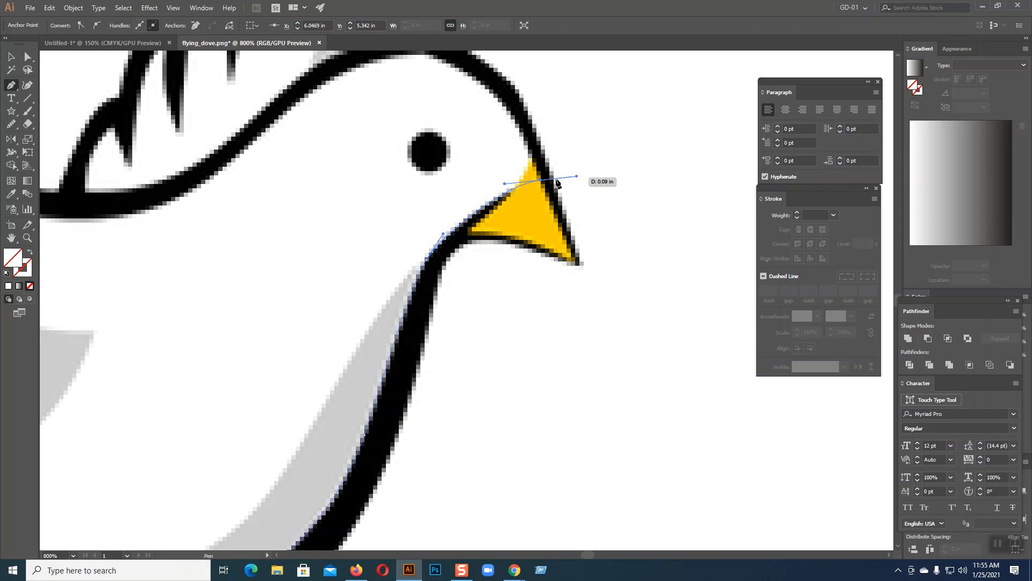
Trace the inner edge of the head outline from the beak over the crown and down the back of the neck
left_click_drag(536, 204, 715, 325)
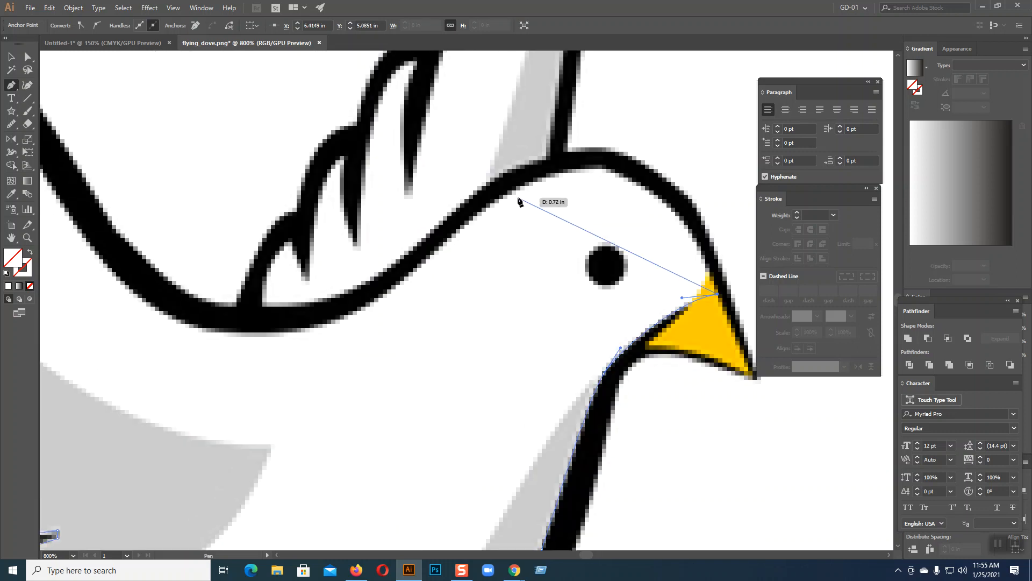
left_click_drag(510, 195, 346, 276)
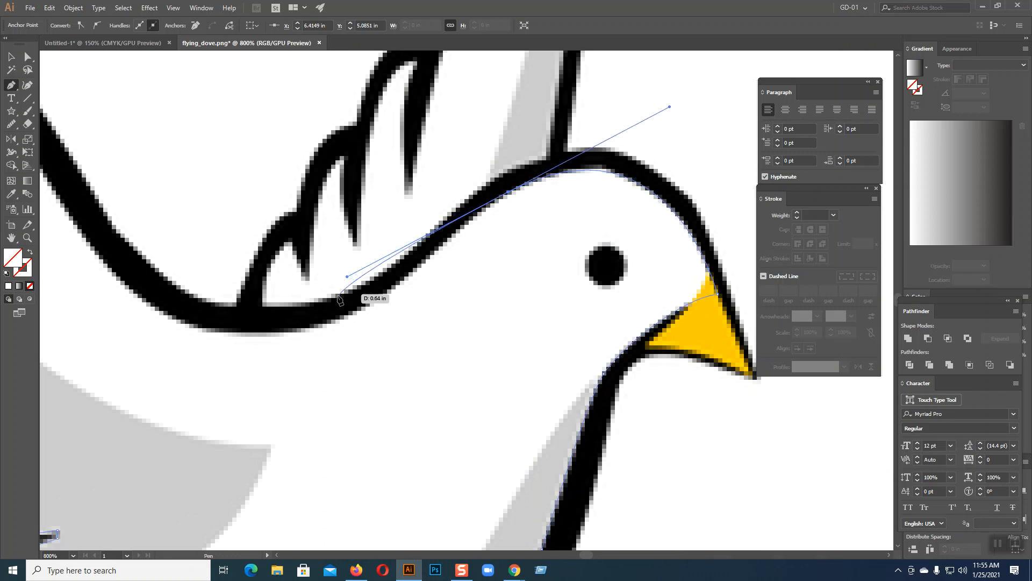
left_click(509, 192)
left_click_drag(394, 287, 386, 295)
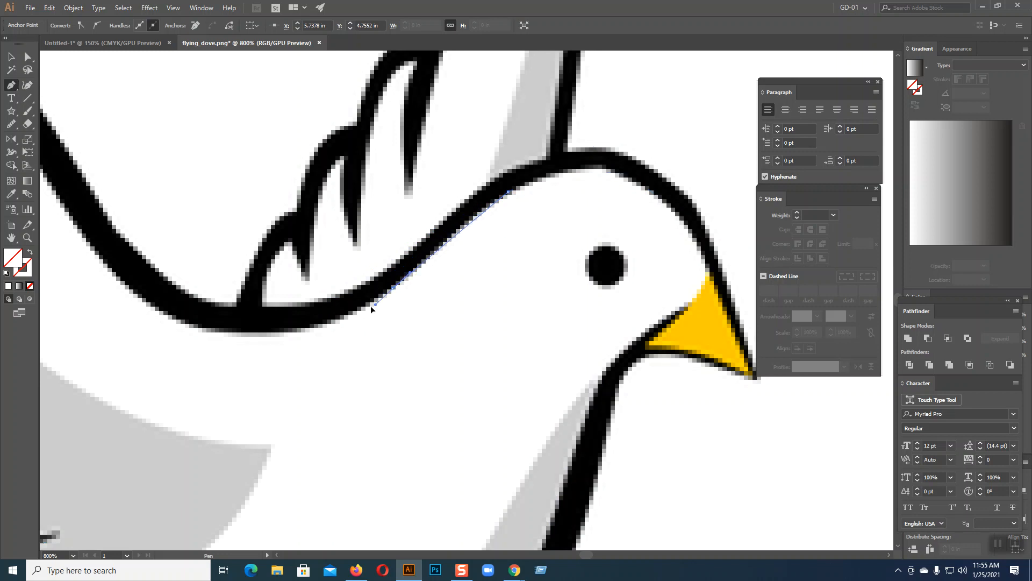
left_click_drag(330, 333, 321, 353)
Trace the lower edge of the dip behind the neck and fit the curve to the start of the wing's rising outline
left_click_drag(414, 352, 546, 373)
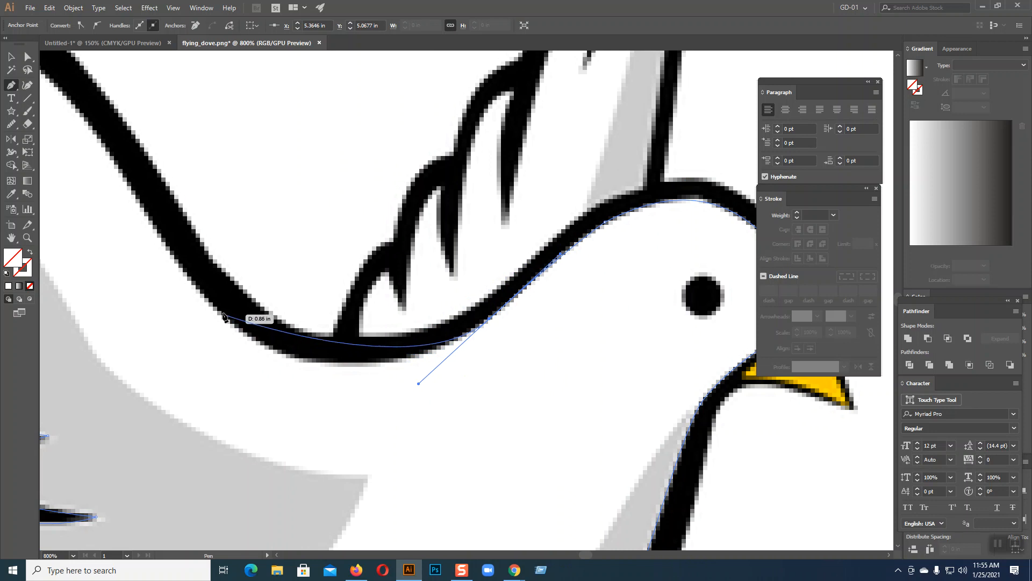
left_click_drag(214, 310, 267, 376)
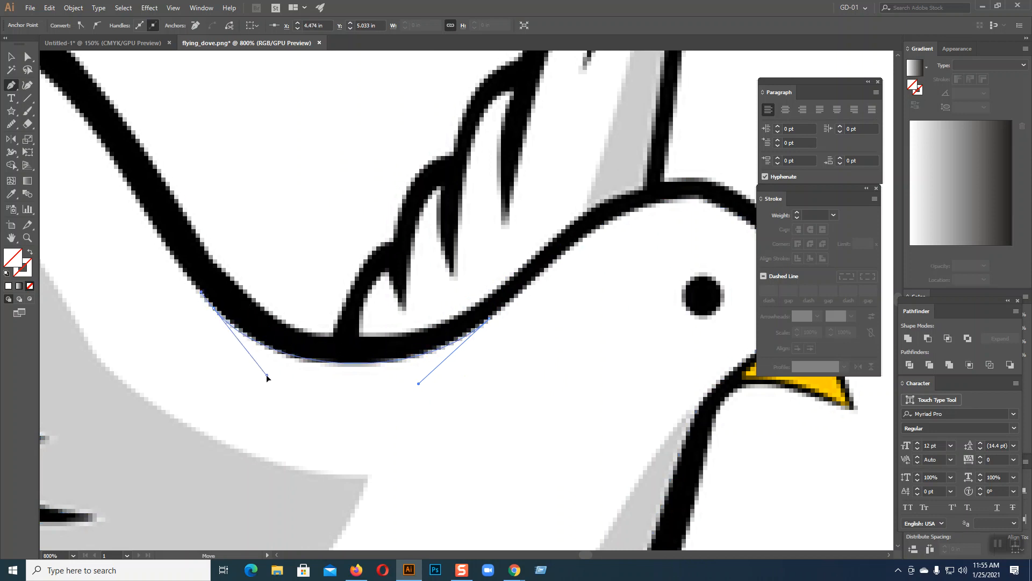
left_click_drag(307, 299, 657, 428)
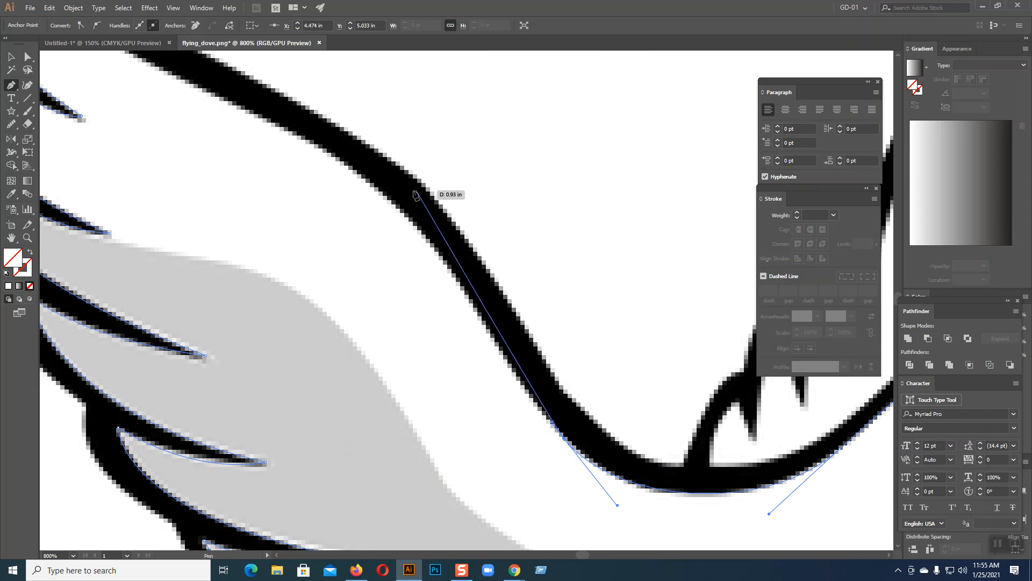
Trace the inner edge of the near wing's long upper outline up to the wing tip and close the body path there
left_click_drag(395, 205, 343, 167)
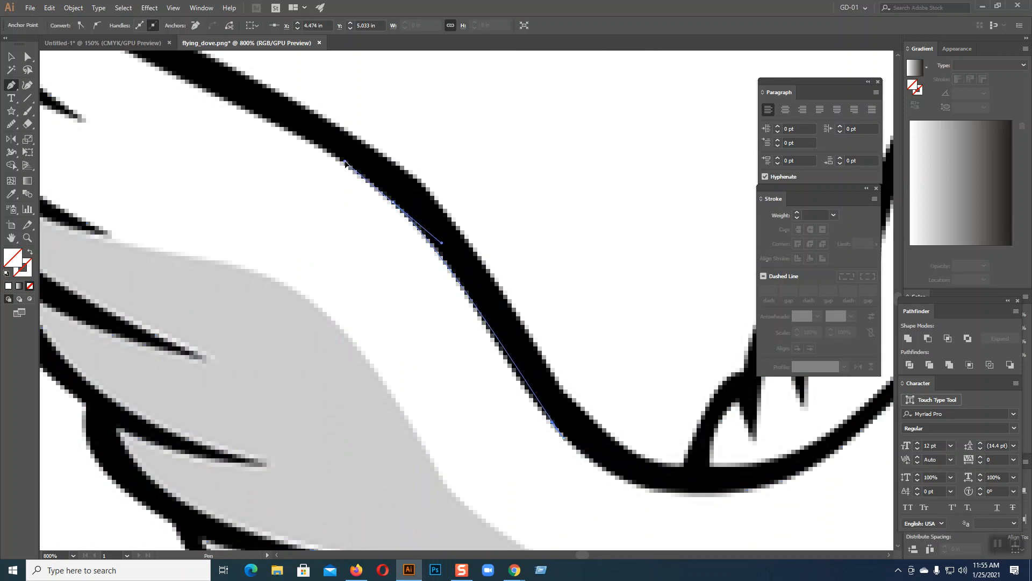
left_click_drag(392, 203, 683, 336)
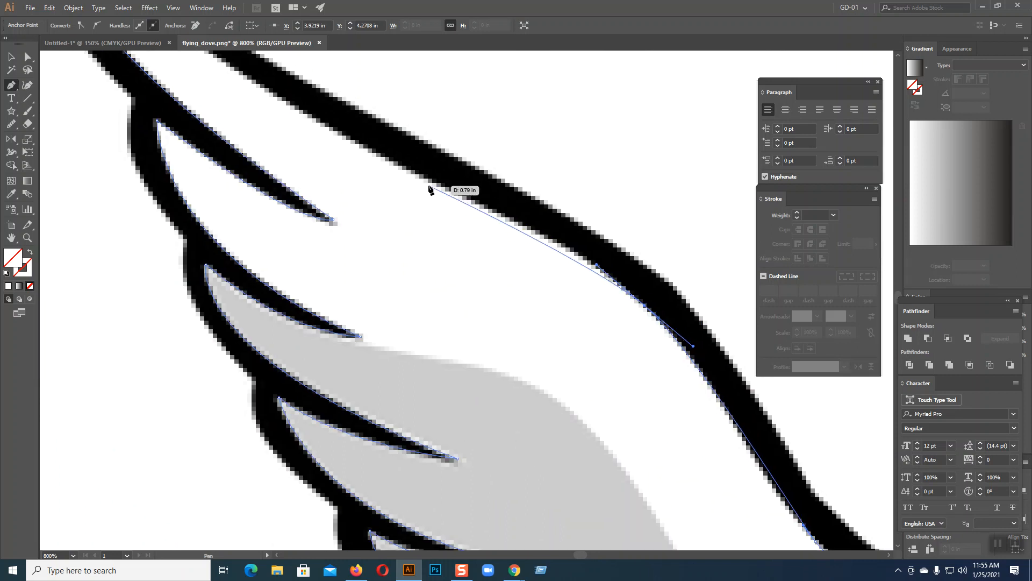
left_click_drag(402, 174, 285, 110)
key("ctrl+z")
left_click_drag(346, 150, 736, 498)
left_click(320, 169)
key("ctrl+minus")
key("ctrl+minus")
key("ctrl+minus")
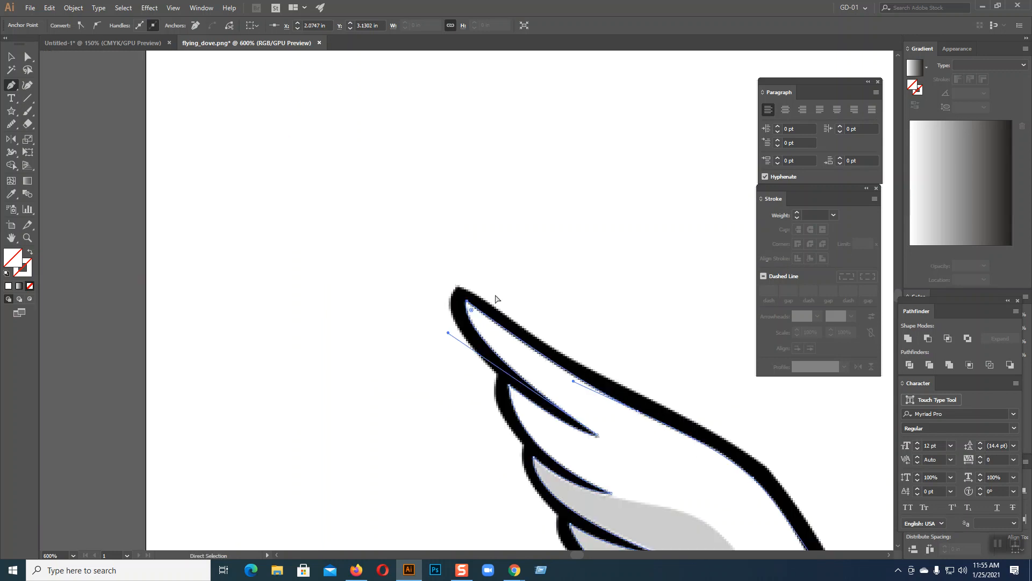
left_click_drag(640, 424, 281, 128)
left_click_drag(360, 284, 267, 261)
Start the far wing's interior path at its base and trace along the back, then up the front edge to the tip
key("ctrl+plus")
key("ctrl+plus")
key("ctrl+plus")
left_click_drag(435, 130, 274, 291)
left_click(279, 339)
left_click_drag(355, 347, 461, 259)
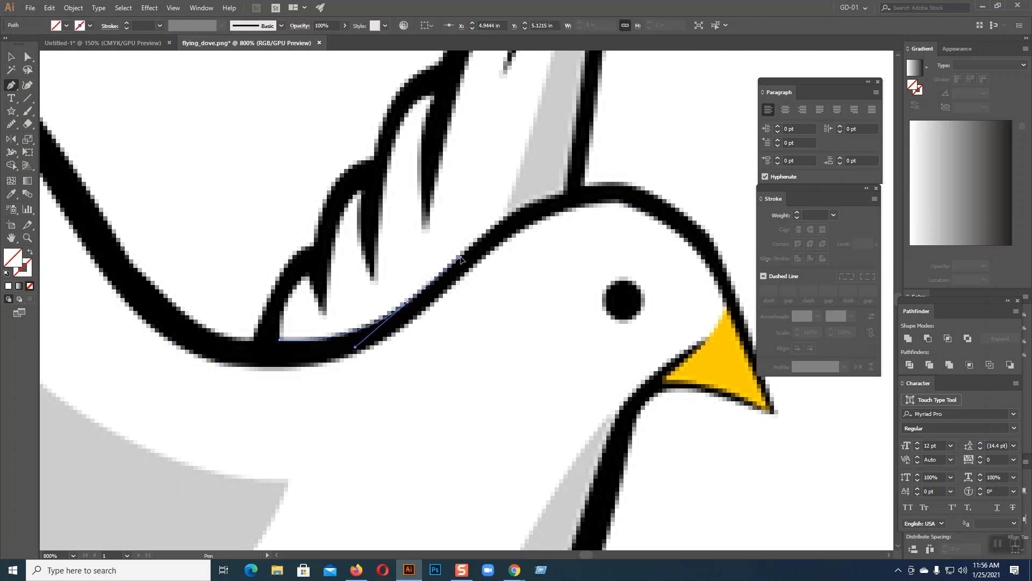
left_click_drag(563, 191, 607, 194)
left_click_drag(604, 151, 414, 400)
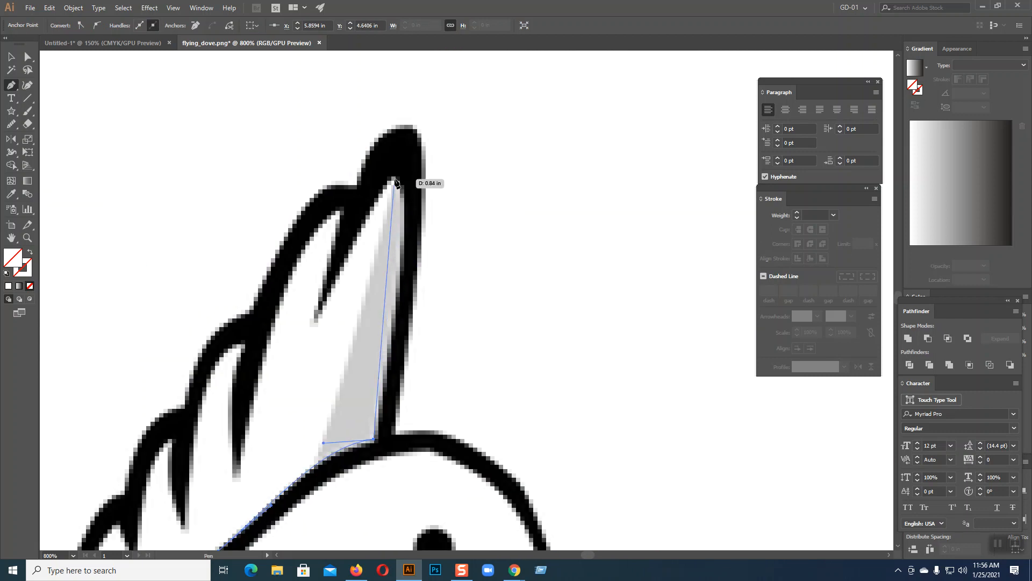
left_click_drag(395, 179, 375, 168)
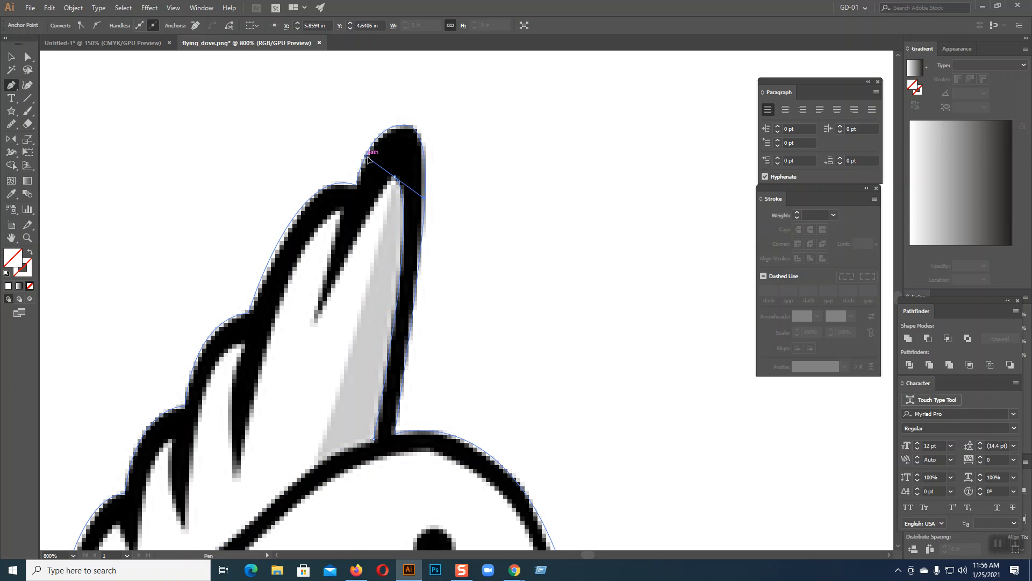
left_click(395, 176)
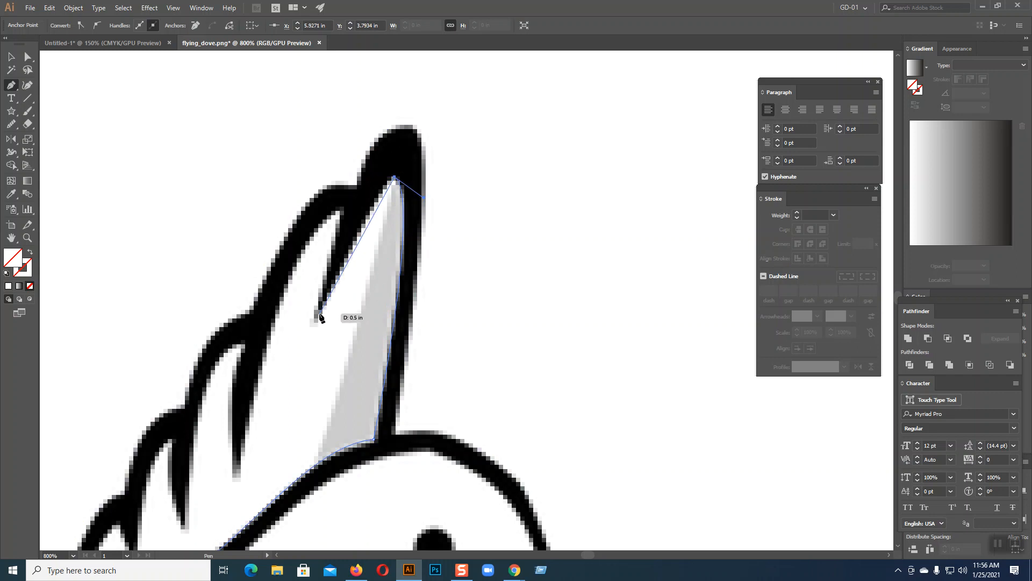
Trace the far wing's topmost feather line down to its point and back up to the next feather's tip
left_click_drag(320, 315, 311, 353)
left_click_drag(290, 391, 280, 410)
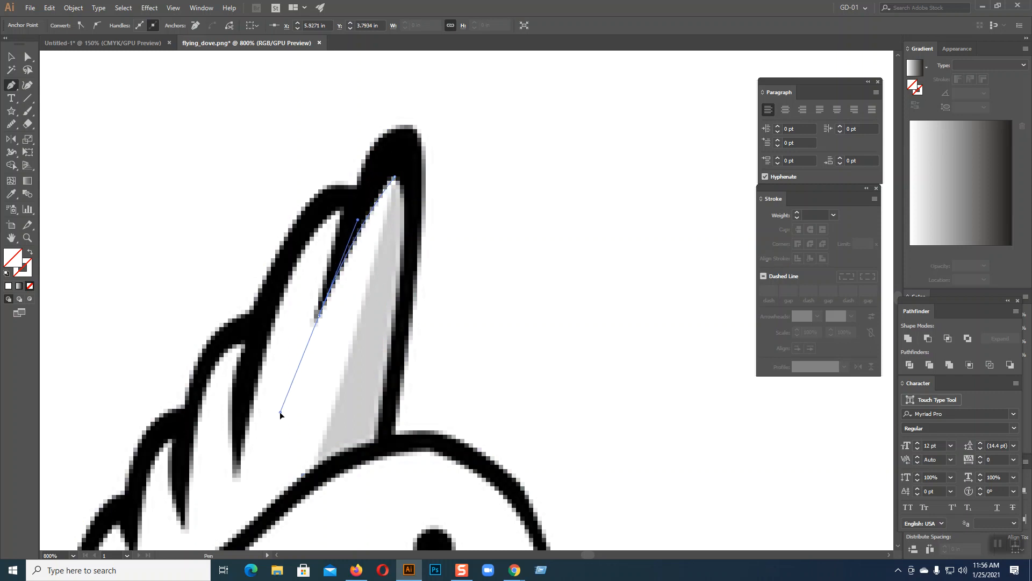
left_click(318, 321)
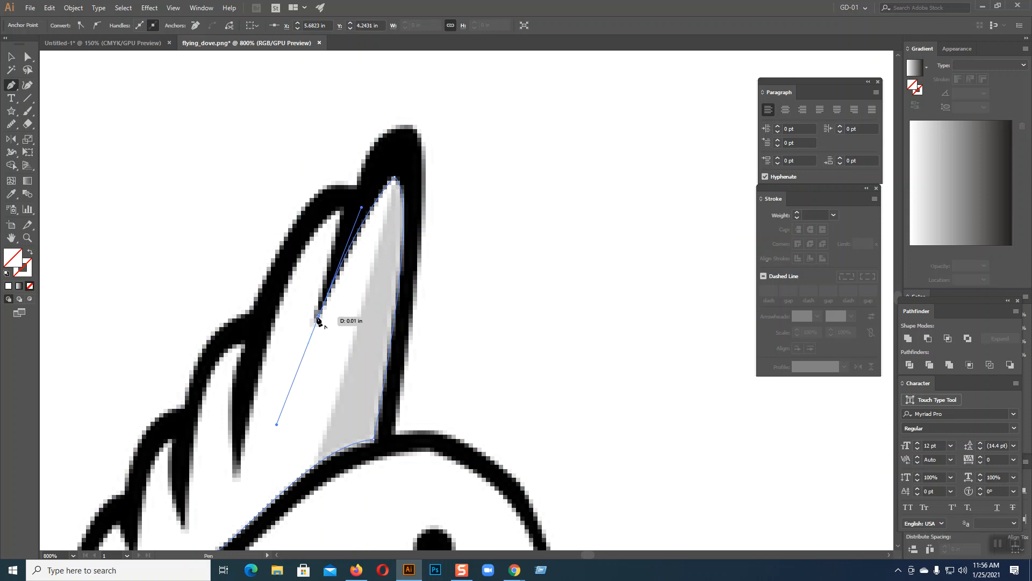
left_click_drag(342, 212, 356, 182)
left_click(342, 212)
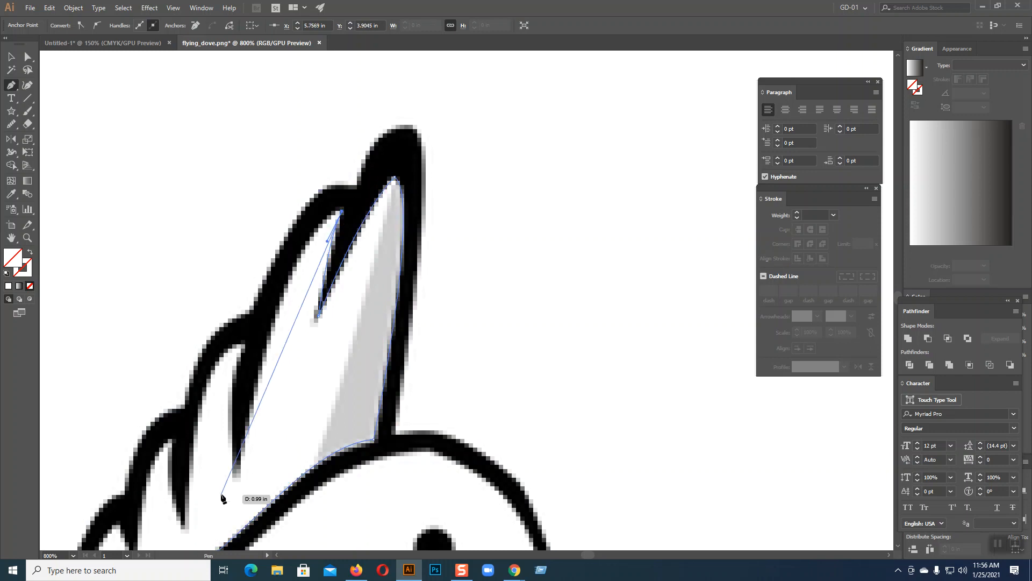
Trace the inside of the far wing's second feather down to the line's point and back up to the third feather's tip
left_click_drag(239, 475, 198, 549)
left_click_drag(282, 138, 278, 91)
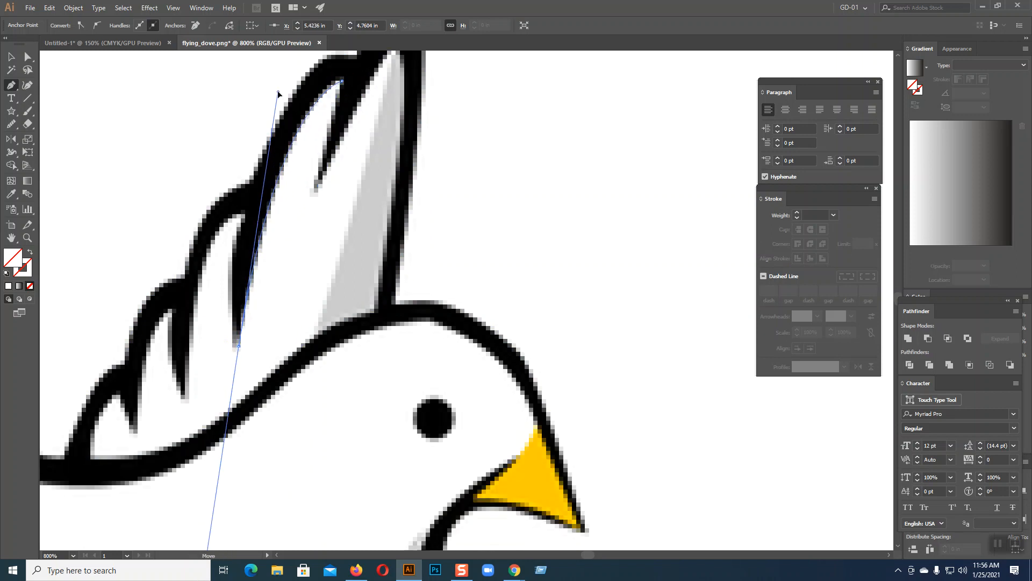
left_click_drag(238, 346, 266, 165)
left_click(246, 215)
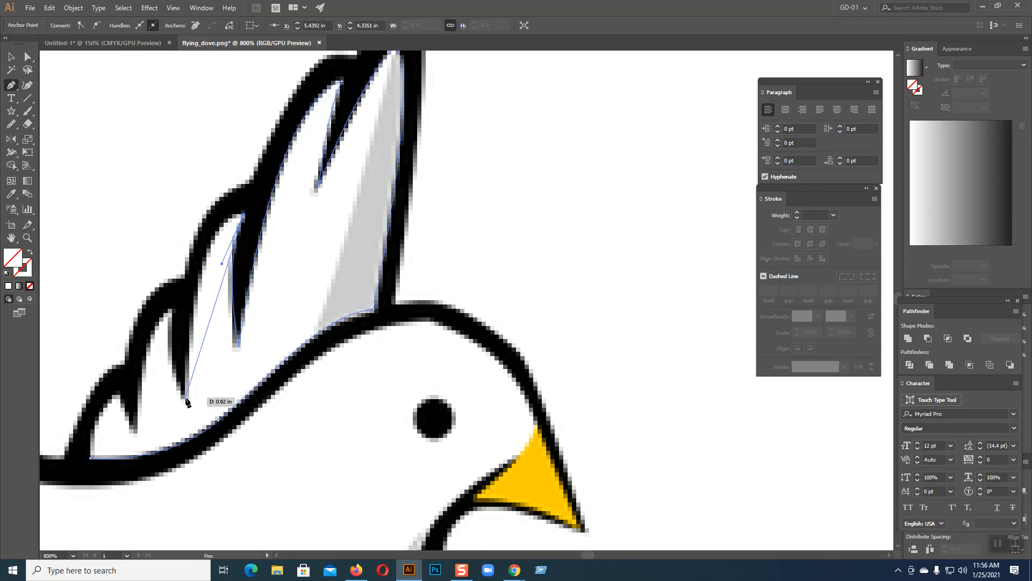
Trace the inside of the far wing's third feather and its pointed line up to the fourth feather's tip, refitting the curve
left_click_drag(188, 400, 192, 455)
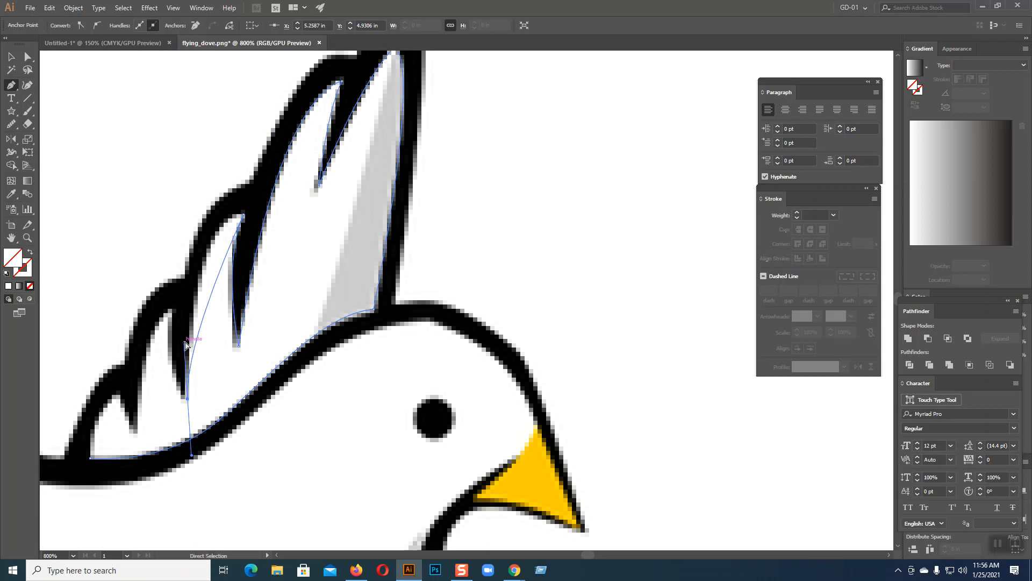
left_click_drag(281, 353, 416, 317)
left_click_drag(268, 436, 412, 319)
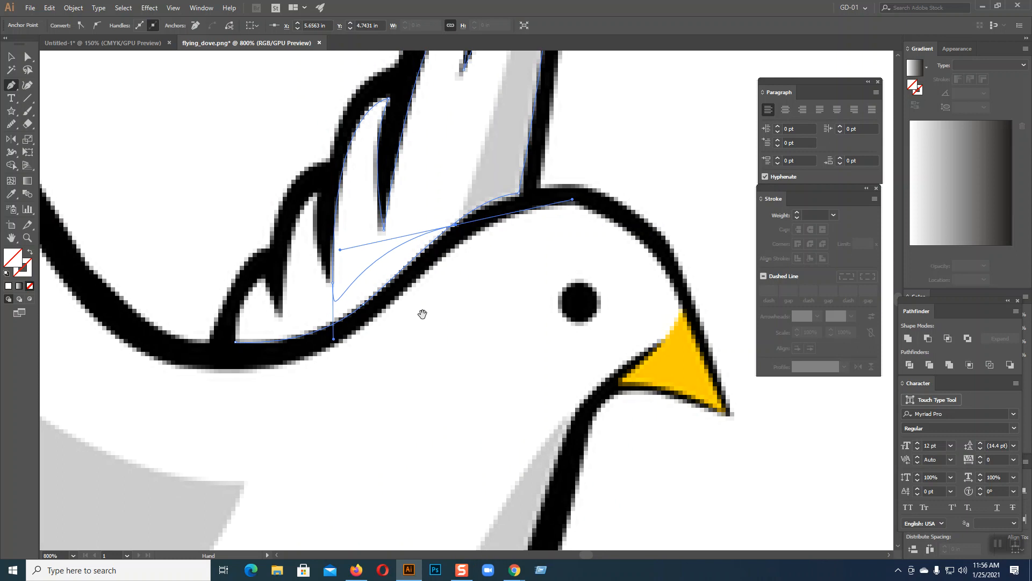
left_click(332, 281)
left_click(316, 192)
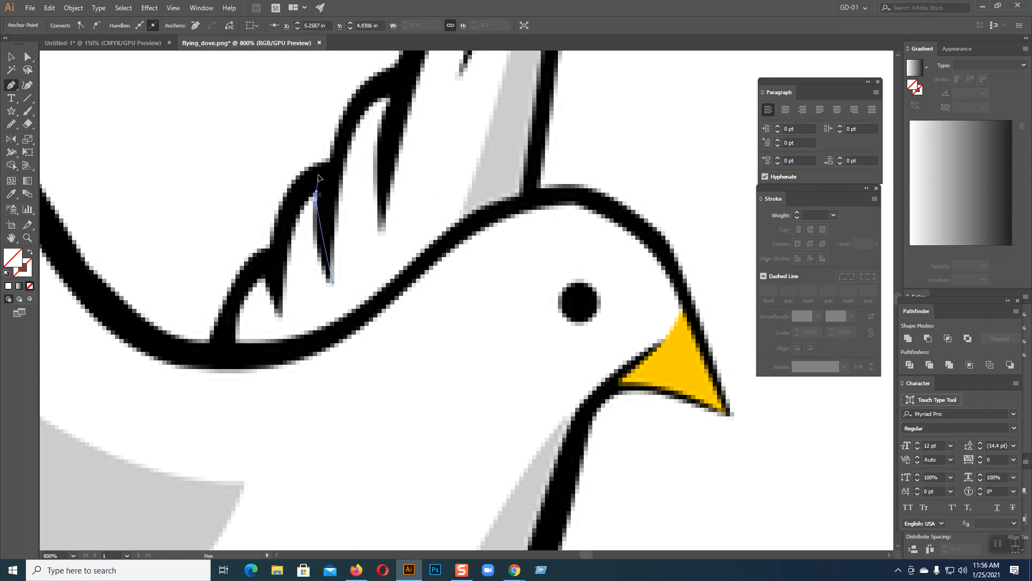
left_click_drag(319, 148, 328, 142)
left_click(316, 191)
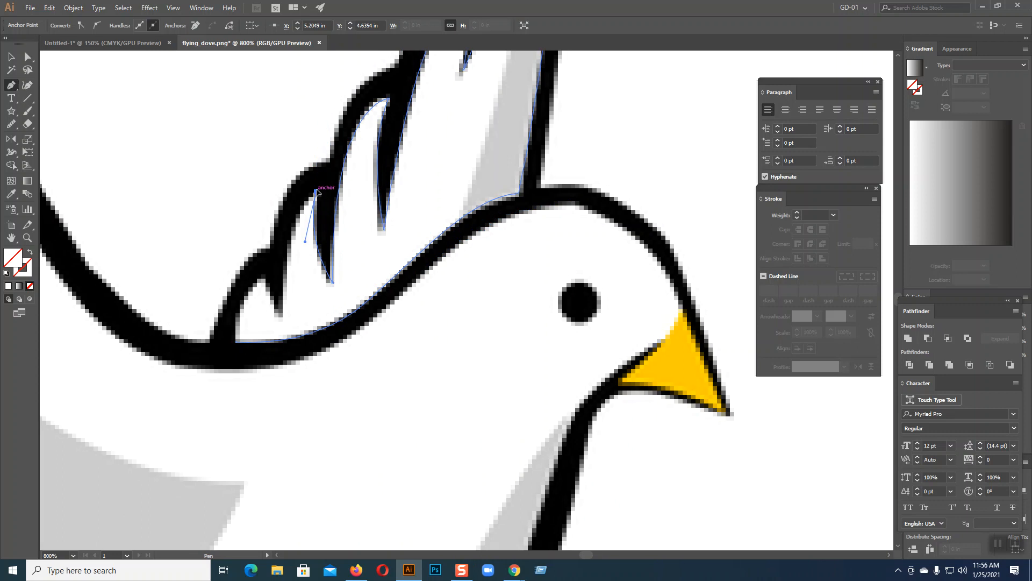
Trace the far wing's two lowest feathers and close the interior path at the wing base
left_click_drag(284, 315, 285, 429)
left_click_drag(262, 277, 259, 257)
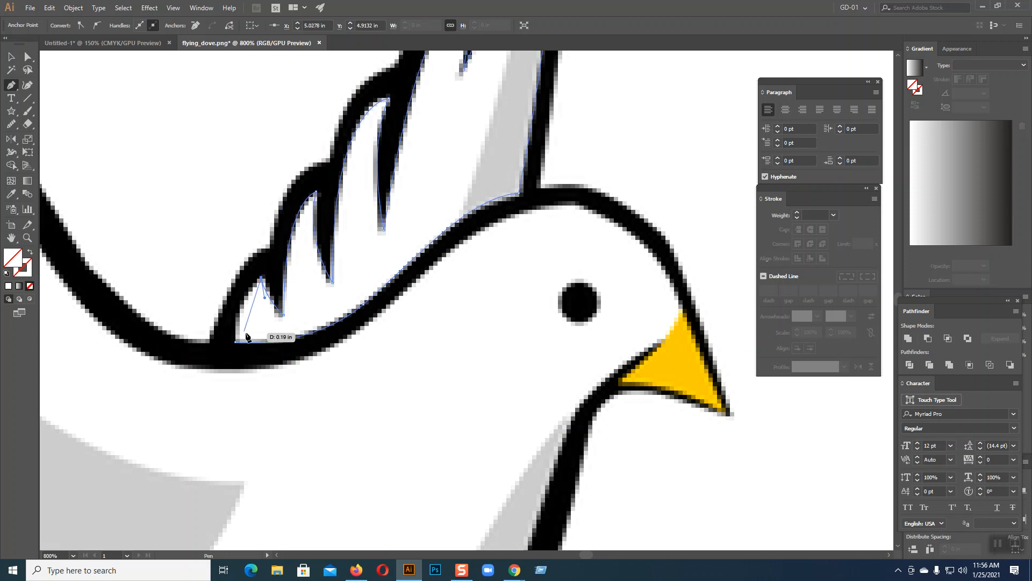
left_click_drag(236, 343, 233, 397)
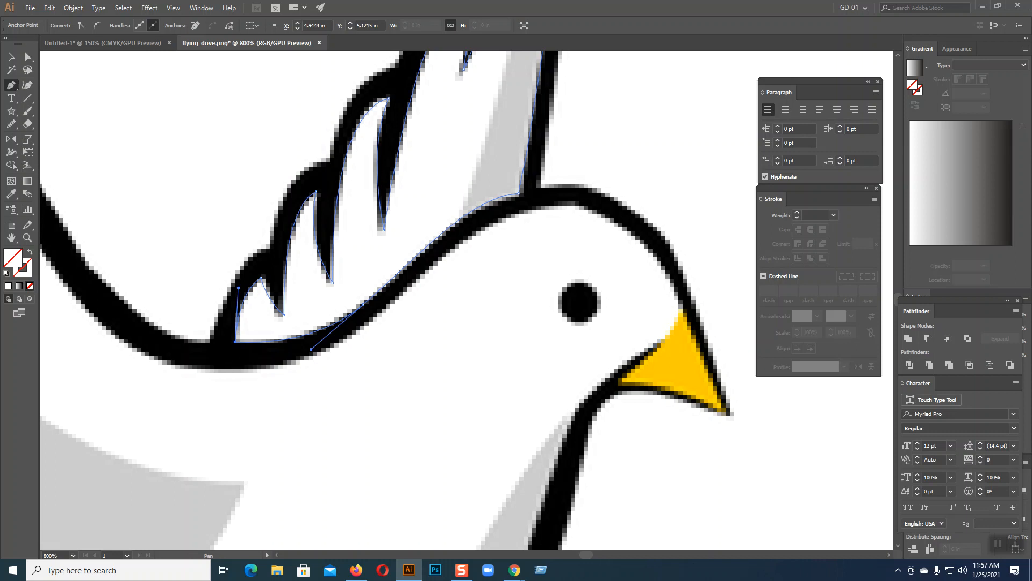
Round off the feather tips of the far wing's interior path with the Smooth tool
left_click(12, 123, "alt")
left_click_drag(265, 280, 271, 293)
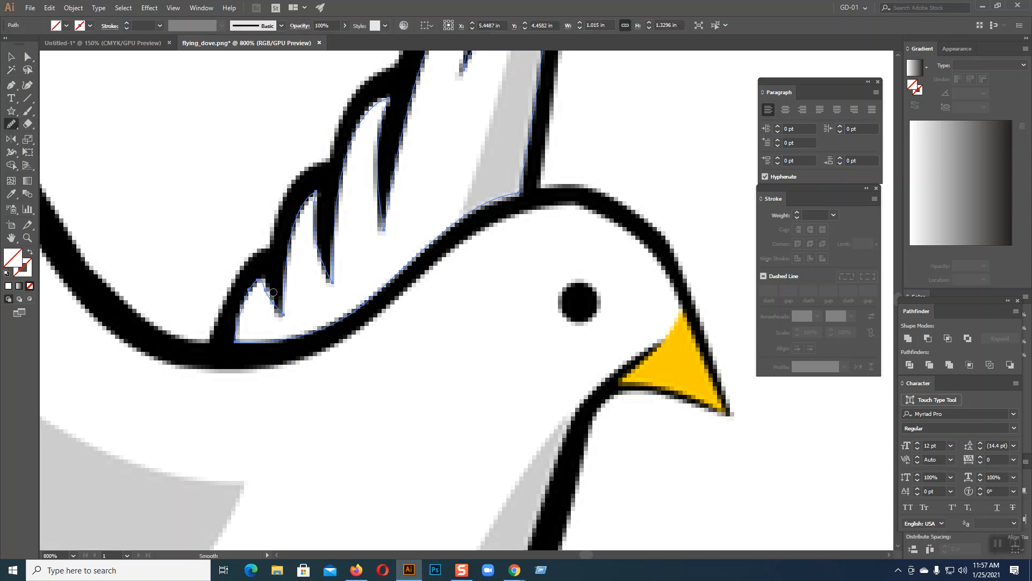
left_click_drag(324, 193, 315, 209)
left_click_drag(431, 144, 418, 189)
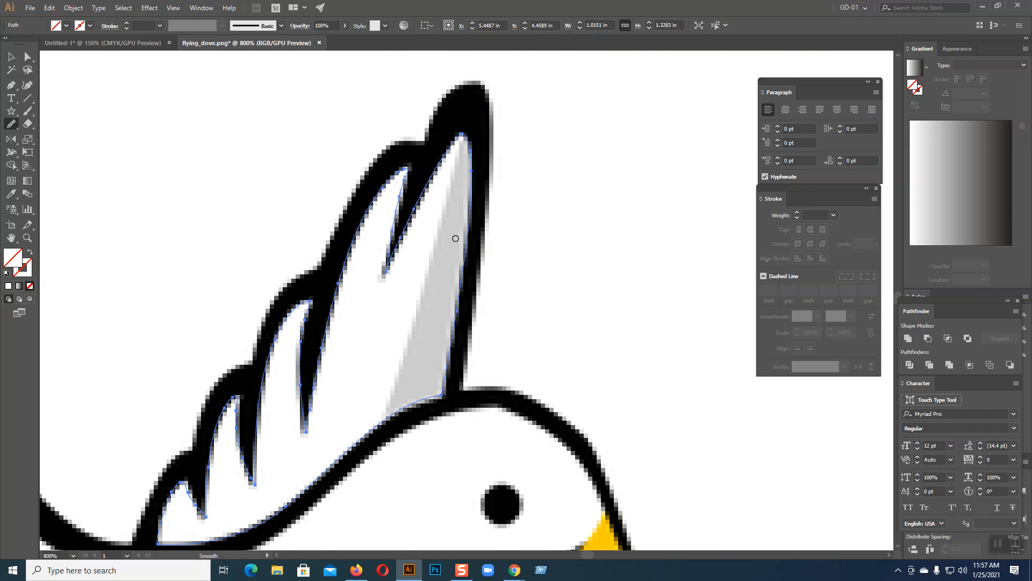
scroll(439, 349, "down", 5)
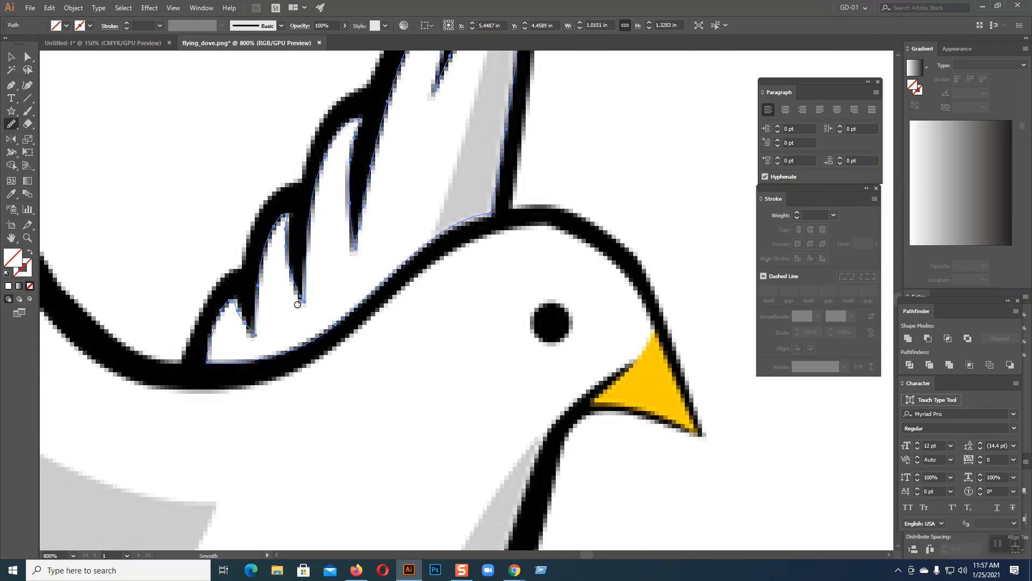
Smooth the near wing's tip on both the outer outline and the interior body path
left_click_drag(259, 349, 497, 265)
left_click_drag(180, 174, 457, 409)
left_click_drag(250, 240, 629, 533)
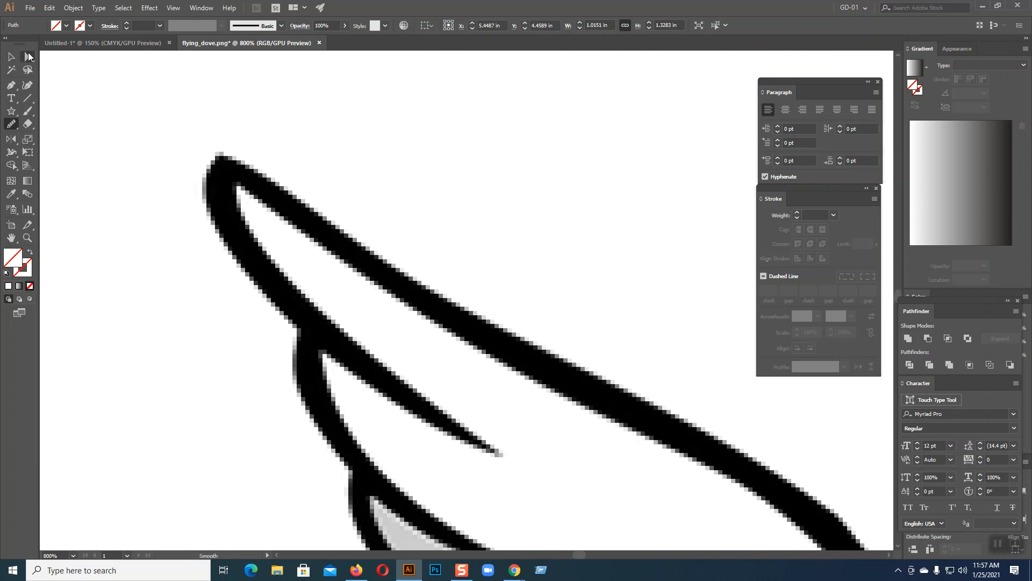
left_click(221, 157)
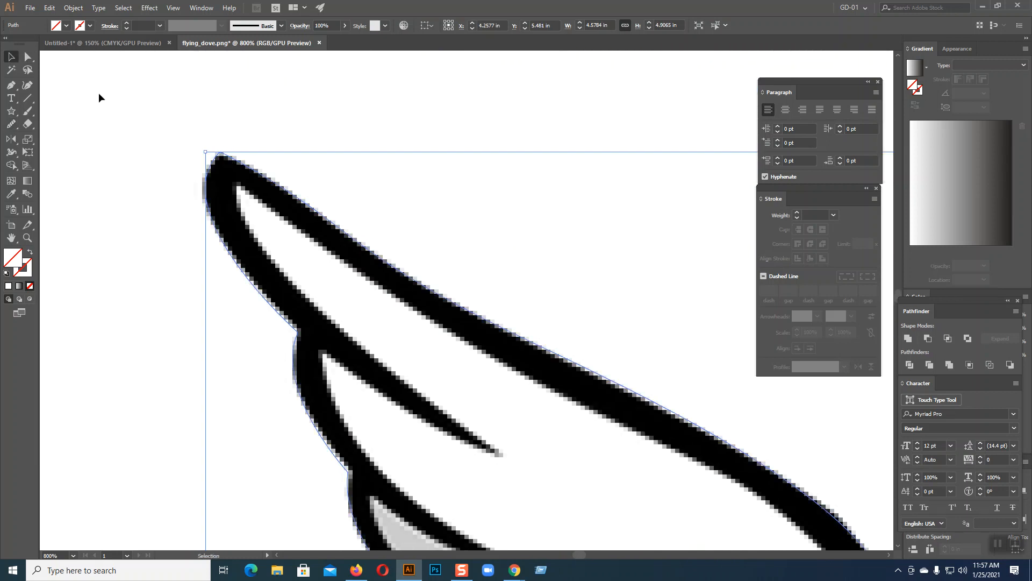
left_click(11, 124)
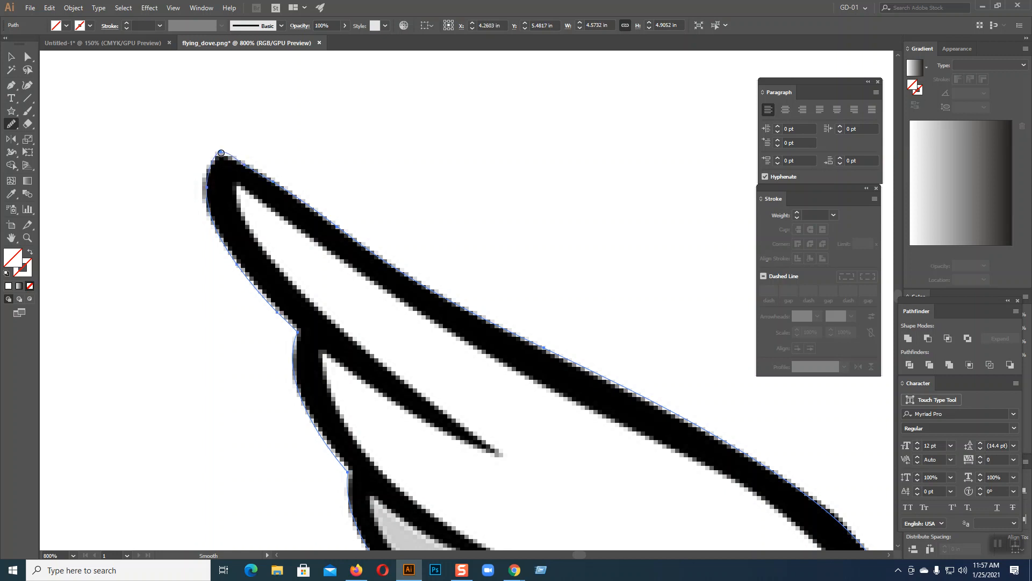
left_click(12, 57)
left_click(238, 185)
left_click(11, 125)
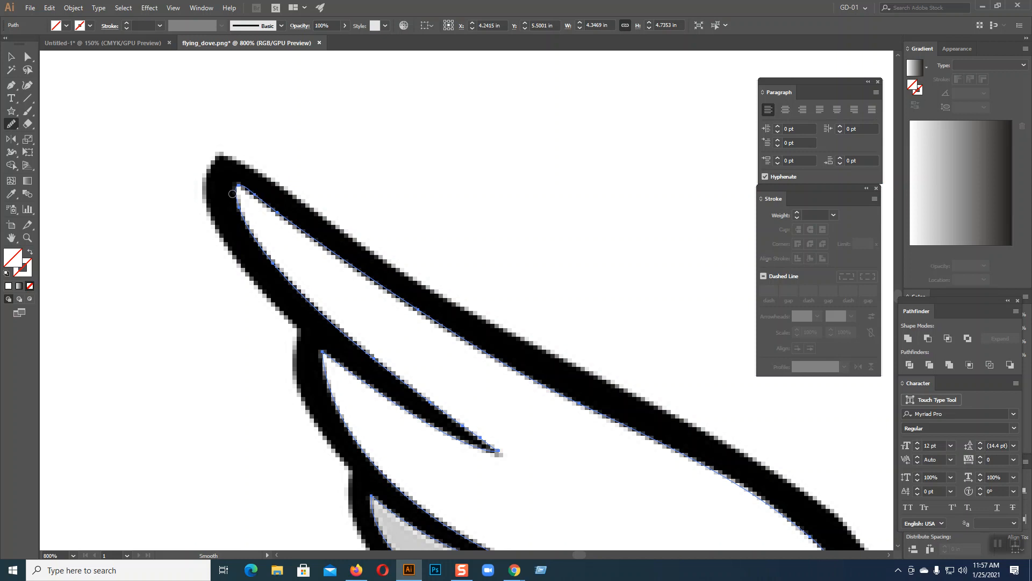
Start the belly shadow path on the lowest tail feather line and trace the shadow's inner edge up past the tail base
left_click_drag(394, 313, 224, 57)
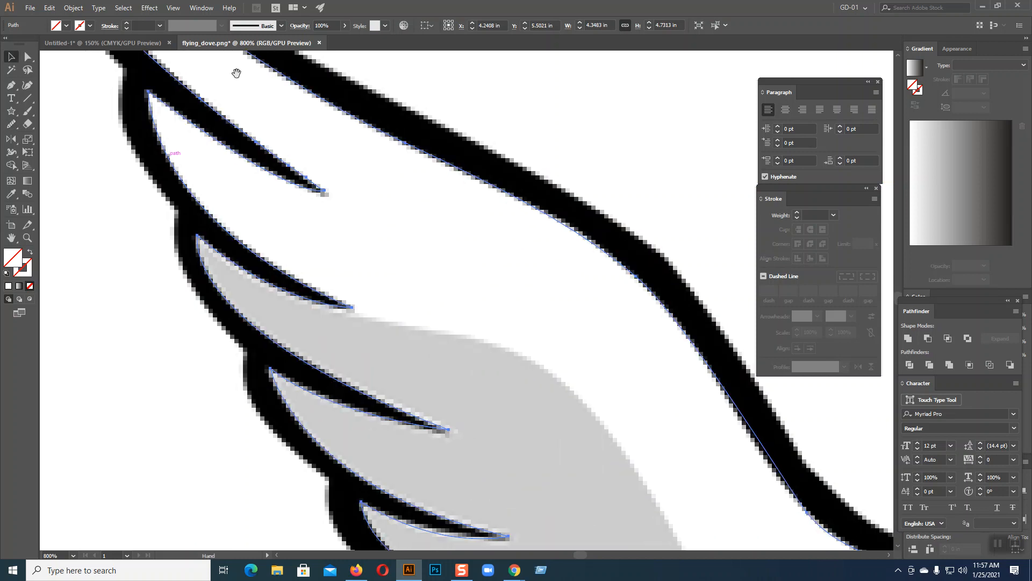
left_click_drag(405, 252, 309, 97)
left_click_drag(488, 399, 415, 186)
left_click_drag(648, 497, 488, 153)
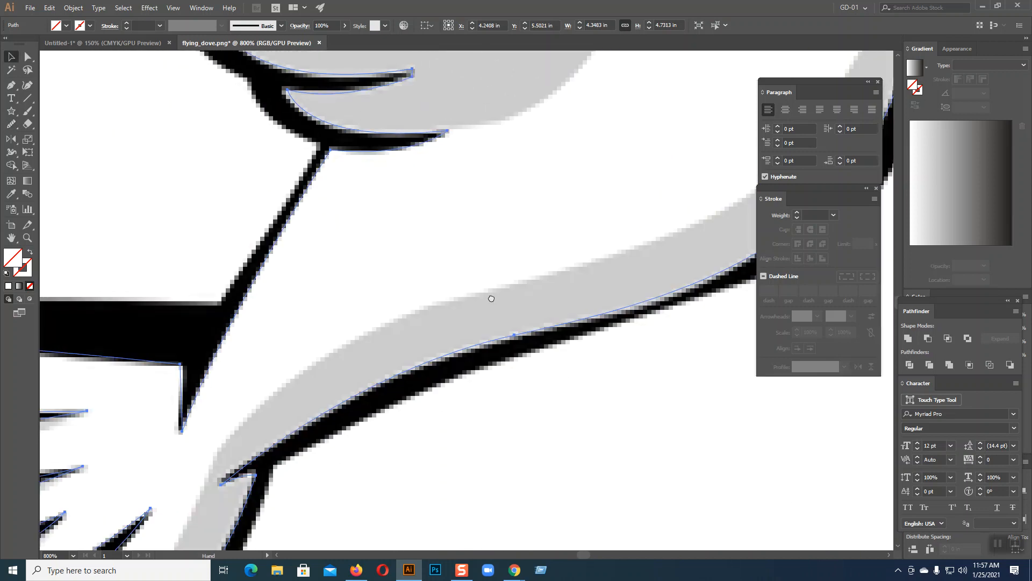
left_click_drag(489, 297, 545, 198)
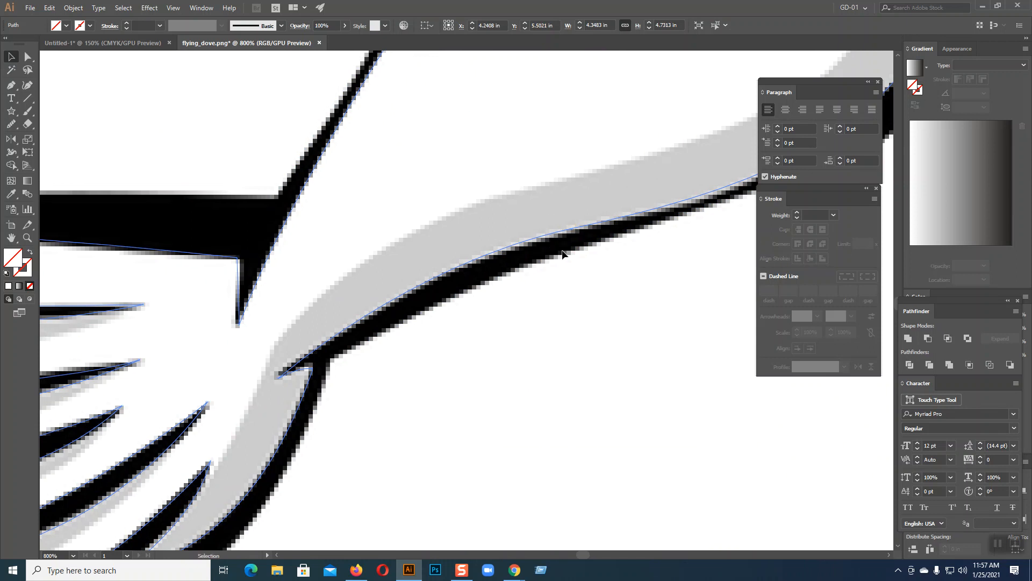
scroll(570, 258, "down", 4)
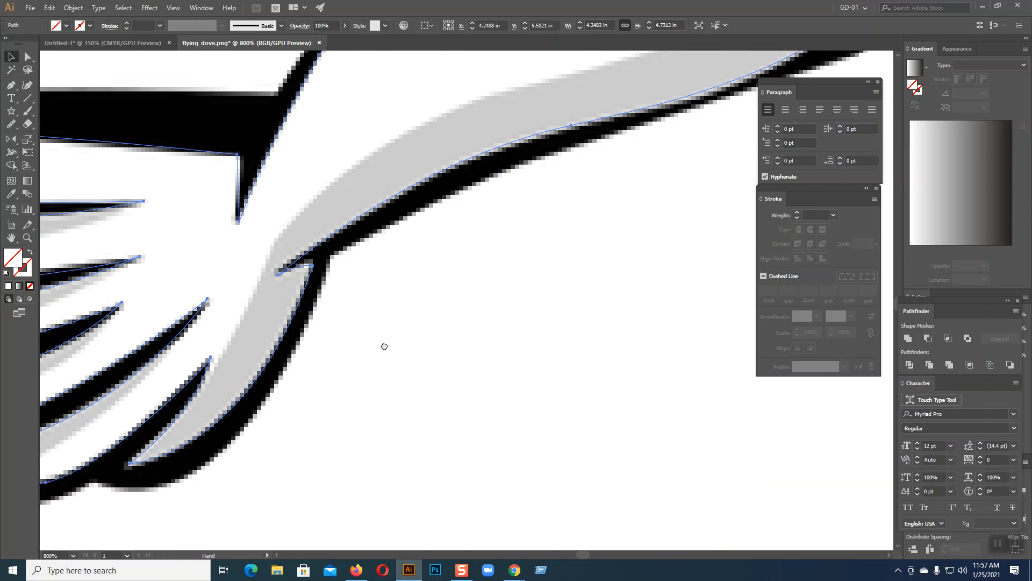
left_click_drag(369, 344, 518, 308)
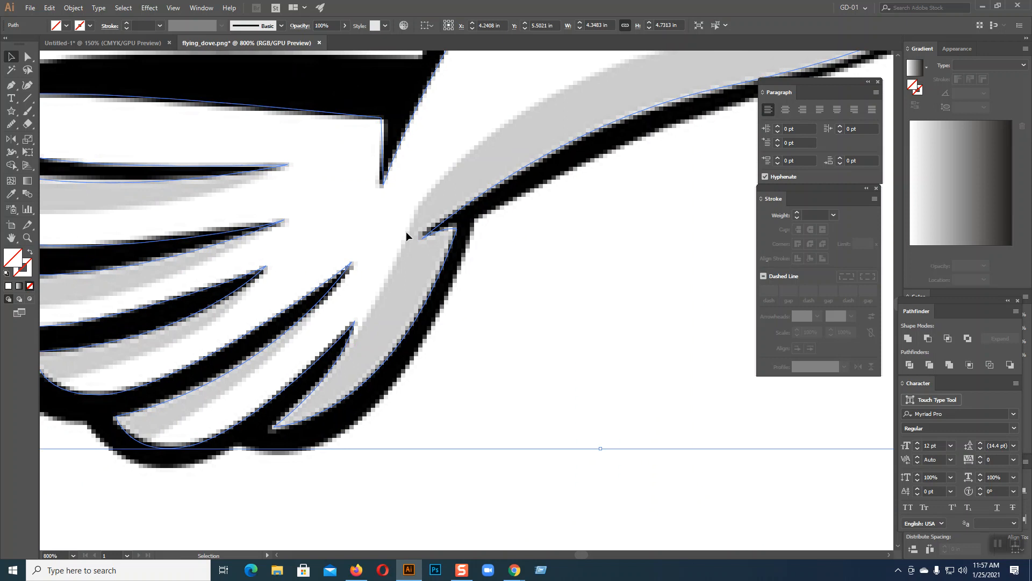
left_click(6, 88)
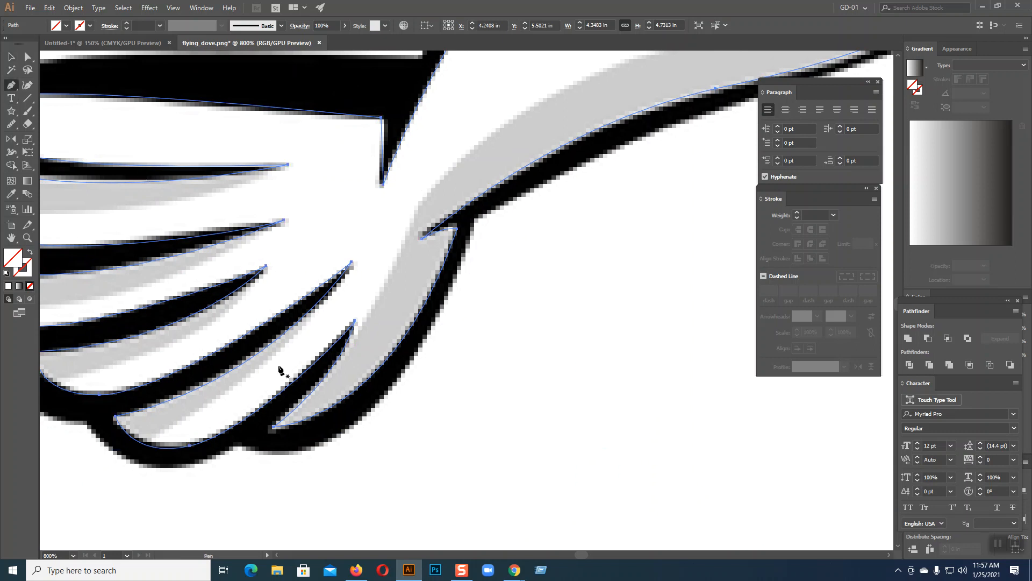
left_click(313, 380)
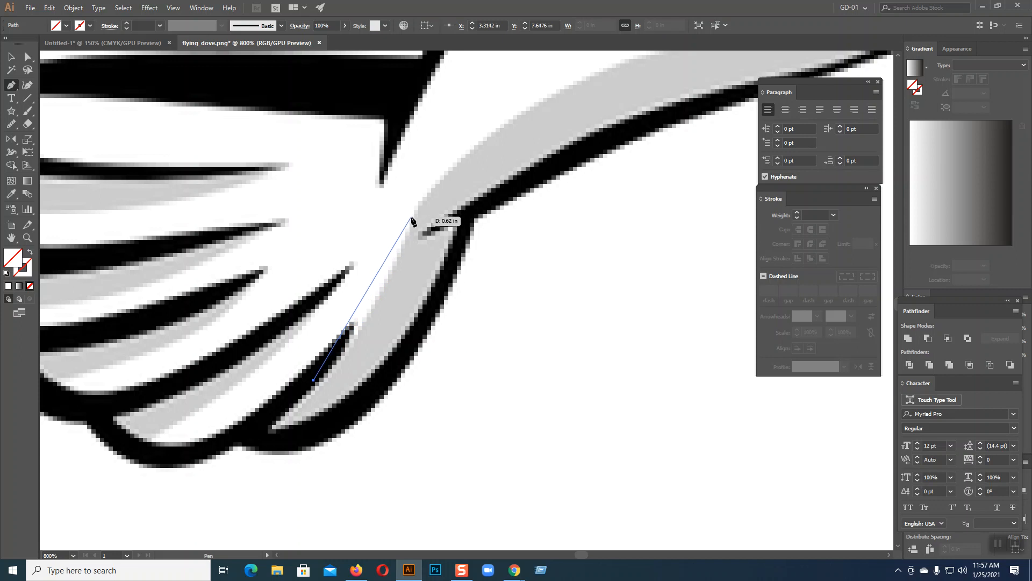
left_click_drag(410, 225, 454, 105)
Continue the belly shadow path along the shadow's inner edge to the breast and adjust the curve to fit the grey area
left_click_drag(616, 164, 292, 386)
left_click_drag(402, 258, 98, 580)
left_click_drag(313, 367, 415, 205)
key("space")
left_click_drag(408, 310, 584, 192)
left_click_drag(584, 356, 525, 365)
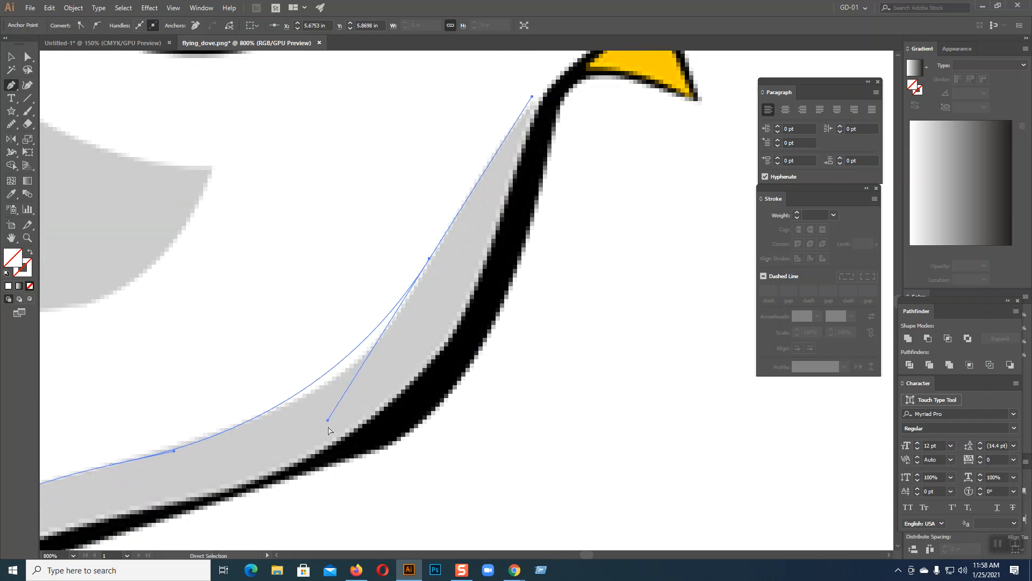
left_click_drag(328, 421, 363, 409)
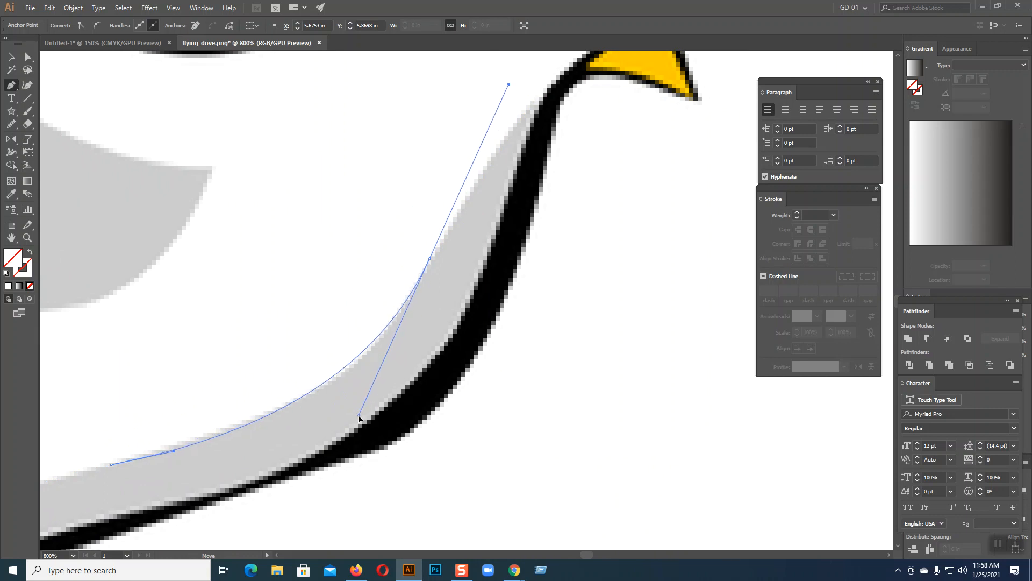
Finish the belly shadow's inner edge at the throat on the black outline just below the beak, leaving the path open
left_click_drag(676, 103, 512, 241)
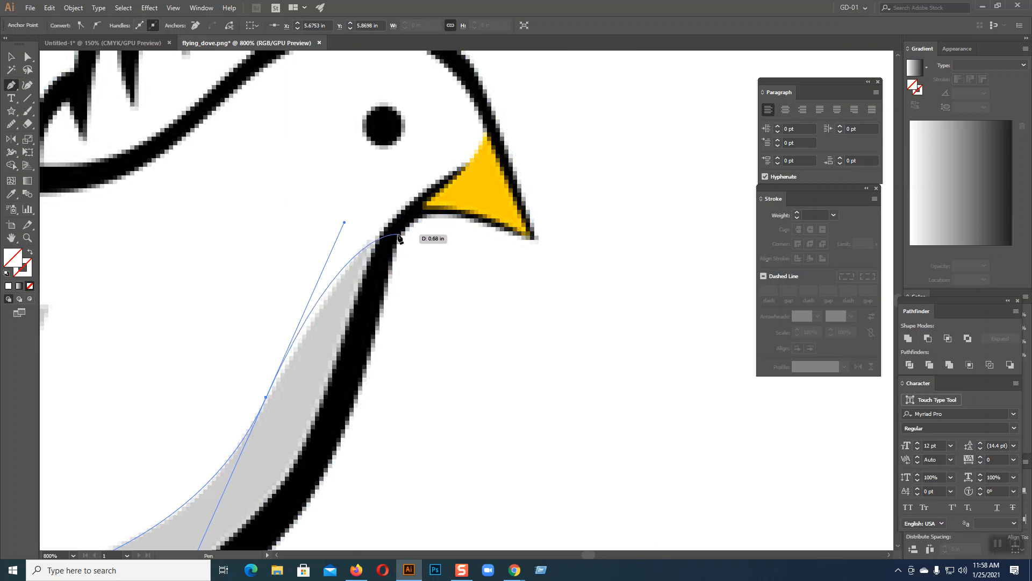
left_click(397, 234)
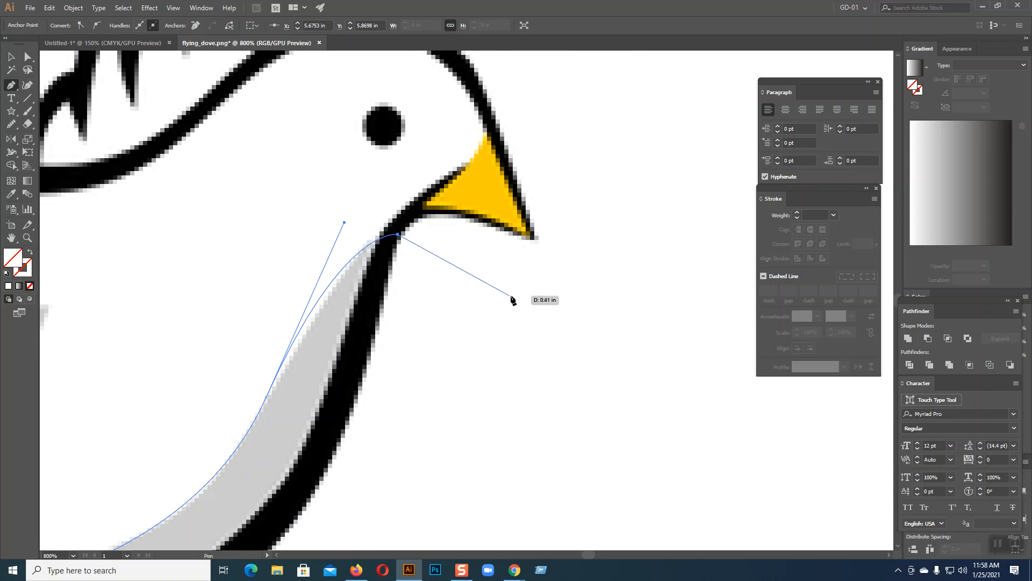
left_click(557, 327, "ctrl")
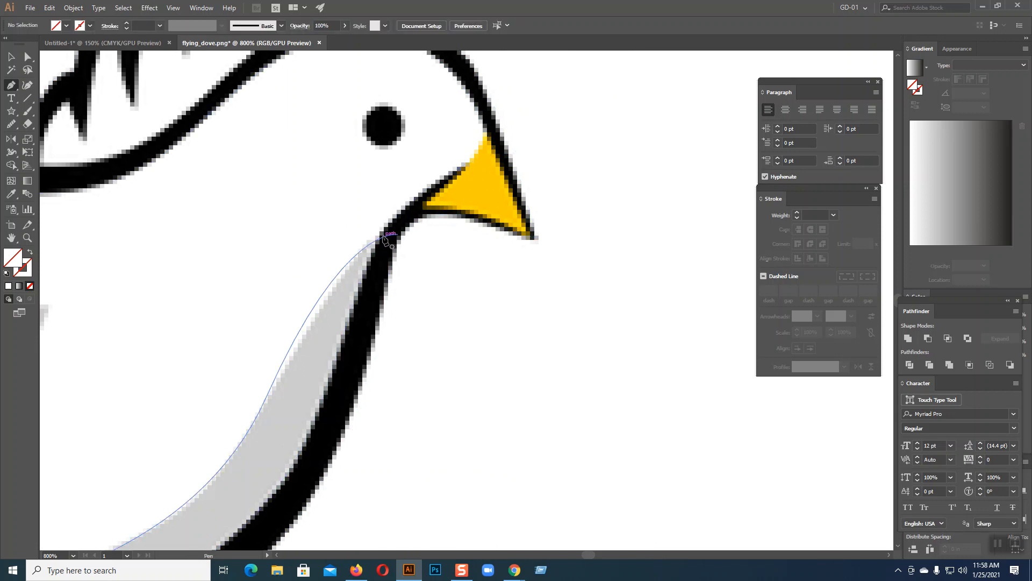
Start the near wing's shadow path on the feather line above the grey area and trace its upper edge down the wing
key("space")
left_click_drag(536, 314, 752, 339)
left_click_drag(457, 275, 752, 231)
left_click_drag(451, 352, 634, 417)
left_click_drag(444, 226, 541, 321)
left_click_drag(354, 180, 516, 352)
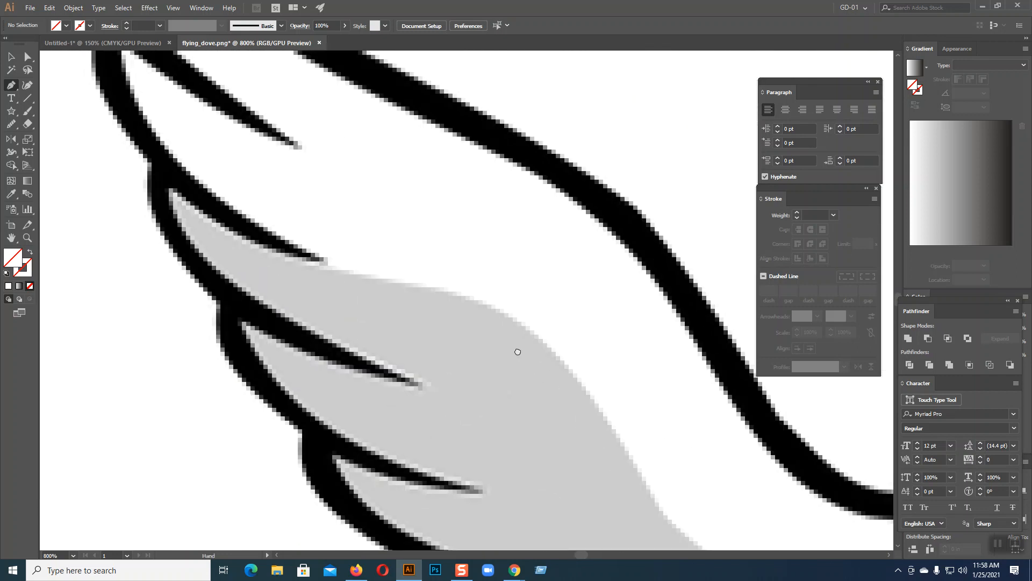
left_click(268, 245)
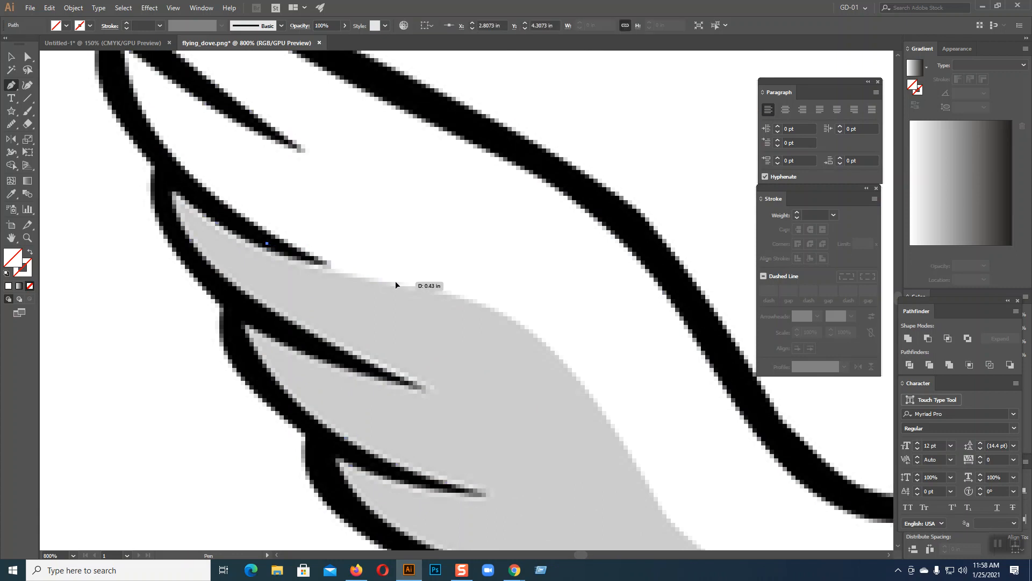
left_click_drag(520, 309, 522, 308)
key("space")
left_click_drag(588, 348, 464, 167)
left_click_drag(517, 293, 593, 424)
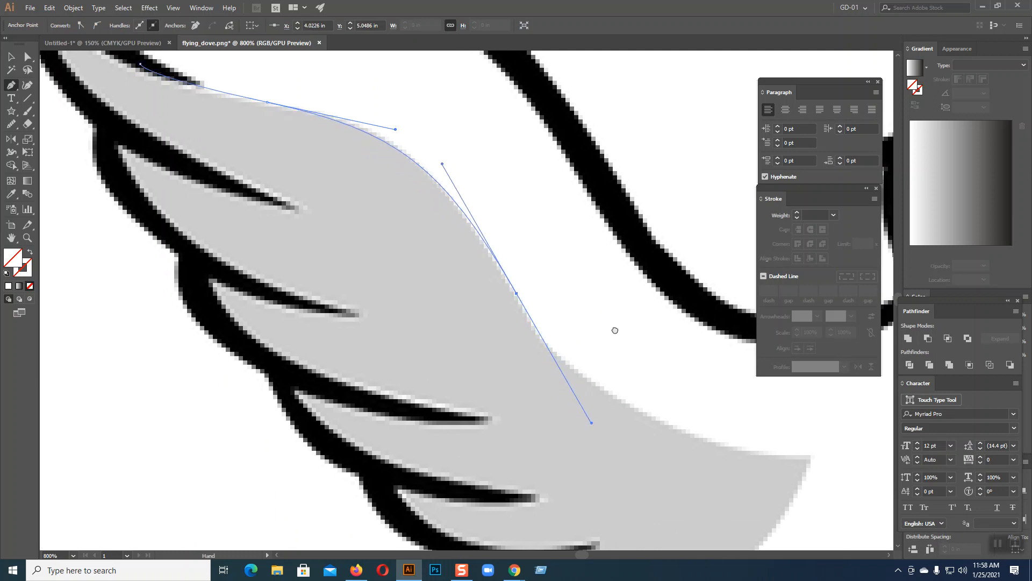
Trace the near wing's shadow to its pointed corner and back along the curved lower edge, ending the path on the lowest feather line
key("space")
left_click_drag(696, 416, 452, 277)
left_click_drag(565, 317, 661, 335)
left_click(566, 318)
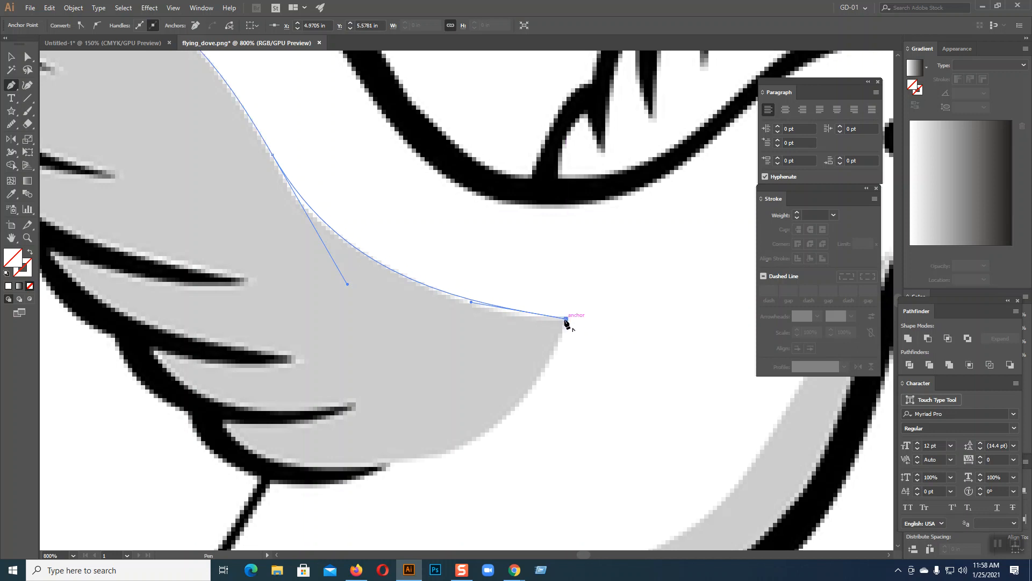
left_click_drag(314, 470, 84, 465)
left_click(314, 471)
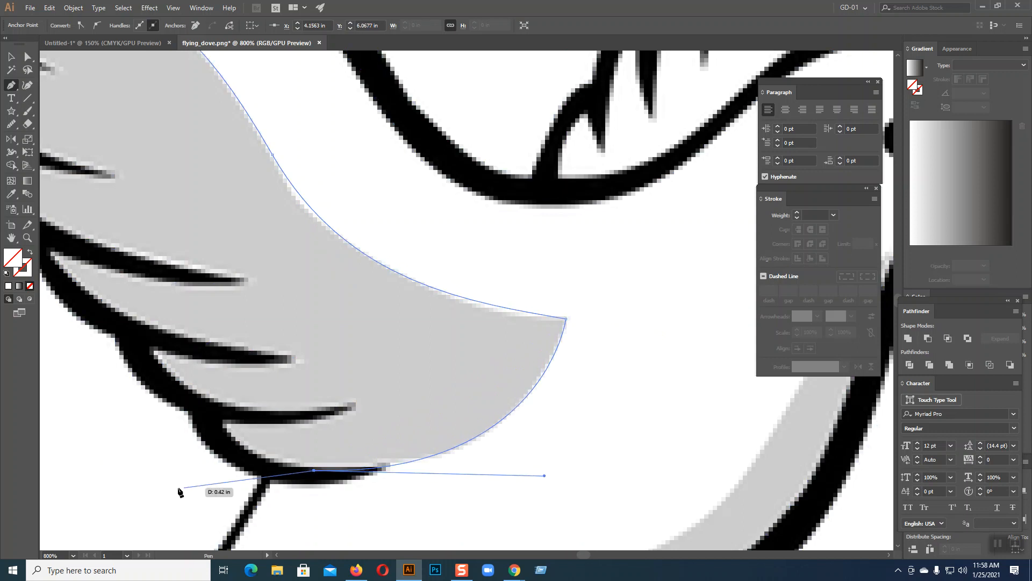
left_click(171, 488, "ctrl")
Trace the lower edge of the shadow on the tail's second feather from the top, from the outer outline to the feather line's tip
left_click_drag(371, 404, 542, 73)
left_click_drag(439, 293, 740, 102)
left_click(177, 270)
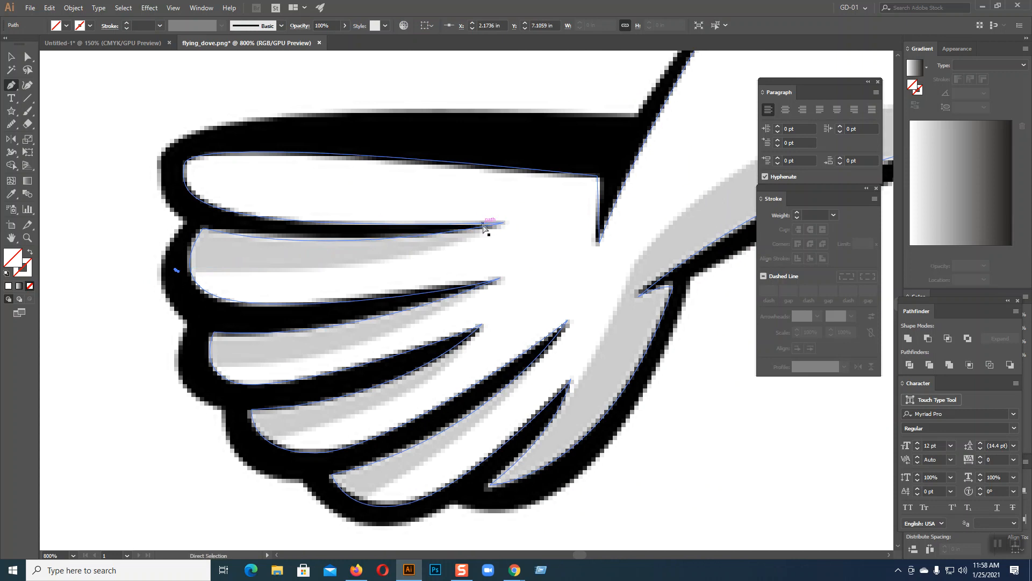
key("ctrl+plus")
left_click_drag(613, 370, 251, 366)
left_click_drag(739, 234, 507, 249)
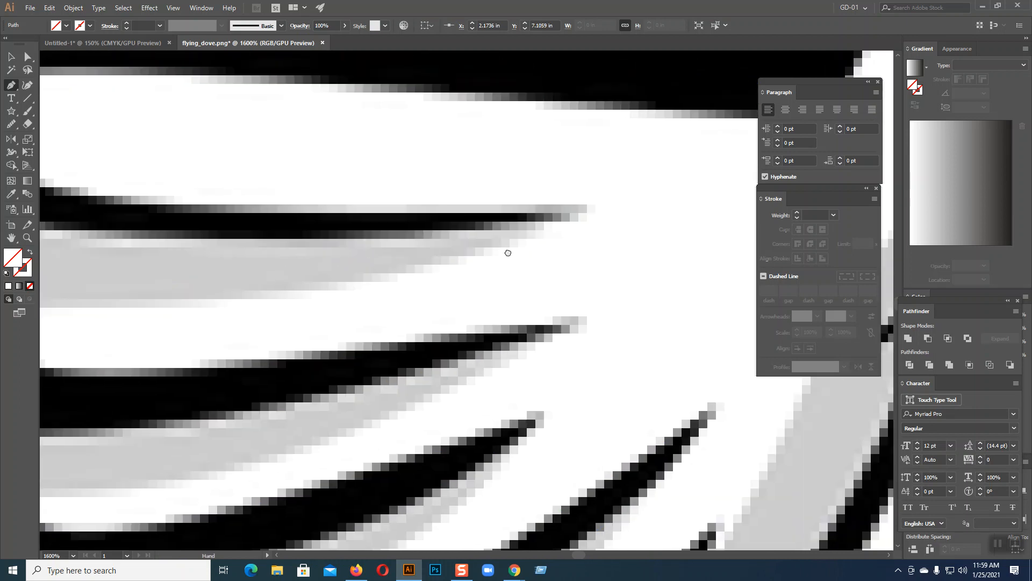
left_click_drag(472, 215, 726, 84)
left_click(473, 215)
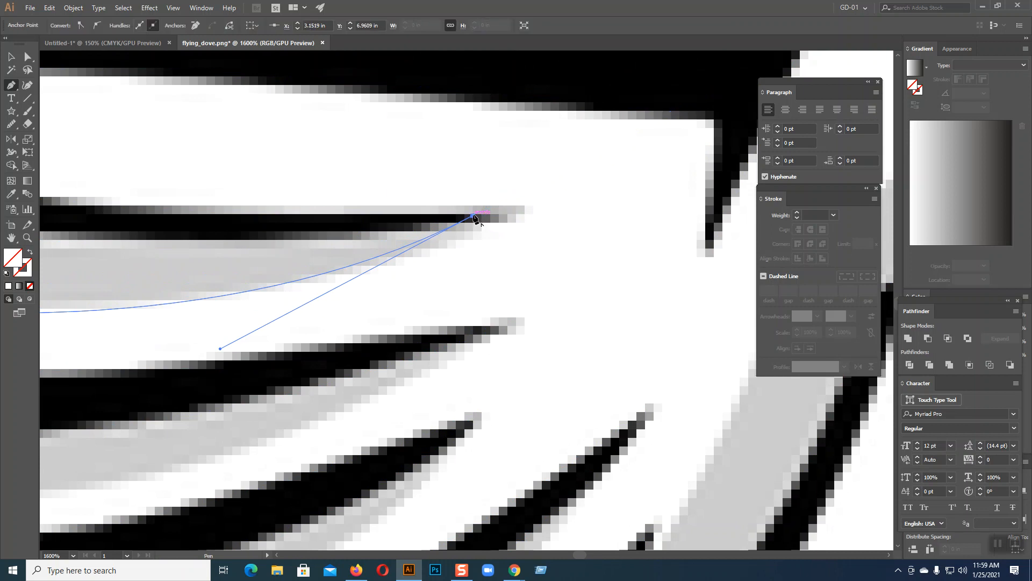
left_click(521, 81, "ctrl")
Trace the lower edge of the third tail feather's shadow from the feather line's tip to the outer outline as an open curve
left_click_drag(470, 311, 621, 165)
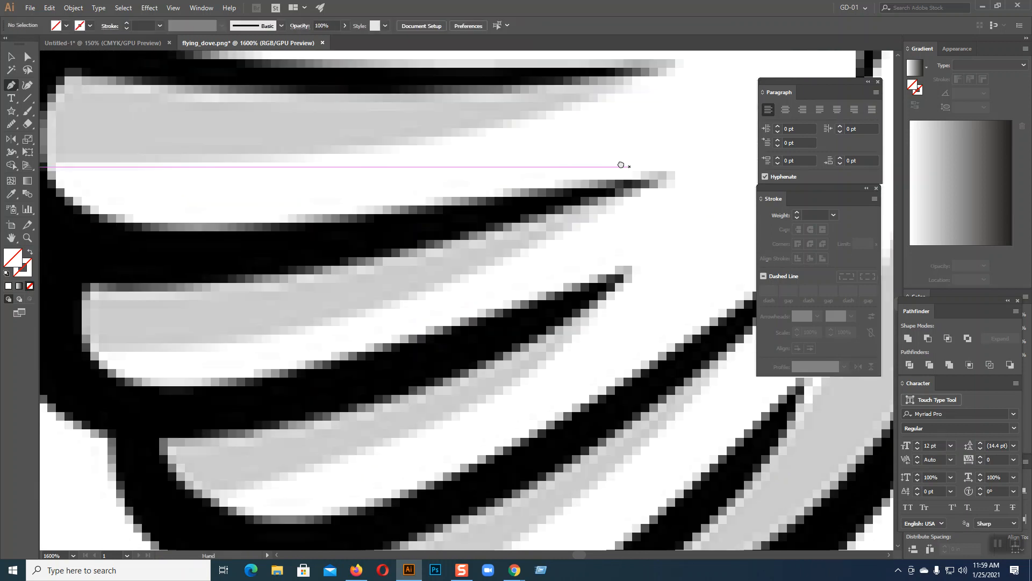
left_click(635, 190, "ctrl")
left_click(633, 192, "ctrl")
left_click(619, 189)
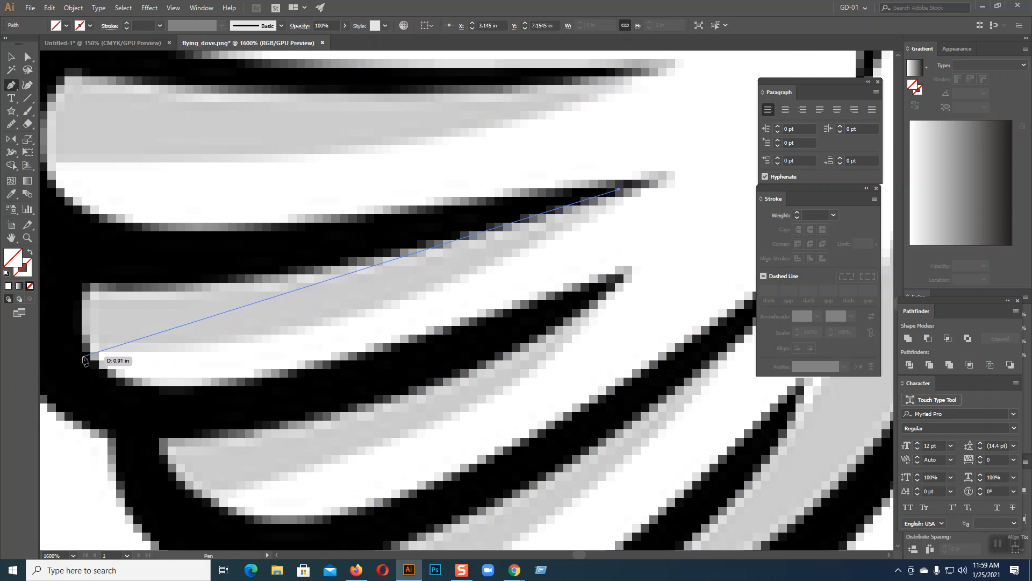
left_click_drag(83, 357, 49, 361)
left_click_drag(387, 354, 576, 342)
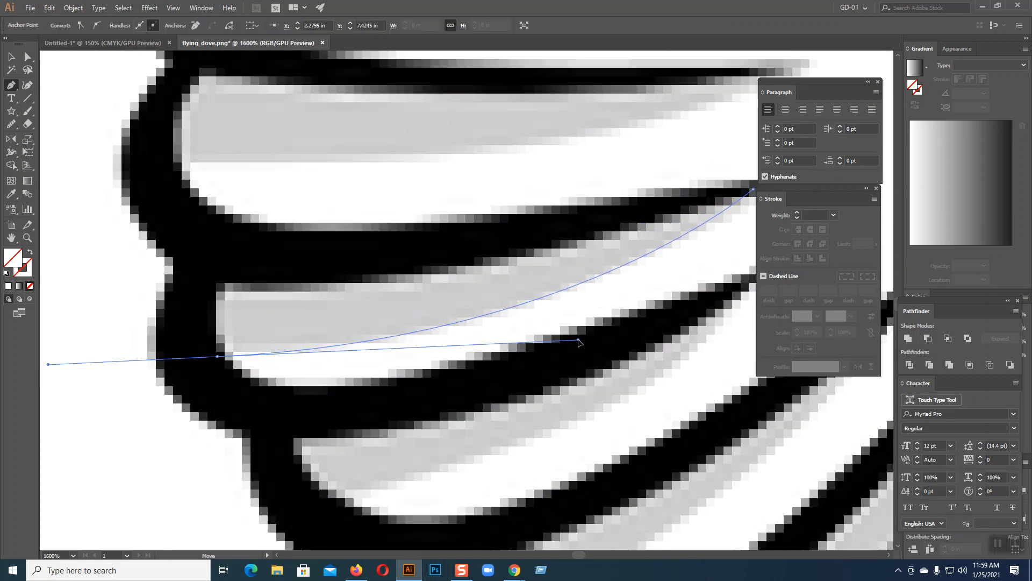
left_click(217, 357)
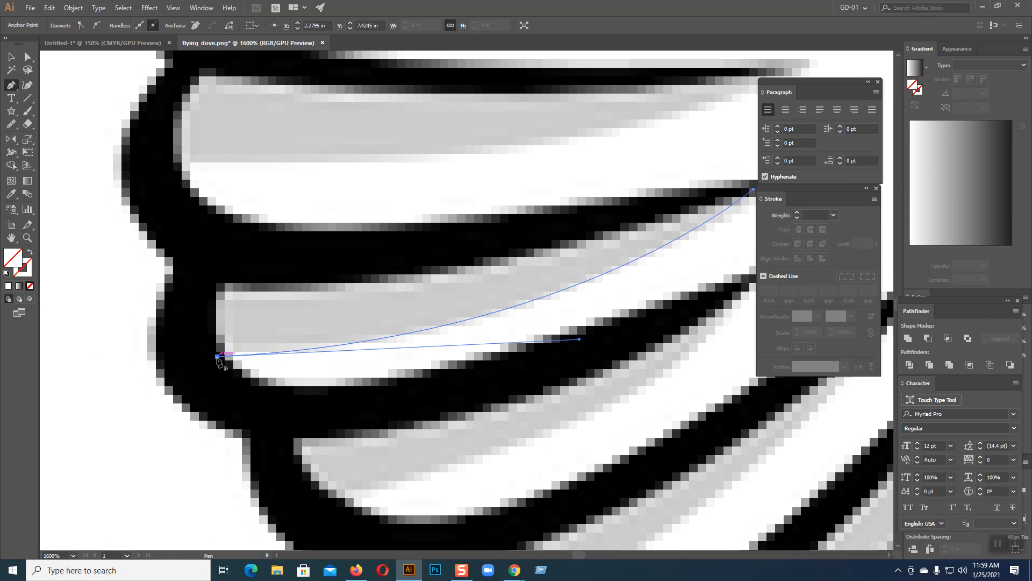
left_click(144, 428, "ctrl")
Trace the lower edge of the fourth tail feather's shadow from the feather line's tip to the outer outline
left_click_drag(484, 426, 222, 280)
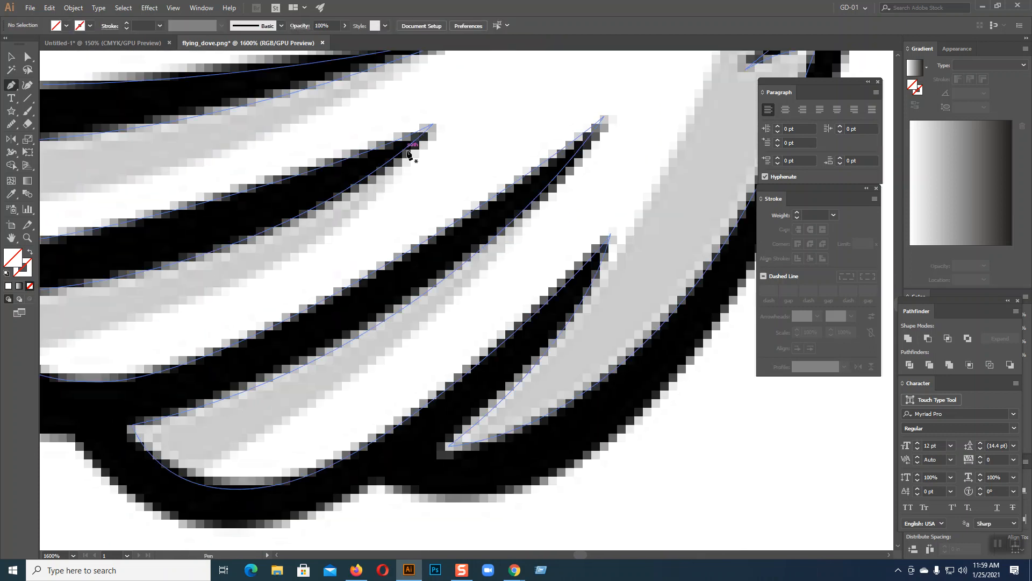
left_click(422, 142)
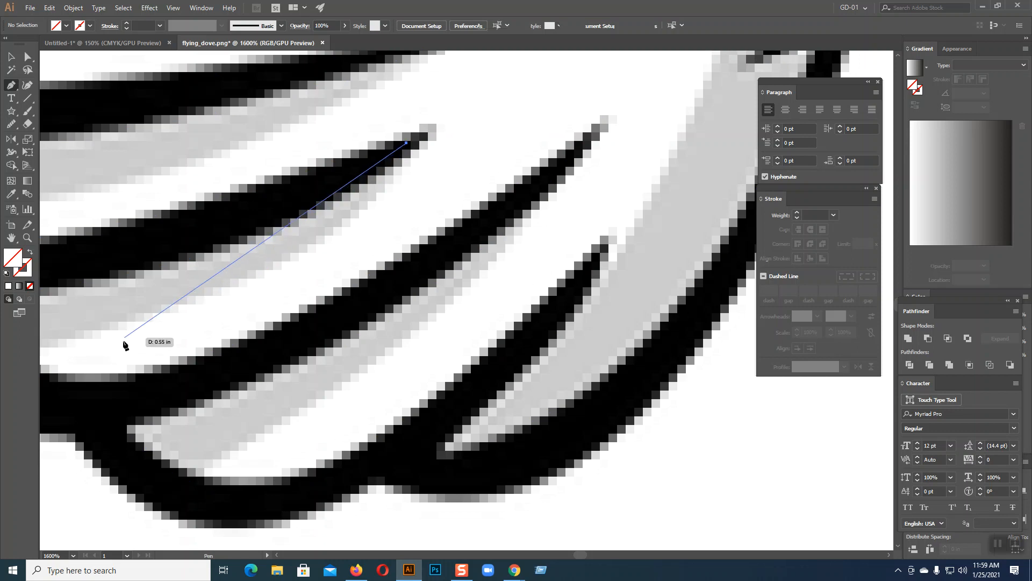
left_click_drag(124, 343, 394, 295)
left_click_drag(280, 284, 620, 219)
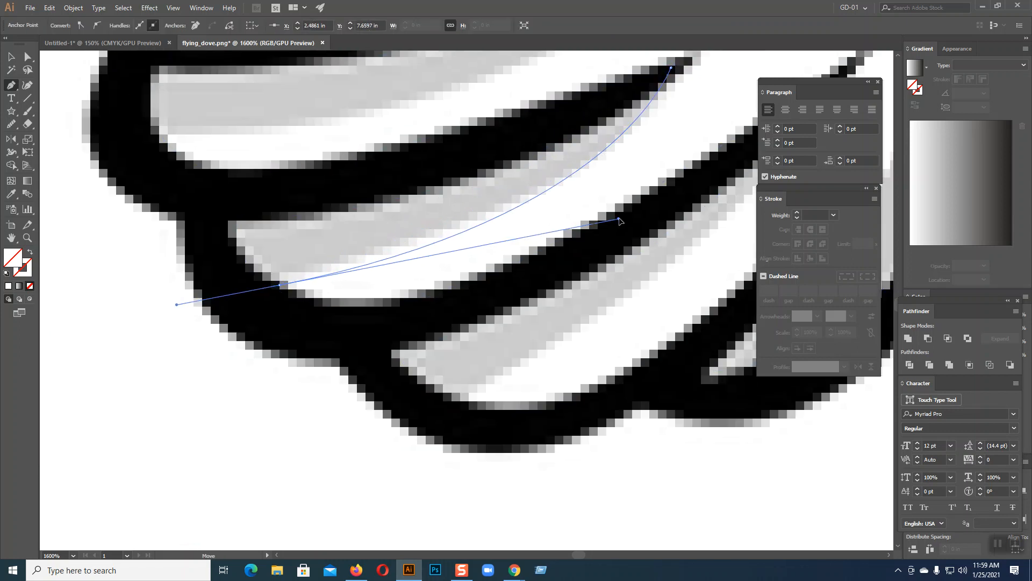
left_click_drag(280, 283, 276, 280)
left_click(198, 355, "ctrl")
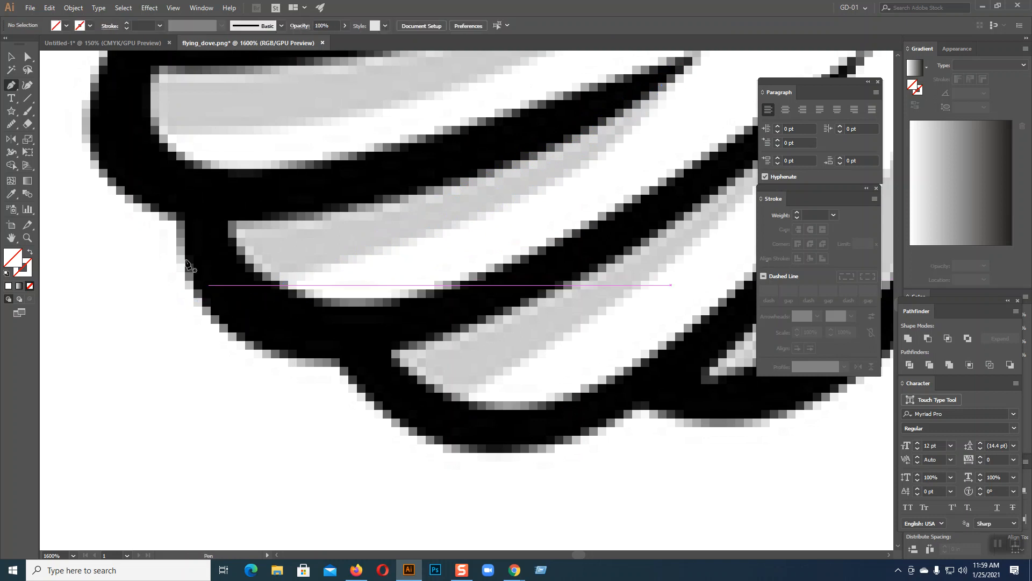
Move the outer end anchor of the fourth tail feather's shadow curve further into the black outline with the Direct Selection tool
left_click(27, 57)
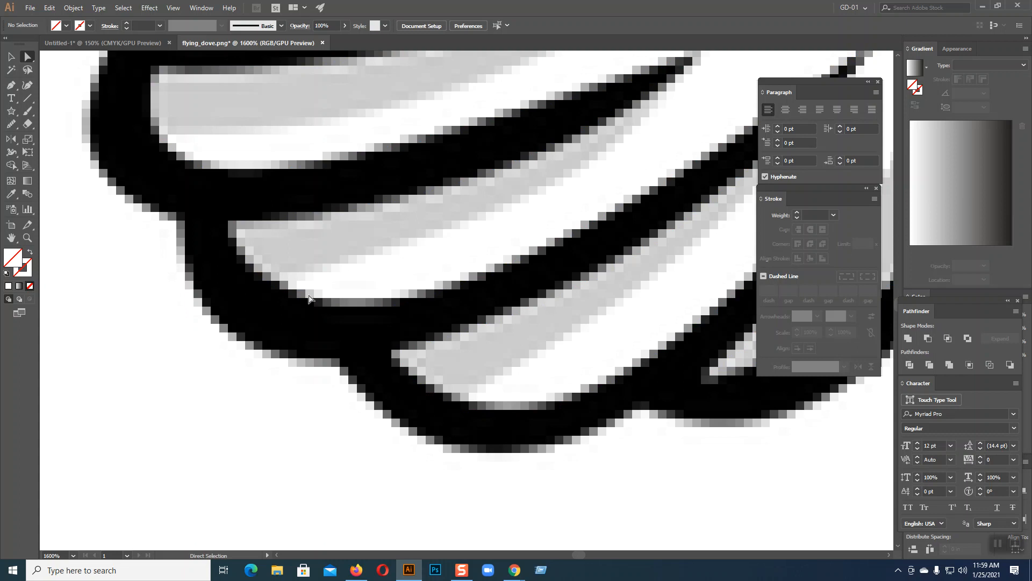
left_click(281, 283)
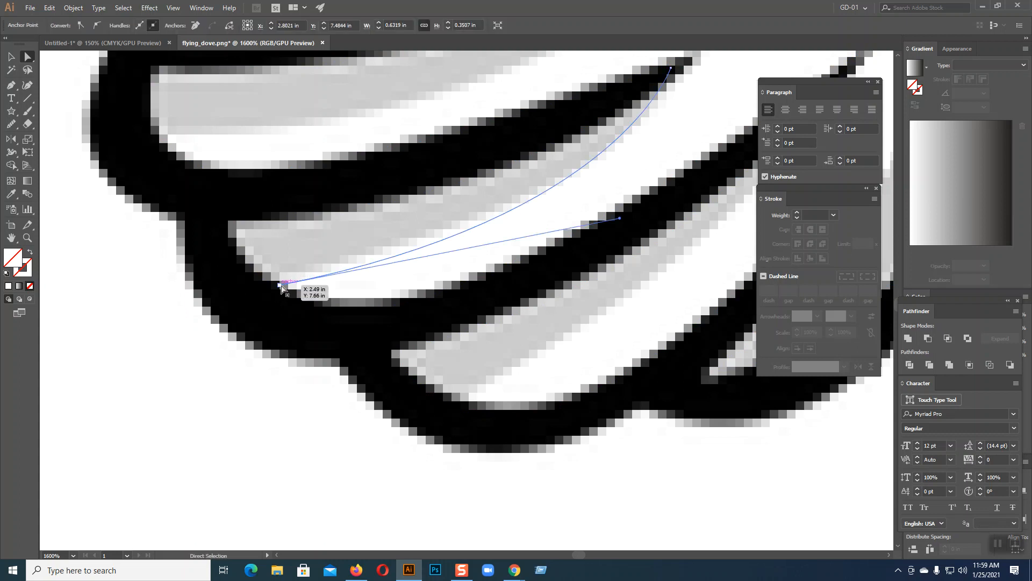
left_click_drag(280, 285, 260, 287)
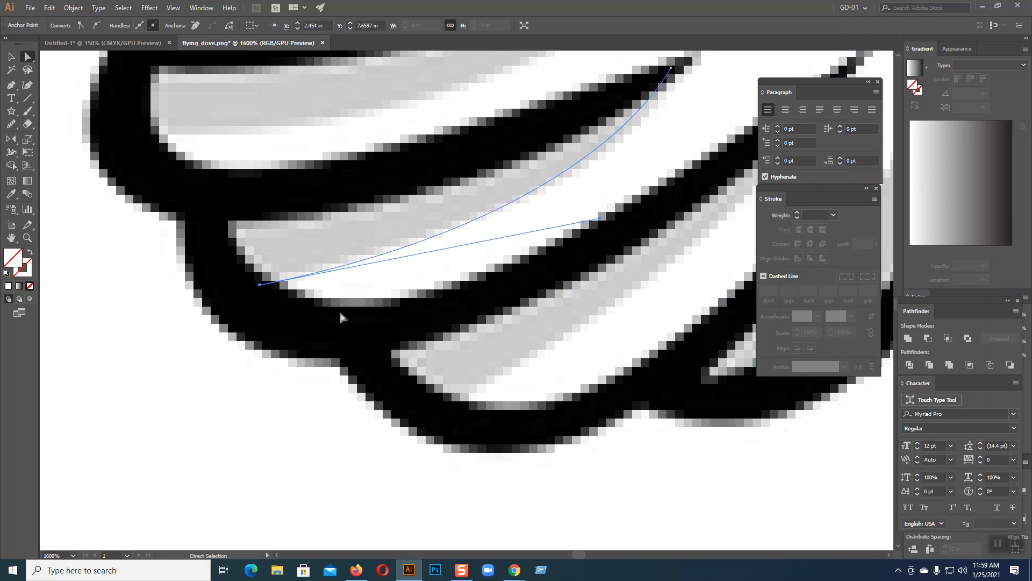
Trace the lower edge of the fifth tail feather's shadow with the Pen tool, from the feather line's tip to the outline
scroll(291, 299, "right", 5)
key("p")
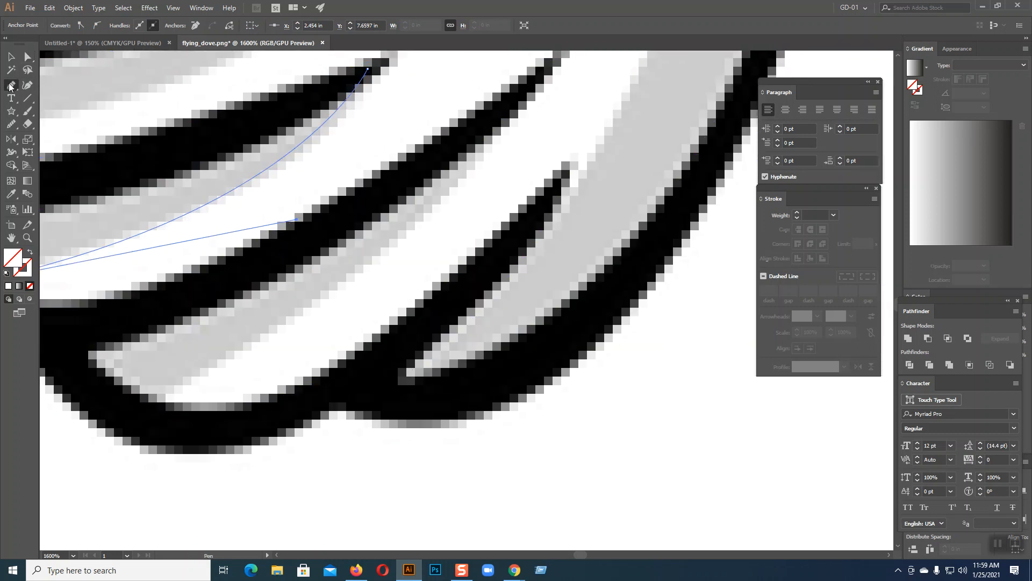
left_click(536, 76)
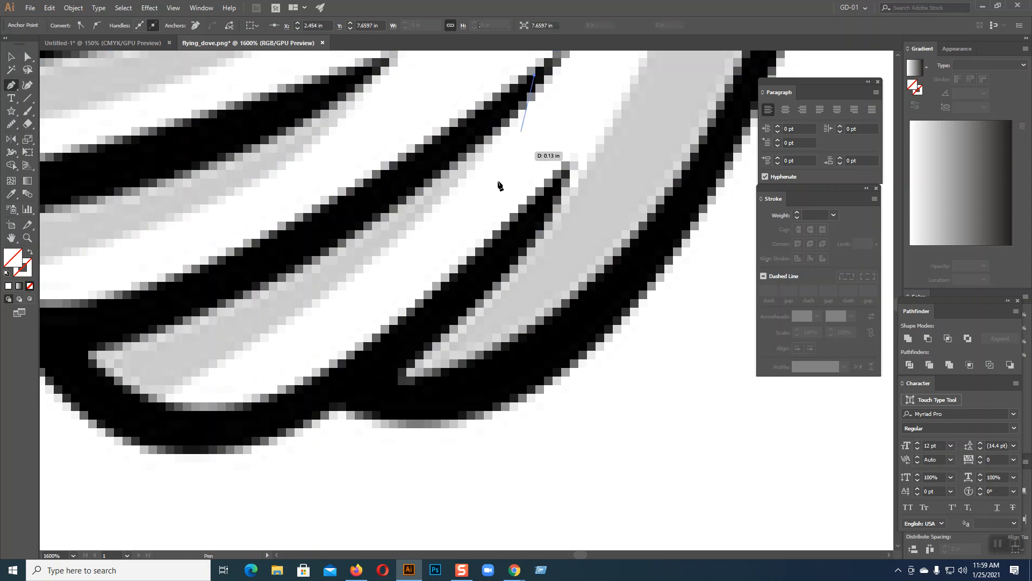
left_click_drag(133, 415, 442, 278)
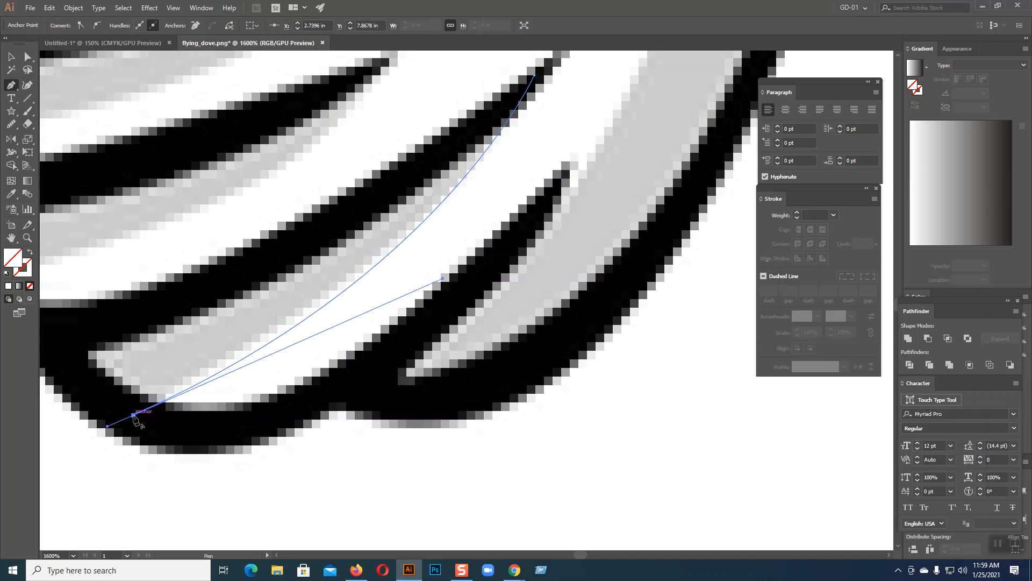
left_click(263, 489, "ctrl")
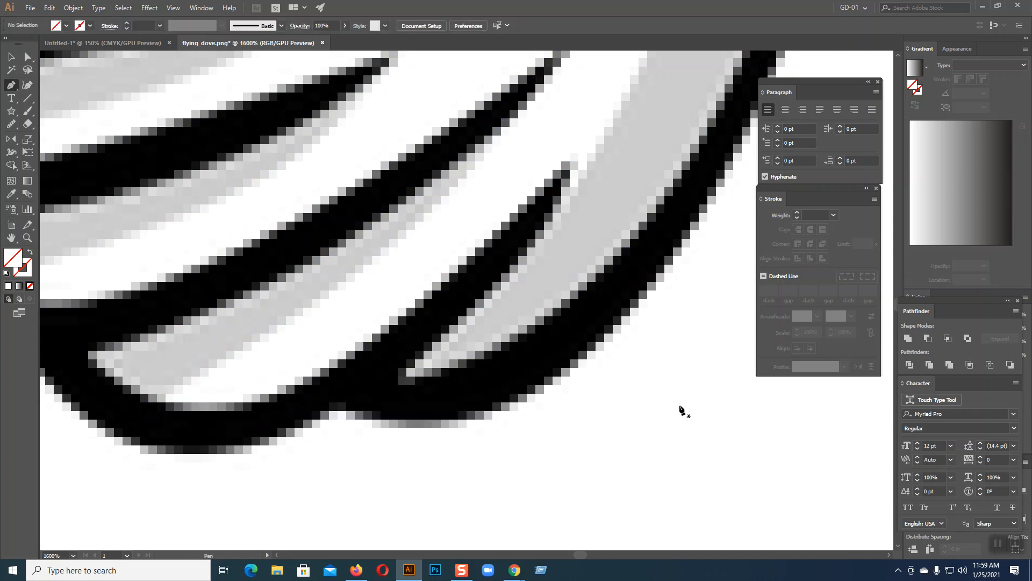
Trace the dove's yellow beak with the Pen tool as a closed curved path through its three corners
key("ctrl+minus")
key("ctrl+minus")
key("ctrl+minus")
key("ctrl+minus")
key("ctrl+minus")
key("ctrl+minus")
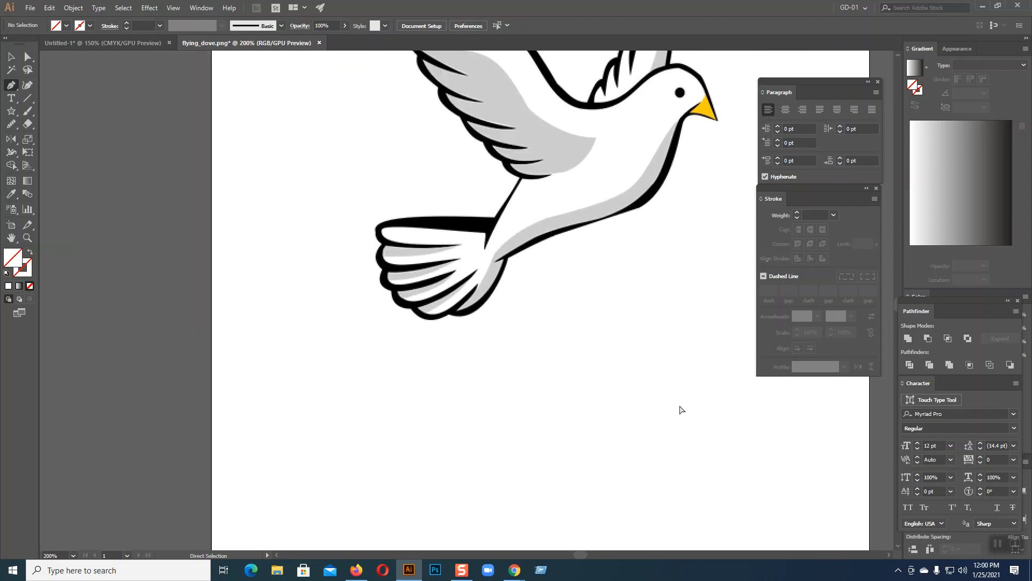
key("ctrl+plus")
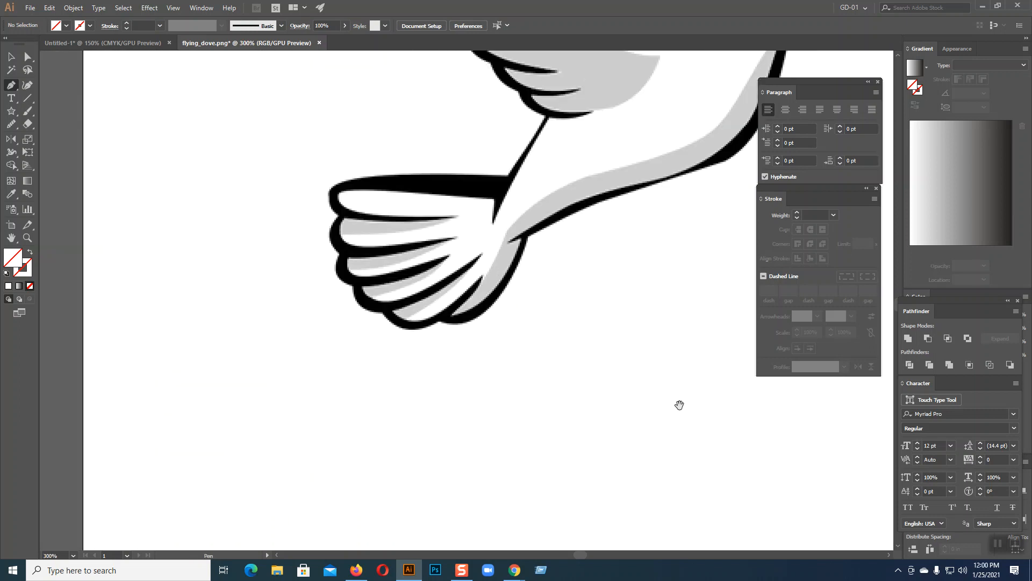
left_click_drag(705, 239, 220, 453)
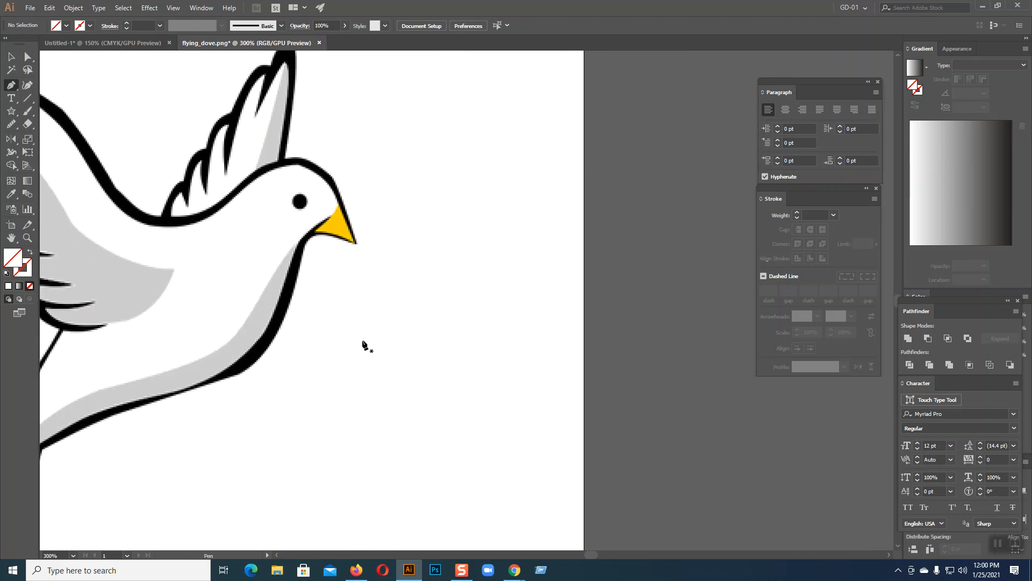
key("ctrl+plus")
key("ctrl+plus")
key("ctrl+plus")
left_click_drag(362, 334, 417, 386)
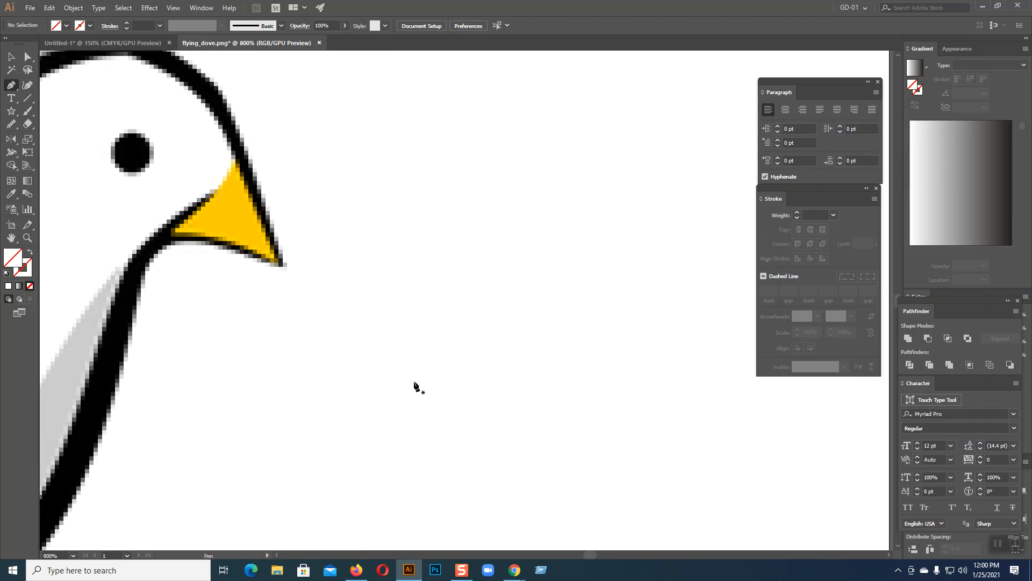
left_click(173, 233)
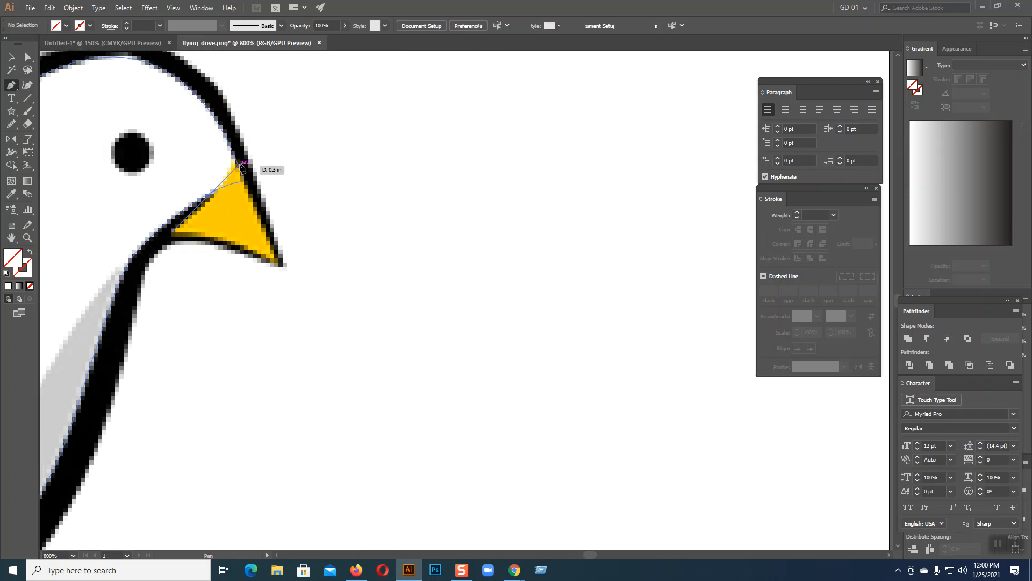
left_click_drag(235, 156, 237, 119)
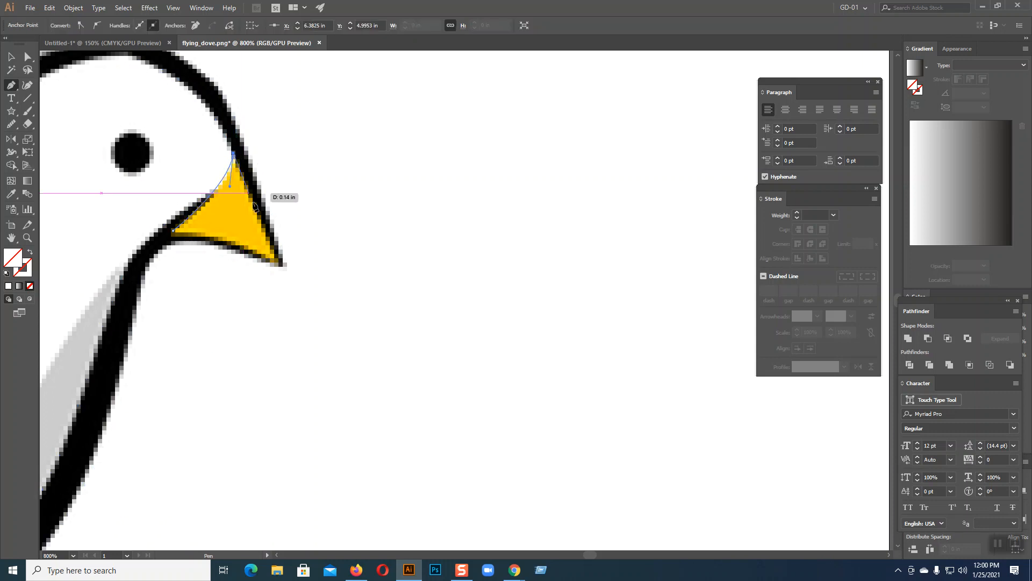
left_click_drag(274, 259, 292, 322)
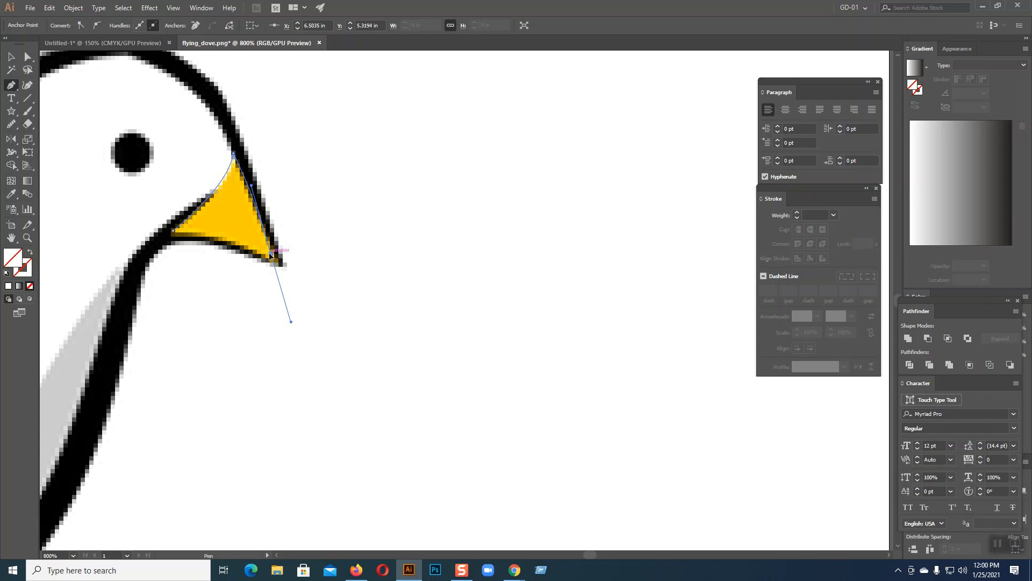
left_click_drag(173, 230, 126, 234)
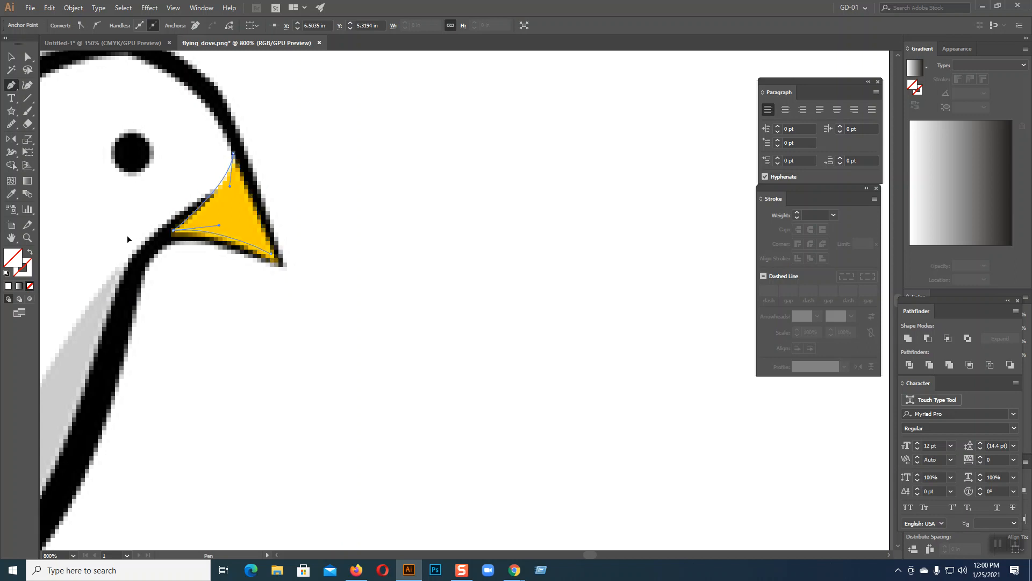
Draw a circle about 0.13 in in diameter over the dove's black eye with the Ellipse tool
left_click_drag(193, 222, 423, 259)
left_click_drag(11, 117, 43, 137)
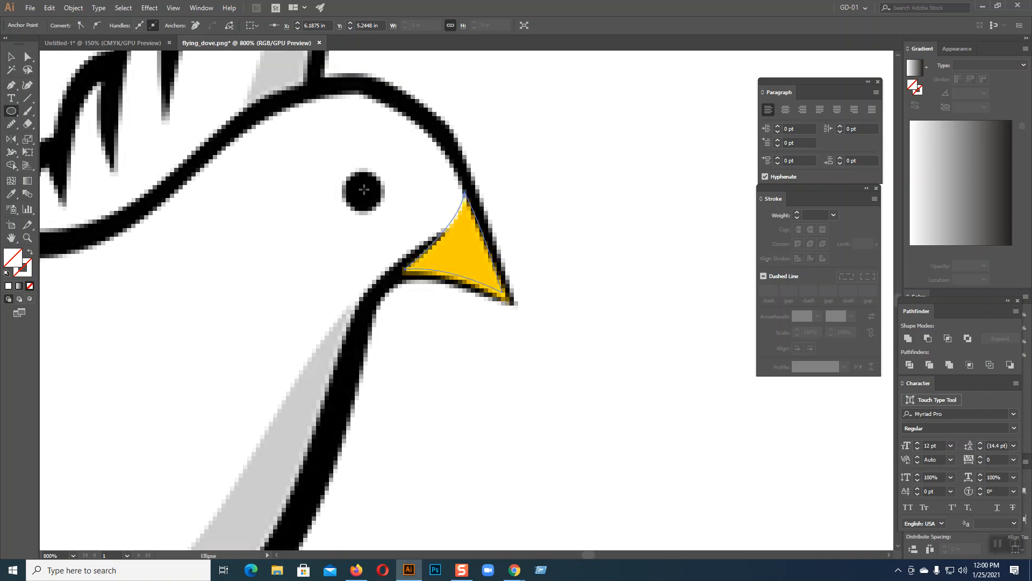
left_click_drag(364, 189, 382, 202)
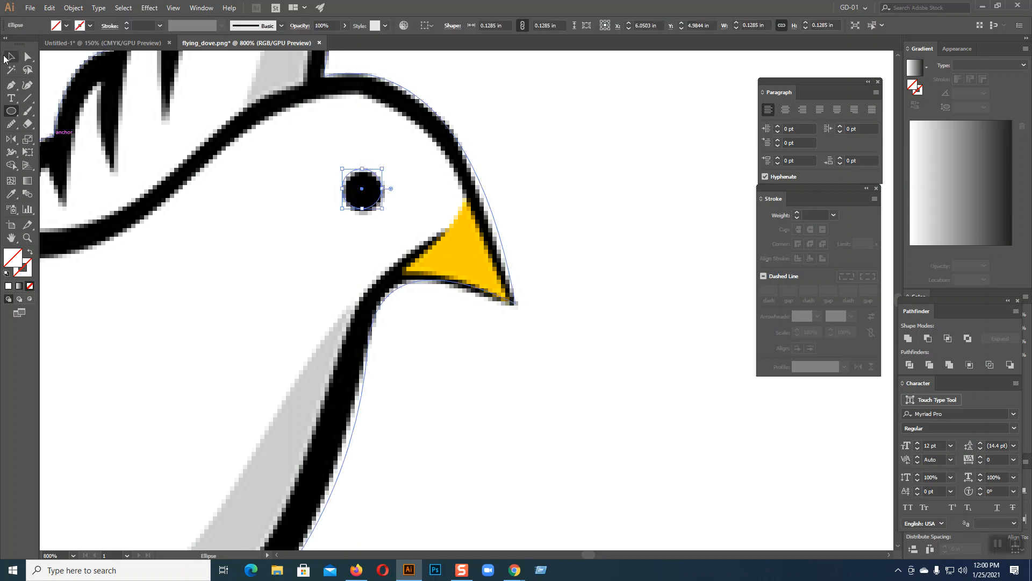
Select the dove's outer outline path and fill it with green from the CMYK Spectrum
left_click(5, 57)
key("ctrl+0")
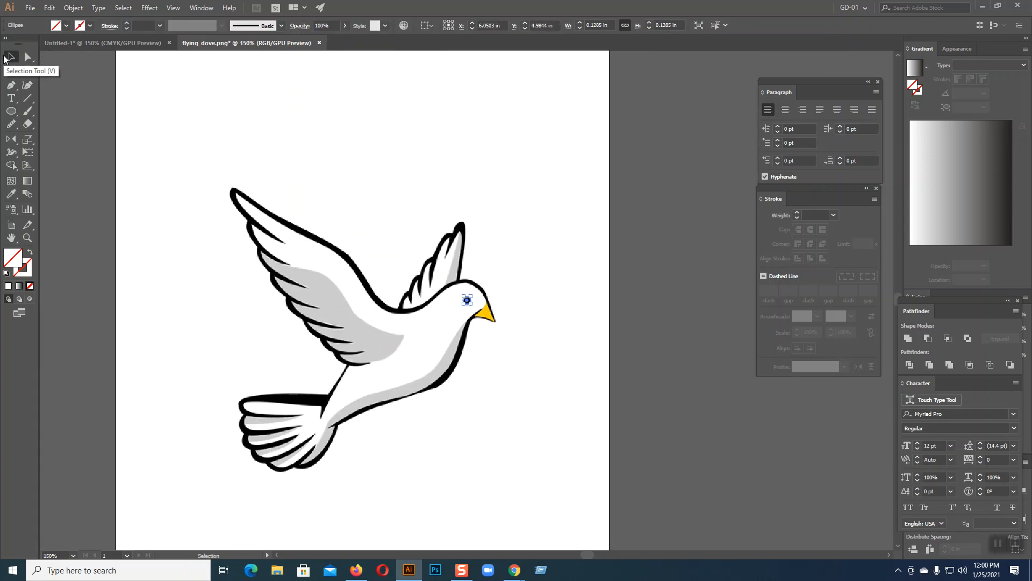
left_click(480, 243)
left_click(465, 243)
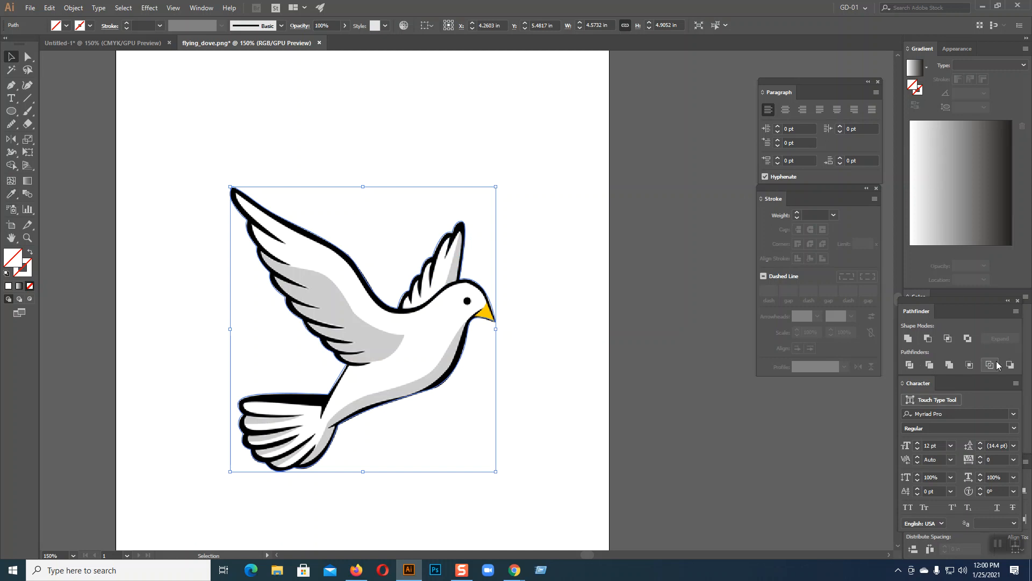
left_click_drag(974, 304, 973, 355)
left_click_drag(923, 300, 641, 65)
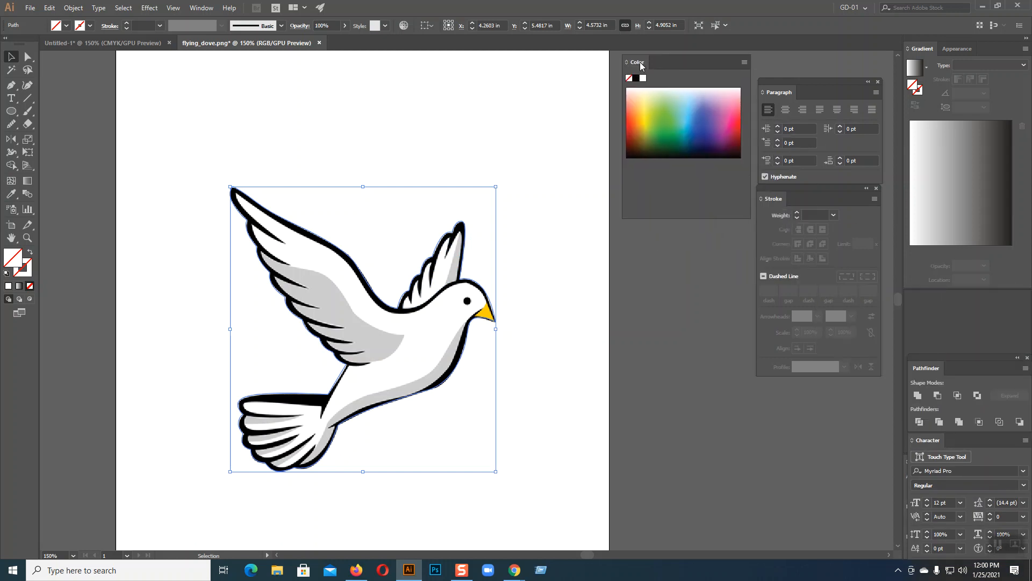
left_click(667, 90)
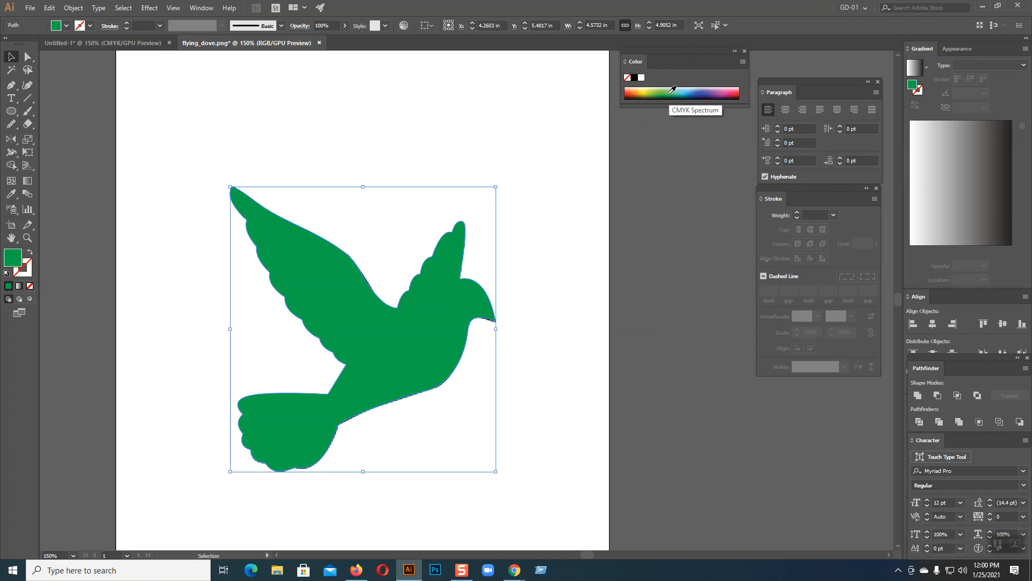
Send the green outer silhouette of the dove to the back of the stacking order
key("ctrl+=")
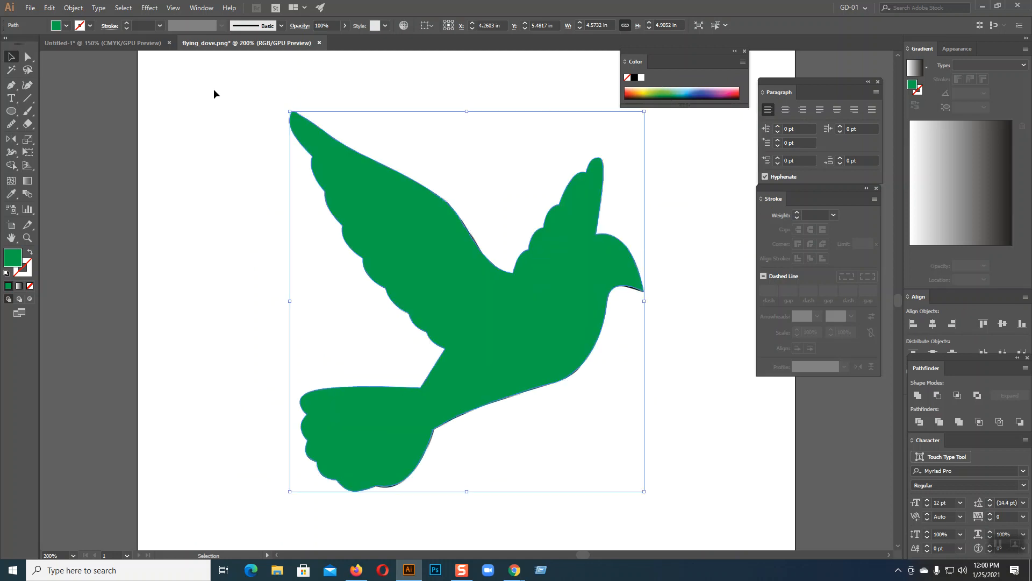
right_click(621, 249)
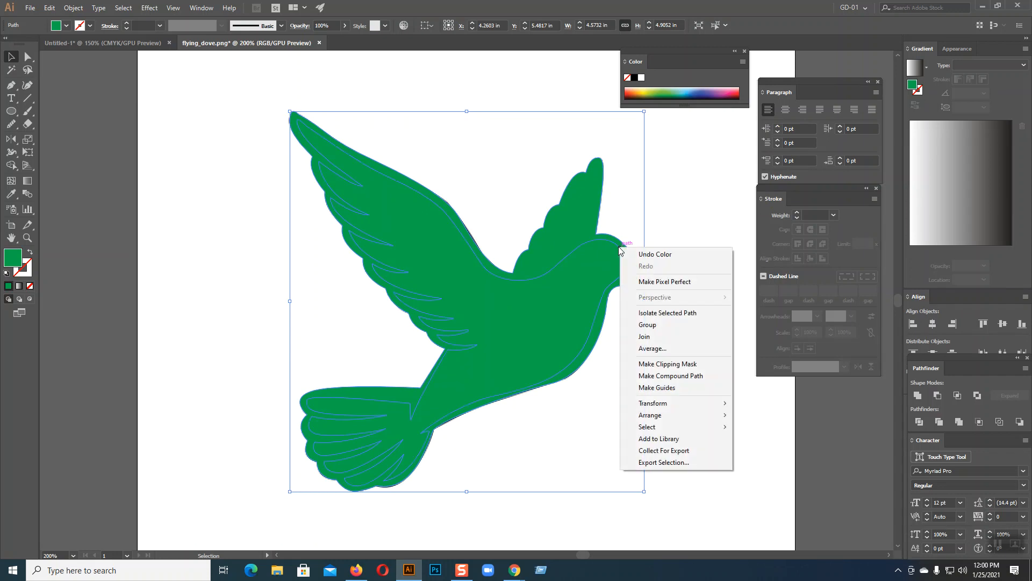
left_click(818, 421)
left_click(640, 285)
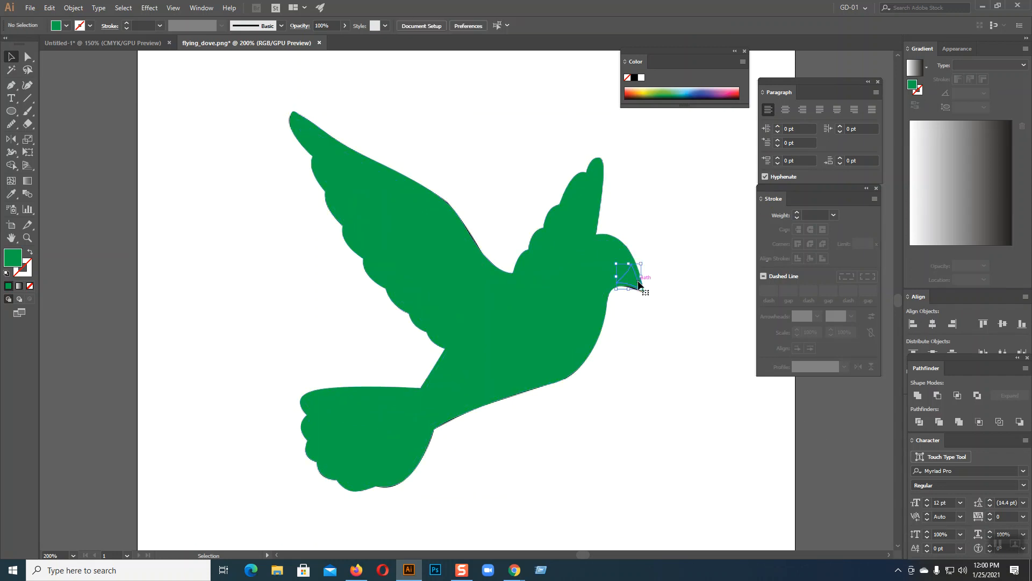
left_click(622, 243)
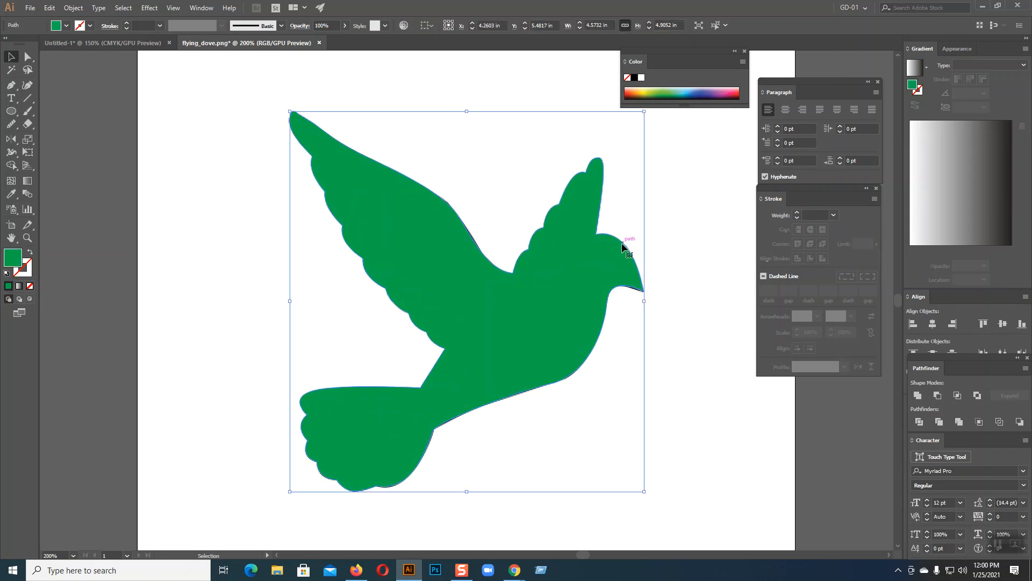
right_click(623, 243)
mouse_move(697, 412)
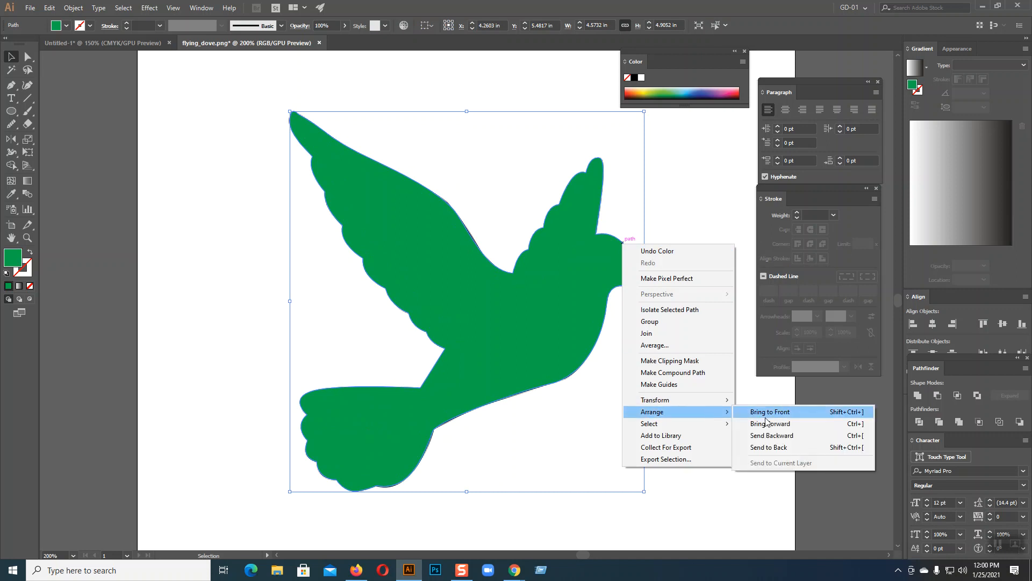
left_click(768, 447)
left_click(837, 428)
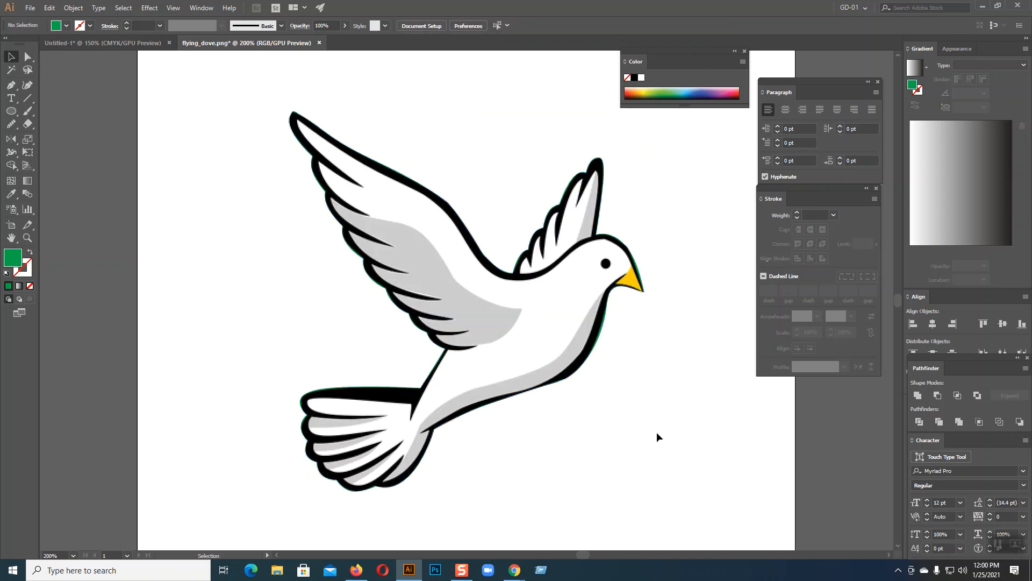
Draw a straight line with the Pen tool along the grey shadow's edge in the small far wing, from its tip to the back outline
left_click(369, 237)
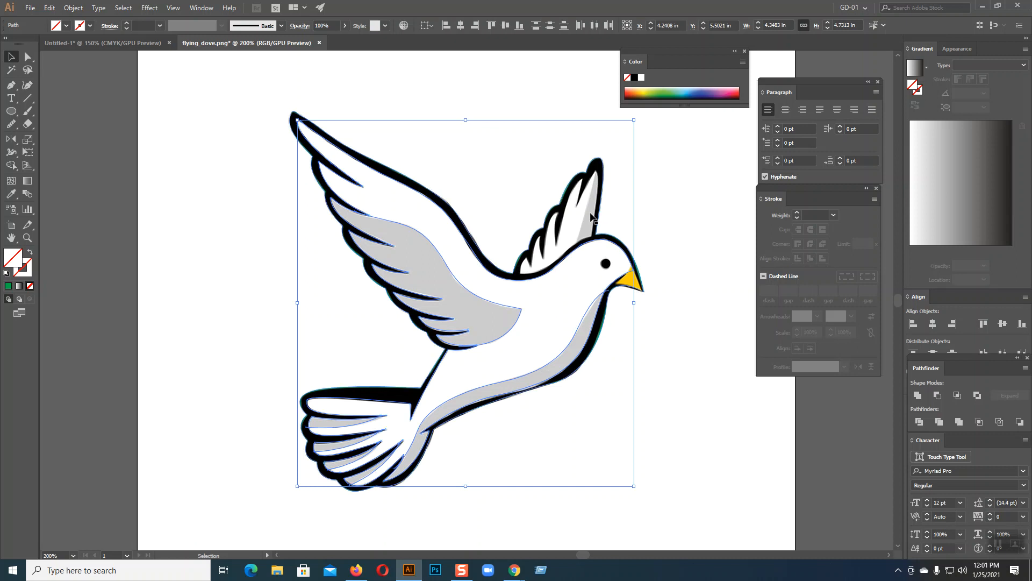
left_click(664, 333)
left_click(10, 83)
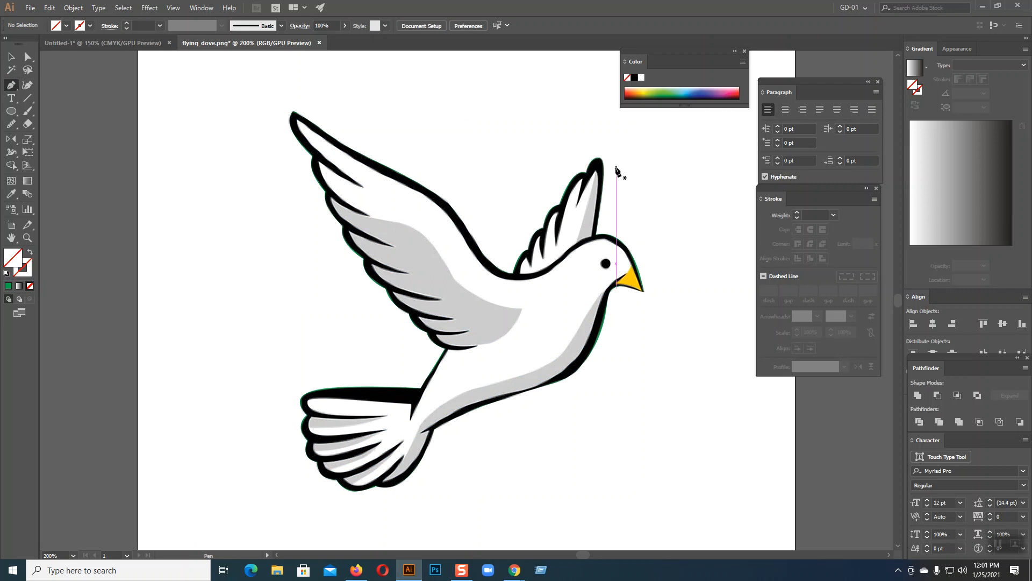
left_click(598, 167)
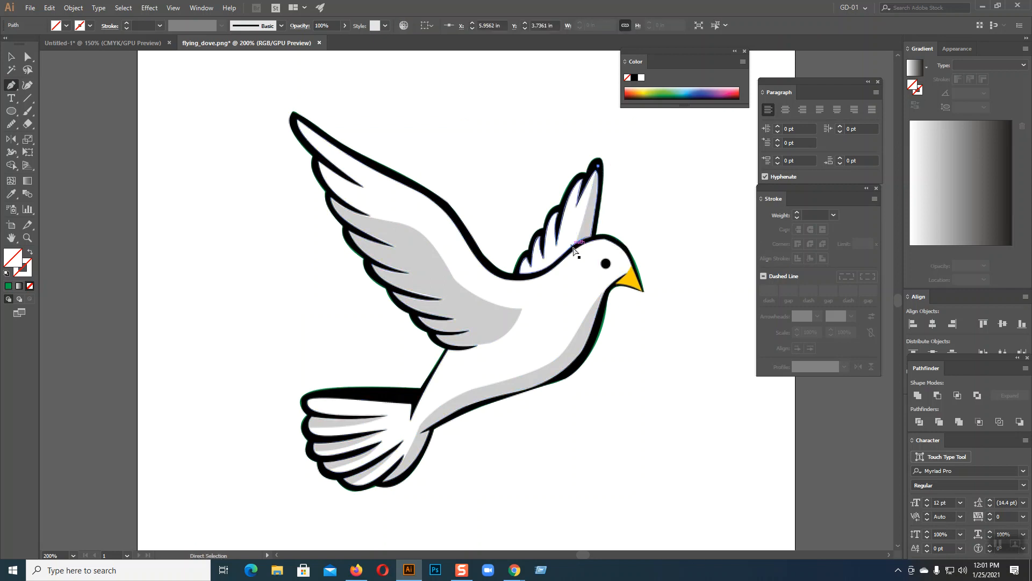
key("ctrl+plus")
key("ctrl+plus")
key("ctrl+plus")
scroll(575, 251, "down", 5)
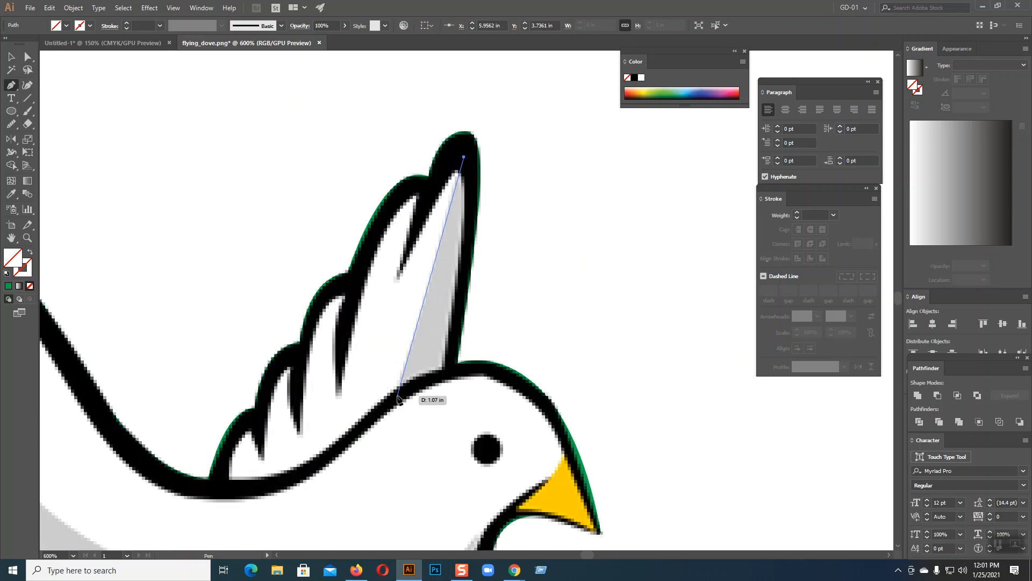
left_click(398, 395)
left_click(10, 55)
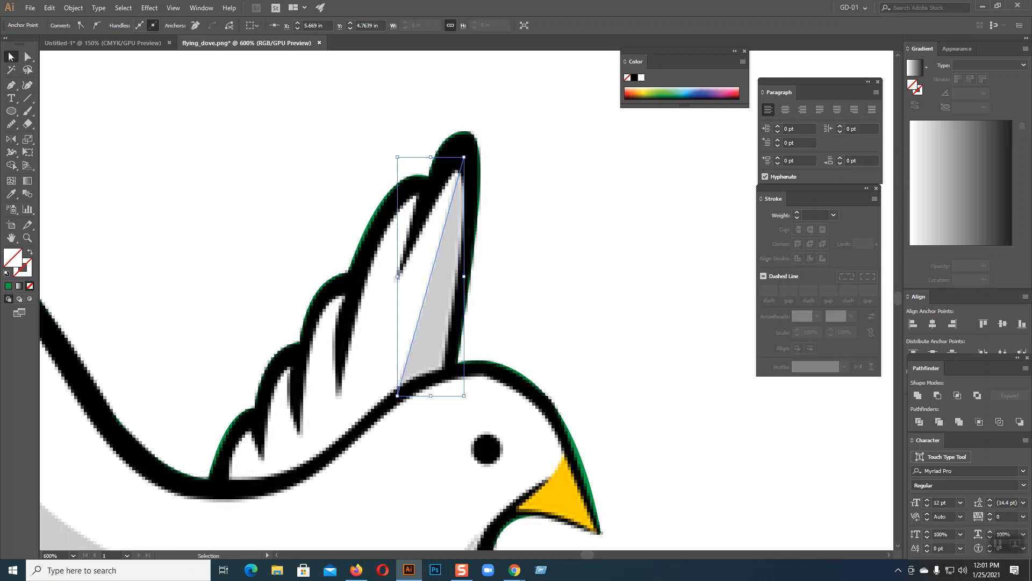
key("ctrl+0")
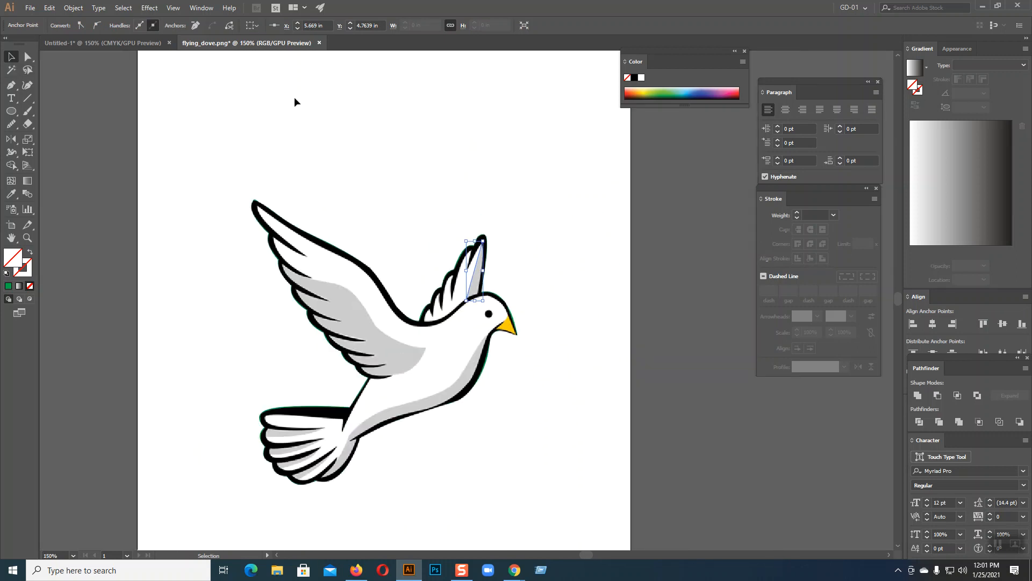
Select the interior body path together with the wing, belly and tail shadow curves and split them with Pathfinder Divide
left_click(610, 338)
left_click(365, 282)
left_click(342, 287, "shift")
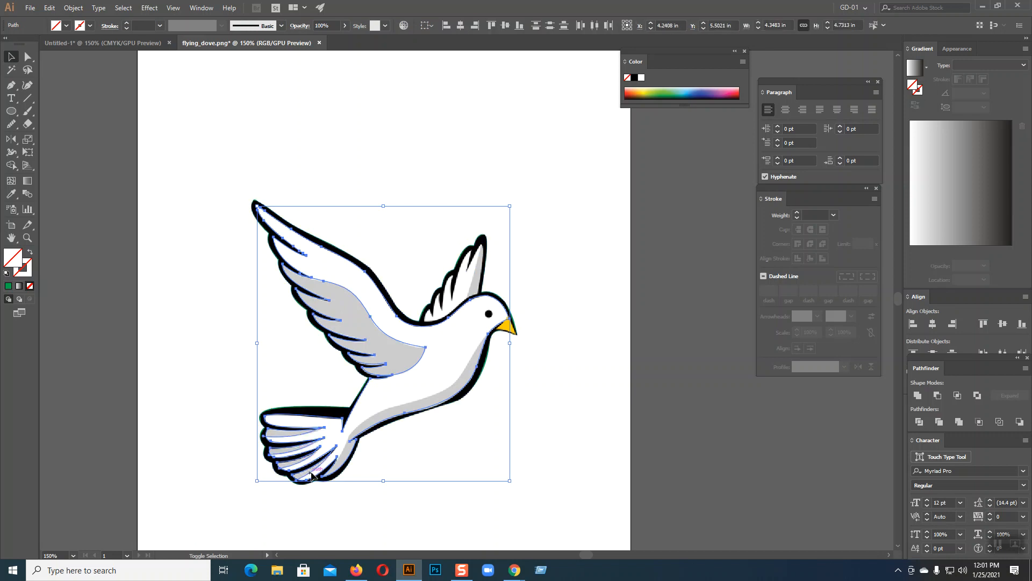
left_click(384, 418, "shift")
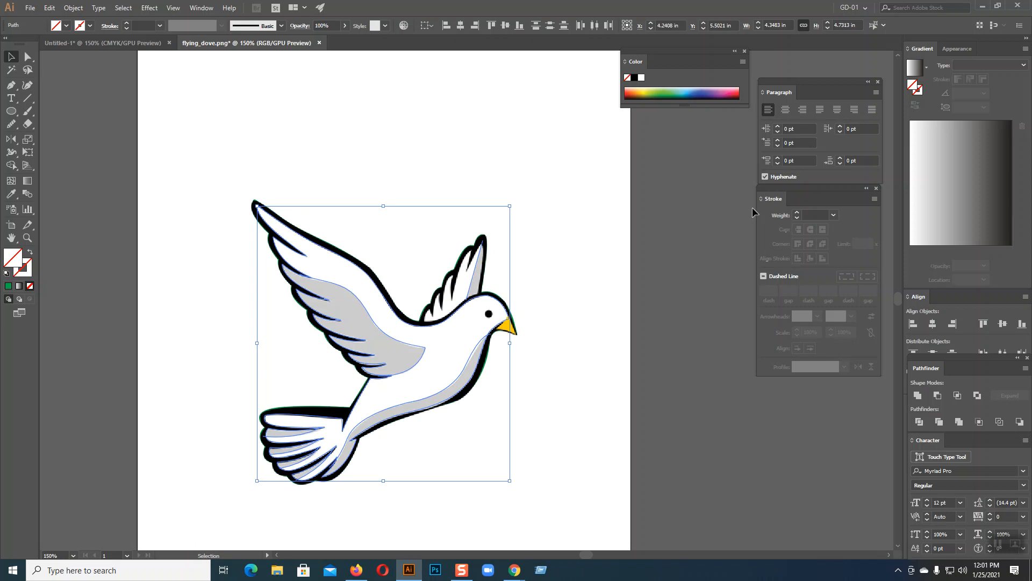
left_click_drag(928, 376, 579, 130)
left_click(572, 178)
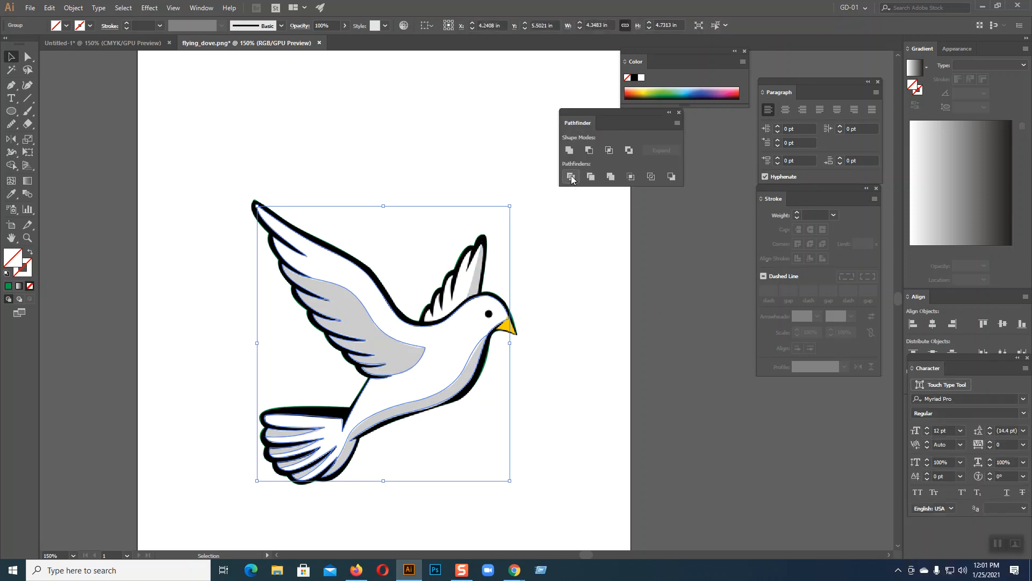
Ungroup the divided body shapes and select the far wing's path to check it separately
right_click(461, 328)
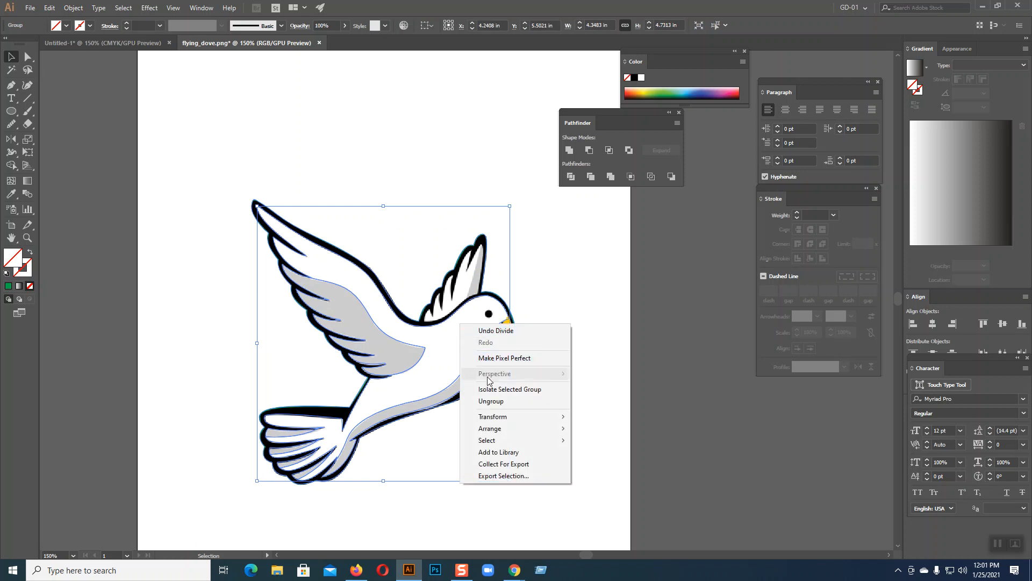
left_click(495, 401)
left_click(474, 277)
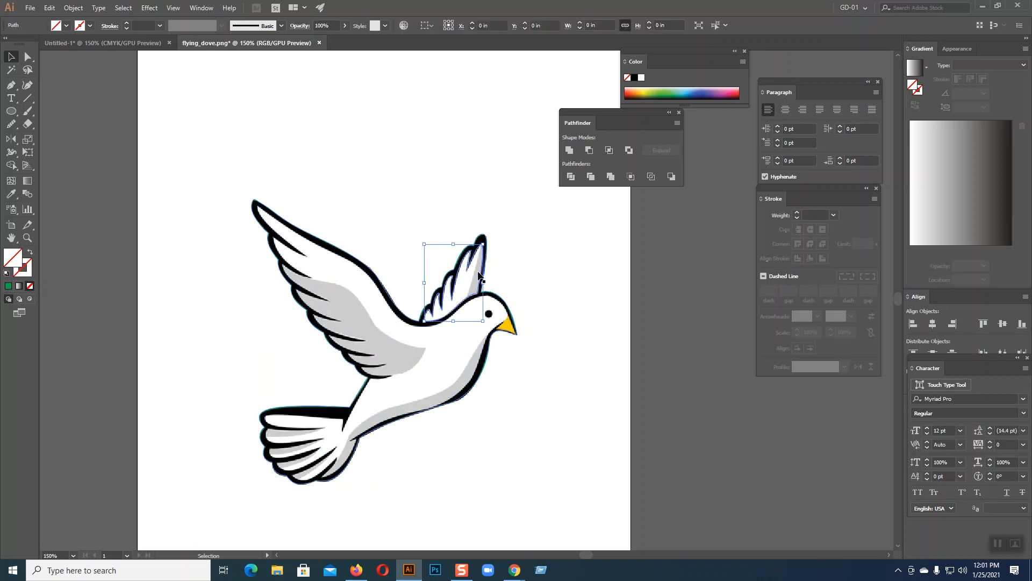
key("a")
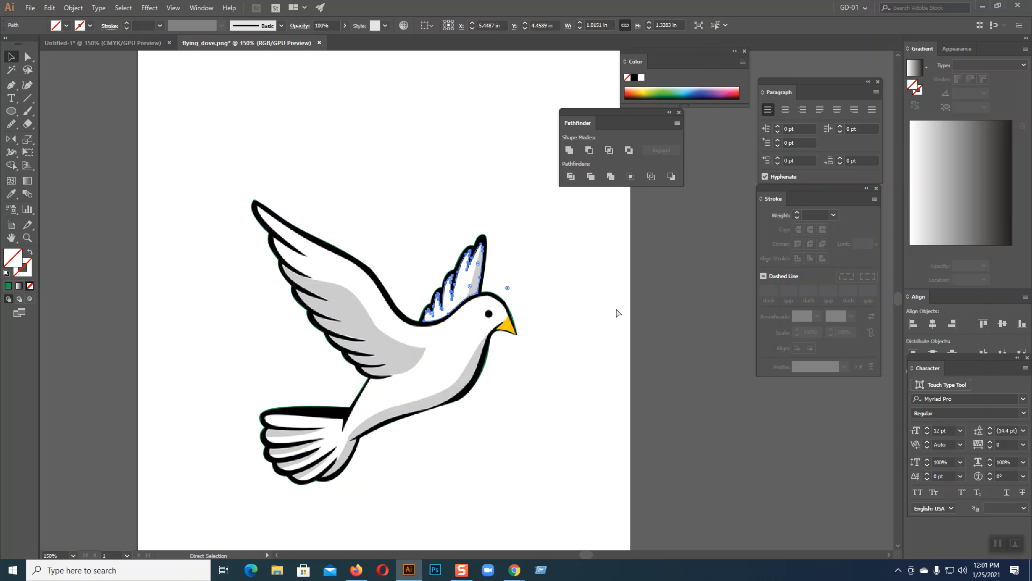
key("v")
left_click(524, 296)
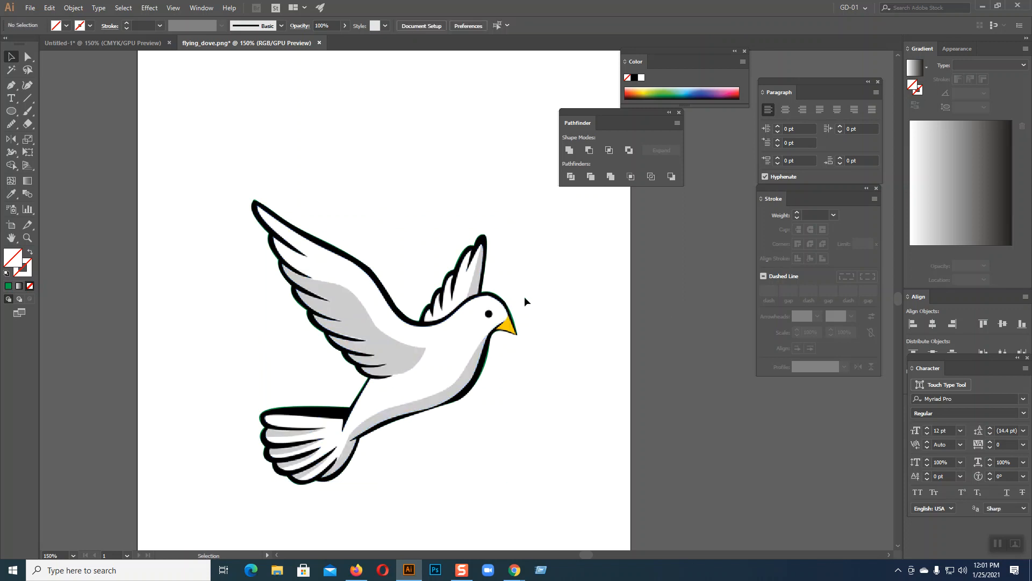
Ungroup the divided dove body artwork and select the large wing's shadow and the far wing to check the separate pieces
left_click(387, 335)
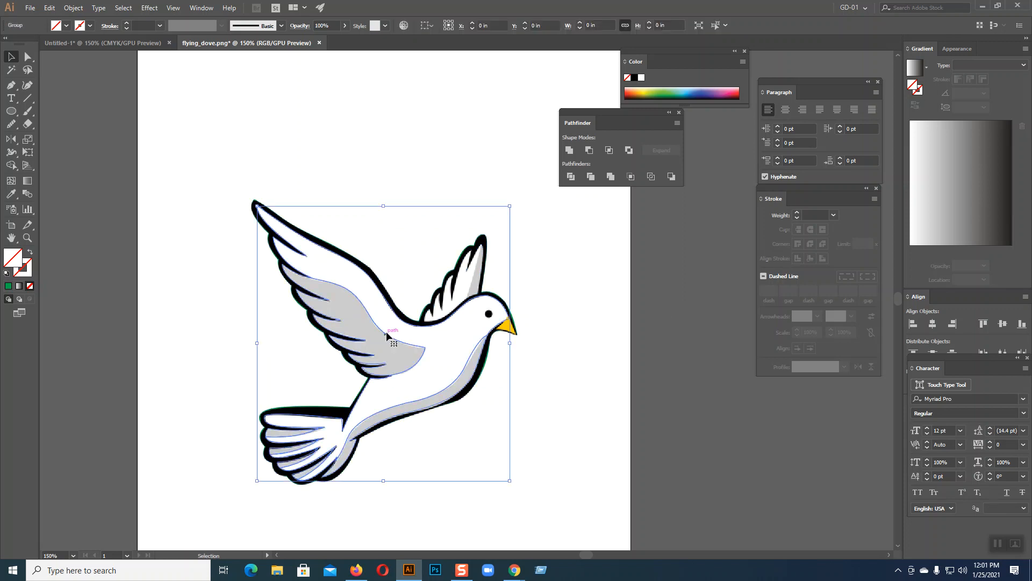
right_click(353, 308)
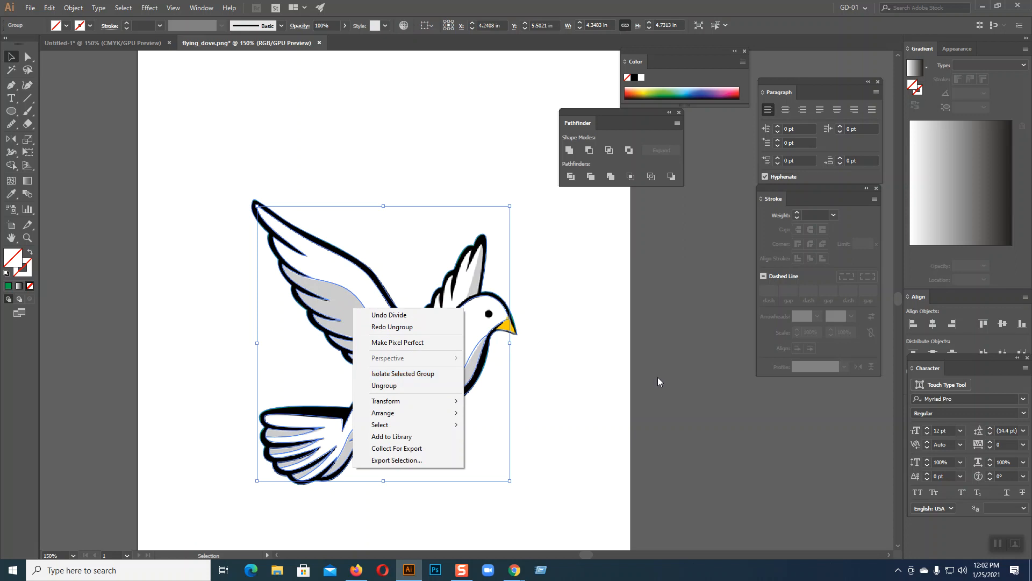
left_click(408, 388)
left_click(678, 410)
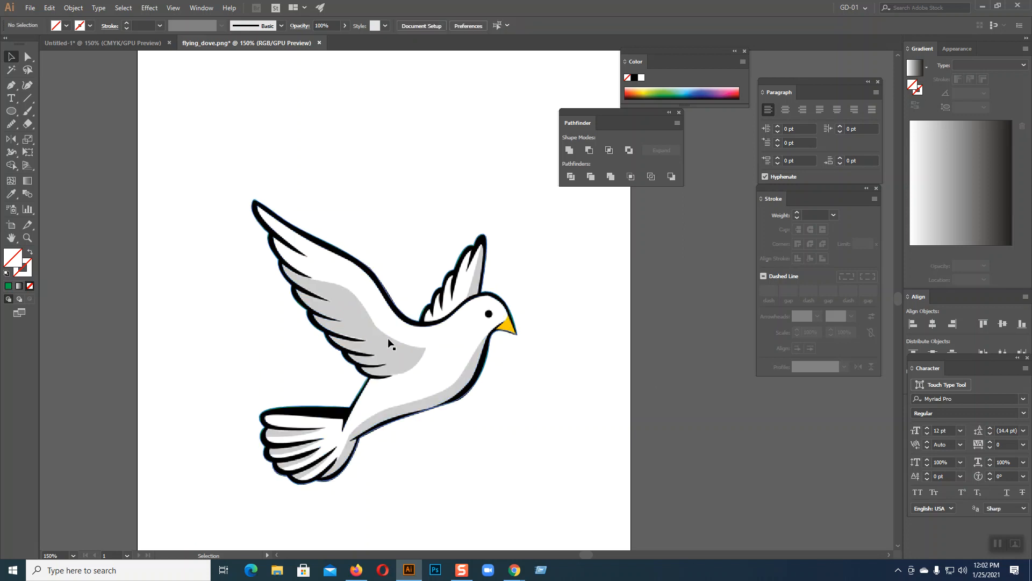
left_click(380, 337)
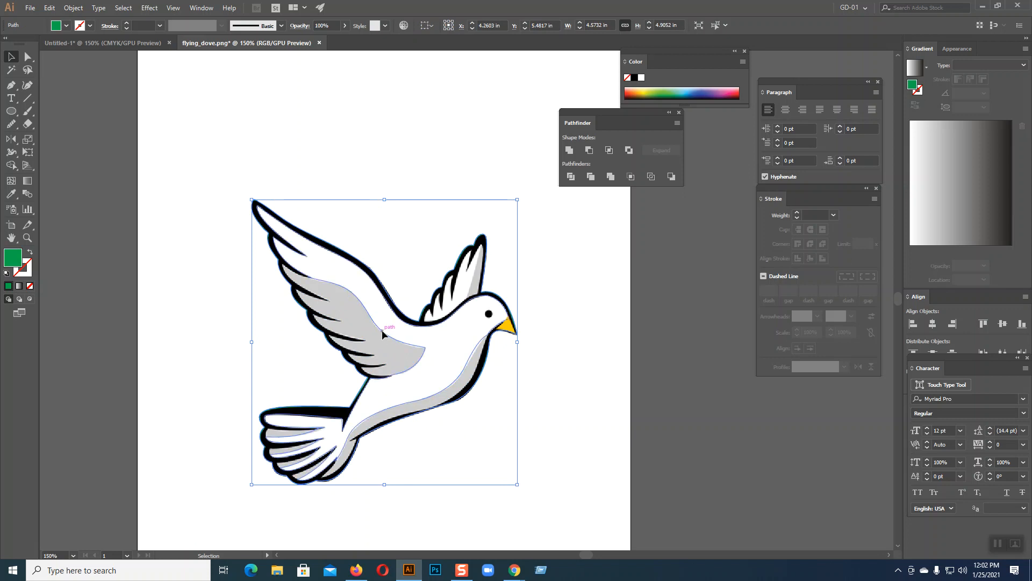
left_click(383, 333)
left_click(309, 301)
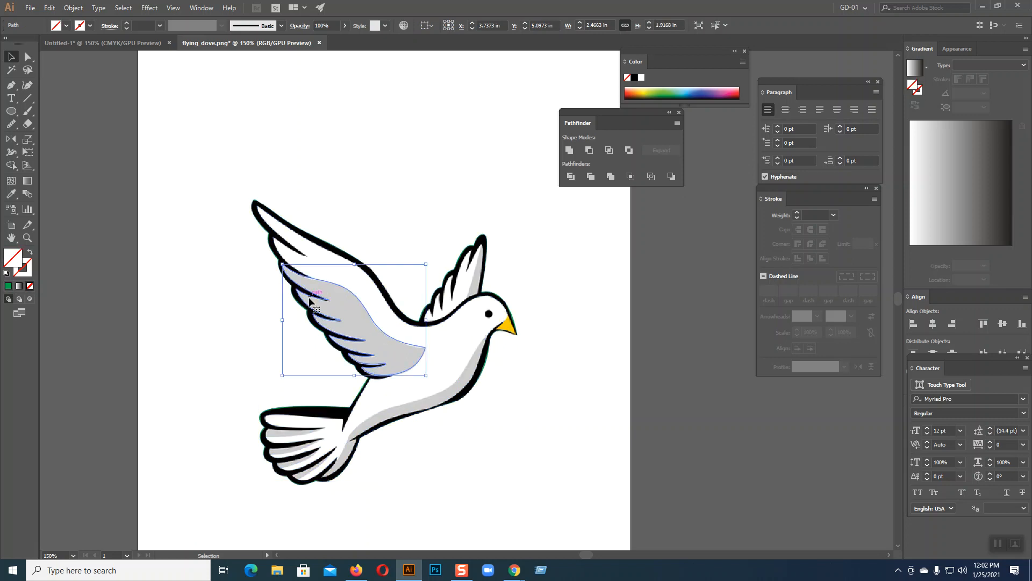
left_click(477, 273)
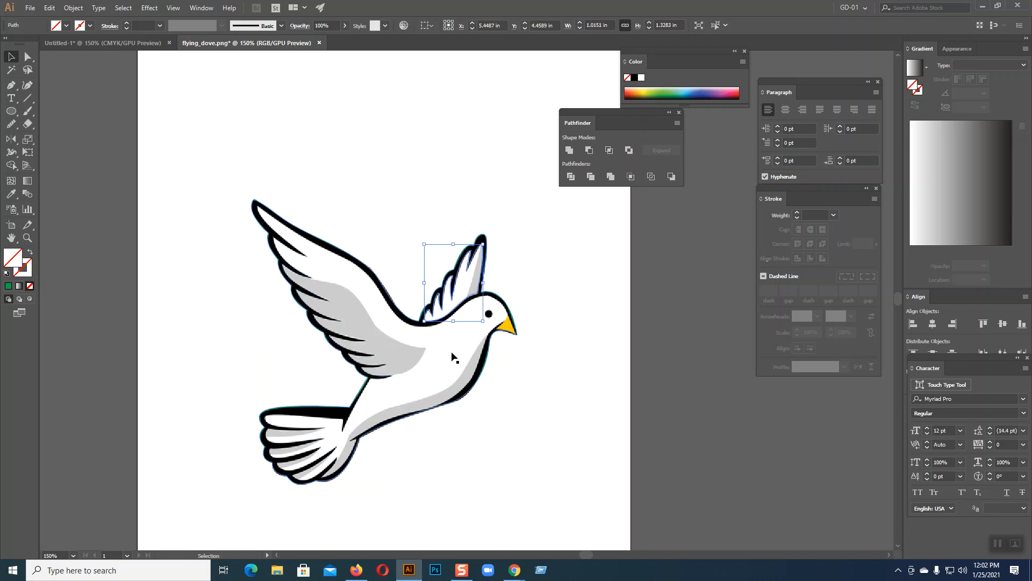
Fill the dove's main body piece, including the upper wing and the light tail feathers, with light blue
left_click(312, 440)
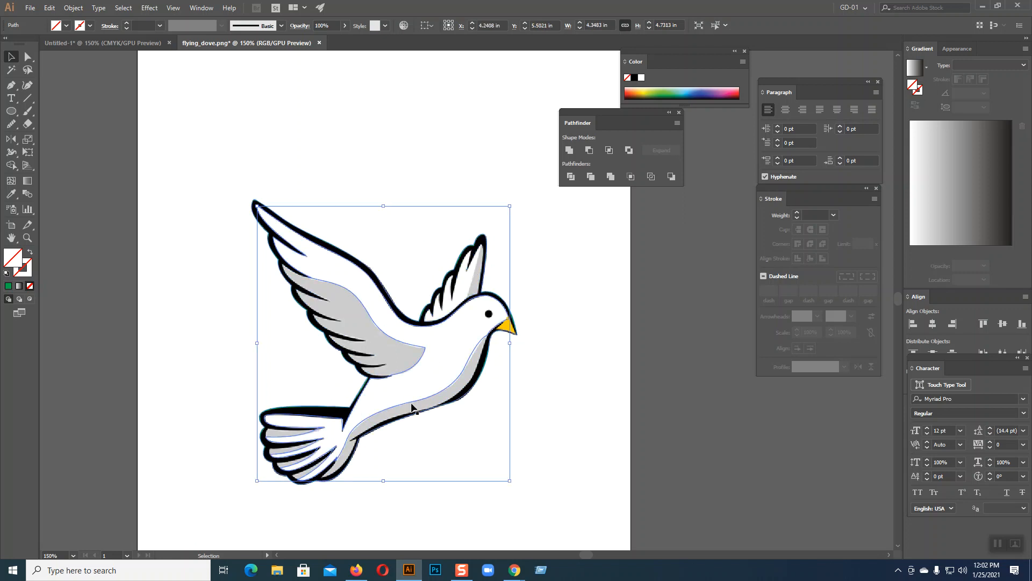
key("a")
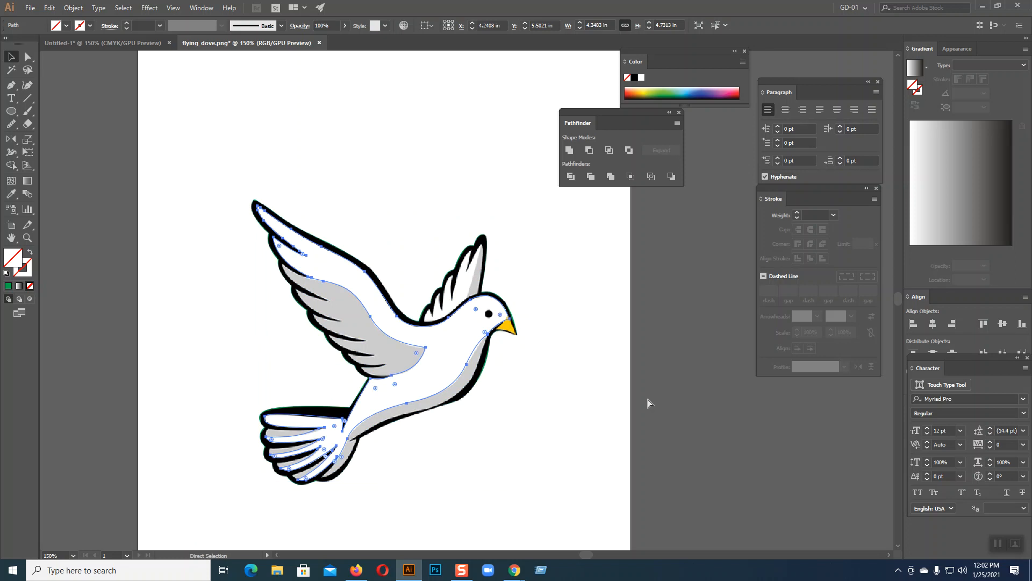
key("ctrl+plus")
key("ctrl+plus")
key("v")
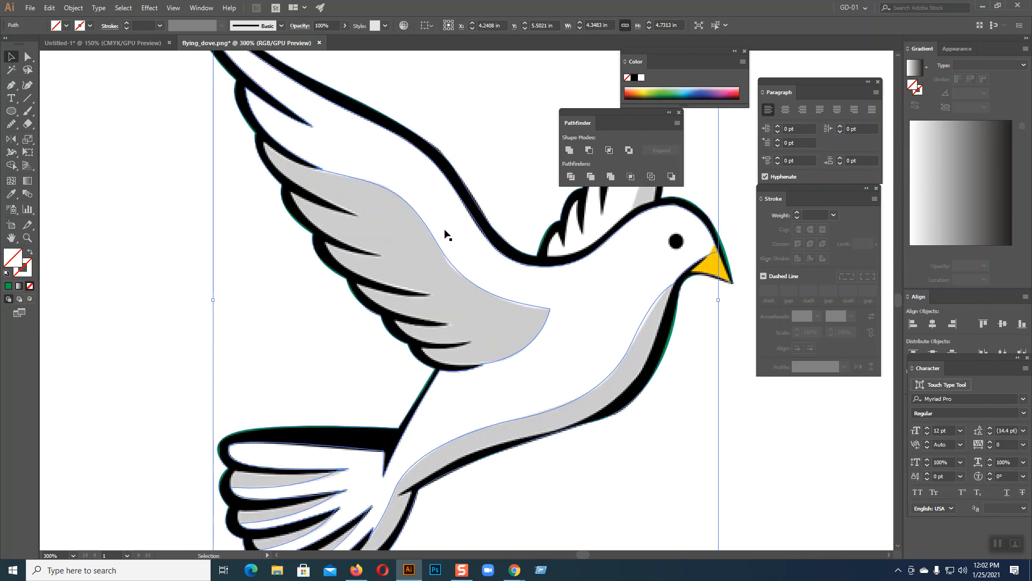
left_click(688, 89)
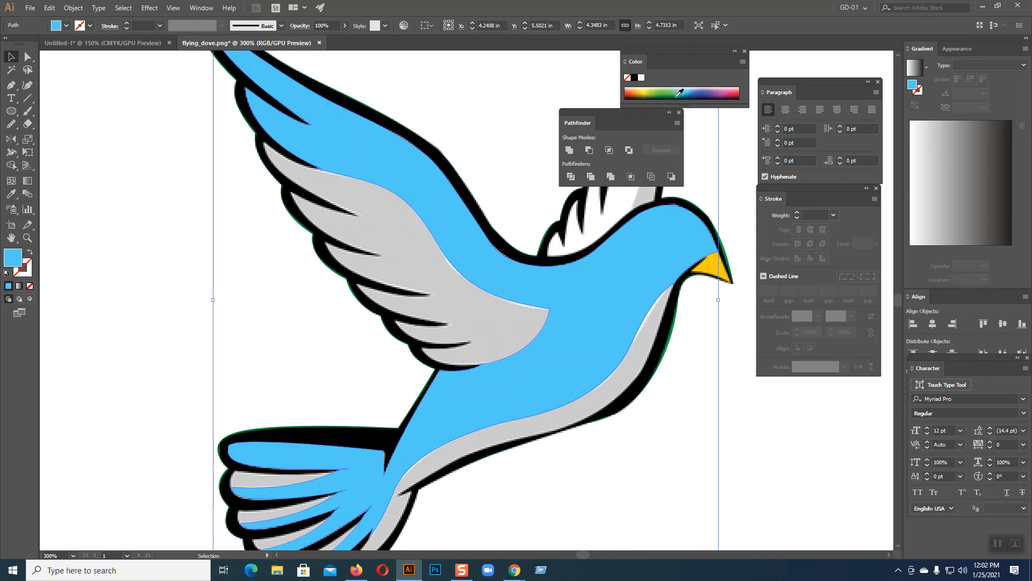
left_click(47, 130)
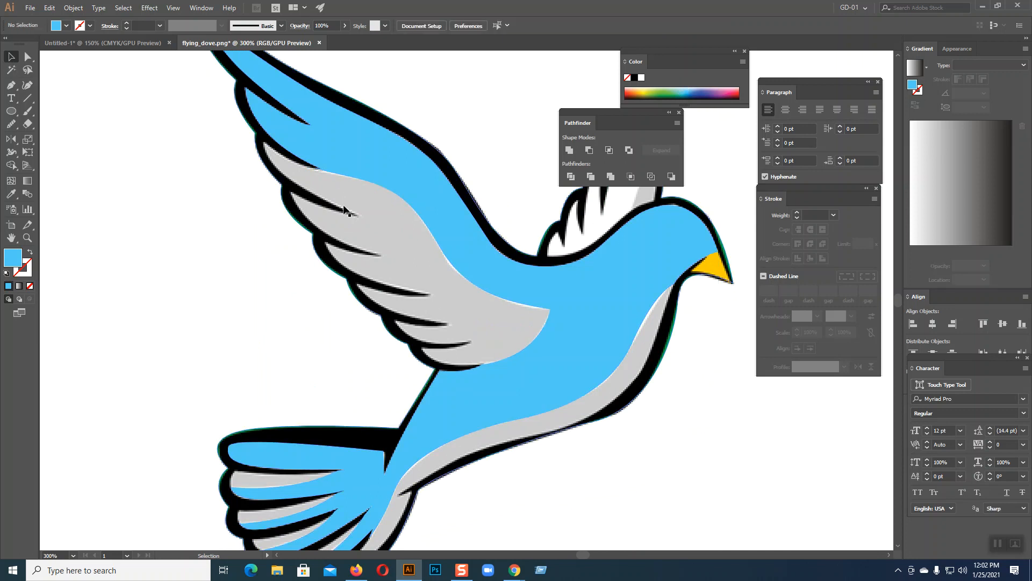
Select the large wing, tail feather and belly shadow pieces together and give them the body's light blue fill
left_click(345, 211)
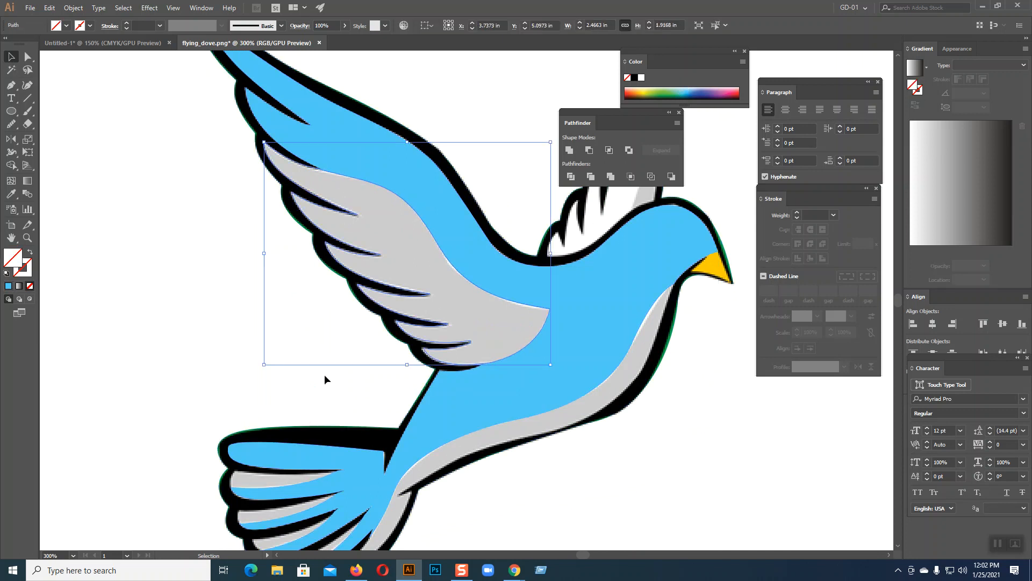
left_click(272, 480, "shift")
left_click(266, 514, "shift")
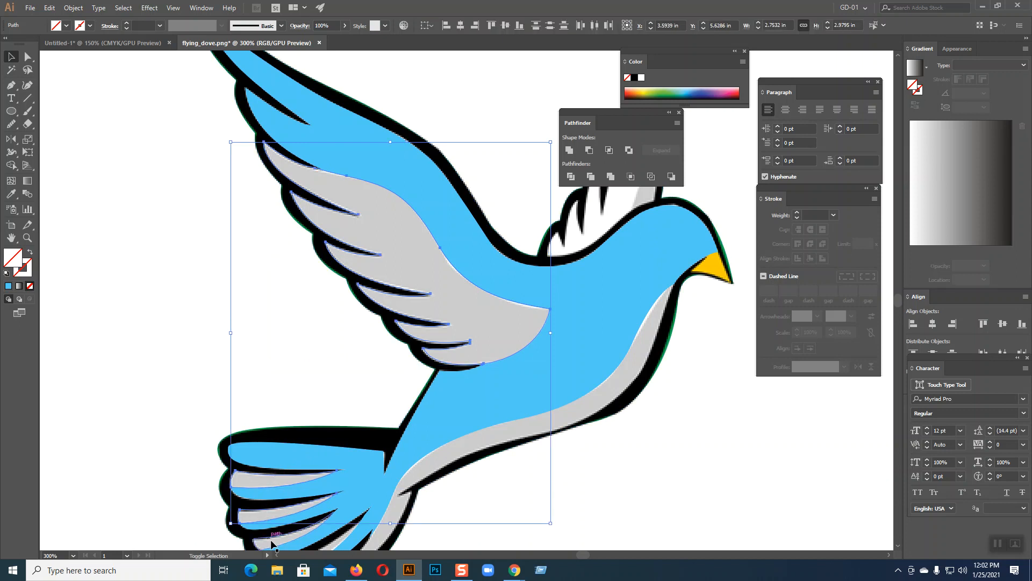
left_click(274, 544, "shift")
scroll(434, 420, "down", 3)
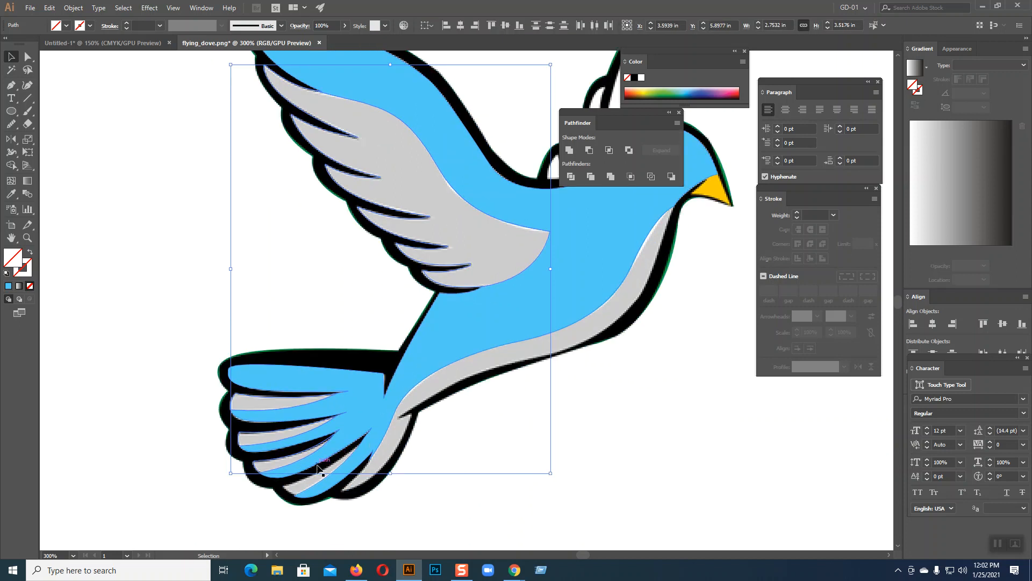
left_click(370, 468, "shift")
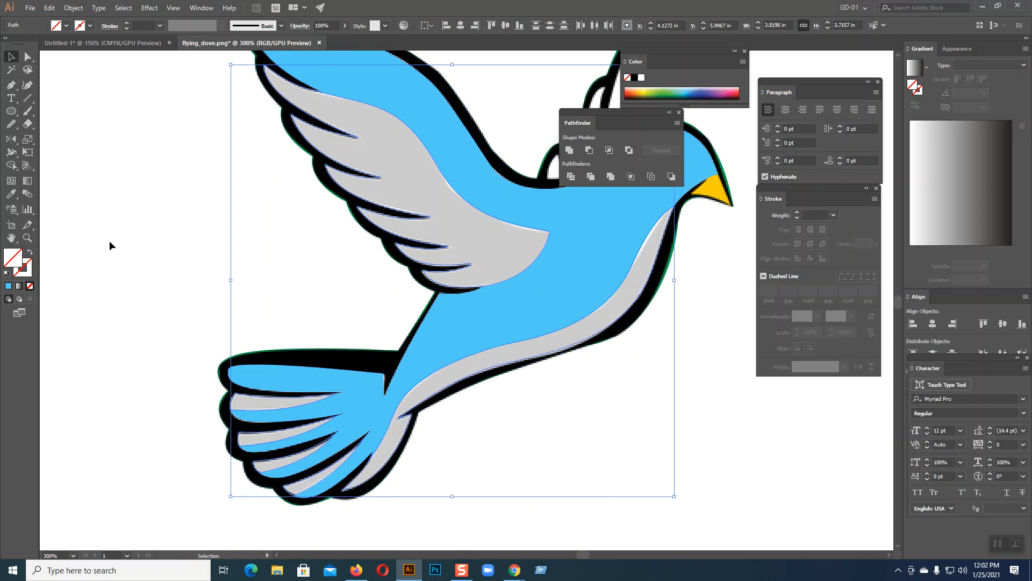
left_click(9, 287)
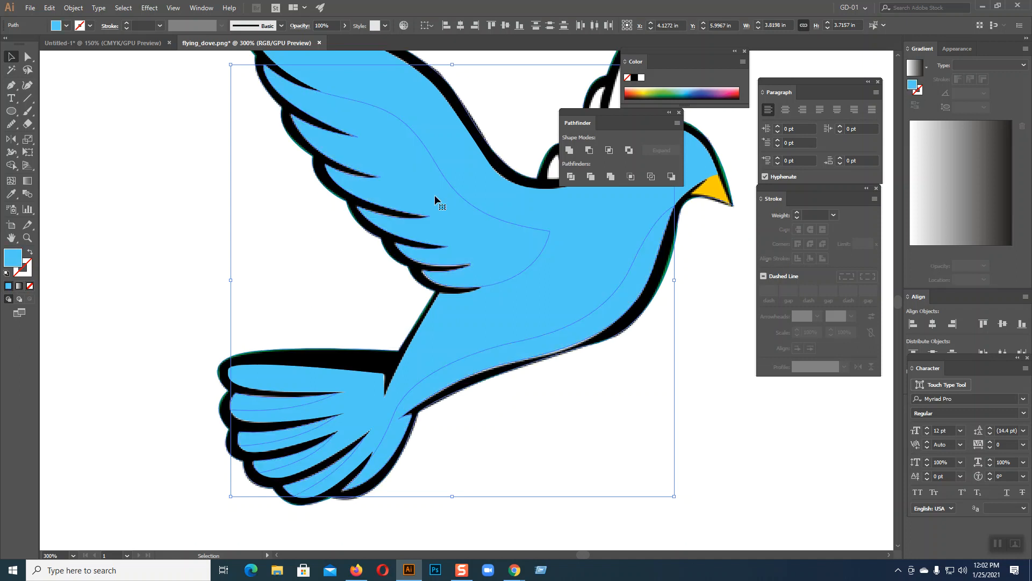
Show the CMYK sliders and darken the selected shadow pieces by setting black (K) to 54%
left_click(745, 62)
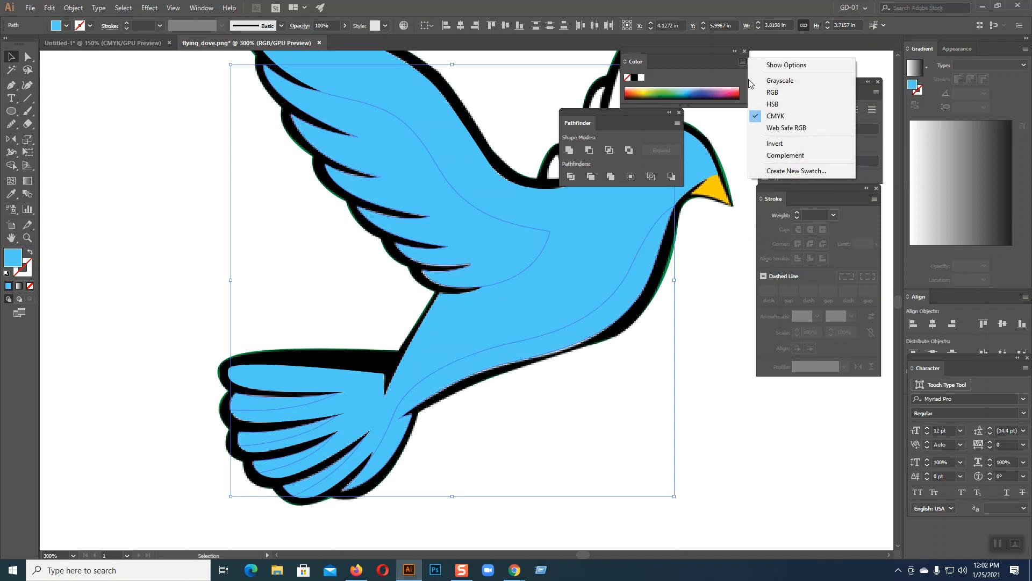
left_click(789, 65)
left_click_drag(660, 121, 690, 121)
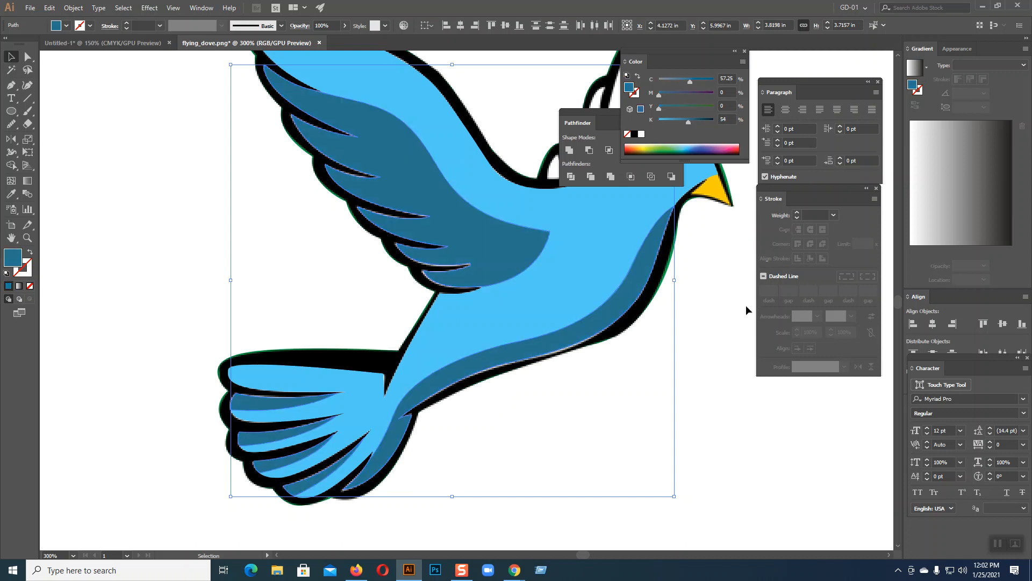
left_click(704, 292)
Draw a straight Pen line about 1.05 in long along the far wing's grey shadow edge, from the wing tip to the back outline
scroll(705, 287, "up", 5)
scroll(704, 287, "right", 5)
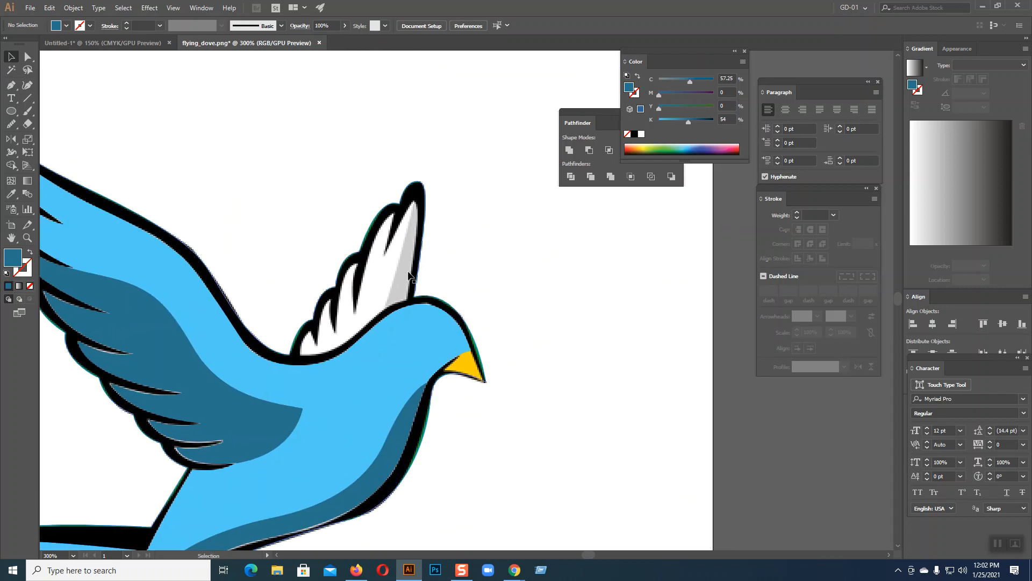
left_click(414, 274)
left_click(496, 239)
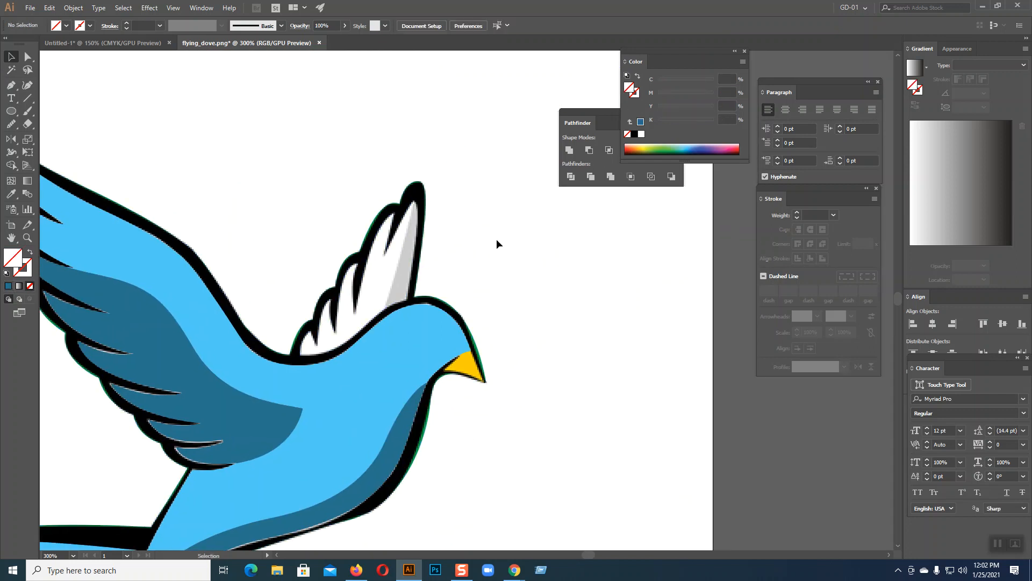
key("ctrl+plus")
key("p")
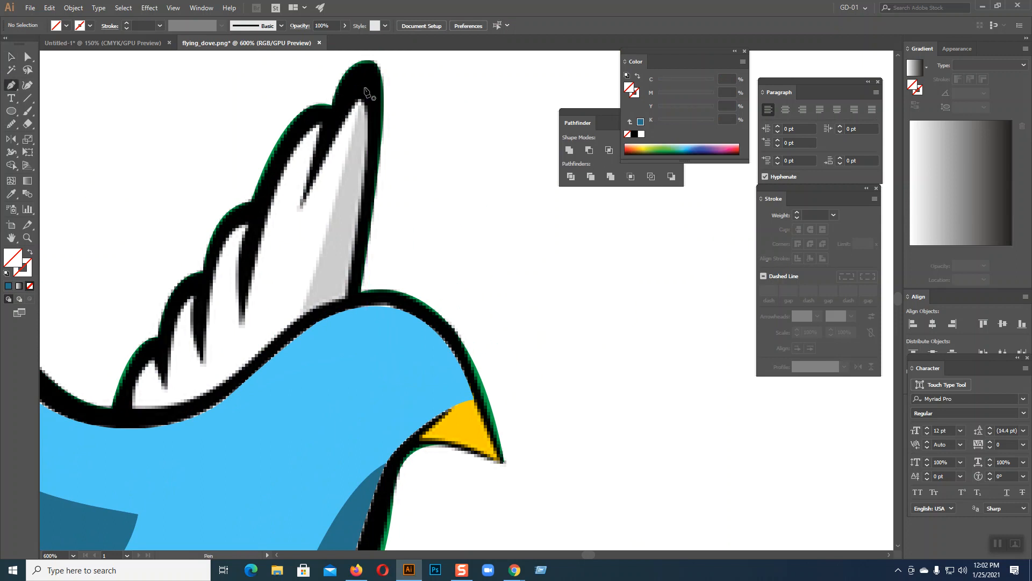
left_click(363, 83)
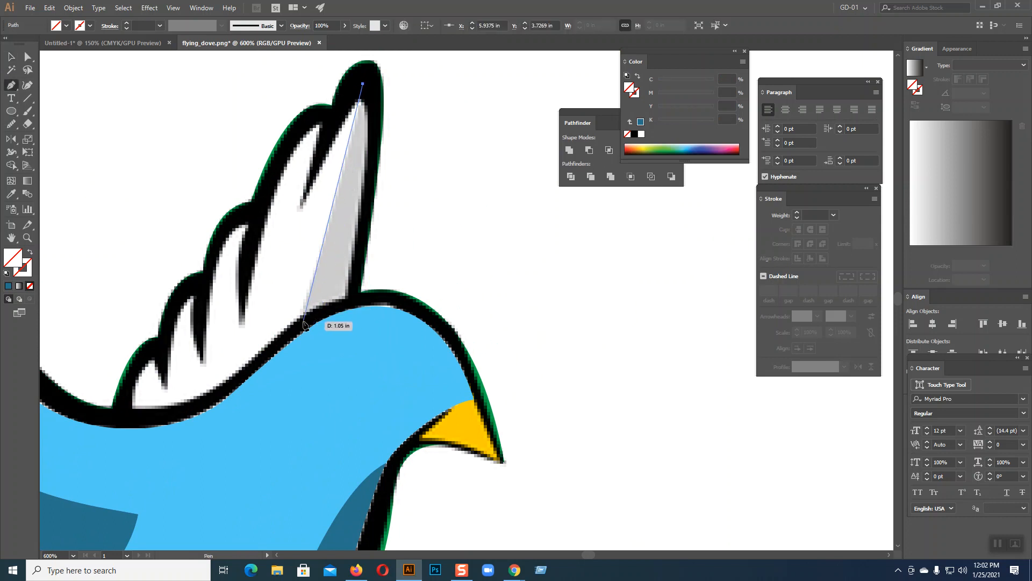
left_click(303, 321)
key("v")
left_click(523, 143)
Split the far wing along the new line with Pathfinder Divide and ungroup the resulting pieces
left_click(349, 143)
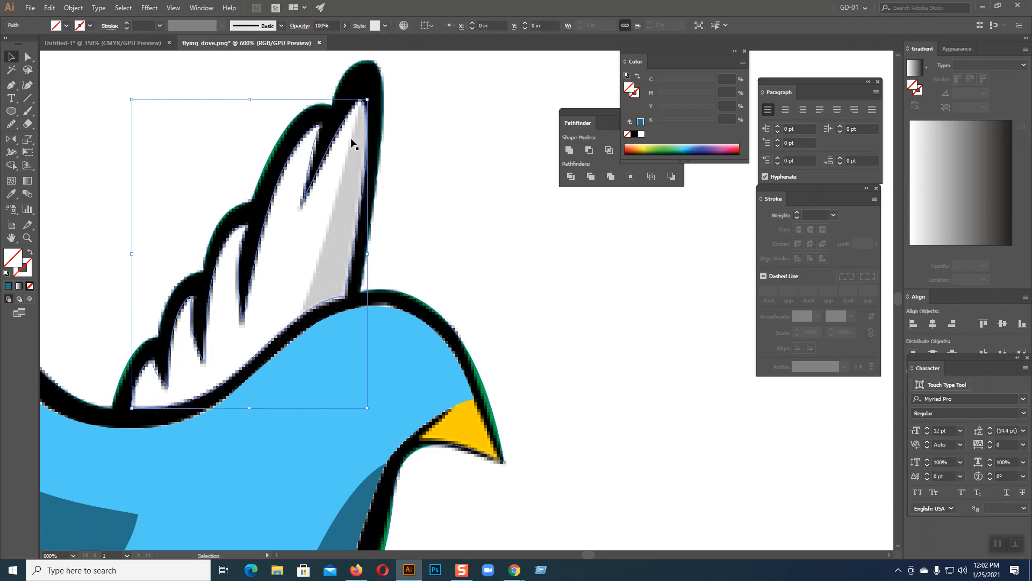
left_click(571, 176)
right_click(347, 217)
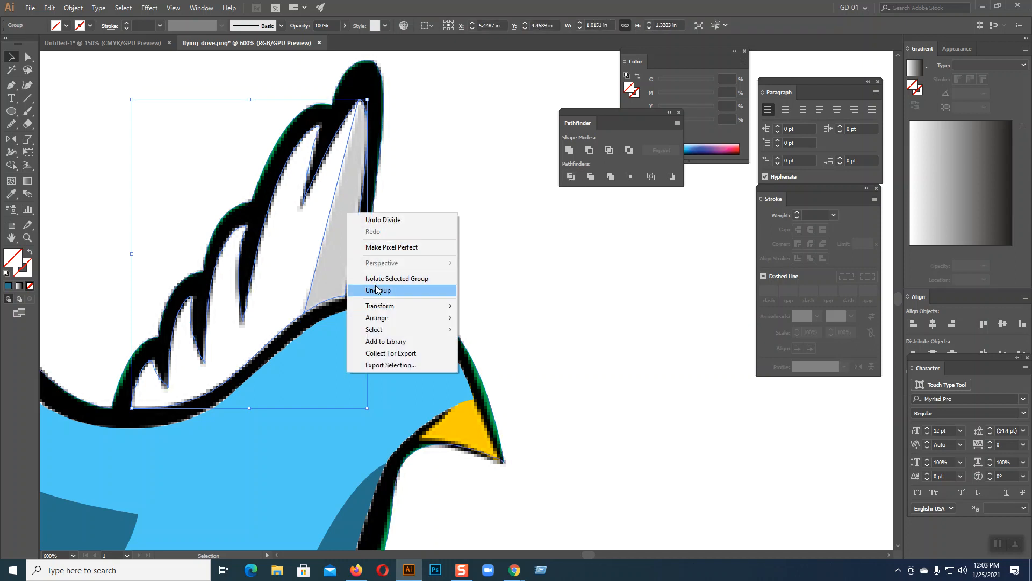
left_click(392, 288)
Fill the far wing's feathered light piece with the body's light blue, sampled with the Eyedropper
left_click(278, 255)
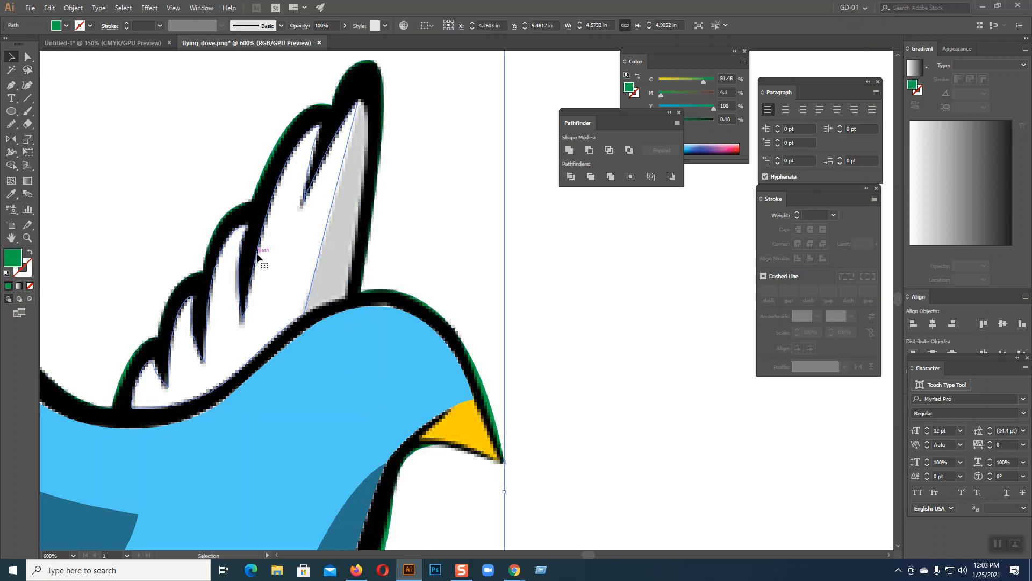
left_click(258, 253)
left_click(10, 194)
left_click(300, 382)
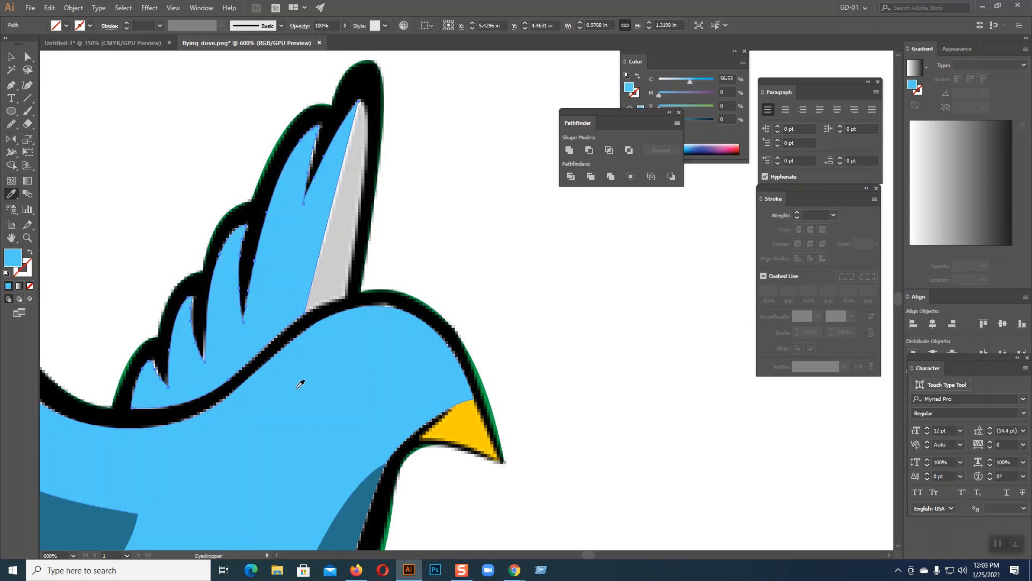
left_click(11, 57)
left_click(178, 151)
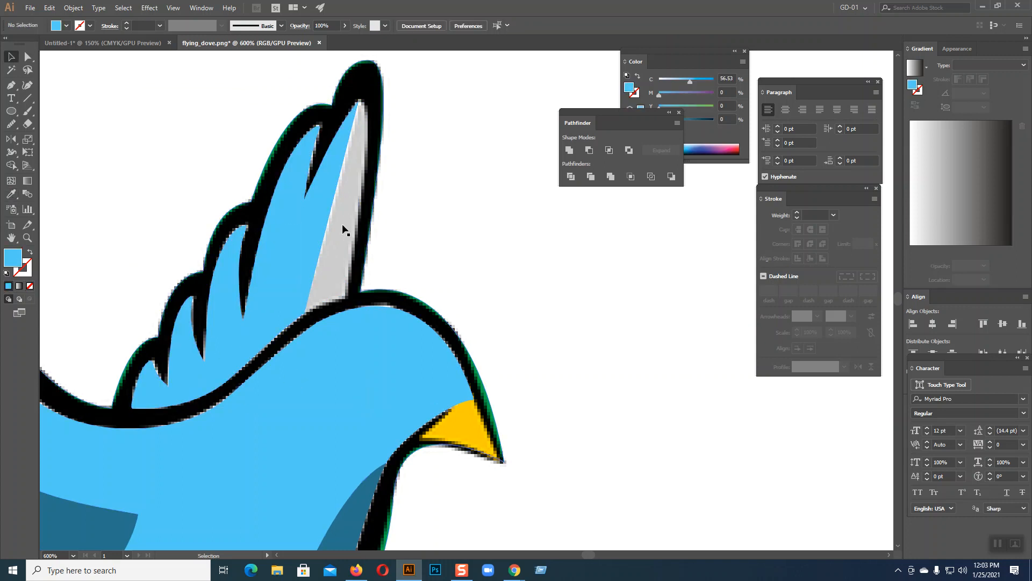
Fill the far wing's narrow shadow piece with the dark blue sampled from the belly shadow
left_click(359, 239)
scroll(421, 239, "down", 5)
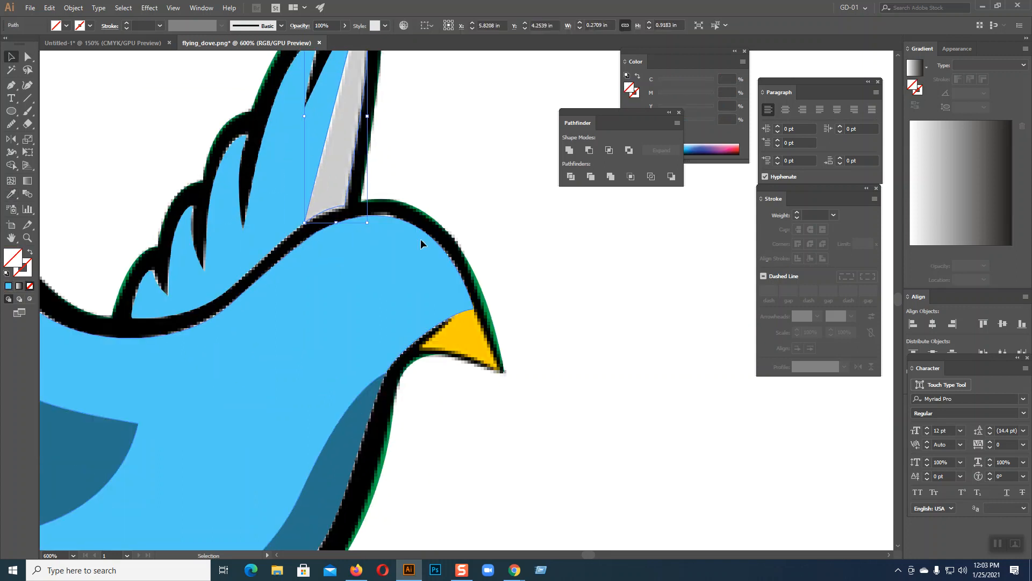
left_click(11, 194)
left_click(347, 394)
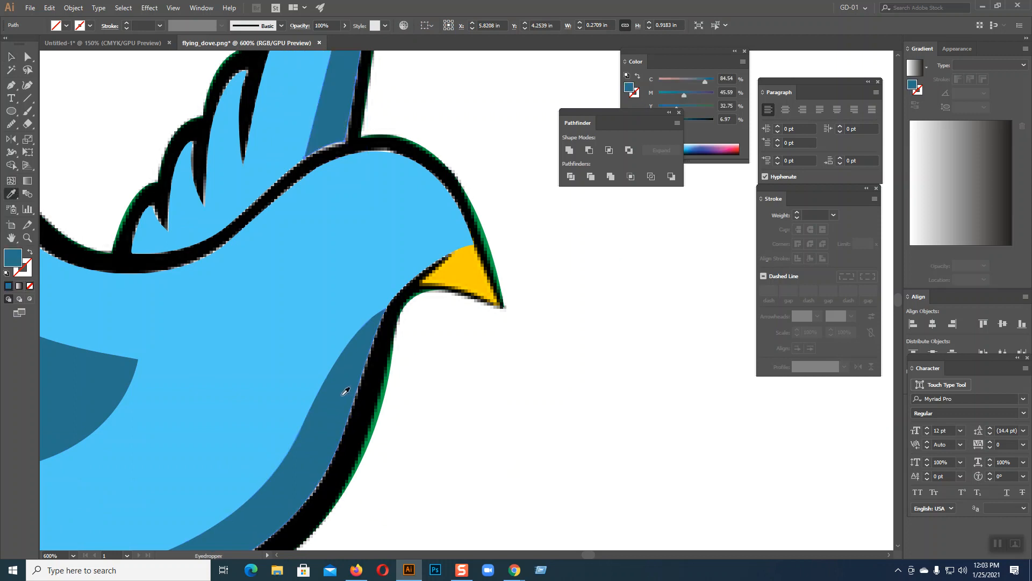
key("v")
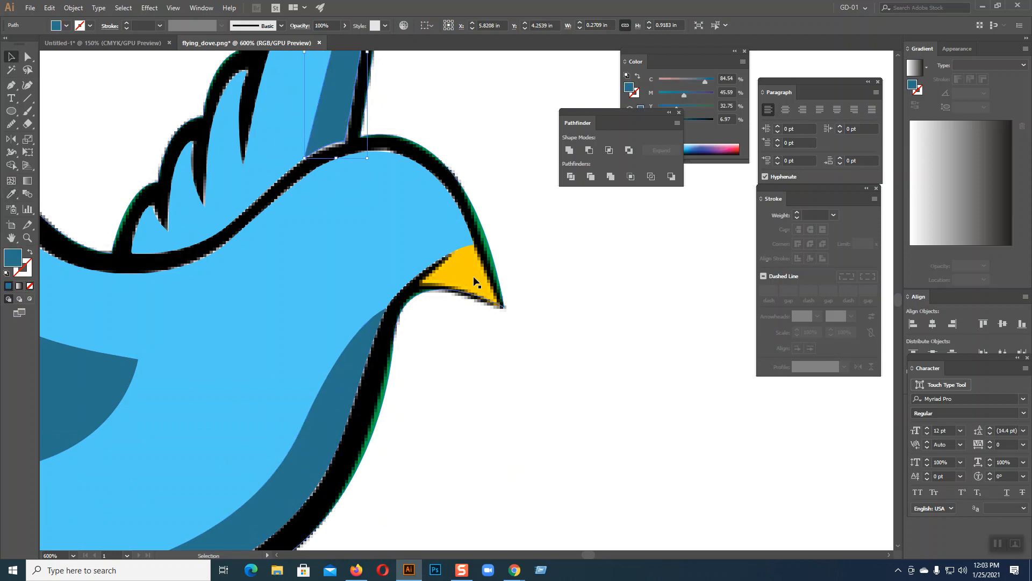
Fill the beak shape with red (M 99.61%, Y 94.9%) and bring it in front of the body
left_click(482, 274)
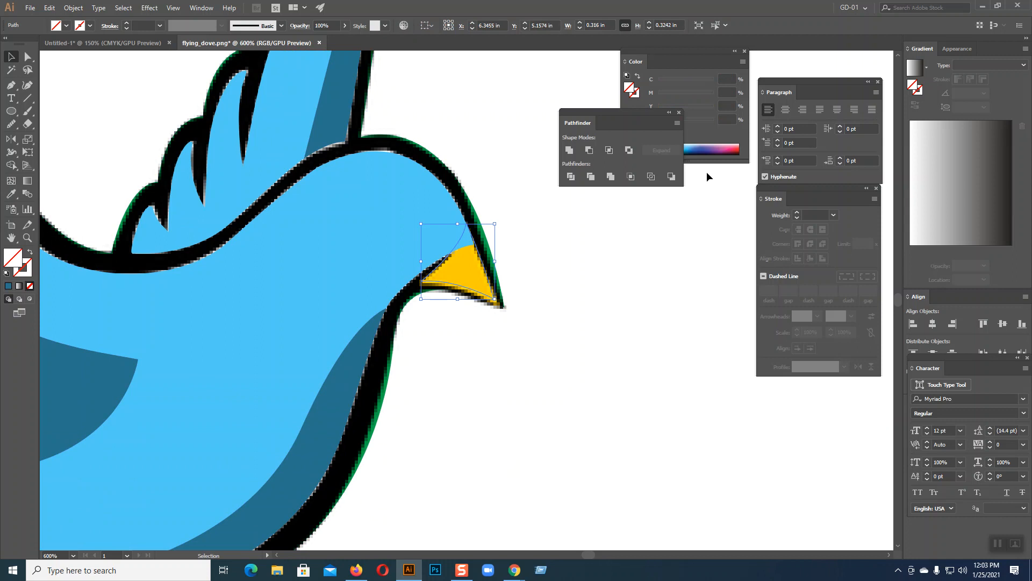
left_click(740, 144)
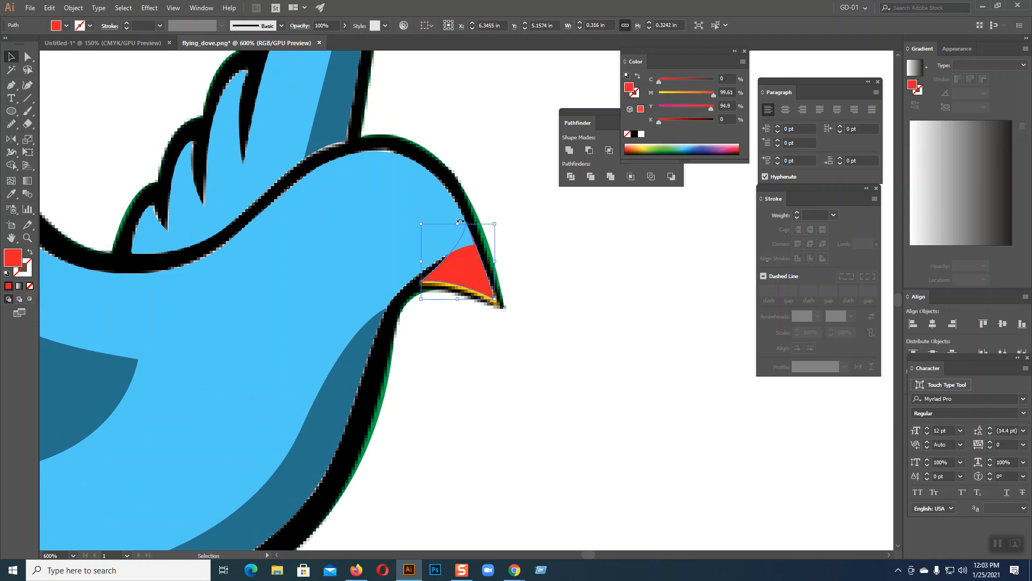
right_click(473, 264)
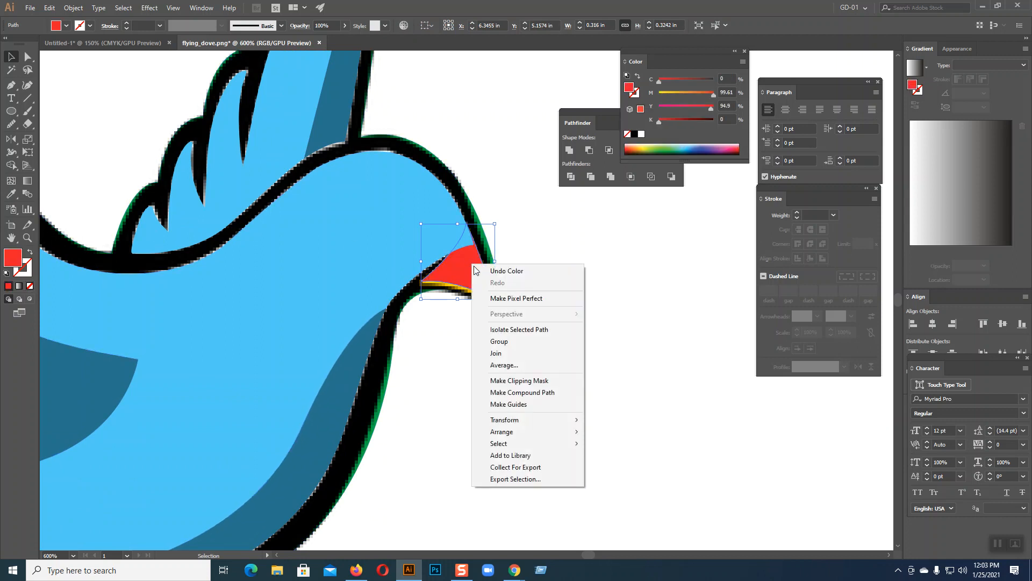
mouse_move(514, 431)
left_click(596, 430)
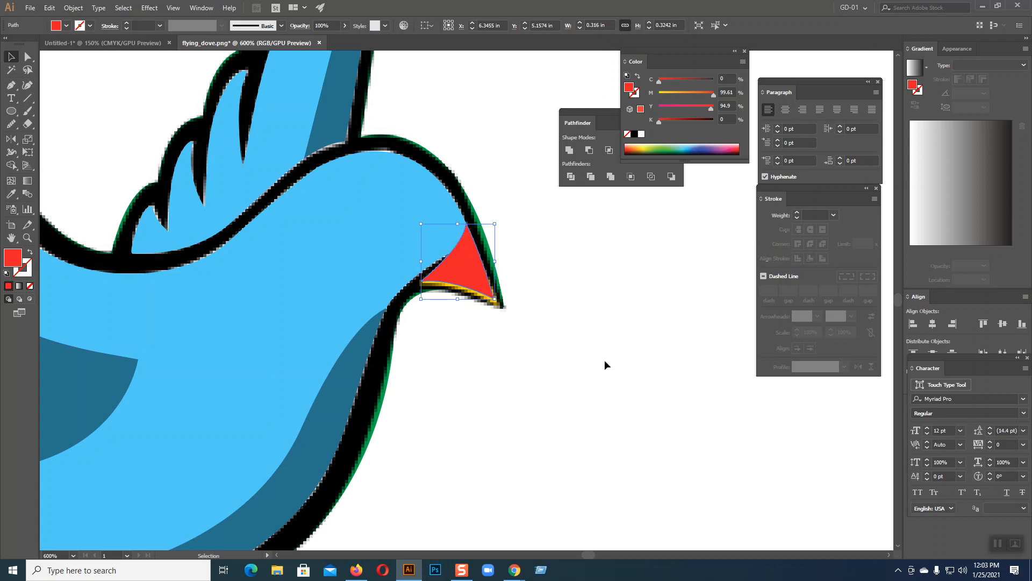
left_click(607, 356)
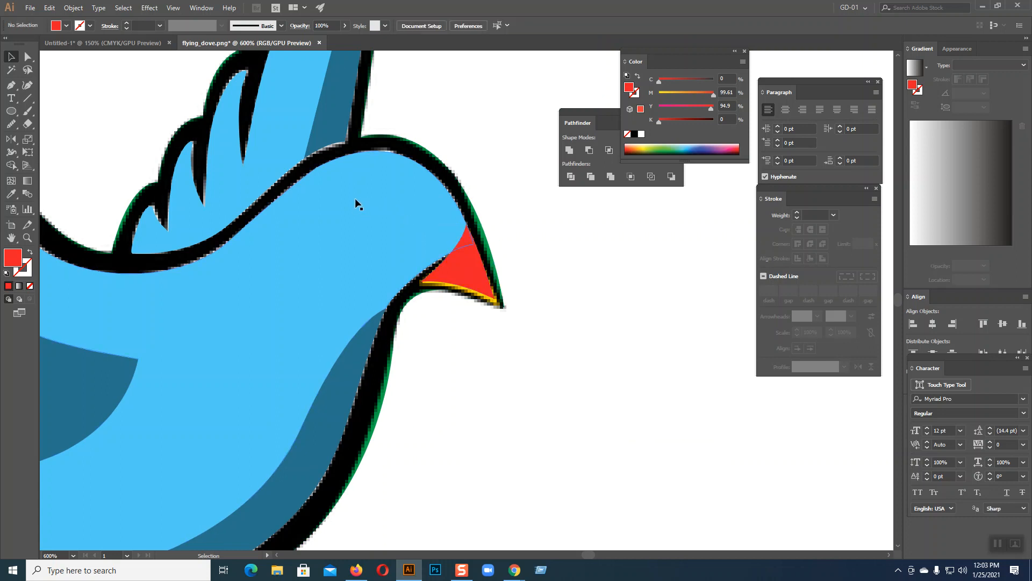
Bring the eye circle in front of the body and fill it with black (K 100%)
left_click(369, 202)
left_click(524, 249)
key("ctrl+y")
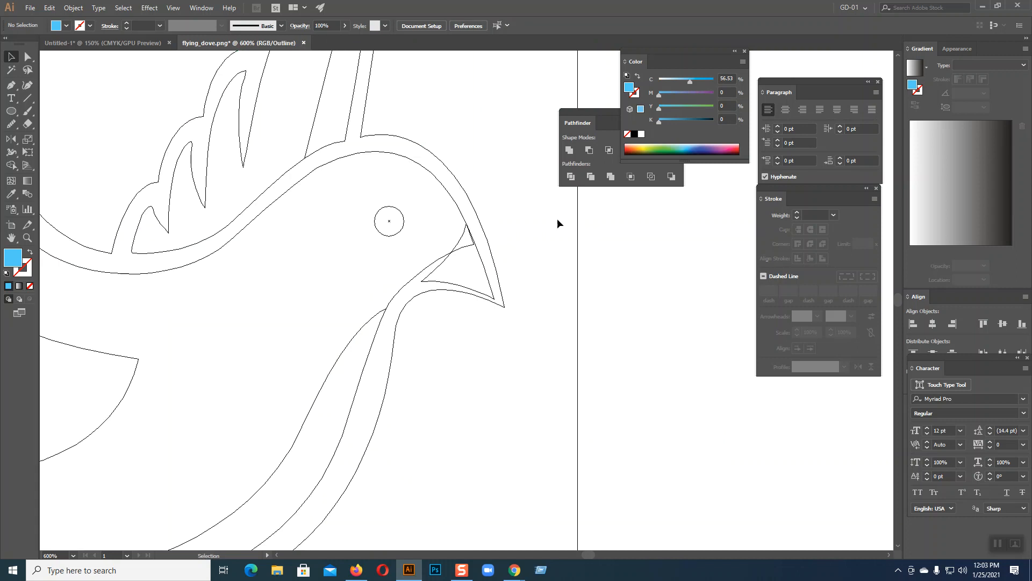
left_click(397, 235)
right_click(397, 234)
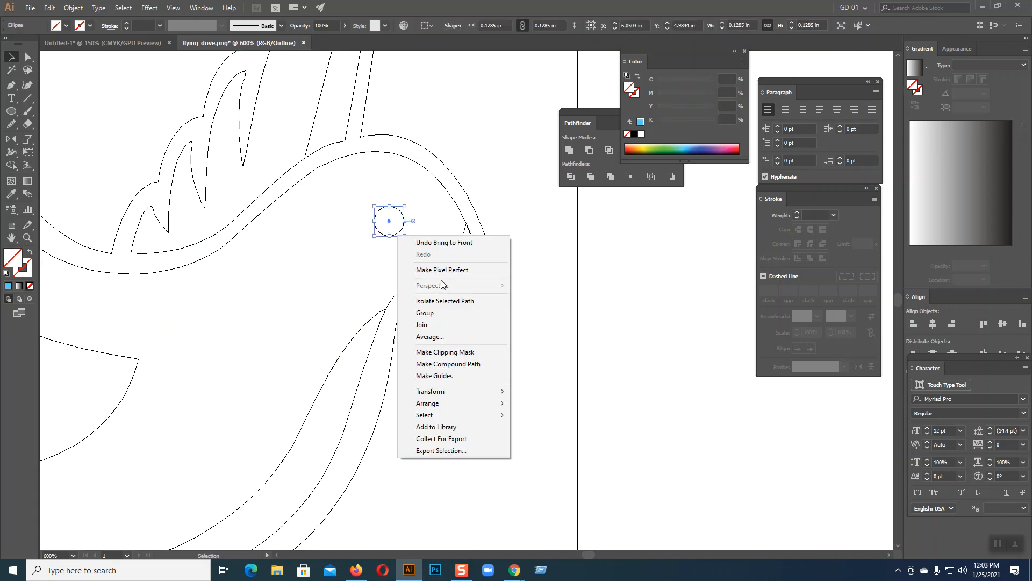
mouse_move(489, 394)
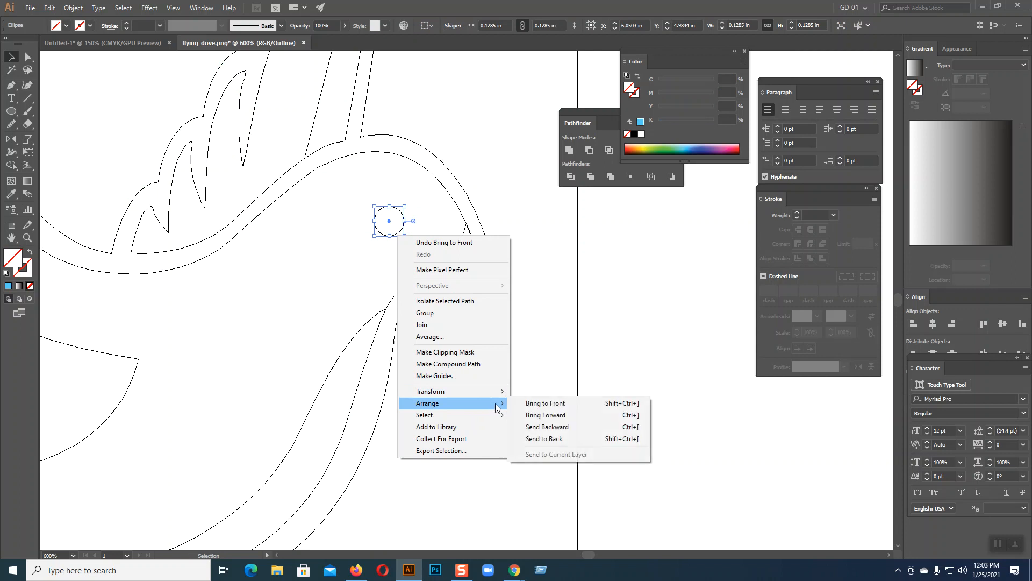
left_click(529, 404)
key("ctrl+y")
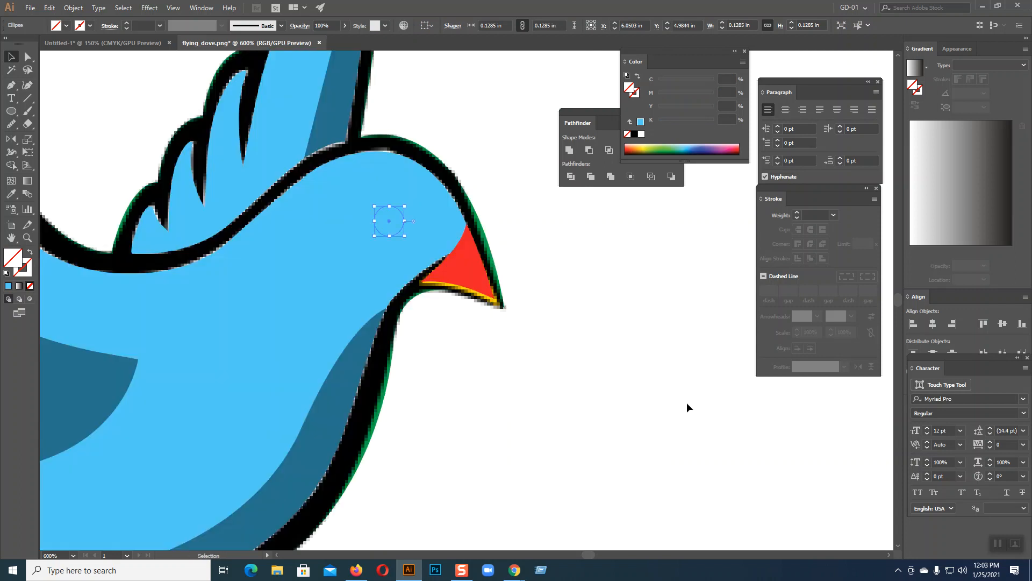
left_click(636, 134)
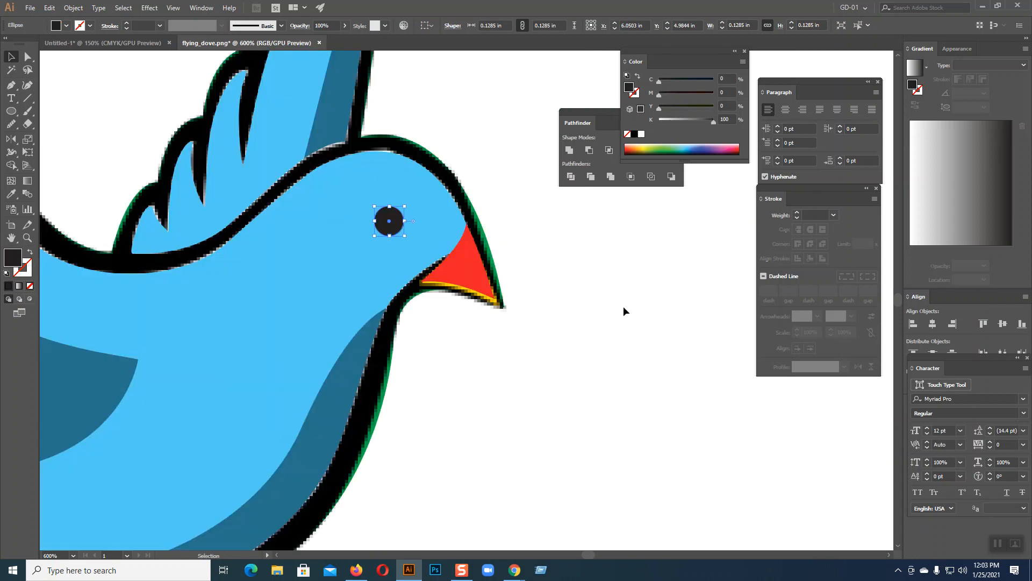
Move the complete traced dove off the bitmap into the empty area beside the artboard
key("ctrl+0")
key("v")
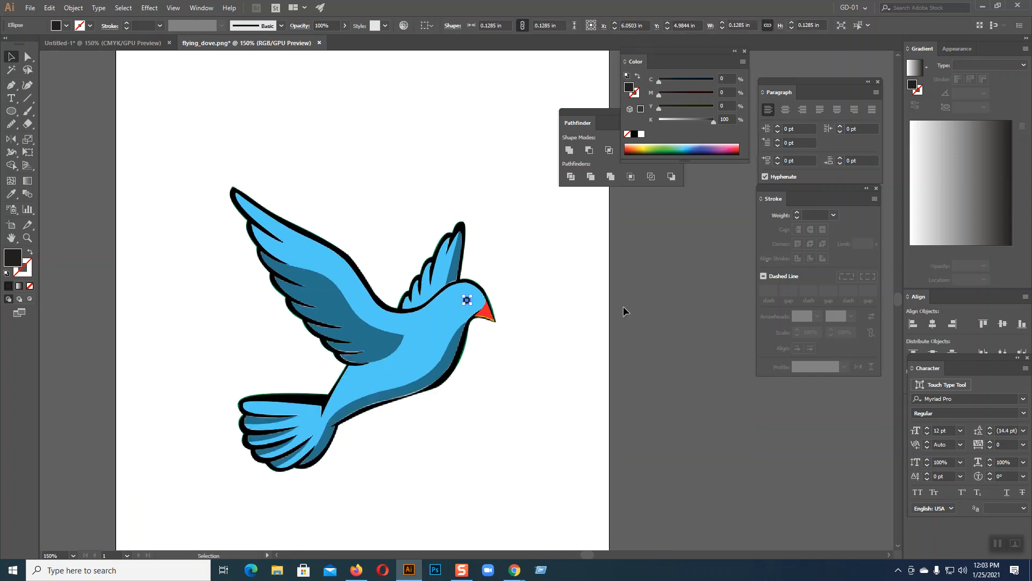
left_click_drag(166, 157, 614, 484)
left_click_drag(691, 454, 446, 502)
left_click_drag(170, 312, 569, 328)
left_click(677, 429)
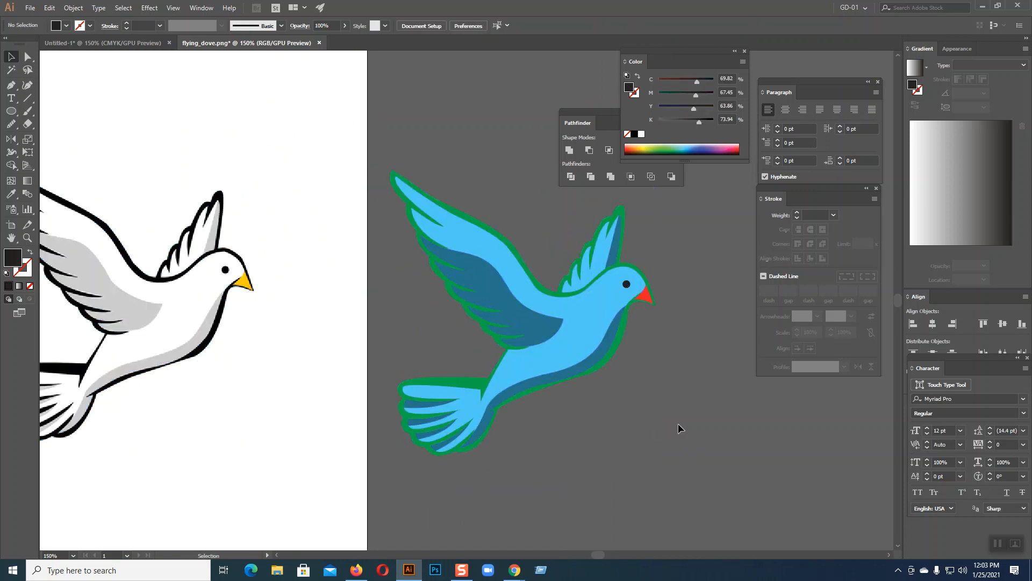
Try a white fill on the green outline silhouette behind the traced dove
left_click_drag(698, 444, 559, 412)
left_click(470, 335)
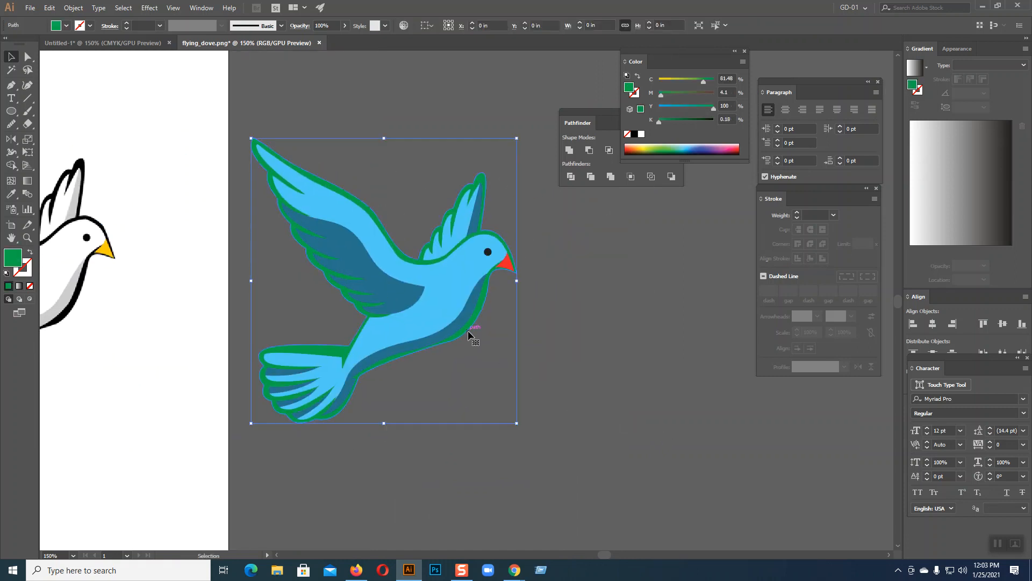
left_click(642, 135)
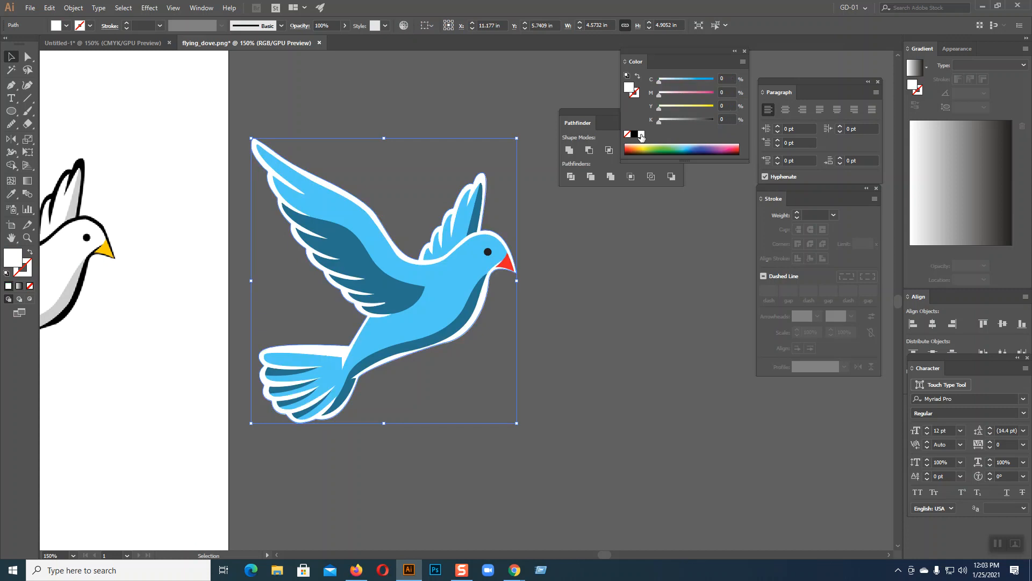
left_click(605, 279)
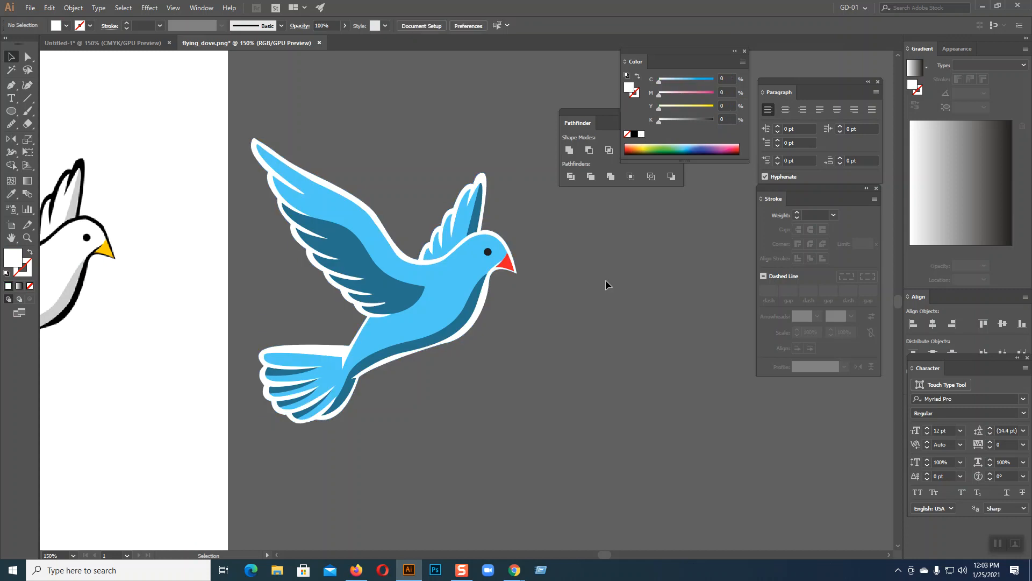
Try pale yellow, light green and peach fills on the traced dove's outline silhouette
left_click(476, 308)
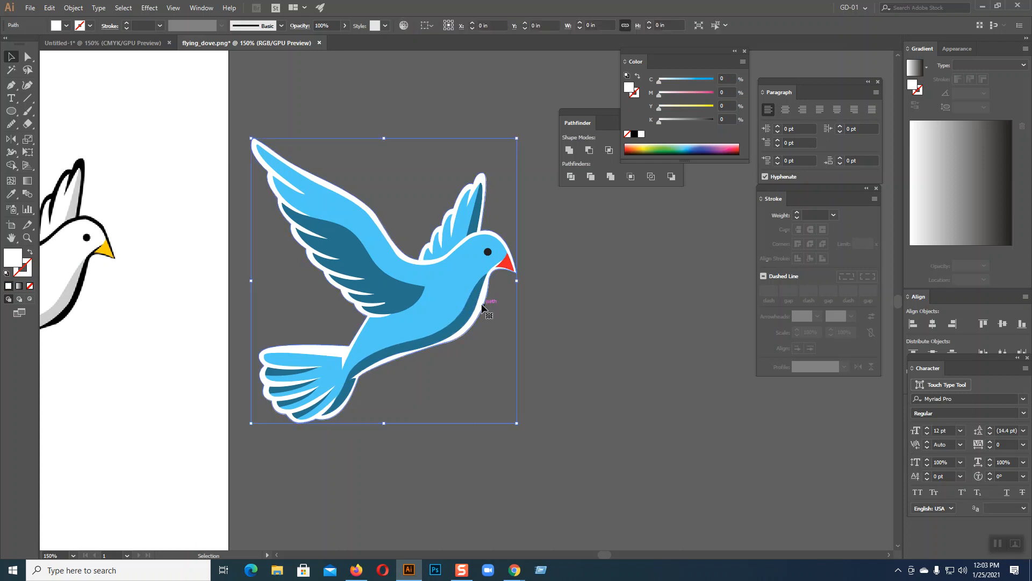
mouse_move(660, 124)
left_mouse_down()
mouse_move(675, 123)
mouse_move(666, 124)
left_mouse_up()
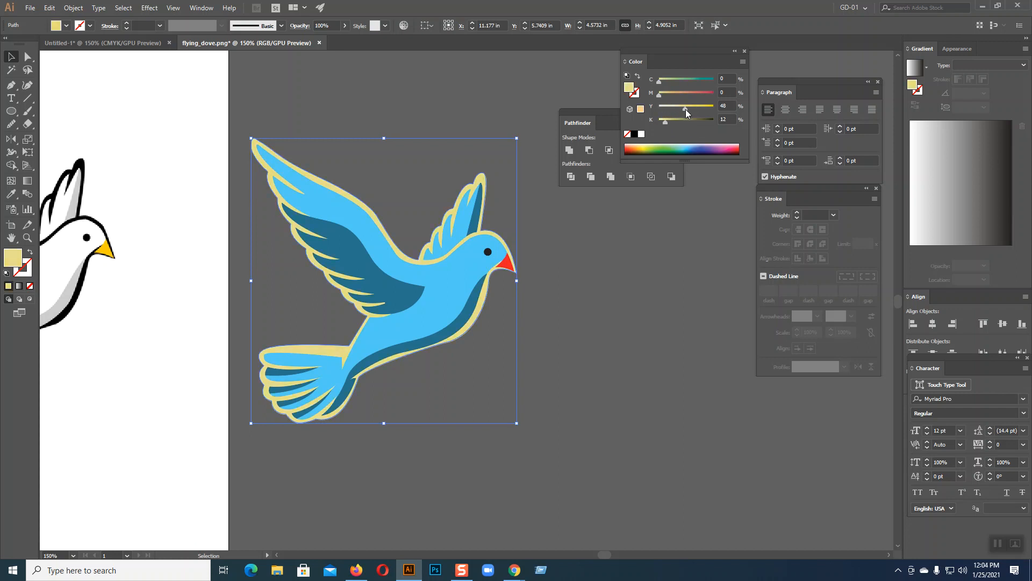
left_click(661, 144)
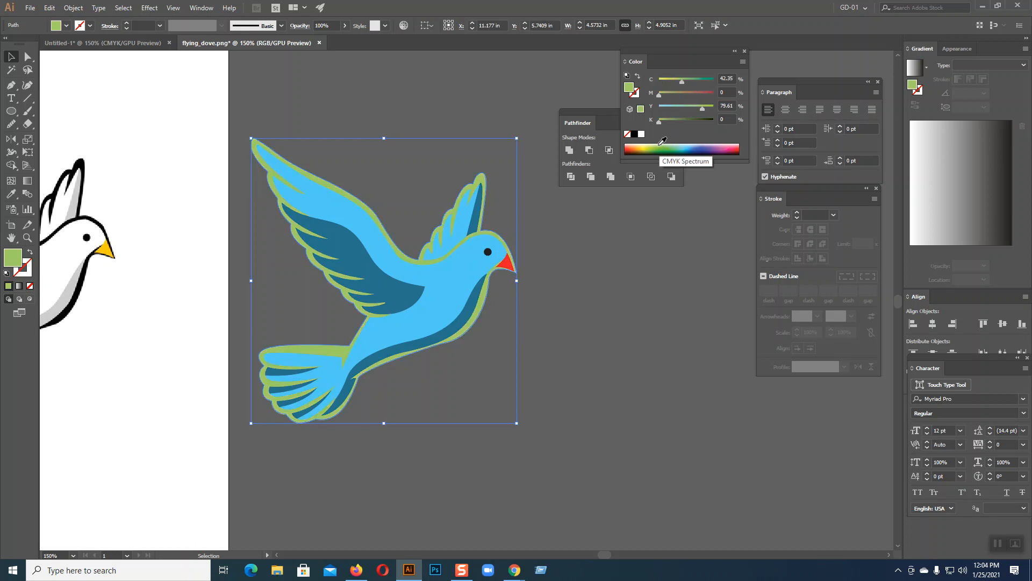
left_click(635, 144)
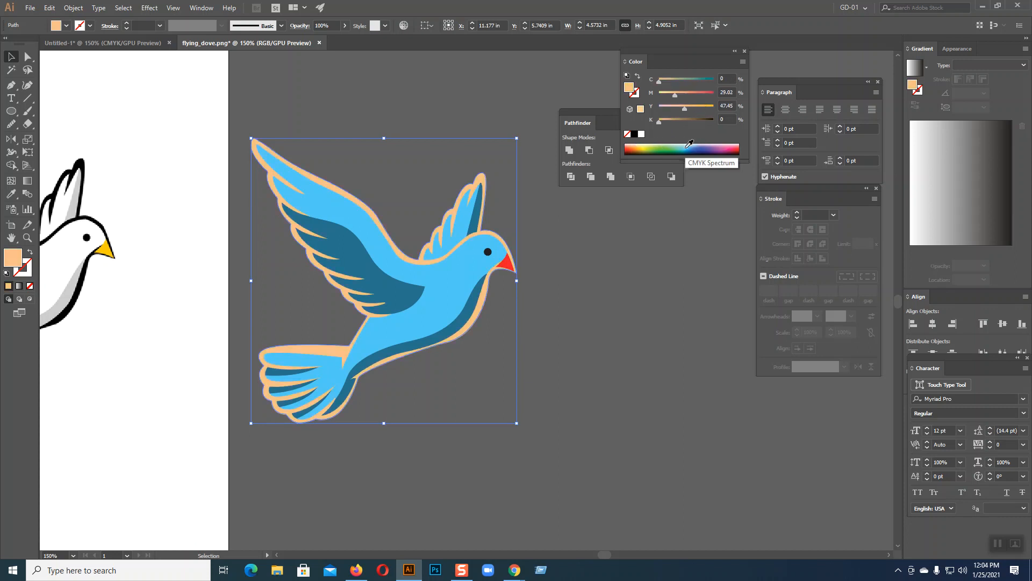
Fill the traced dove's outline silhouette with a very dark blue, C 29% and K 96%
left_click(688, 144)
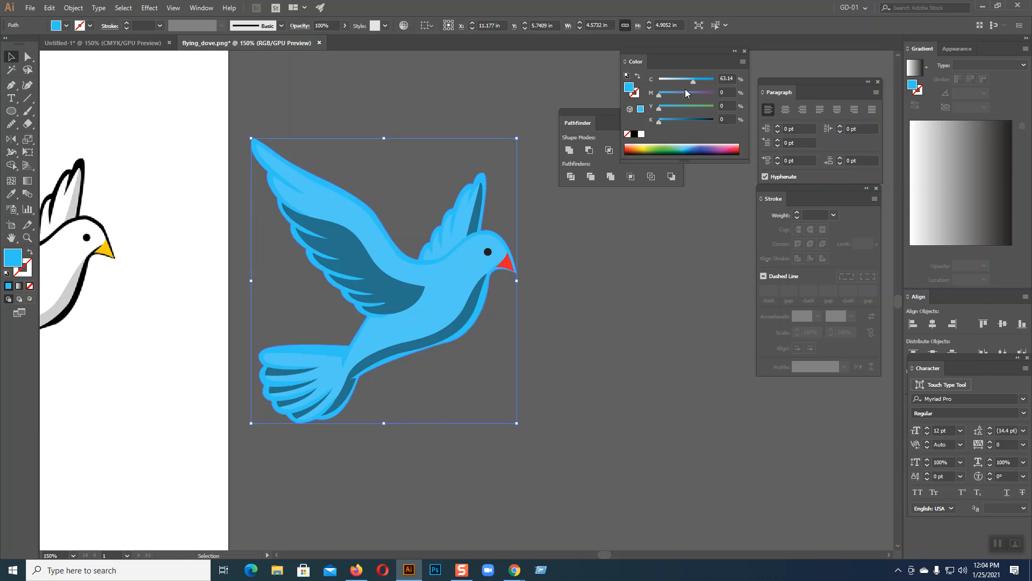
left_click_drag(694, 81, 677, 80)
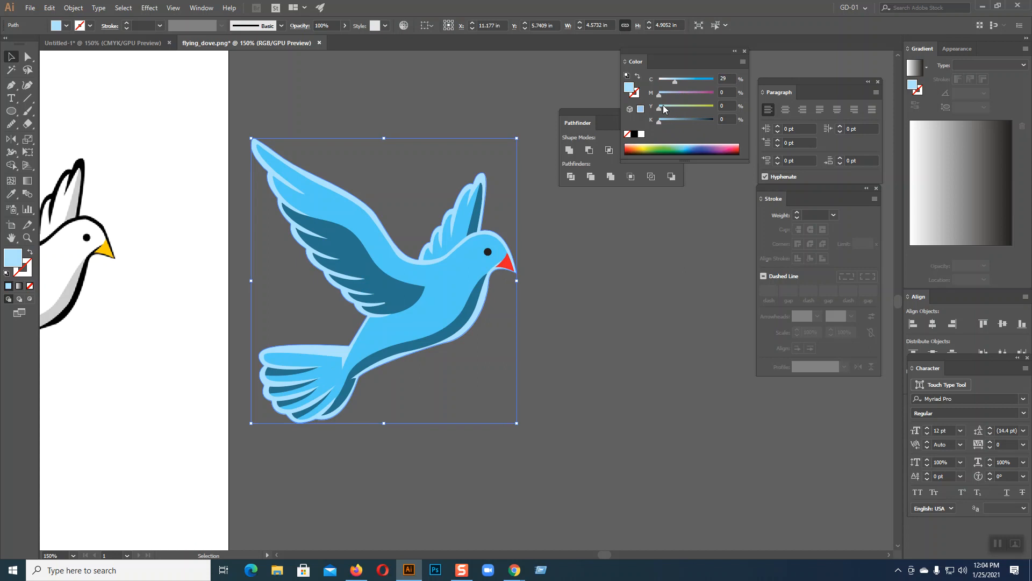
left_click_drag(658, 121, 714, 128)
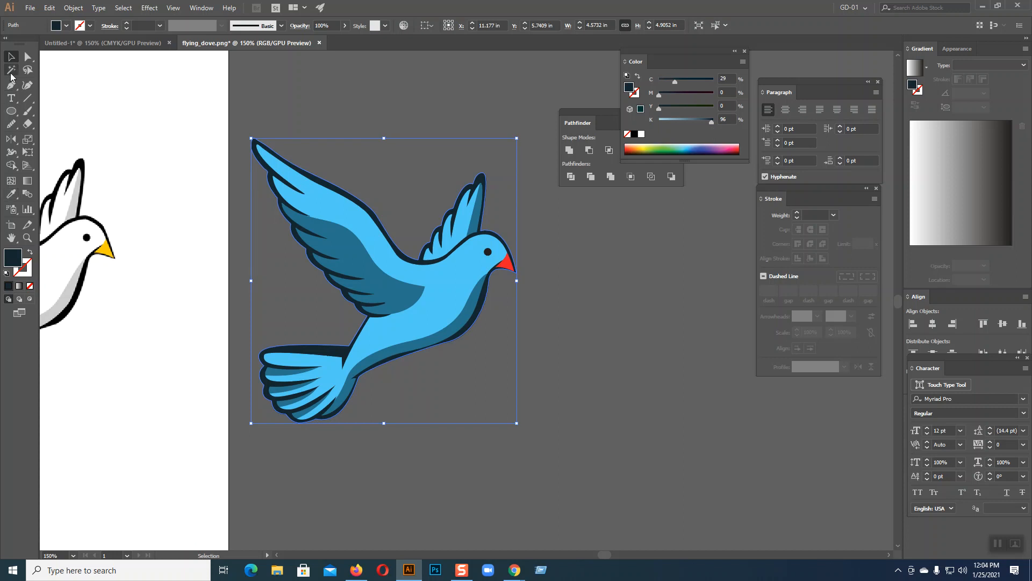
left_click(574, 334)
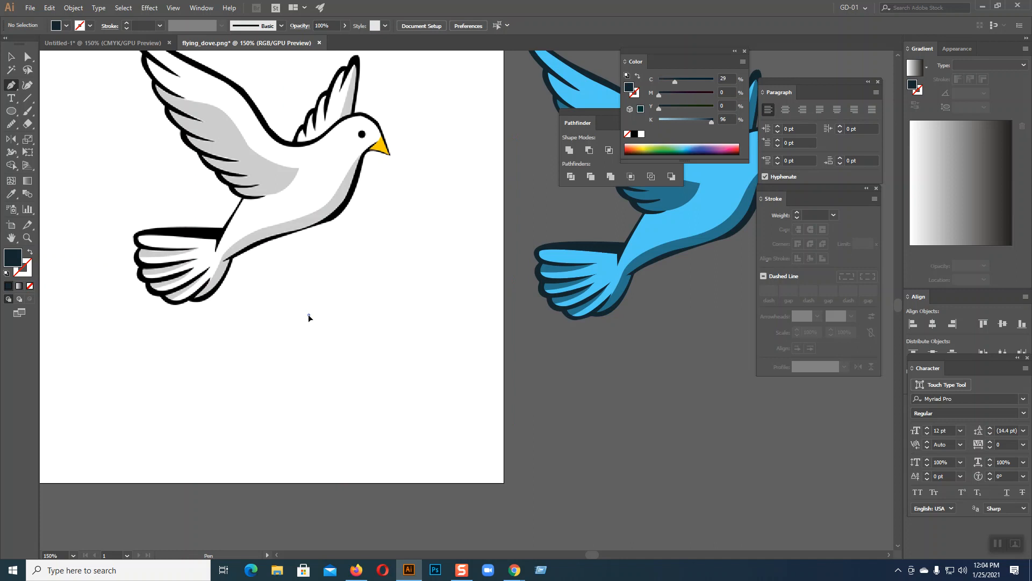
Draw a closed, irregular seven-point shape with the Pen tool on the artboard below the bitmap dove
left_click(345, 291)
left_click(412, 303)
left_click(435, 373)
left_click(397, 432)
left_click(332, 432)
left_click(299, 410)
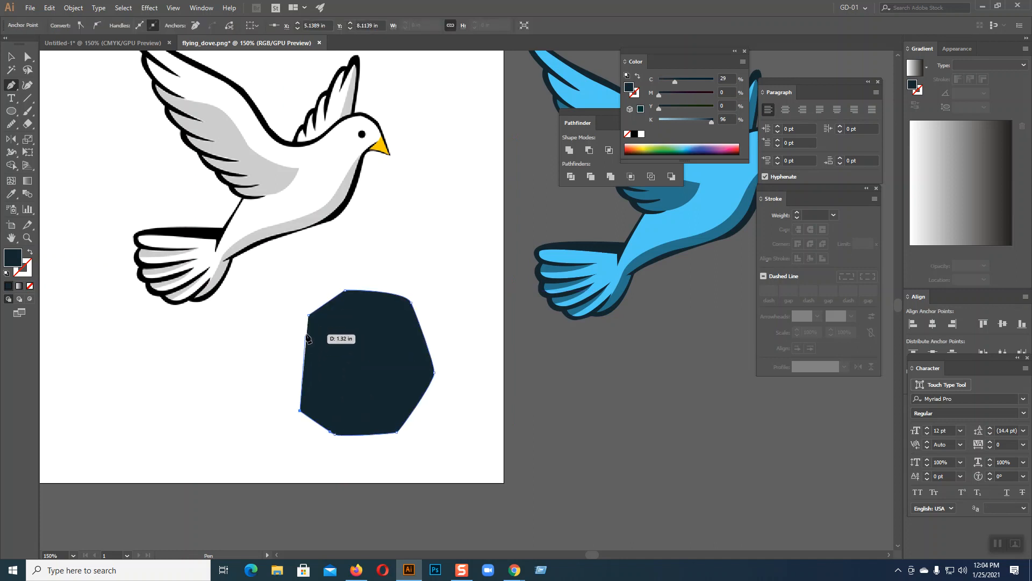
left_click(308, 315)
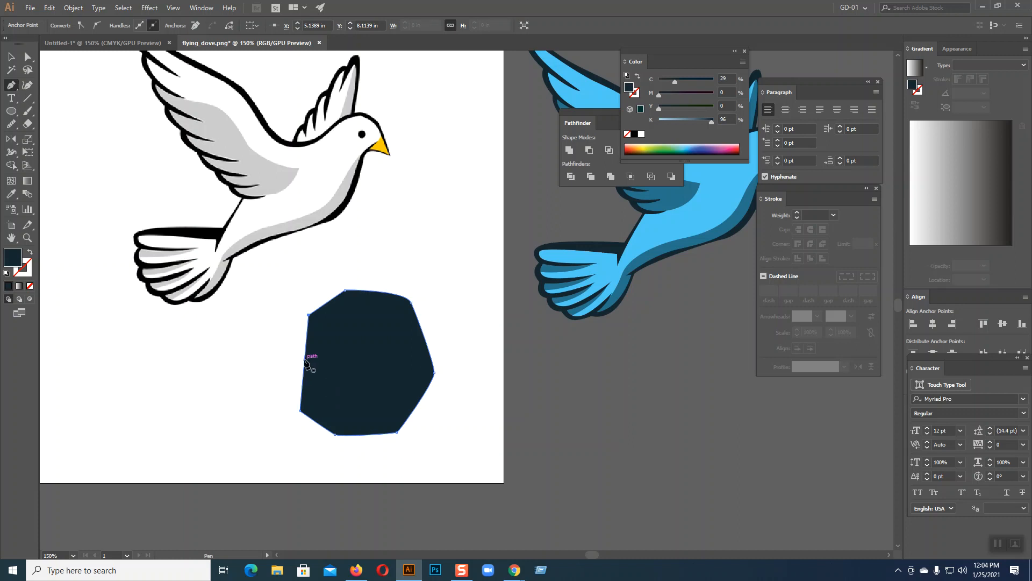
Draw a slightly slanted line about 2.6 in wide with the Pen tool across the middle of the seven-point shape and select it
left_click(291, 359)
left_click(444, 344)
left_click(469, 408, "ctrl")
left_click(12, 57)
left_click(329, 355)
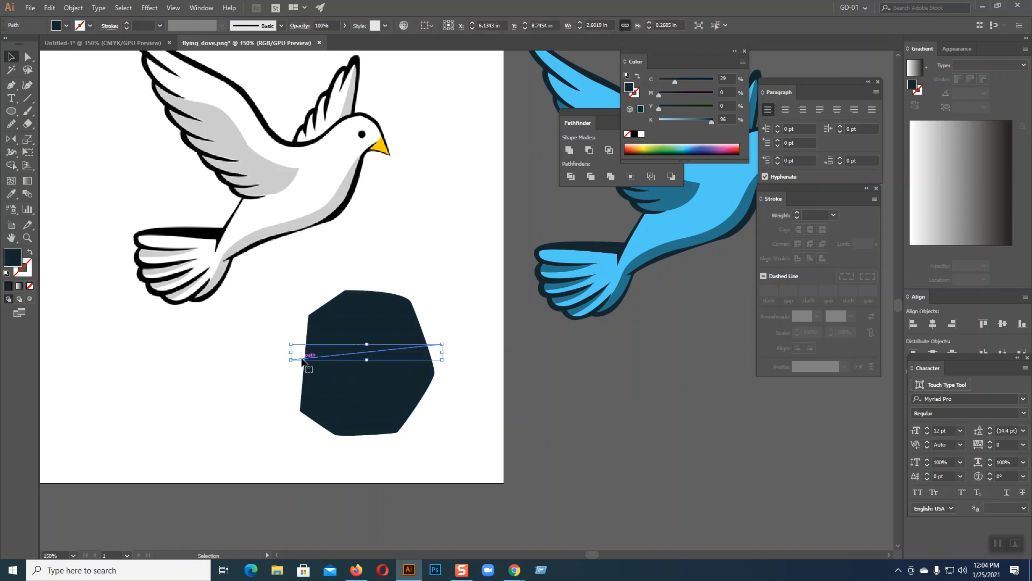
key("ctrl+equal")
key("ctrl+equal")
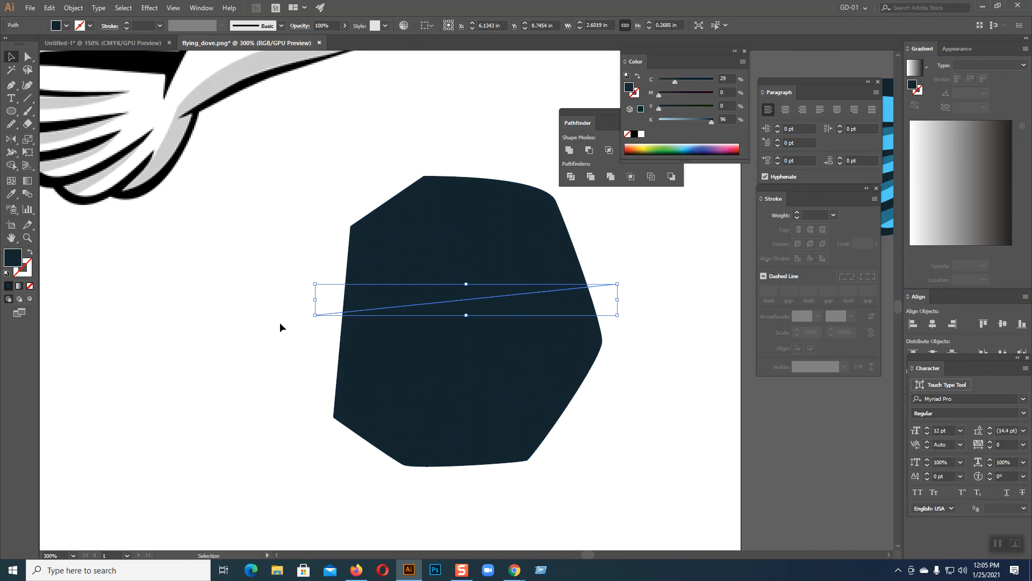
scroll(281, 400, "up", 3)
key("a")
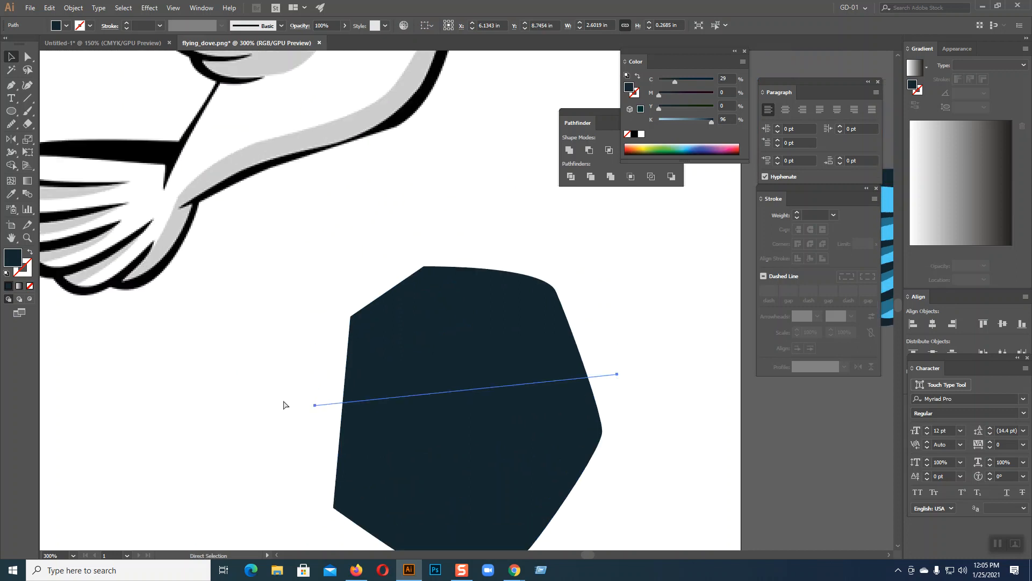
key("ctrl+minus")
key("ctrl+minus")
key("v")
scroll(337, 327, "up", 3)
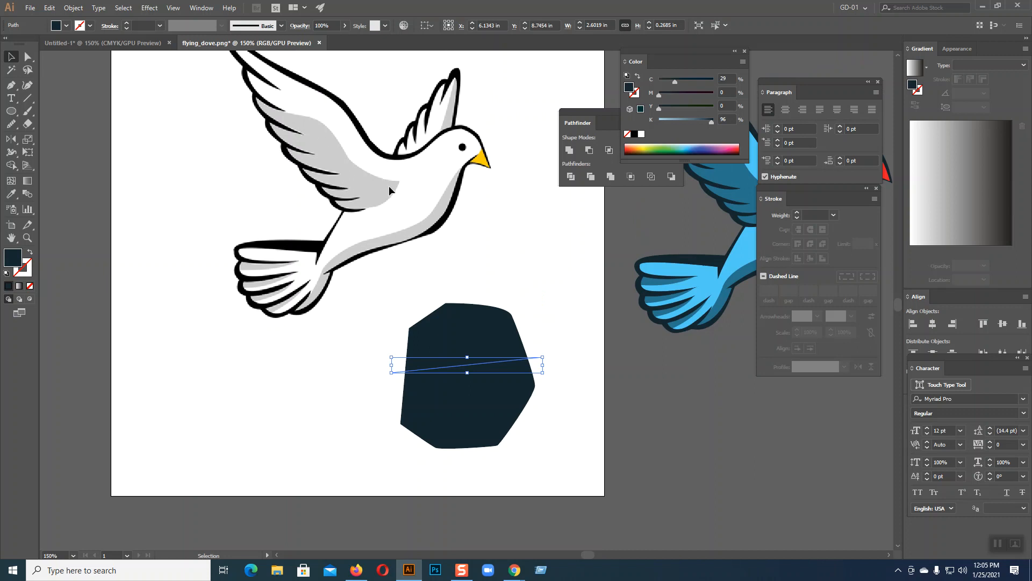
scroll(490, 267, "up", 1)
Compare the edges of the bitmap dove with those of the traced vector dove at high magnification
left_click_drag(580, 362, 367, 444)
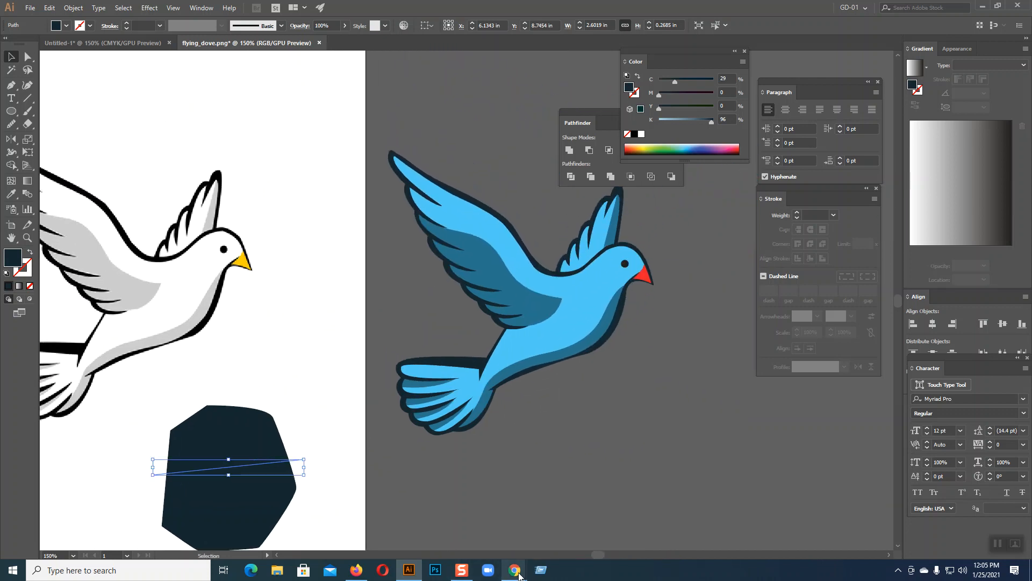
mouse_move(519, 575)
left_click(657, 329)
key("ctrl+equal")
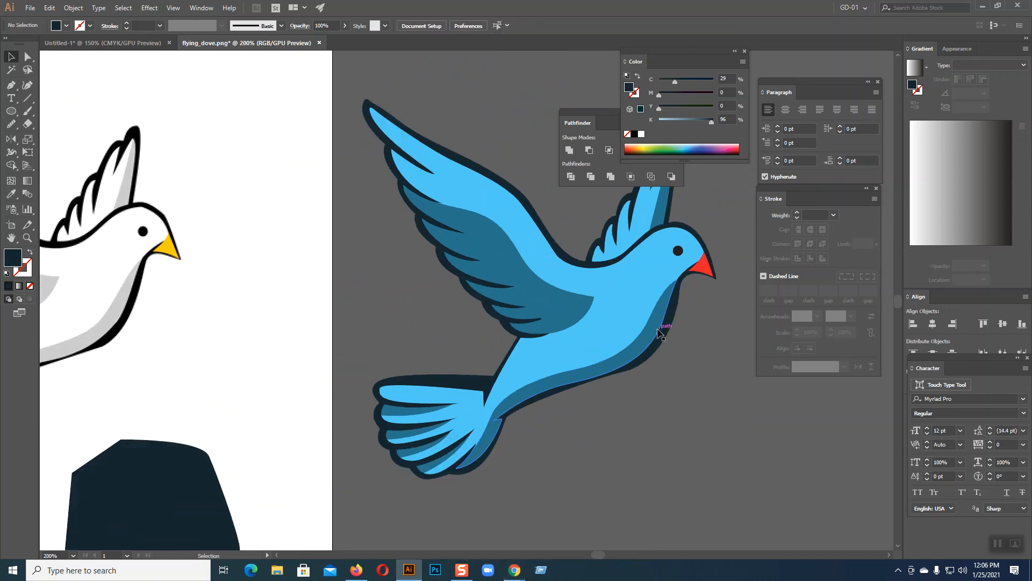
left_click_drag(517, 274, 837, 306)
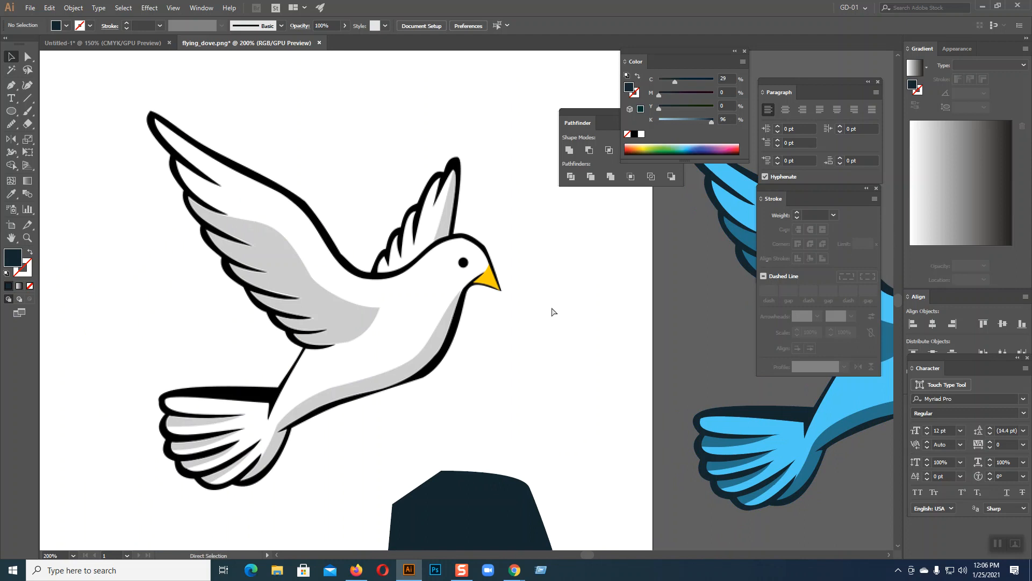
scroll(553, 311, "up", 5)
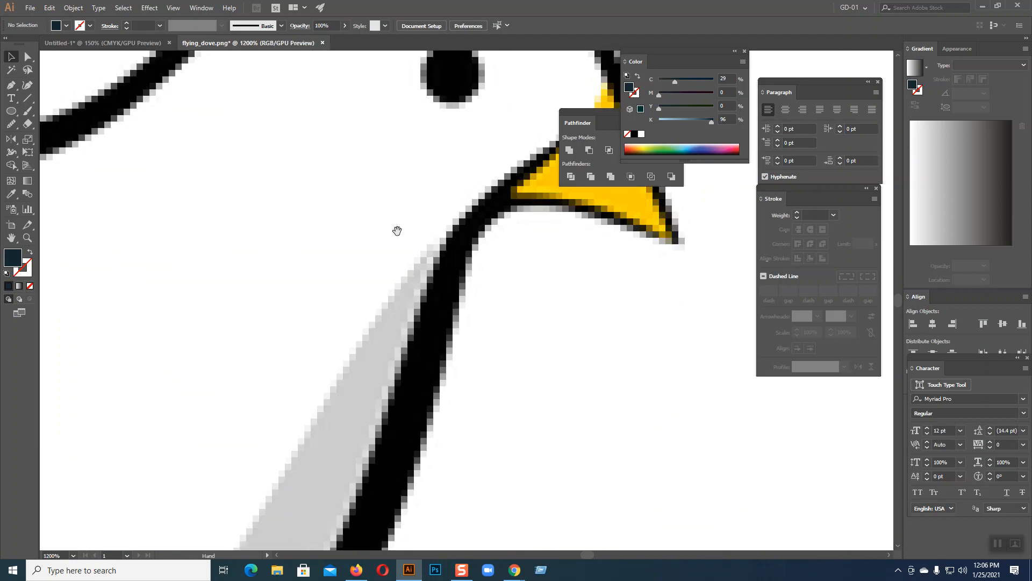
scroll(397, 231, "up", 10)
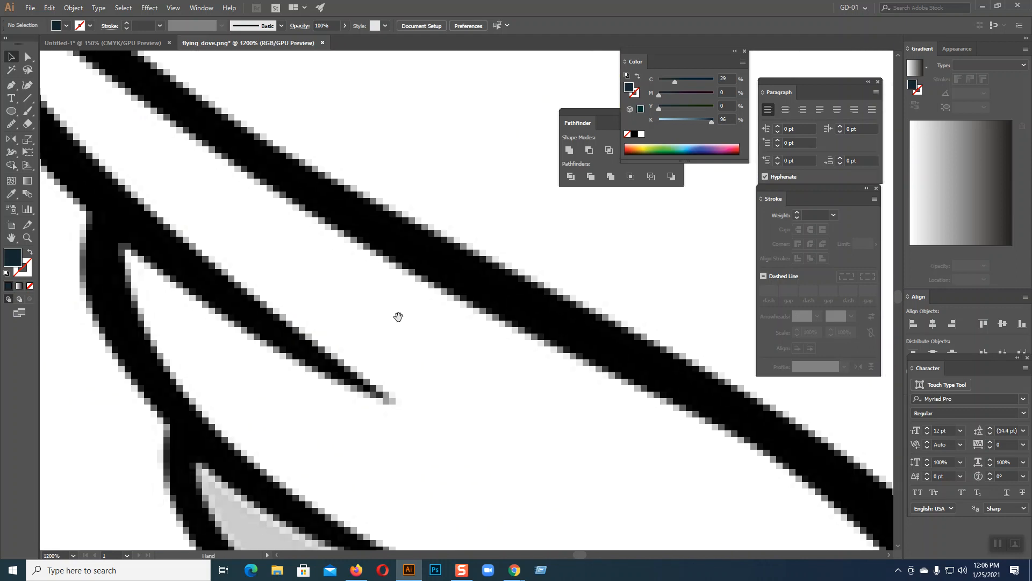
left_click_drag(658, 404, 215, 360)
left_click_drag(758, 419, 156, 328)
mouse_move(861, 441)
left_mouse_down()
mouse_move(226, 346)
mouse_move(87, 427)
left_mouse_up()
left_click_drag(345, 444, 304, 343)
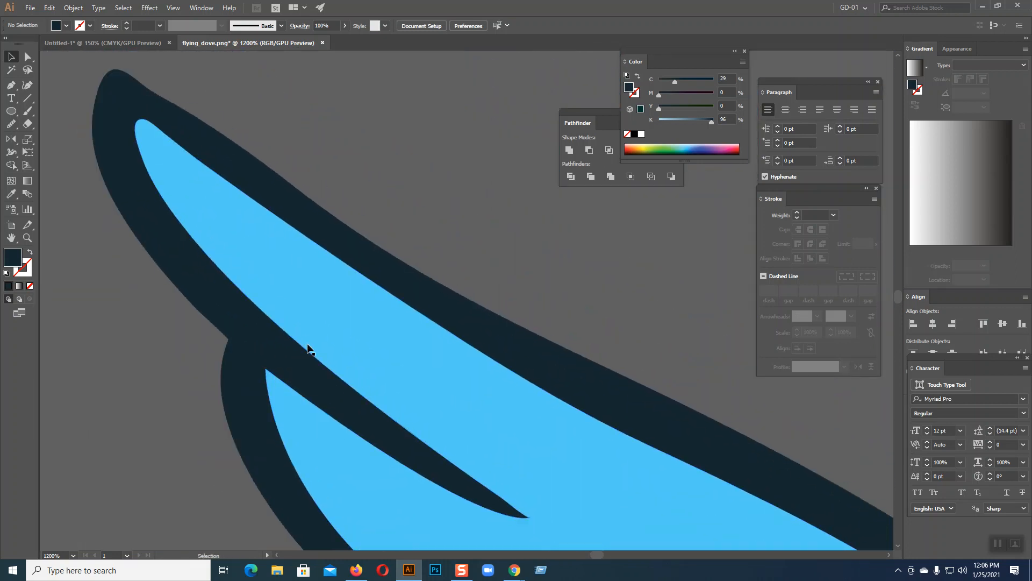
scroll(308, 348, "up", 2)
scroll(308, 349, "down", 3)
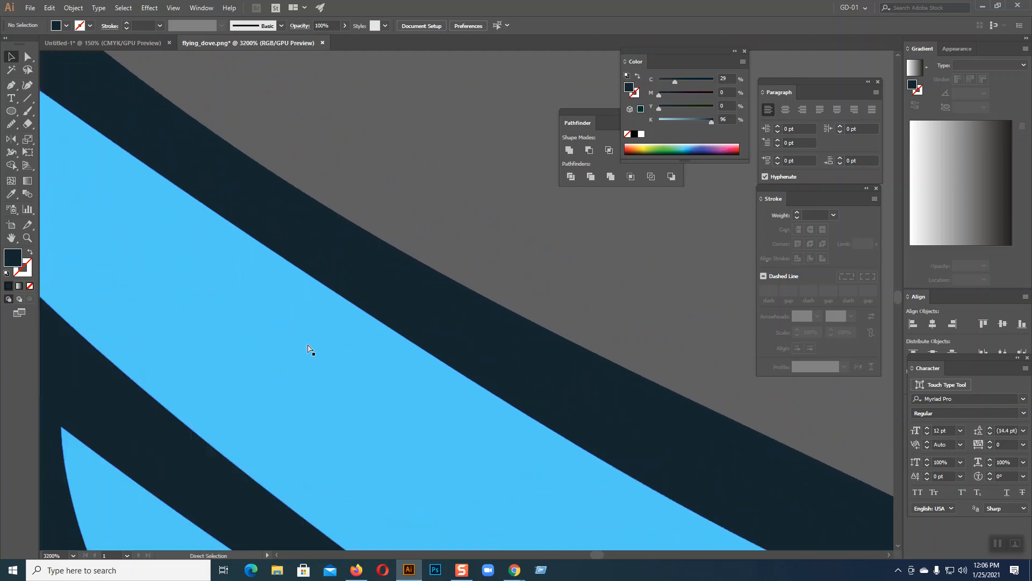
scroll(308, 348, "down", 5)
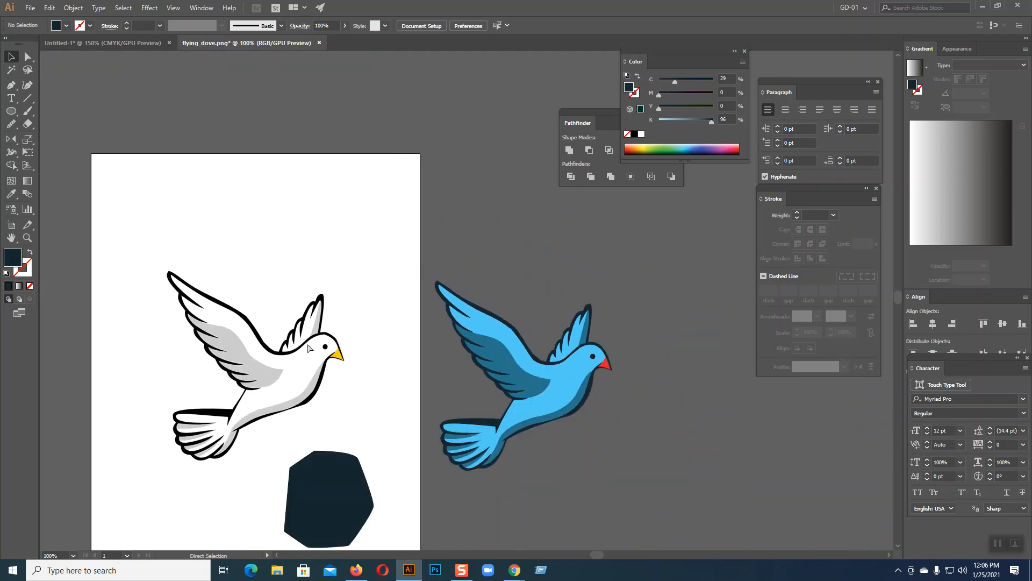
scroll(308, 348, "up", 1)
scroll(308, 349, "down", 1)
Switch to Chrome, search Google for fiverr in a new browser tab and open the Fiverr website
left_click(514, 370)
mouse_move(515, 570)
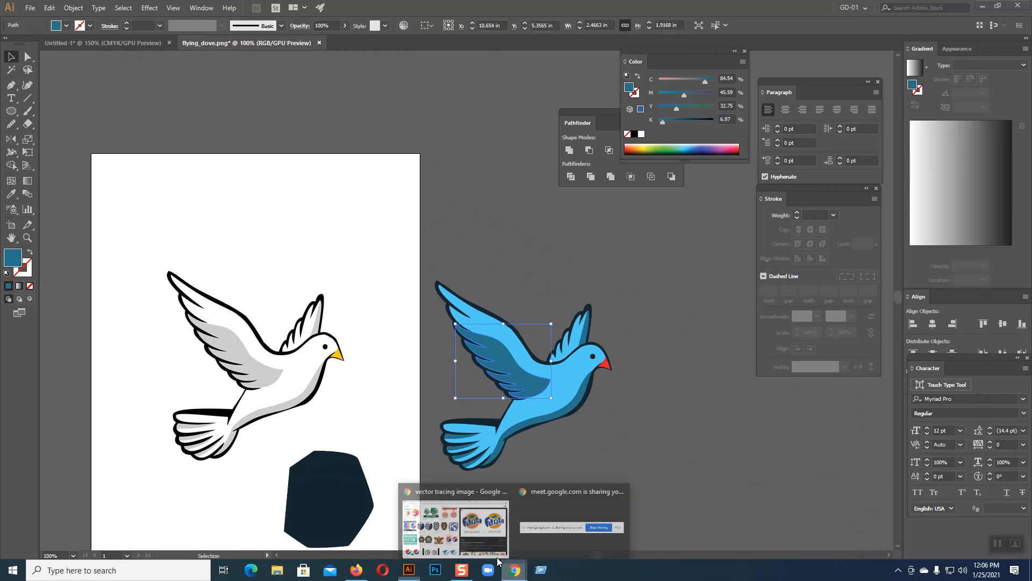
left_click(455, 518)
left_click(925, 9)
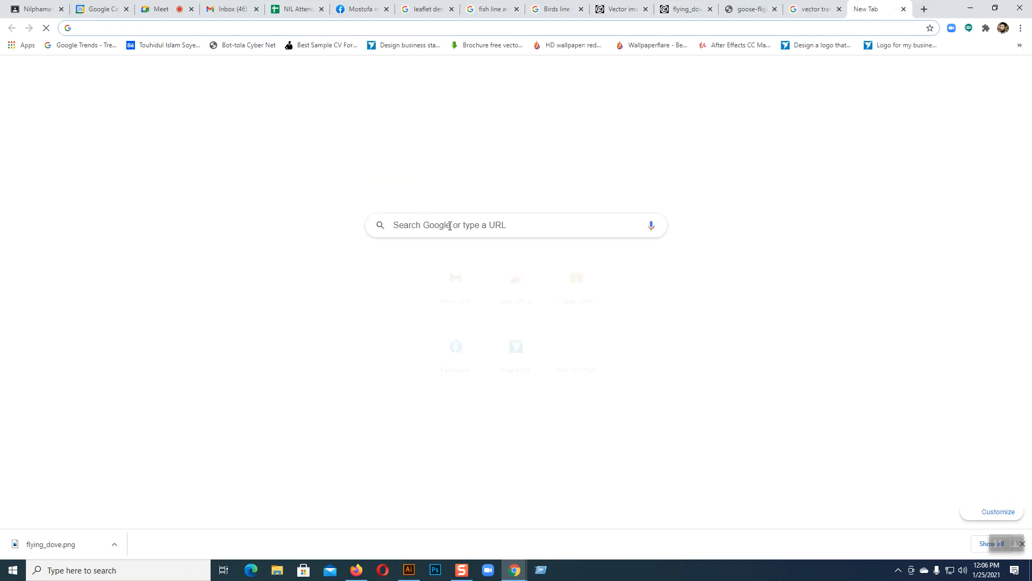
left_click(445, 222)
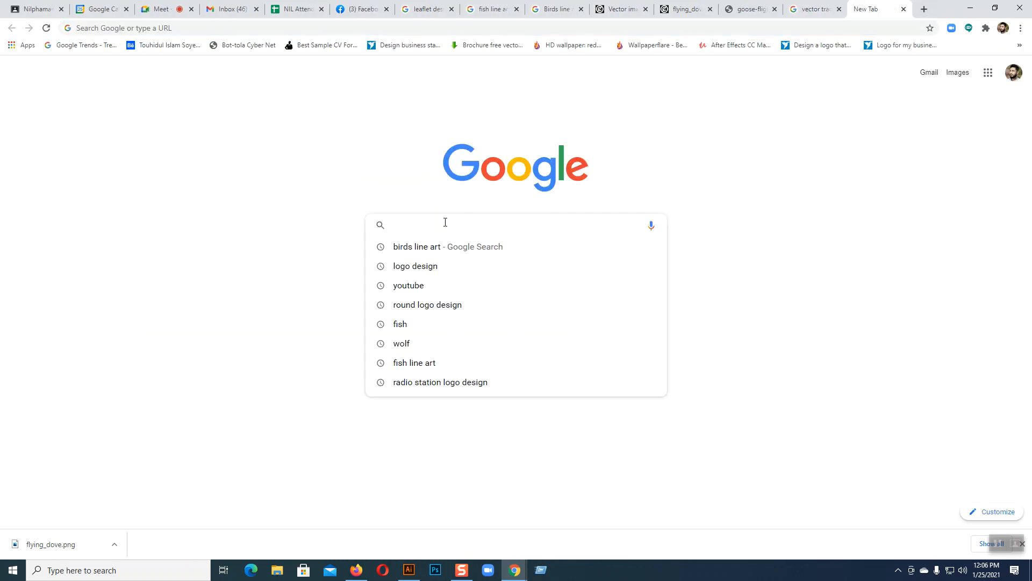
type("Fiv")
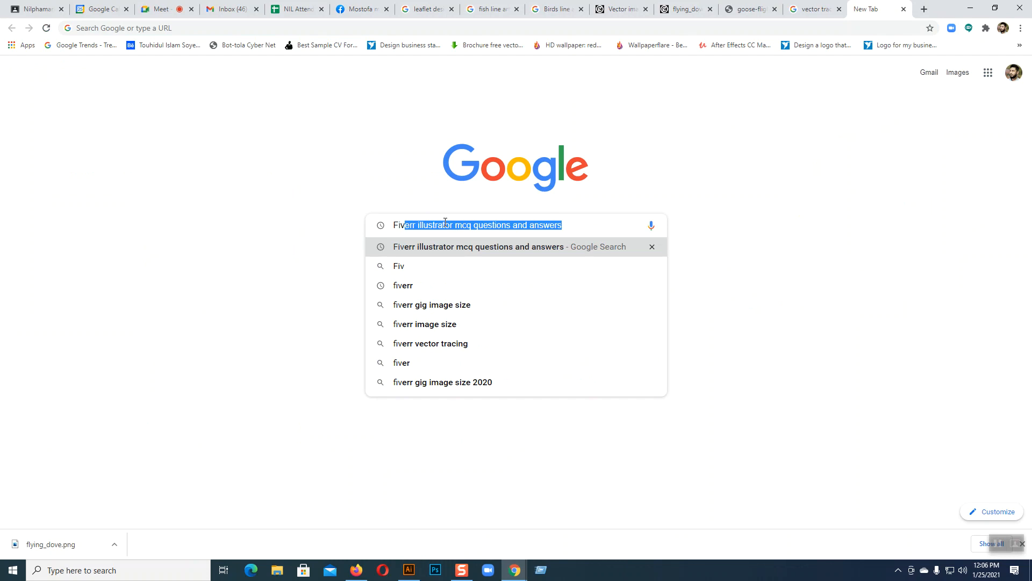
left_click(427, 285)
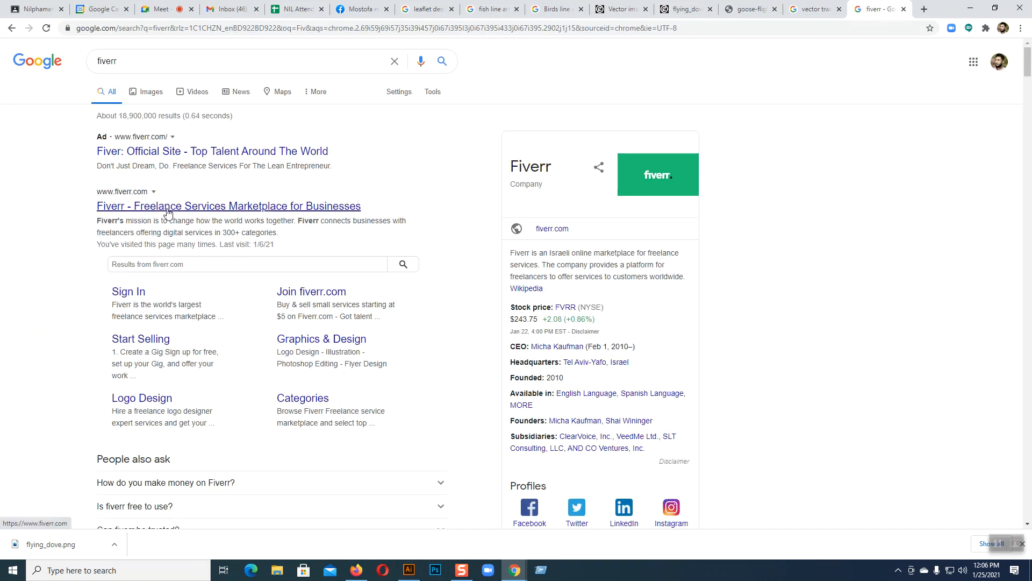
left_click(144, 211)
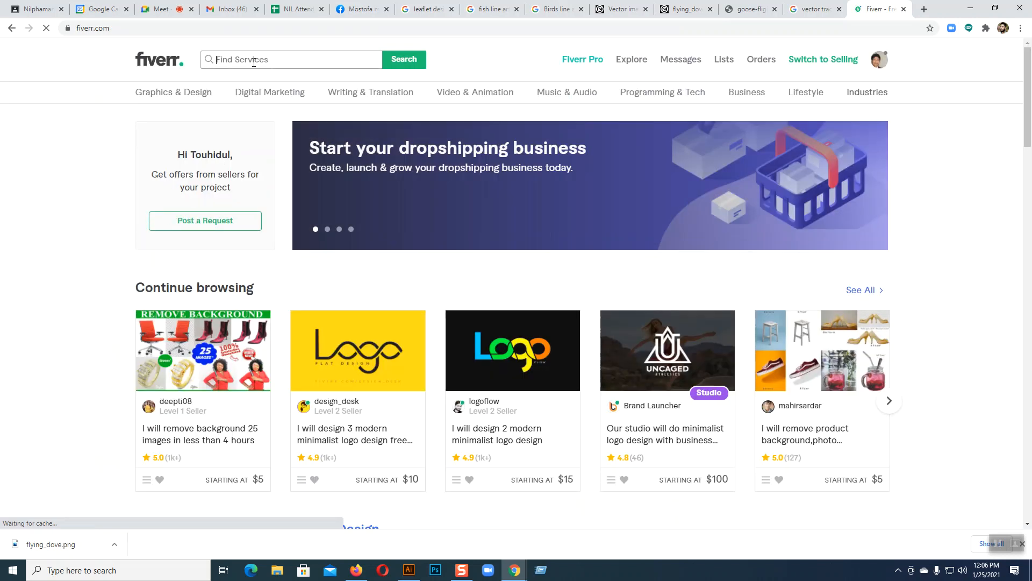
Search Fiverr's services for vector tracing
type("Vc")
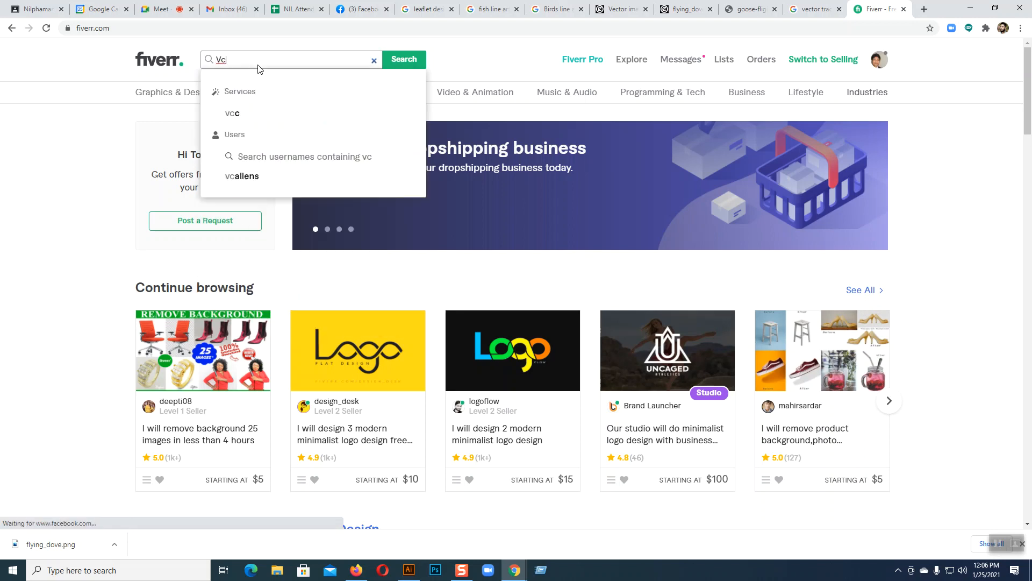
type("a")
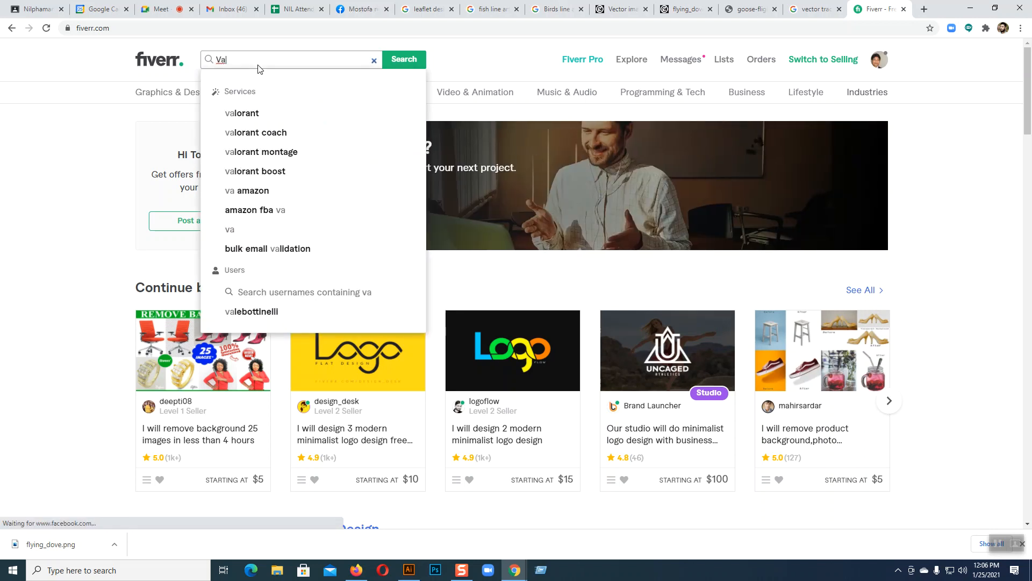
type("ct")
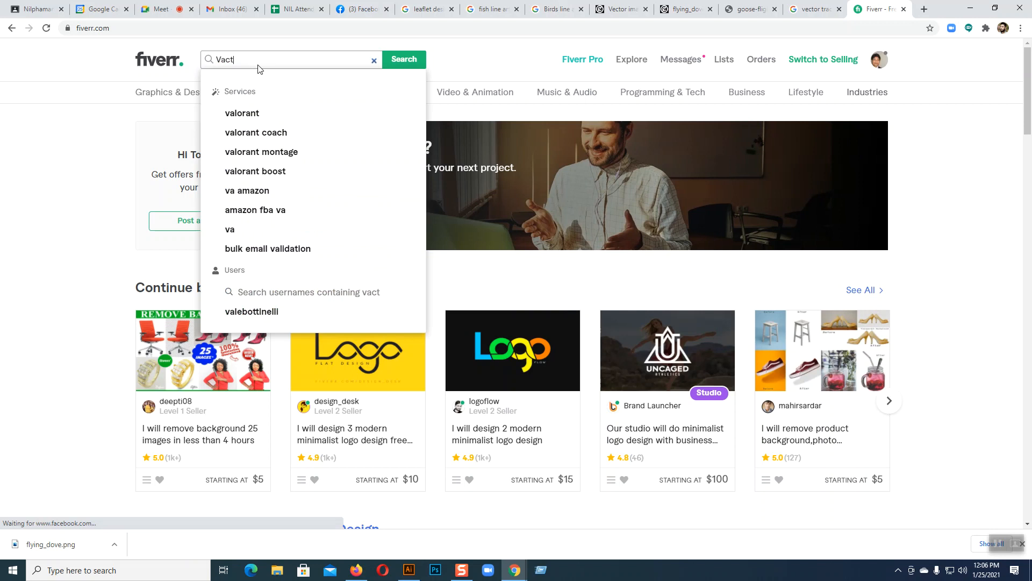
type("or")
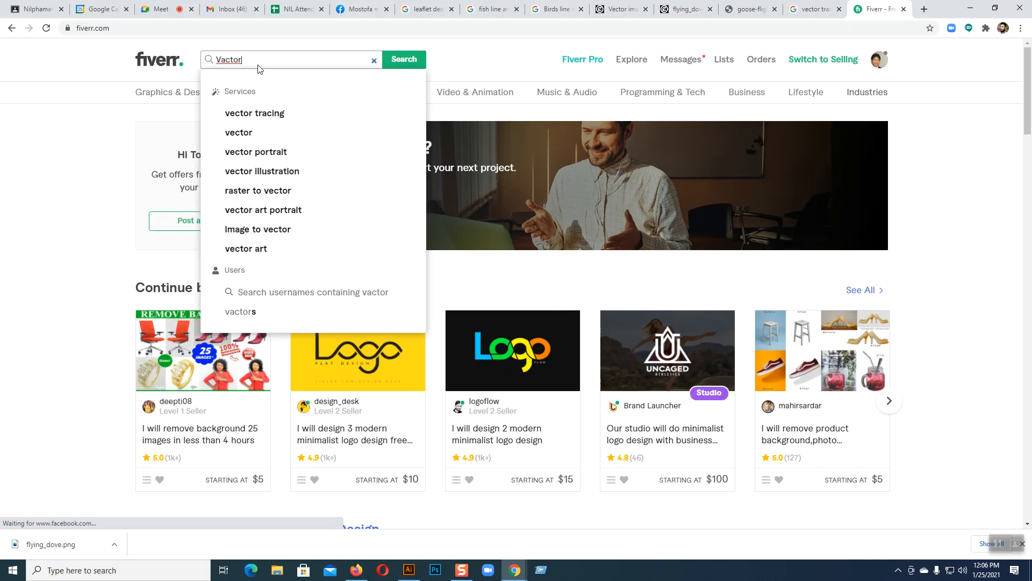
left_click(251, 113)
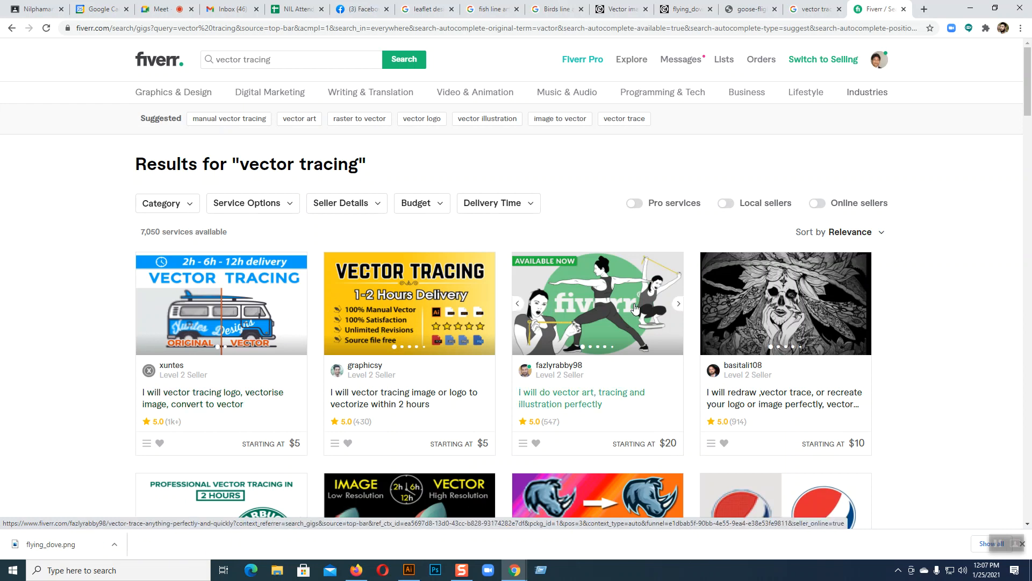
Browse the vector tracing gigs and open the one comparing a pixelated wheat-and-P logo with its vector version to examine its preview
scroll(537, 312, "down", 4)
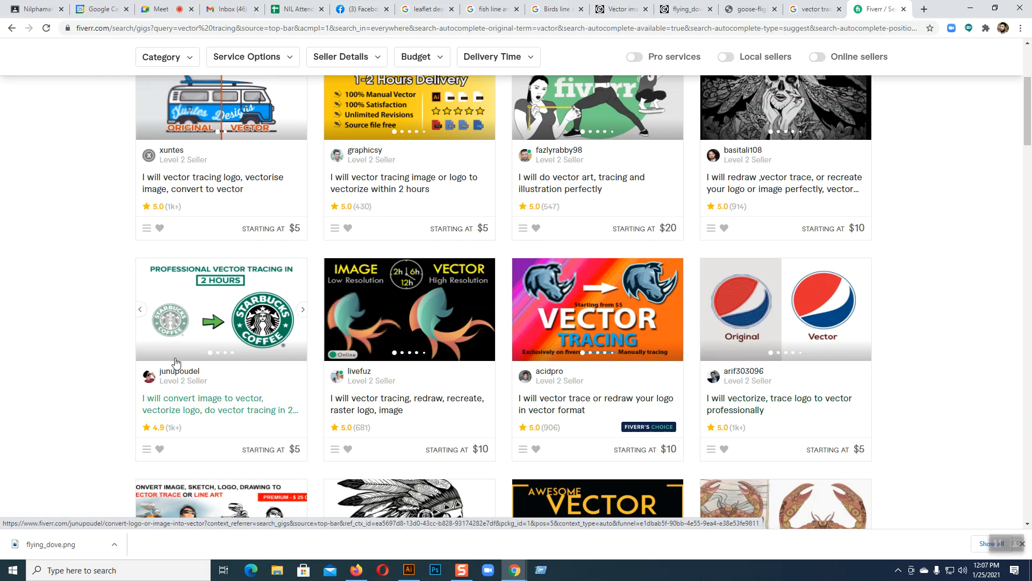
scroll(241, 348, "down", 3)
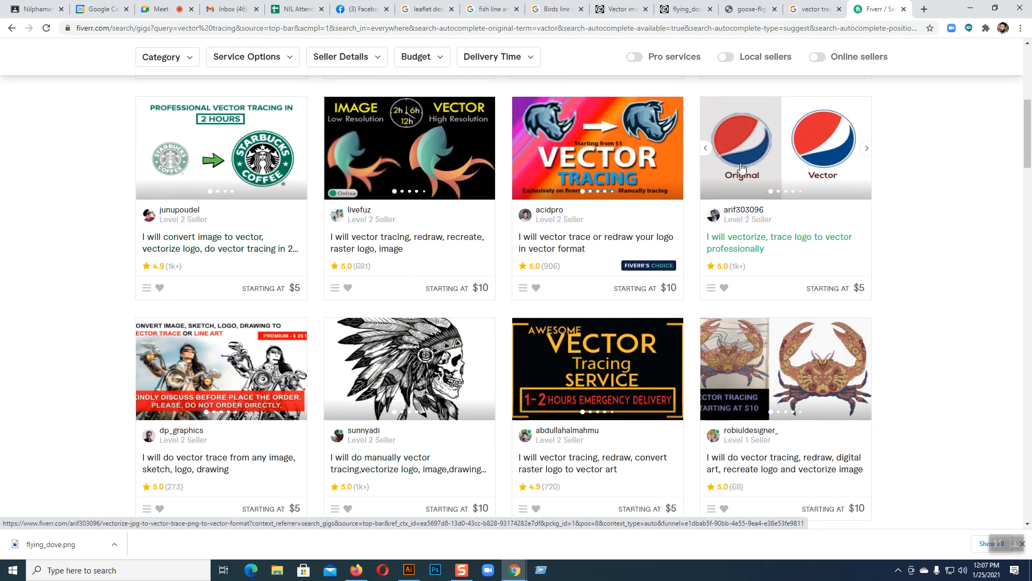
scroll(299, 383, "down", 6)
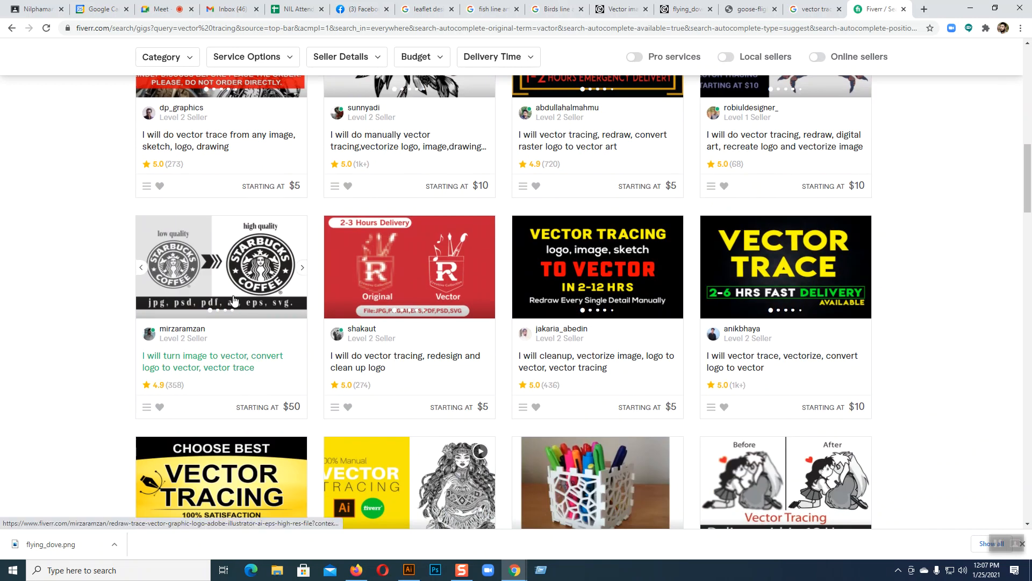
scroll(854, 218, "down", 4)
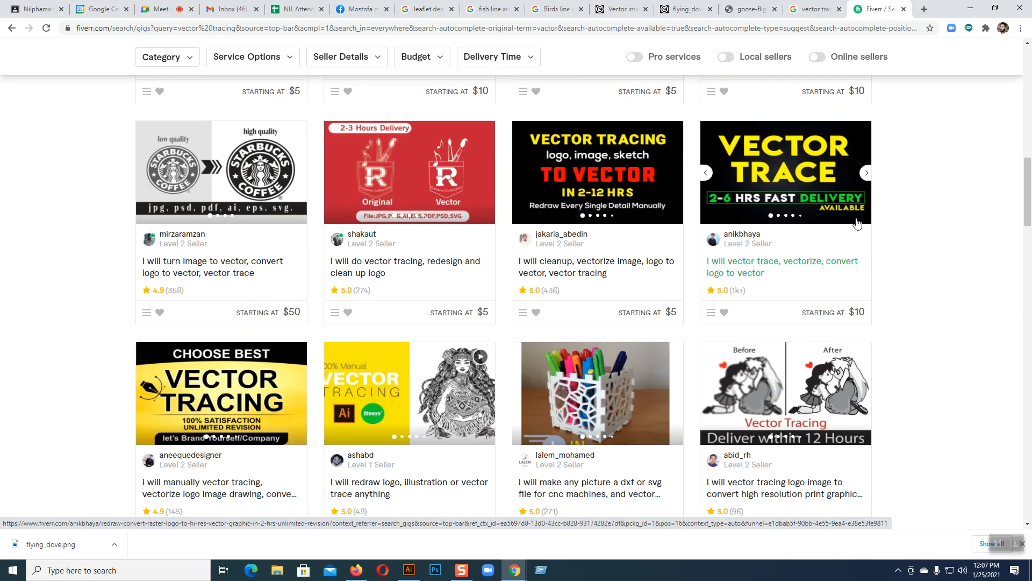
scroll(595, 334, "down", 4)
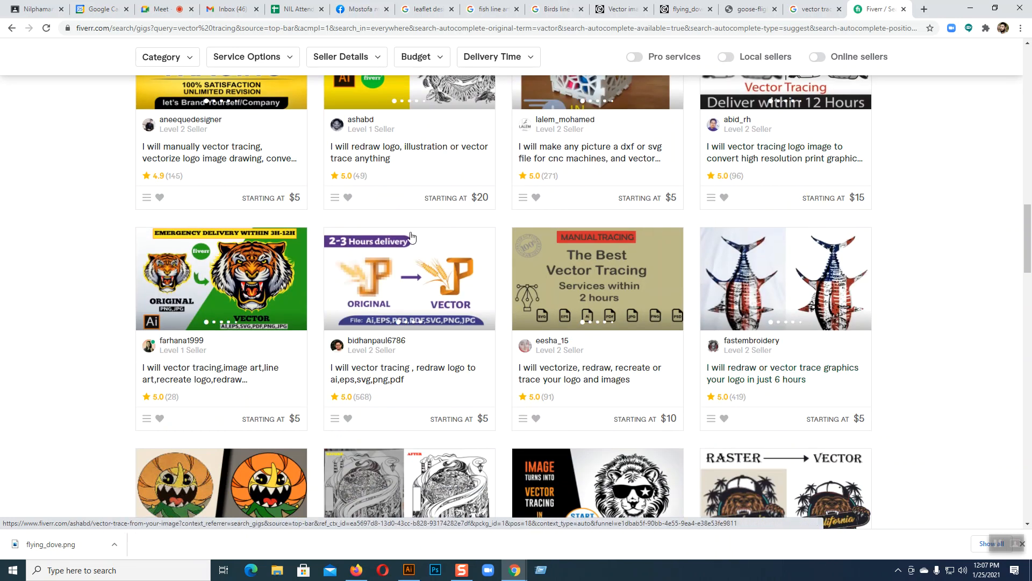
left_click(371, 284)
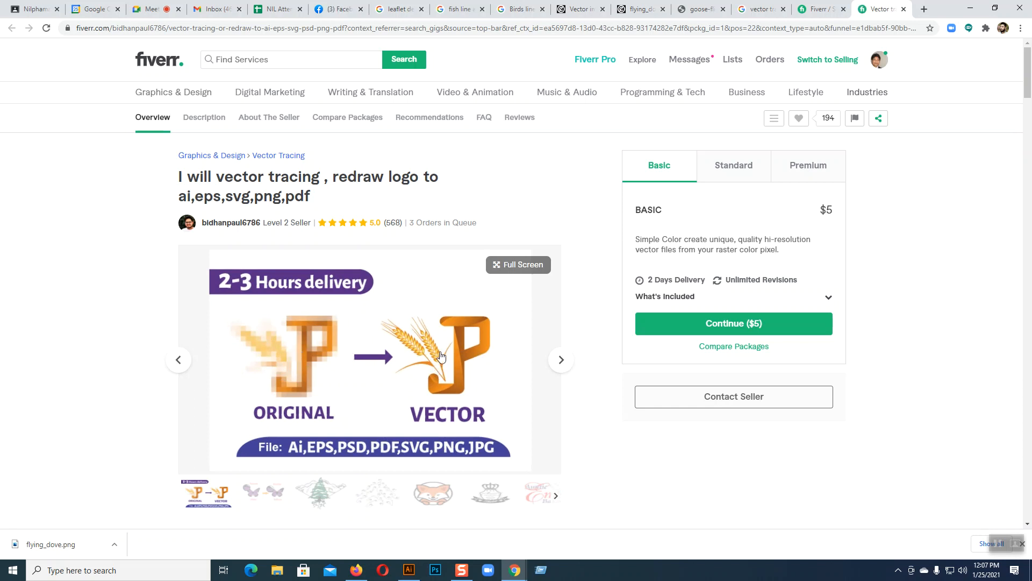
scroll(441, 355, "down", 3)
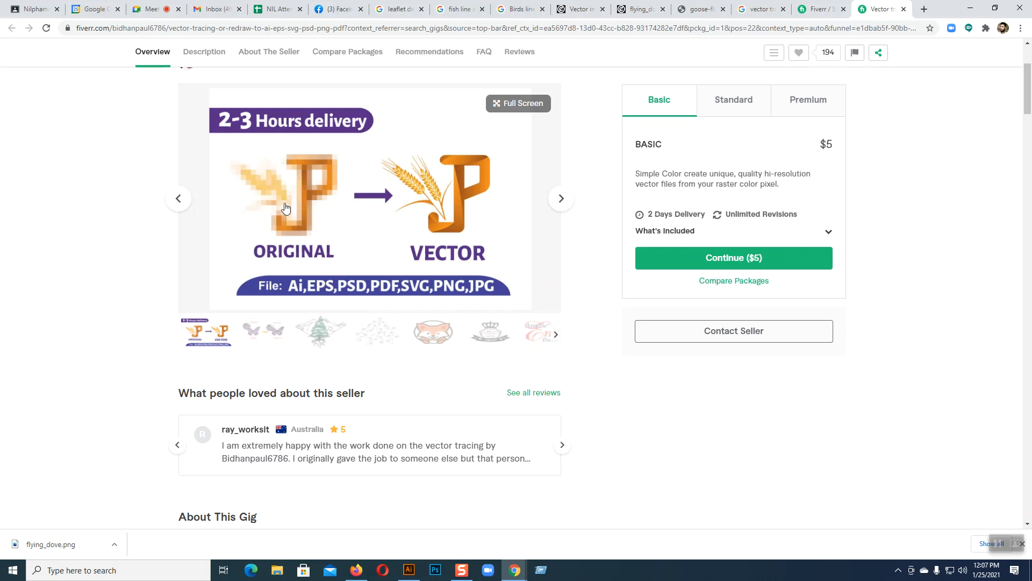
scroll(538, 361, "up", 1)
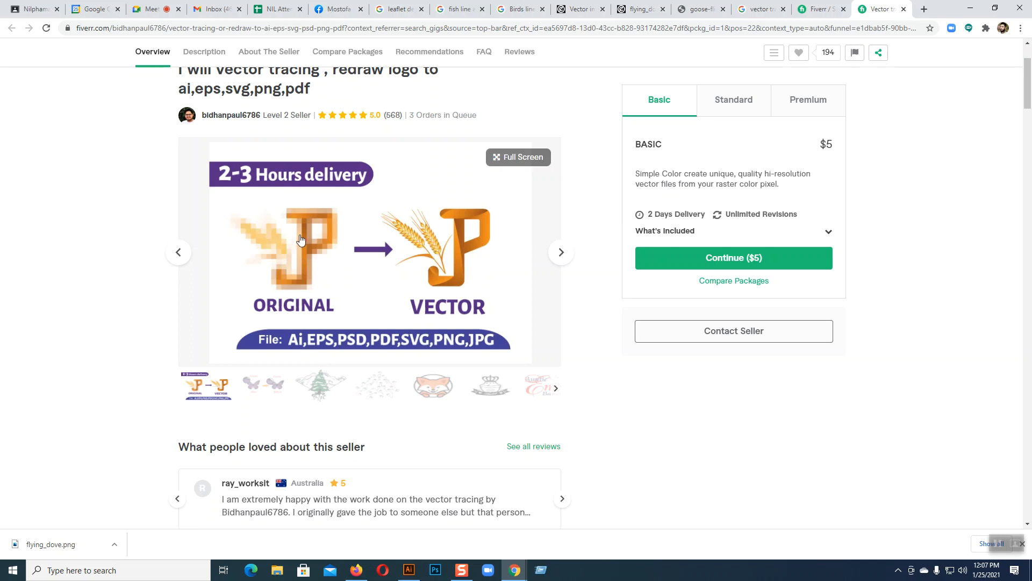
Open the Freepik website in a new browser tab through a Google search for freepik and sign in with the suggested Google account
left_click(924, 9)
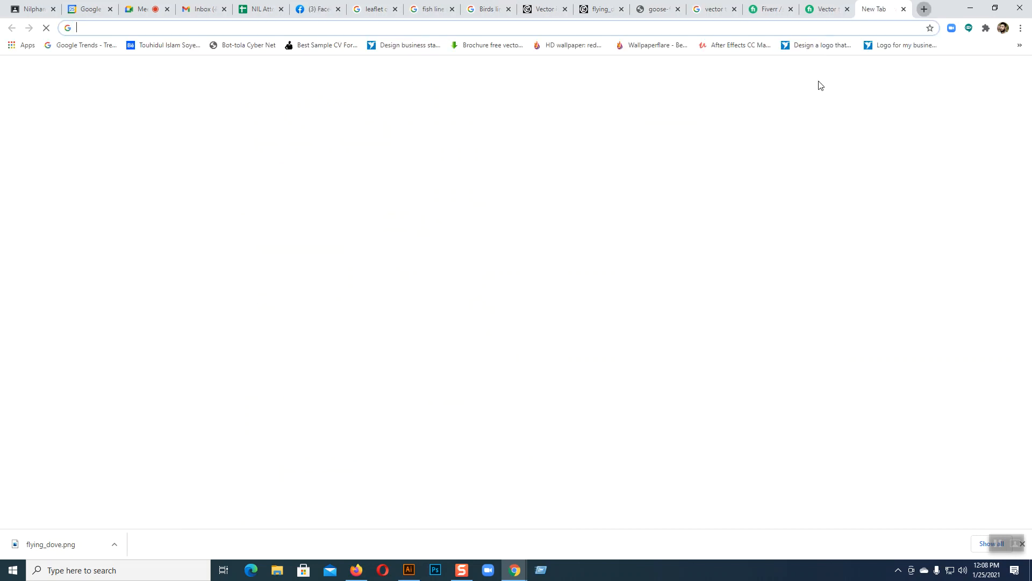
left_click(449, 227)
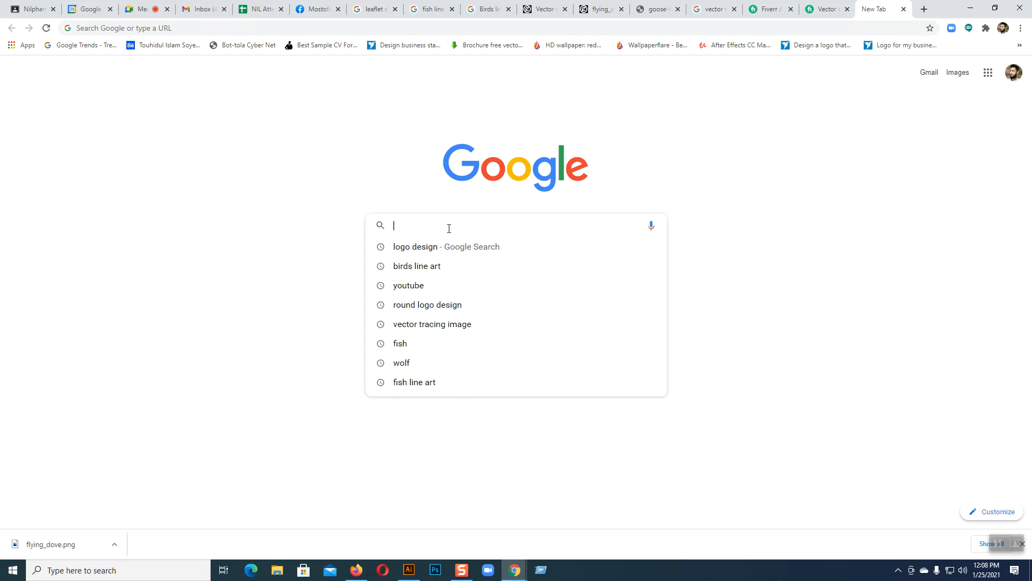
type("free font download")
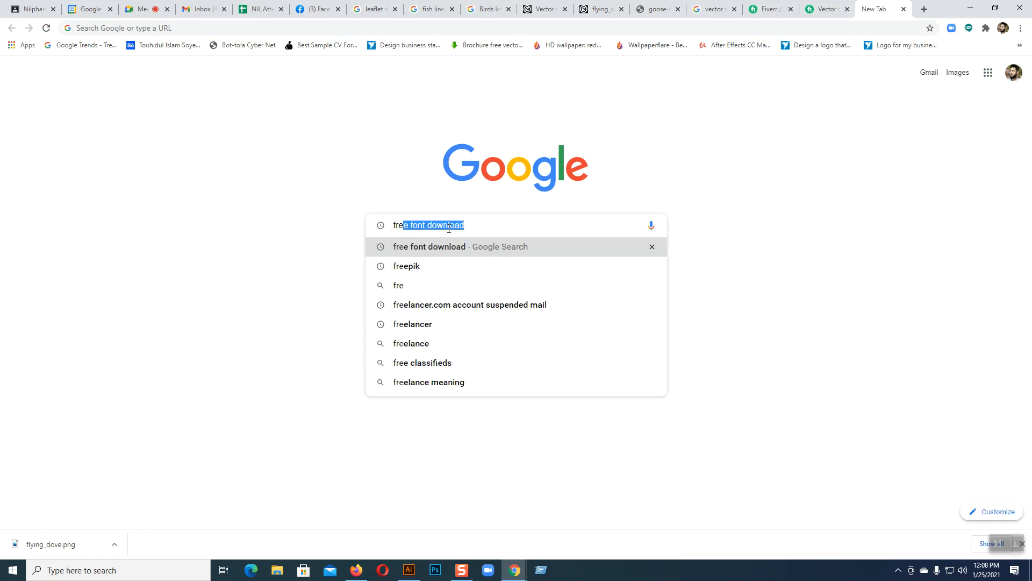
left_click(424, 265)
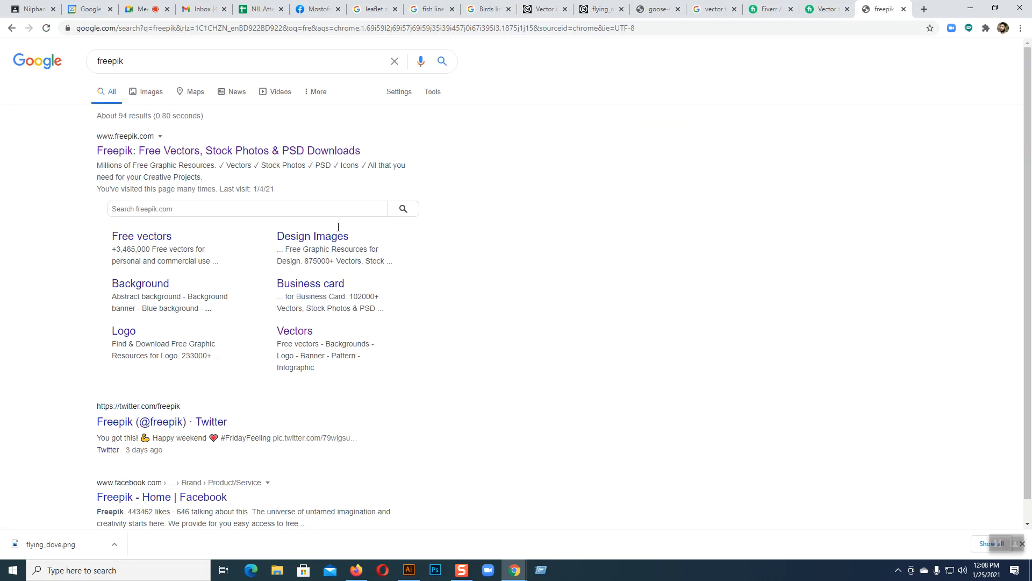
left_click(161, 151)
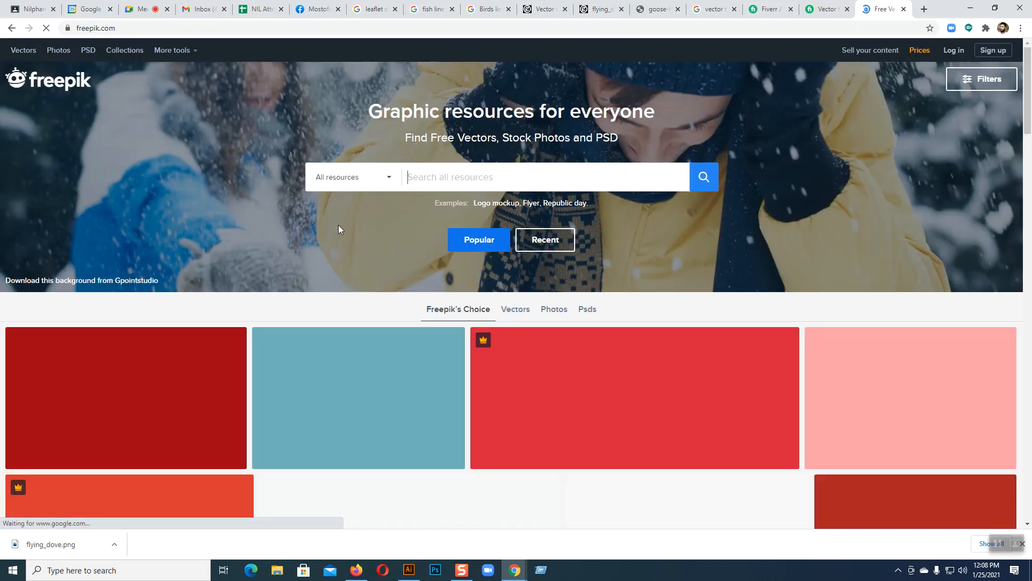
left_click(432, 176)
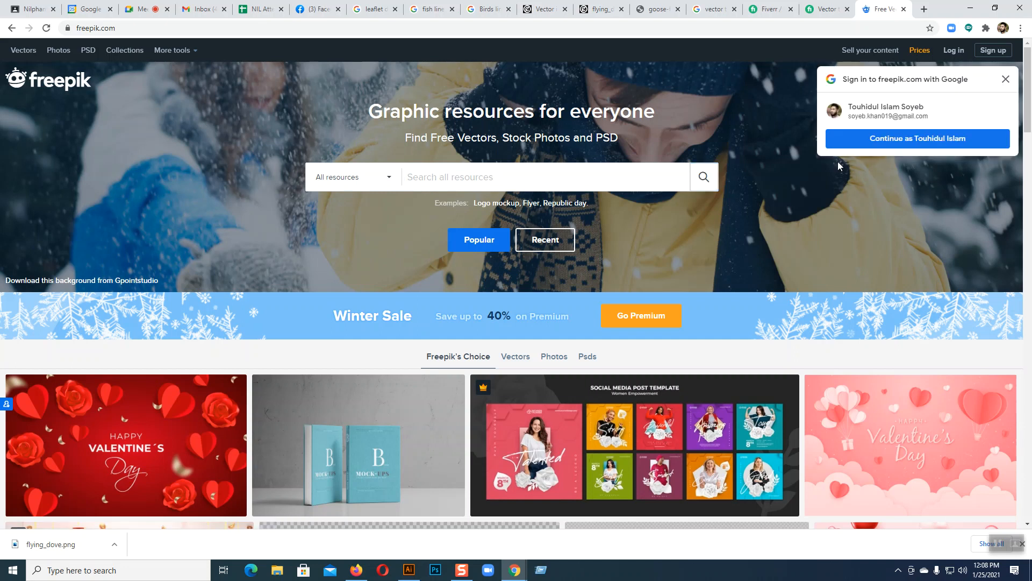
left_click(922, 138)
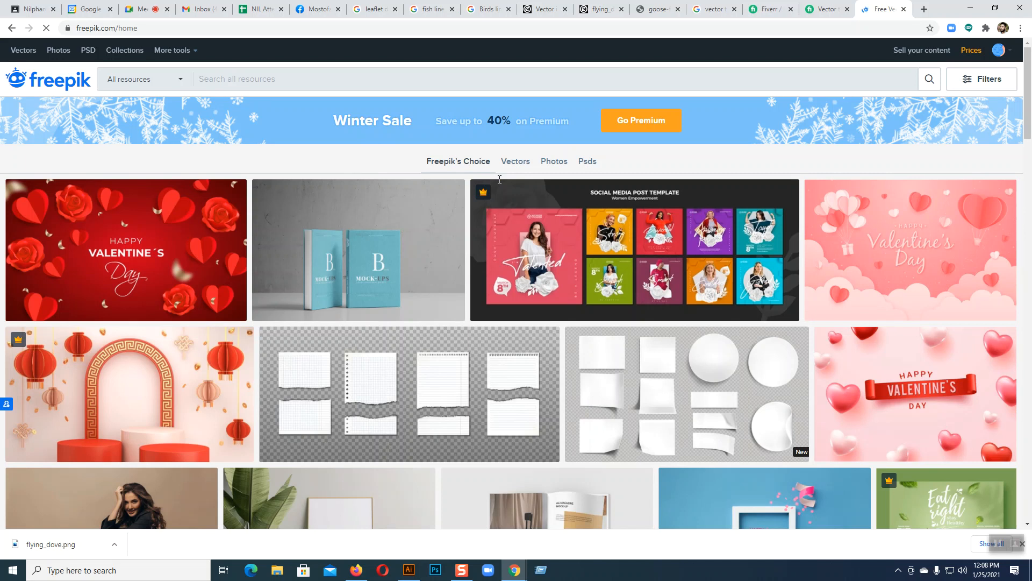
Search all Freepik resources for rice
left_click(278, 74)
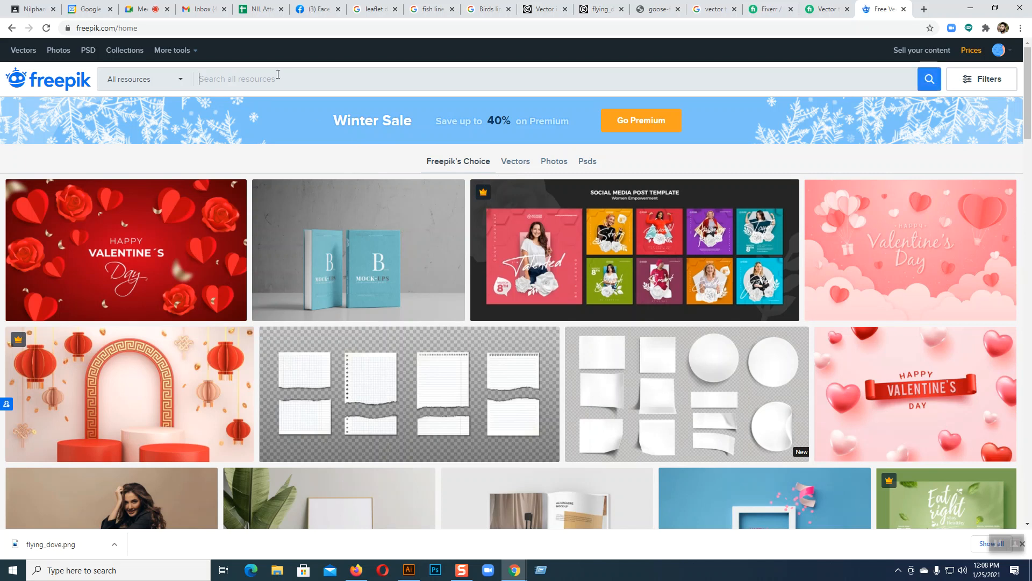
type("Rice")
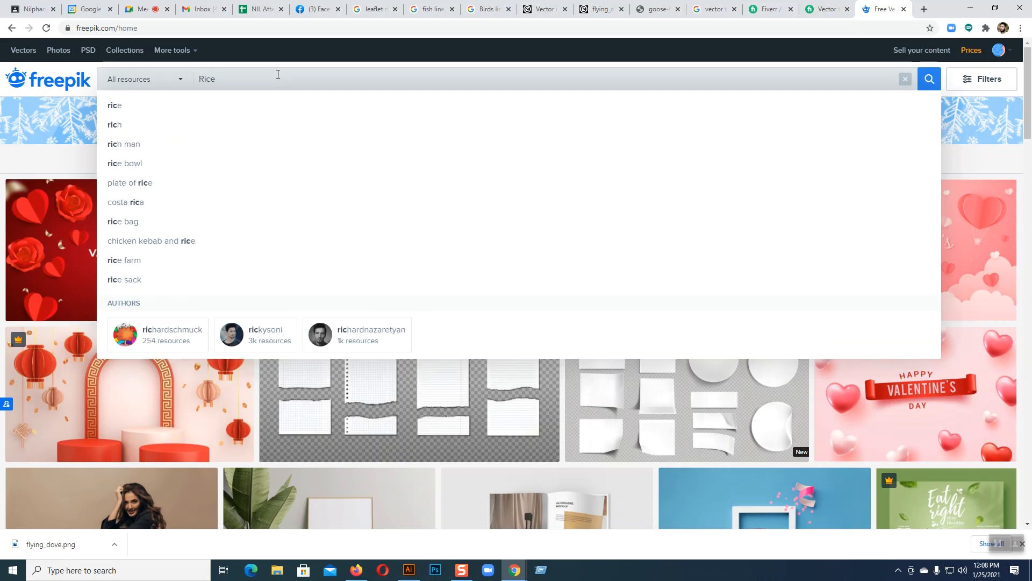
left_click(138, 107)
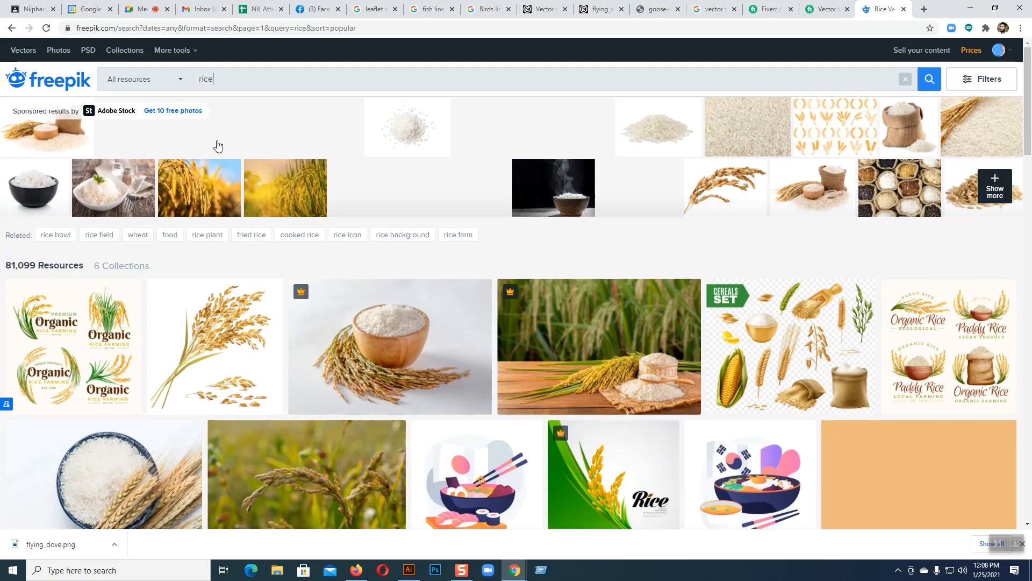
Search all Freepik resources for wheat flour and look through the results for wheat ear artwork
double_click(208, 82)
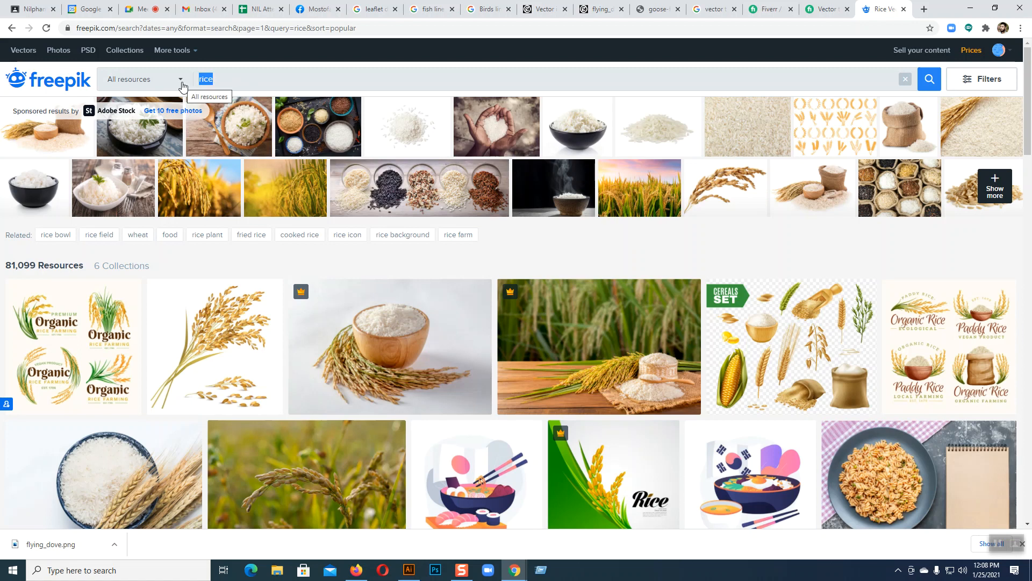
type("Wheat")
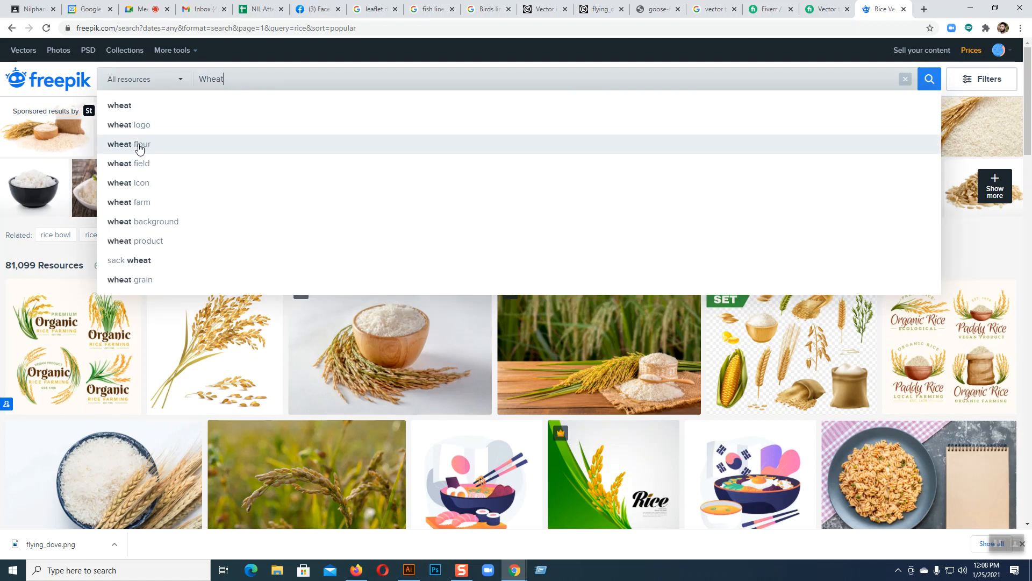
left_click(138, 145)
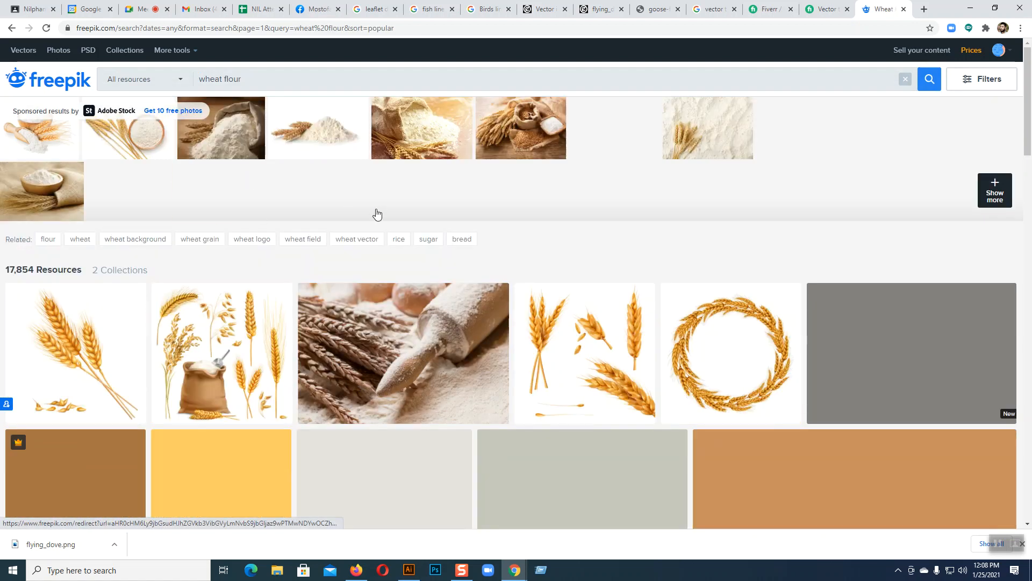
scroll(376, 212, "down", 1)
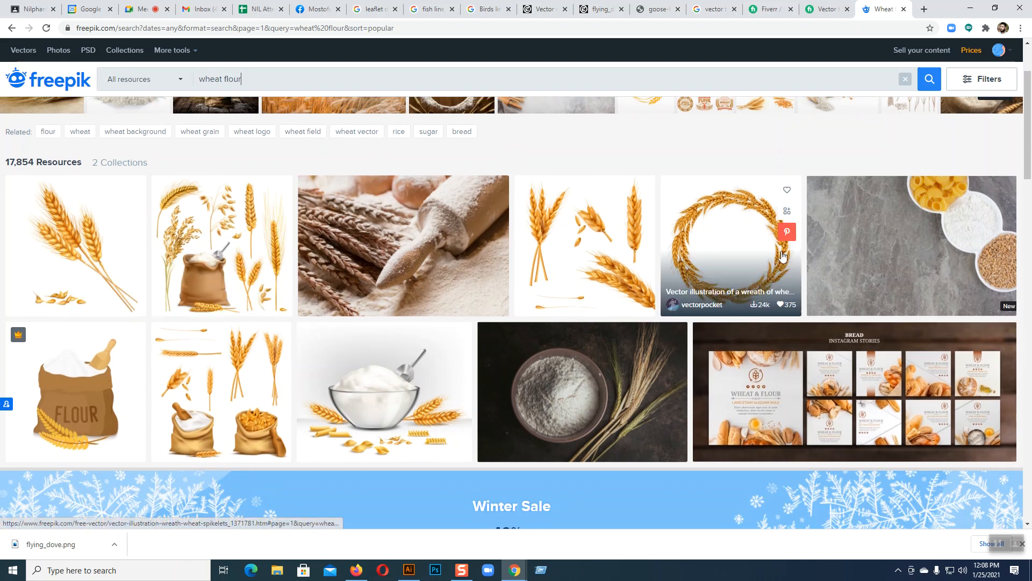
scroll(557, 349, "down", 6)
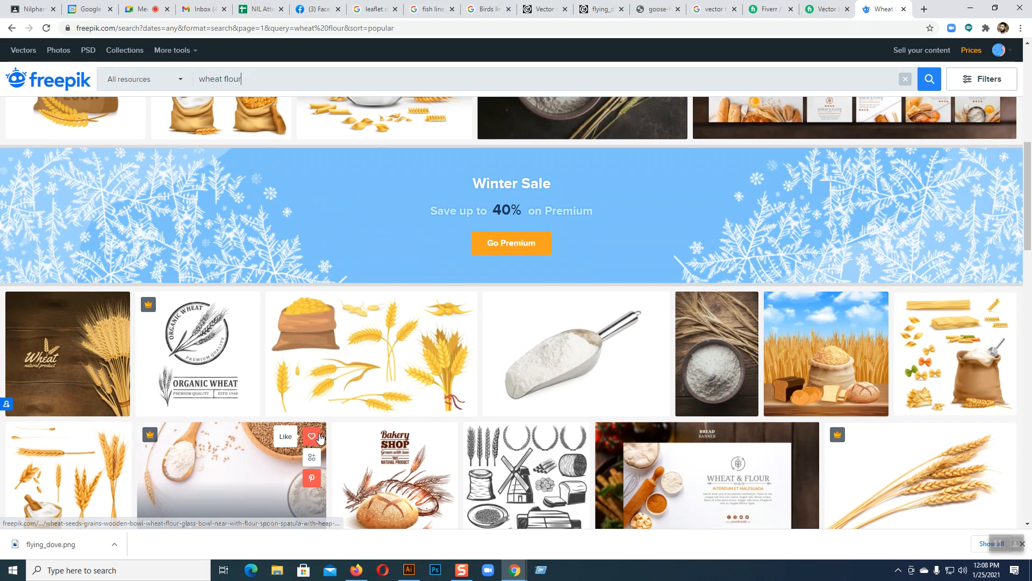
scroll(376, 419, "down", 5)
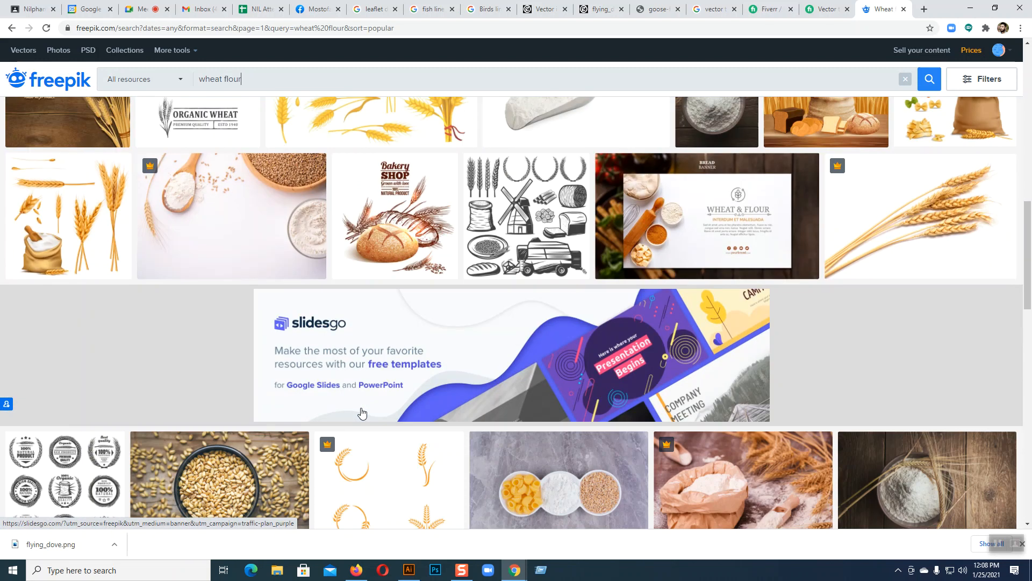
Look through the rest of the wheat flour results page on Freepik for wheat ear artwork
scroll(420, 298, "down", 6)
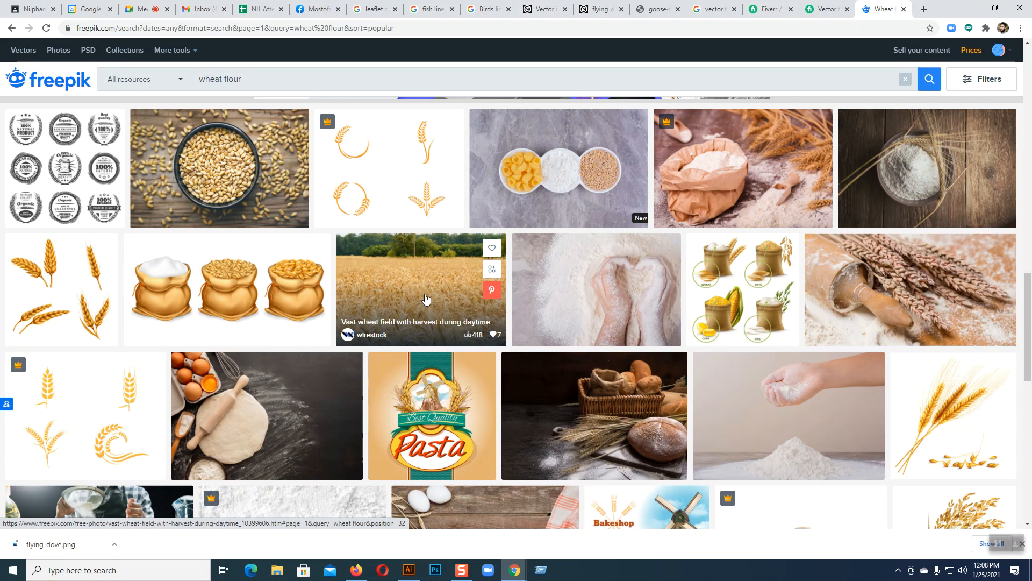
scroll(426, 299, "down", 4)
scroll(429, 299, "down", 5)
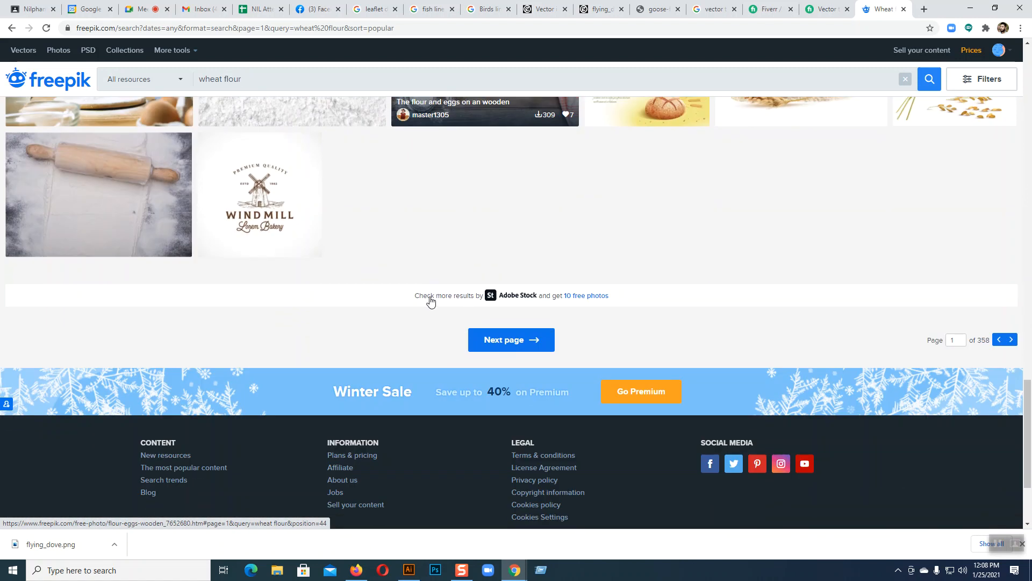
scroll(726, 297, "up", 5)
scroll(562, 380, "up", 15)
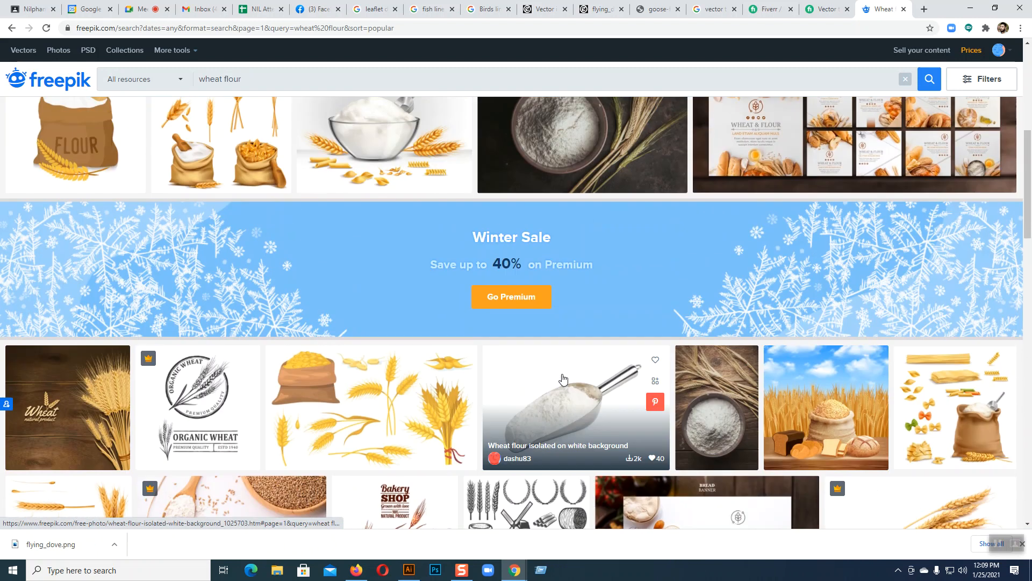
scroll(563, 379, "up", 7)
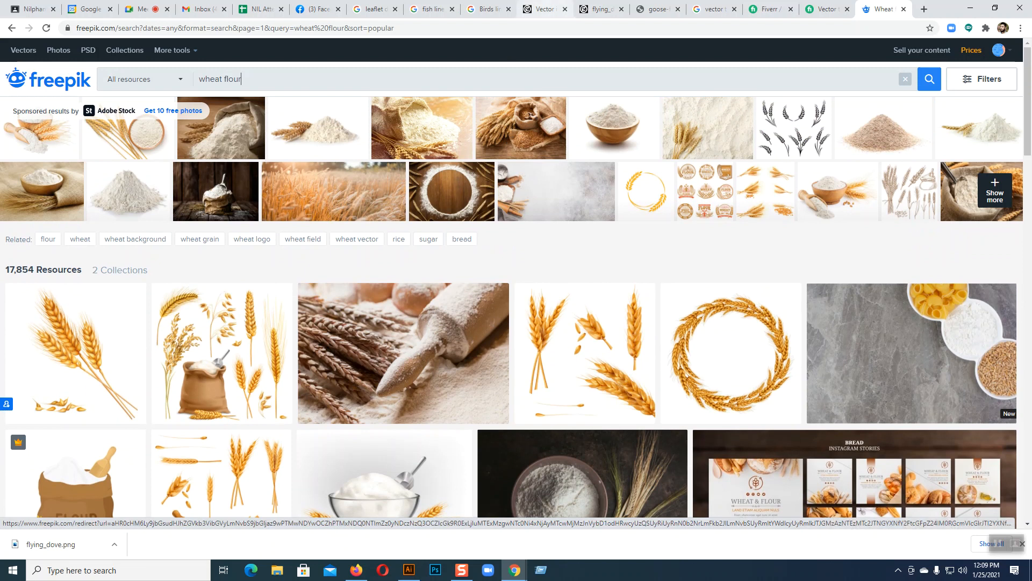
Return to Fiverr's vector tracing results and open the gig with the before-and-after pencil sketch redraw in a separate tab
left_click(826, 9)
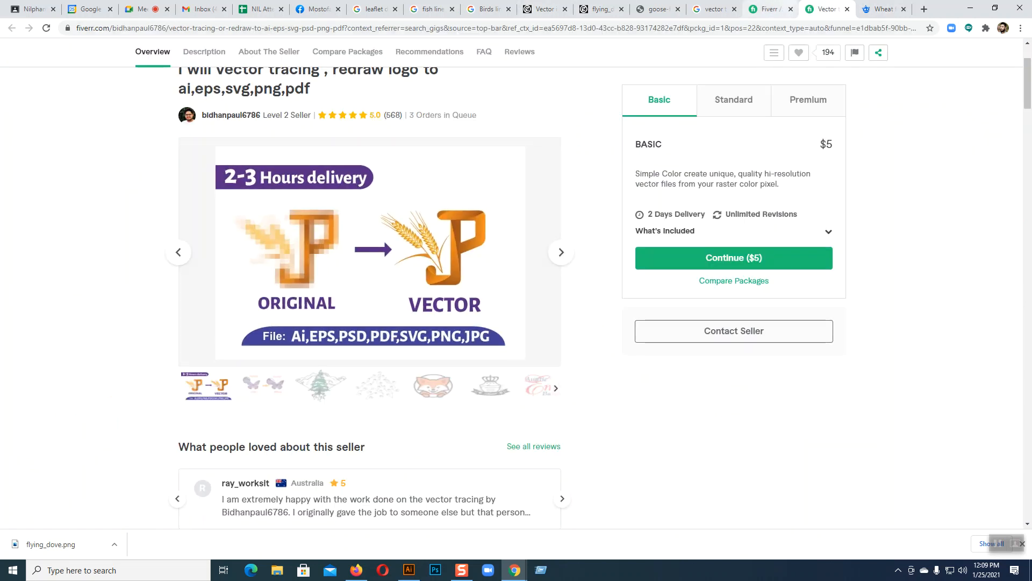
left_click(769, 9)
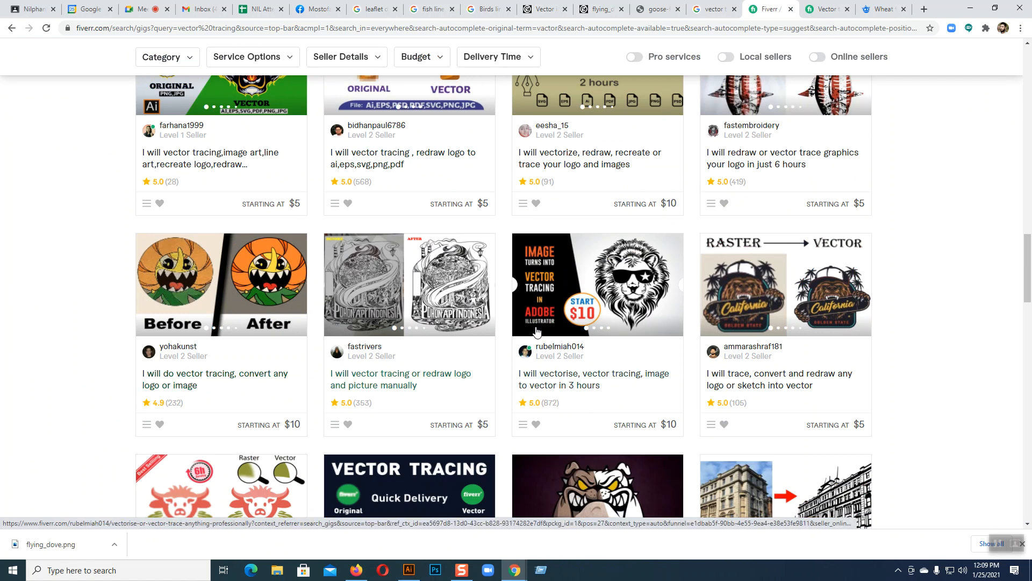
left_click(408, 283)
key("ctrl+shift+Tab")
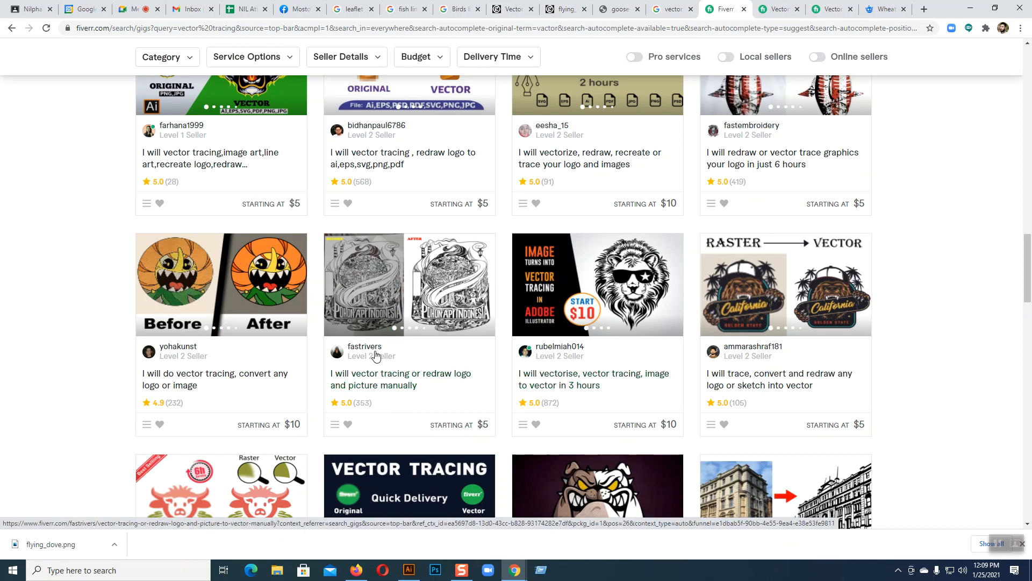
Browse the remaining vector tracing gigs on Fiverr and compare their raster-to-vector samples
scroll(297, 357, "down", 3)
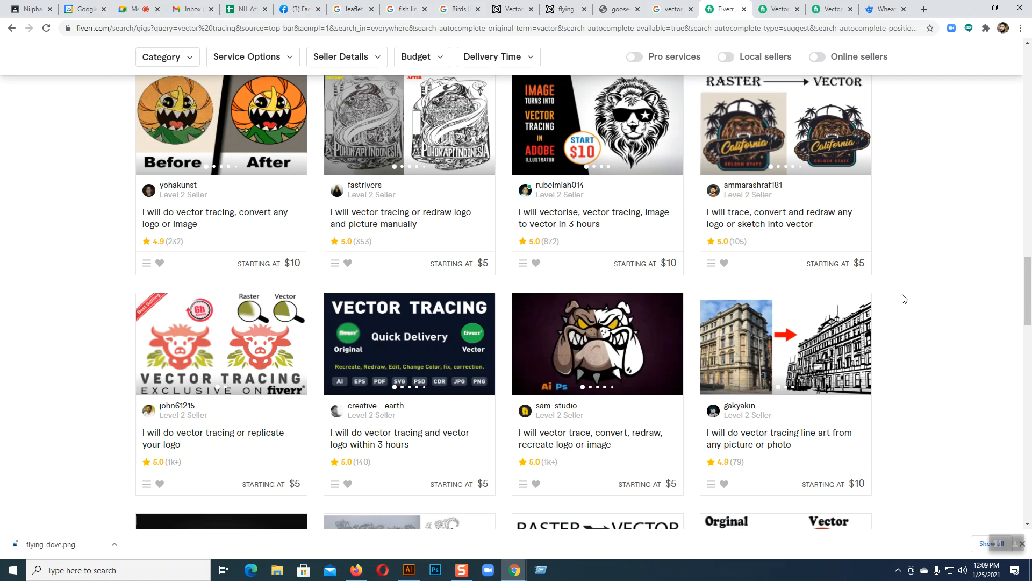
scroll(905, 299, "down", 1)
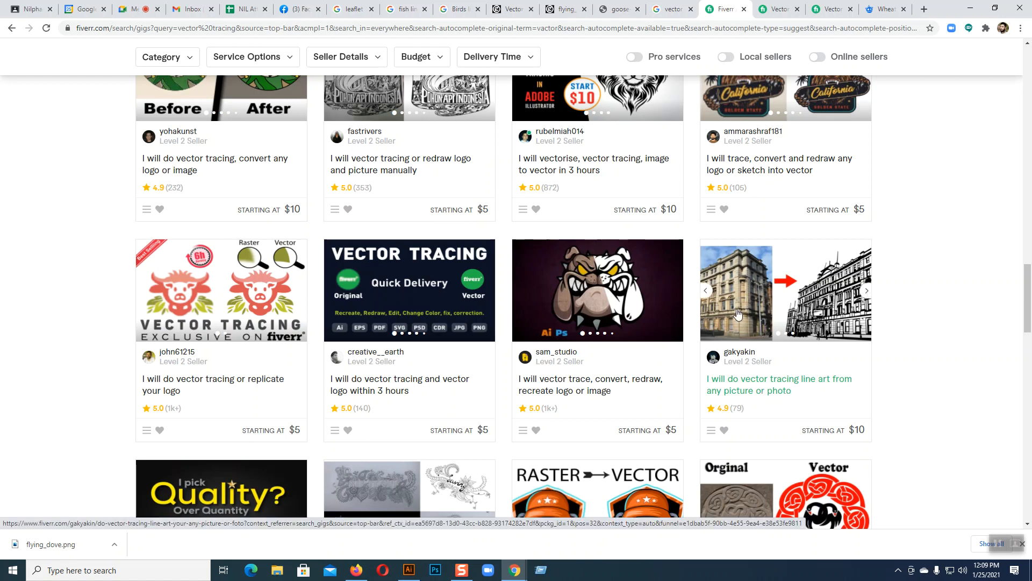
scroll(949, 371, "down", 5)
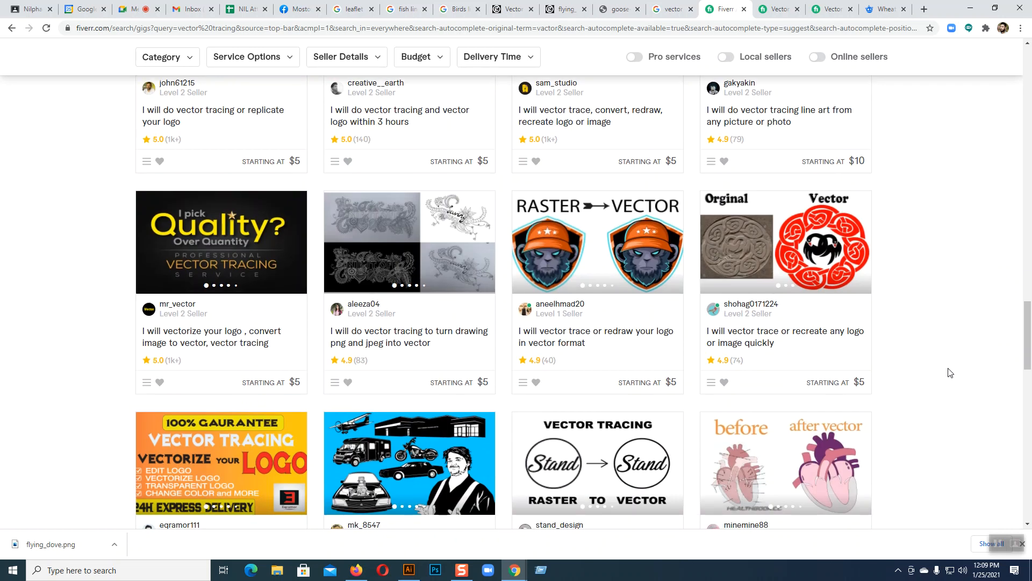
scroll(949, 371, "down", 8)
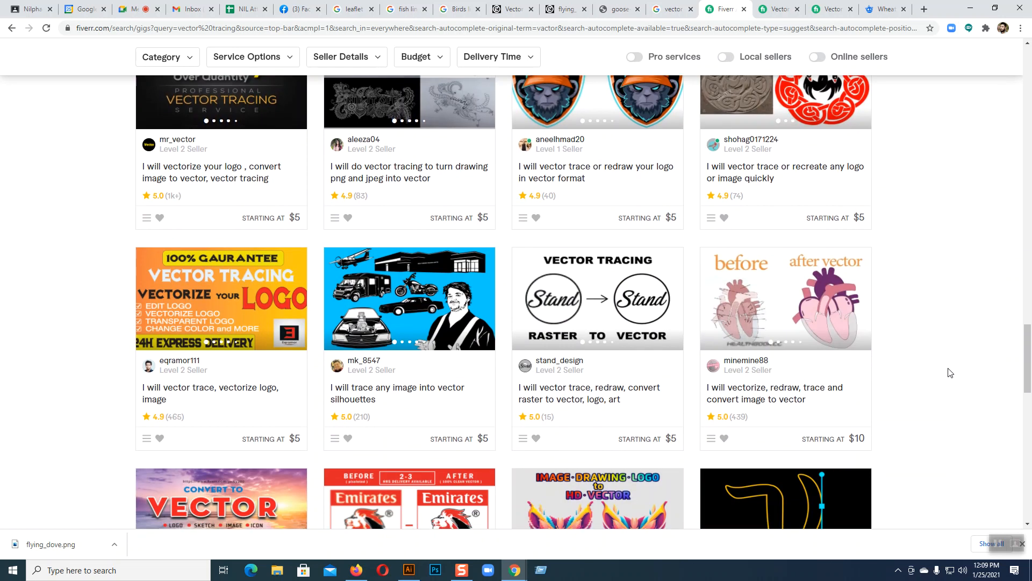
scroll(949, 372, "down", 1)
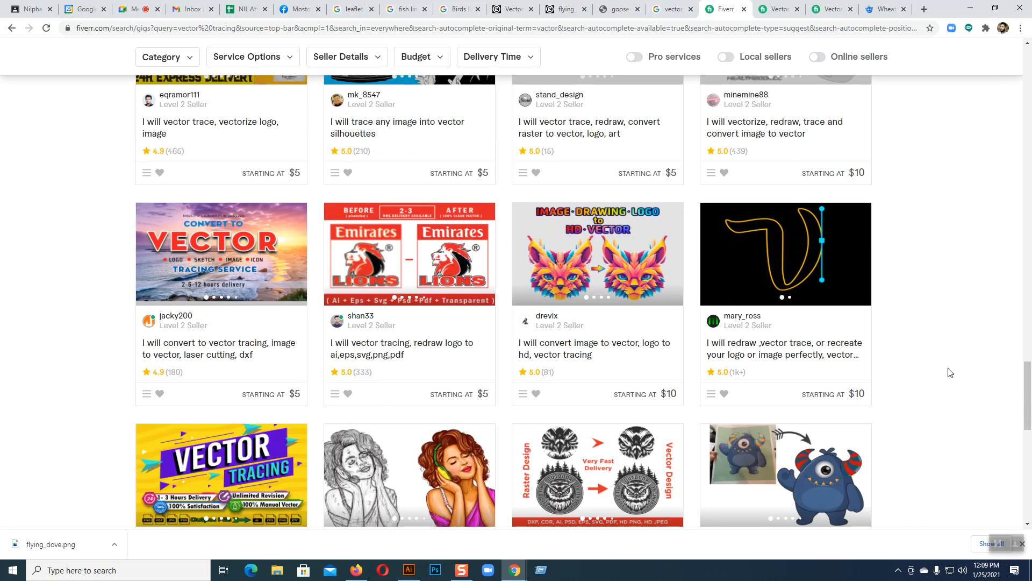
scroll(980, 358, "up", 20)
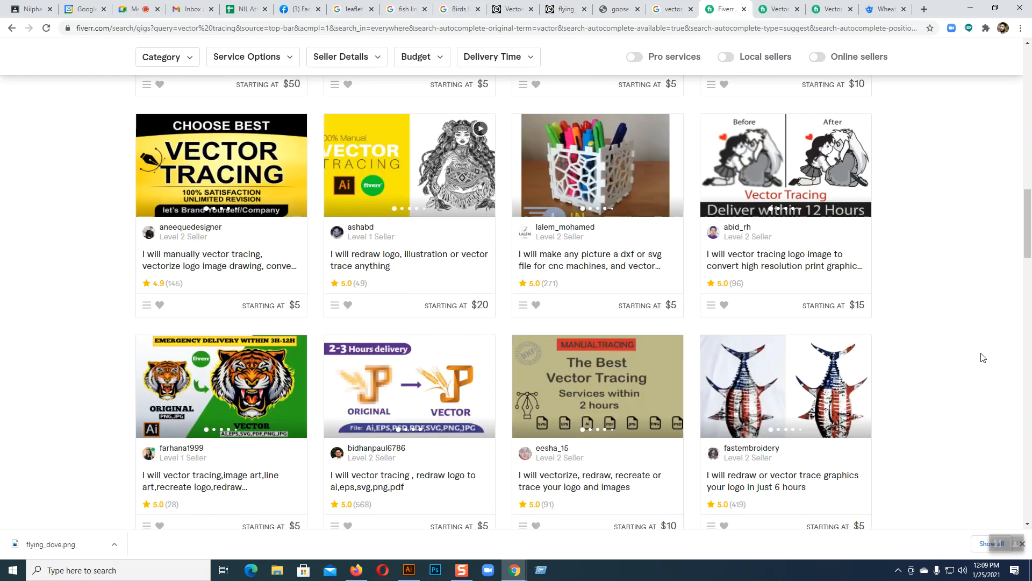
Check the meeting tab and look through the fish line art and Birds line art image results for a bird drawing to trace
key("ctrl+3")
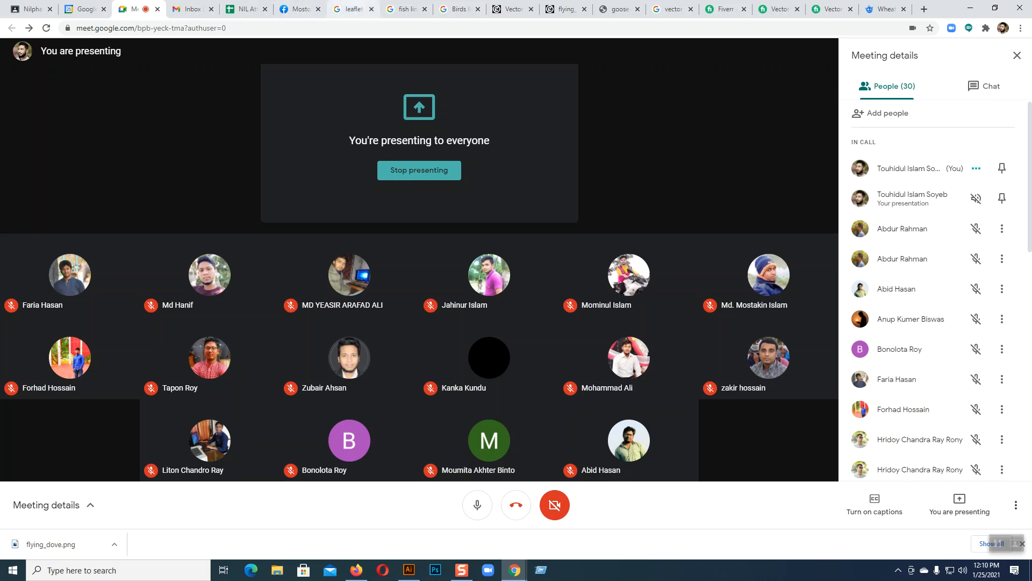
left_click(404, 9)
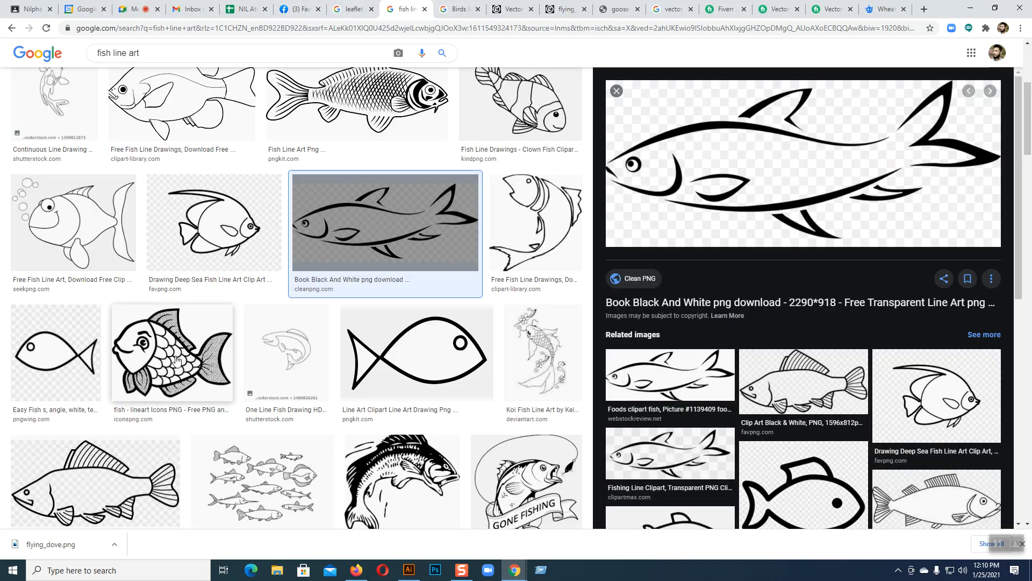
scroll(226, 217, "down", 5)
key("ctrl+Tab")
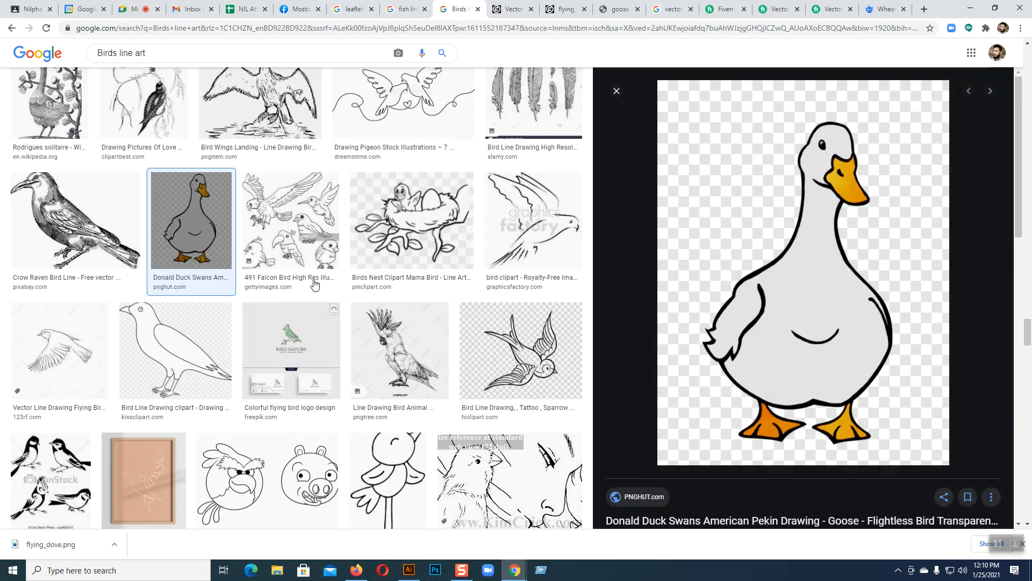
scroll(312, 280, "down", 5)
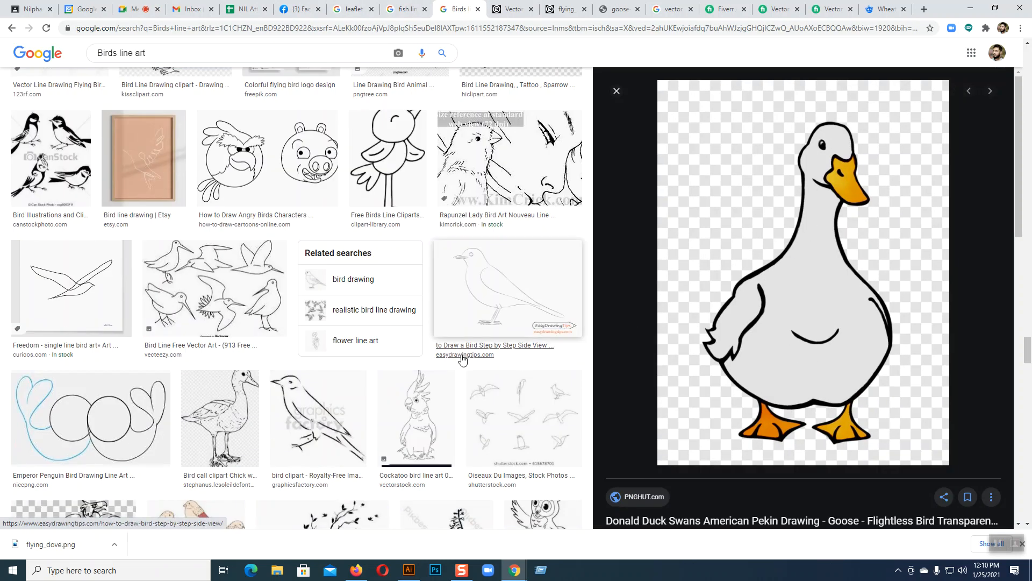
scroll(461, 344, "down", 7)
scroll(461, 344, "down", 3)
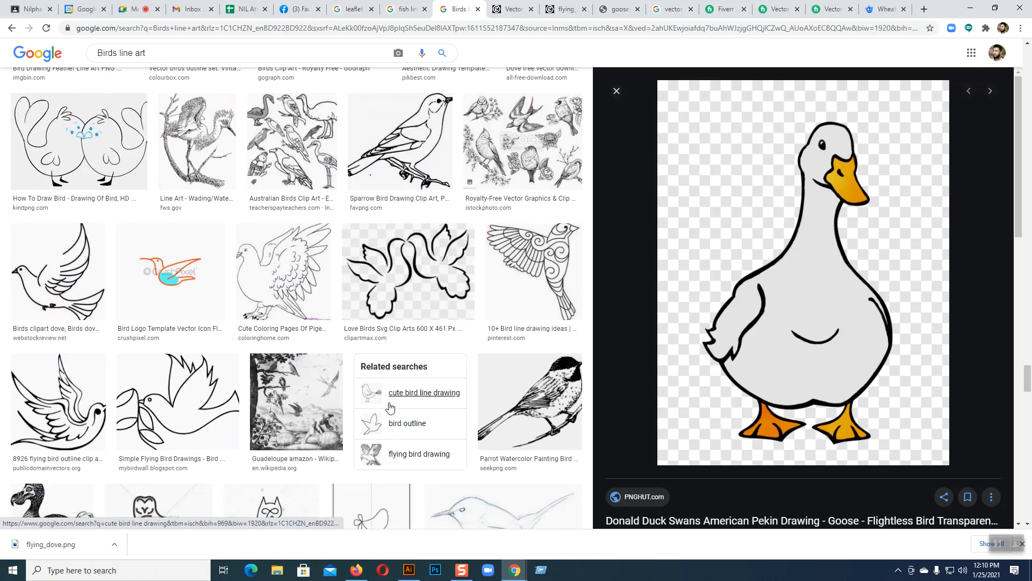
scroll(461, 345, "up", 10)
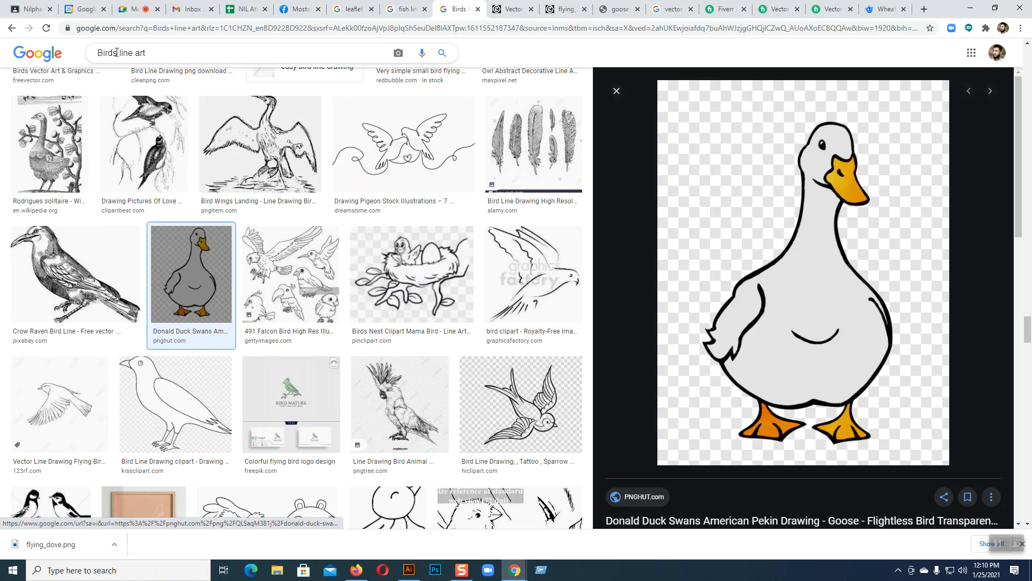
scroll(379, 243, "up", 7)
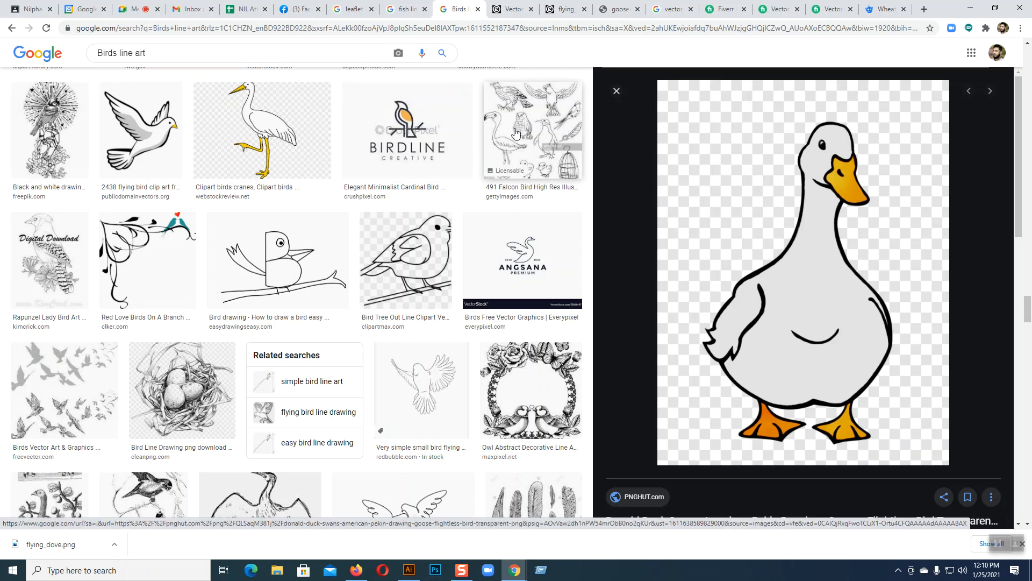
scroll(466, 253, "down", 10)
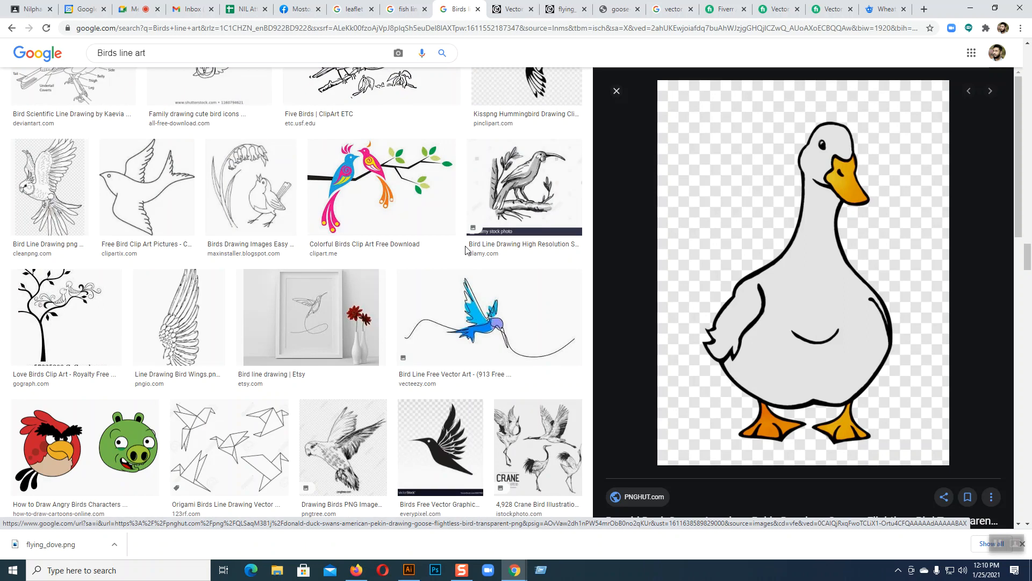
scroll(467, 251, "up", 6)
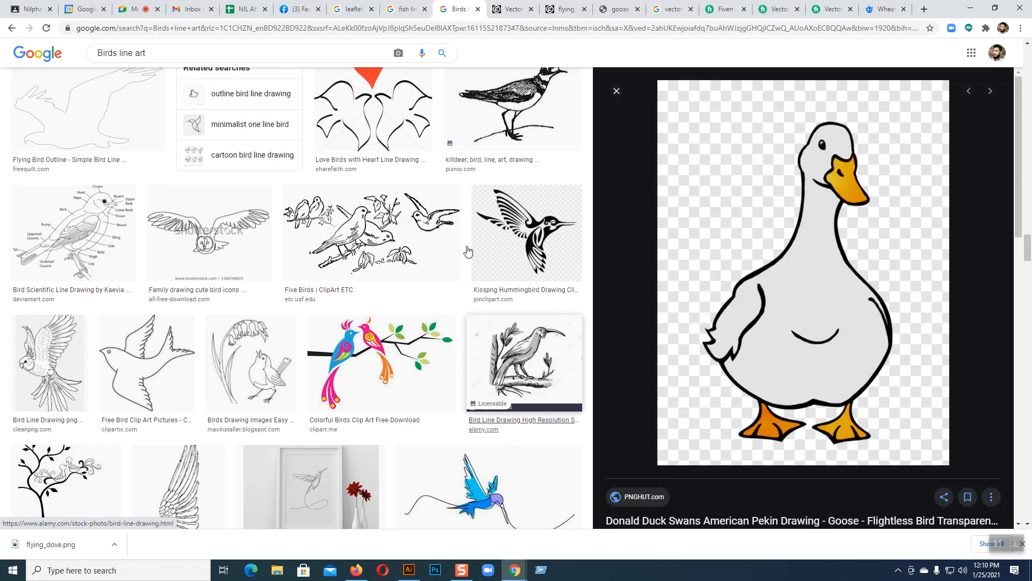
scroll(467, 251, "up", 3)
Copy the line-art bird on a flowering branch, paste it into the flying_dove.png document in Illustrator, and move it over the artboard
left_click(430, 277)
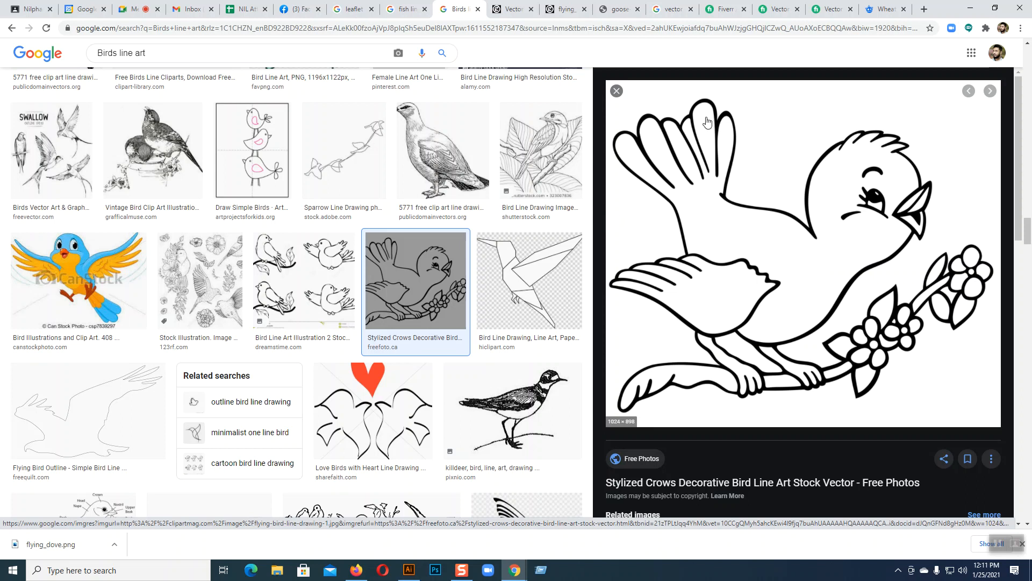
right_click(771, 266)
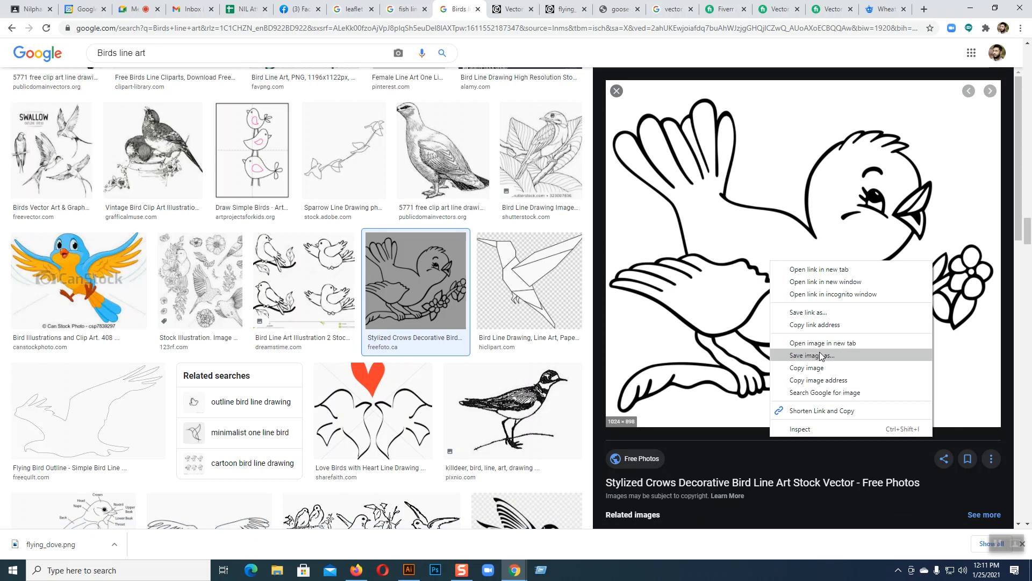
left_click(811, 368)
left_click(409, 569)
scroll(544, 370, "down", 5)
left_click(569, 373)
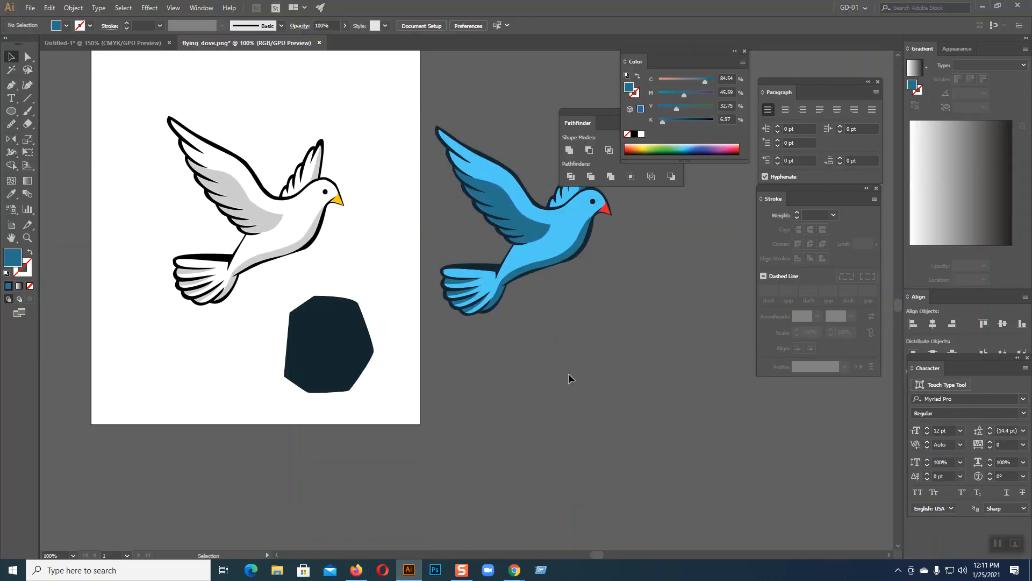
key("ctrl+v")
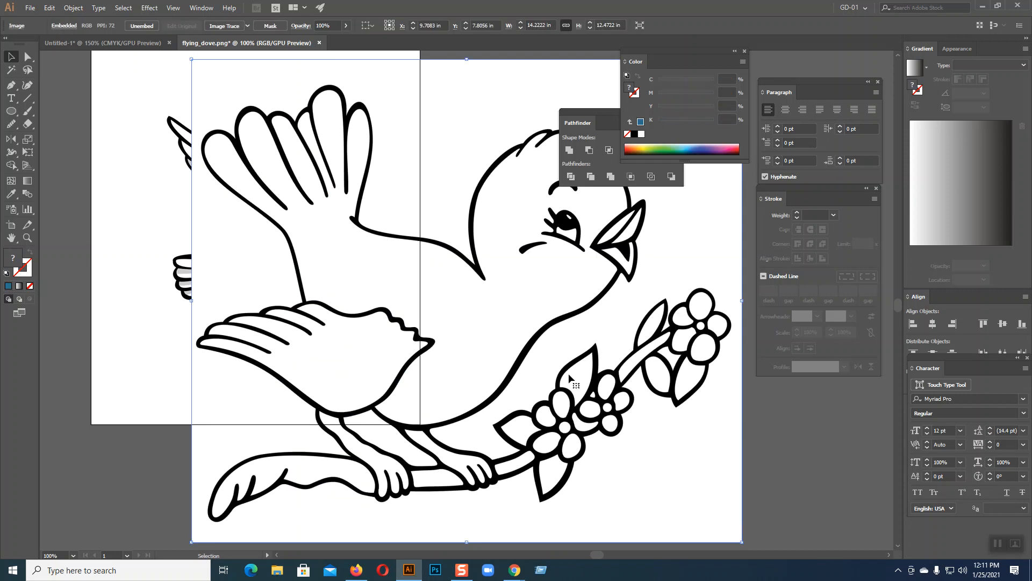
left_click_drag(567, 350, 396, 349)
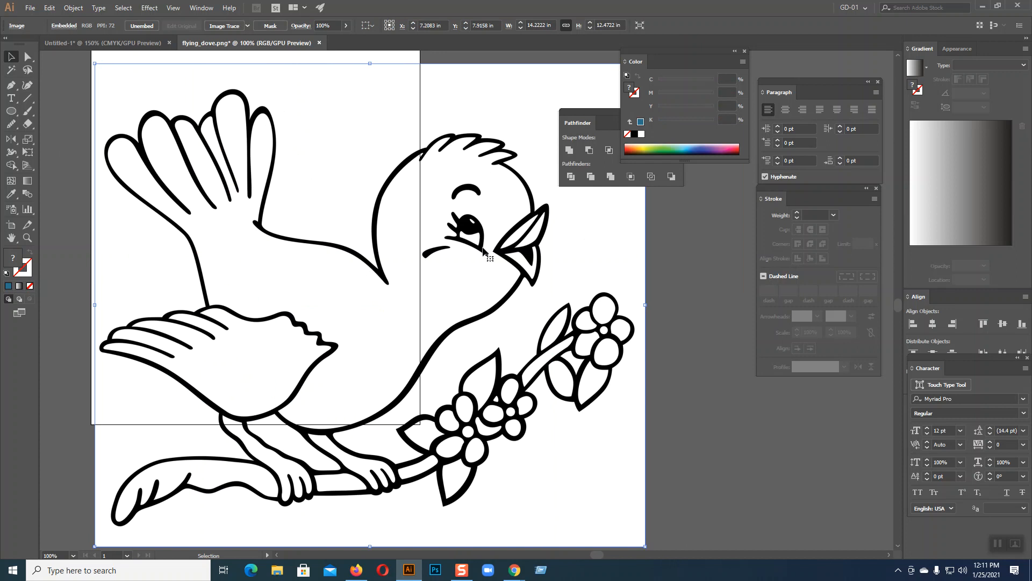
Draw a rough unfilled Pen tool outline with a blue stroke around the bird and flowering branch, and remove it from the artwork
left_click(11, 84)
left_click(114, 194)
left_click(95, 145)
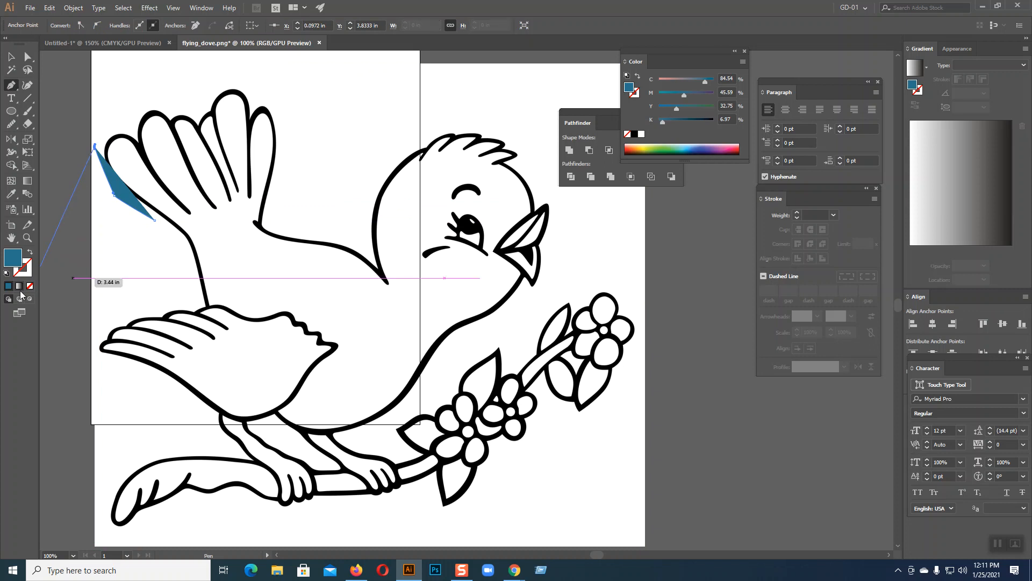
left_click(30, 251)
left_click(121, 113)
left_click(182, 82)
left_click(253, 72)
left_click(278, 97)
left_click(284, 114)
left_click(293, 173)
left_click(318, 216)
left_click(342, 182)
left_click(370, 140)
left_click(432, 104)
left_click_drag(490, 97, 499, 101)
left_click_drag(514, 129, 553, 181)
left_click_drag(569, 207, 573, 221)
left_click_drag(569, 267, 564, 275)
left_click_drag(542, 292, 431, 373)
left_click(398, 400)
left_click_drag(396, 408, 456, 378)
left_click_drag(494, 348, 532, 328)
left_click_drag(573, 278, 591, 268)
left_click_drag(619, 276, 628, 284)
left_click_drag(642, 337, 644, 354)
left_click_drag(632, 396, 589, 490)
left_click_drag(485, 522, 422, 532)
left_click_drag(381, 530, 344, 527)
left_click_drag(237, 524, 178, 524)
left_click(144, 528)
left_click(104, 522)
left_click_drag(124, 468, 138, 463)
left_click(150, 452)
left_click(186, 427)
left_click(186, 407)
left_click(141, 385)
left_click(114, 382)
left_click(87, 346)
left_click(92, 306)
left_click(132, 285)
left_click(138, 262)
left_click(123, 229)
left_click(155, 220)
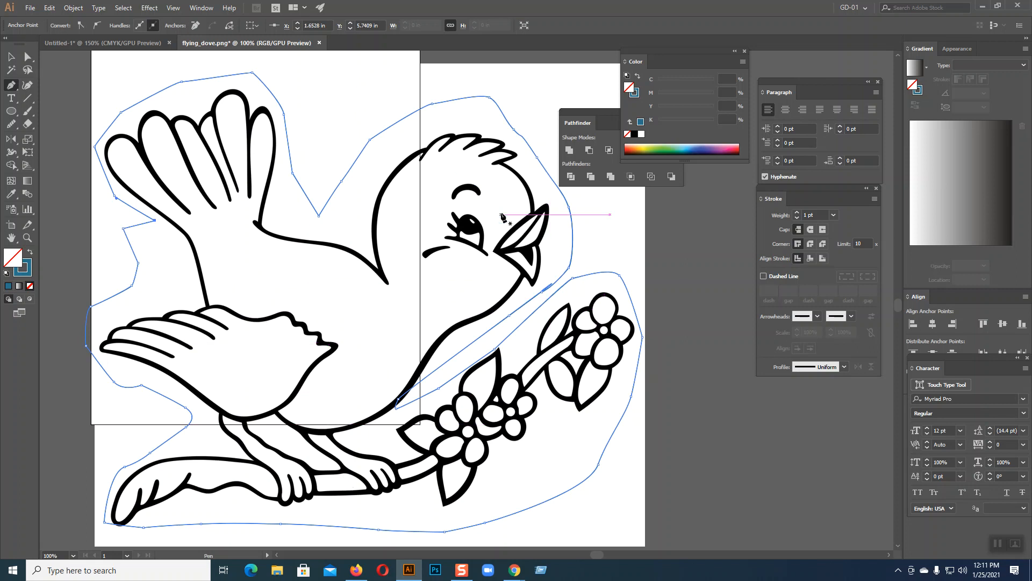
left_click(12, 57)
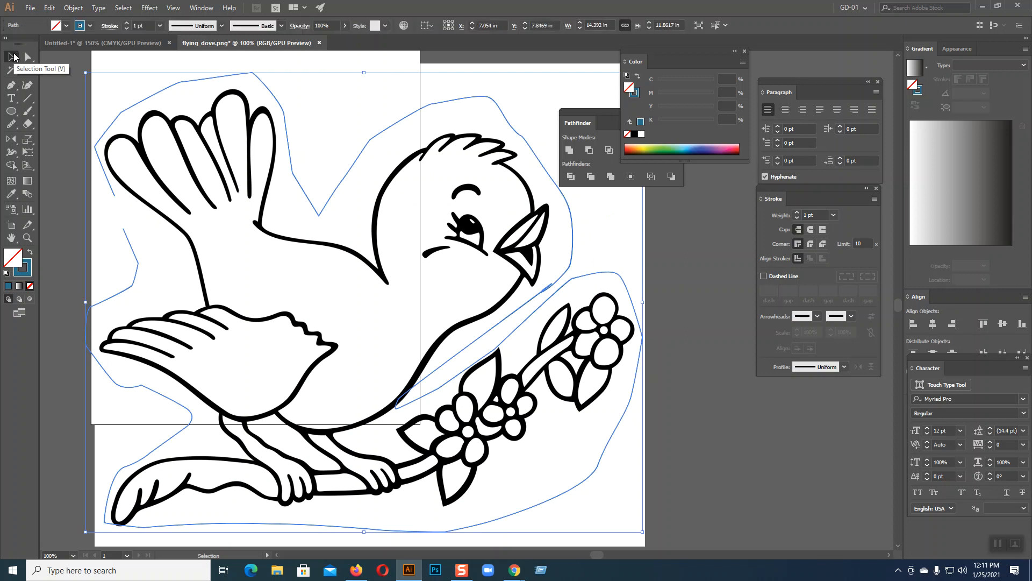
key("ctrl+shift+a")
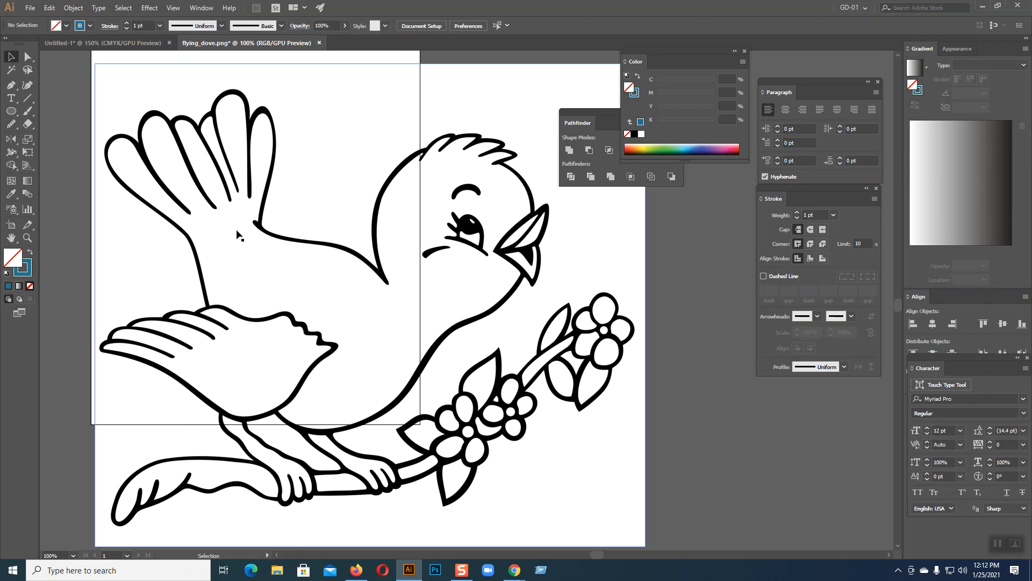
Switch back to Chrome and search Google Images for Birds instead of Birds line art
mouse_move(515, 570)
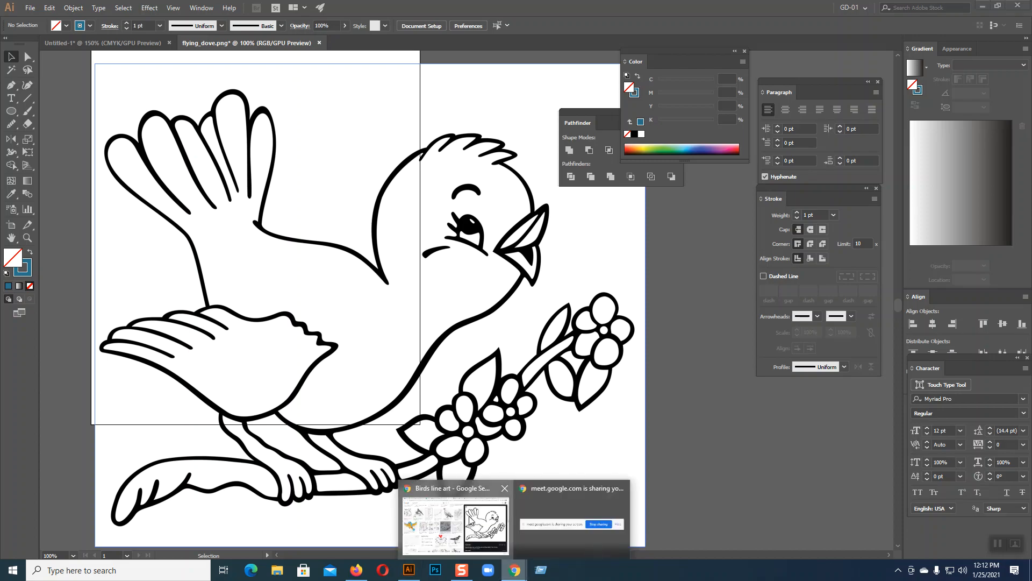
left_click(469, 519)
double_click(138, 53)
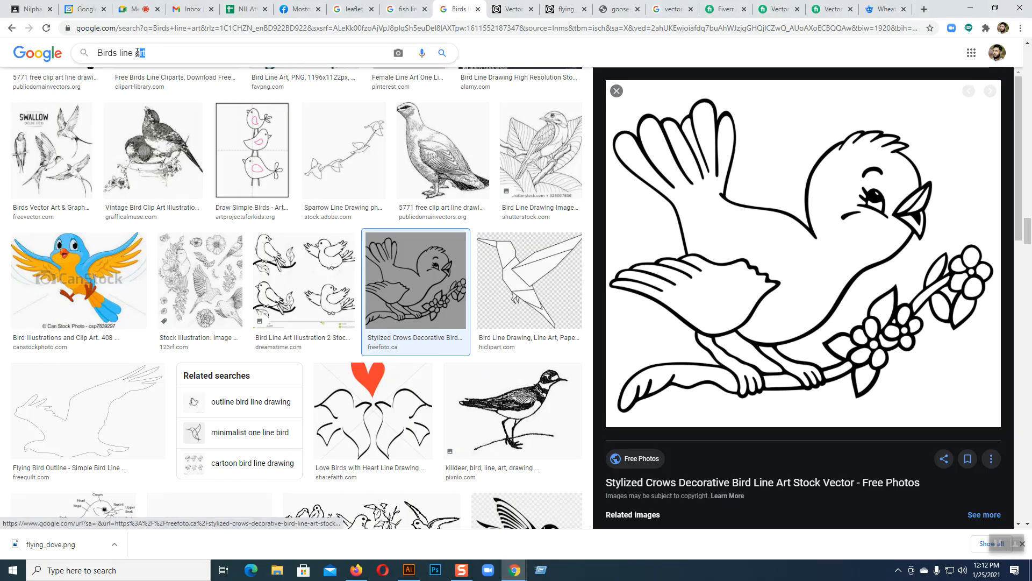
left_click_drag(138, 52, 119, 52)
key("BackSpace")
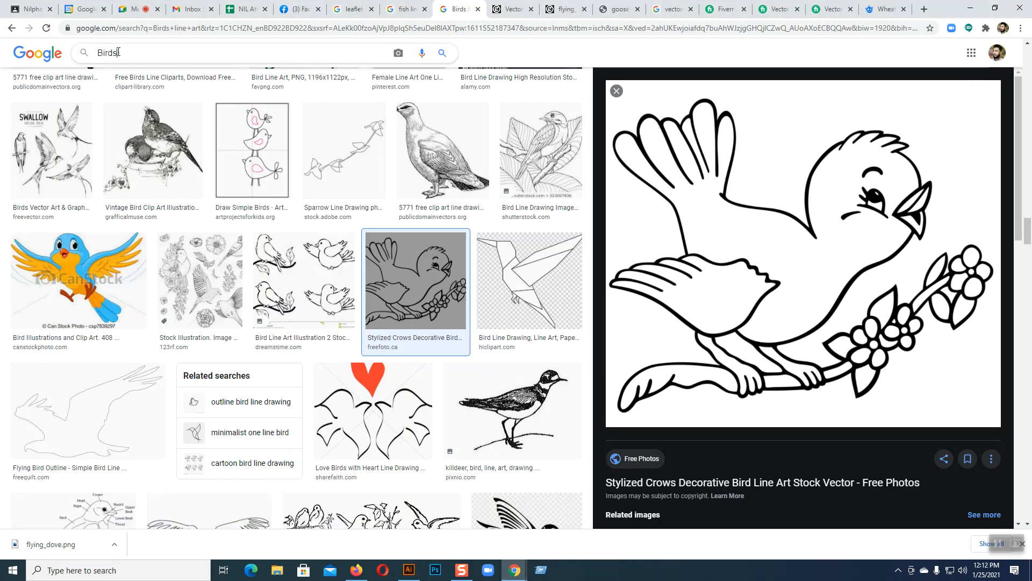
left_click(447, 48)
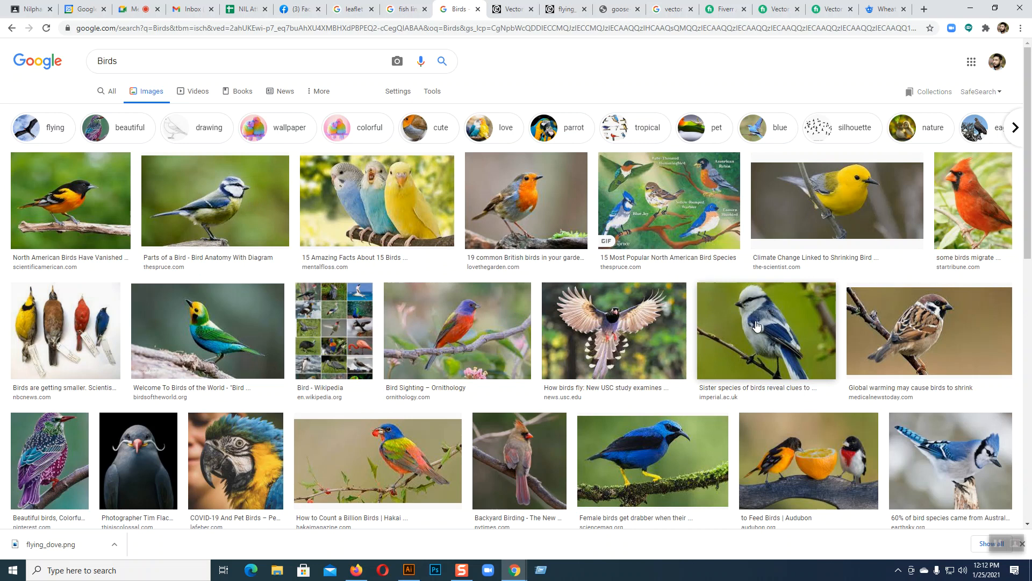
Copy the blue bird photo on the mossy branch and paste it beside the blue dove in Illustrator, replacing the line-art bird
right_click(656, 441)
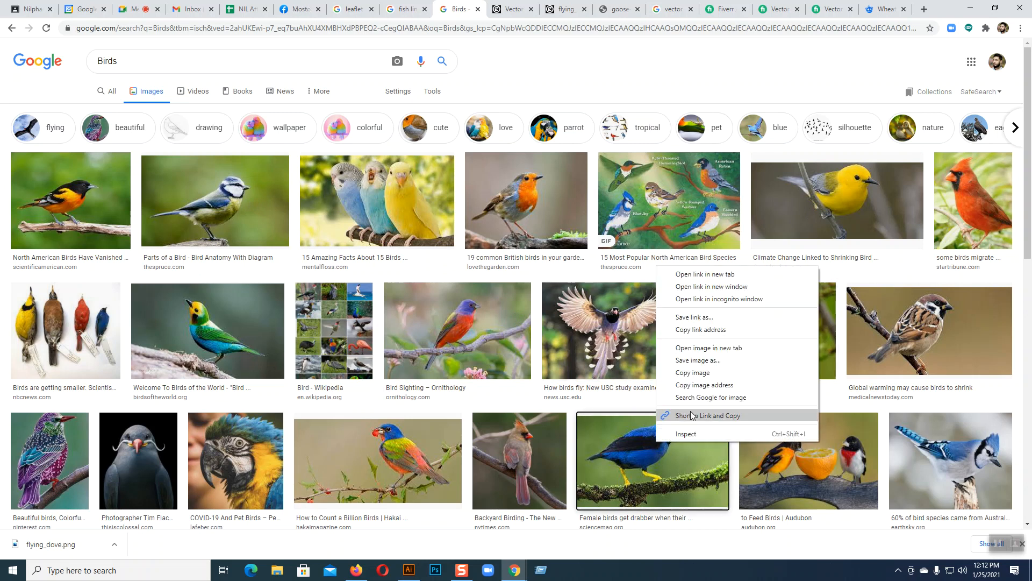
left_click(700, 372)
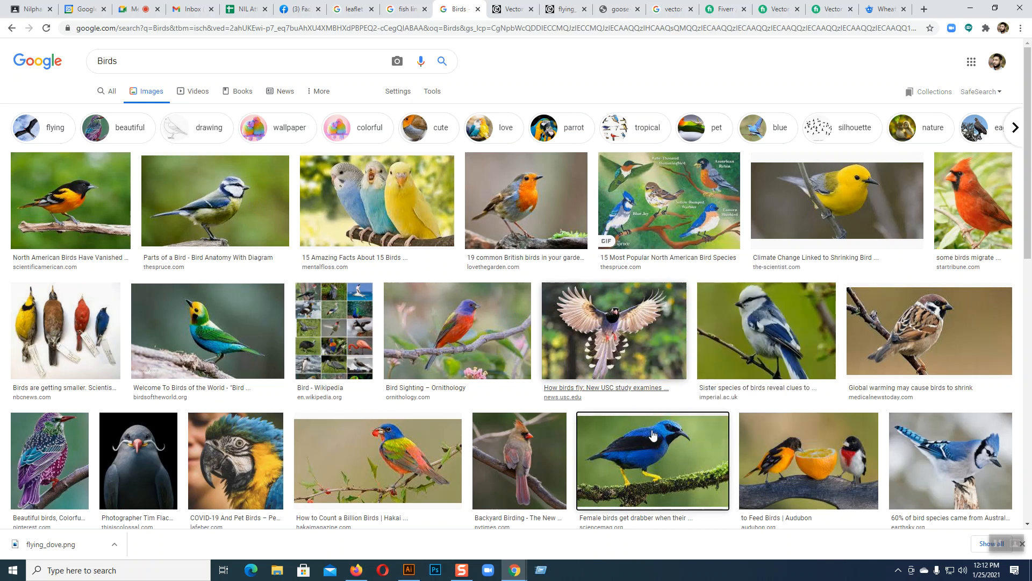
left_click(410, 569)
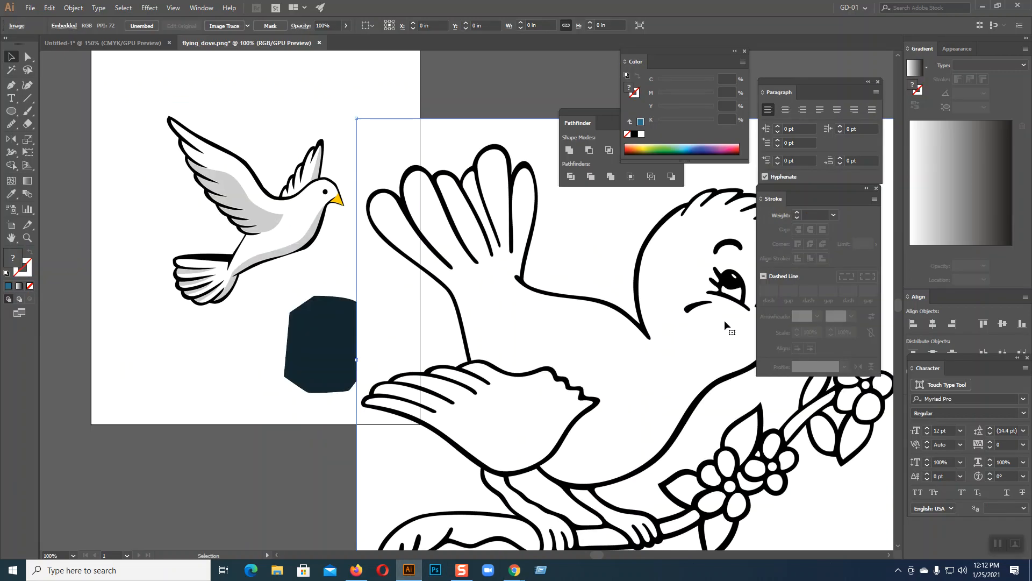
left_click_drag(658, 340, 434, 371)
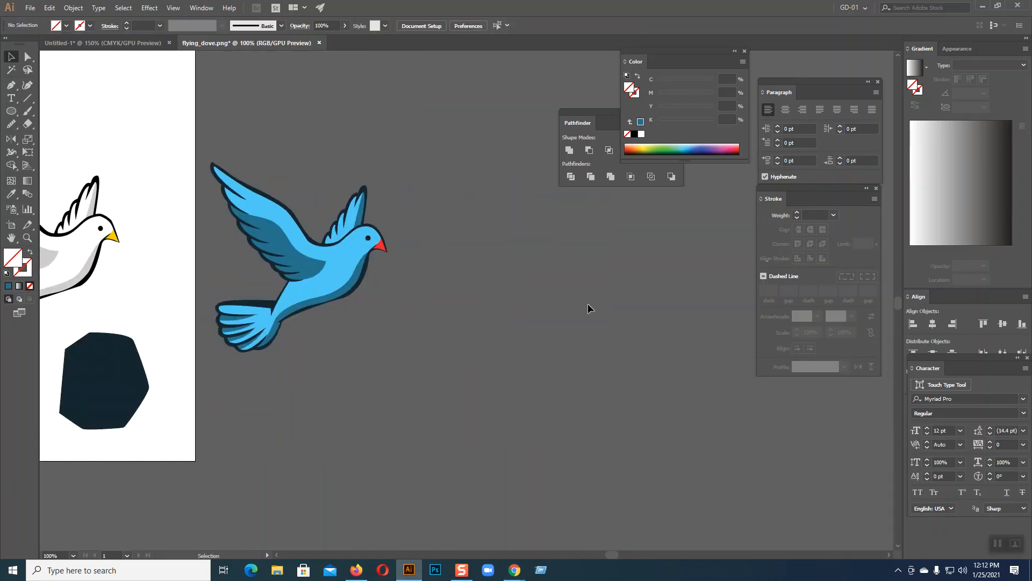
key("ctrl+v")
left_click_drag(454, 281, 561, 279)
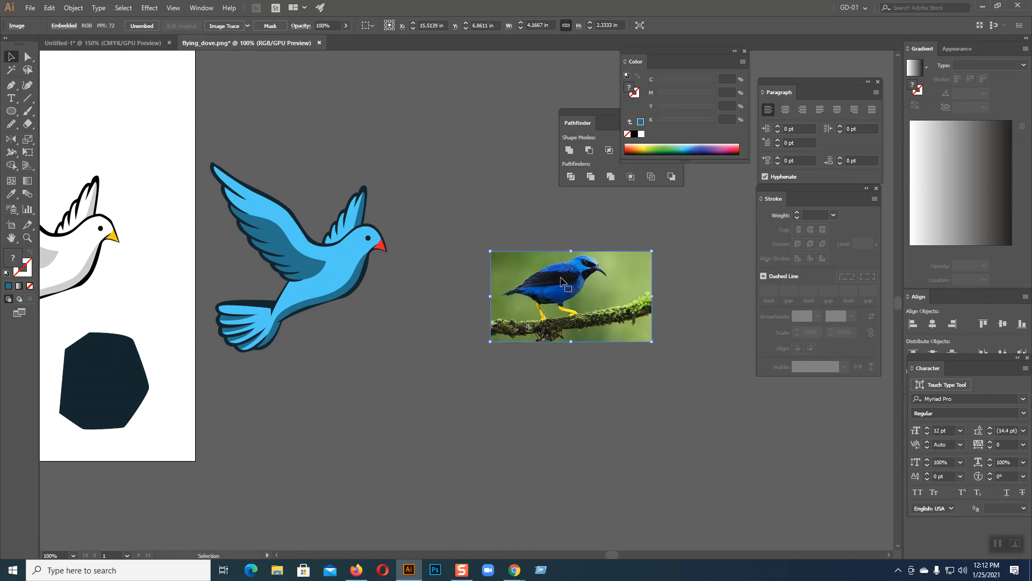
key("ctrl+=")
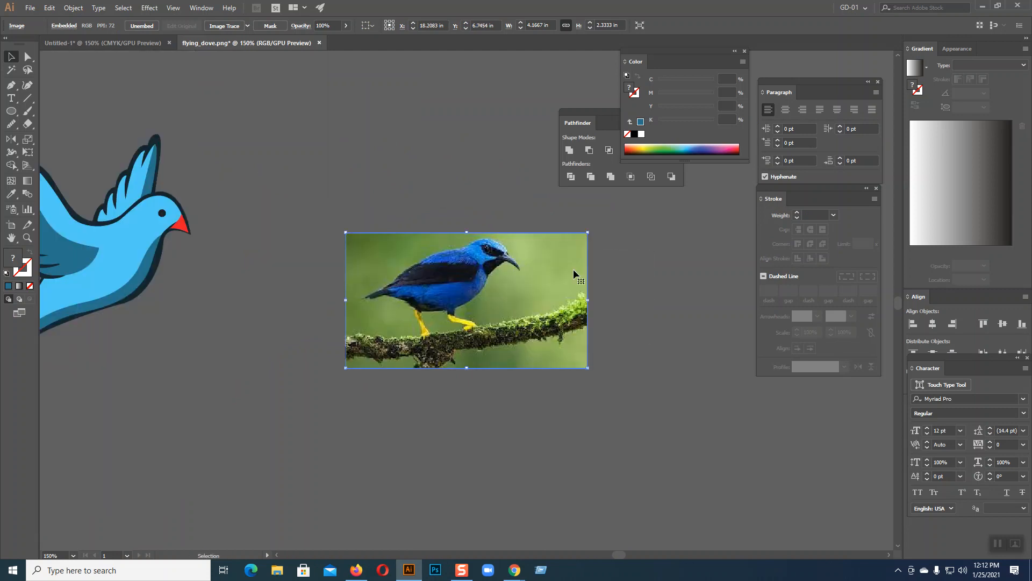
left_click_drag(493, 295, 577, 280)
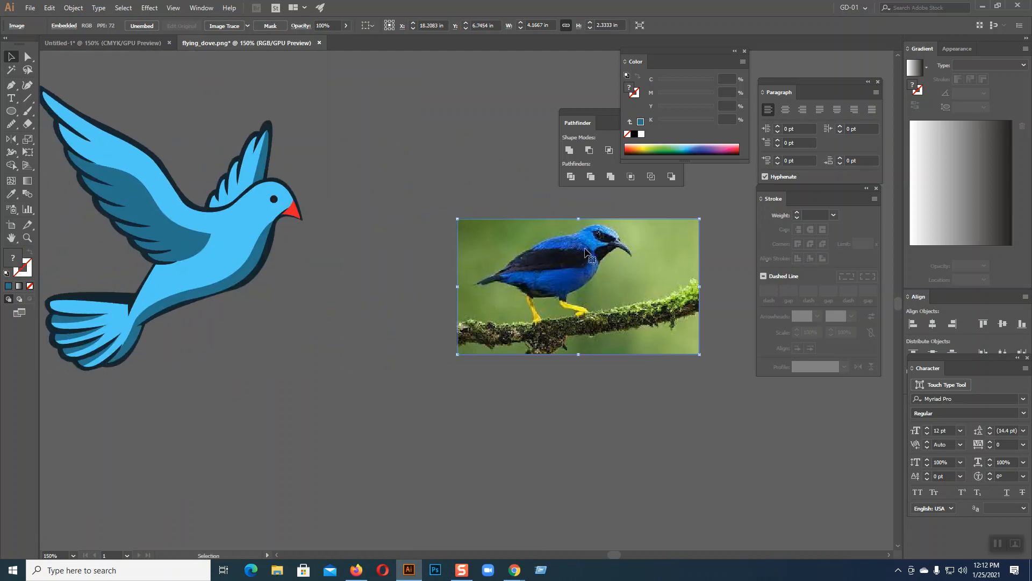
Fill the blue dove's light body shape with a linear gradient running diagonally from upper right to lower left at -138°
left_click(228, 221)
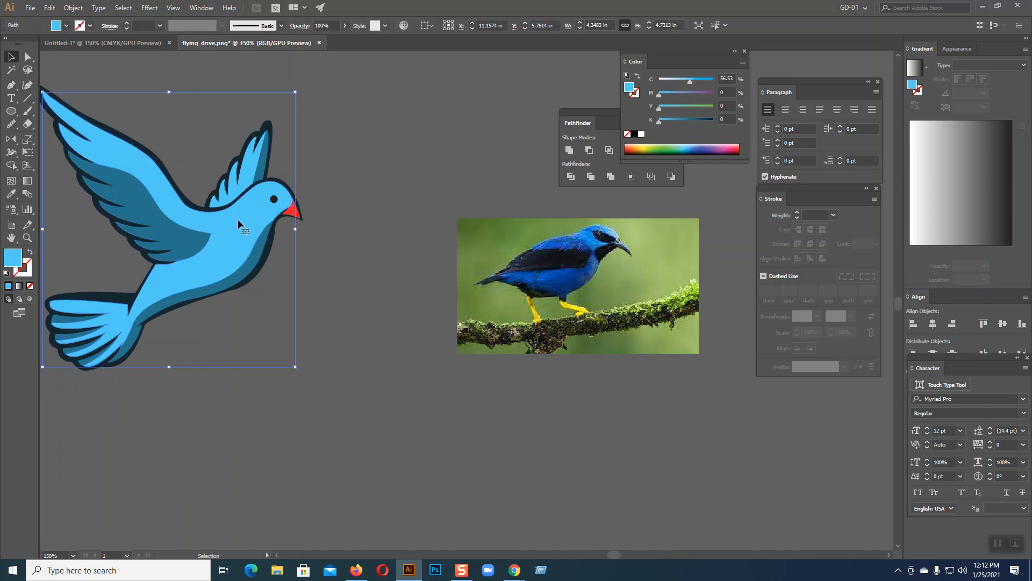
left_click(20, 287)
left_click(27, 181)
mouse_move(227, 78)
left_mouse_down()
mouse_move(178, 162)
mouse_move(52, 289)
left_mouse_up()
mouse_move(360, 90)
left_mouse_down()
mouse_move(93, 368)
mouse_move(76, 369)
left_mouse_up()
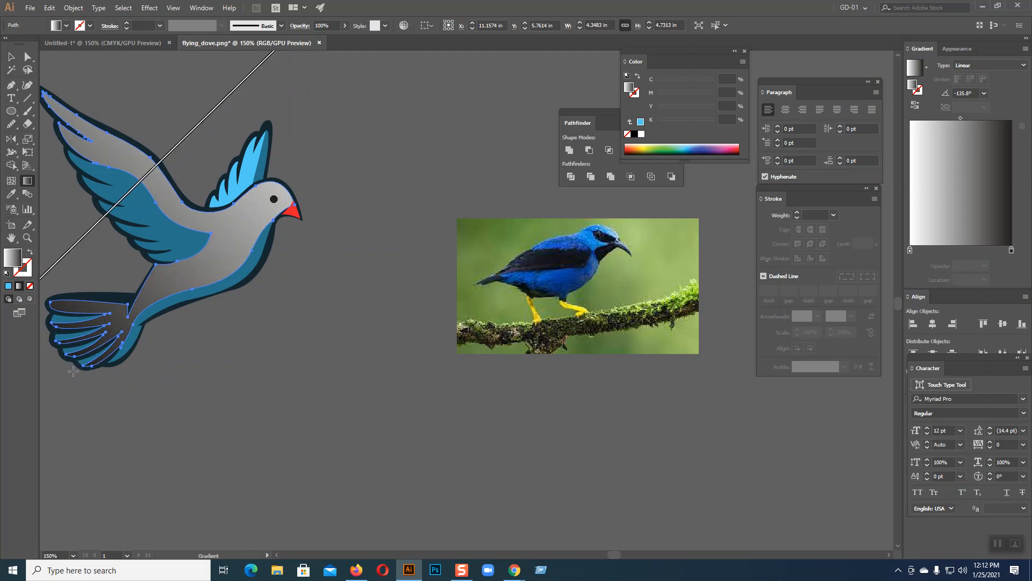
left_click_drag(384, 90, 51, 415)
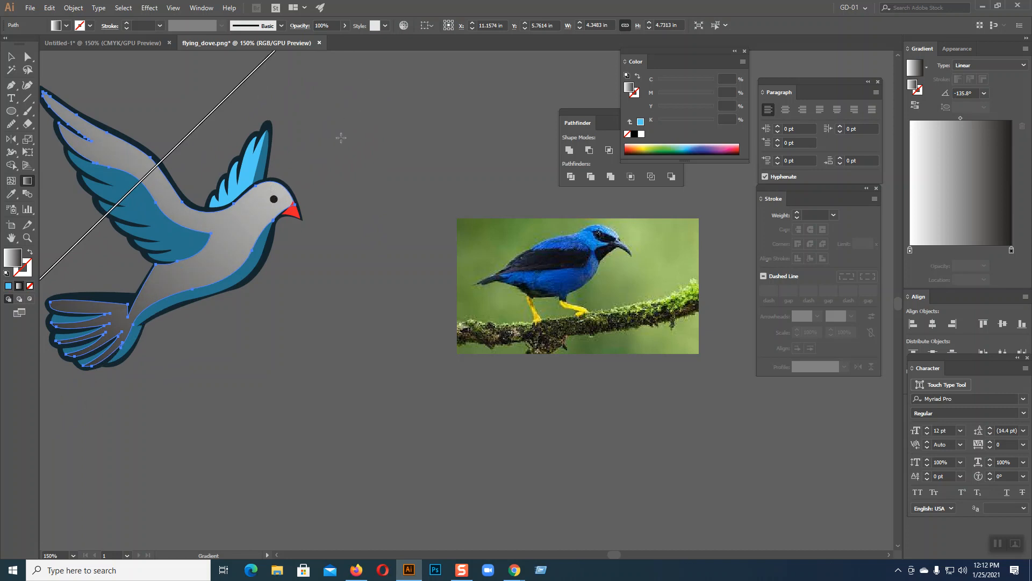
left_click_drag(294, 178, 80, 381)
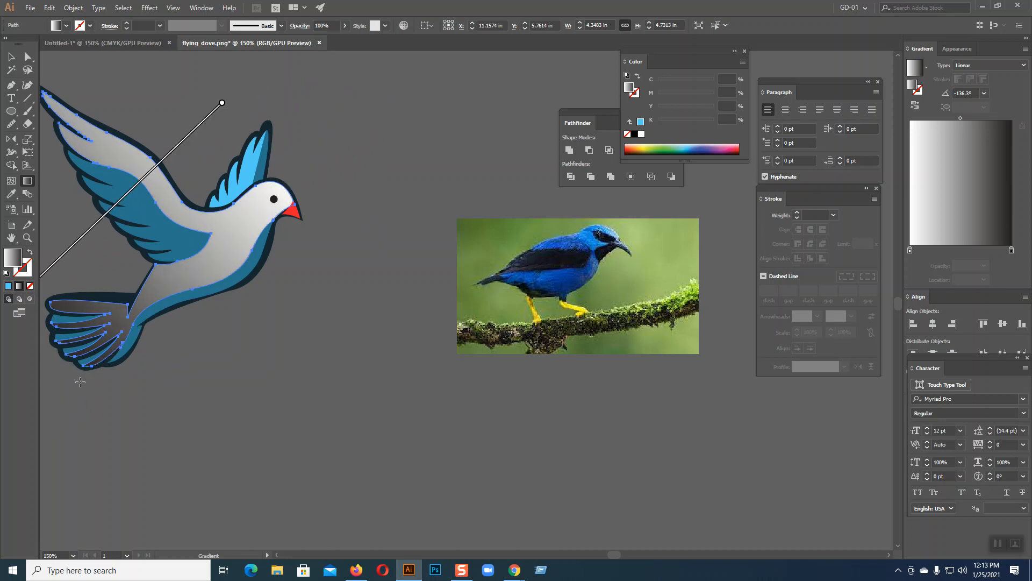
left_click_drag(425, 61, 69, 398)
left_click(11, 55)
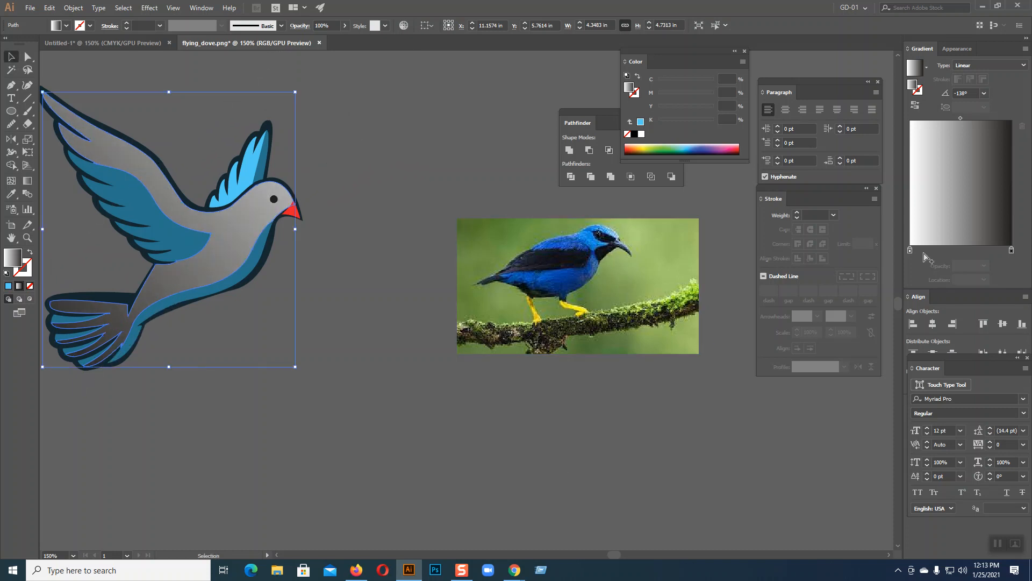
Recolour the body gradient's stops with blues sampled from the bird photo, using 265dba for the dark end and 0286d1 for the light end
left_click(1011, 250)
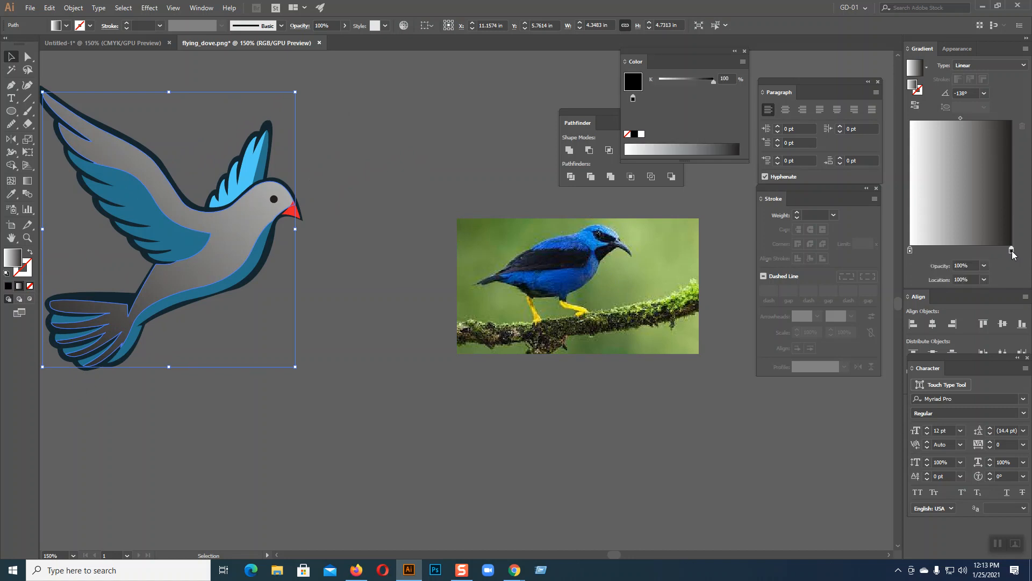
left_click(10, 194)
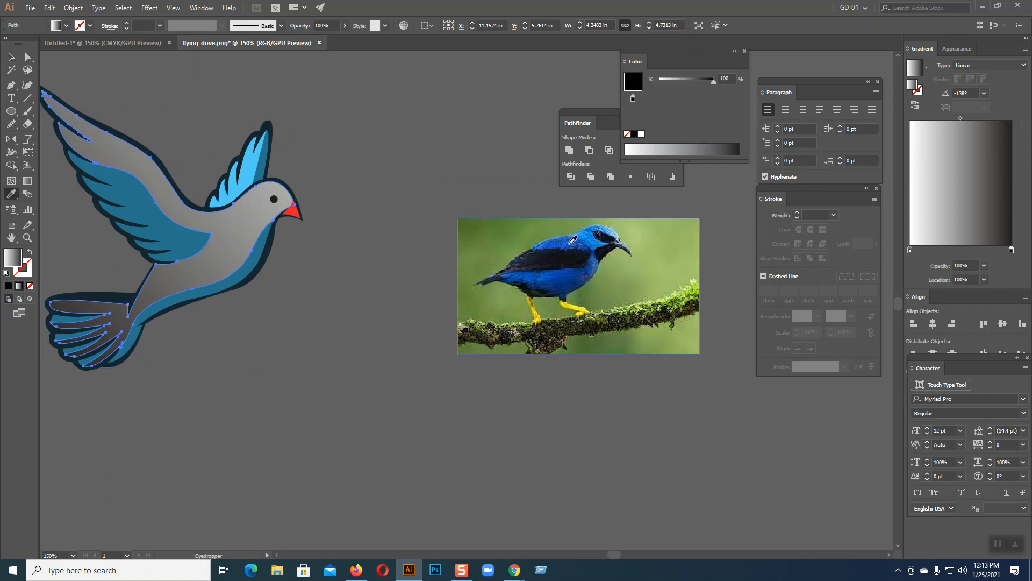
left_click(570, 243, "shift")
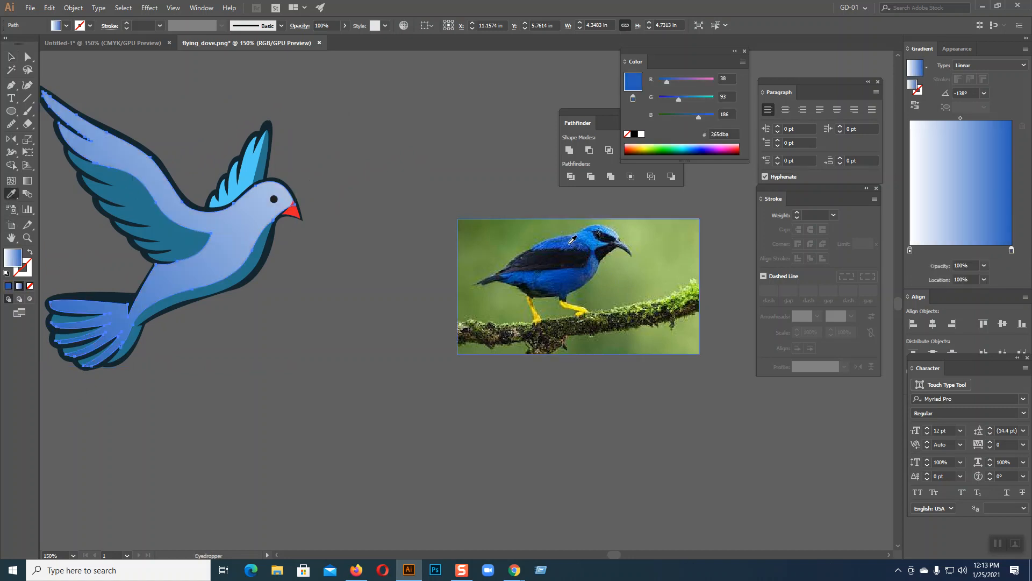
left_click(909, 250)
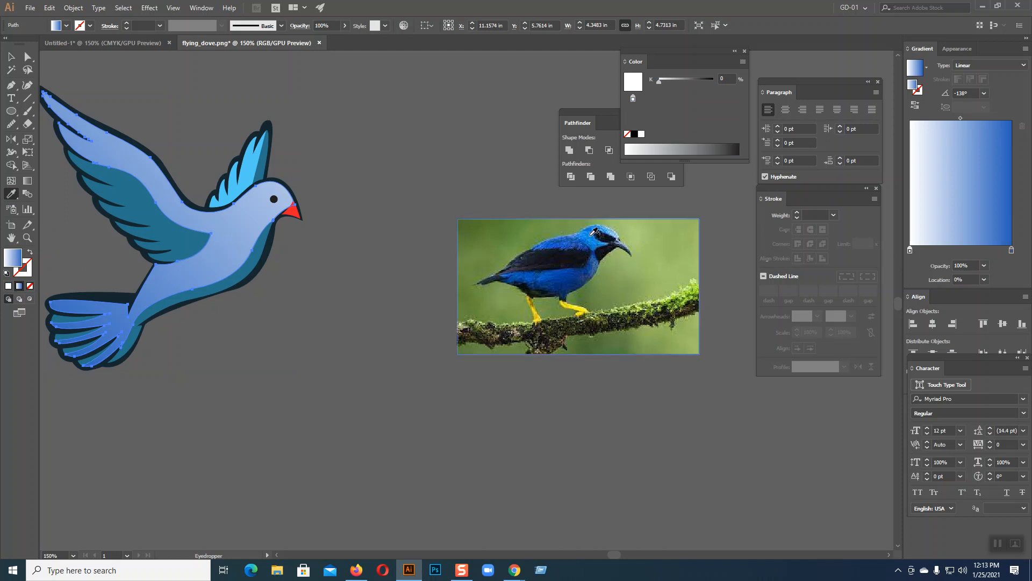
left_click(592, 235, "shift")
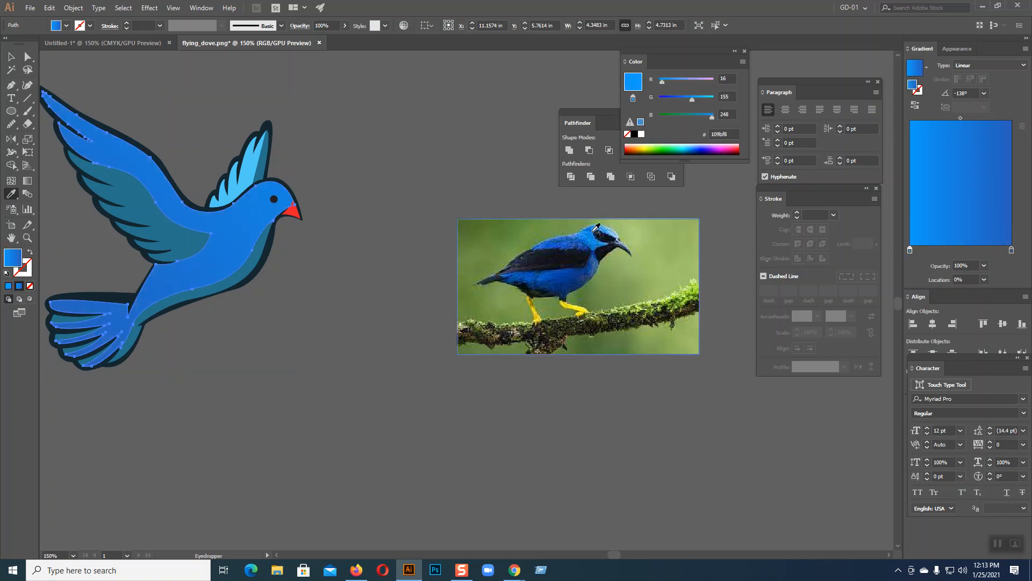
left_click(607, 231, "shift")
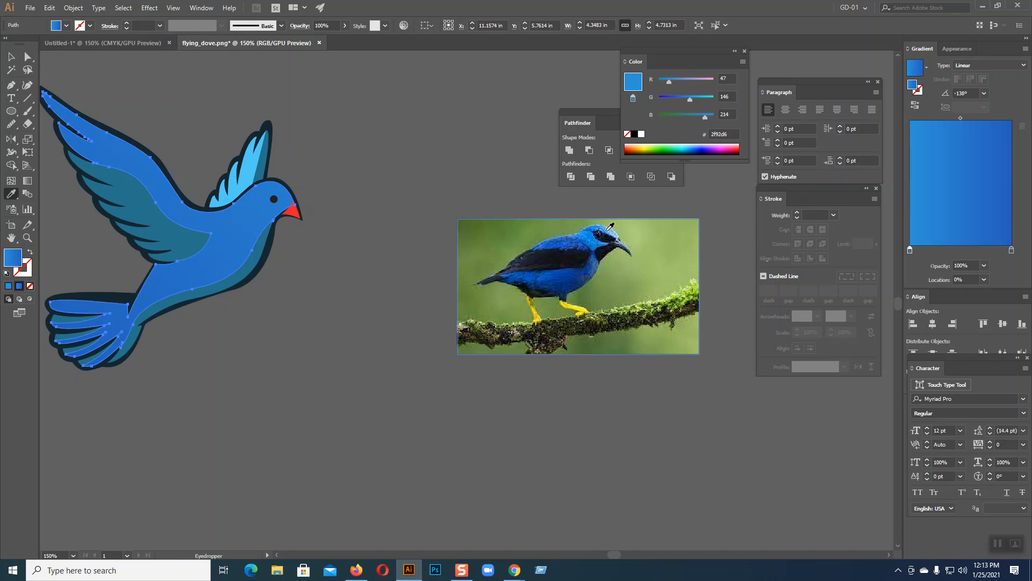
left_click(601, 239, "shift")
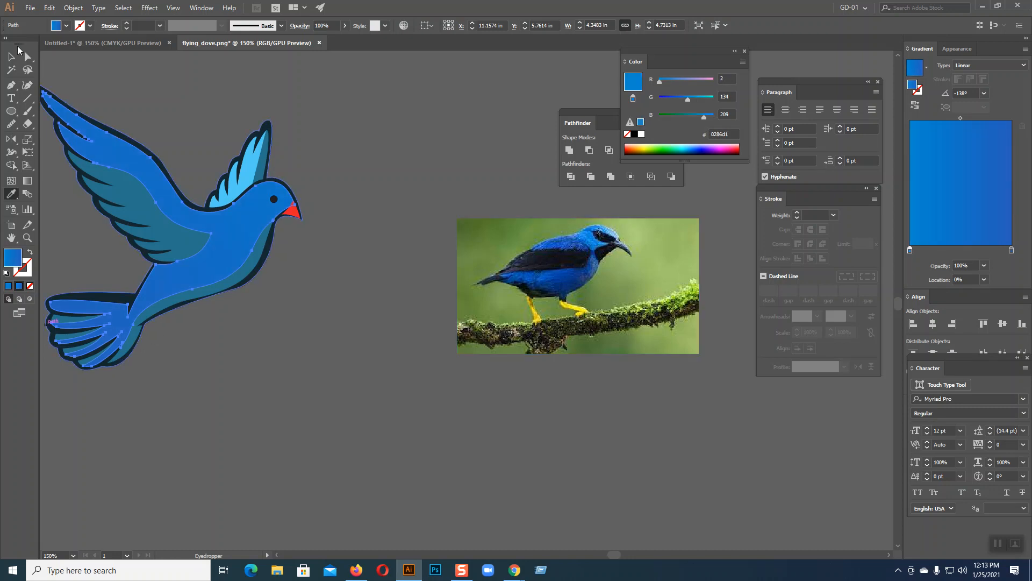
key("v")
left_click(365, 103)
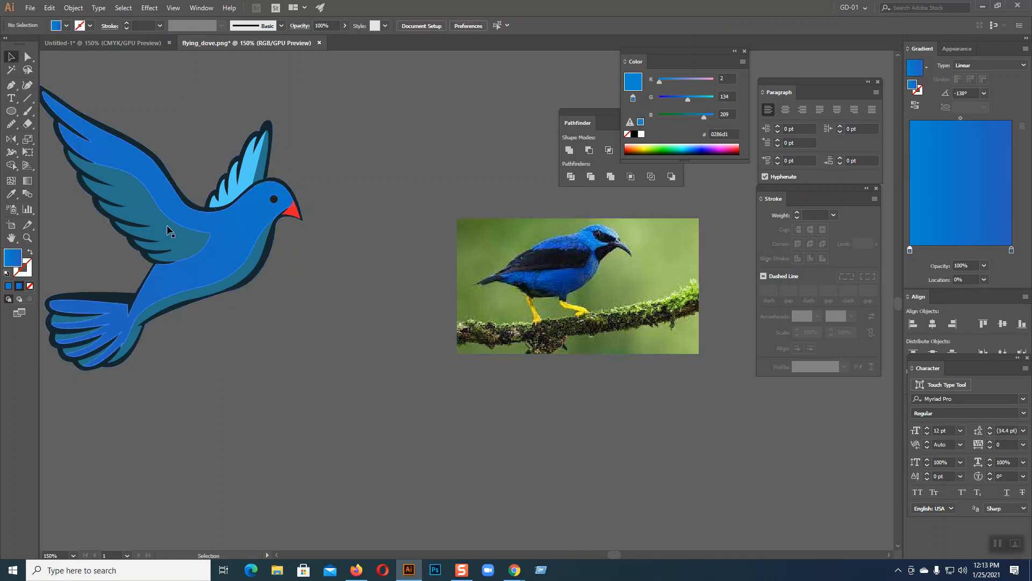
Recolour the shadow shapes on the dove's front wing, belly and tail with a dark blue sampled from the photographed bird's belly
left_click(151, 232)
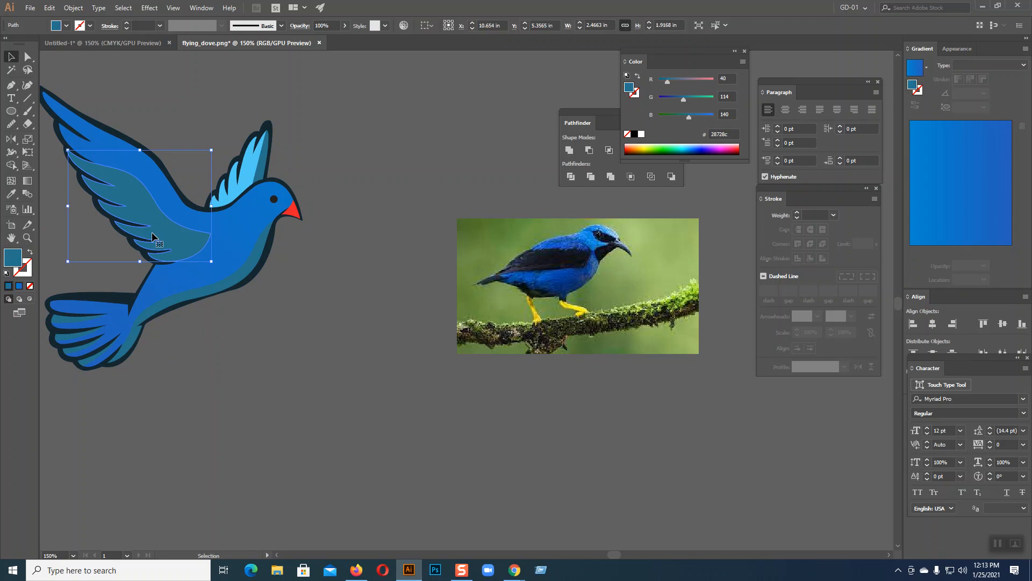
left_click(134, 340, "shift")
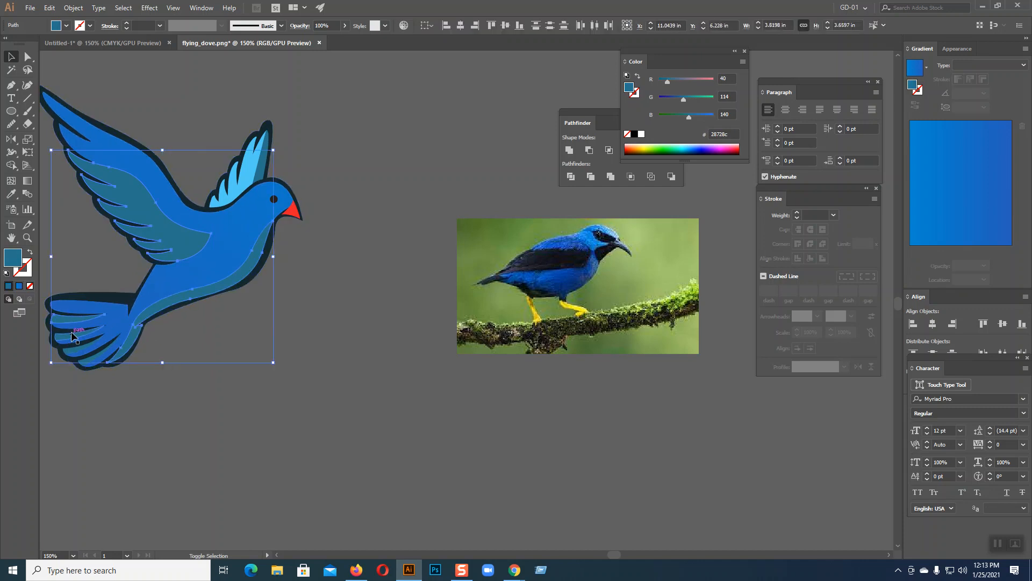
left_click(92, 361, "shift")
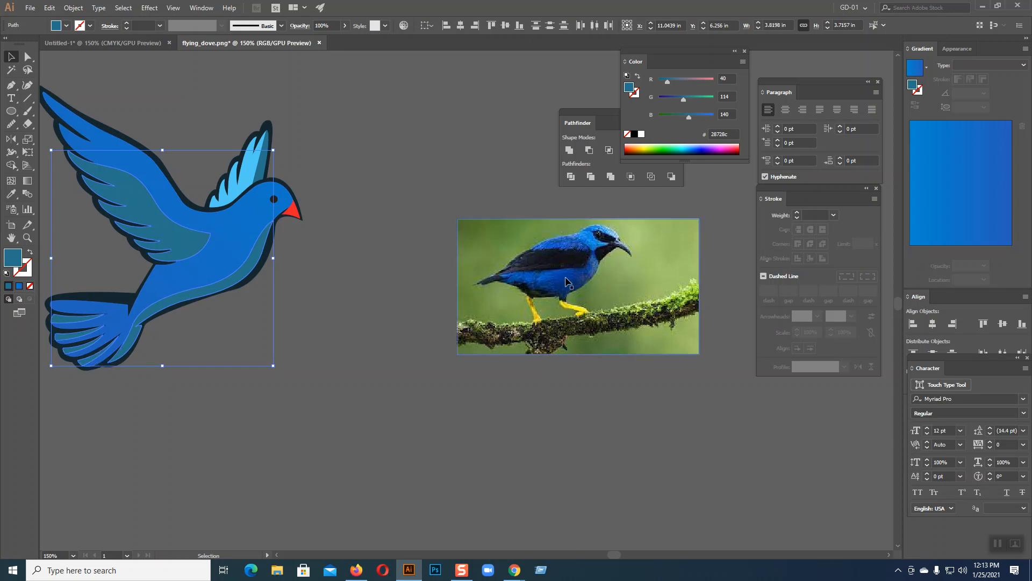
key("i")
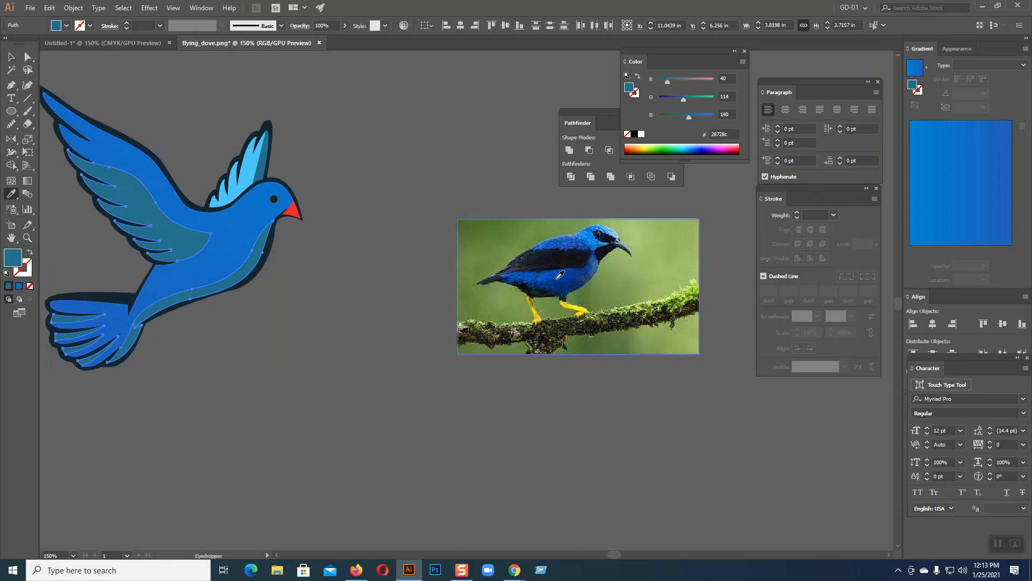
left_click(557, 277)
key("v")
left_click(385, 344)
left_click(272, 147)
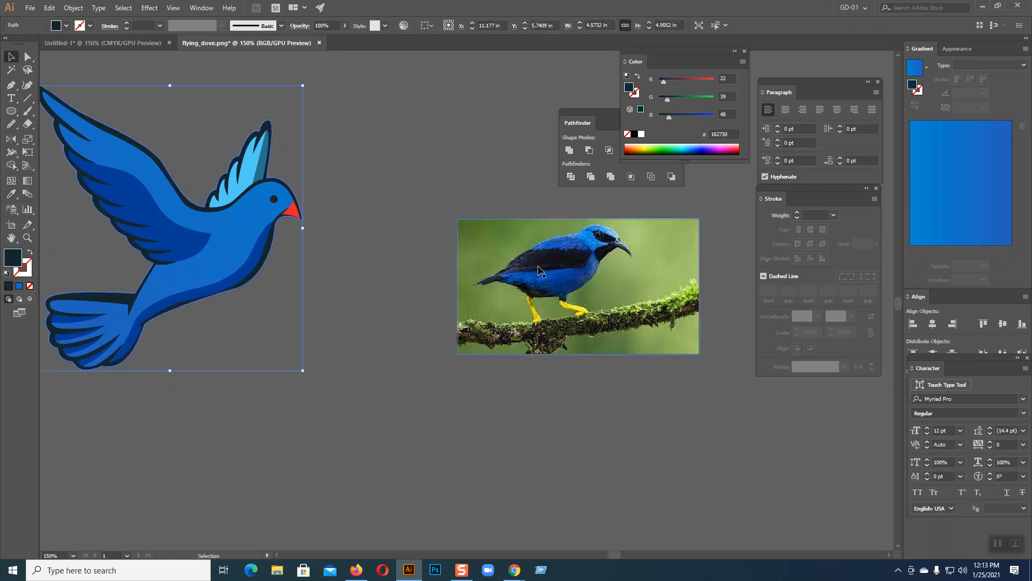
left_click(341, 325)
Give the light feather shape of the dove's rear wing the same blue gradient as the body
left_click(249, 188)
key("i")
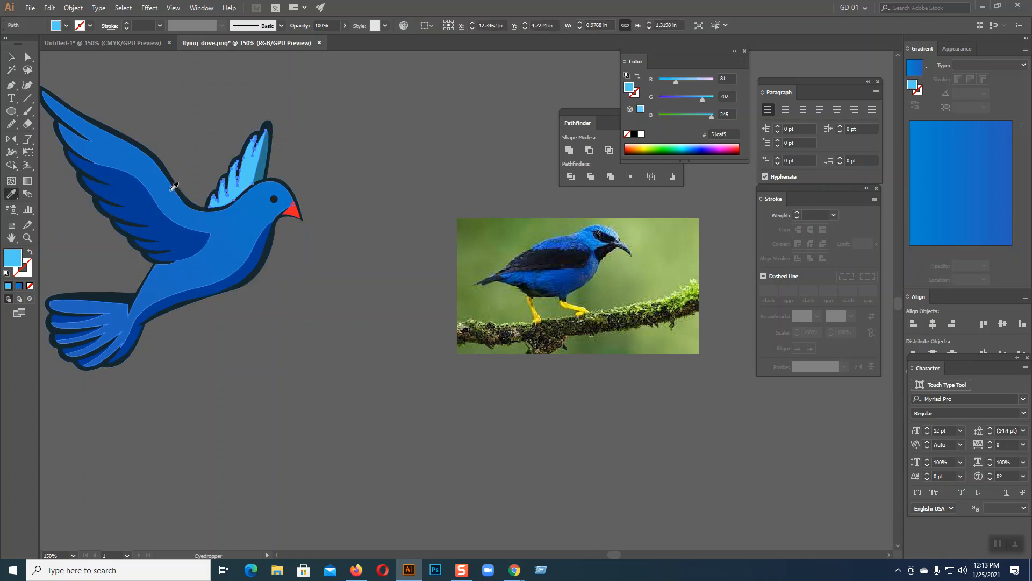
left_click(174, 186)
left_click(11, 56)
left_click(359, 138)
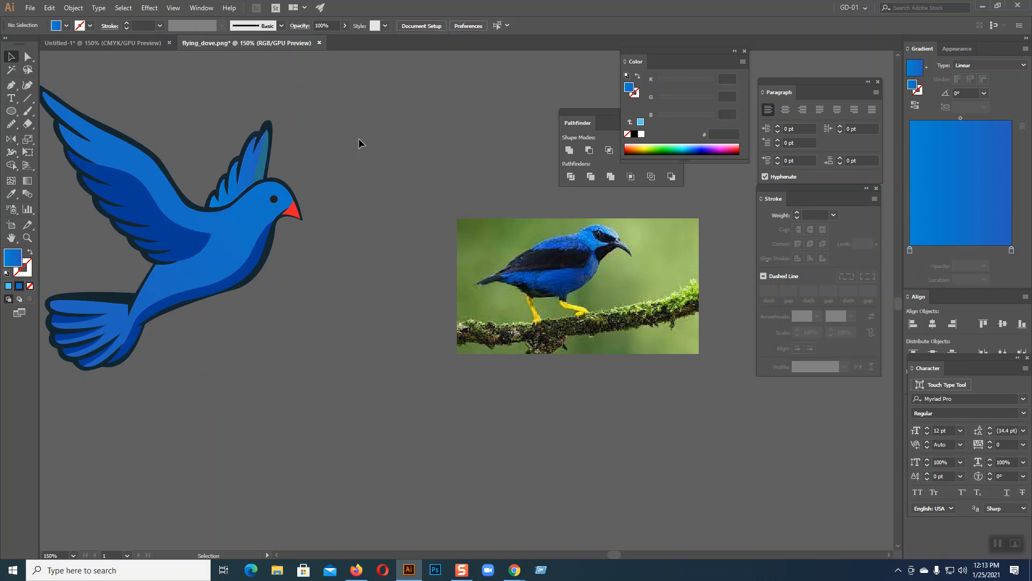
Match the rear wing's shadow shape to the dark blue 053c97 of the front wing's shadow
left_click(264, 154)
key("i")
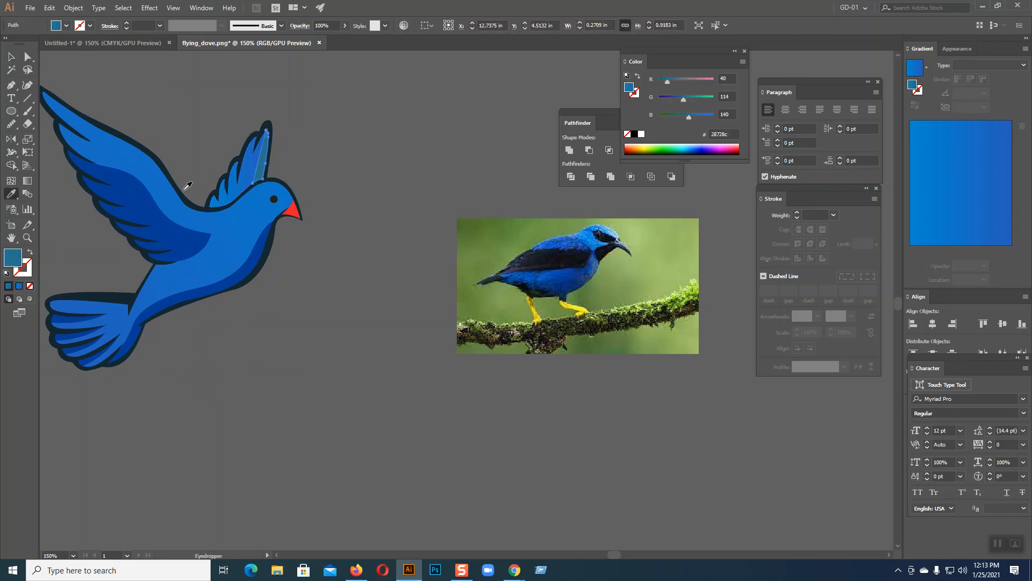
left_click(134, 229)
left_click(10, 56)
left_click(326, 87)
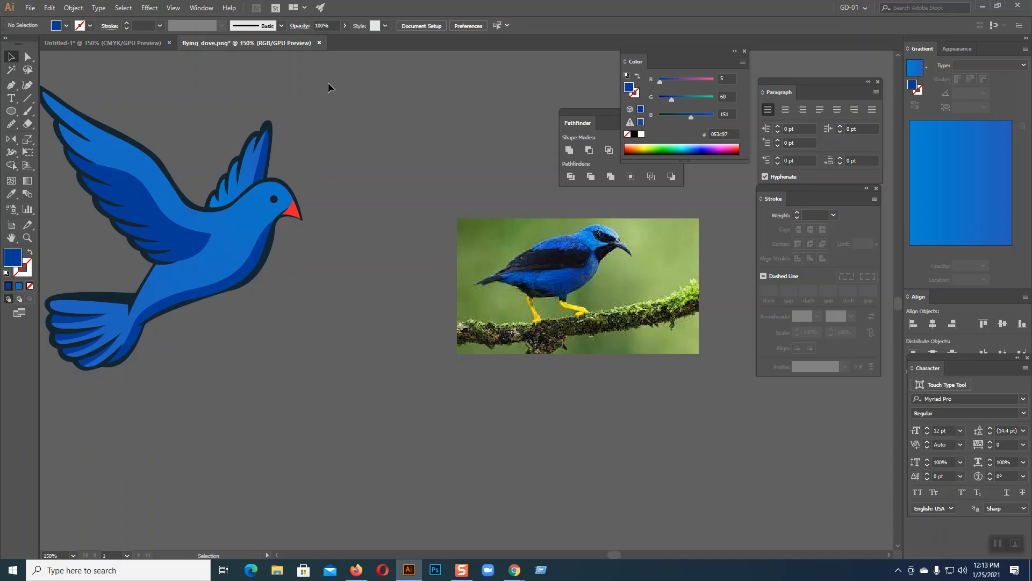
Switch back to Chrome and look through the fish line art image results for drawings to trace
key("alt+Tab")
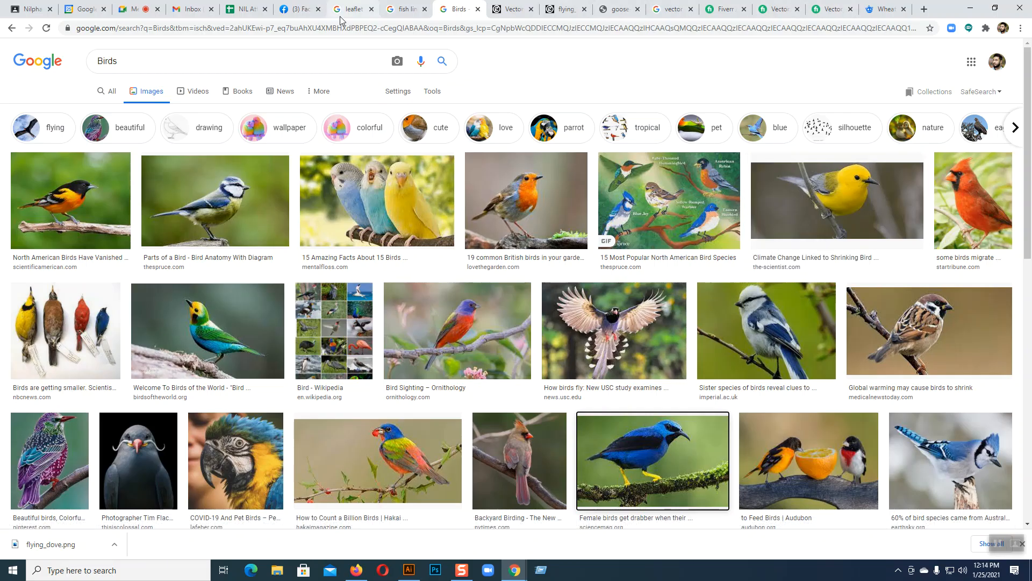
left_click(400, 9)
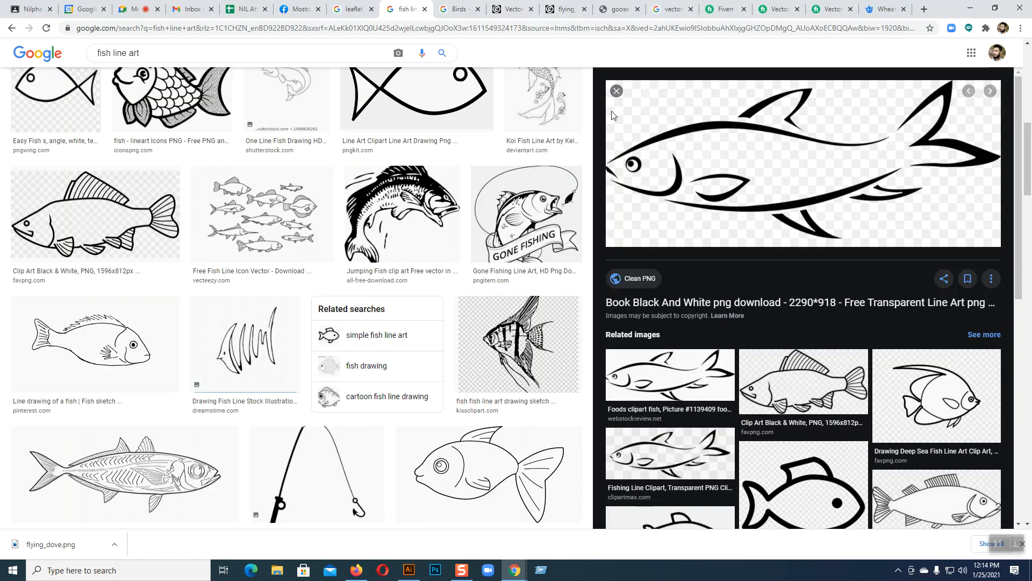
scroll(612, 116, "down", 7)
scroll(446, 368, "down", 10)
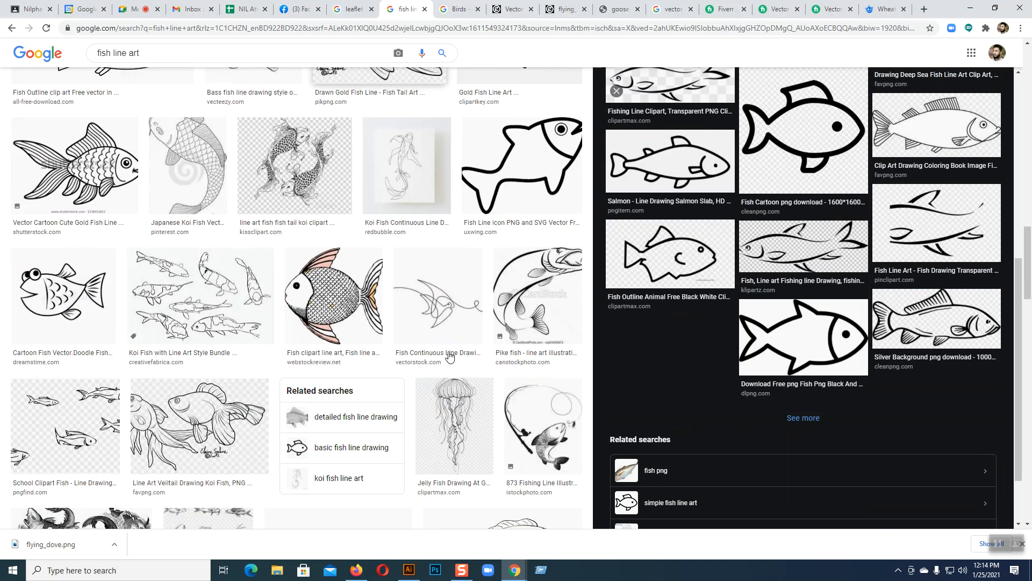
scroll(446, 367, "down", 6)
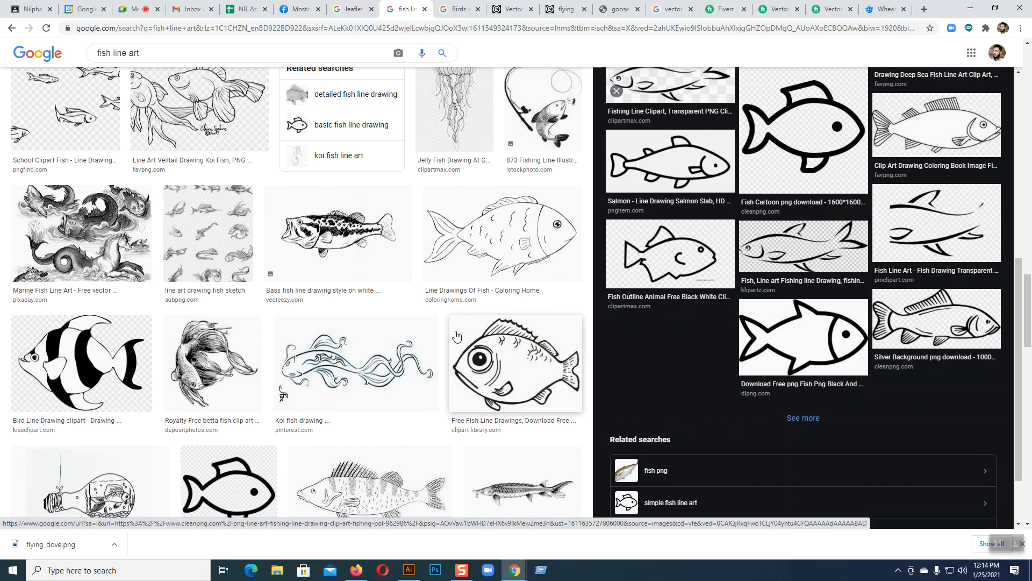
scroll(456, 336, "down", 6)
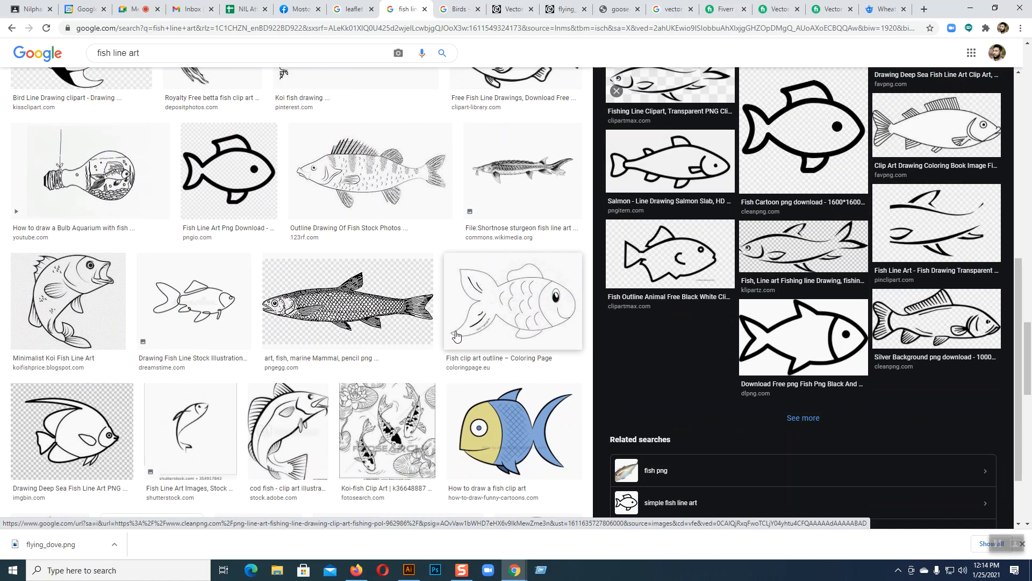
scroll(456, 336, "down", 6)
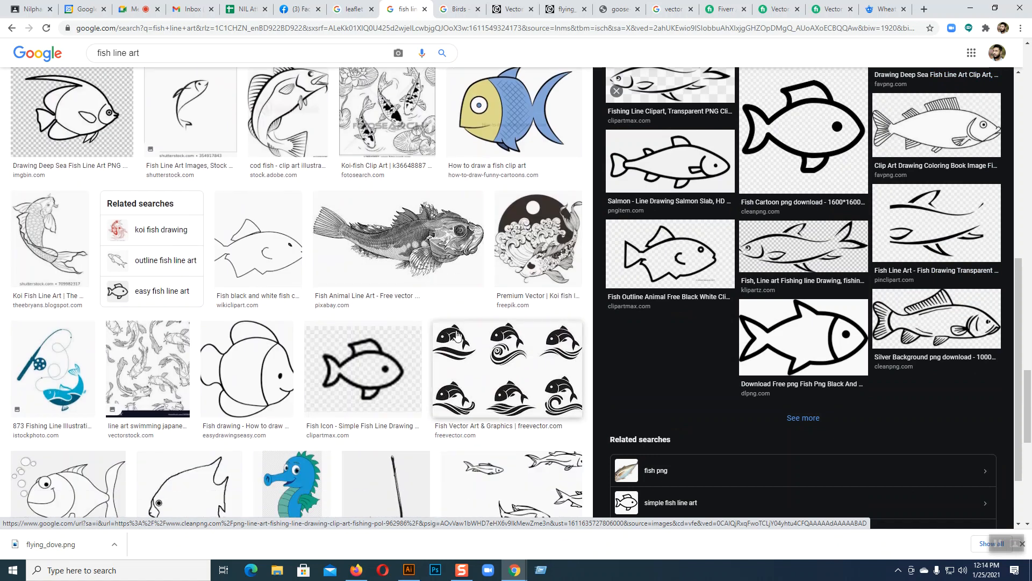
Examine further fish line art image results for drawings suitable for tracing practice
scroll(343, 353, "down", 5)
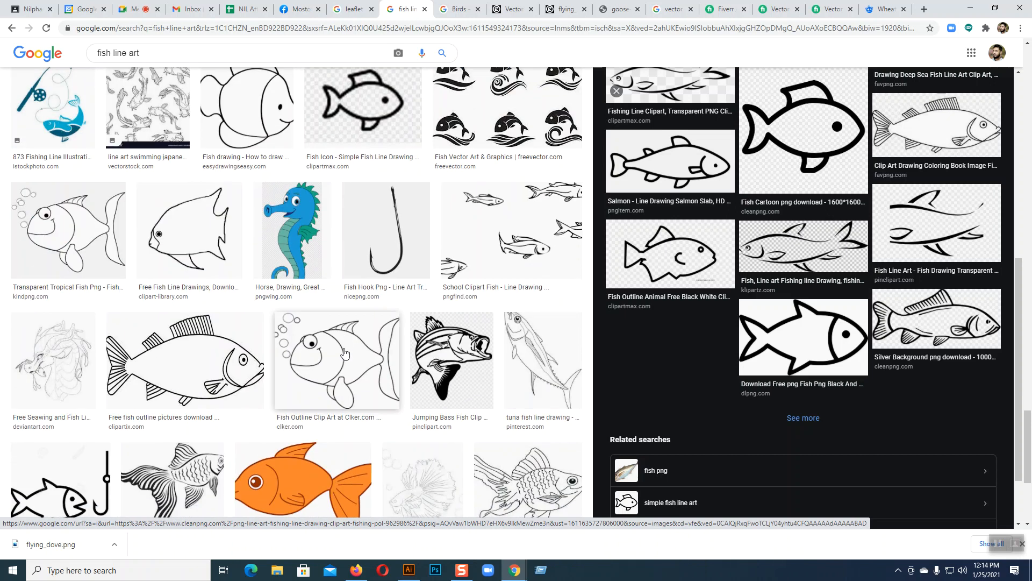
scroll(431, 384, "down", 4)
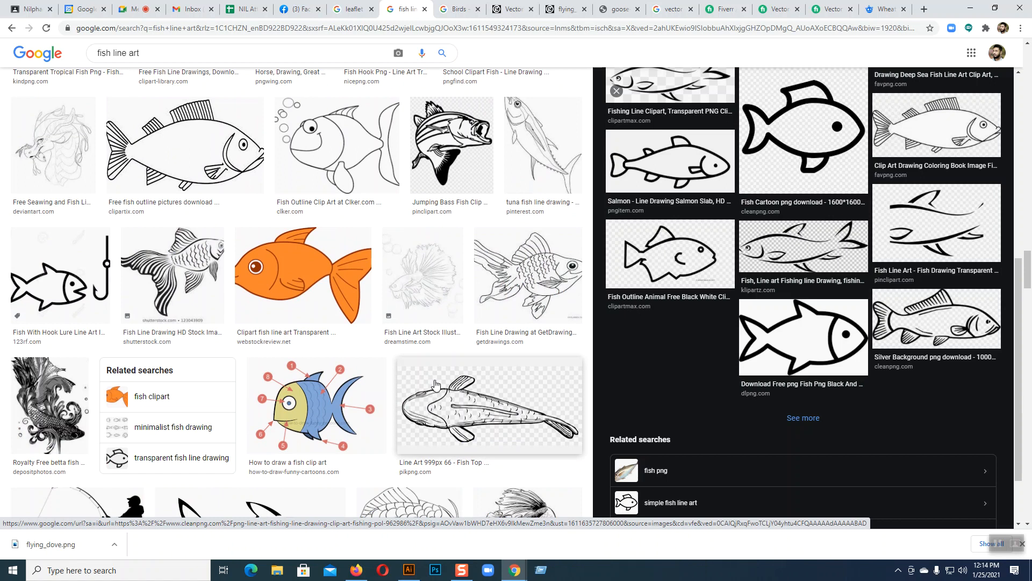
scroll(435, 384, "down", 5)
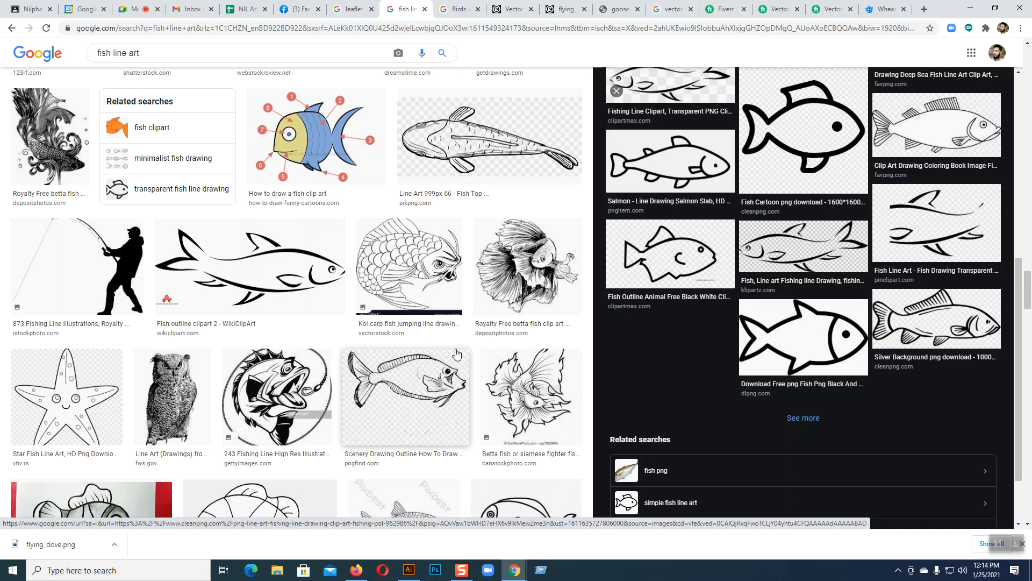
scroll(457, 353, "up", 5)
scroll(457, 353, "up", 6)
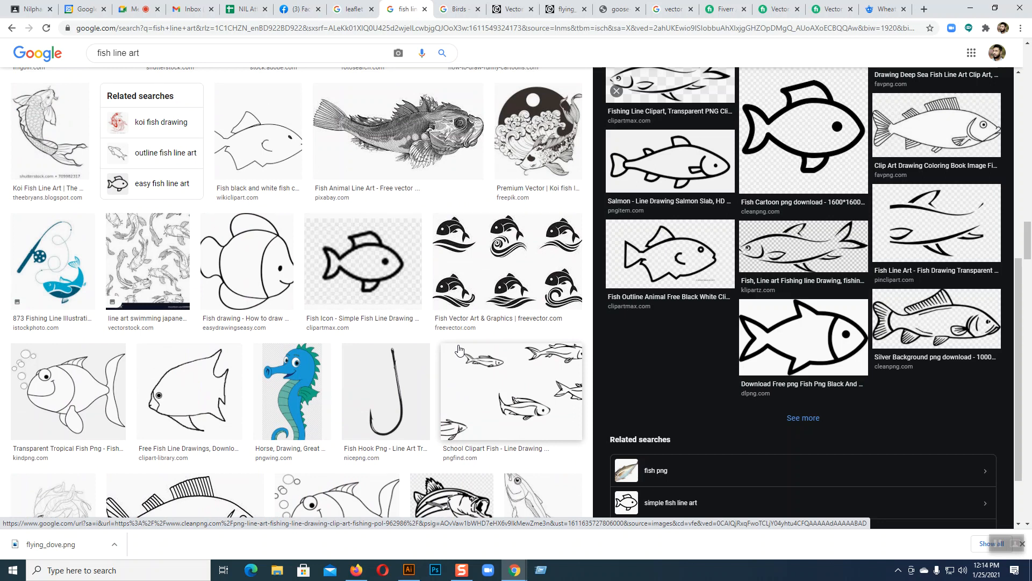
scroll(458, 350, "down", 13)
scroll(459, 346, "down", 5)
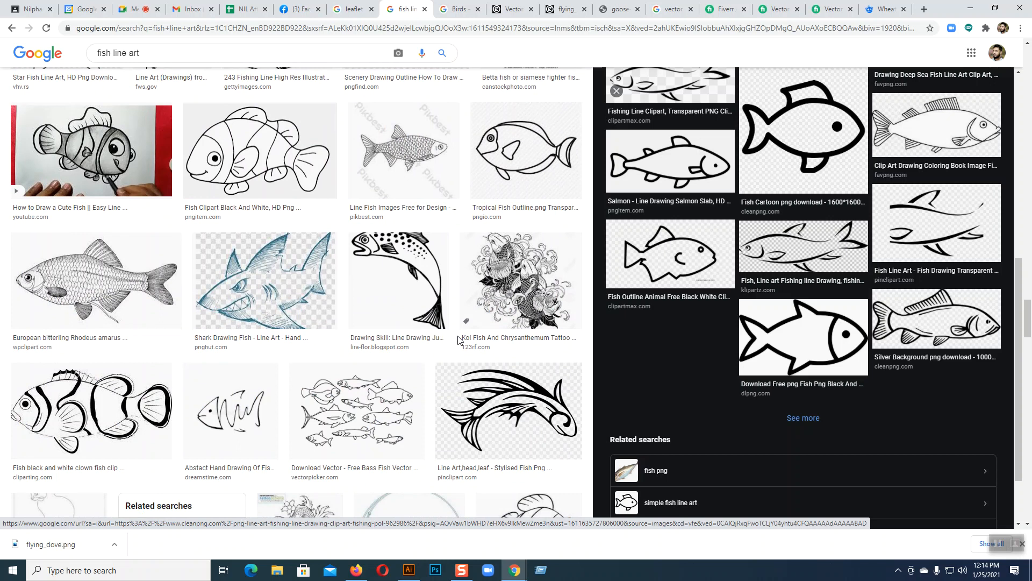
scroll(460, 336, "down", 9)
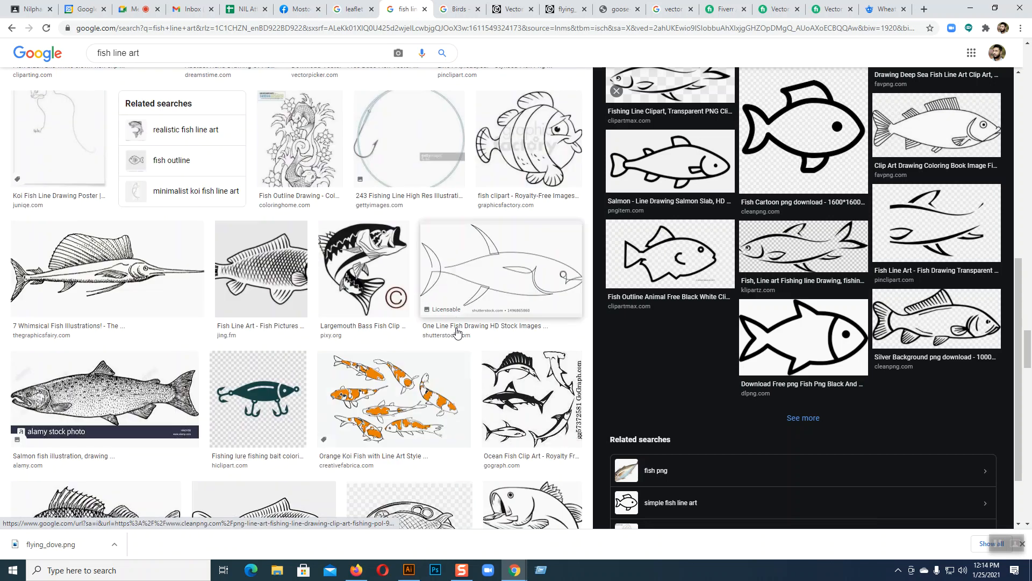
scroll(462, 330, "down", 1)
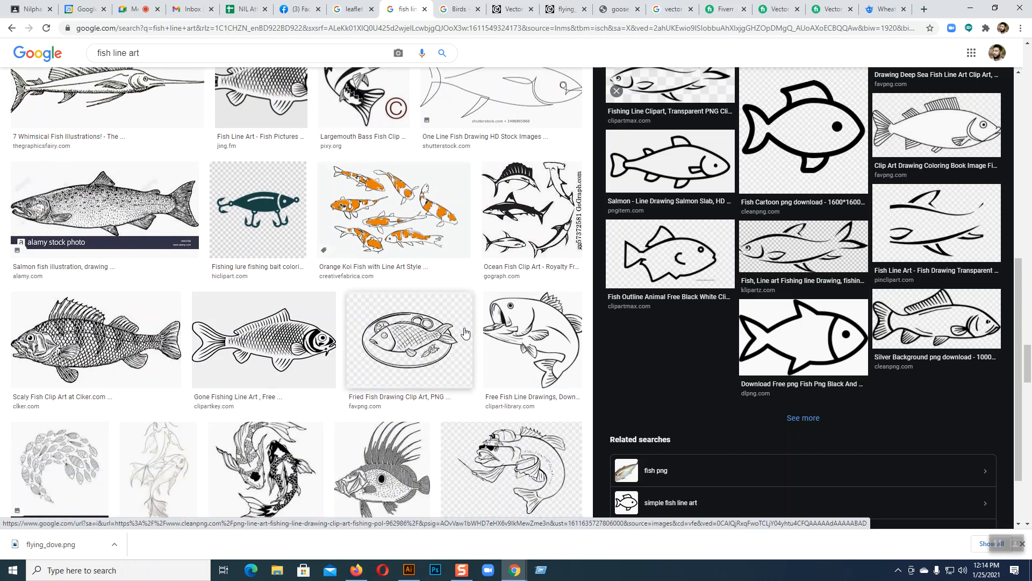
scroll(465, 332, "down", 10)
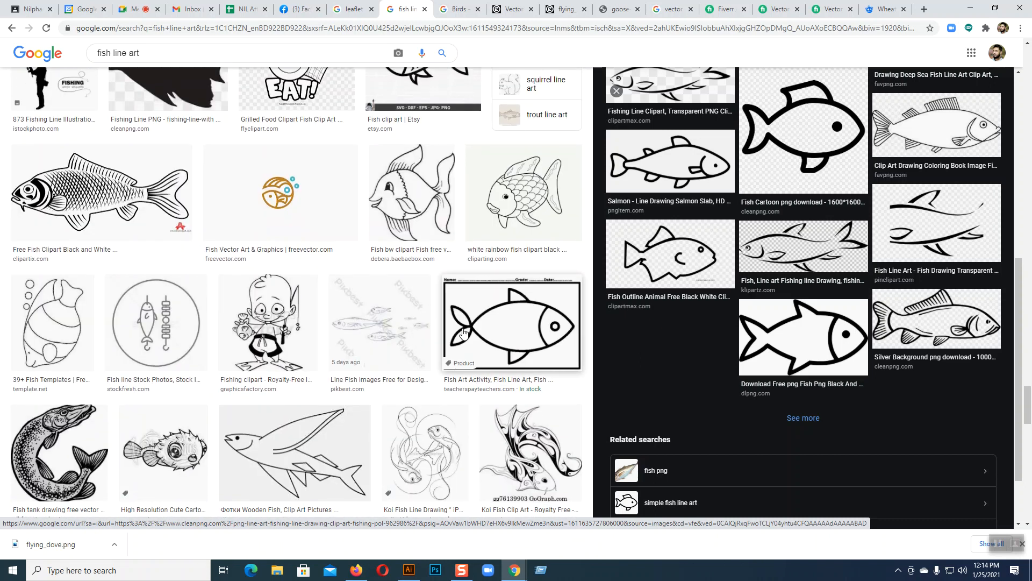
scroll(462, 332, "down", 6)
scroll(465, 333, "down", 2)
scroll(464, 334, "up", 4)
scroll(296, 323, "down", 4)
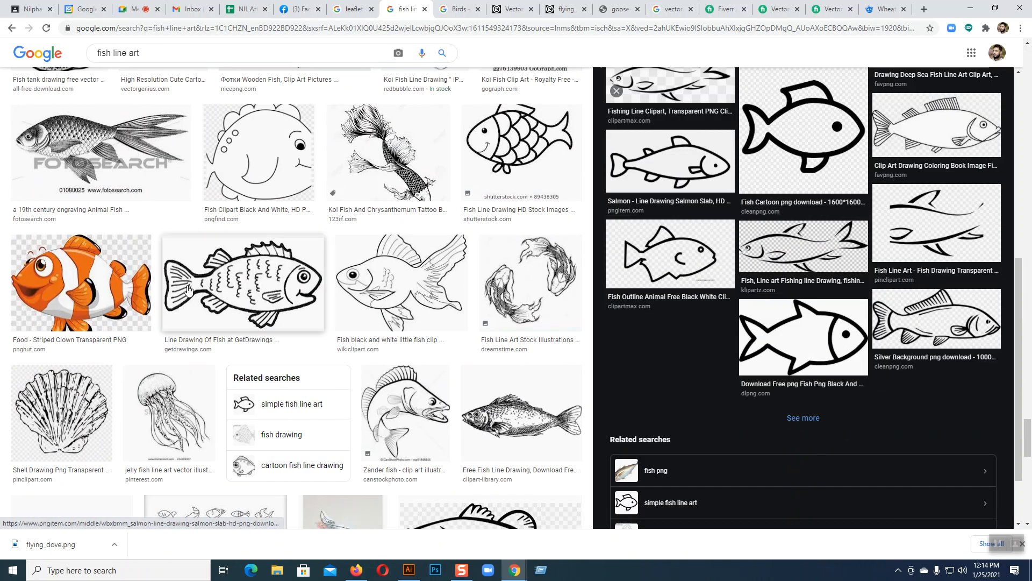
Preview the striped orange clownfish clip art from pnghut.com and look through its related images
left_click(81, 282)
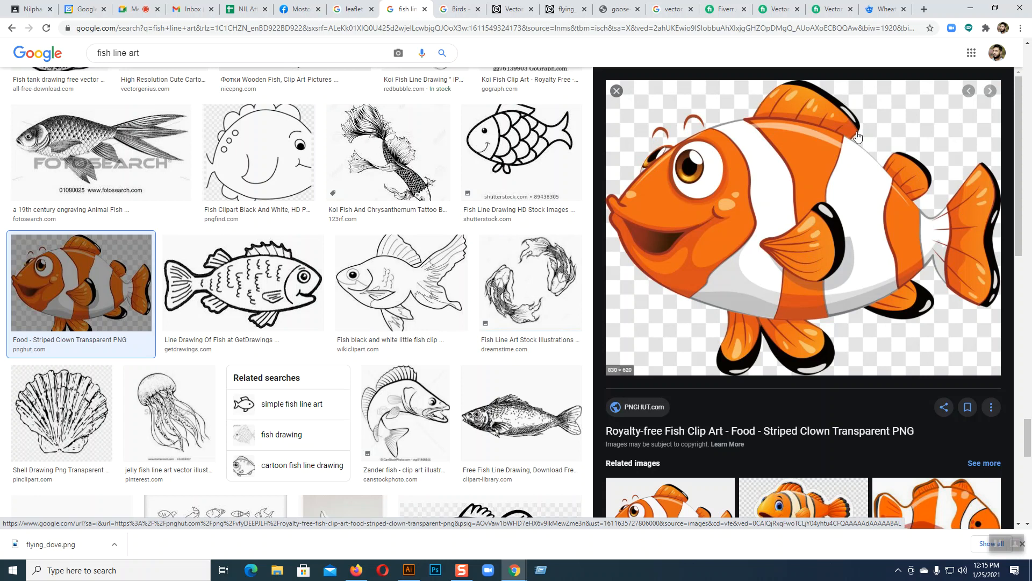
scroll(797, 300, "down", 5)
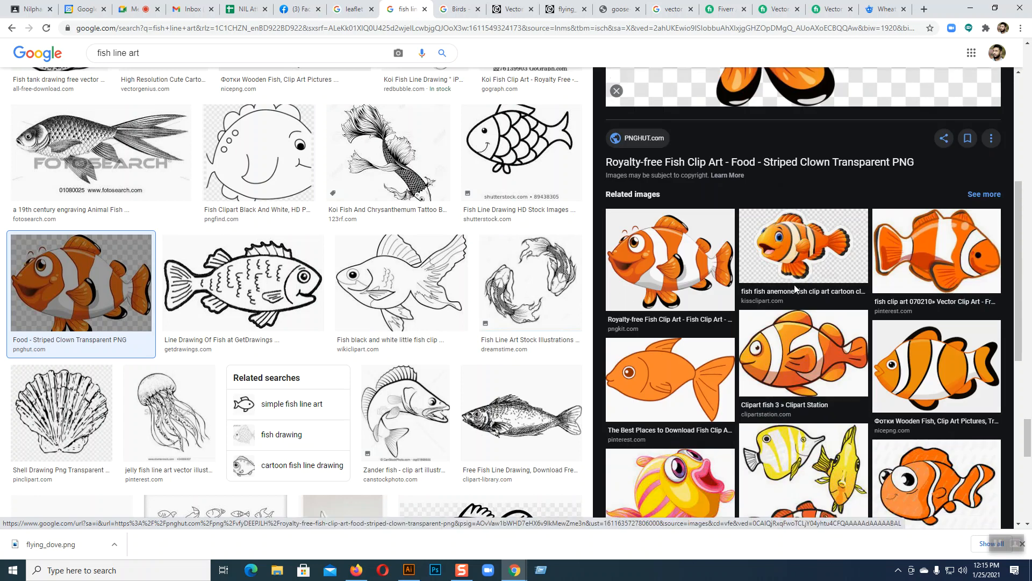
scroll(798, 285, "down", 1)
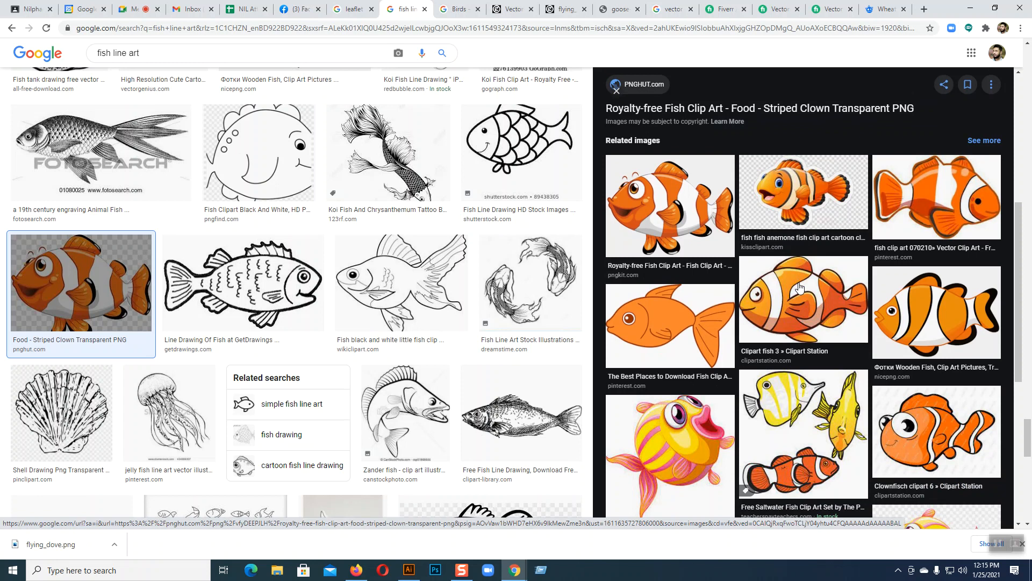
scroll(812, 272, "down", 4)
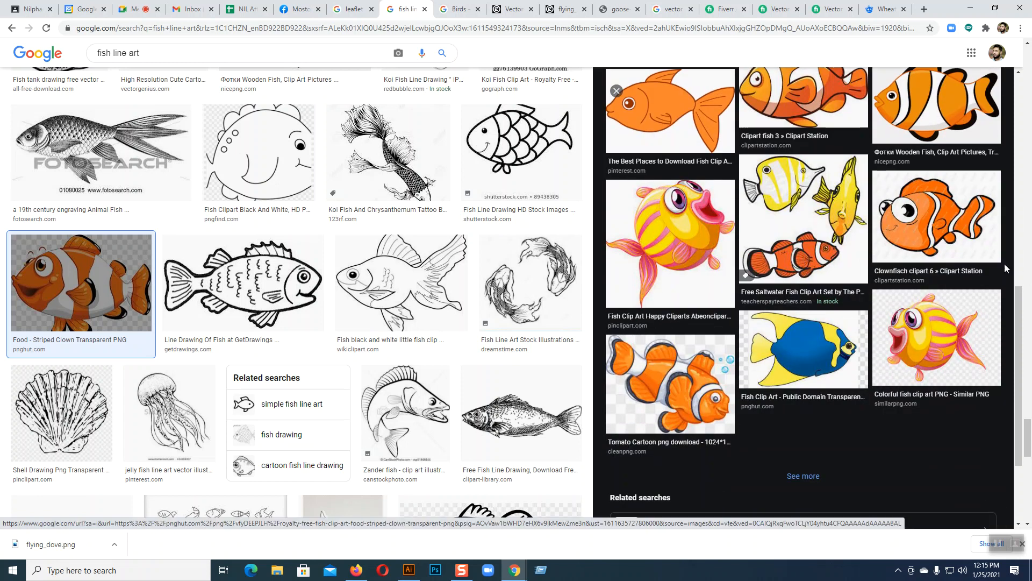
Continue through the fish line art results beyond the clownfish for more tracing candidates
scroll(499, 364, "down", 7)
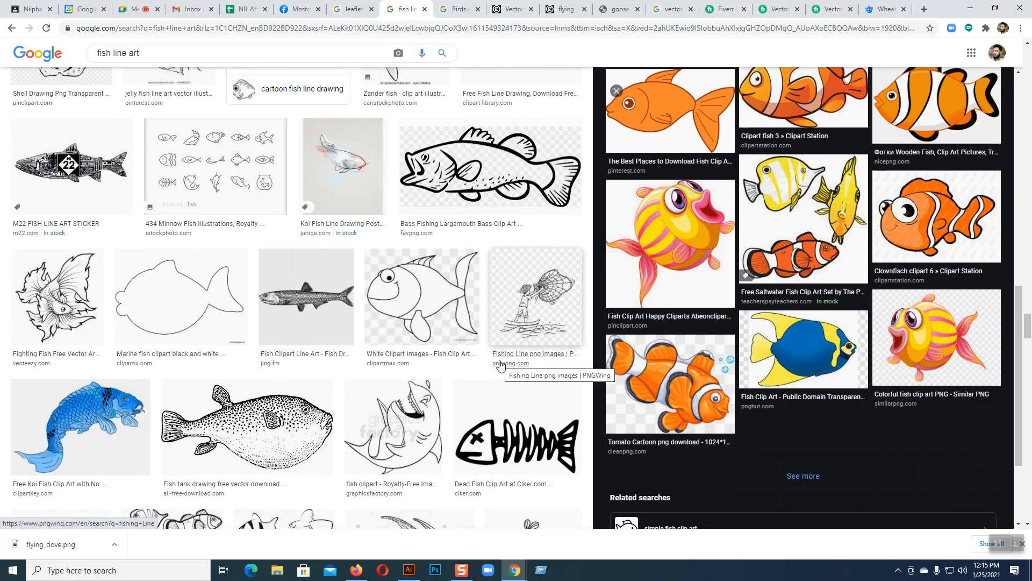
scroll(500, 364, "down", 6)
scroll(501, 364, "down", 6)
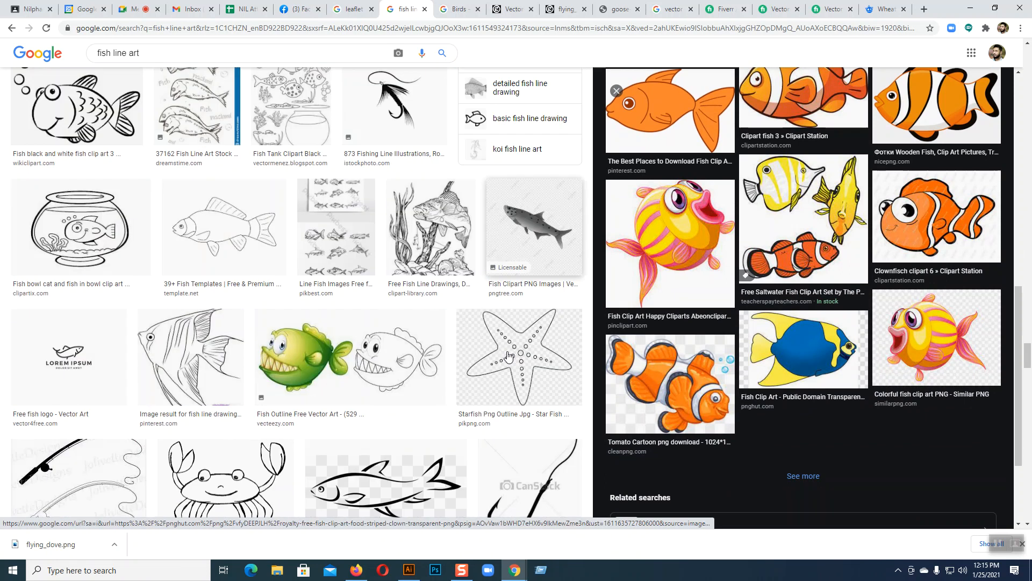